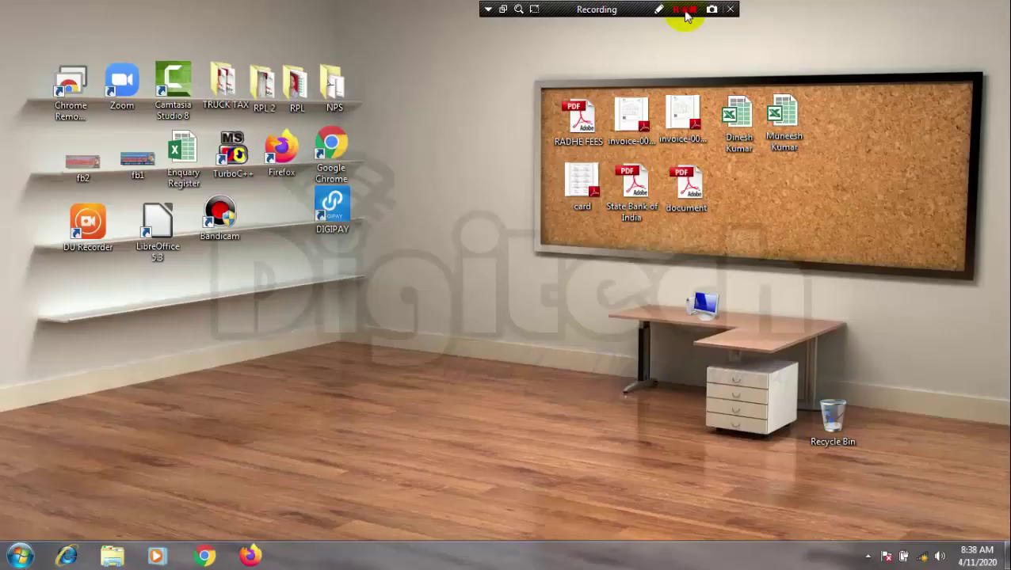
- Launch LibreOffice and create a new blank Writer document, Untitled 1
left_click(686, 11)
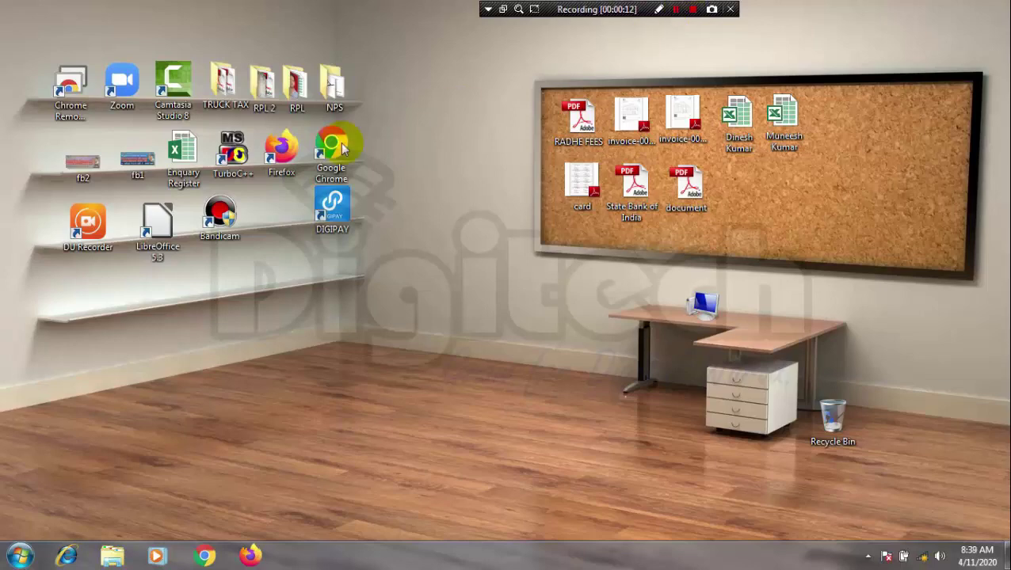
double_click(161, 230)
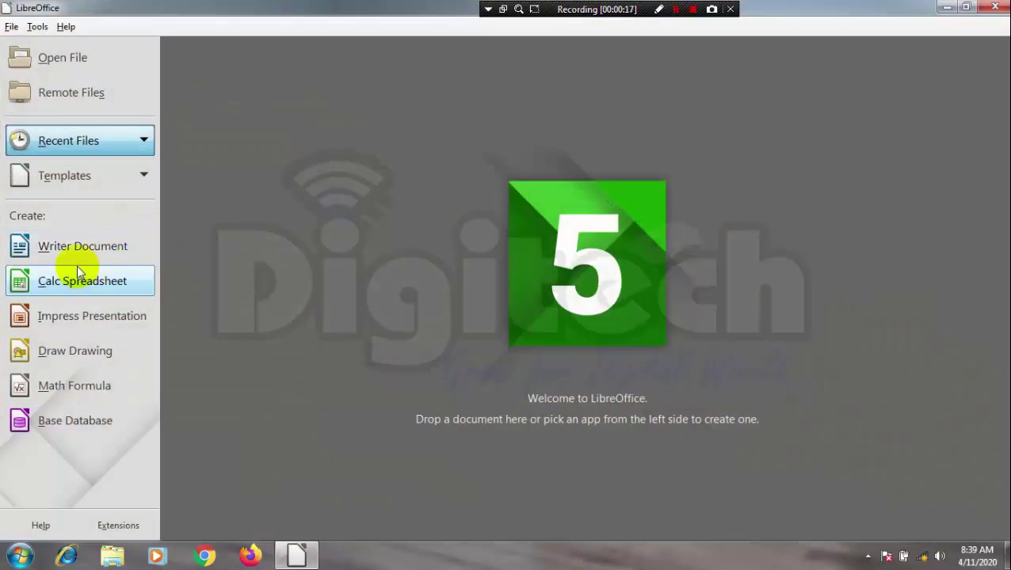
left_click(80, 255)
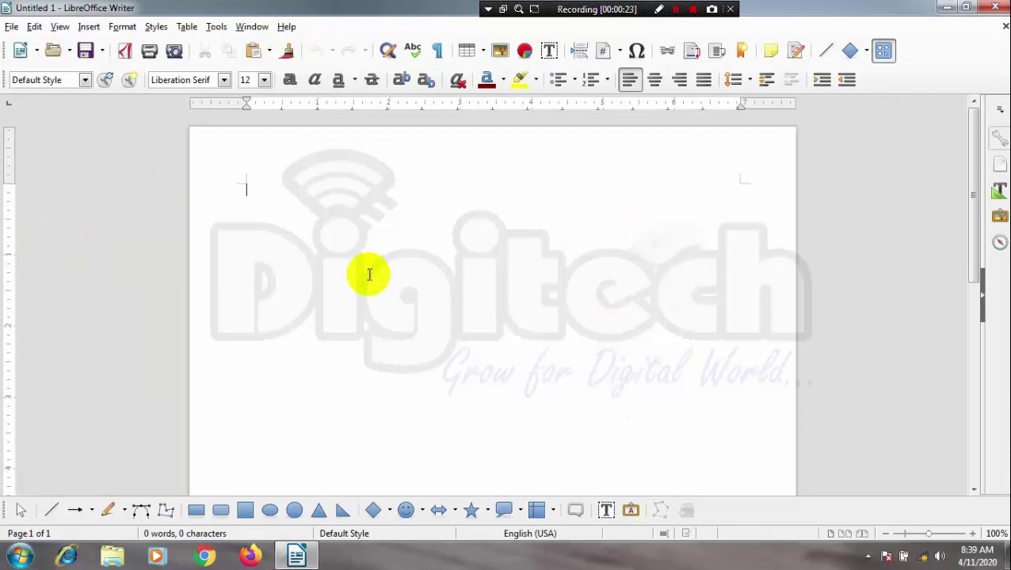
left_click(60, 27)
mouse_move(78, 29)
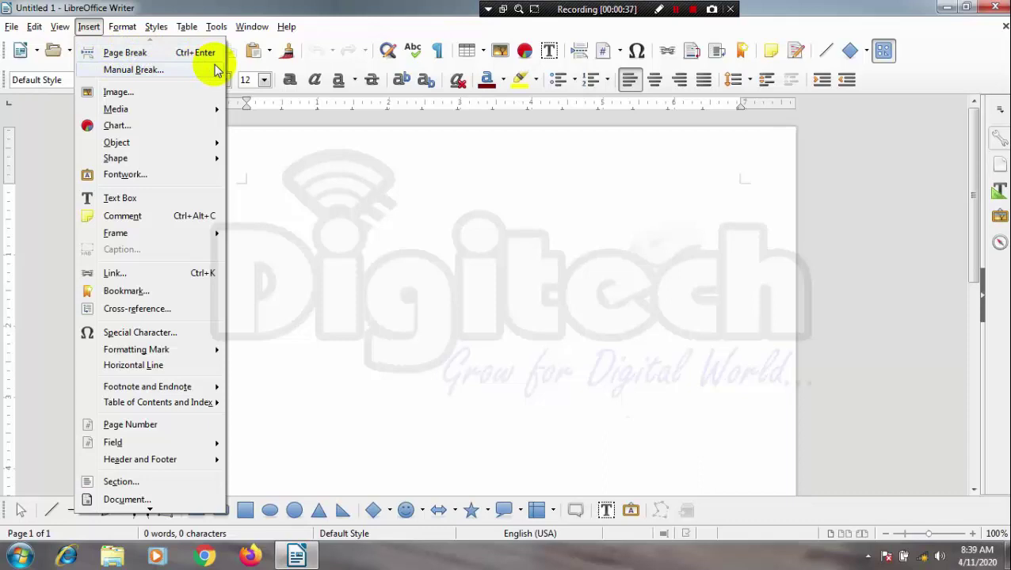
left_click(331, 192)
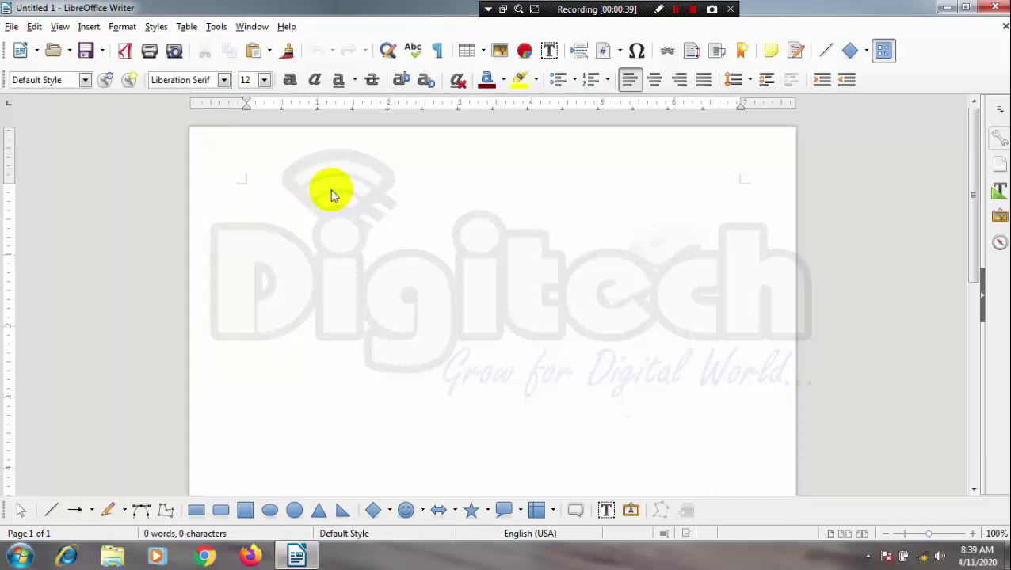
- Type the Digitech computer society address line, fix the typo, and enlarge it to 34 pt
type("d")
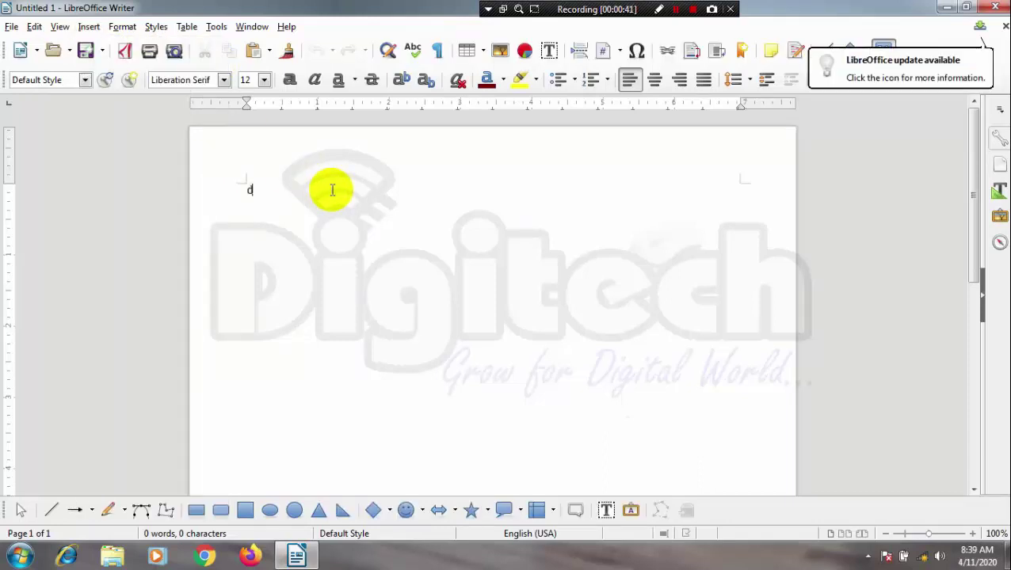
type("igitech ")
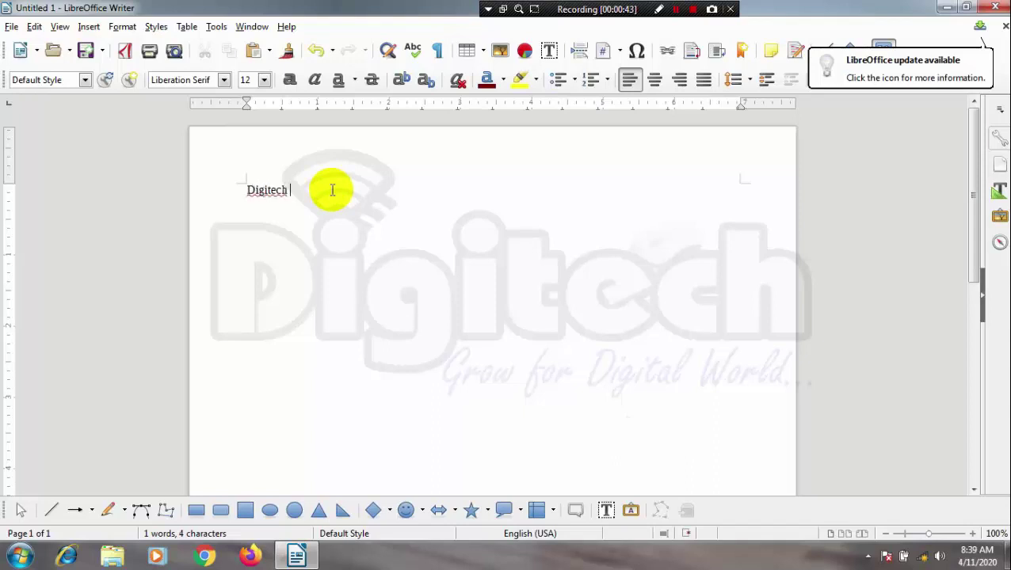
type("computer soci")
type("ety")
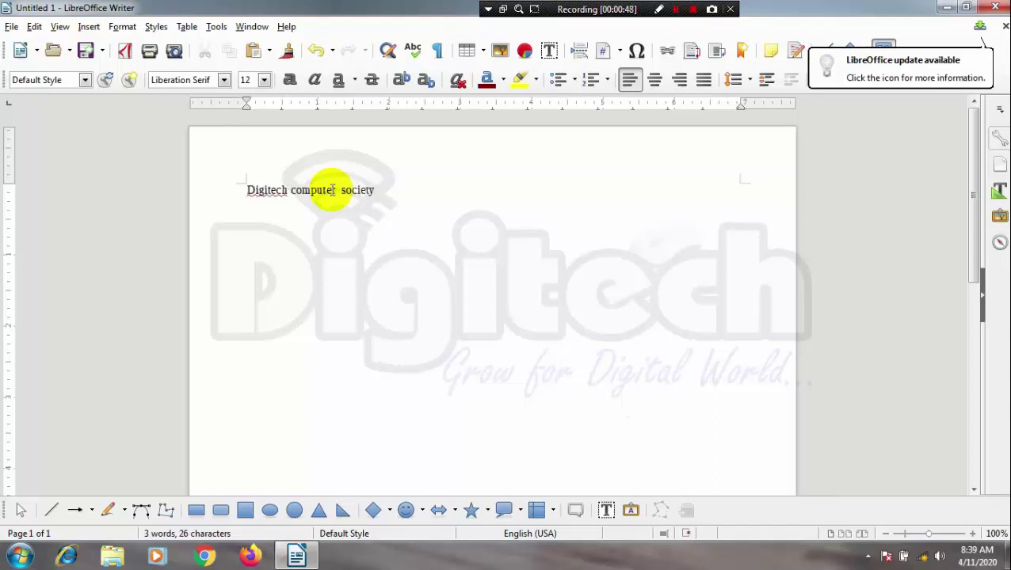
type("mahadev")
type("pura")
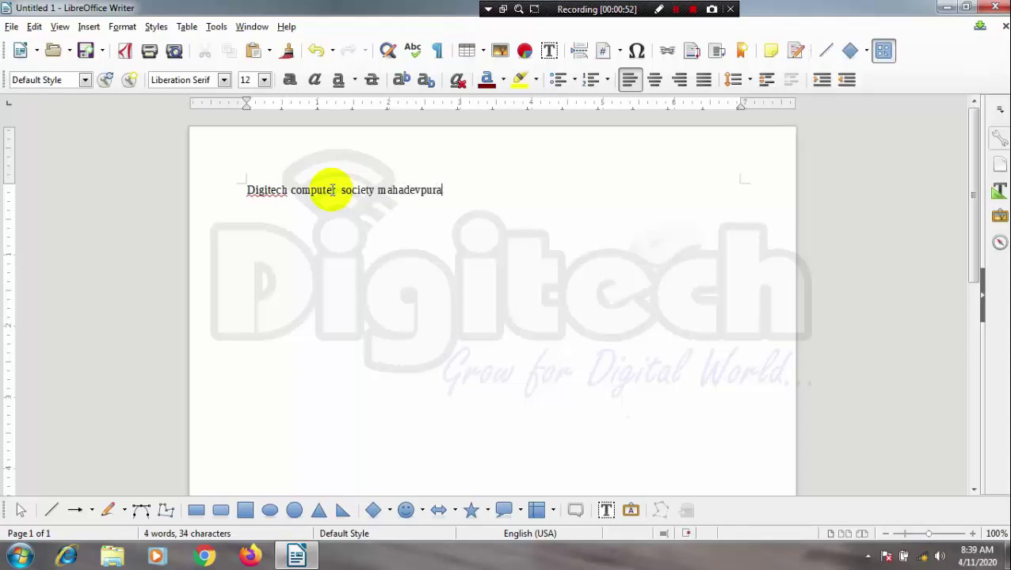
type("m shergar")
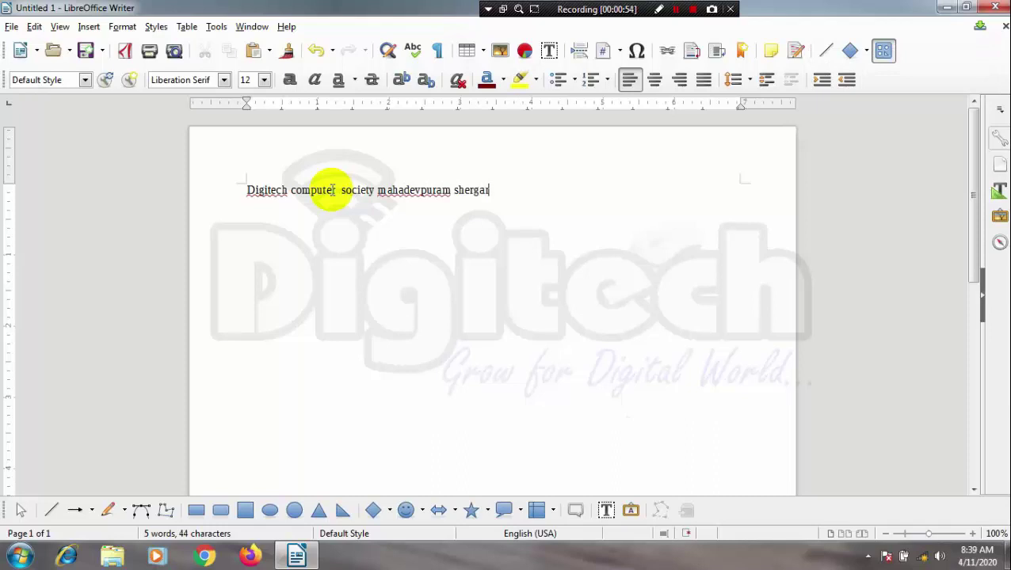
type("h road bnaheri")
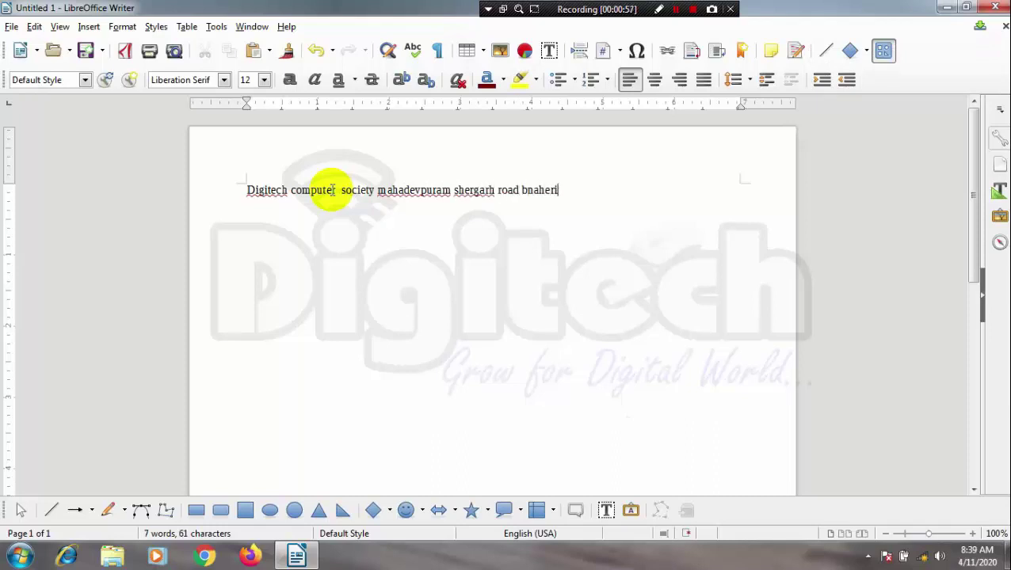
key("BackSpace")
triple_click(333, 189)
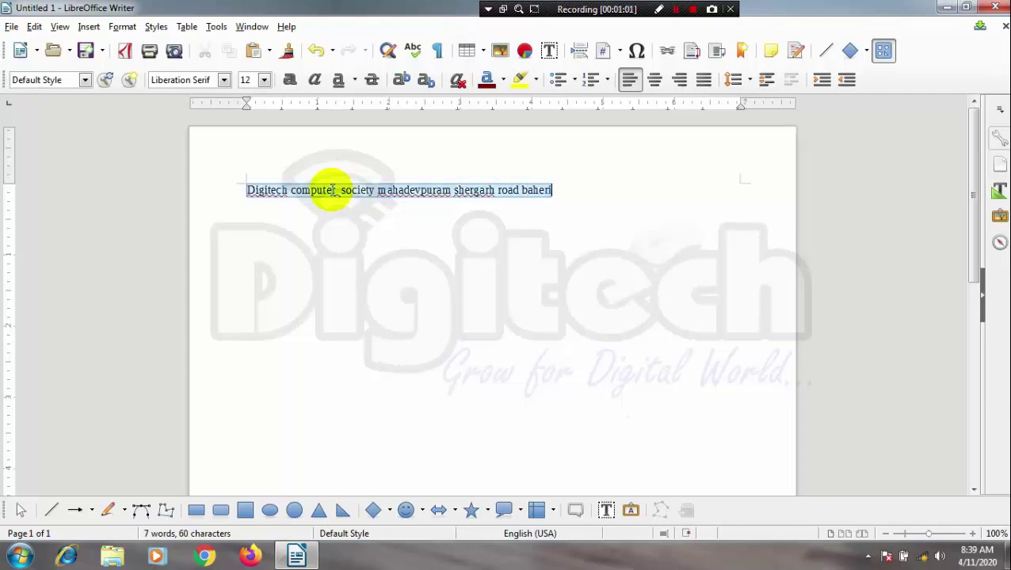
key("ctrl+bracketright")
key("ctrl+bracketright")
key("ctrl+bracketright")
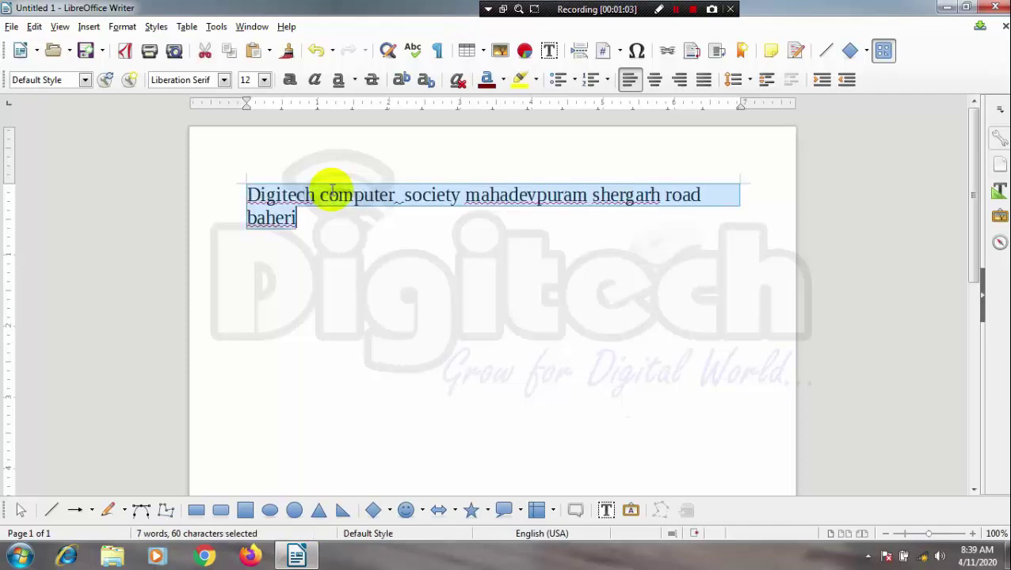
key("ctrl+bracketright")
key("ctrl+bracketright")
key("ctrl+bracketright")
key("ctrl+bracketright")
key("ctrl+bracketright")
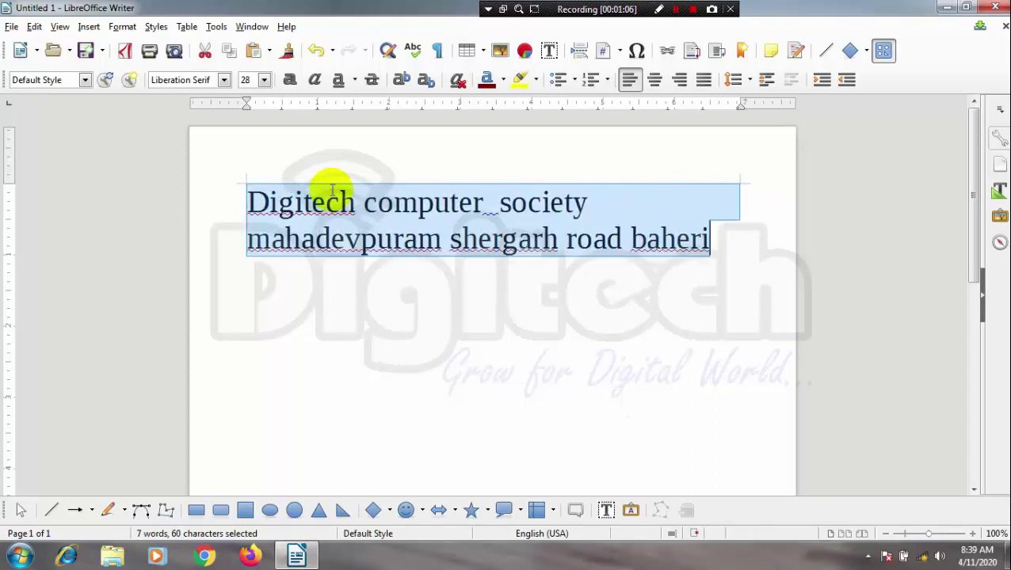
key("ctrl+bracketright")
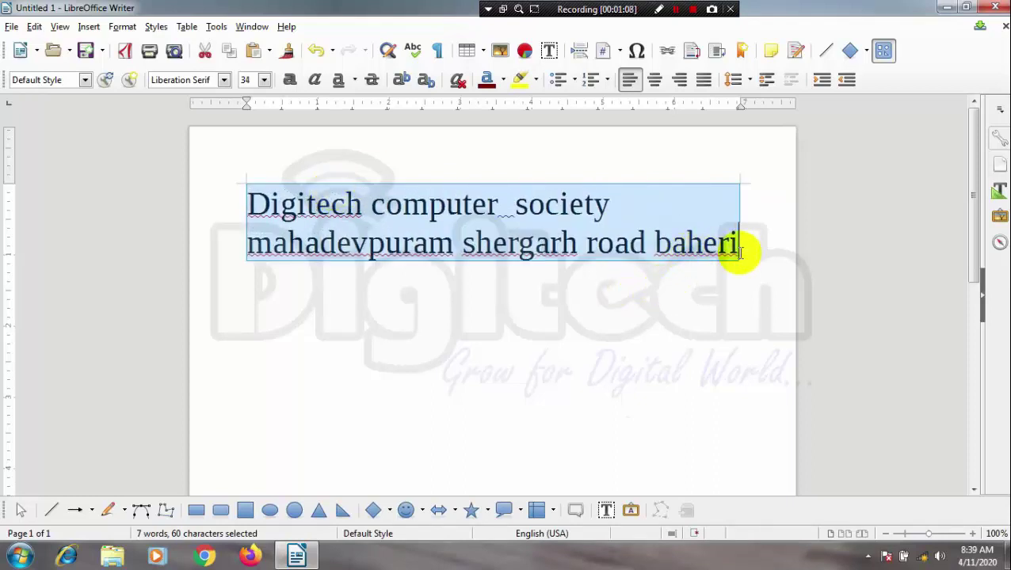
left_click(749, 250)
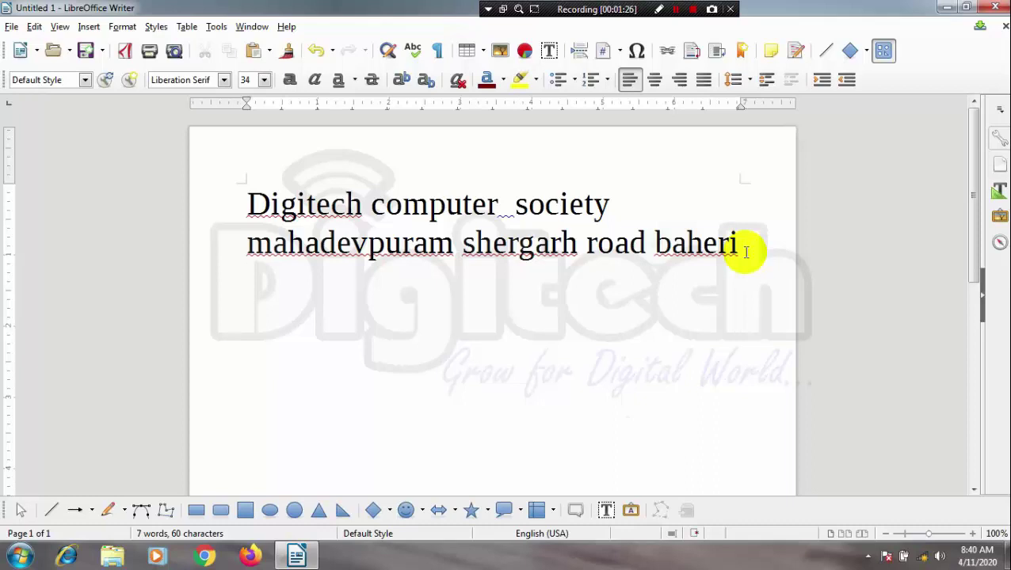
- Leave a single empty line beneath the address line
key("Return")
key("Return")
key("Return")
key("Return")
key("Return")
key("Return")
key("Return")
key("Return")
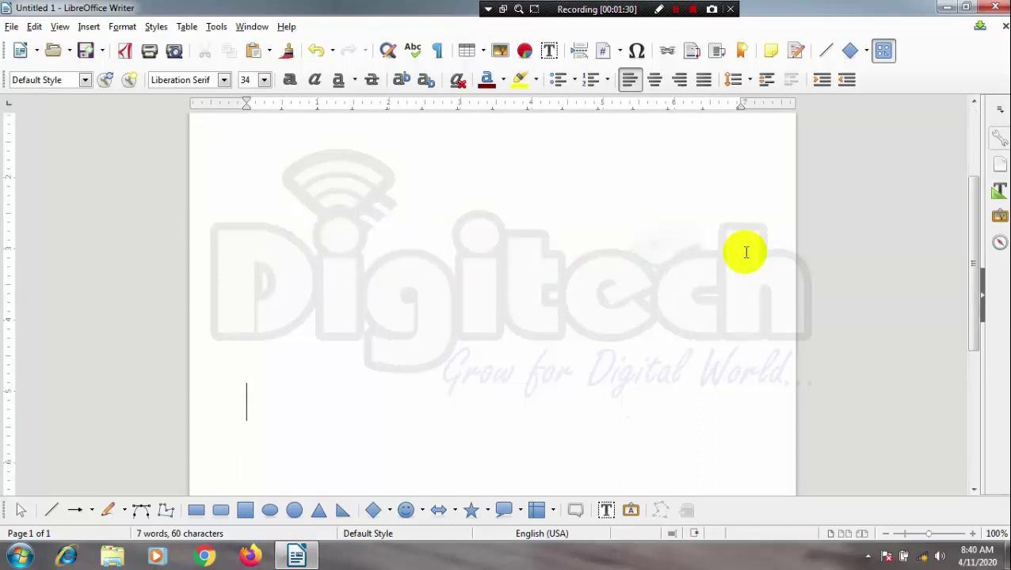
key("Return")
key("Return")
key("BackSpace")
key("BackSpace")
key("BackSpace")
key("BackSpace")
key("BackSpace")
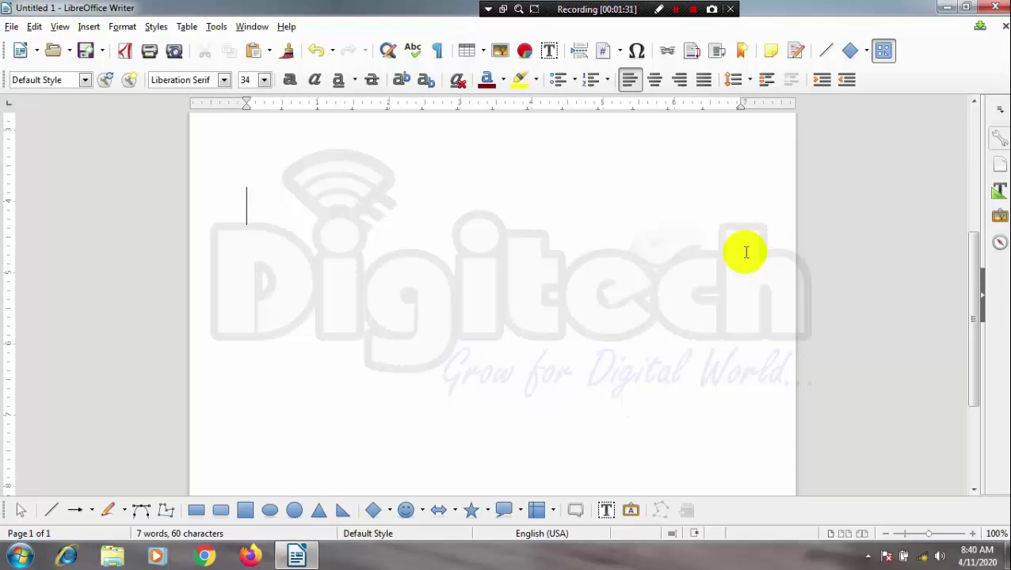
key("BackSpace")
key("BackSpace")
key("BackSpace")
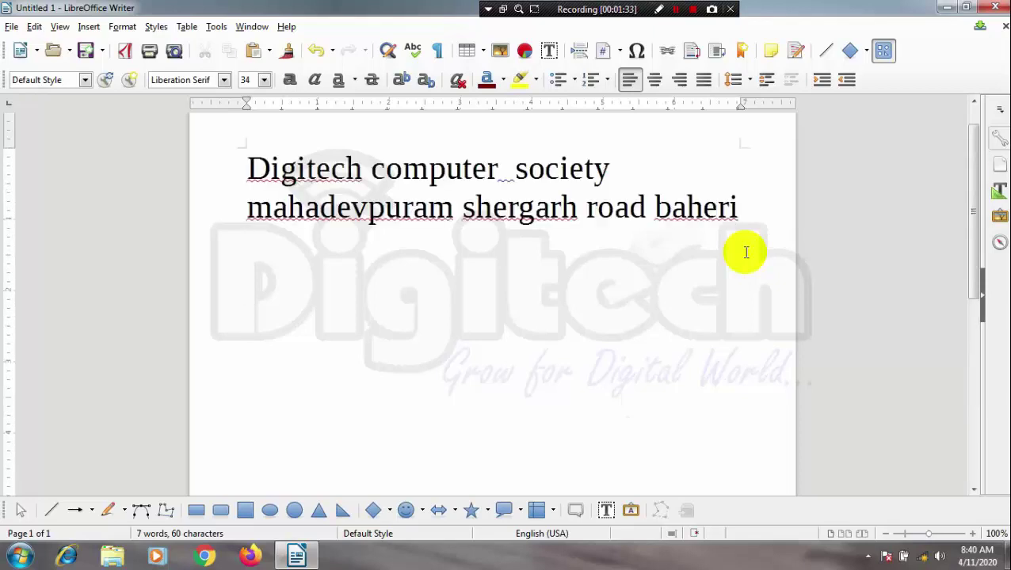
key("Return")
- Insert a page break and type a person's name at the top of page 2
left_click(89, 27)
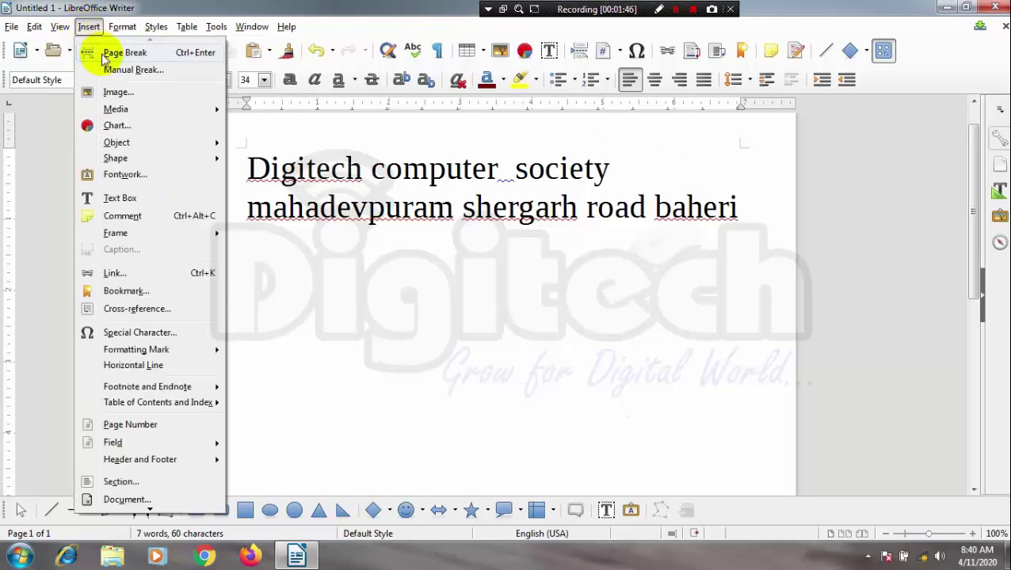
left_click(118, 53)
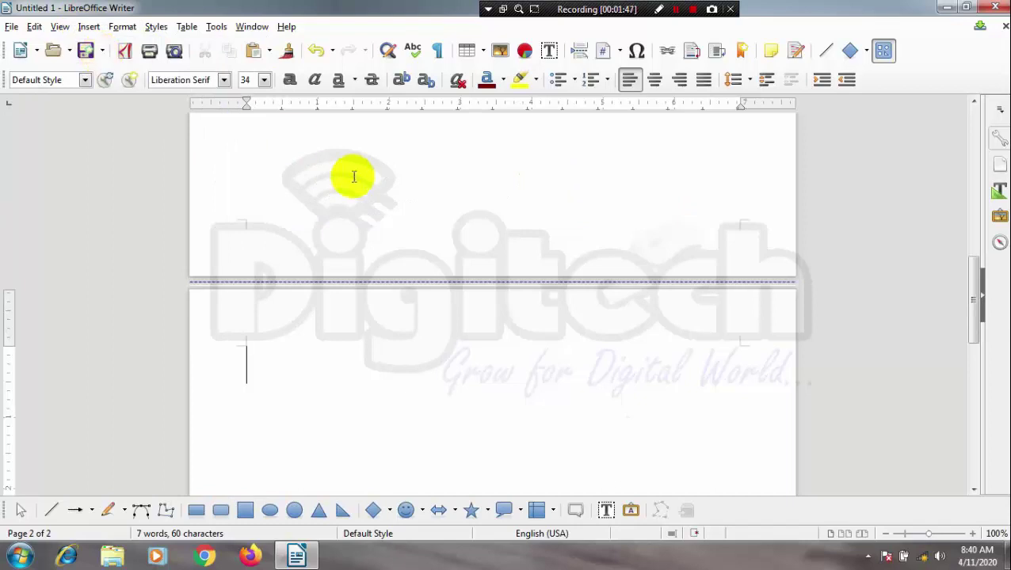
type("d")
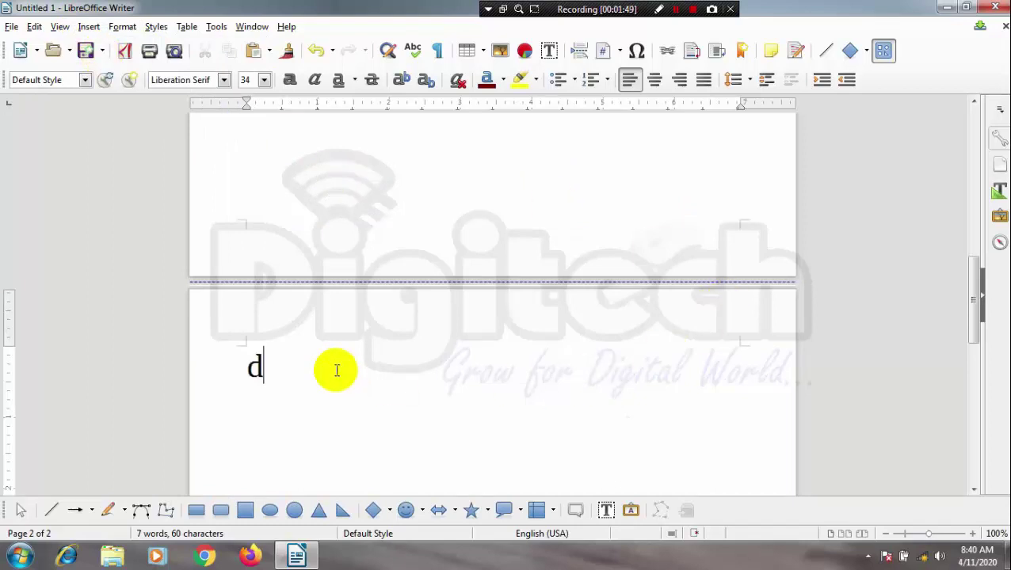
type("inesh kuma")
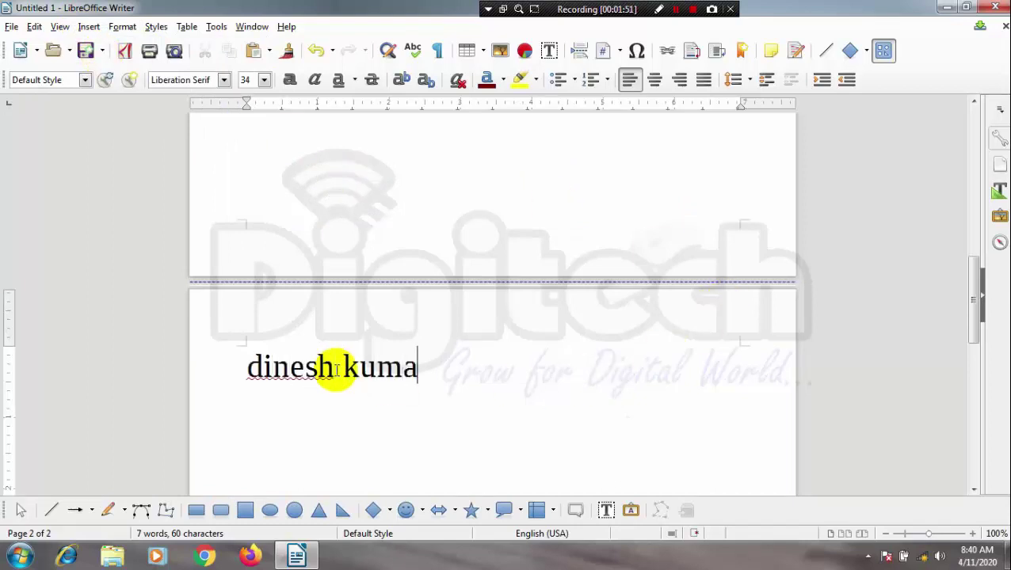
type("r")
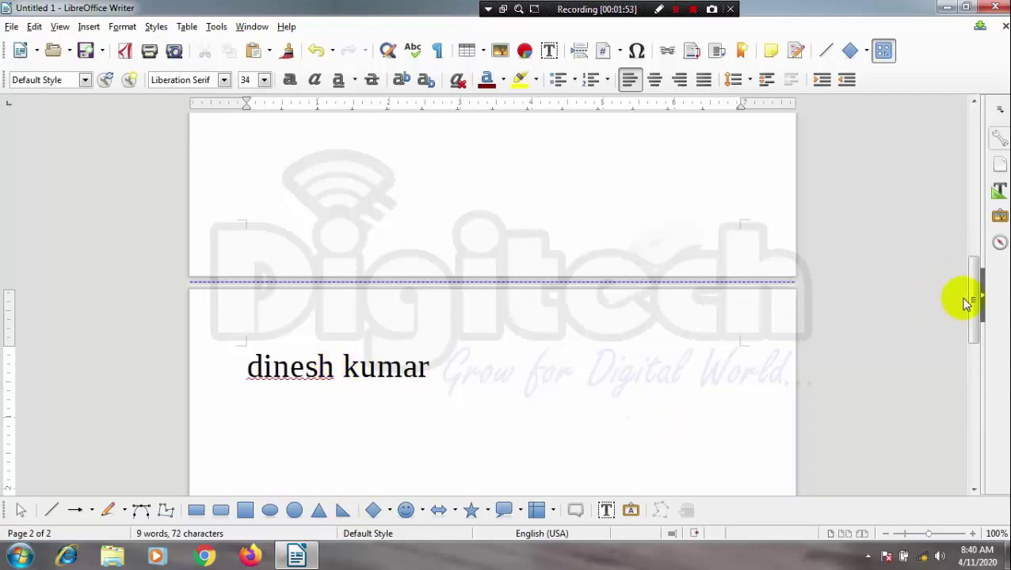
mouse_move(968, 304)
left_mouse_down()
mouse_move(937, 129)
mouse_move(955, 236)
mouse_move(946, 86)
left_mouse_up()
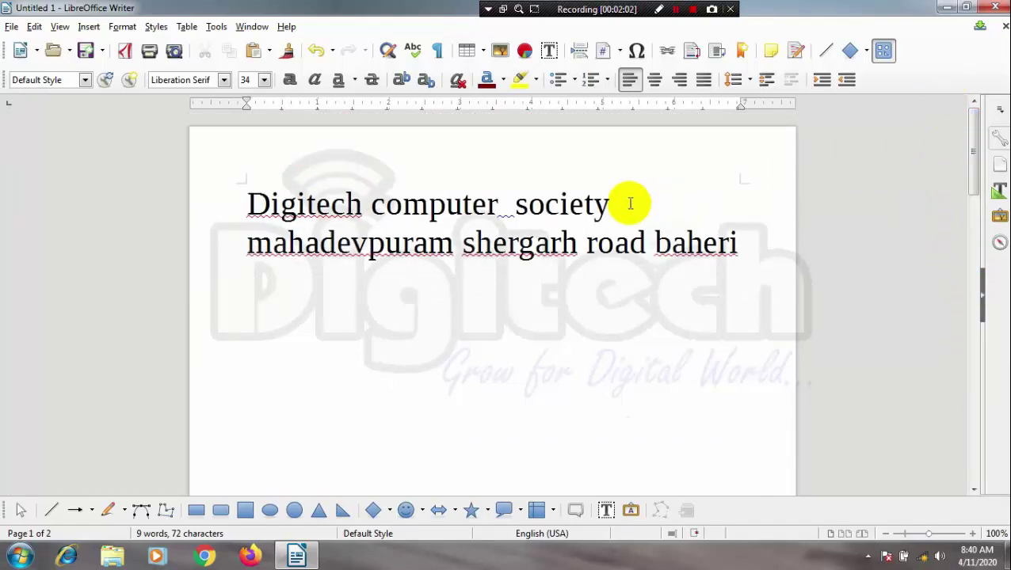
left_click(974, 157)
left_click_drag(975, 157, 984, 327)
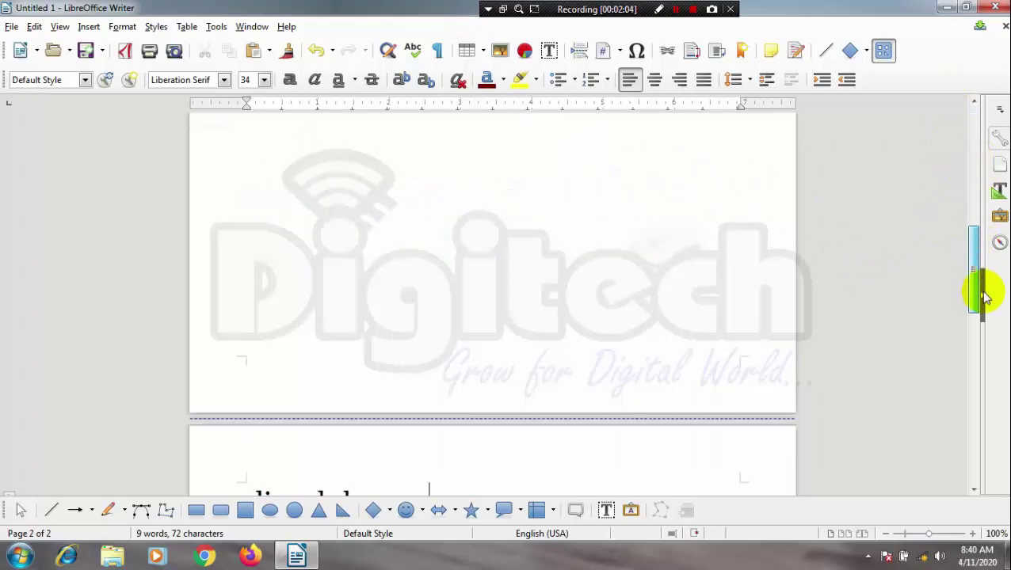
left_click(589, 315)
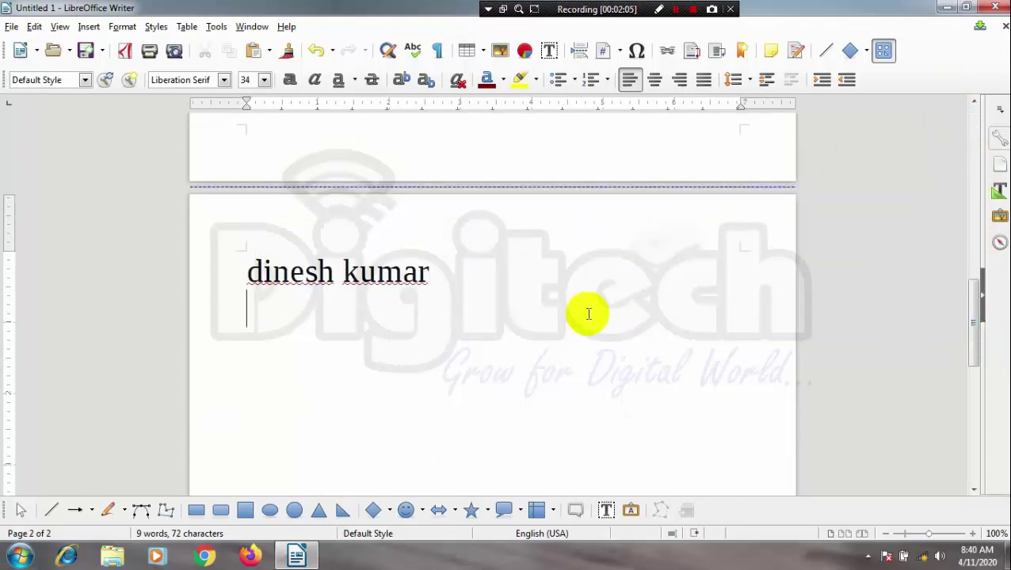
left_click(88, 27)
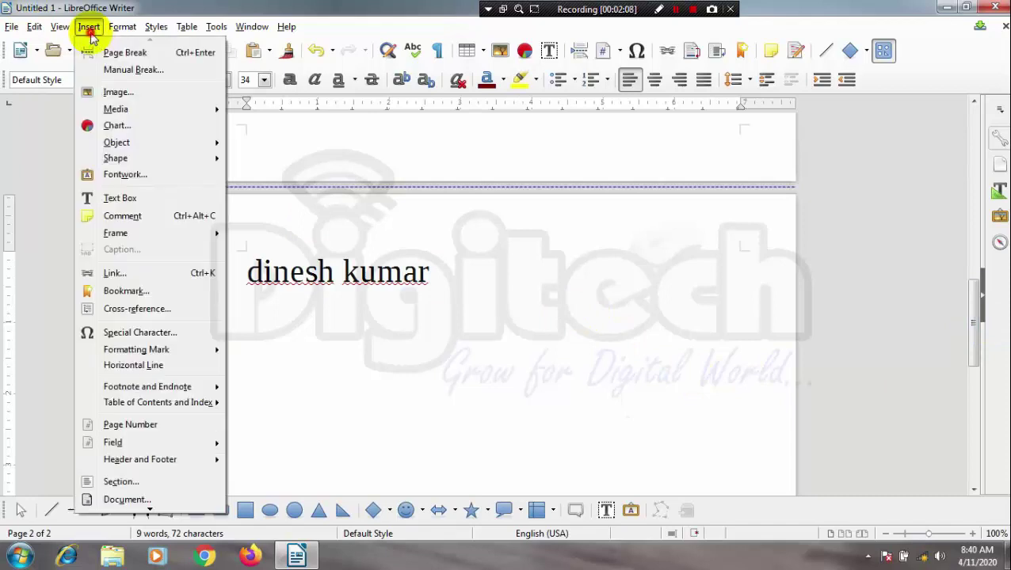
left_click(116, 71)
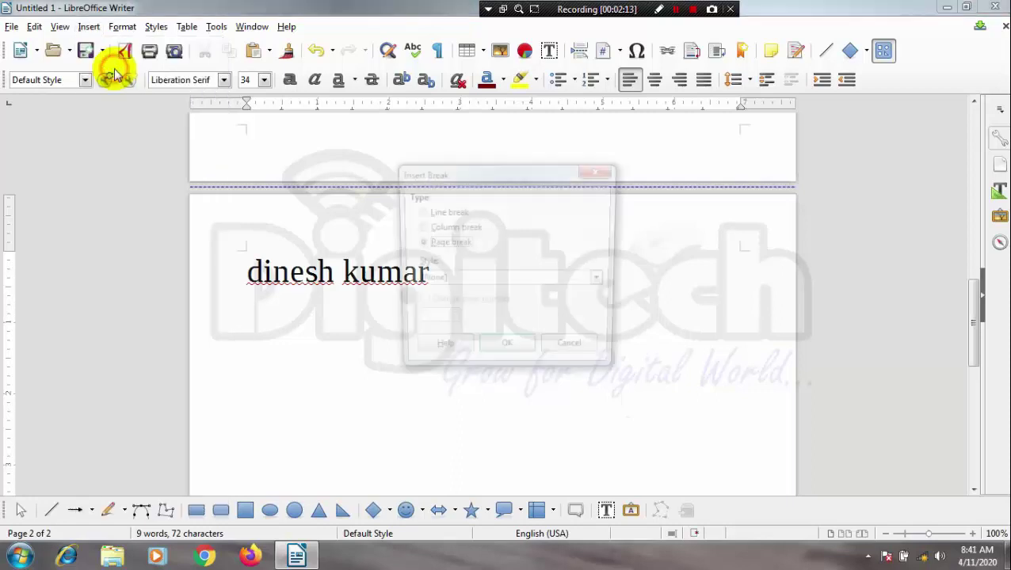
left_click_drag(520, 172, 539, 109)
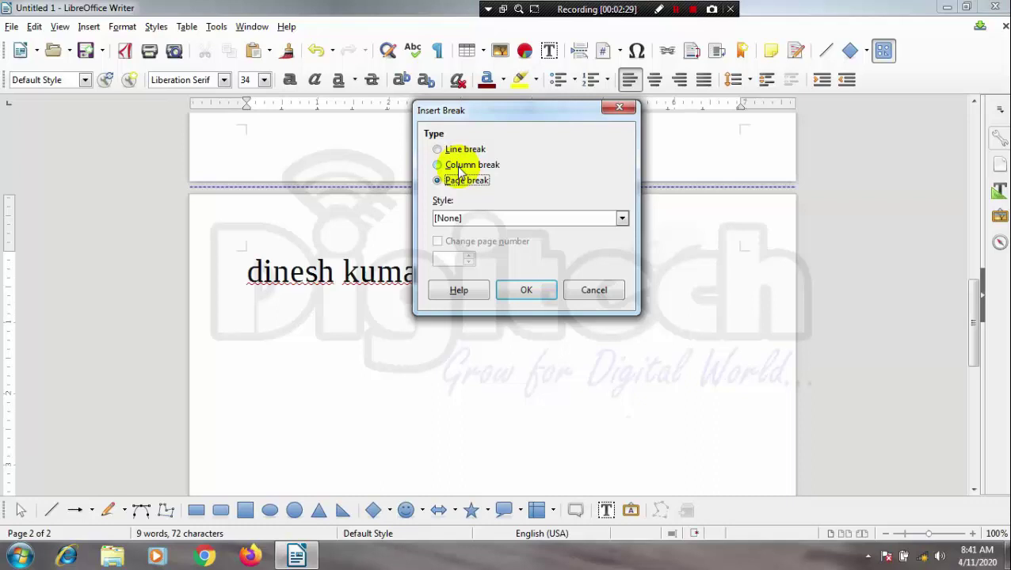
left_click(595, 305)
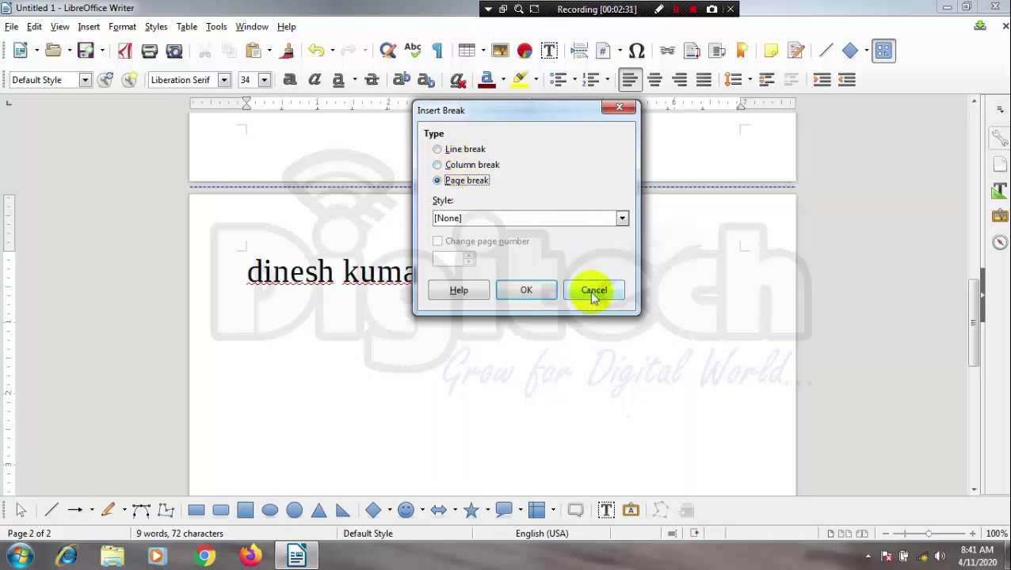
left_click(593, 301)
left_click_drag(975, 299, 932, 132)
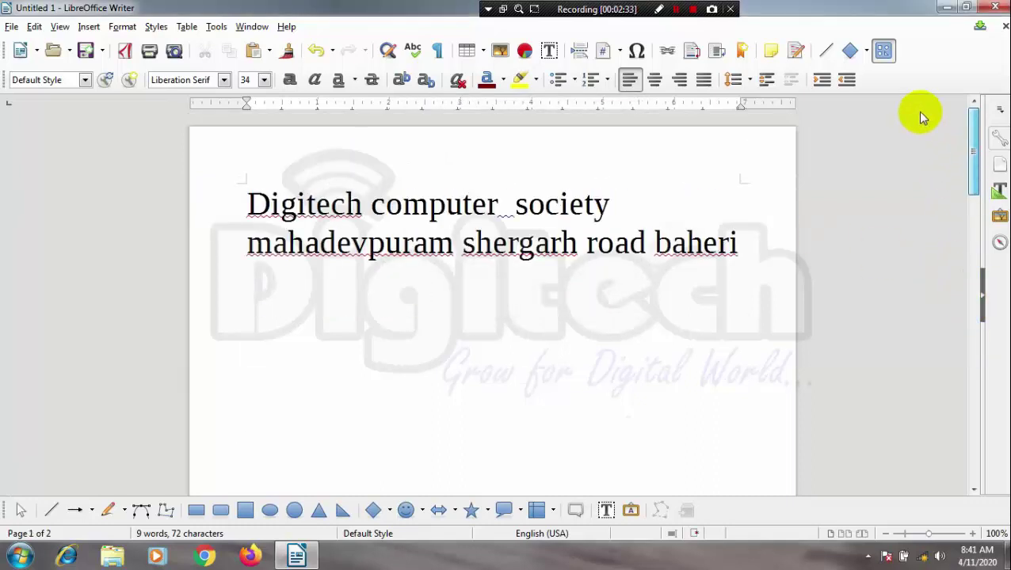
scroll(275, 198, "down", 10)
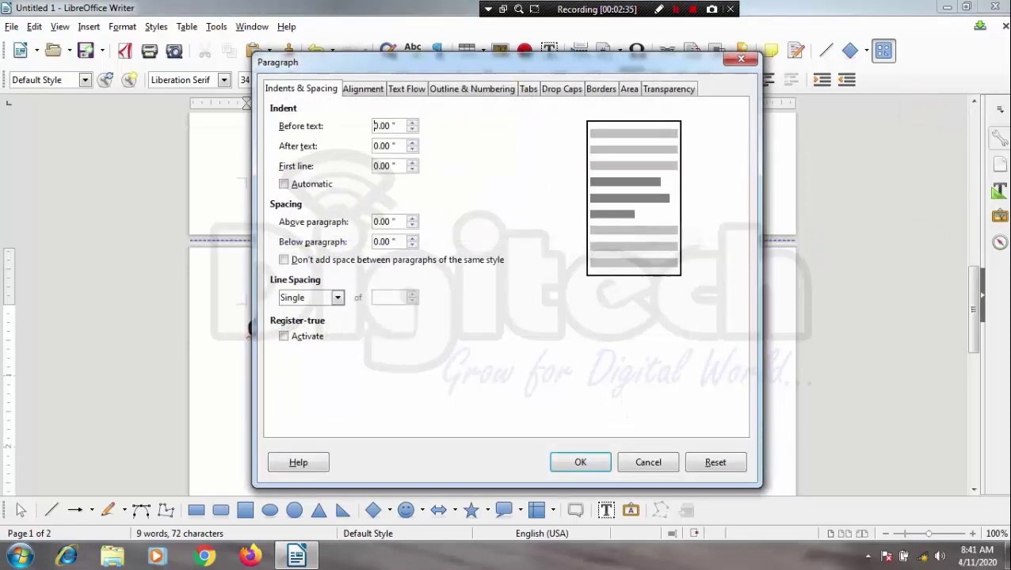
left_click(738, 64)
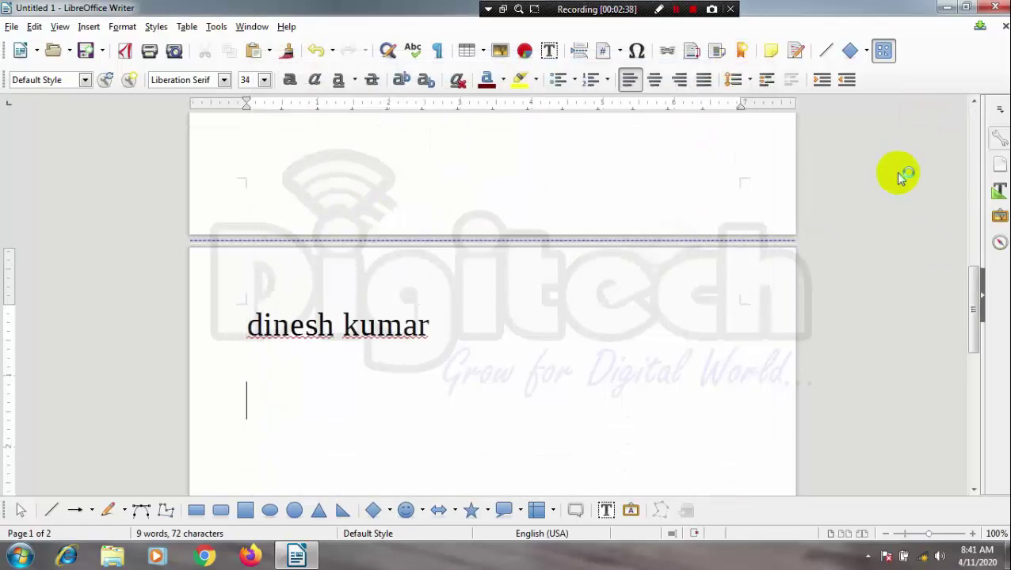
left_click_drag(977, 305, 966, 112)
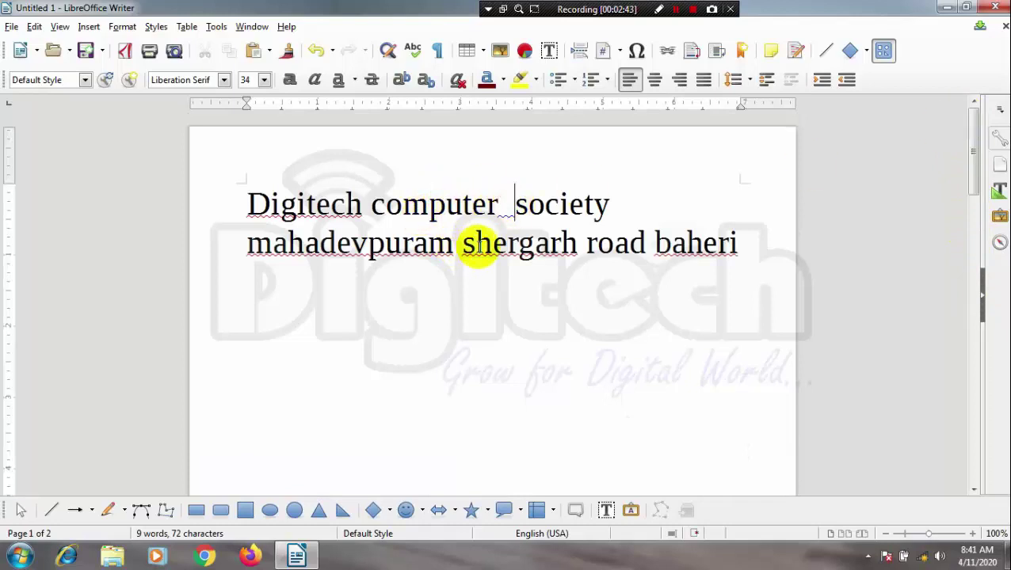
left_click(463, 245)
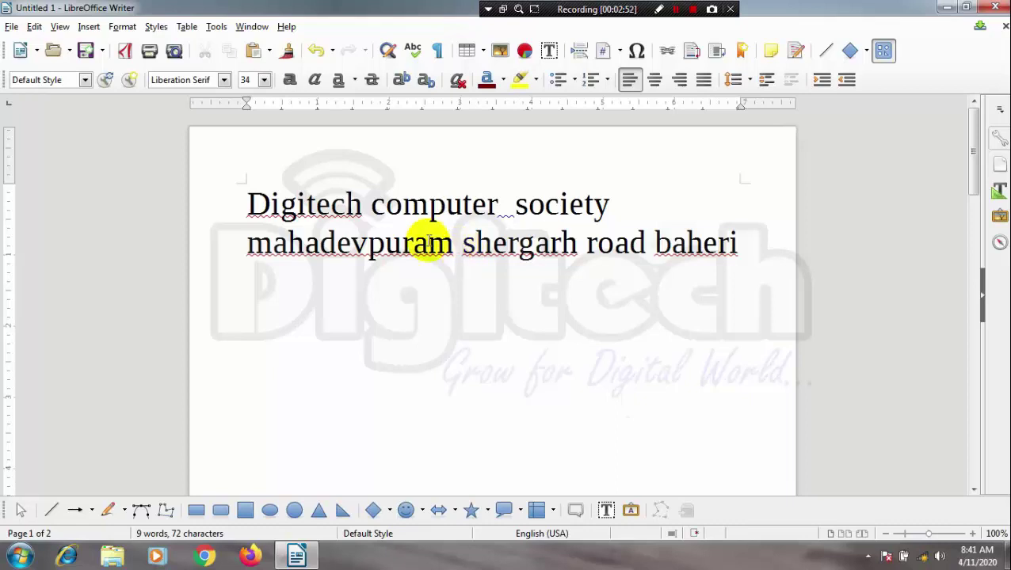
- Insert a manual line break before 'shergarh' so 'shergarh road baheri' starts a new line
left_click(89, 29)
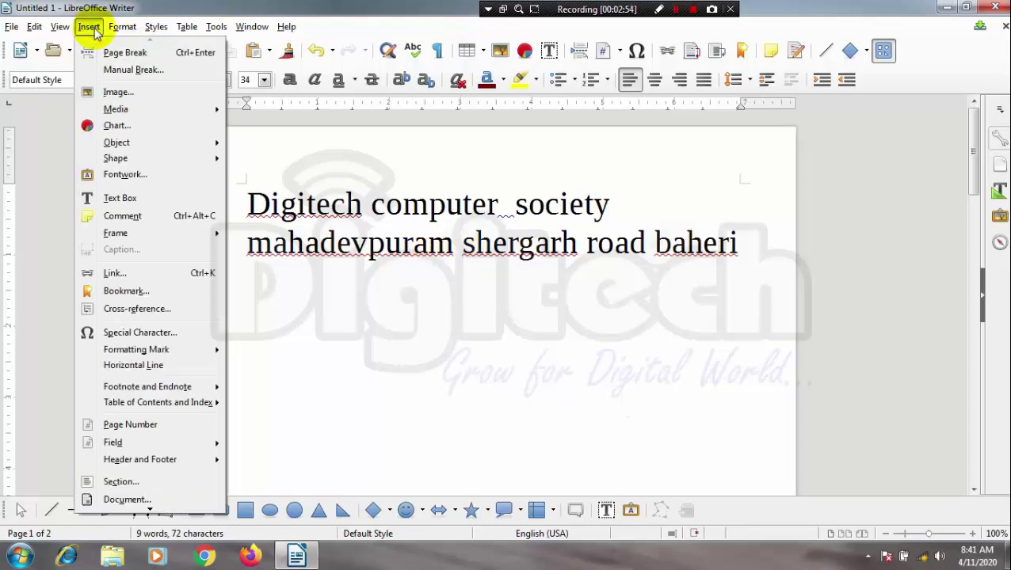
left_click(125, 69)
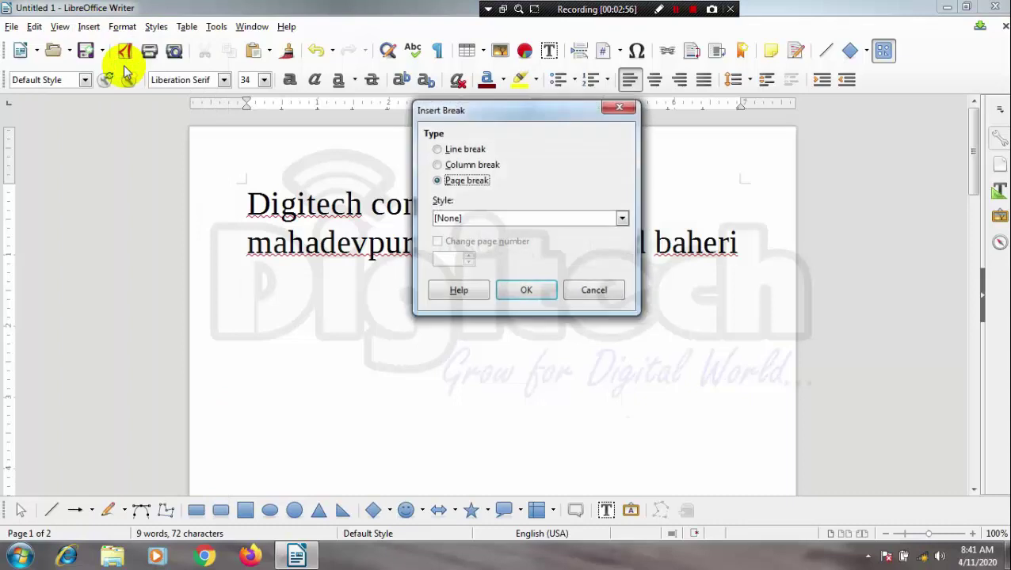
left_click(439, 149)
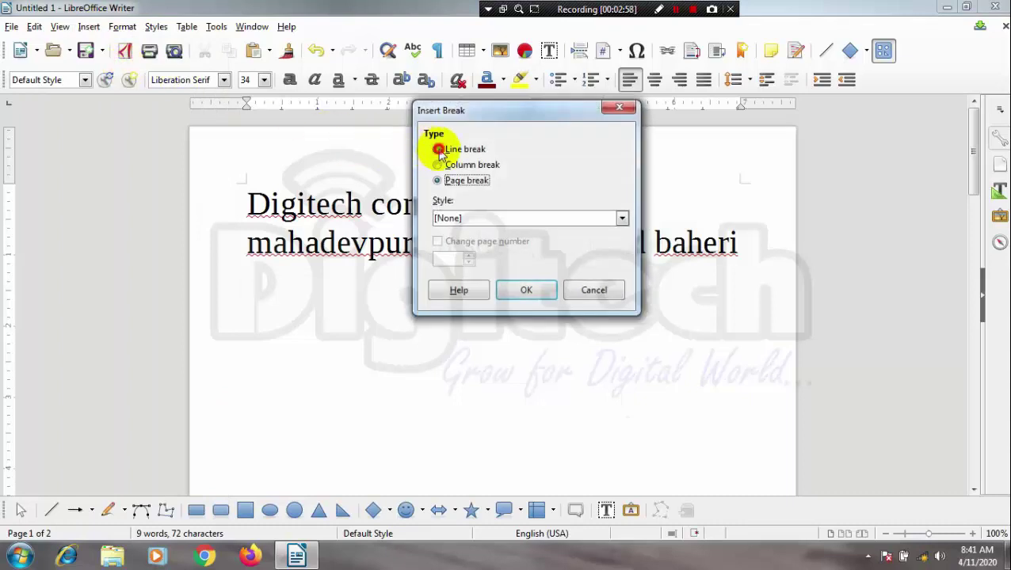
left_click(526, 291)
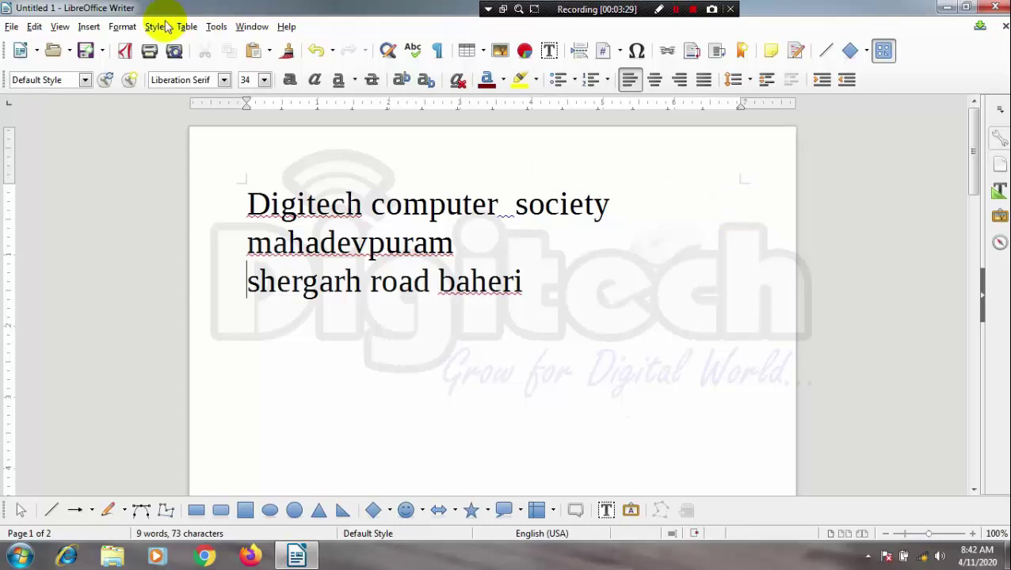
- Change the page layout to the three-column preset
left_click(123, 27)
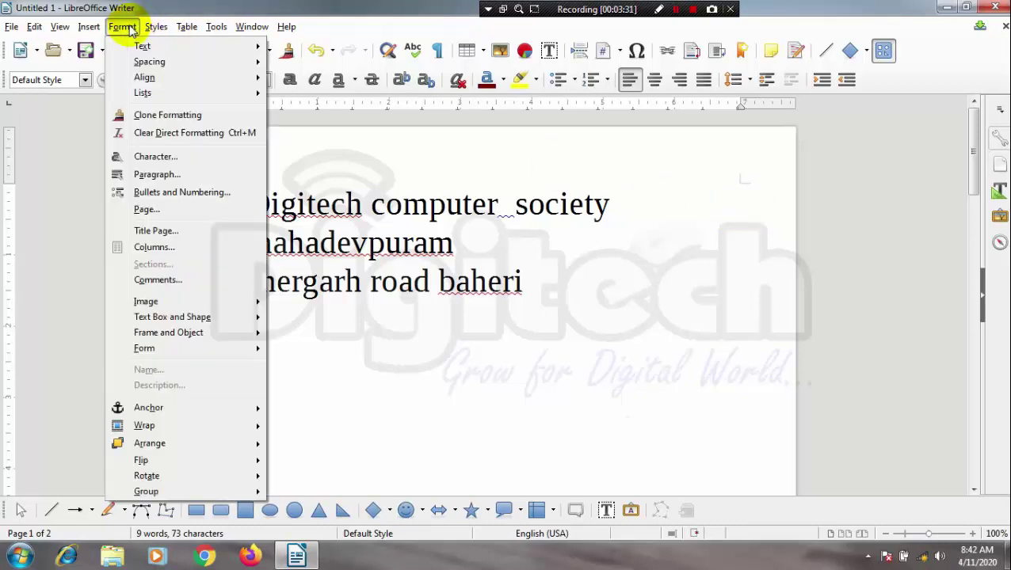
left_click(186, 248)
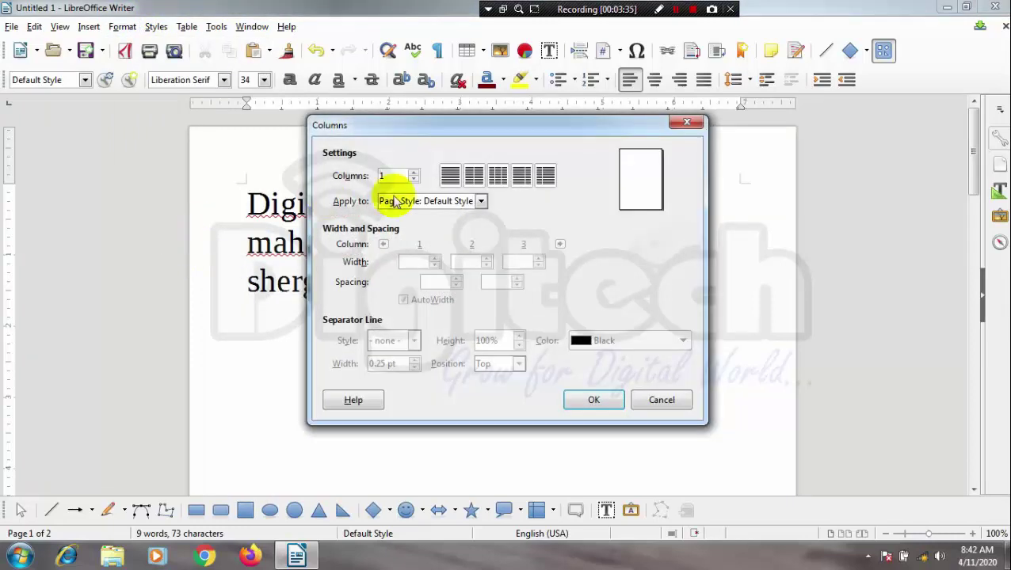
left_click(497, 175)
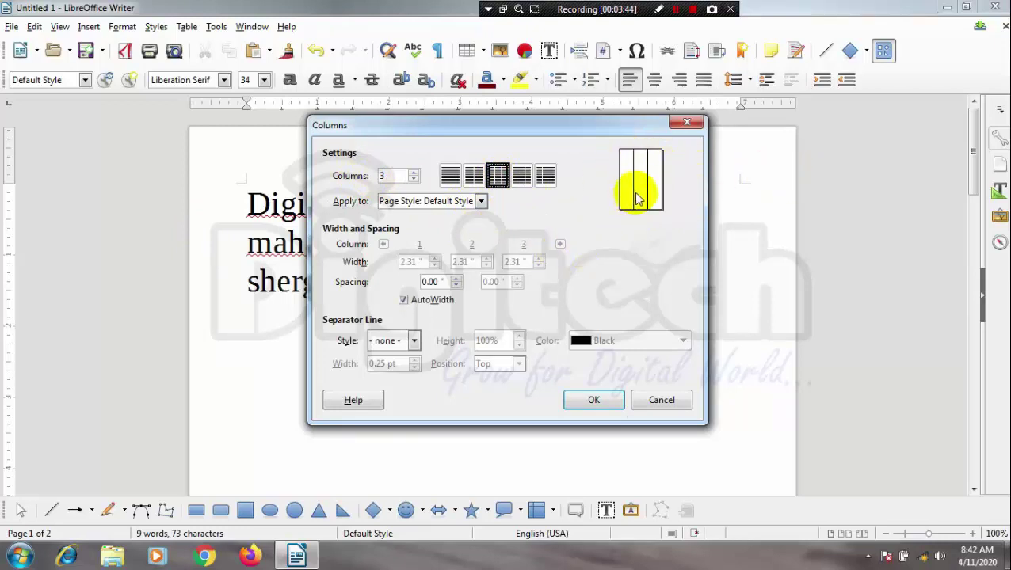
left_click(602, 400)
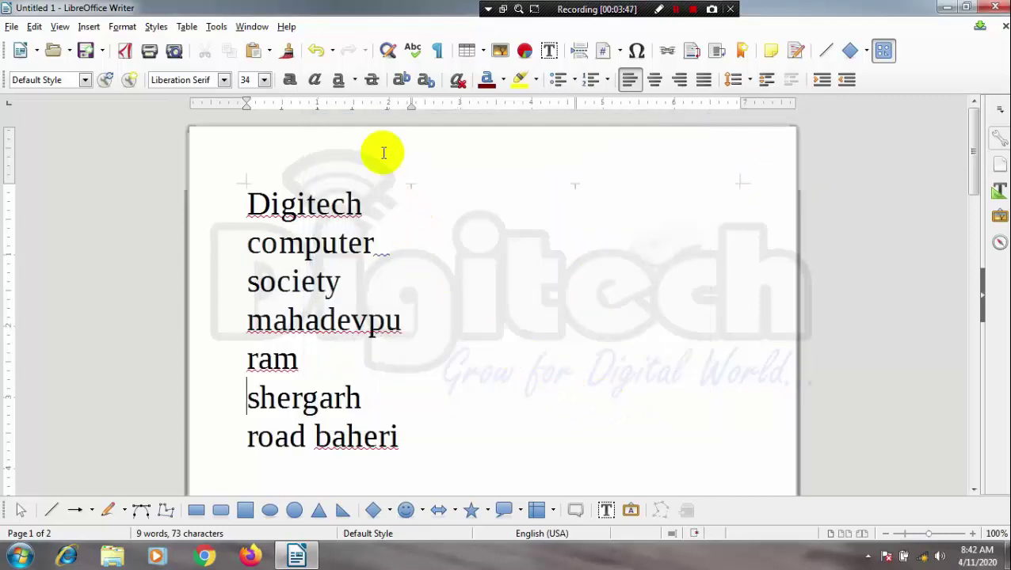
- Add a new paragraph of filler text 'n dadnjfndsnfjn' after 'road baheri'
left_click(404, 435)
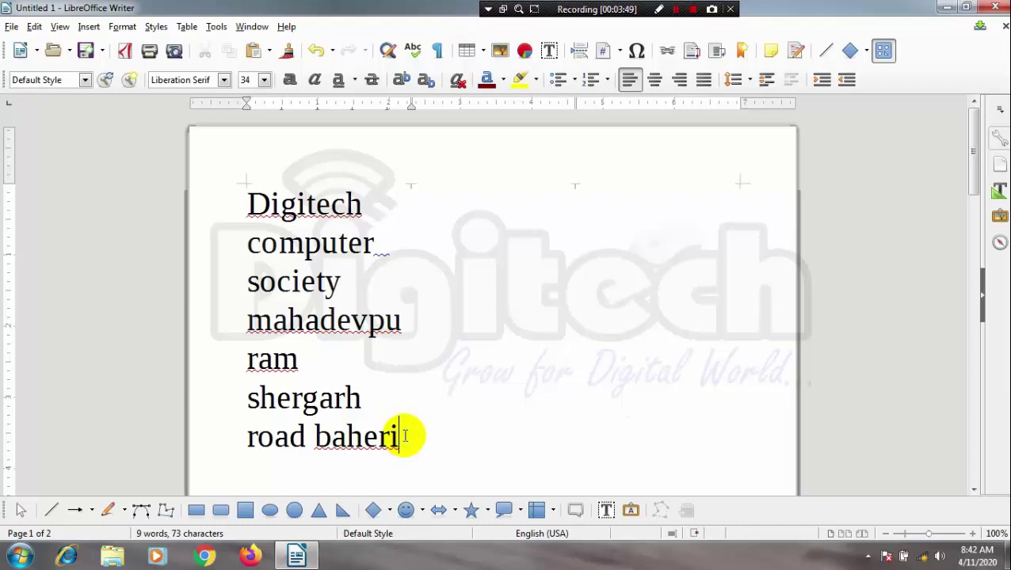
key("Return")
type("n dadnjfndsnfjn")
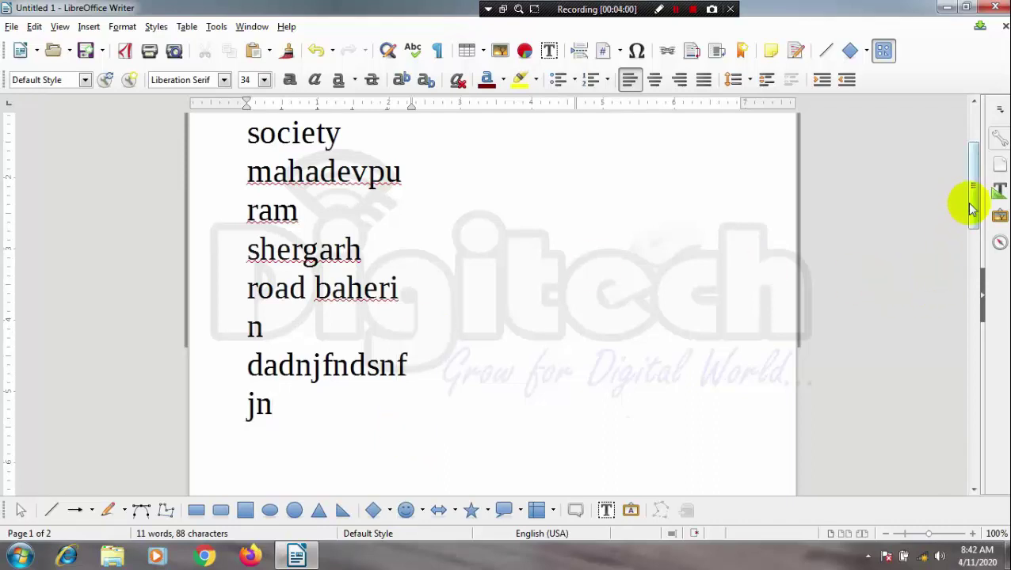
- Select all the text and reduce its font size from 34 to 30 pt
left_click_drag(973, 207, 971, 146)
left_click(476, 219)
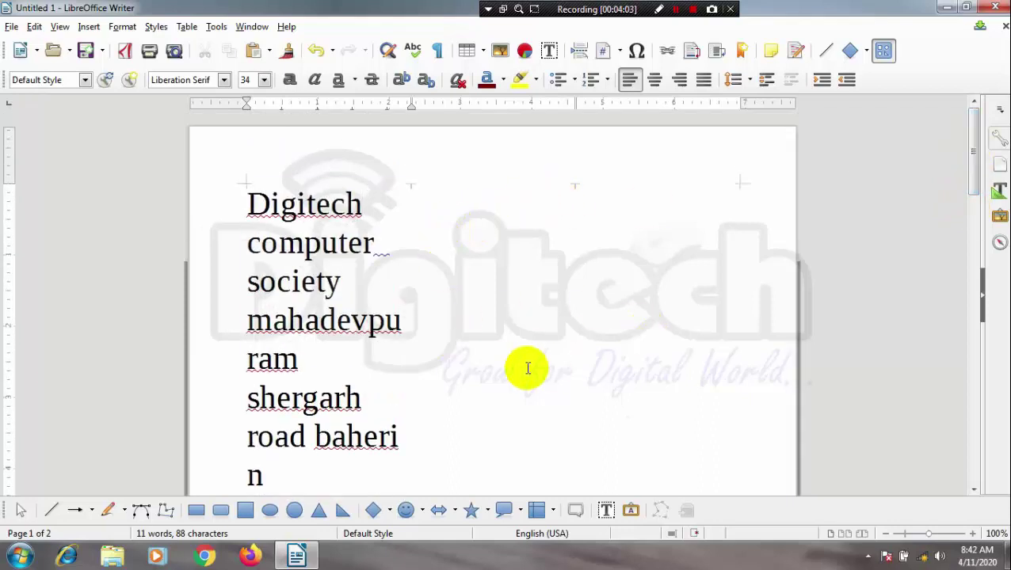
key("ctrl+a")
key("ctrl+bracketleft")
key("ctrl+bracketleft")
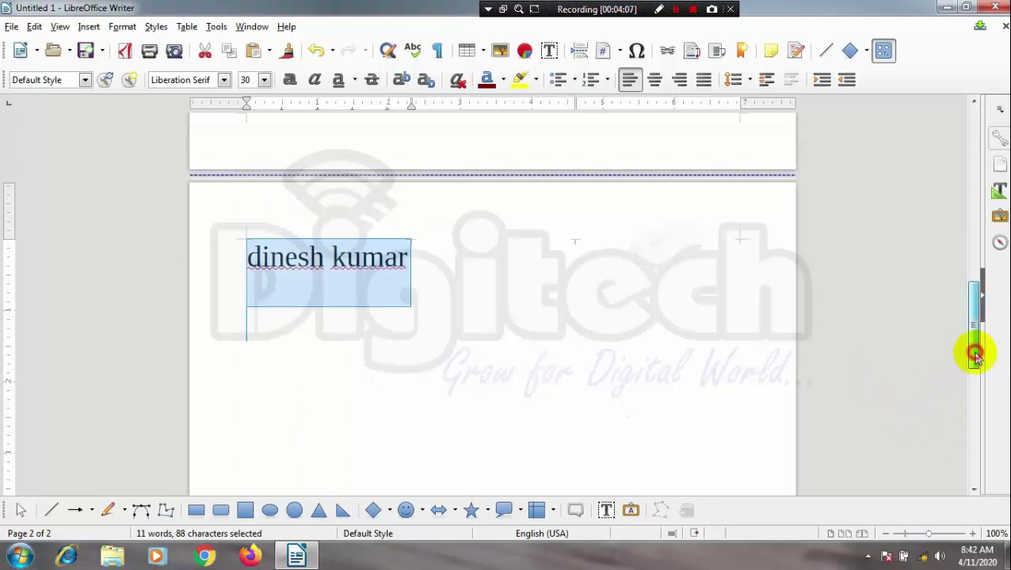
- Select the filler lines after 'baheri' and delete them
left_click_drag(974, 354, 987, 148)
left_click(559, 193)
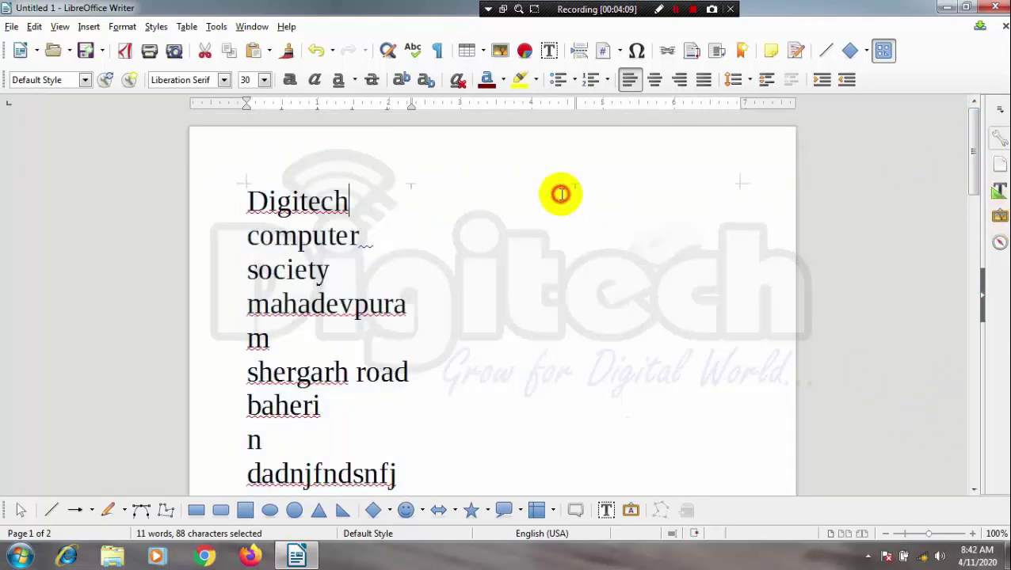
left_click(466, 192)
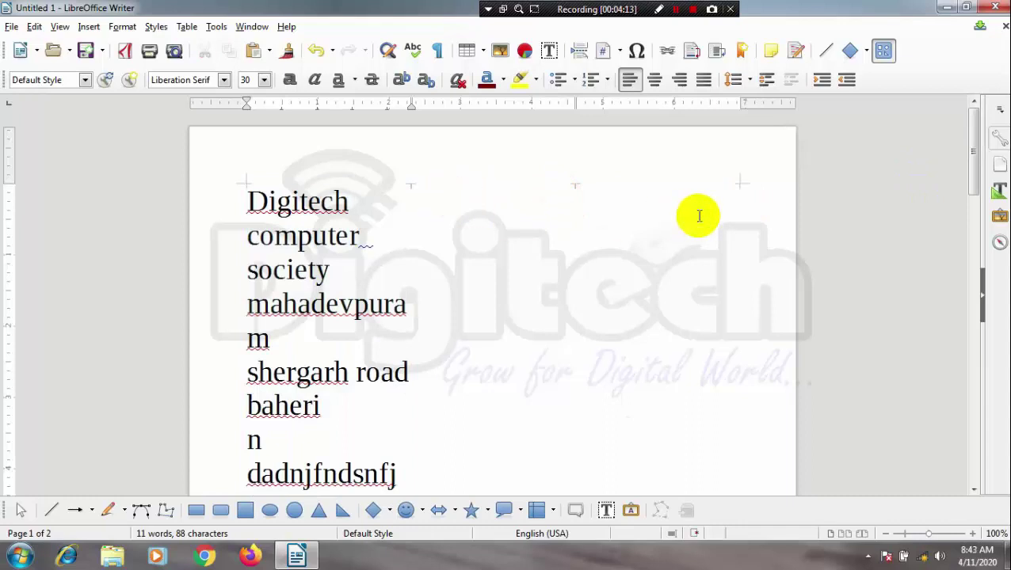
left_click_drag(980, 173, 977, 207)
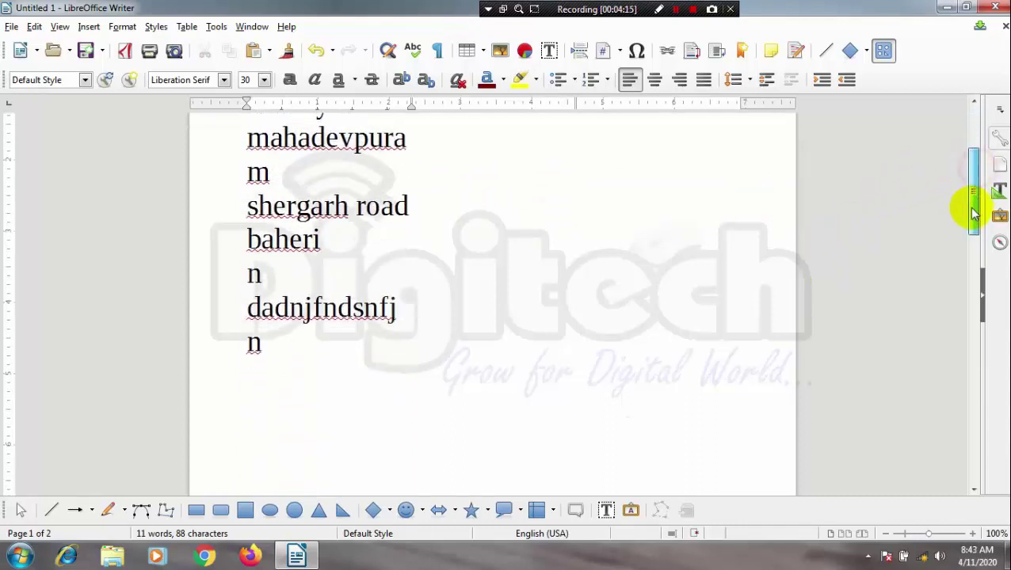
mouse_move(287, 325)
left_mouse_down()
mouse_move(294, 362)
mouse_move(237, 268)
left_mouse_up()
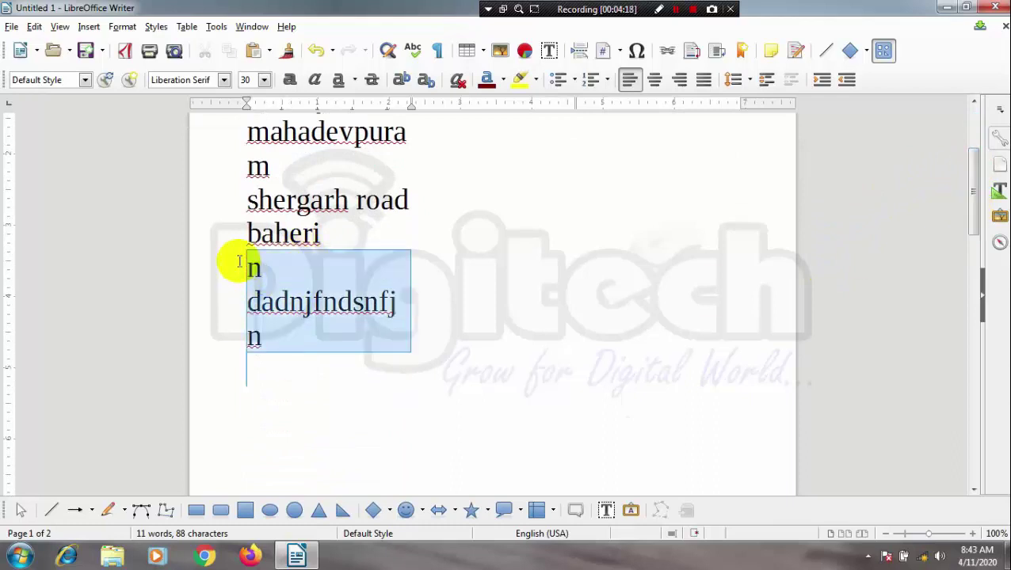
key("Delete")
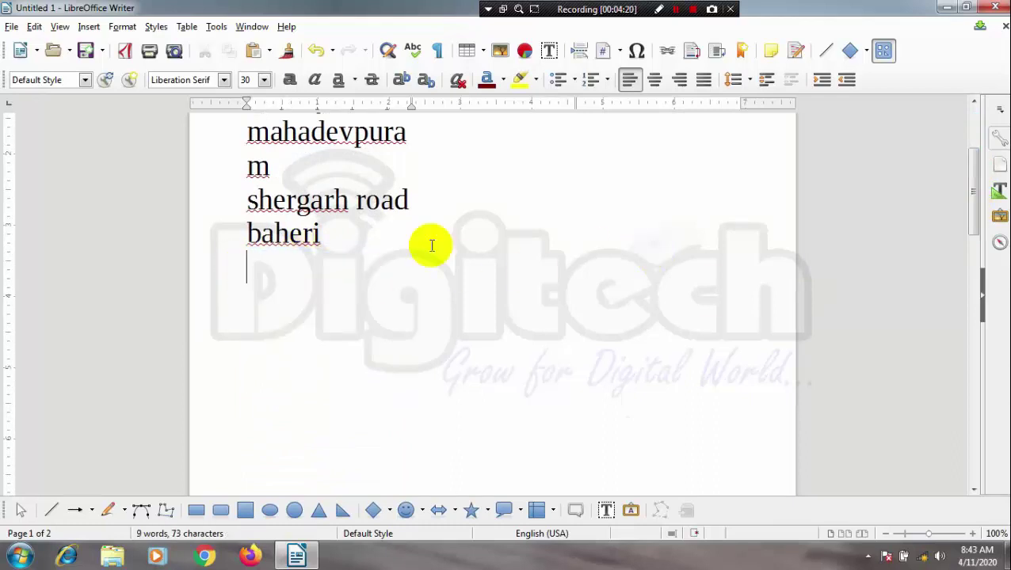
- Insert a column break to move to the second column
left_click(86, 27)
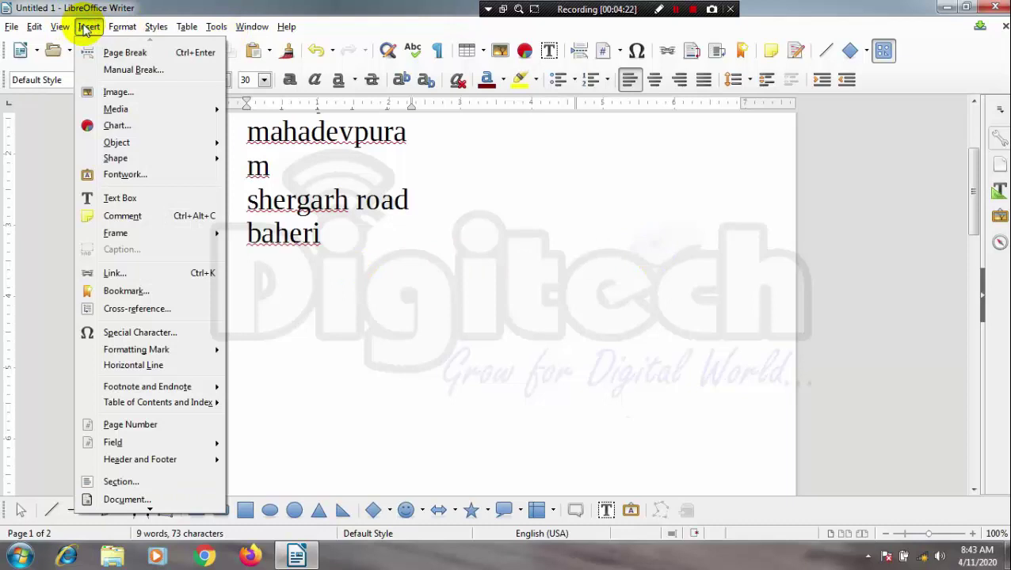
left_click(119, 70)
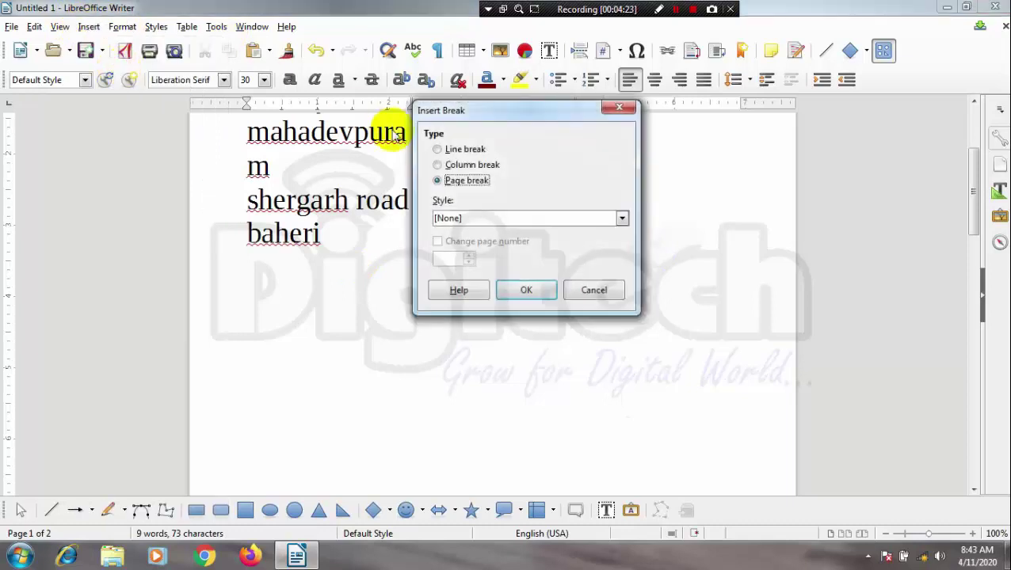
left_click(474, 168)
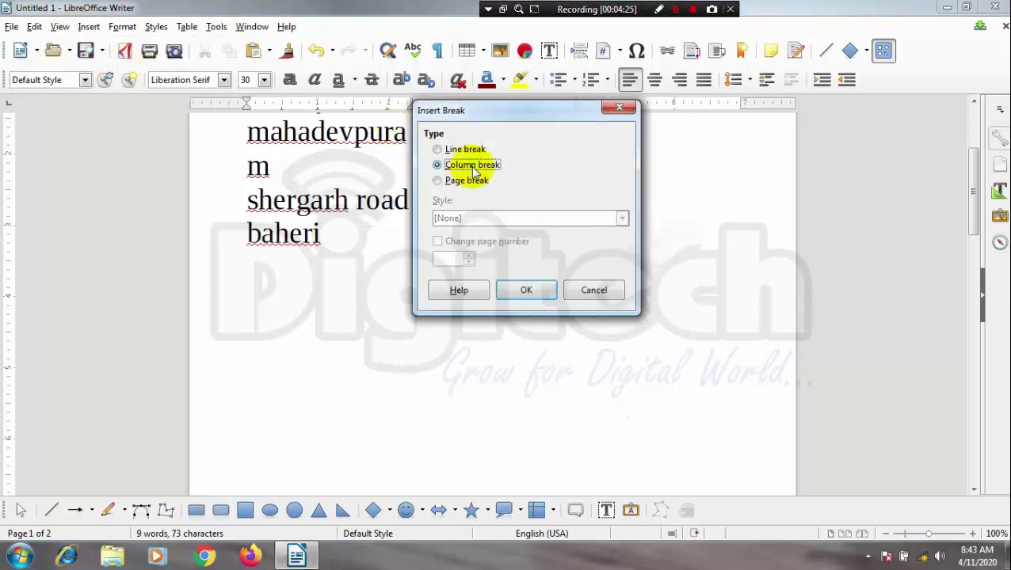
left_click(528, 291)
type("dine")
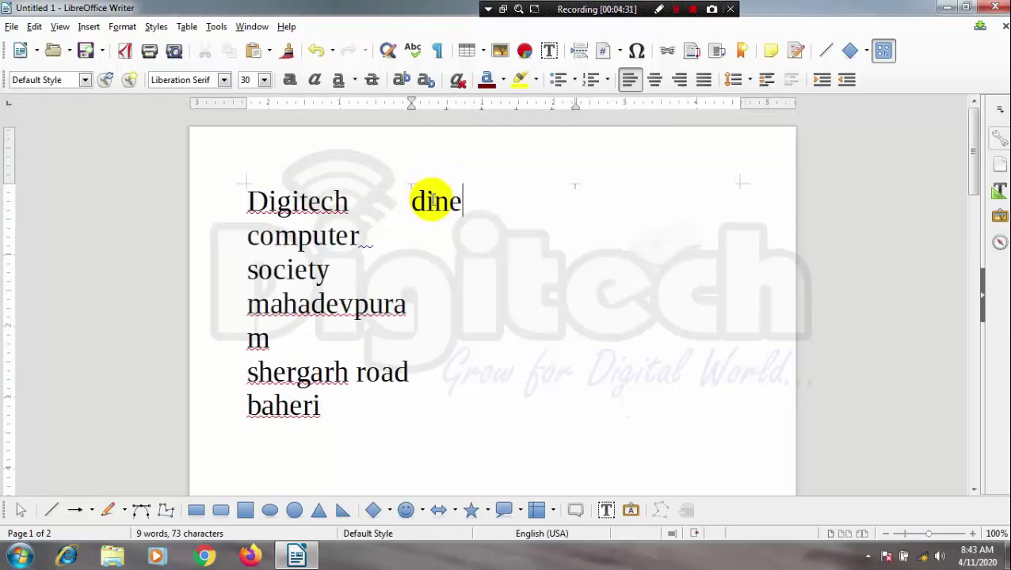
- Type the author's full name on two lines, then 'libre office writer' for the third column
type("sh ku")
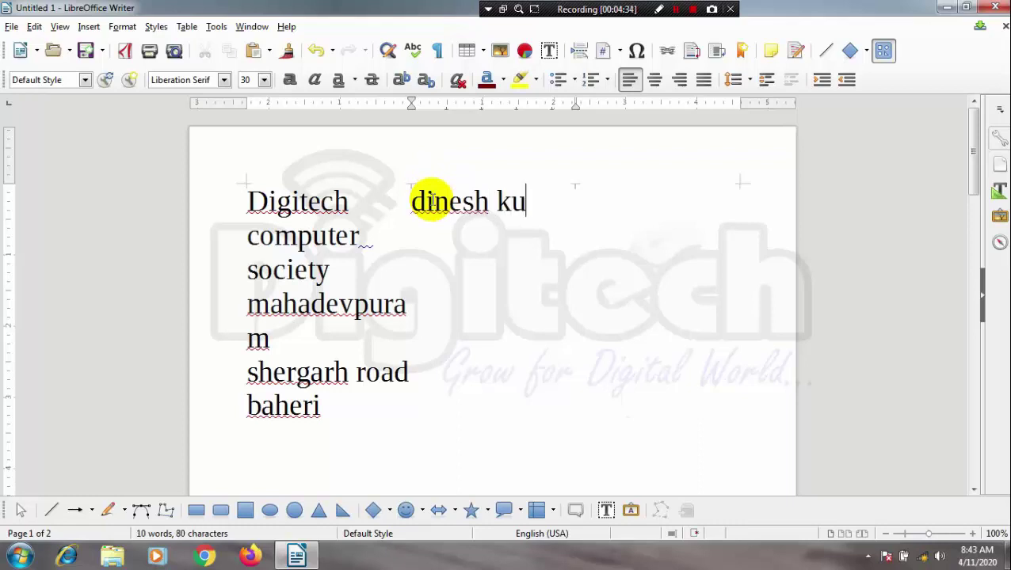
type("mar")
key("Return")
type("m")
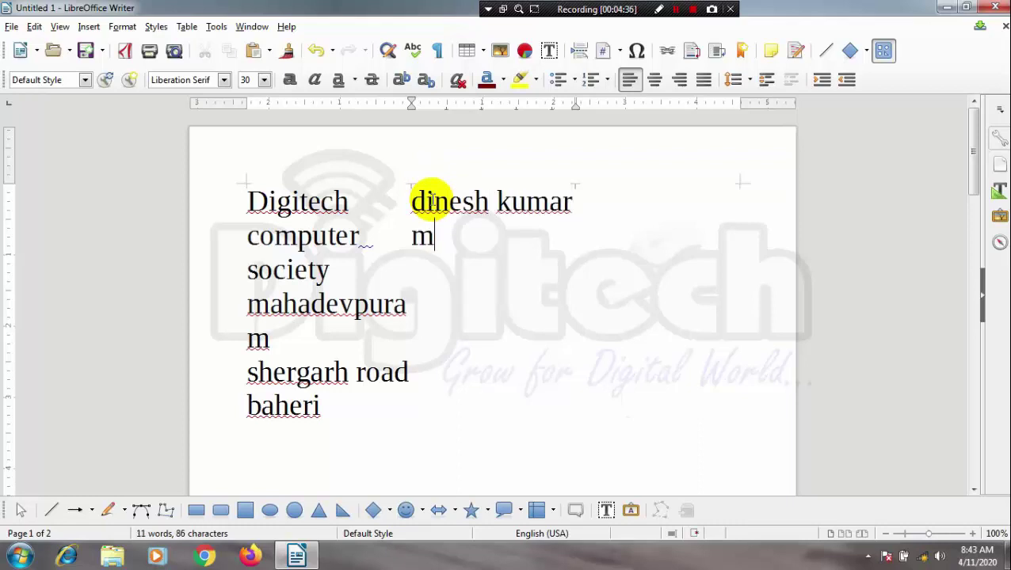
type("aurya")
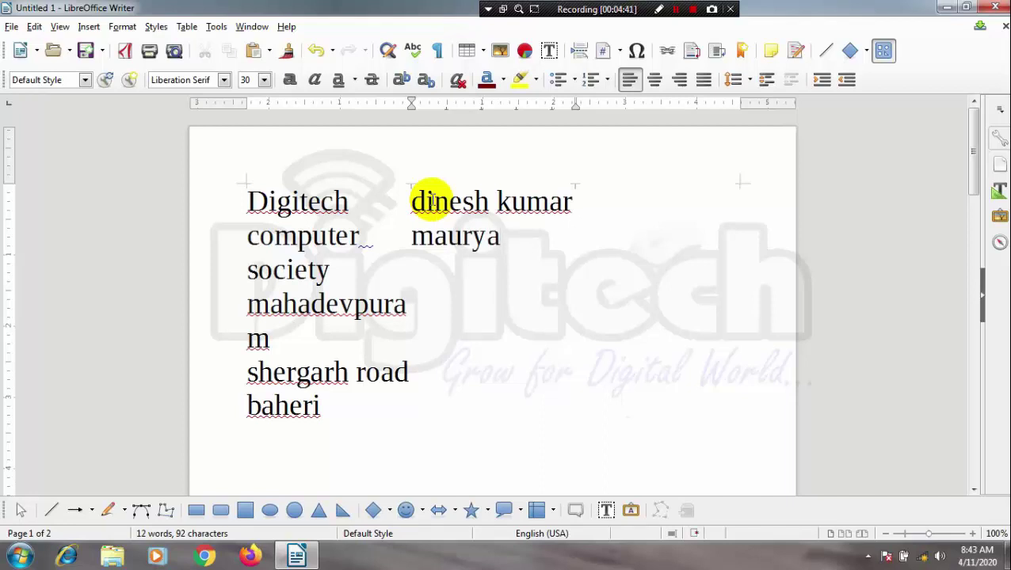
key("Up")
type("vjdsnj")
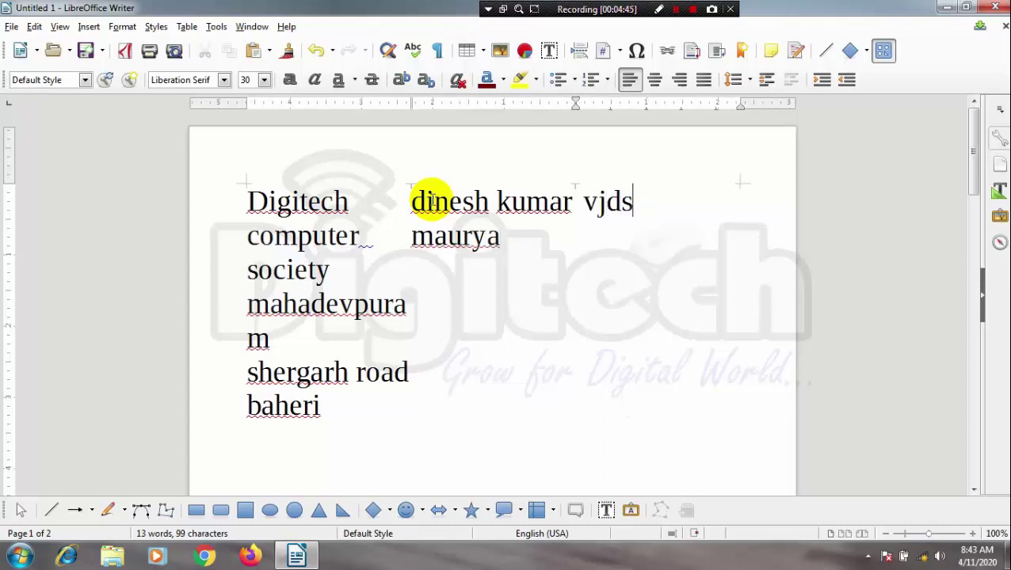
key("BackSpace")
key("BackSpace")
key("BackSpace")
type("lib")
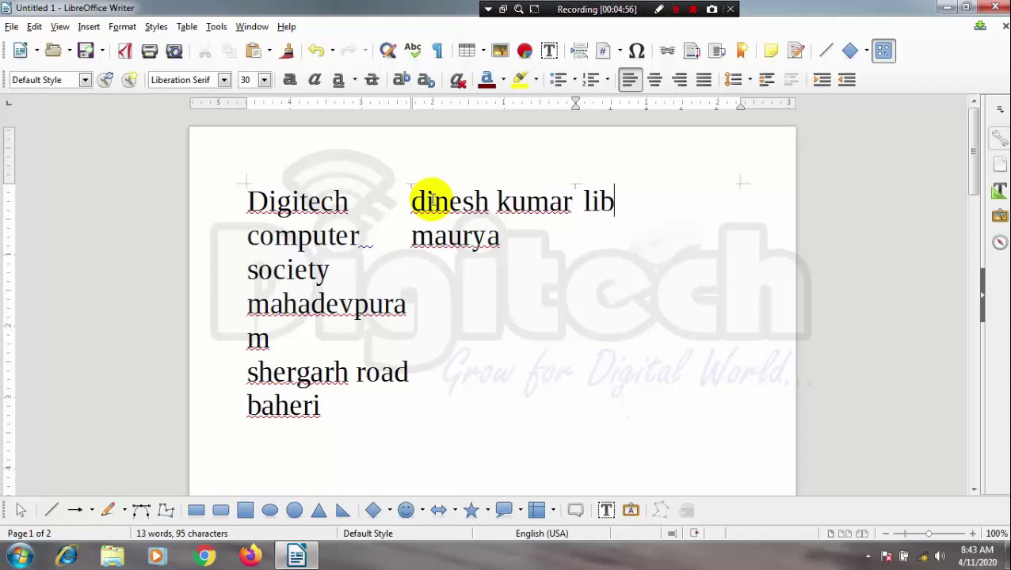
type("re offi")
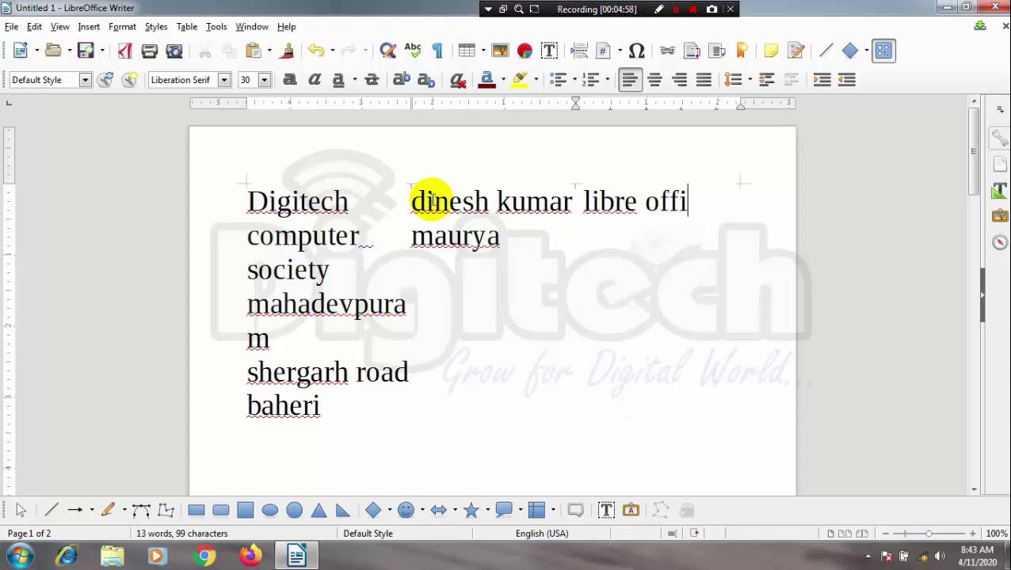
type("ce writ")
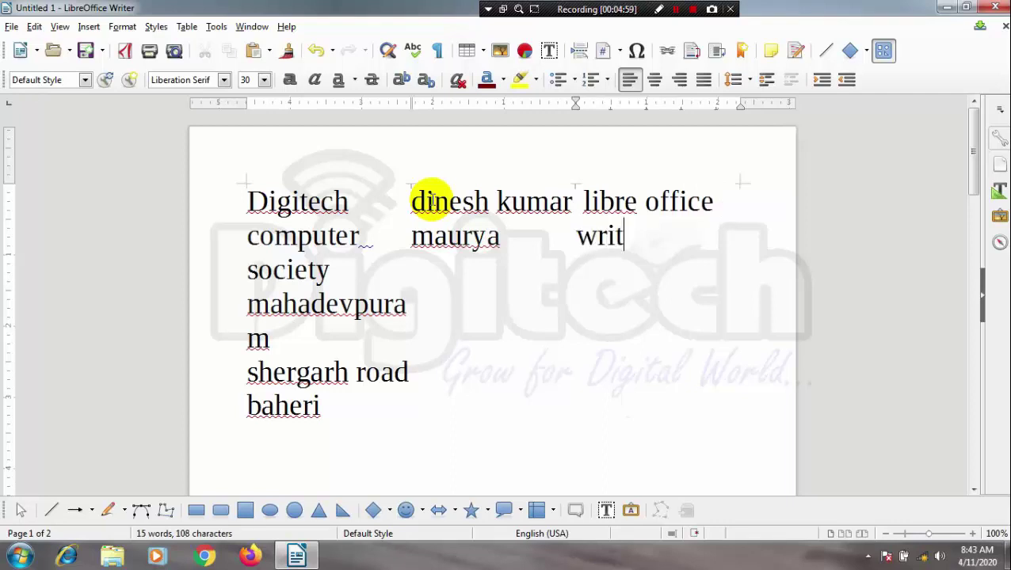
type("er")
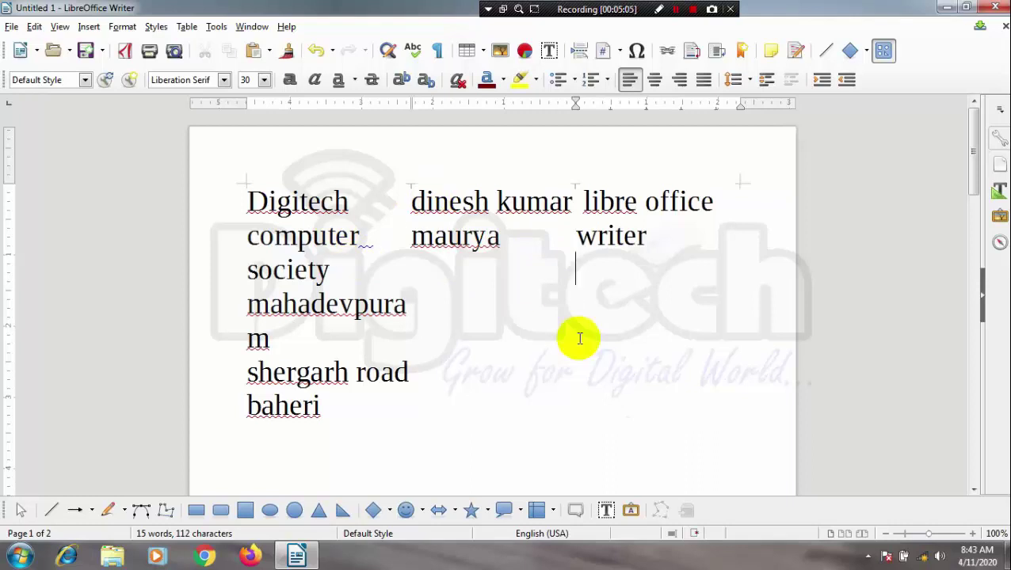
- Insert a page break and type sample text 'dsjnsjnvjsnjv' on the new page
left_click(87, 27)
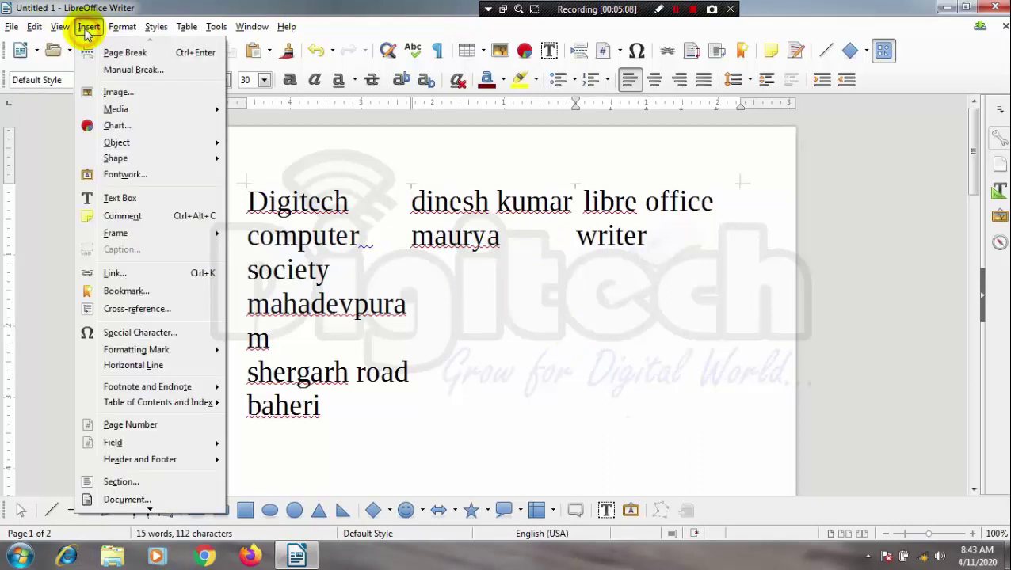
left_click(134, 69)
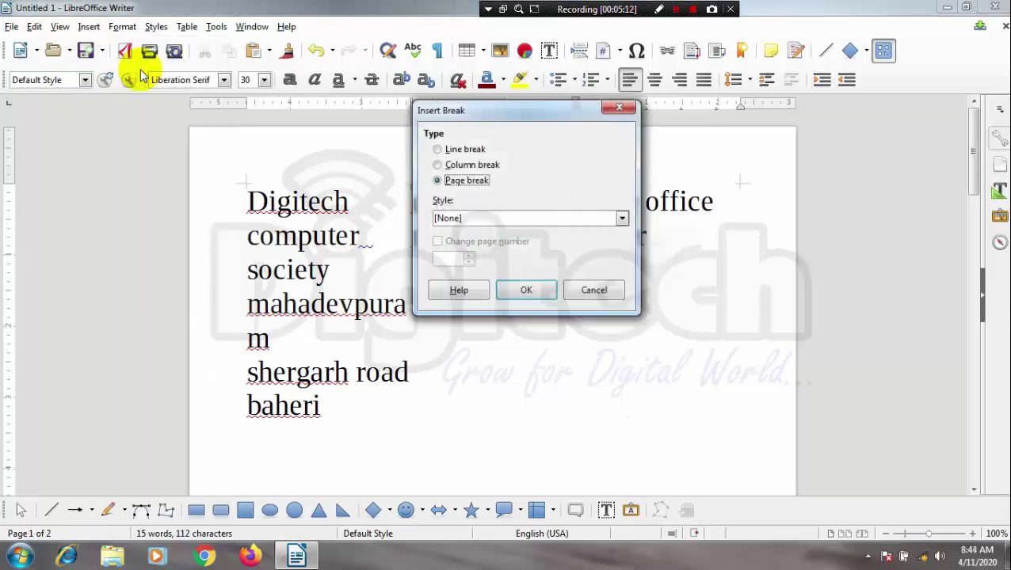
left_click(540, 292)
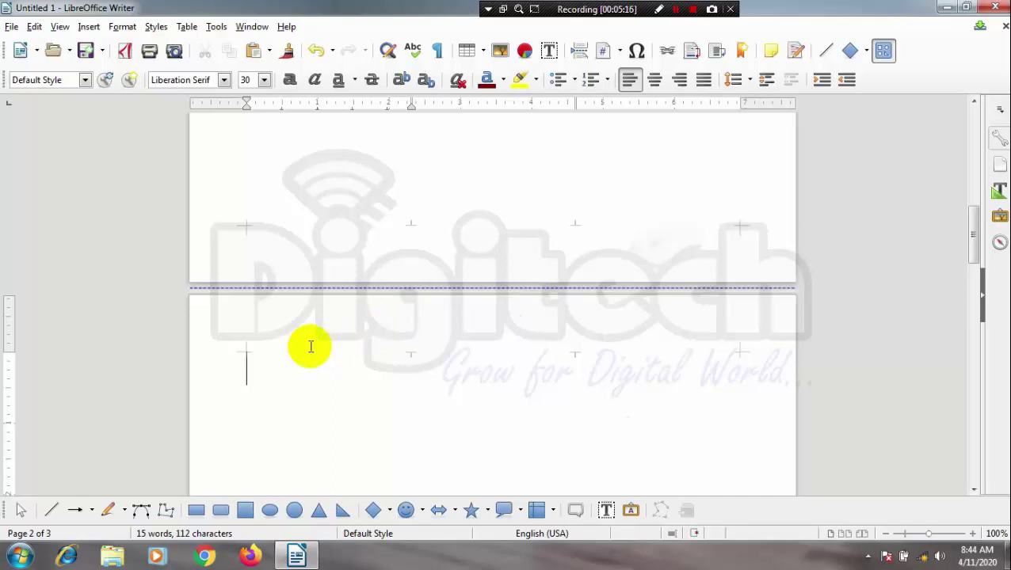
type("dsjnsjnvjsnjv")
key("Return")
type("n")
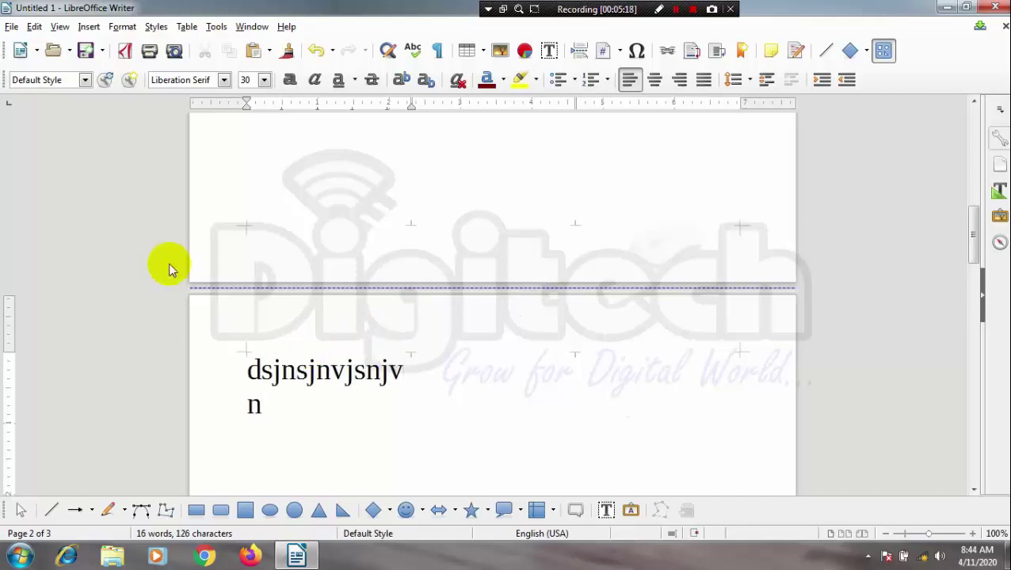
- Set the page layout back to a single column
left_click(117, 28)
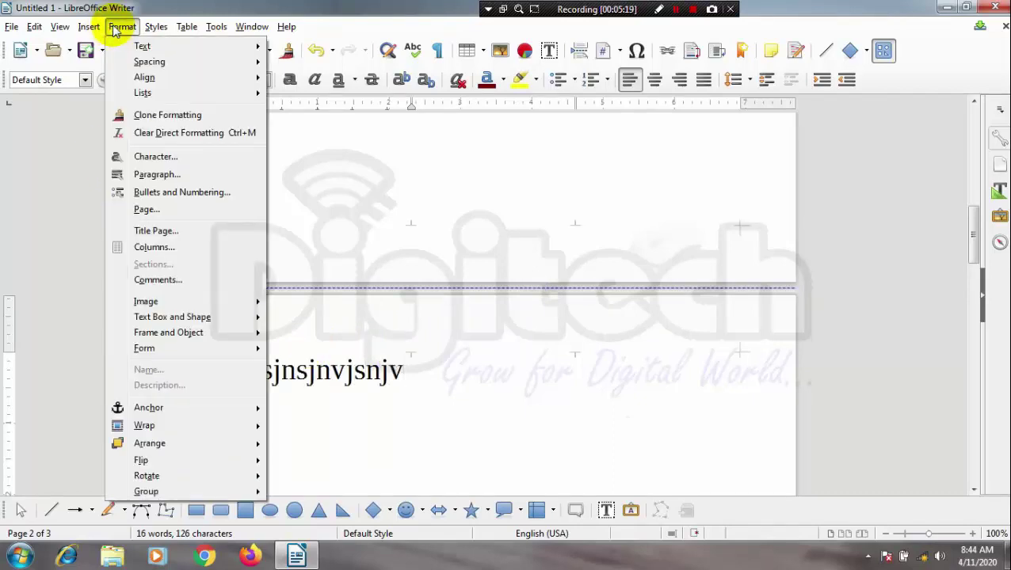
left_click(187, 247)
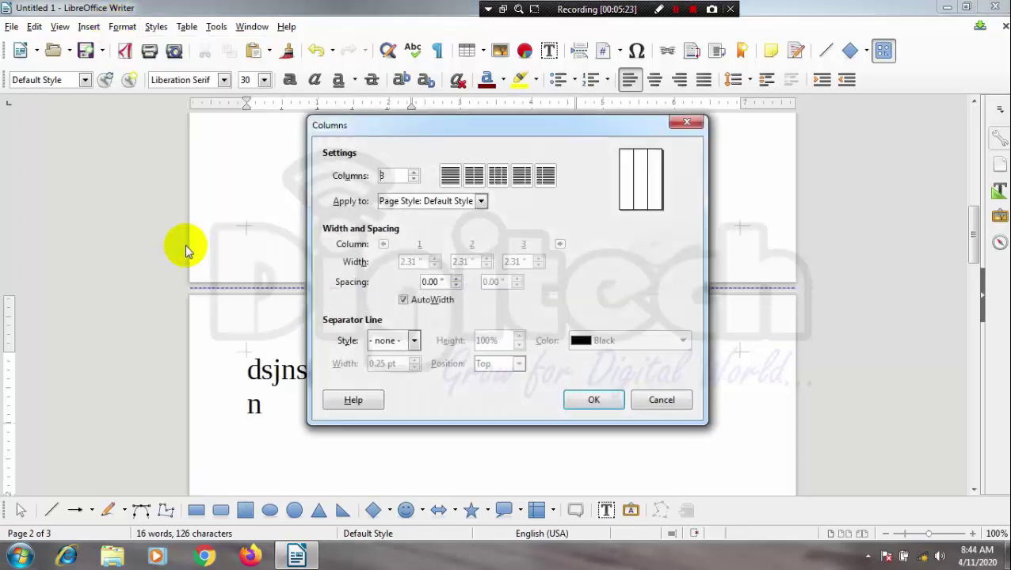
left_click(450, 176)
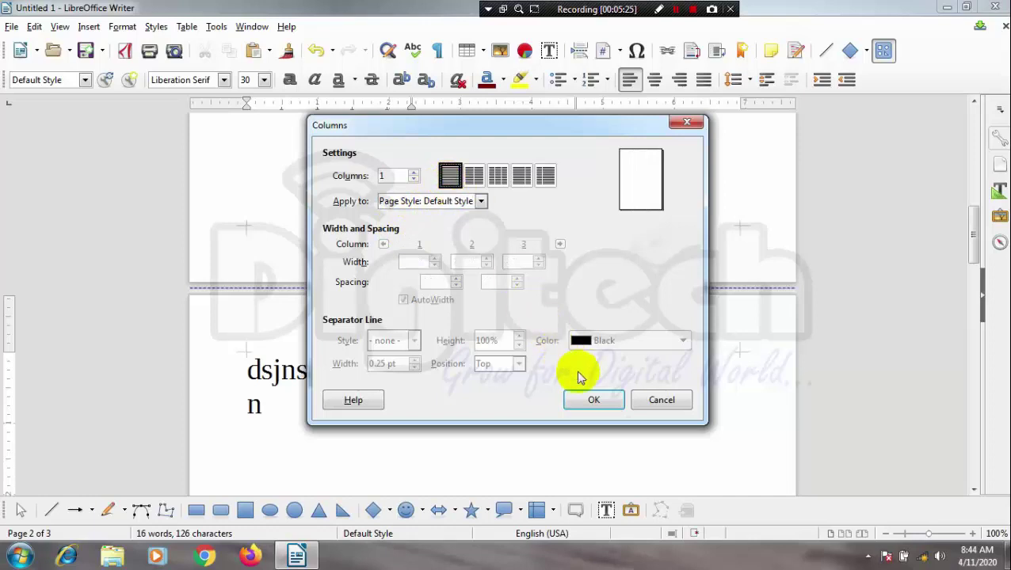
left_click(593, 400)
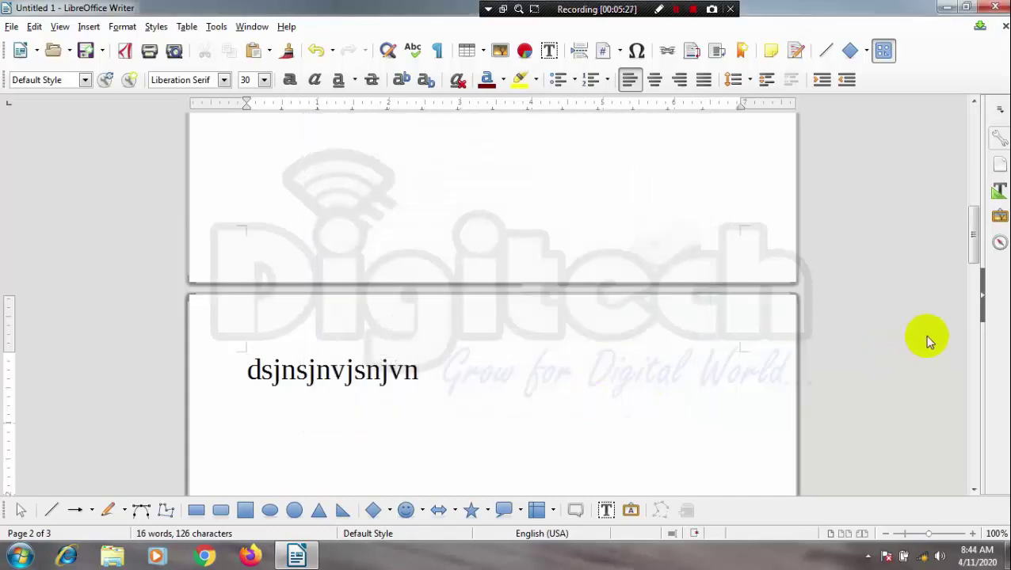
left_click_drag(974, 253, 943, 129)
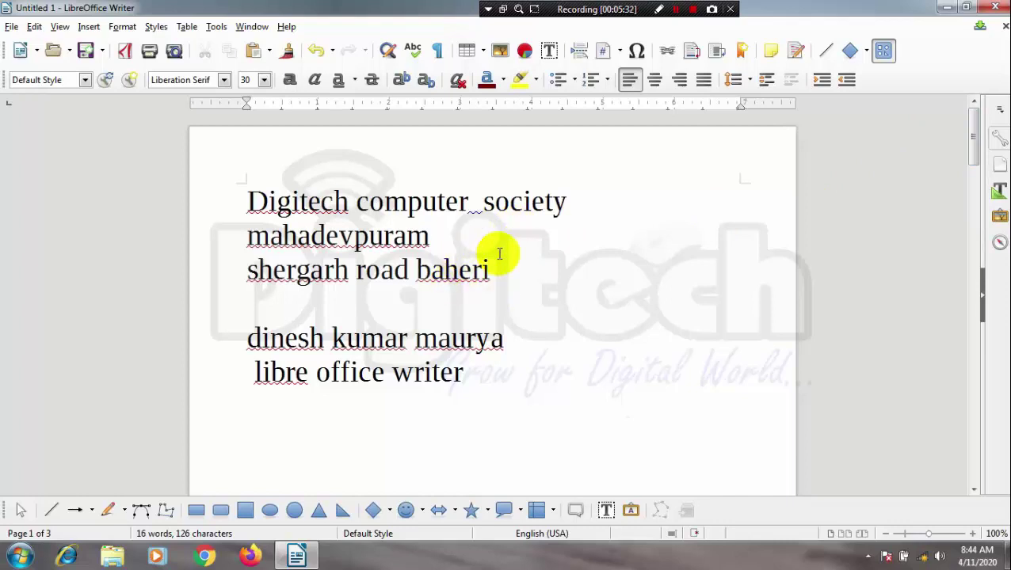
- Select the address and name on page 1 and shrink them from 30 pt to 22 pt
left_click(87, 27)
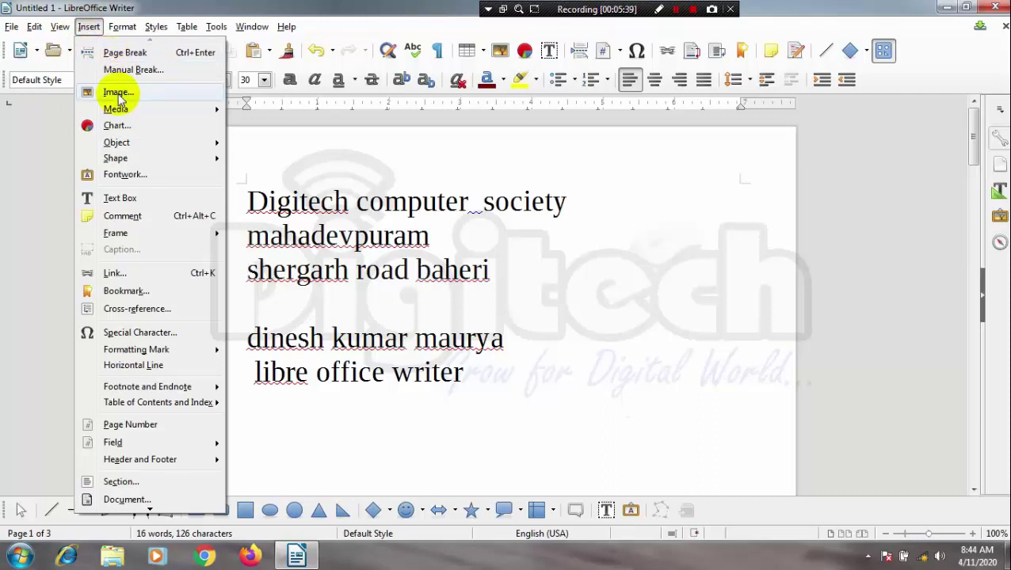
left_click(538, 380)
left_click_drag(470, 378, 244, 174)
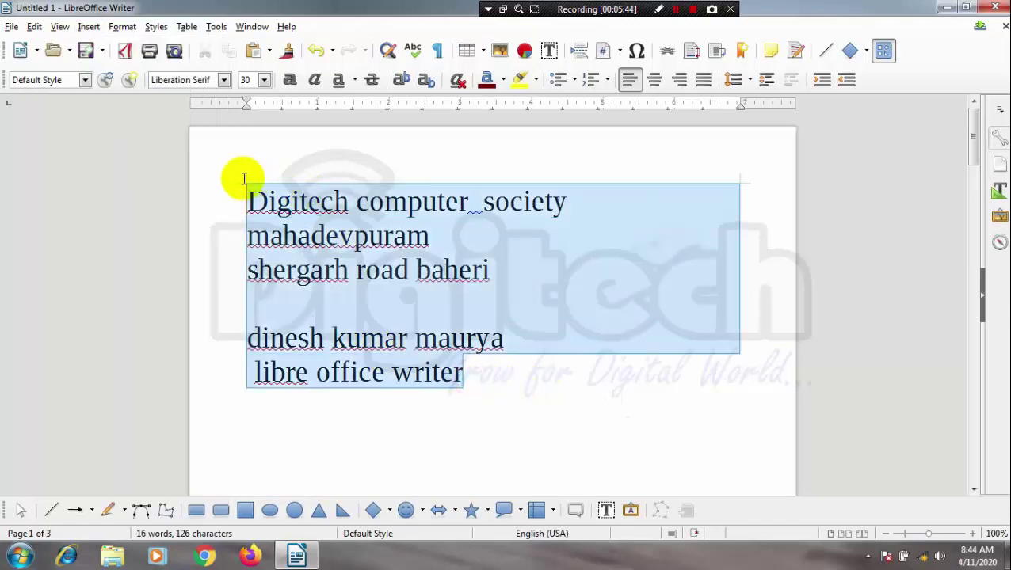
key("ctrl+bracketleft")
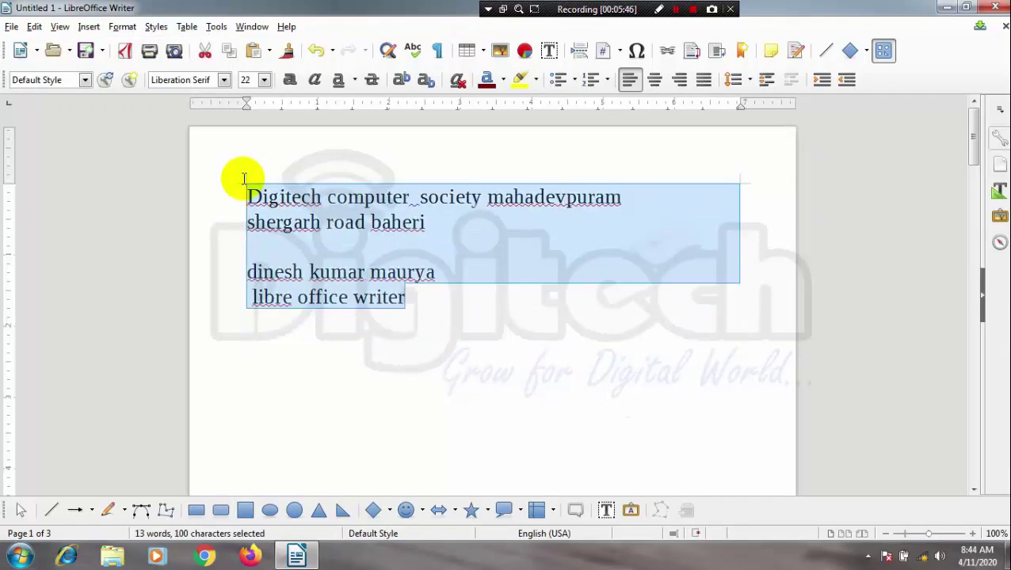
left_click(560, 339)
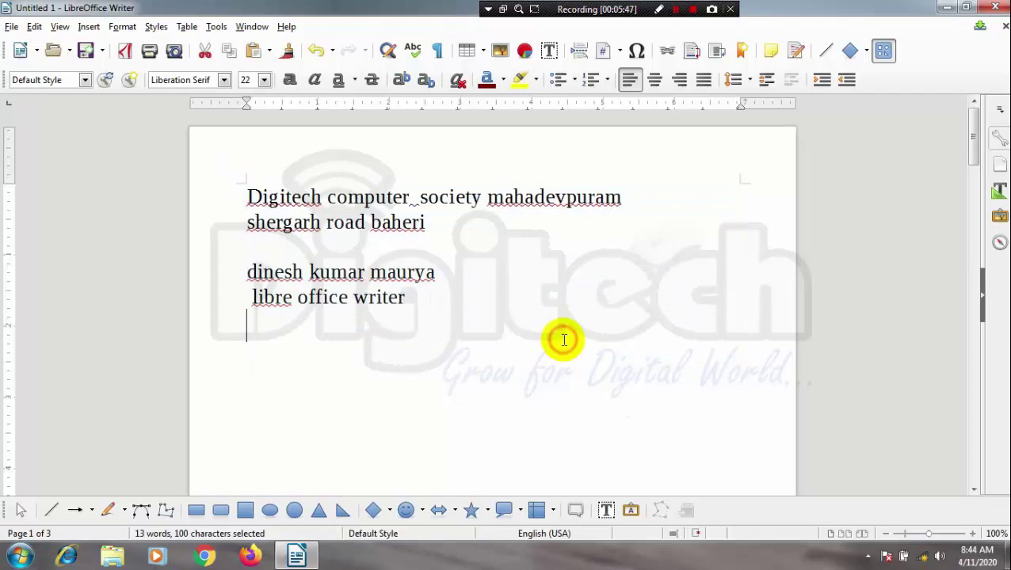
- Insert the blacktree sunset picture from D:\WALLPAPERS\Wallpaperss into the document
left_click(87, 27)
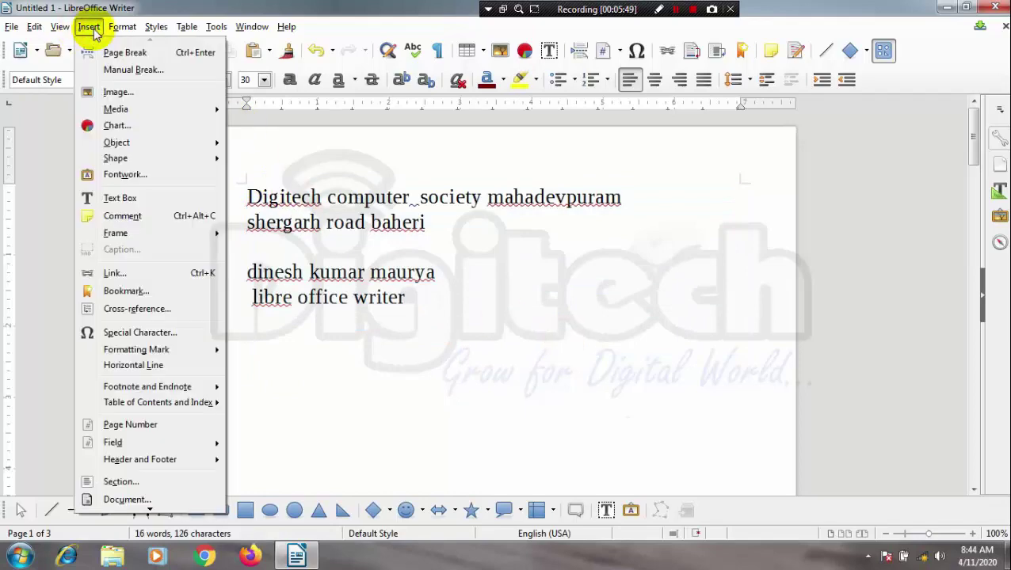
left_click(143, 94)
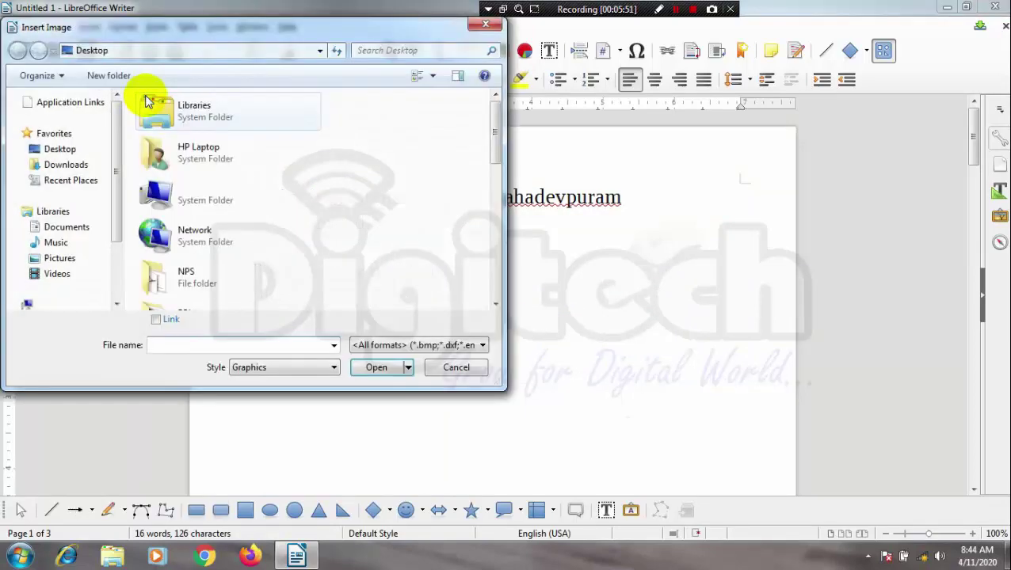
double_click(210, 204)
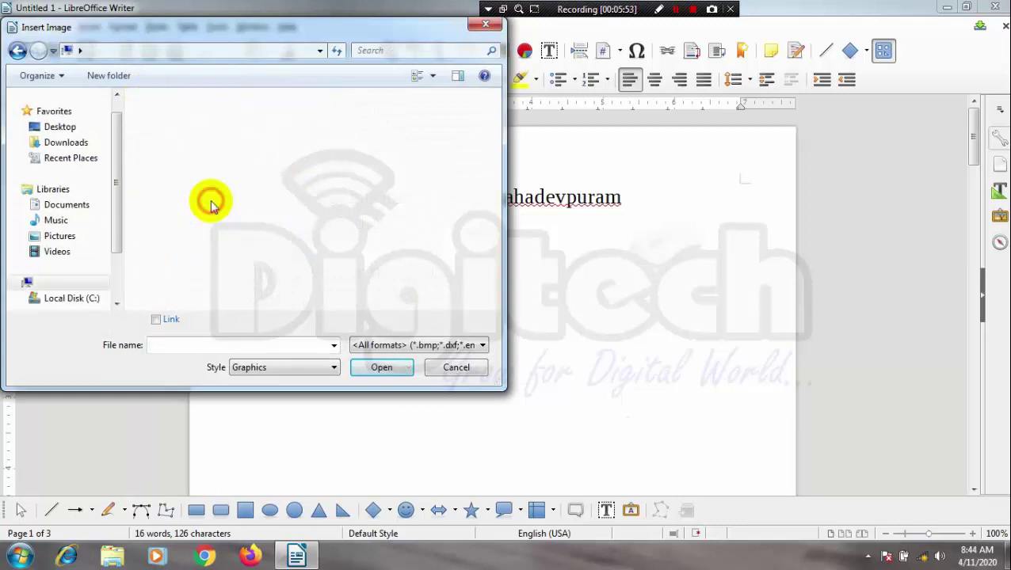
double_click(221, 163)
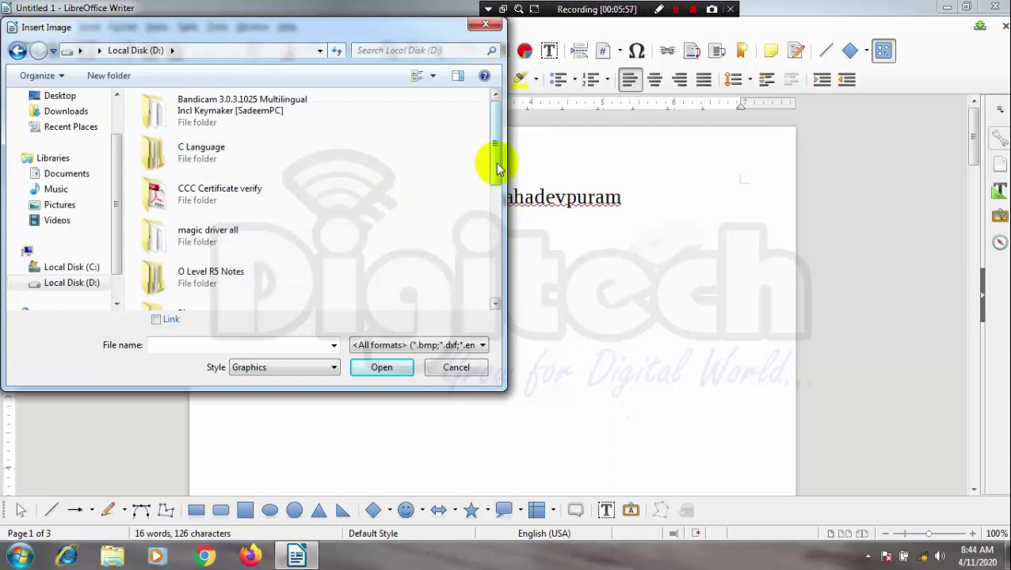
left_click_drag(495, 163, 501, 266)
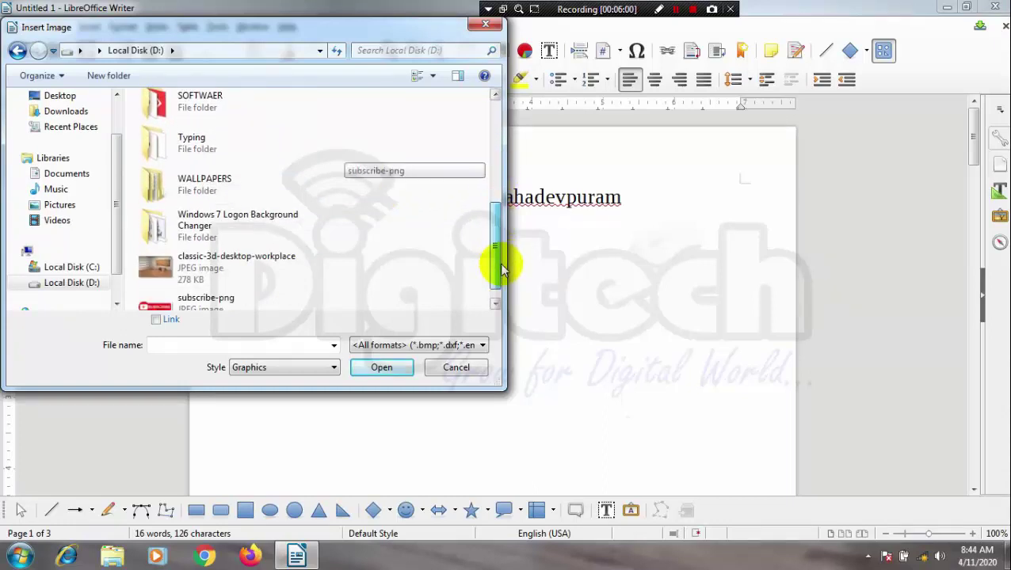
double_click(202, 177)
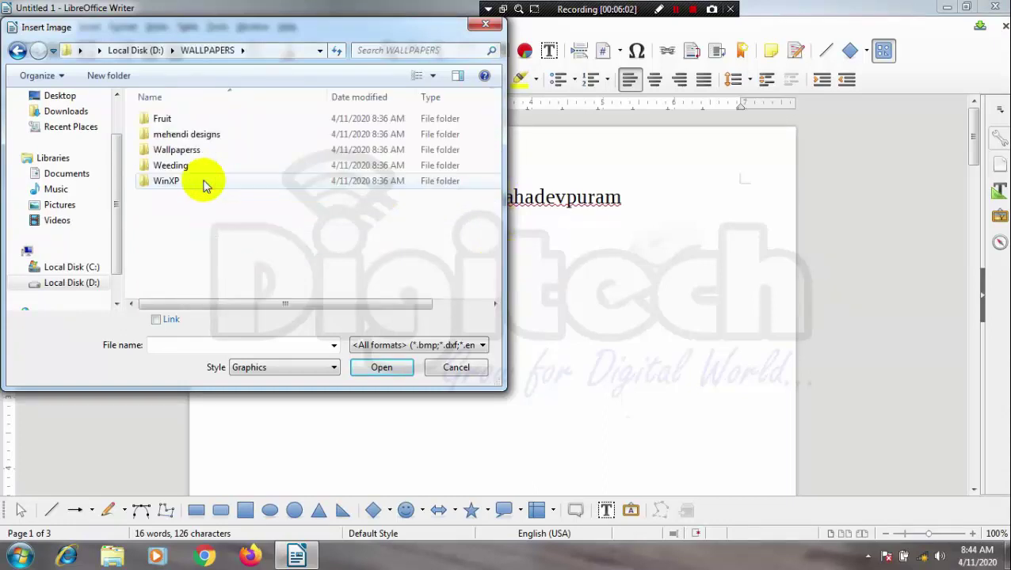
double_click(179, 151)
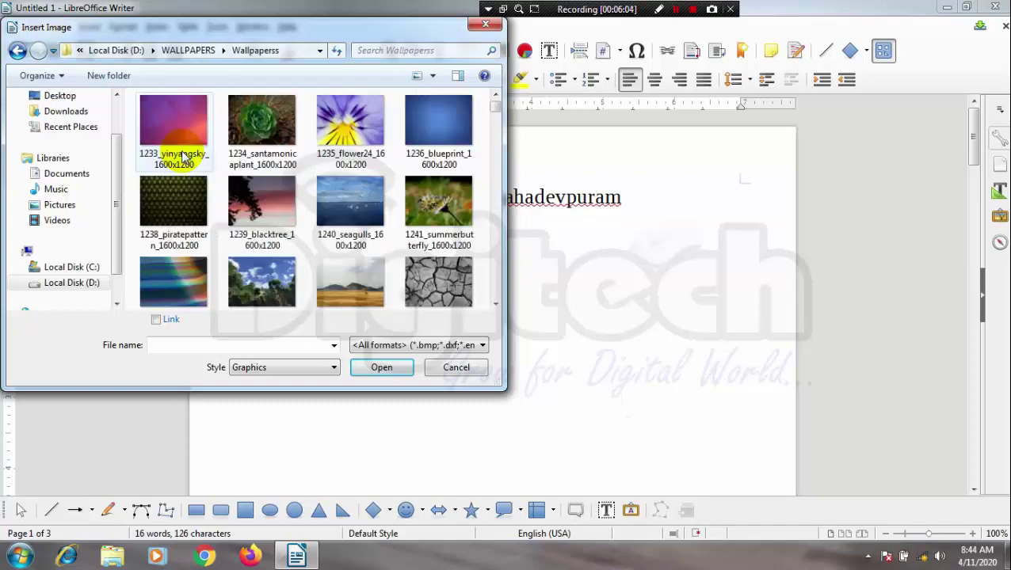
double_click(273, 200)
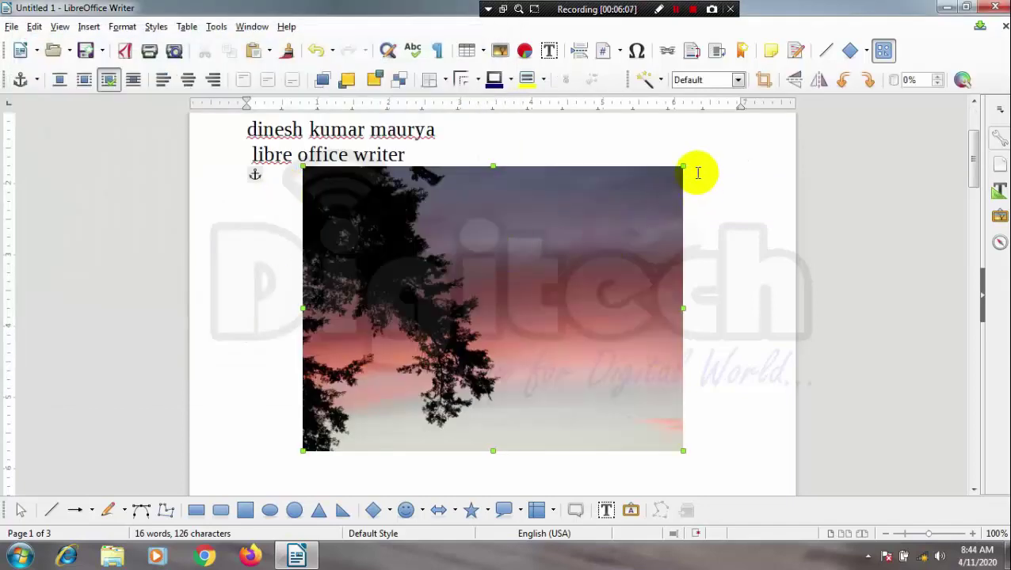
- Shrink the sunset photo to about half size and move it to the left margin
left_click_drag(683, 166, 484, 304)
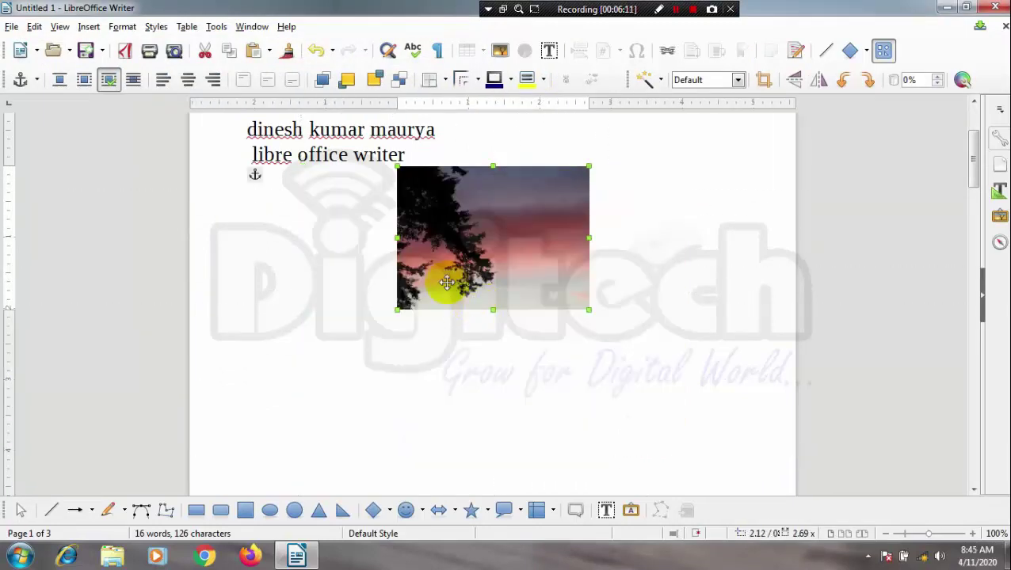
left_click_drag(471, 241, 315, 266)
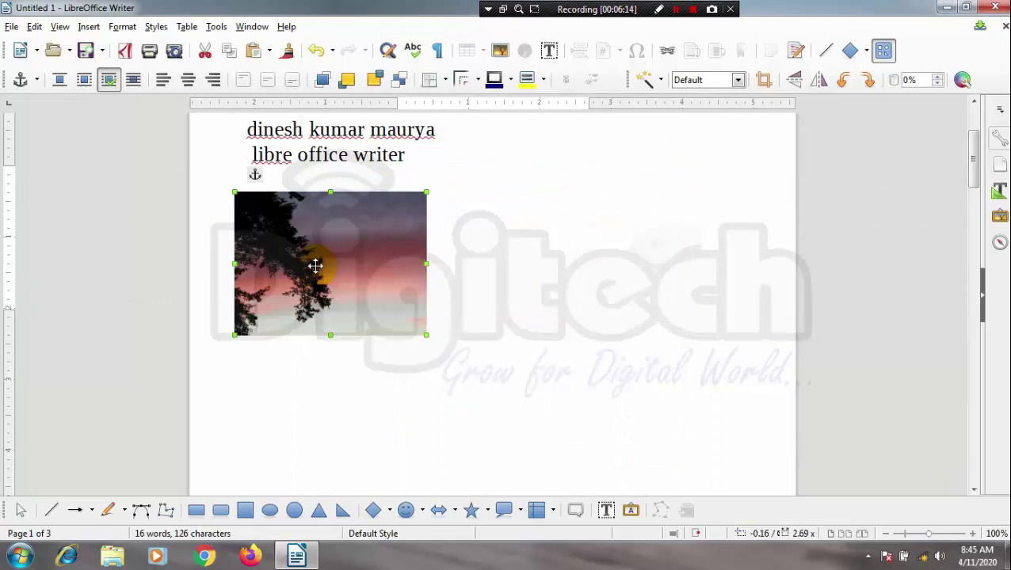
left_click(85, 26)
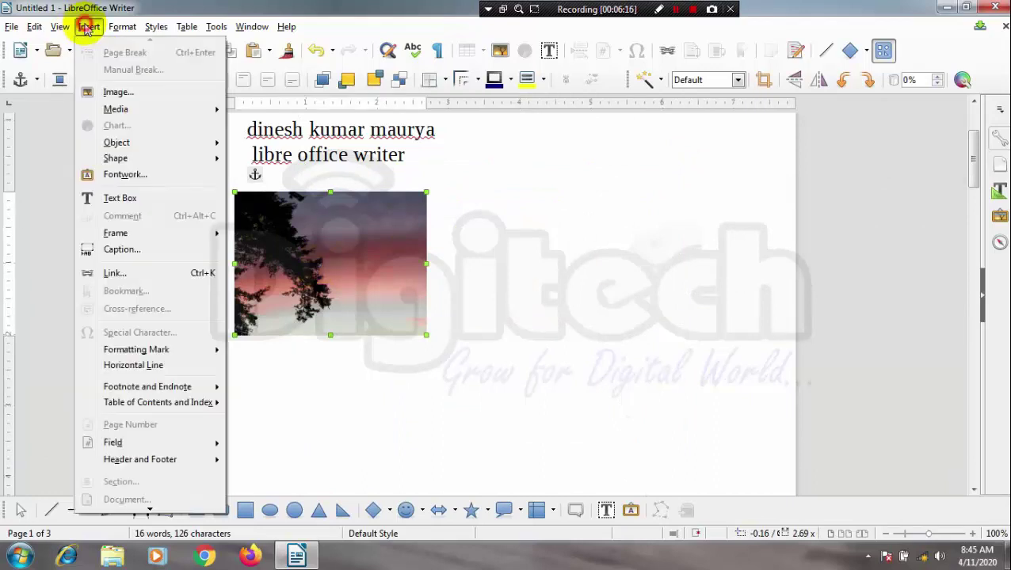
left_click(147, 94)
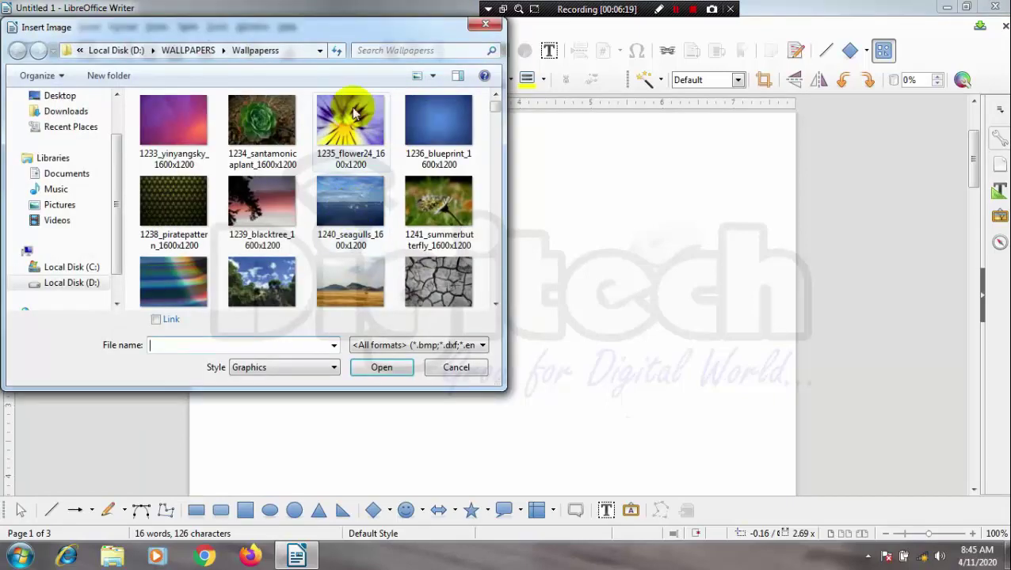
left_click(199, 50)
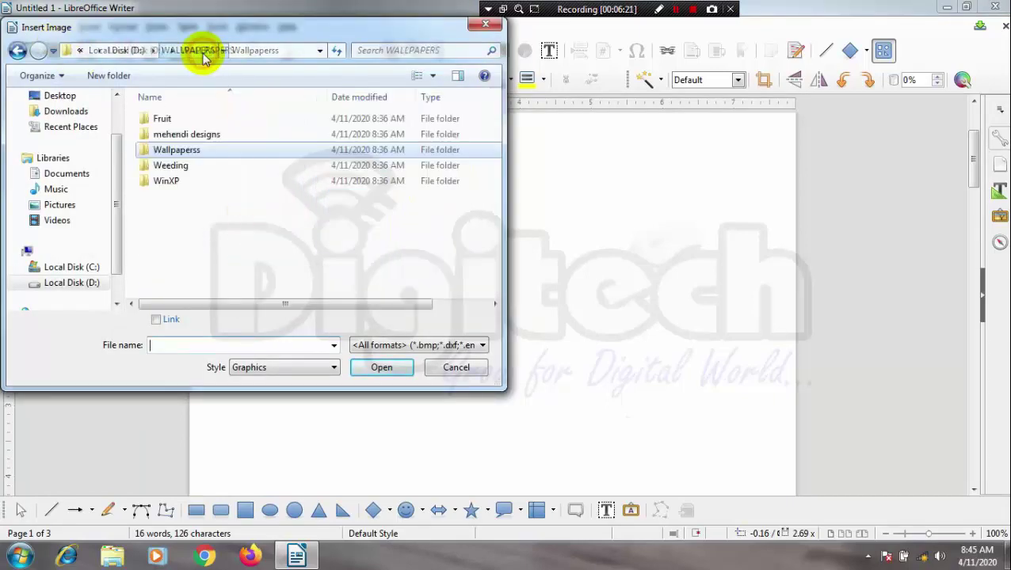
left_click(155, 51)
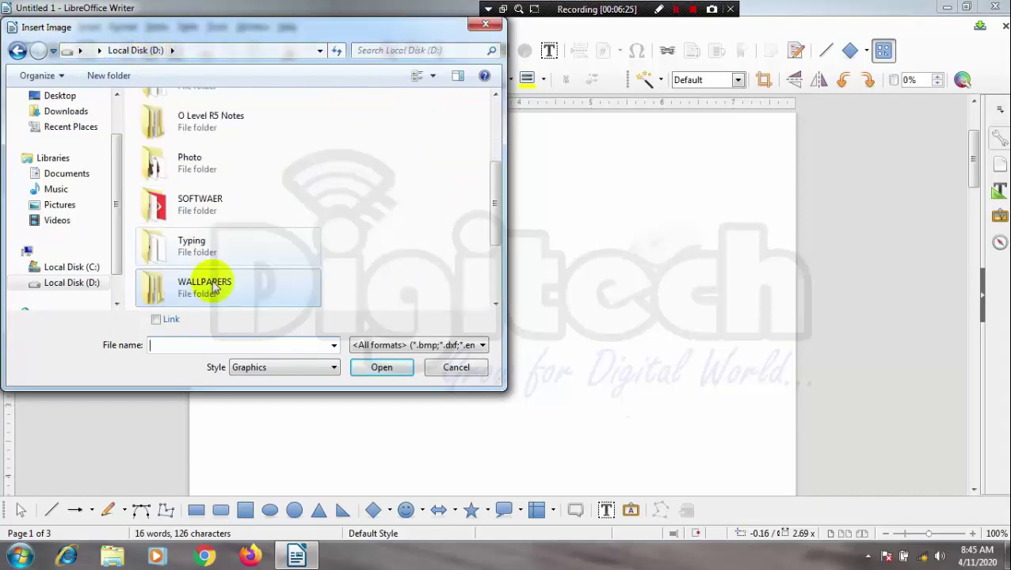
double_click(194, 162)
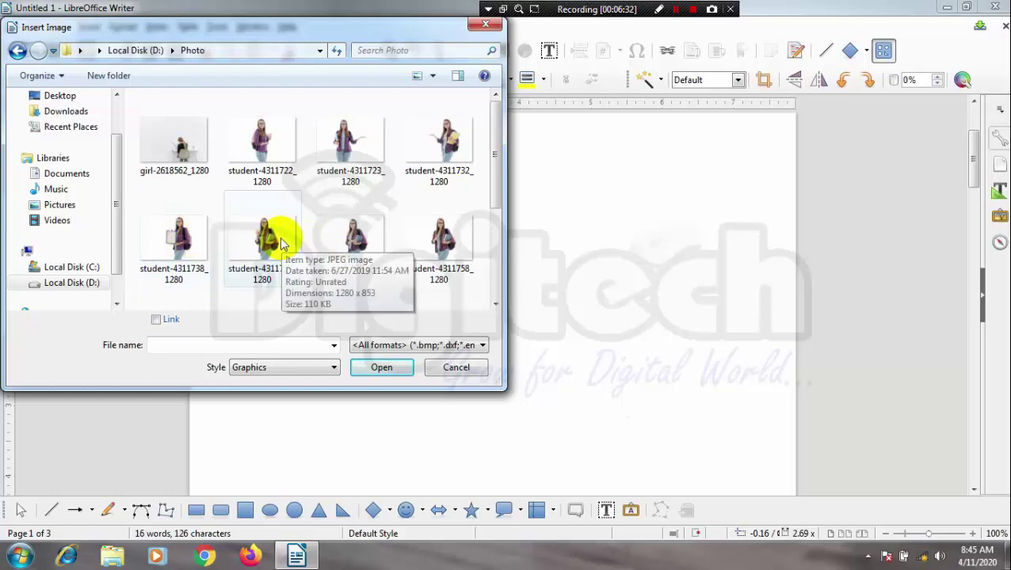
double_click(281, 242)
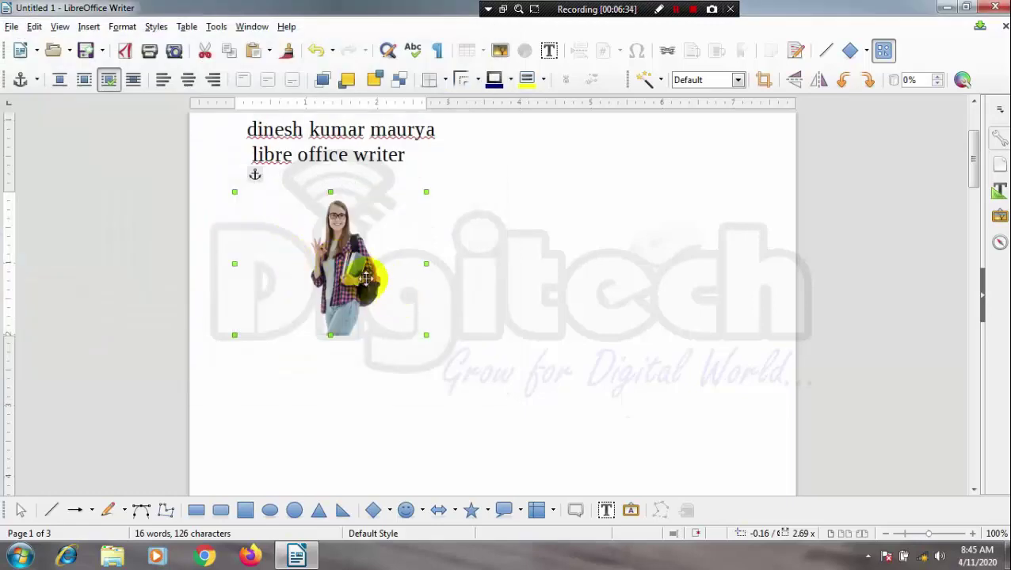
mouse_move(366, 278)
left_mouse_down()
mouse_move(543, 266)
mouse_move(319, 260)
mouse_move(338, 255)
left_mouse_up()
left_click(489, 244)
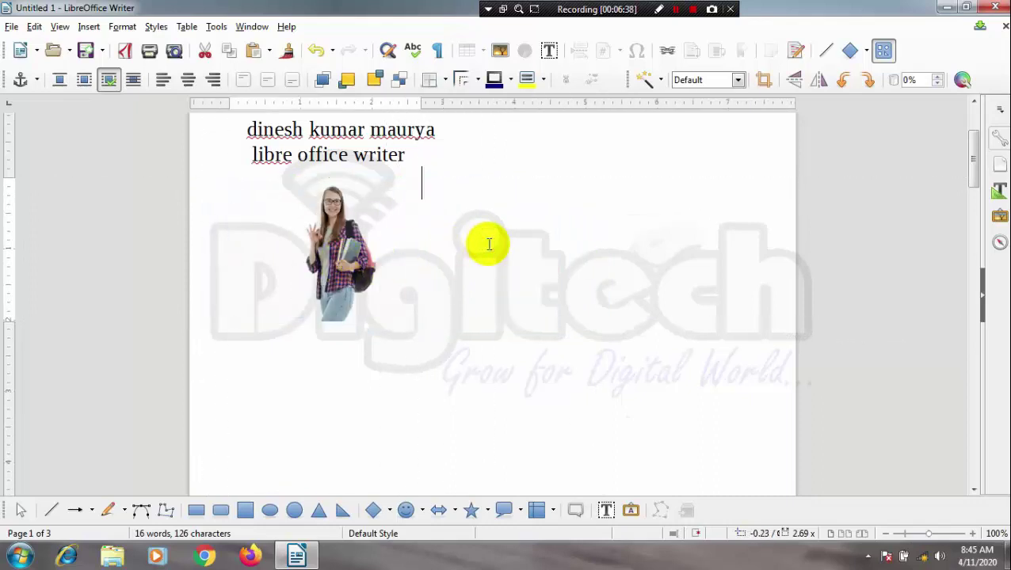
left_click(89, 27)
left_click(145, 94)
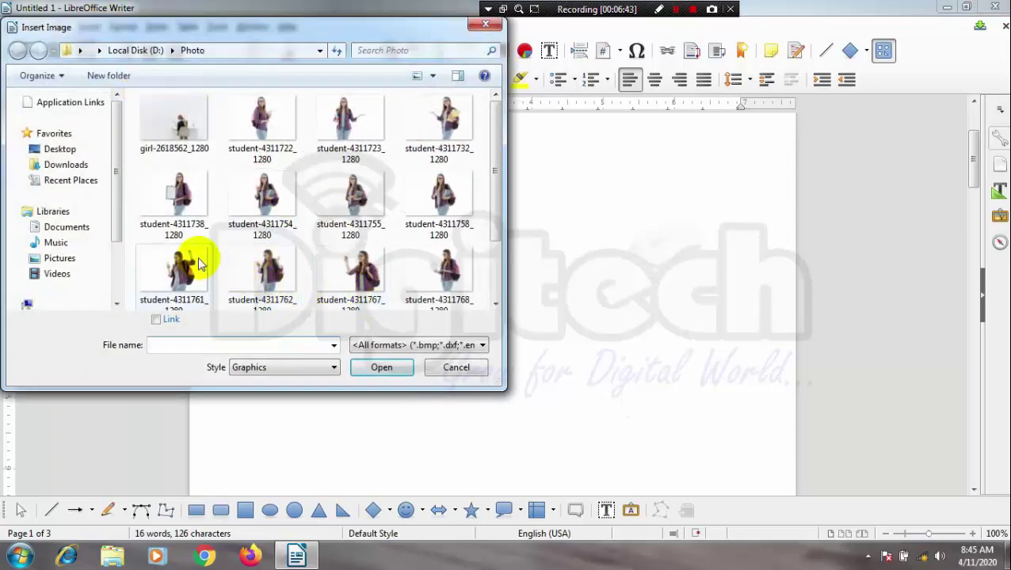
double_click(437, 269)
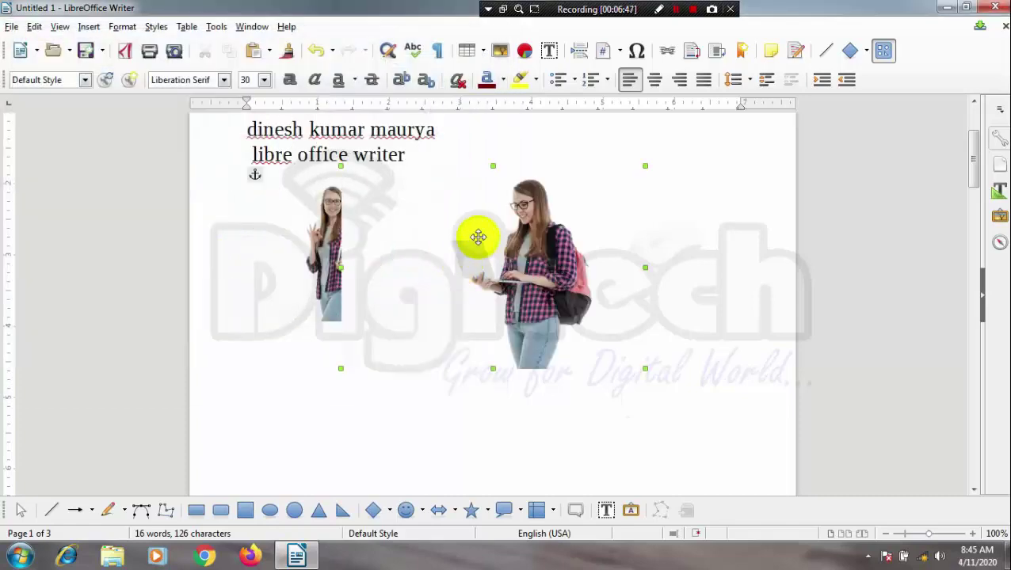
left_click_drag(491, 238, 606, 261)
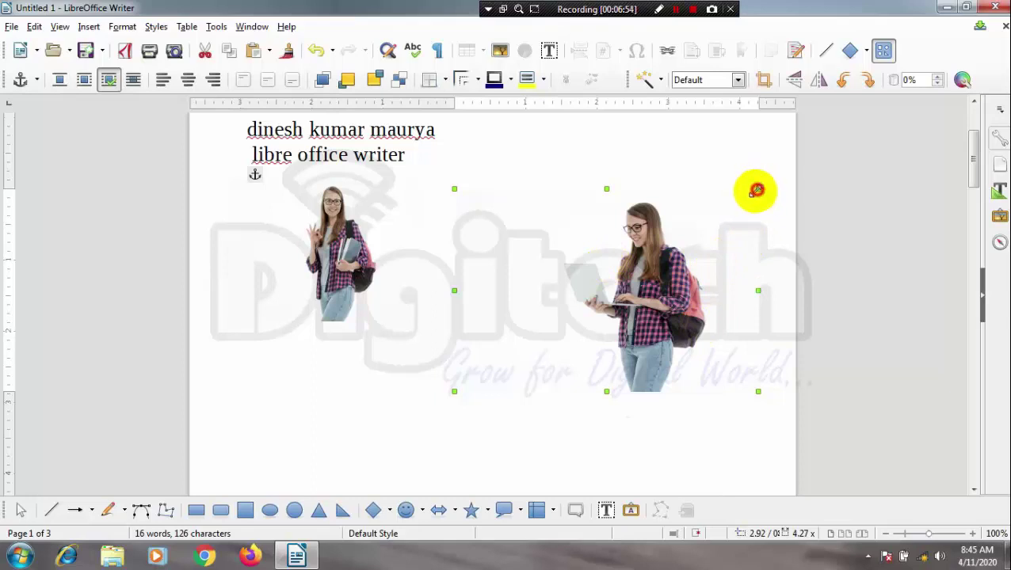
left_click_drag(757, 190, 706, 223)
left_click_drag(583, 237, 587, 211)
left_click(602, 383)
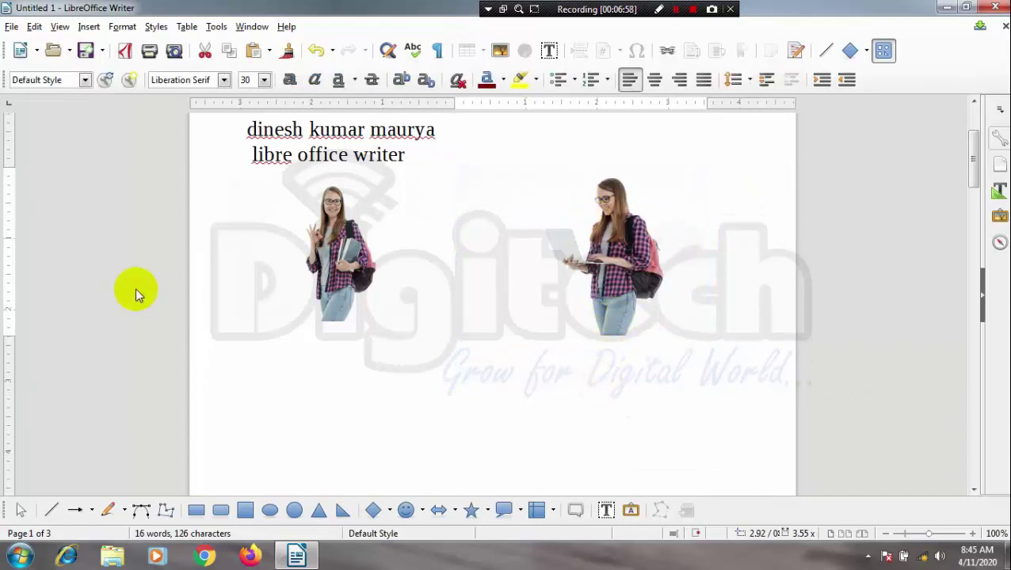
- From the Gallery, place the dark blue arrow between the two student photos
left_click(88, 26)
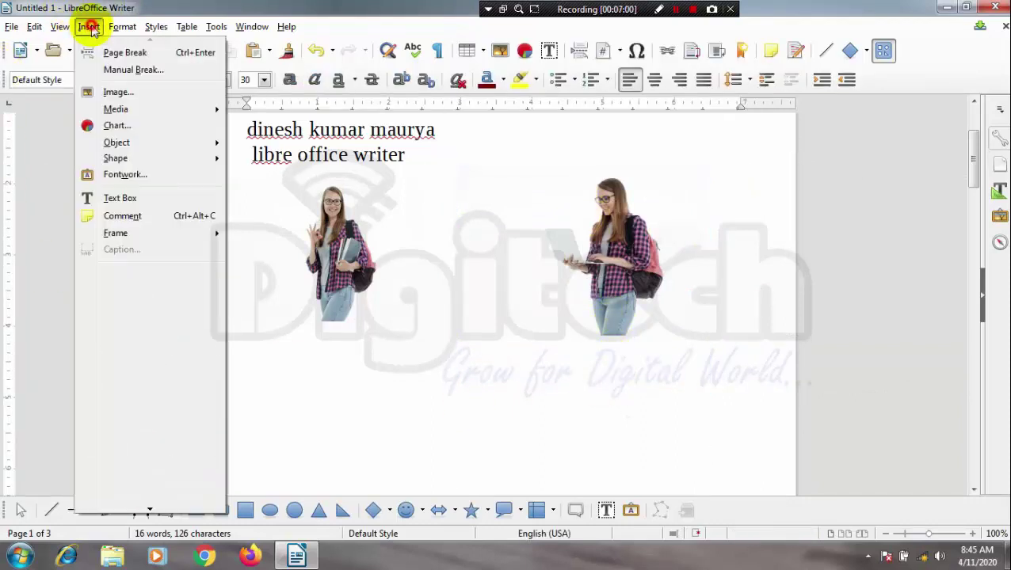
mouse_move(140, 117)
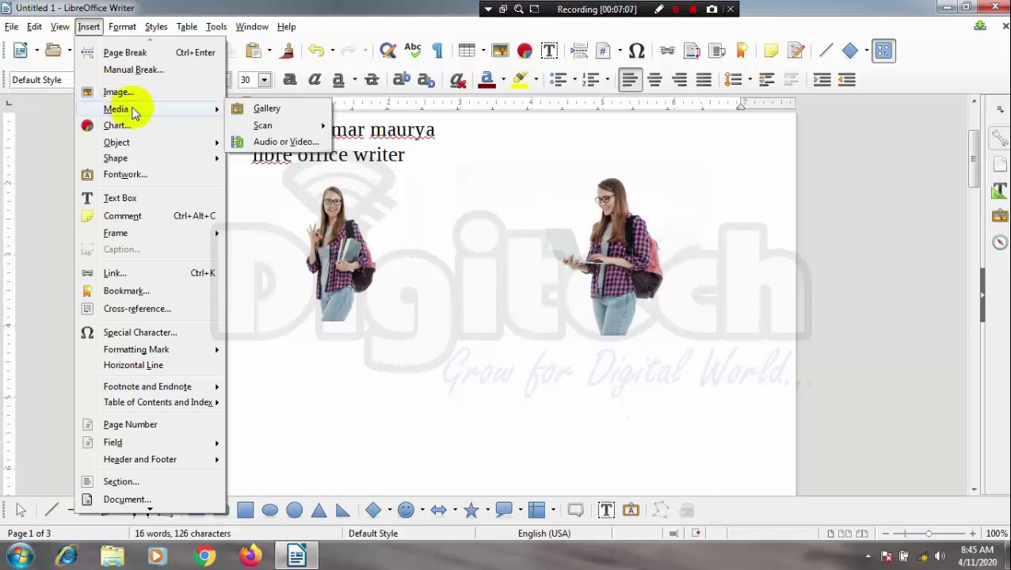
left_click(269, 111)
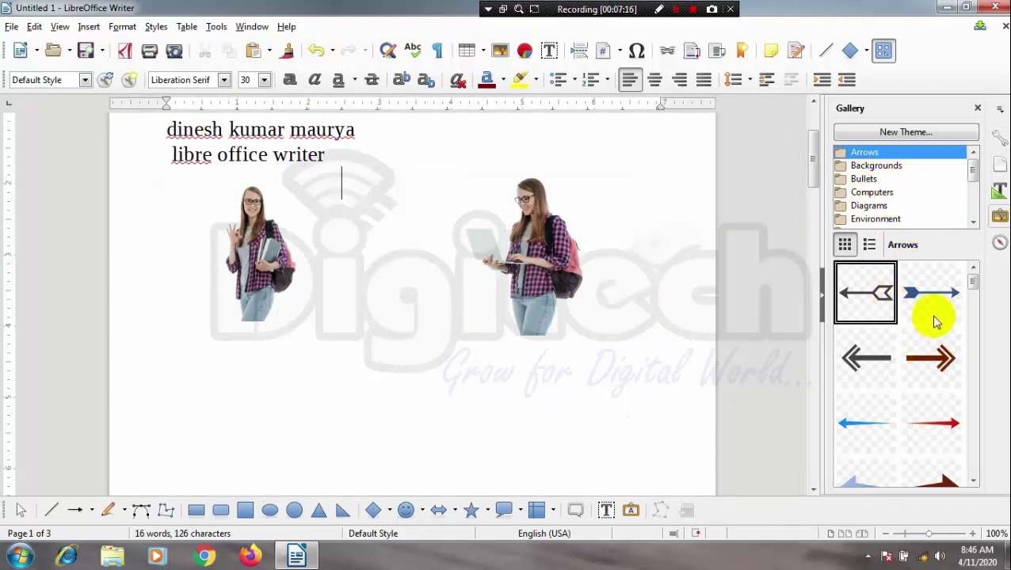
mouse_move(934, 293)
left_mouse_down()
mouse_move(458, 296)
mouse_move(282, 373)
left_mouse_up()
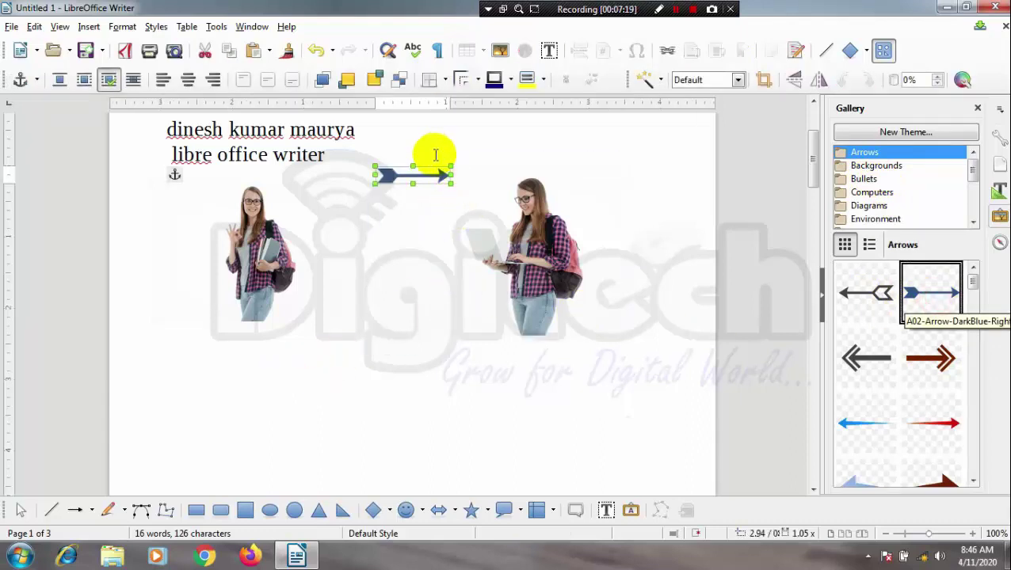
- Add the Computer-Desktop clip art, shrink it to about half size and place it bottom-left
left_click(880, 193)
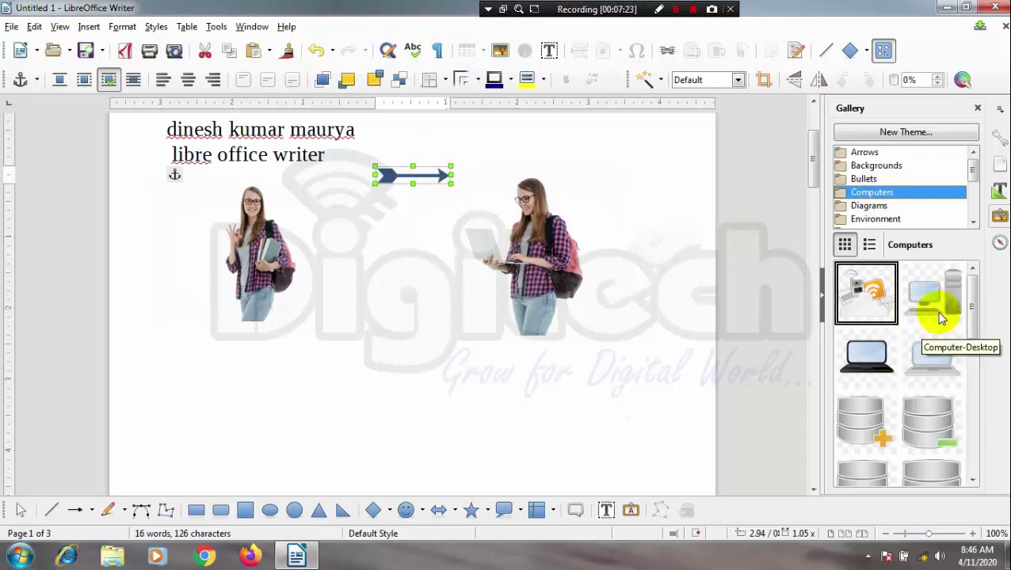
left_click_drag(940, 317, 340, 375)
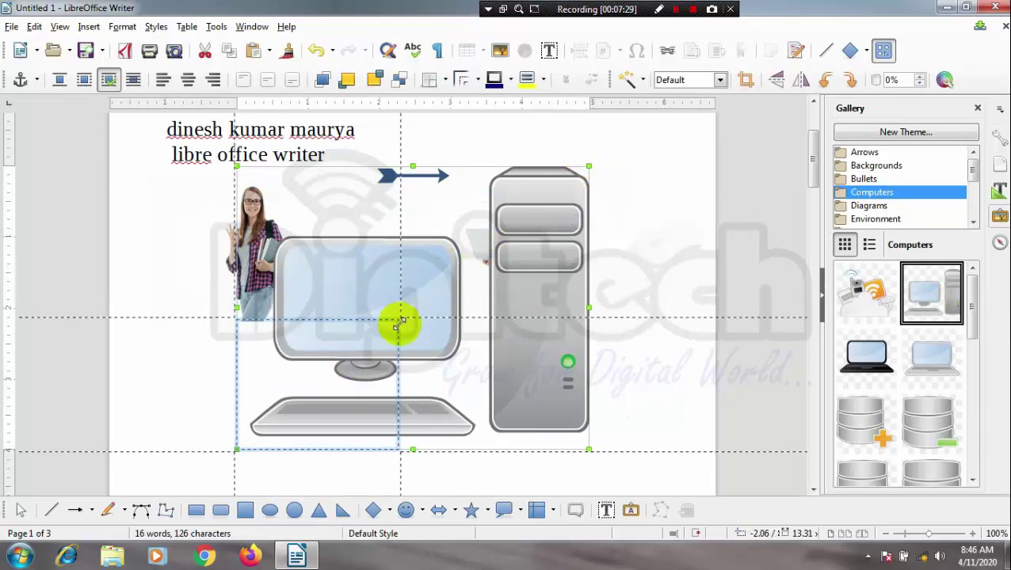
left_click_drag(588, 165, 401, 315)
mouse_move(359, 273)
left_mouse_down()
mouse_move(240, 438)
mouse_move(199, 432)
left_mouse_up()
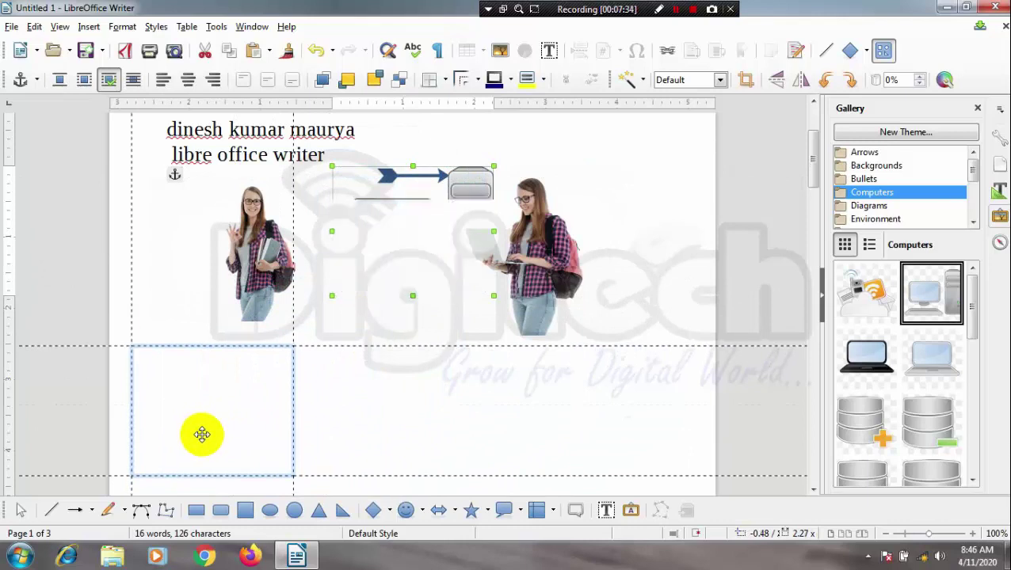
left_click(697, 284)
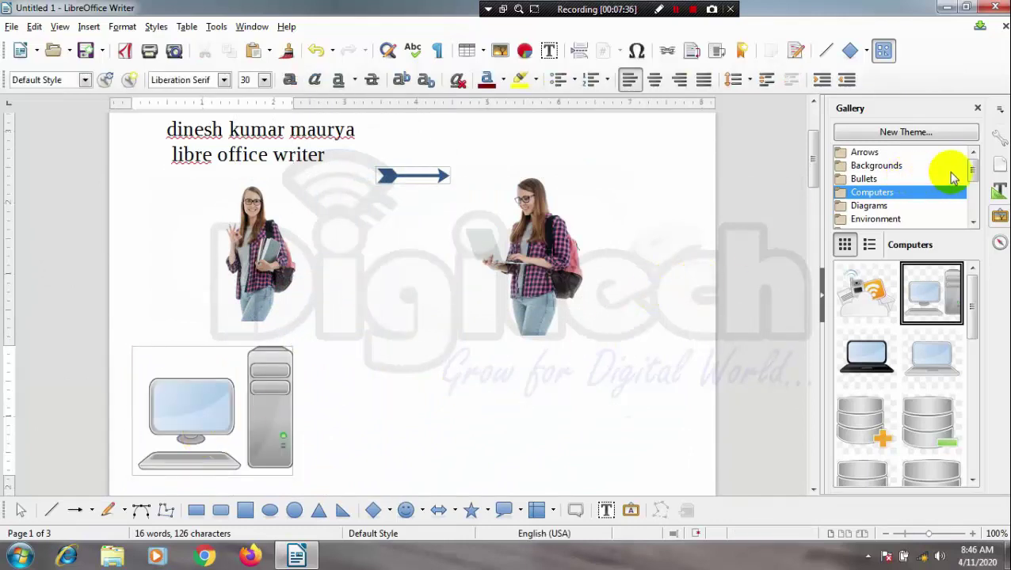
left_click(979, 109)
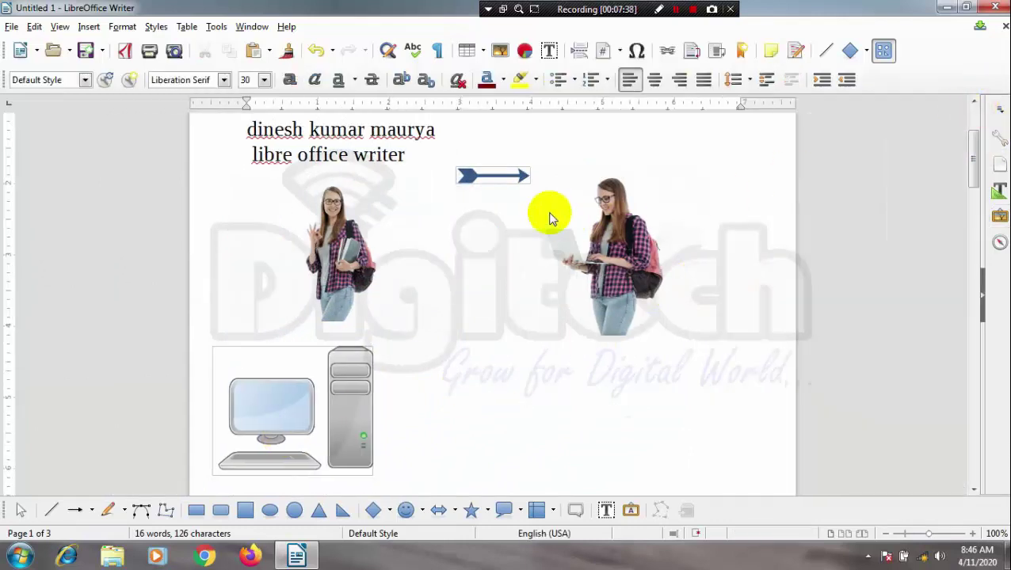
left_click(89, 26)
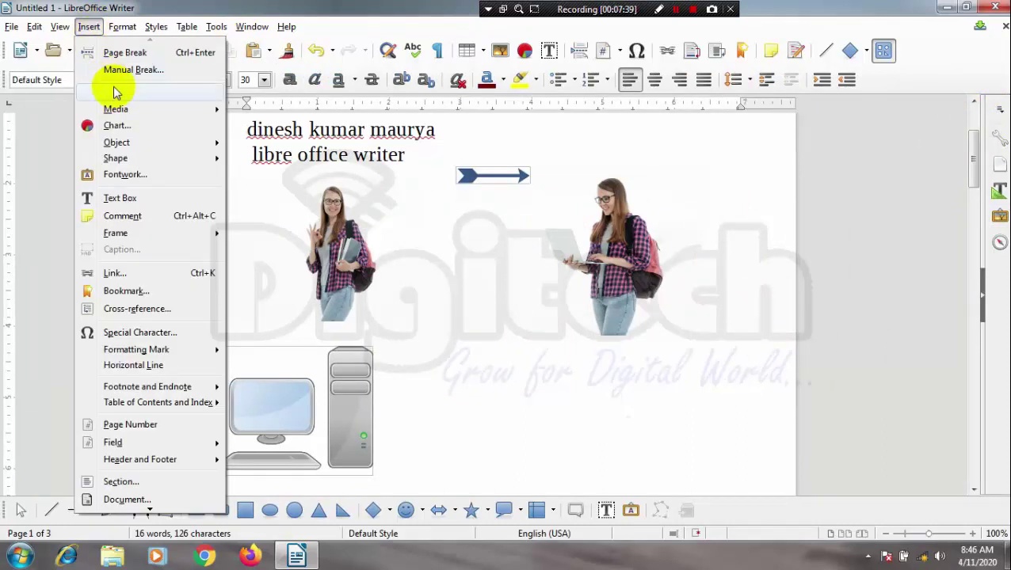
- Embed the '1.Intallation of Libre office' video from the Libre Office folder via Insert > Media
mouse_move(147, 119)
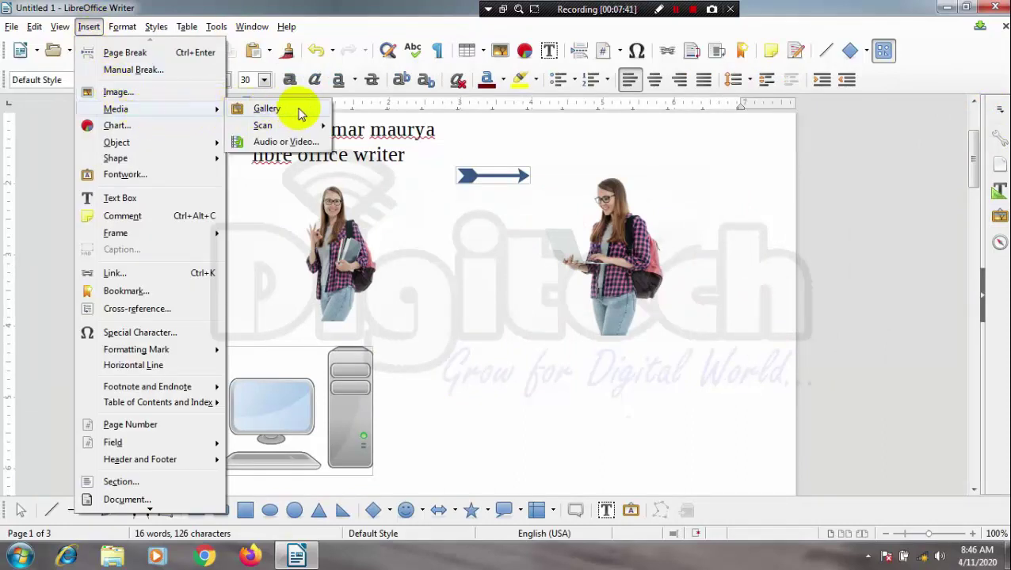
mouse_move(312, 127)
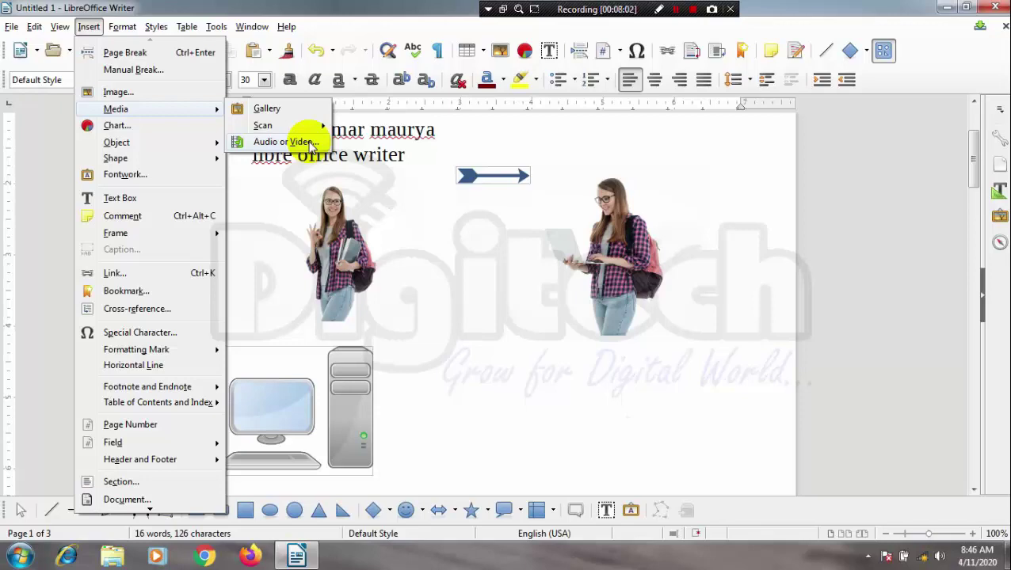
left_click(311, 148)
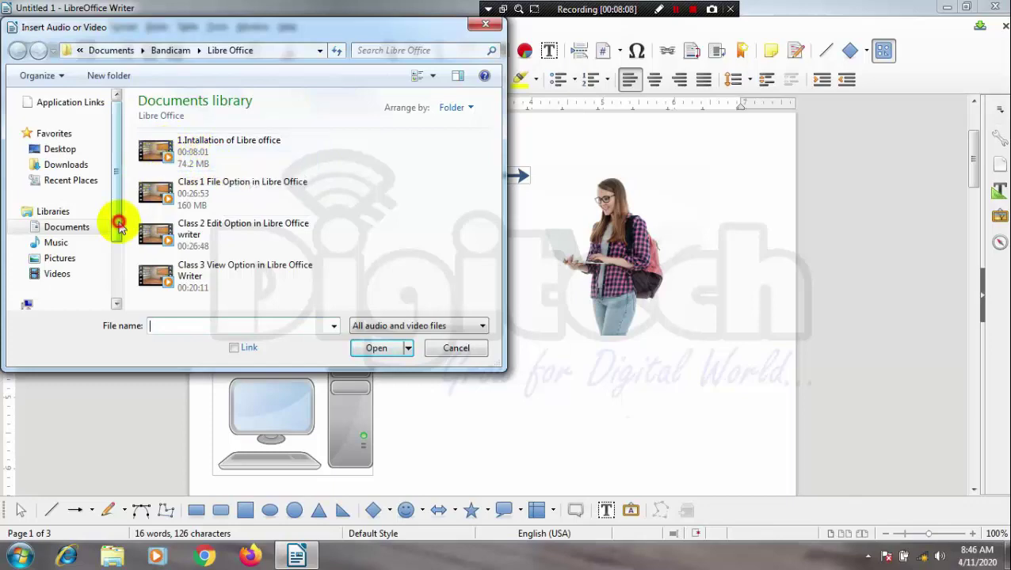
mouse_move(117, 215)
left_mouse_down()
mouse_move(119, 259)
mouse_move(118, 198)
left_mouse_up()
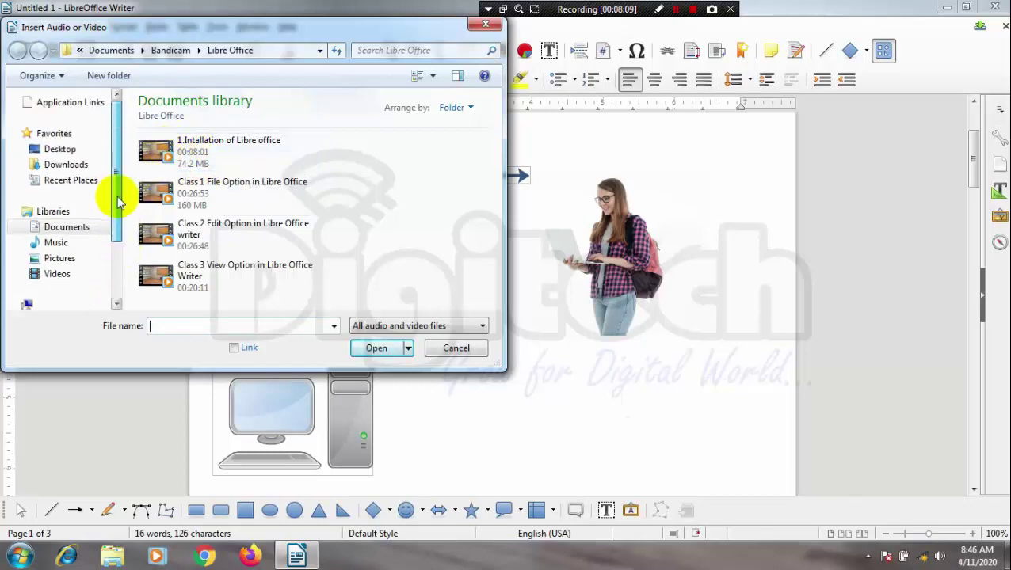
left_click(215, 156)
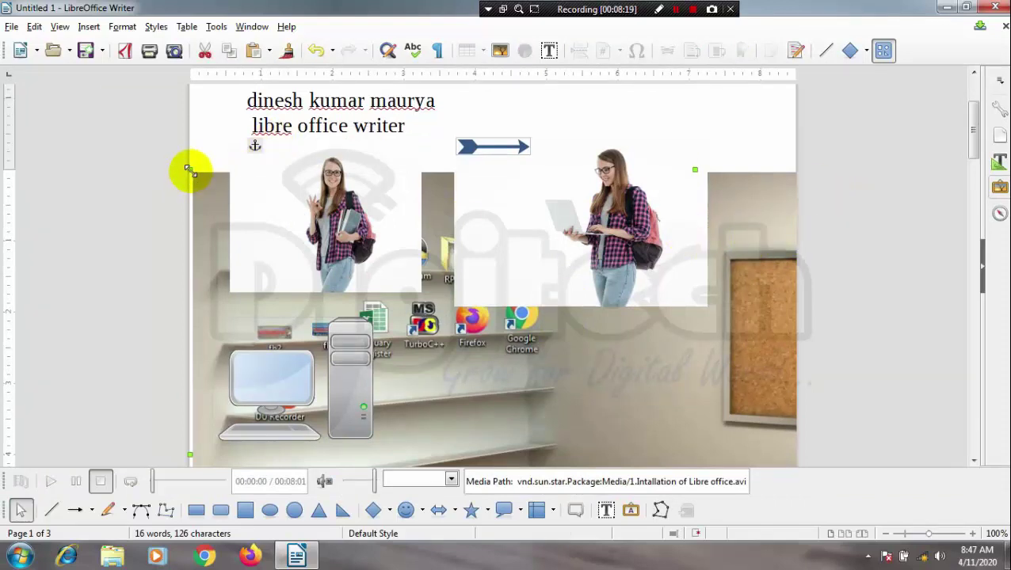
- Select the embedded video object and move it lower on the page
scroll(192, 171, "down", 3)
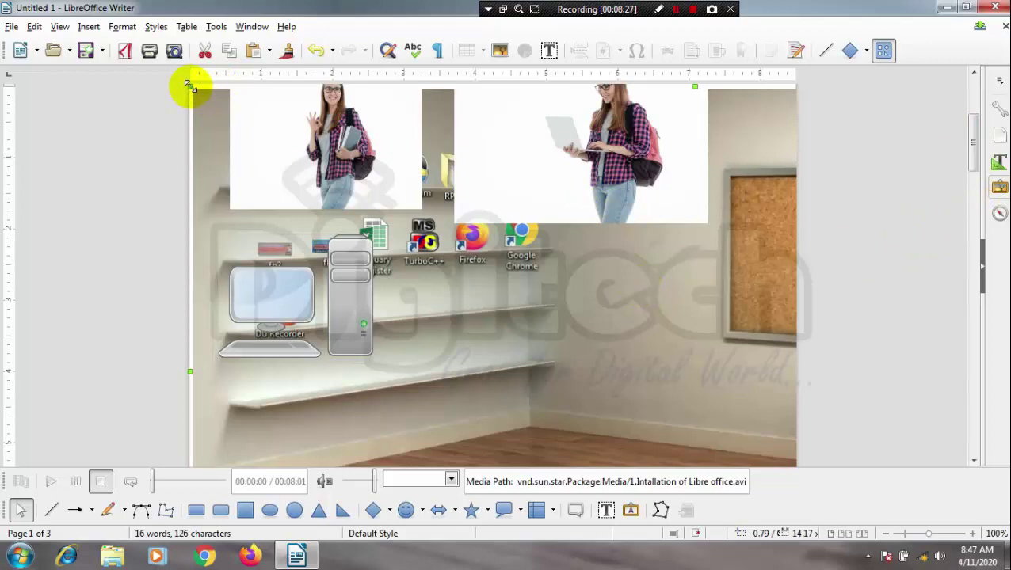
left_click_drag(190, 83, 388, 216)
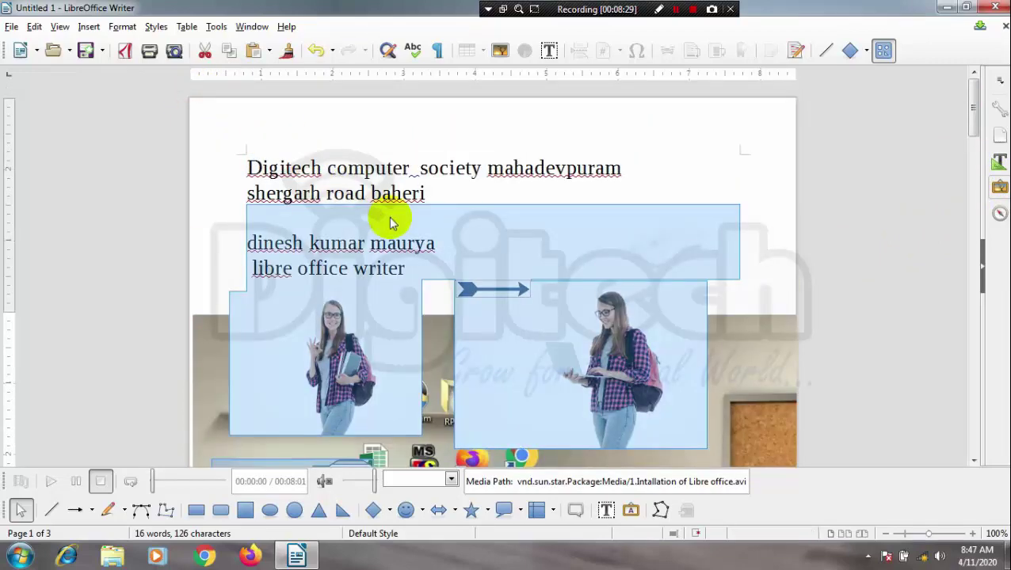
left_click(273, 333)
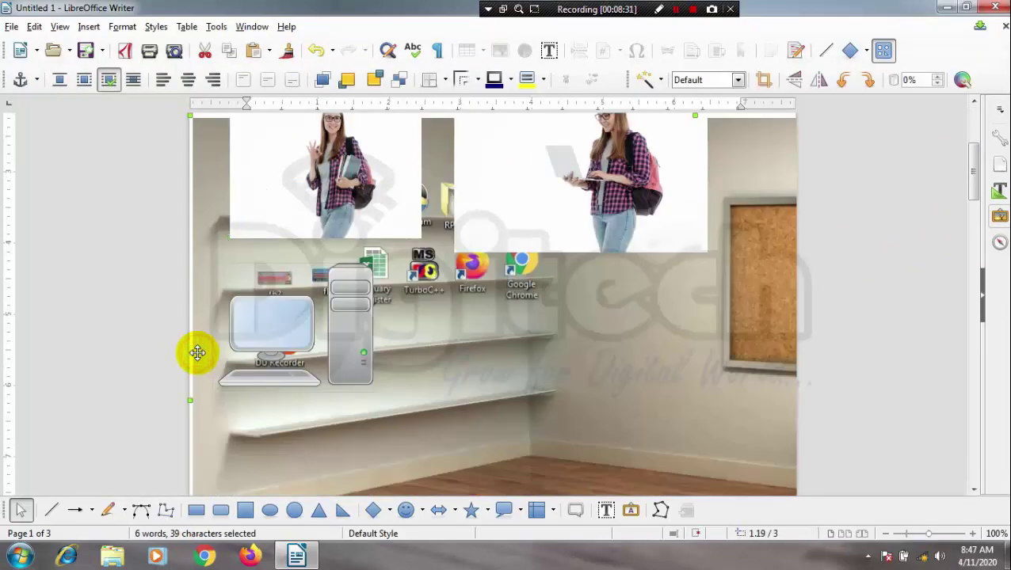
left_click(197, 353)
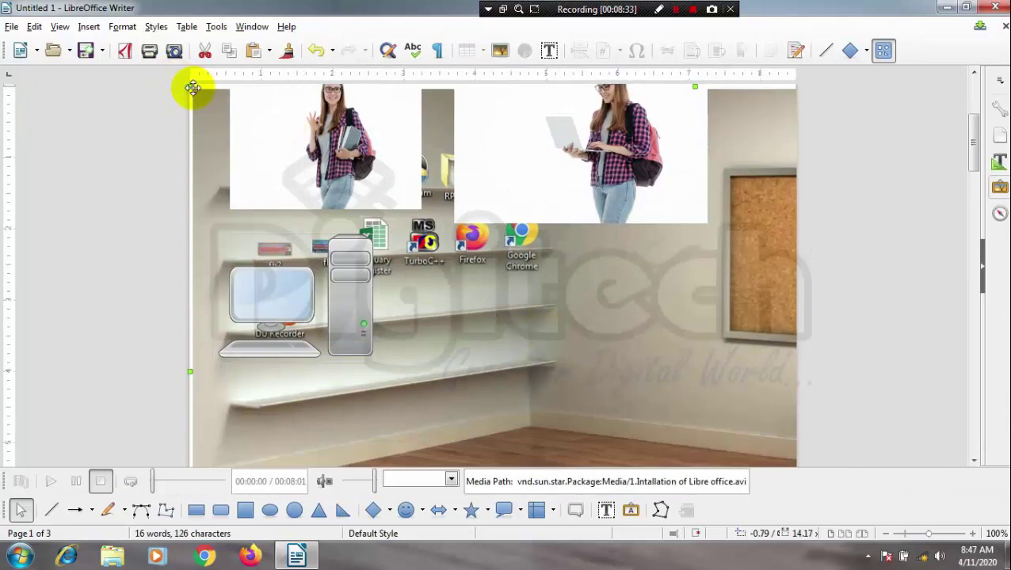
left_click_drag(191, 88, 608, 396)
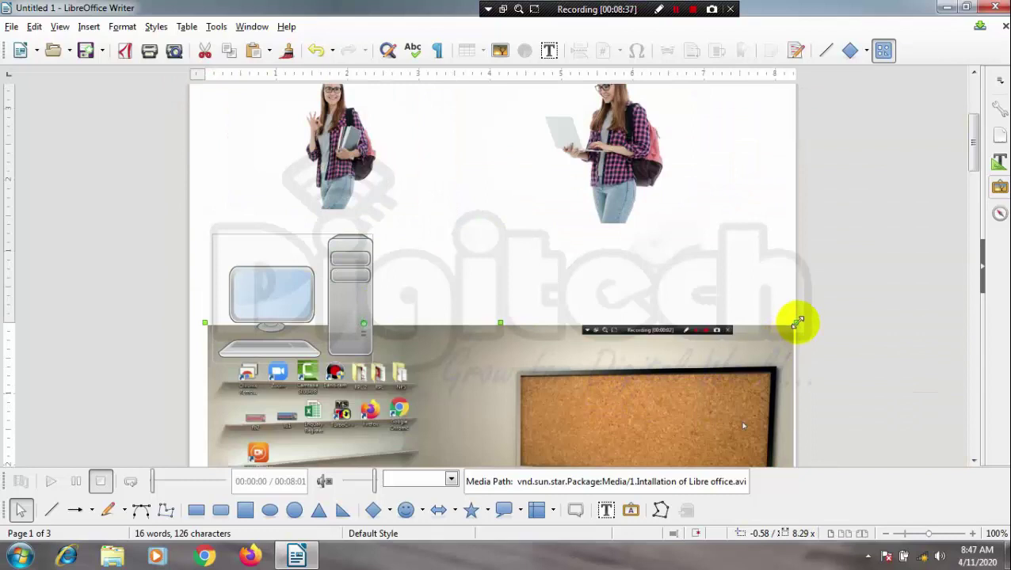
- Shrink the video from its corners and place it beside the computer clip art
mouse_move(797, 324)
left_mouse_down()
mouse_move(580, 401)
mouse_move(578, 255)
left_mouse_up()
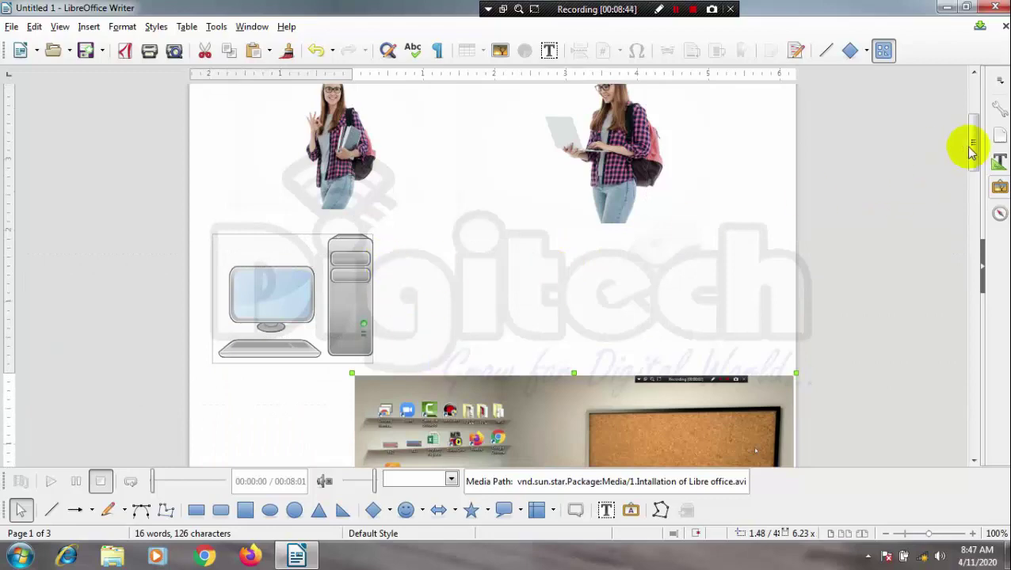
left_click_drag(971, 150, 973, 186)
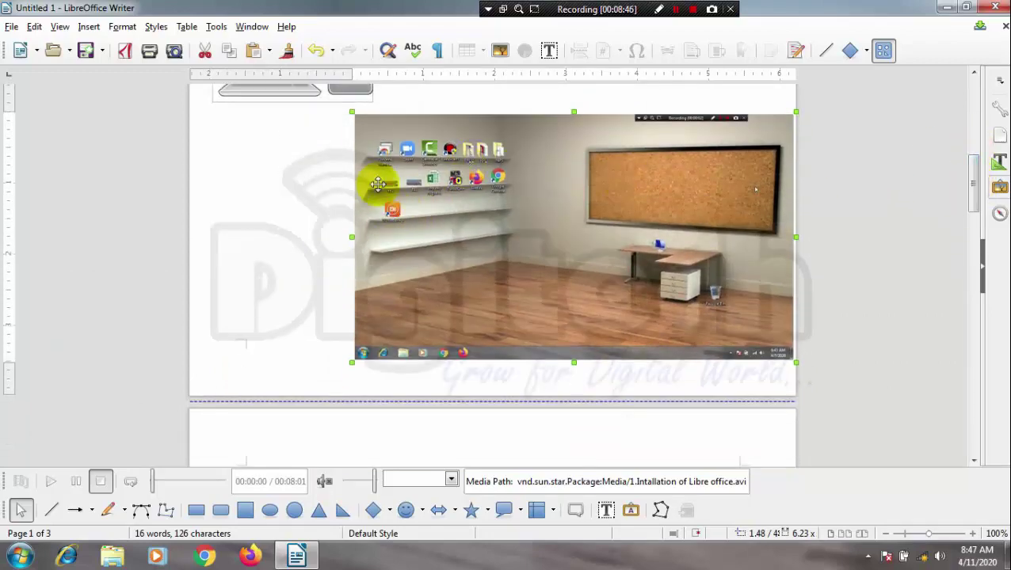
left_click_drag(351, 112, 513, 200)
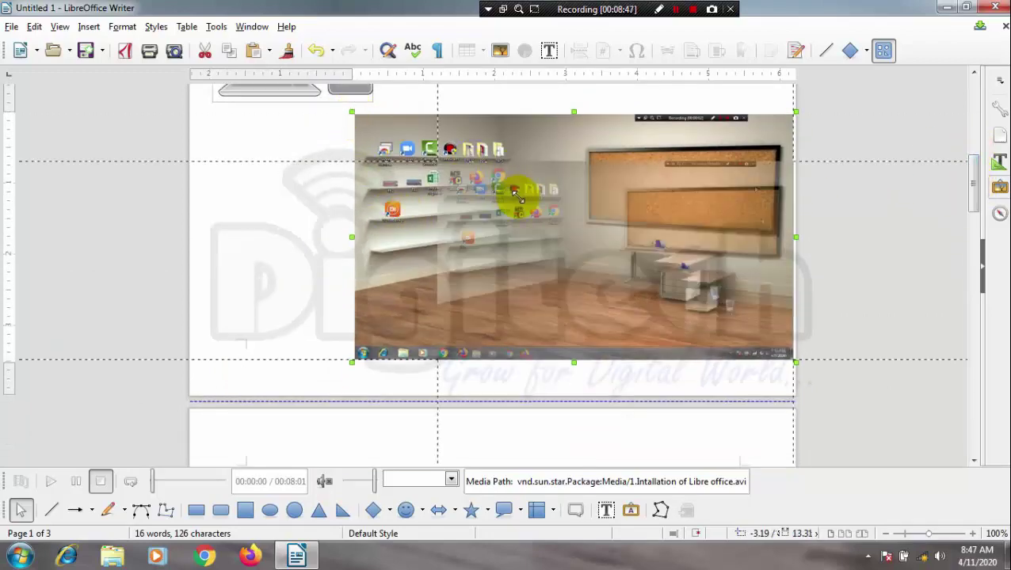
left_click_drag(647, 270, 604, 144)
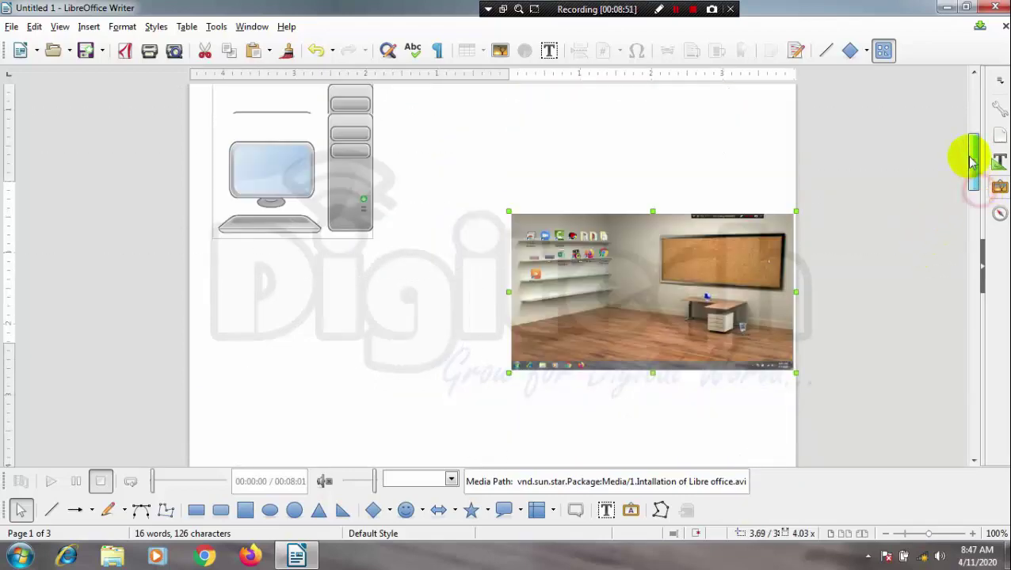
left_click_drag(979, 192, 972, 149)
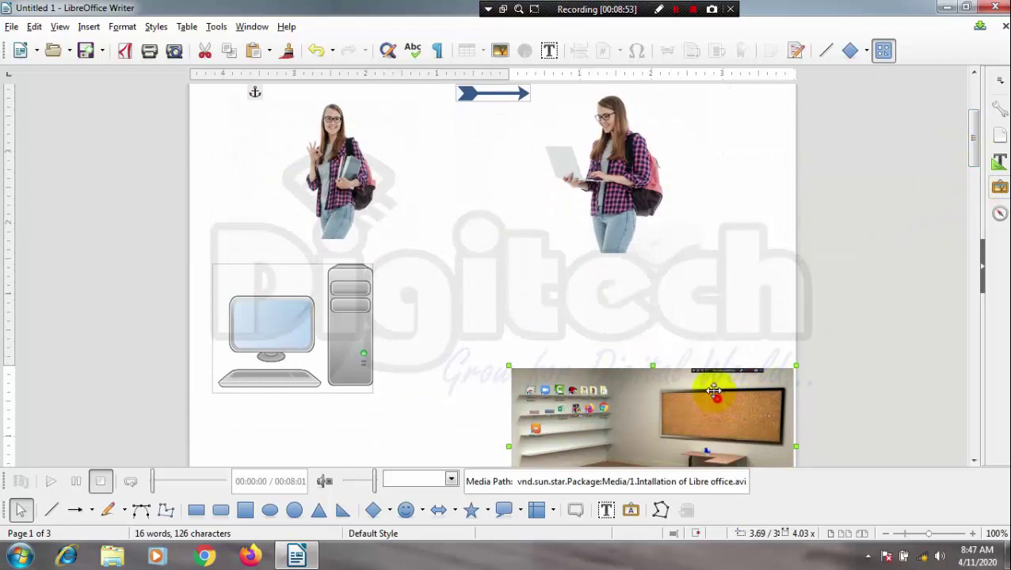
left_click_drag(713, 388, 698, 321)
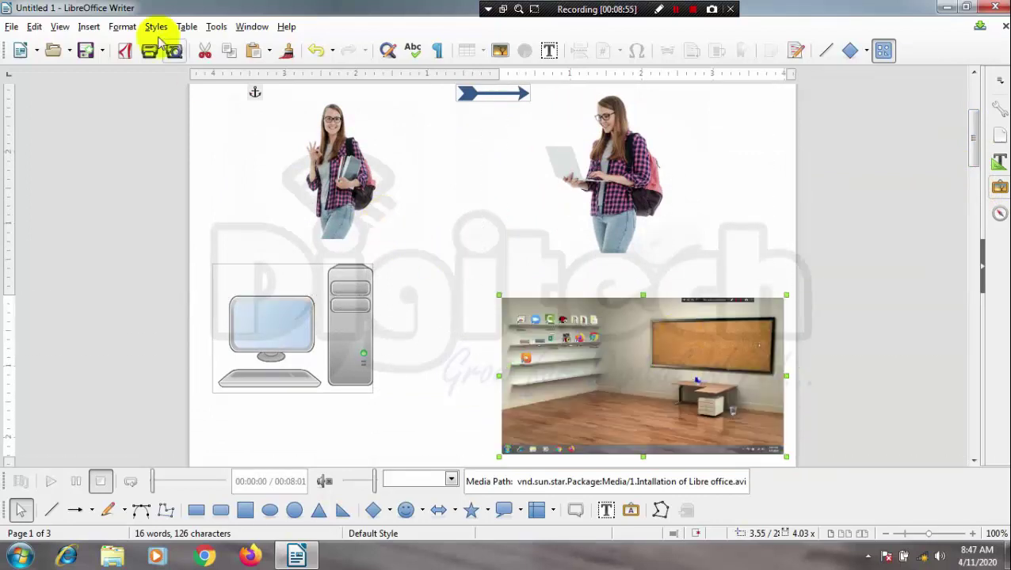
- Delete the embedded video, the arrow and the left girl picture
left_click(88, 27)
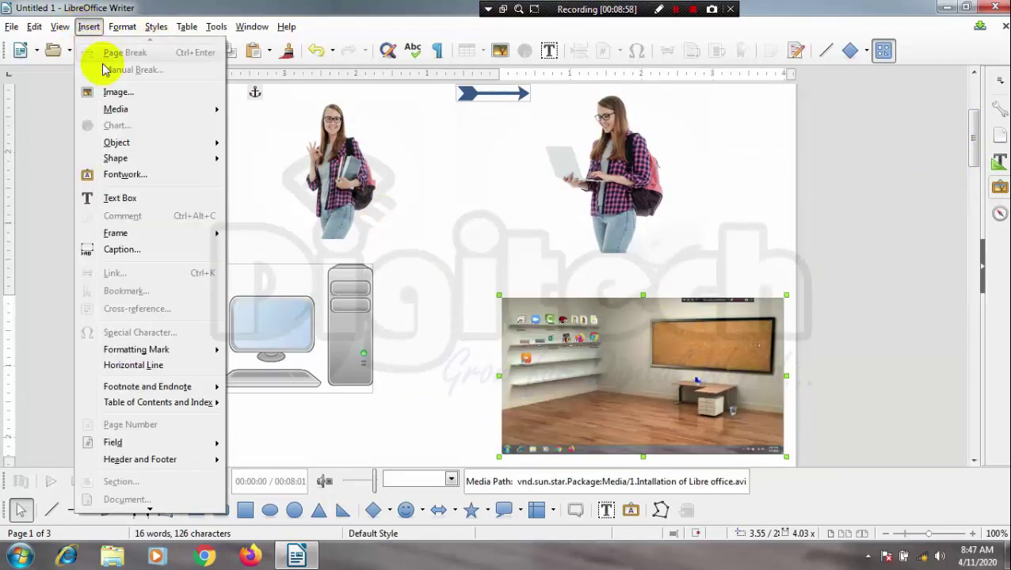
mouse_move(154, 113)
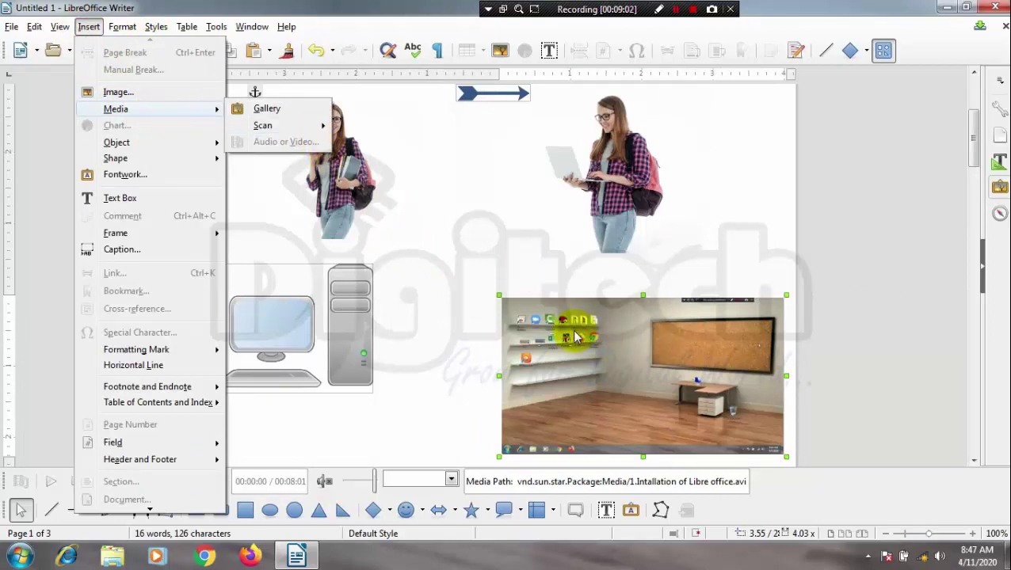
left_click(574, 337)
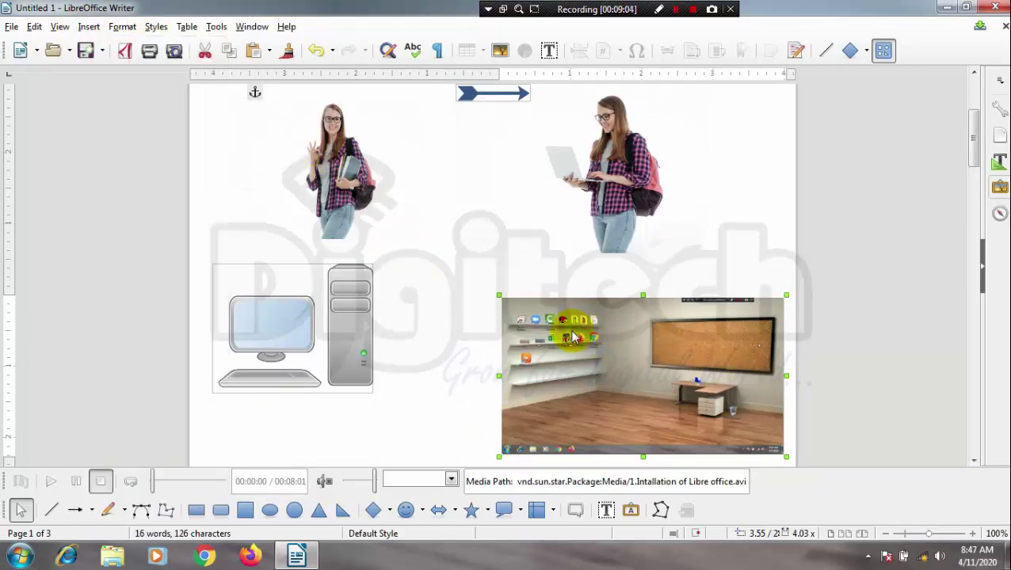
key("Delete")
key("Delete")
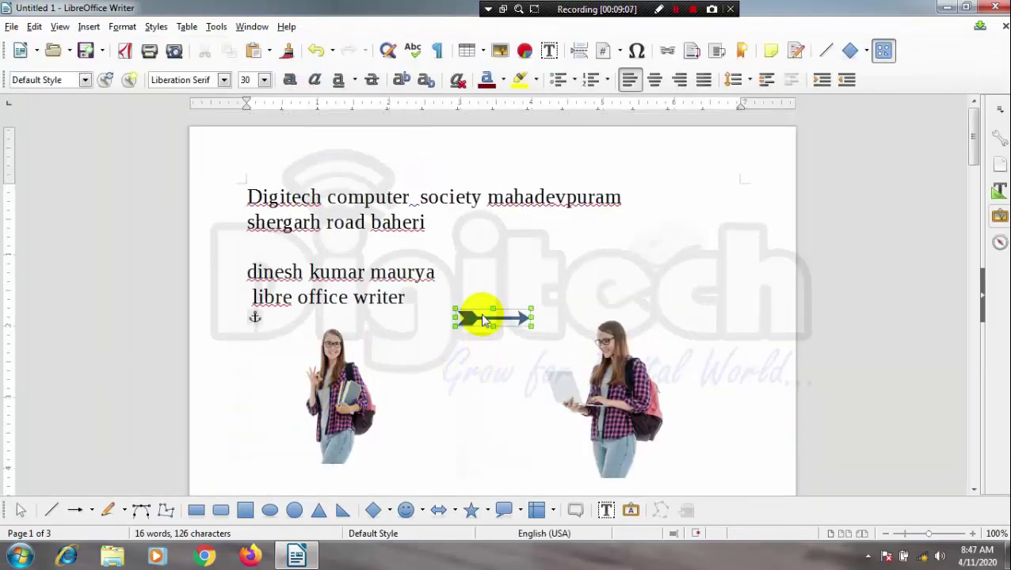
key("Delete")
left_click(347, 394)
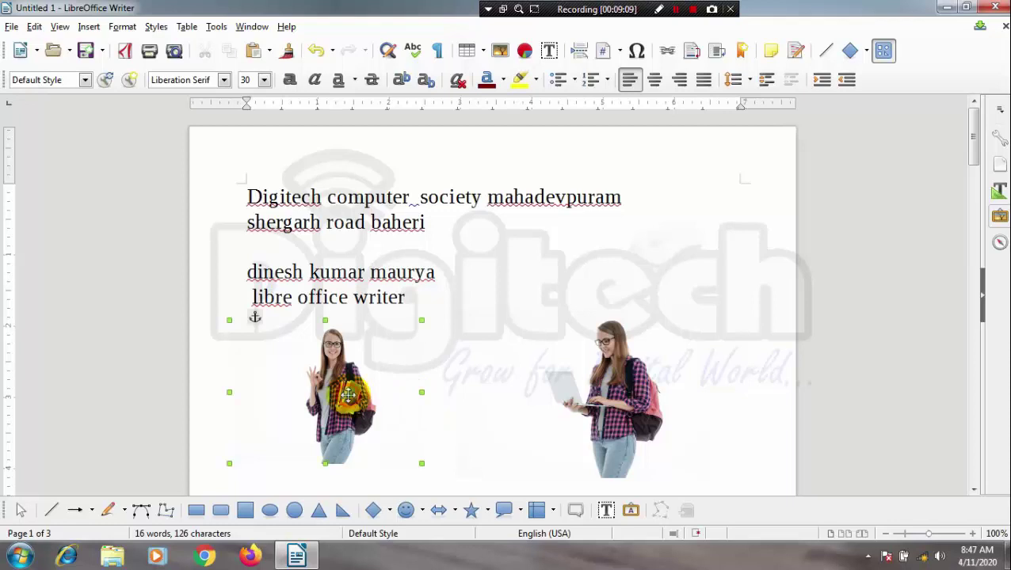
key("Delete")
- Move the remaining girl picture to the right beside the text
left_click(627, 306)
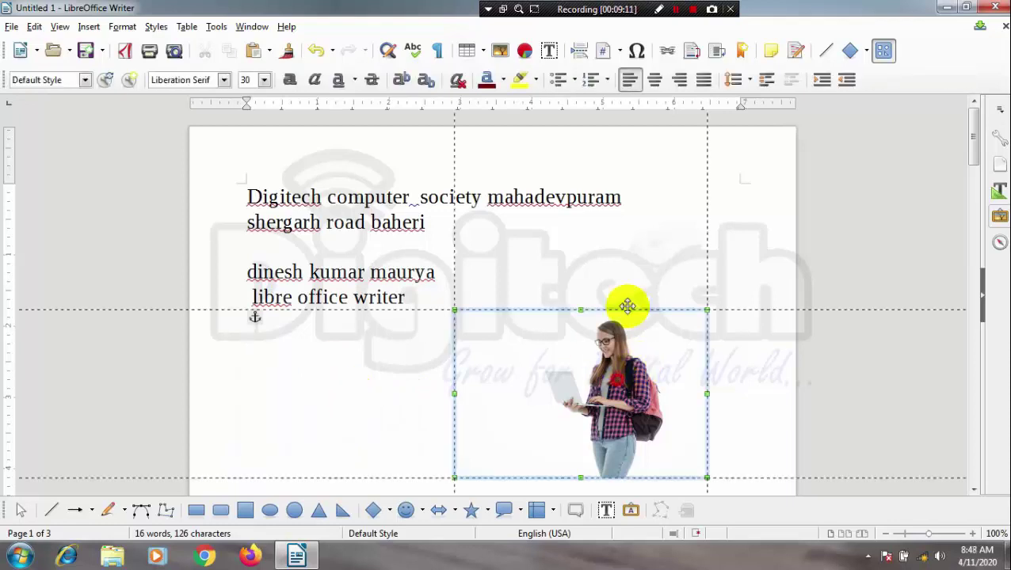
mouse_move(627, 306)
left_mouse_down()
mouse_move(686, 263)
mouse_move(648, 268)
mouse_move(645, 311)
left_mouse_up()
left_click(710, 179)
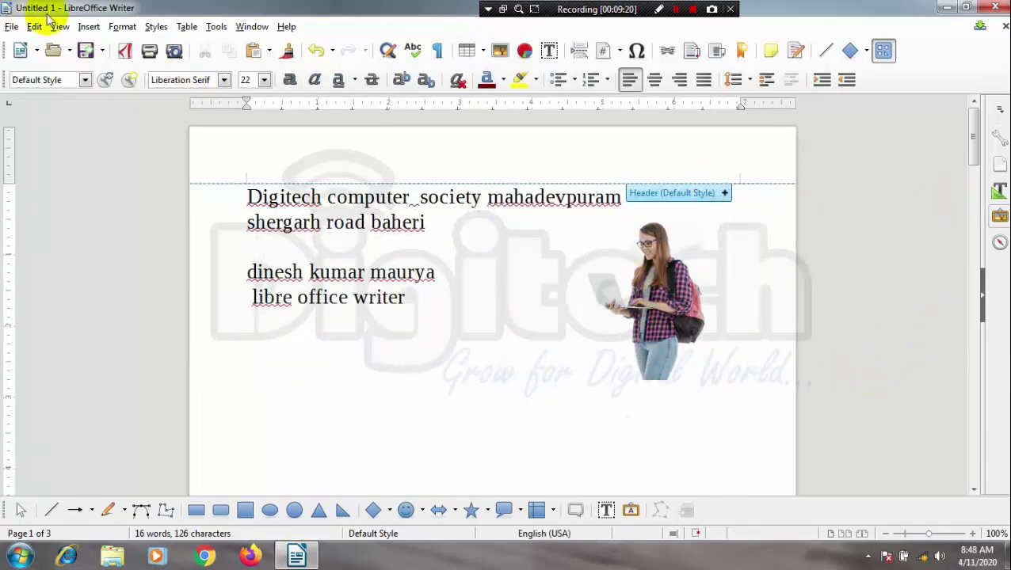
left_click(89, 27)
mouse_move(124, 113)
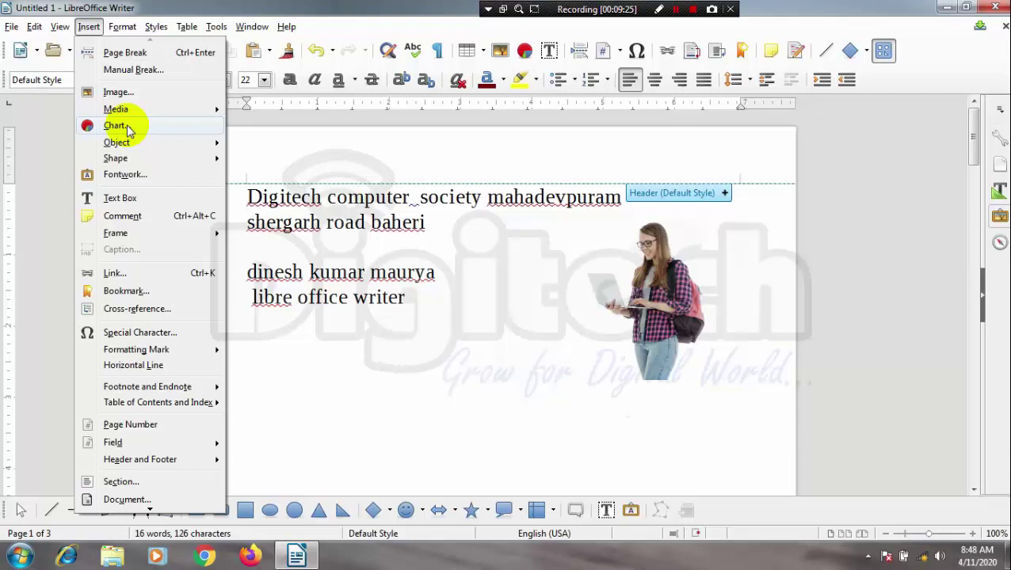
- Insert a default column chart with Columns 1–3 and Rows 1–4, then select it
left_click(326, 396)
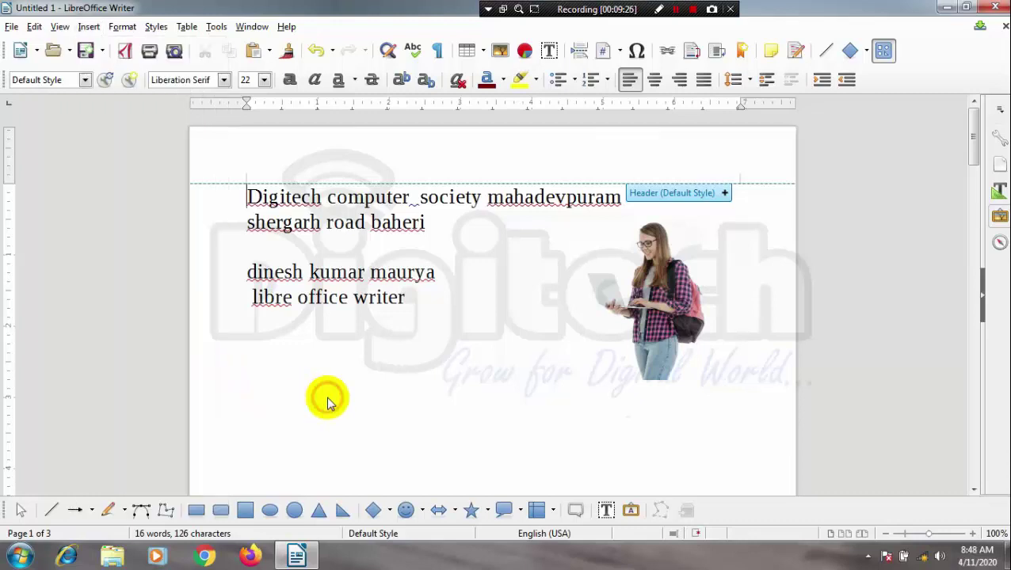
left_click(89, 28)
left_click(142, 131)
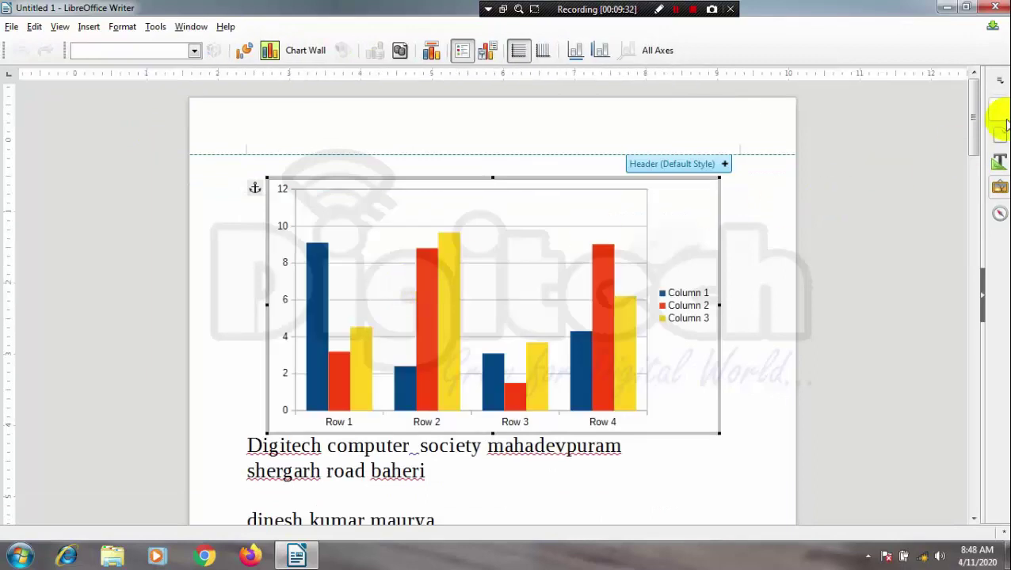
left_click_drag(974, 121, 974, 149)
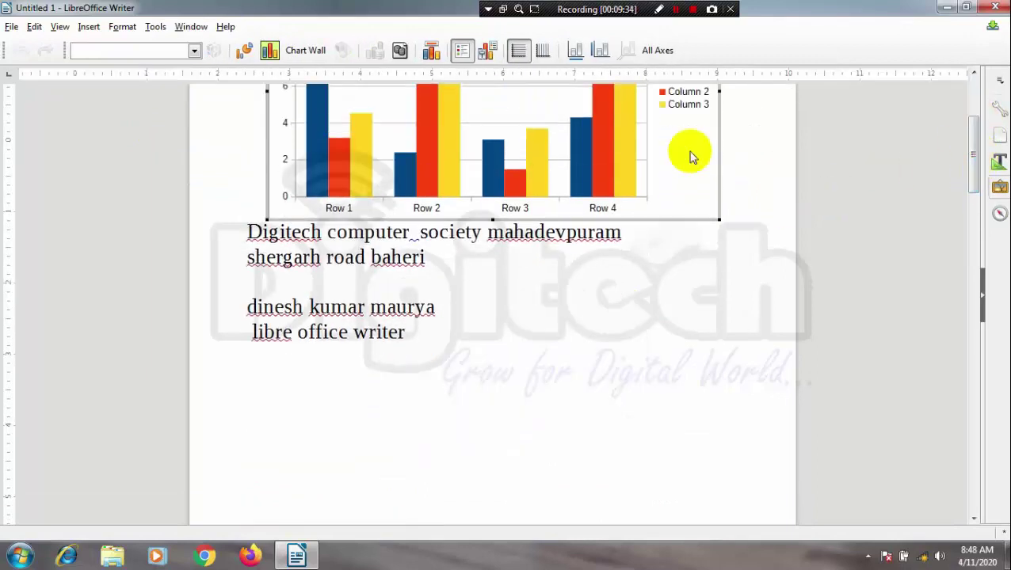
left_click(620, 128)
left_click(673, 215)
left_click_drag(975, 176, 968, 150)
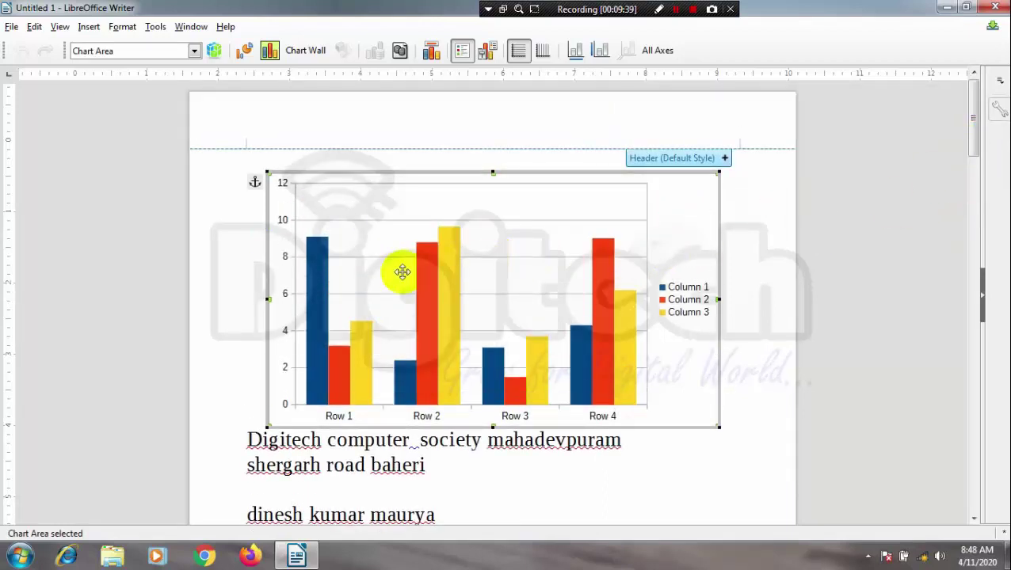
left_click(402, 272)
- Give the chart wall a fine dashed border, then paste the girl picture
double_click(440, 278)
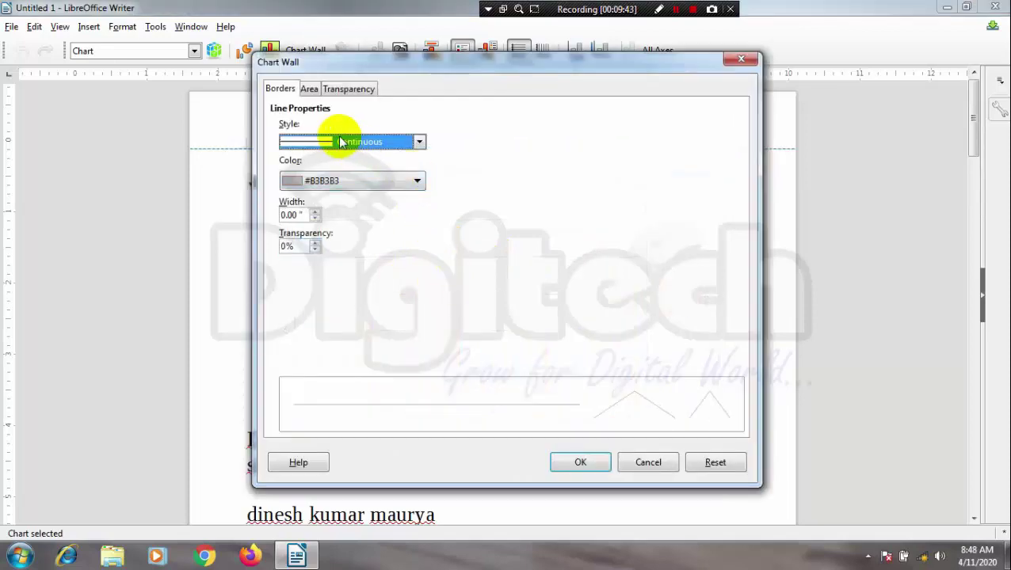
left_click(420, 144)
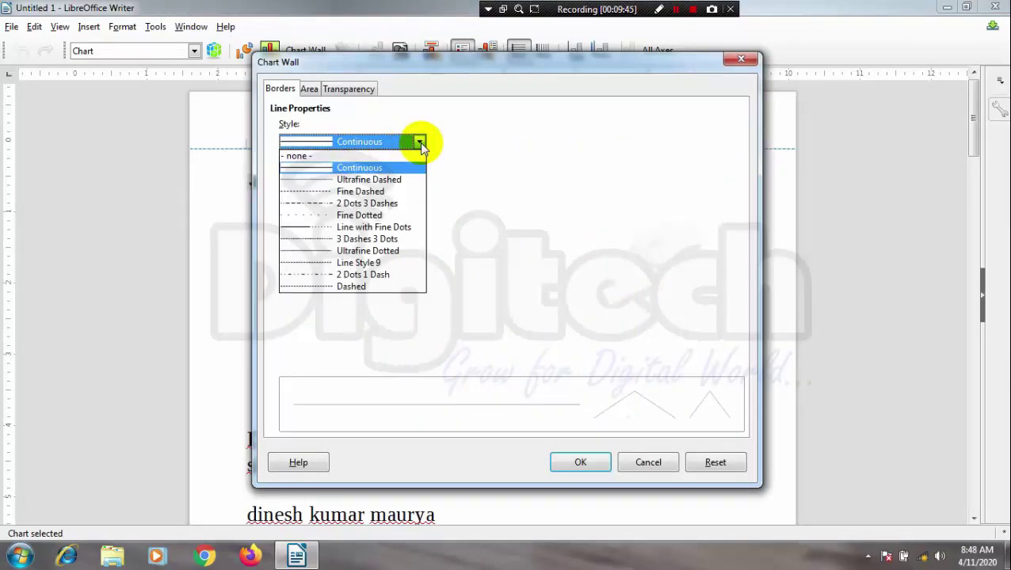
left_click(379, 193)
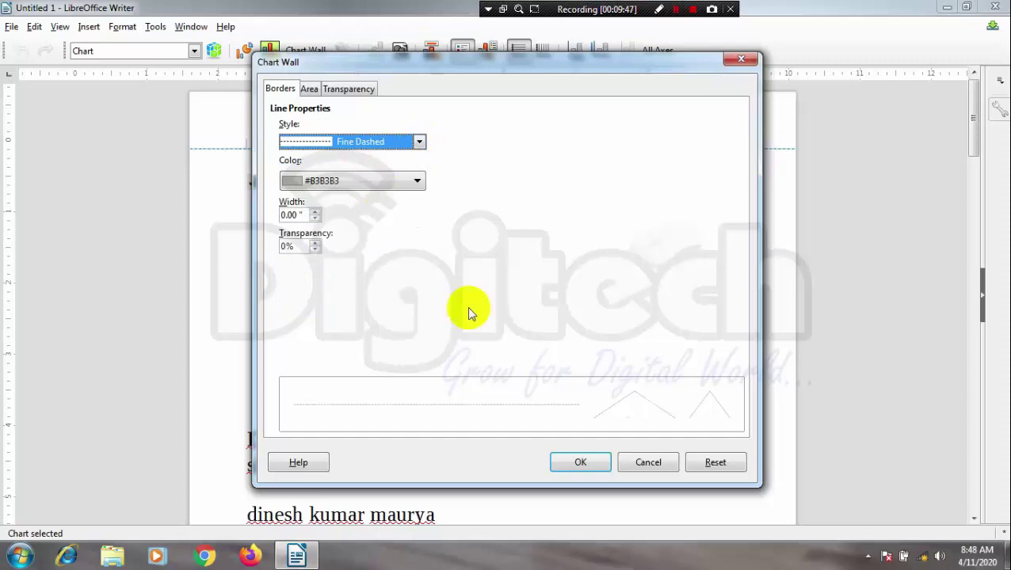
left_click(591, 464)
key("Escape")
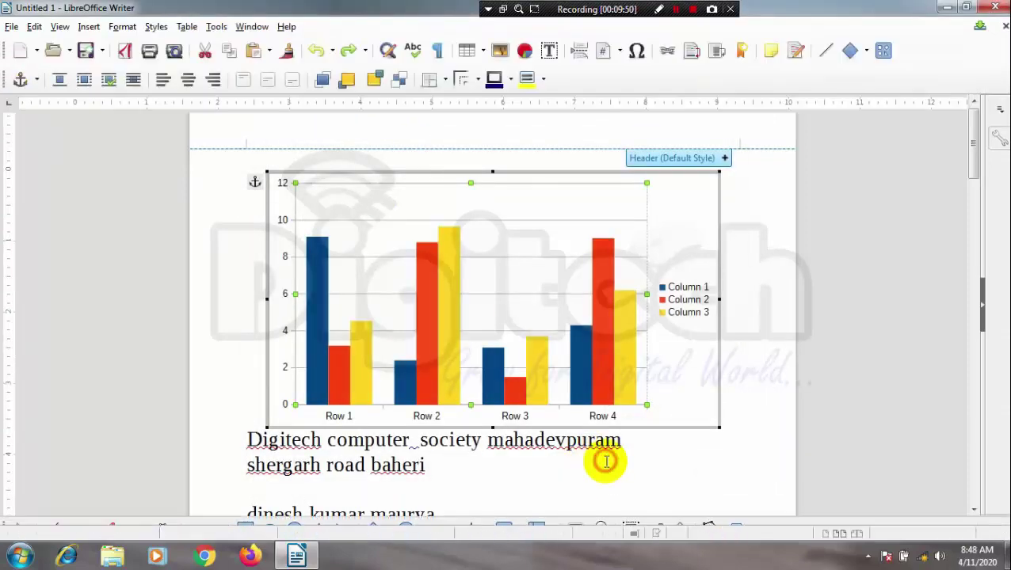
key("ctrl+v")
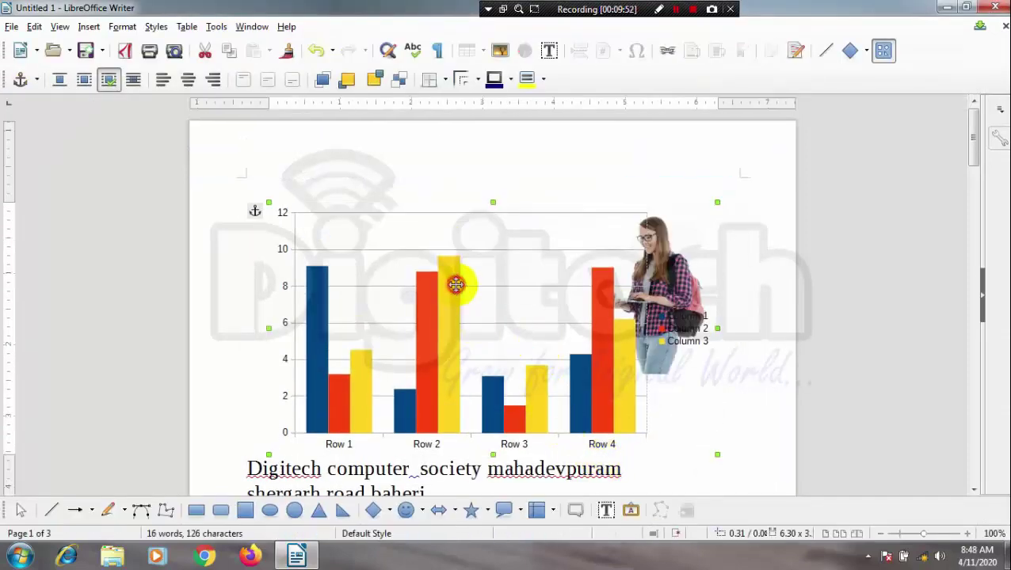
- Fill the chart wall with solid red (ff0000)
double_click(455, 284)
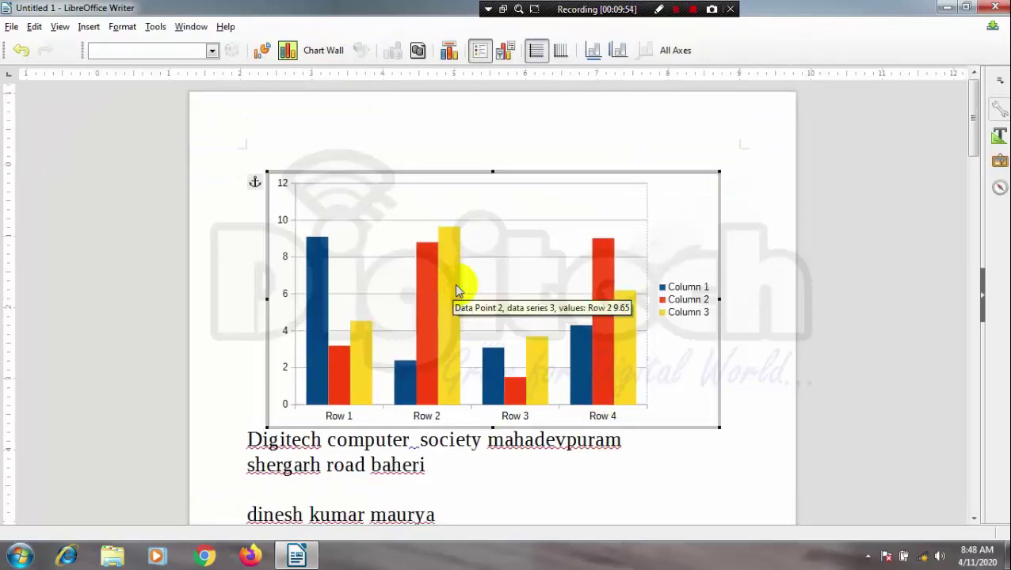
left_click(325, 53)
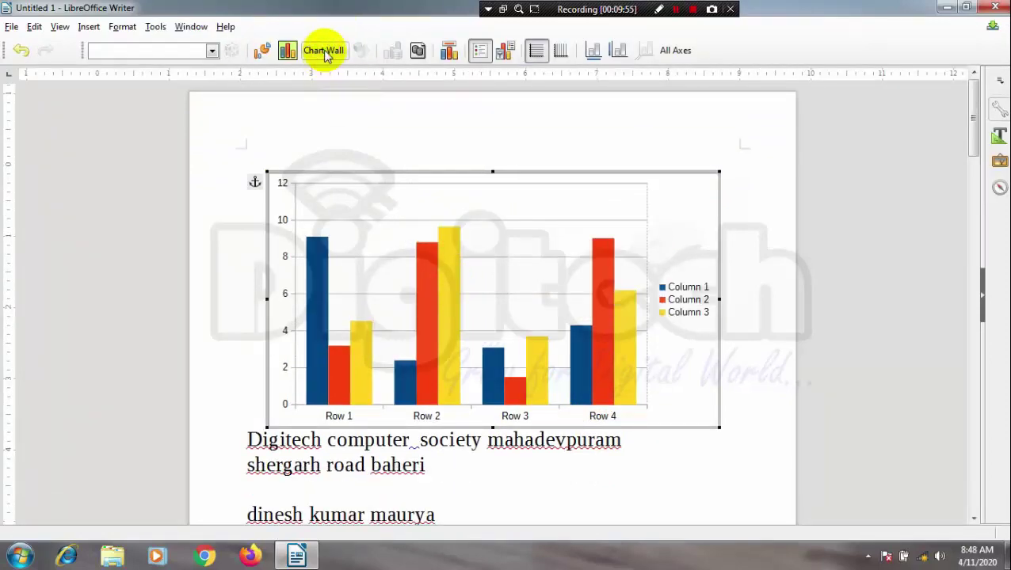
left_click(265, 50)
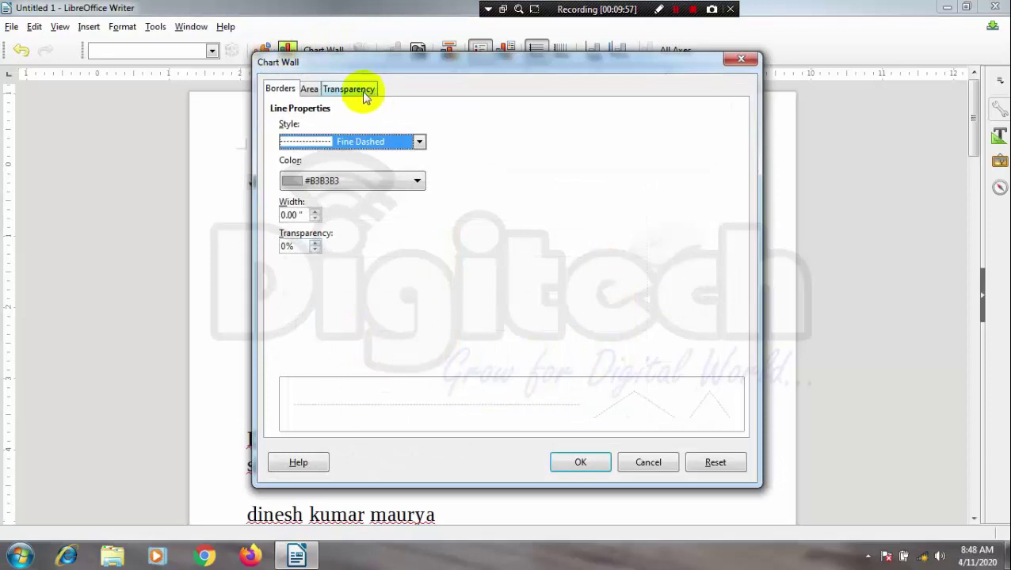
left_click(314, 90)
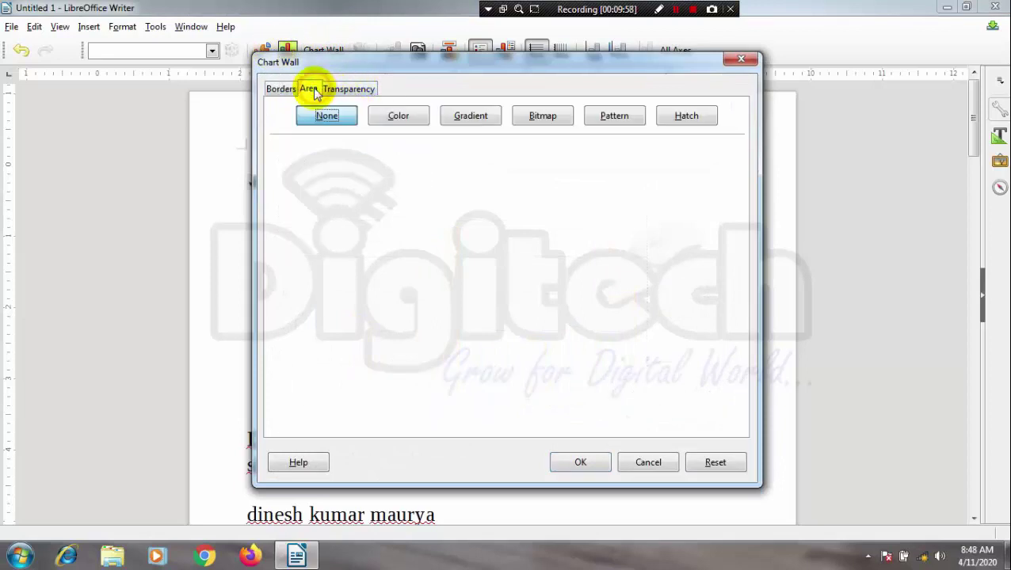
left_click(405, 117)
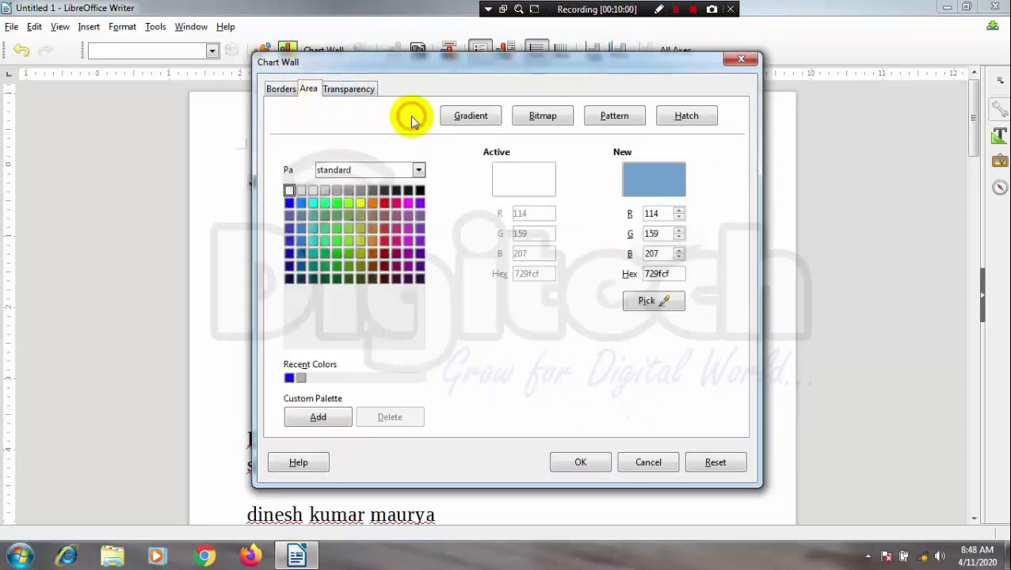
left_click(385, 205)
left_click(598, 459)
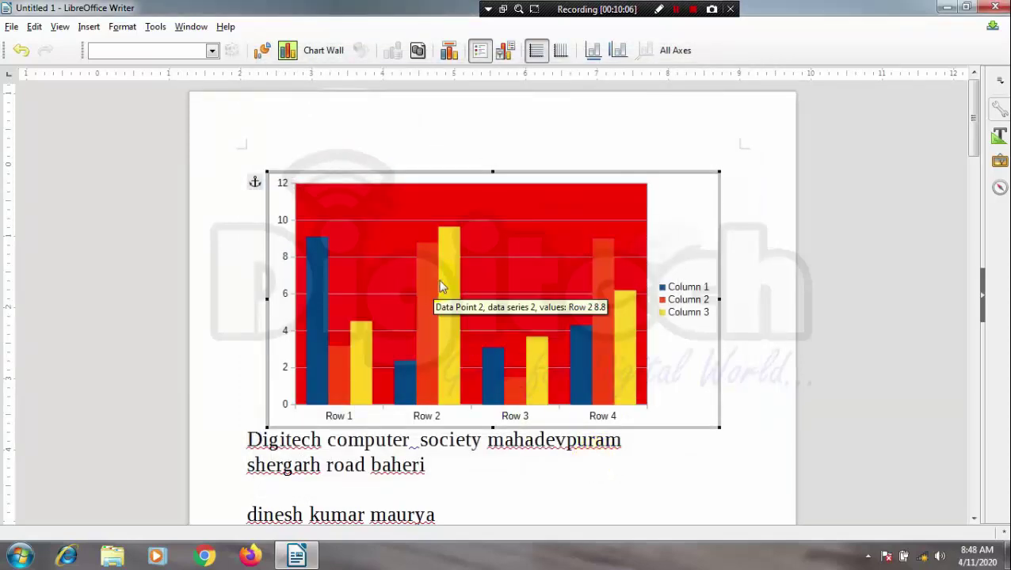
- Select the Row 2 bar of Column 3 and fill it with blue
left_click(444, 283)
left_click(447, 285)
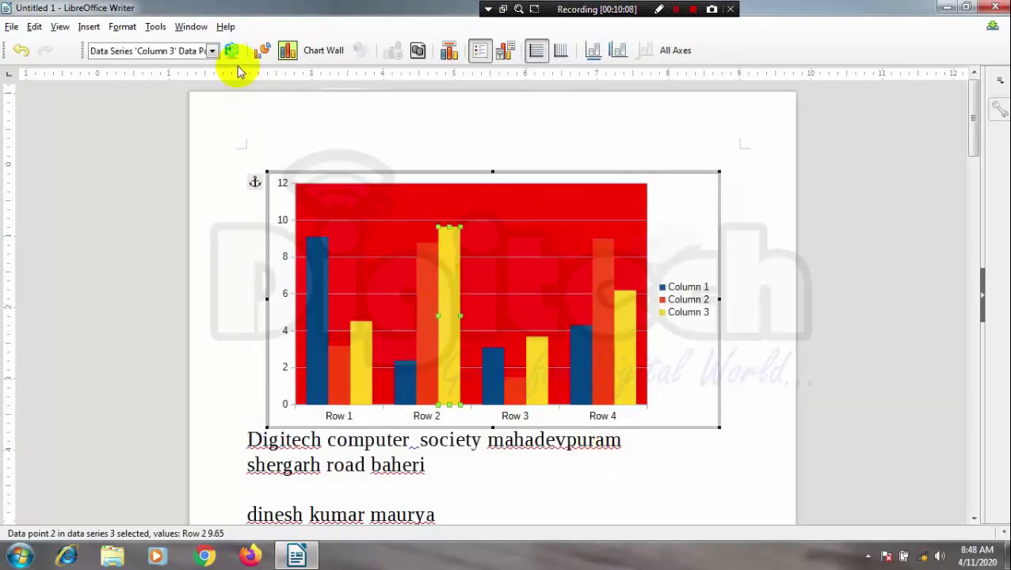
left_click(232, 51)
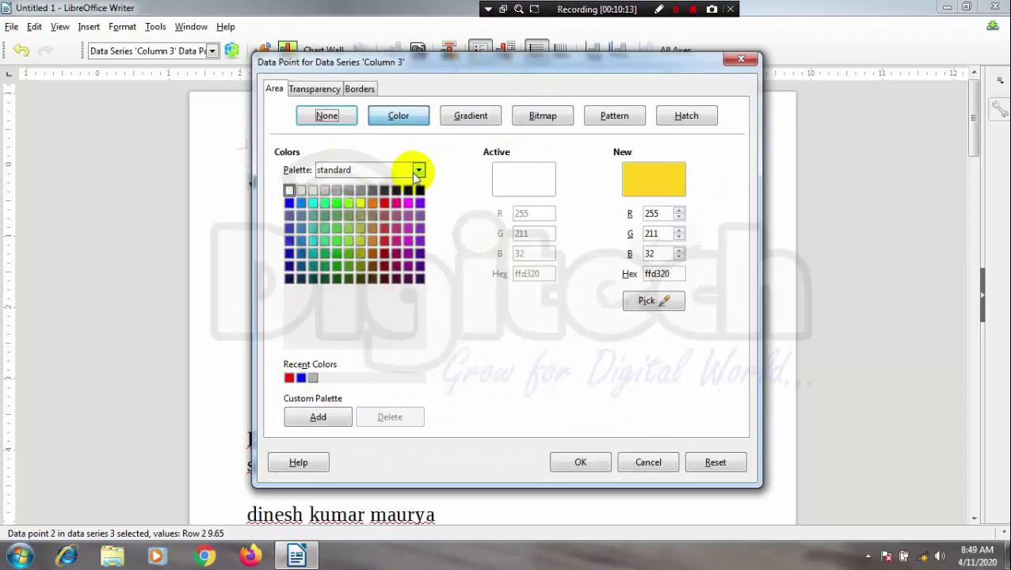
left_click(373, 241)
left_click(301, 378)
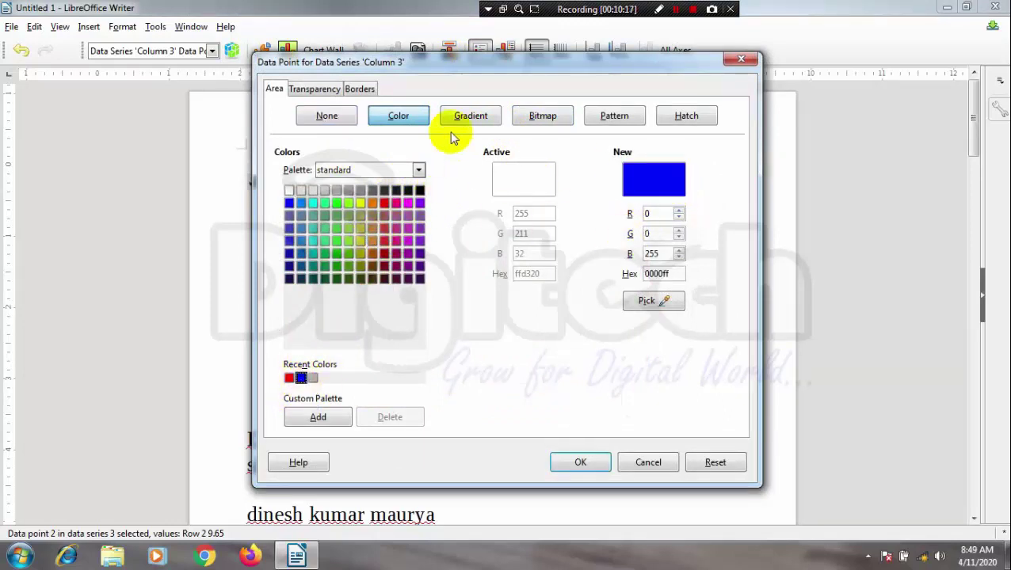
- Give that bar a fine dashed outline coloured Blue 5
left_click(360, 89)
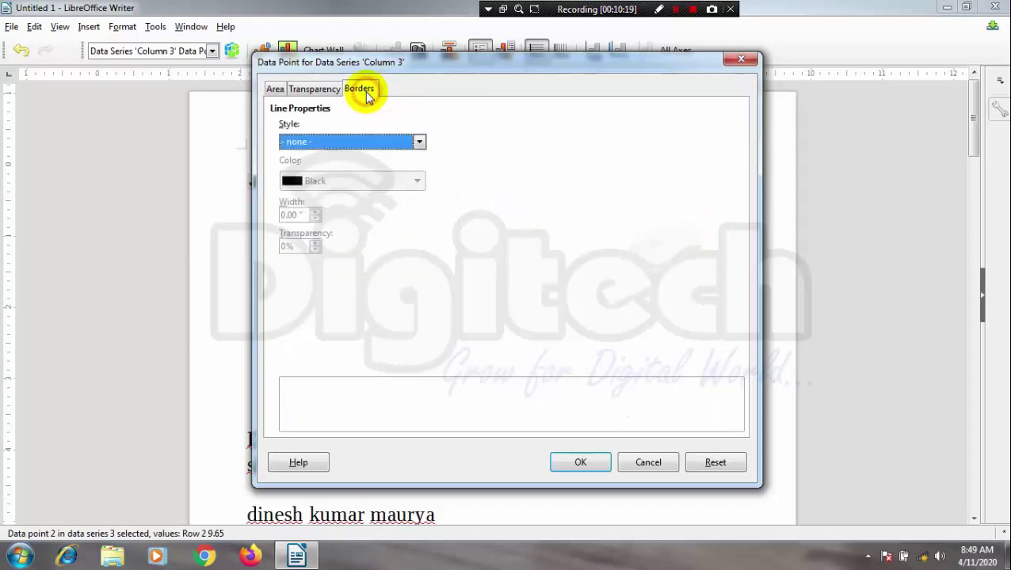
left_click(389, 142)
left_click(388, 142)
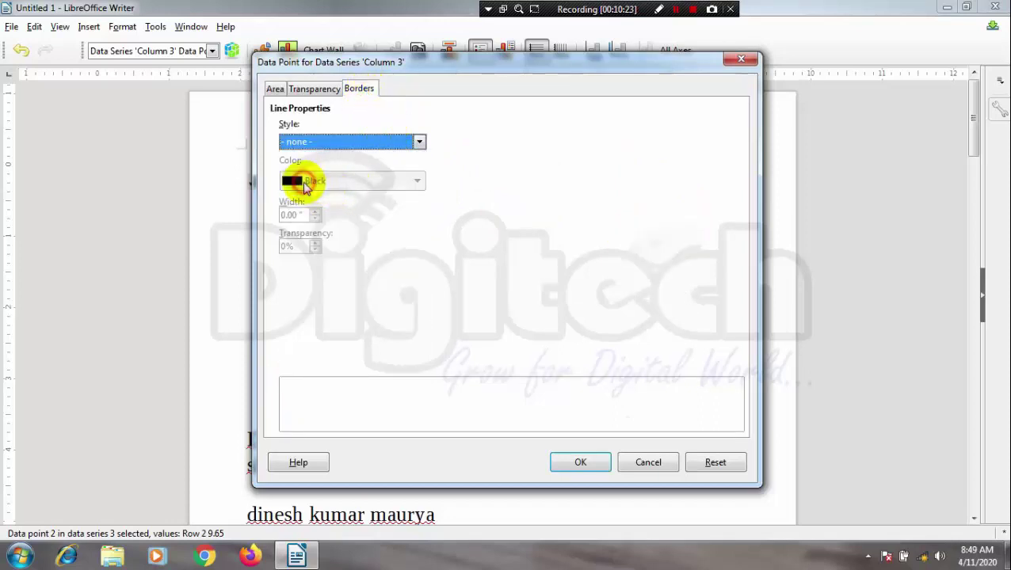
left_click(379, 142)
left_click(379, 195)
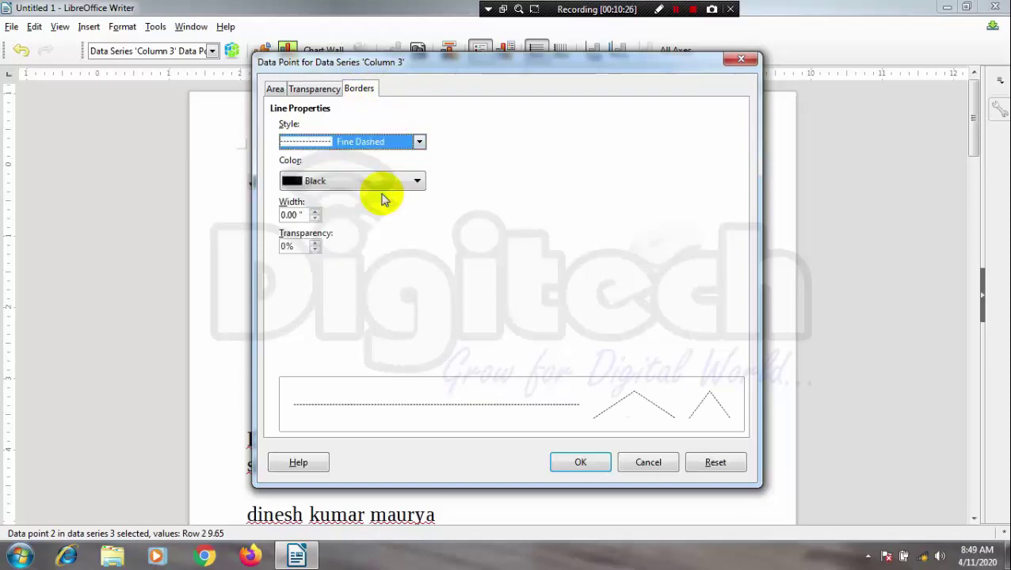
left_click(384, 180)
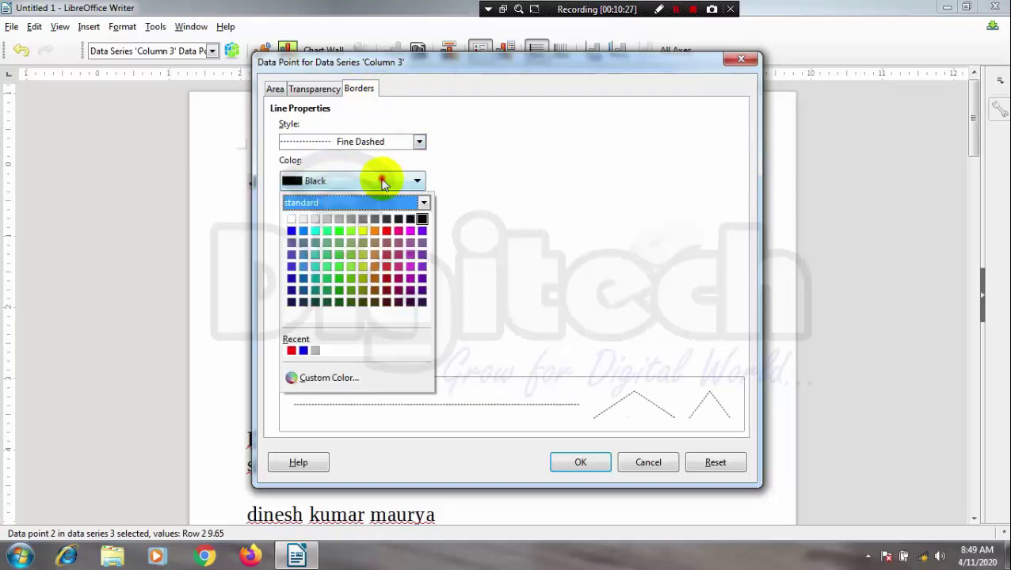
left_click(292, 291)
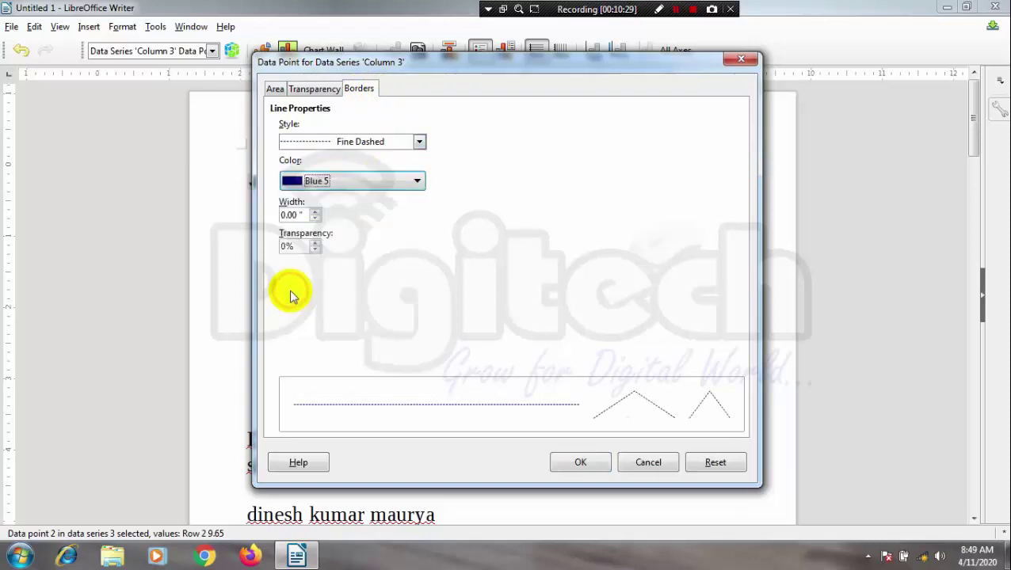
left_click(596, 471)
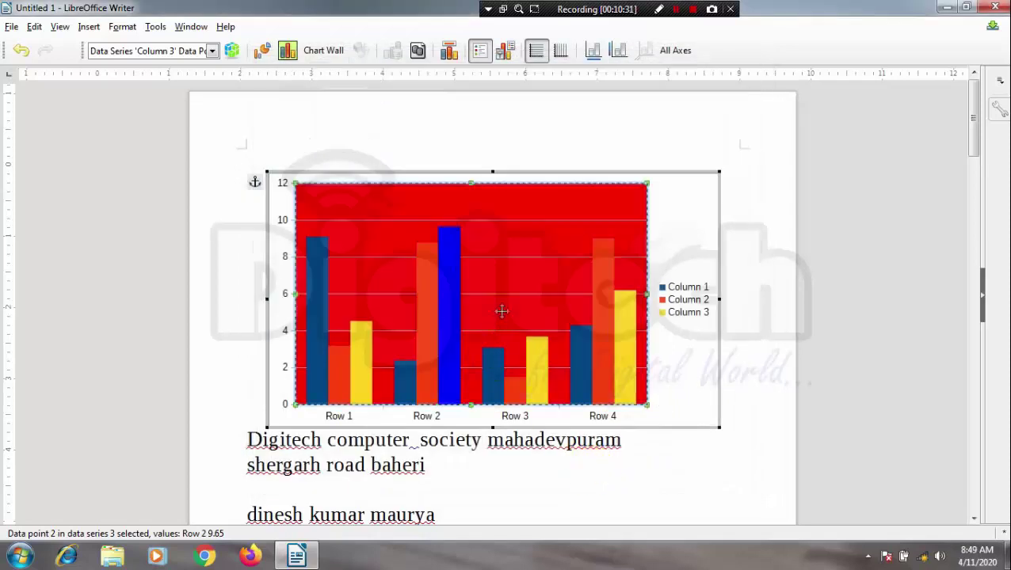
key("Escape")
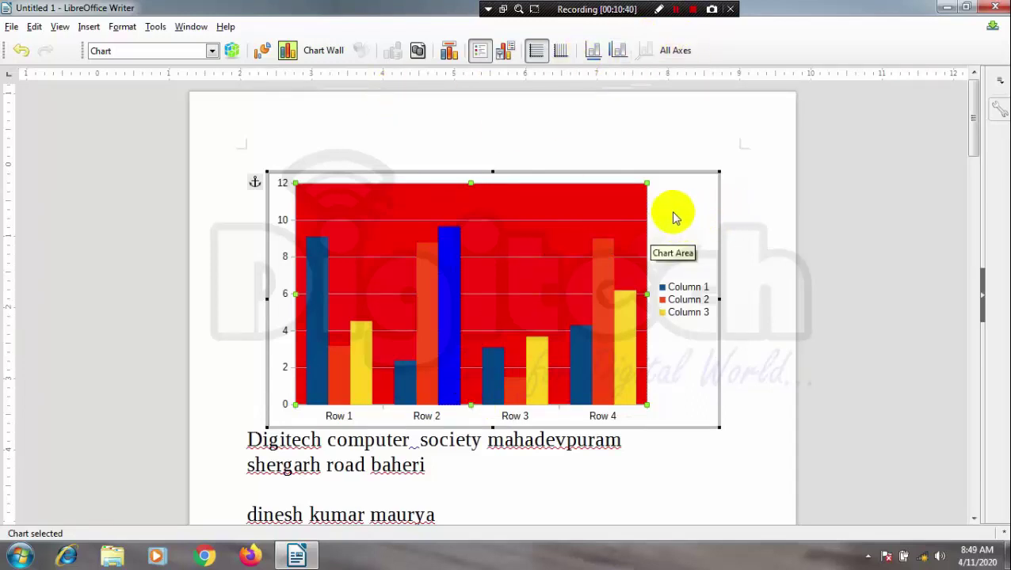
- Select the chart area, exit chart editing with Escape and delete the chart
left_click(213, 51)
left_click(209, 107)
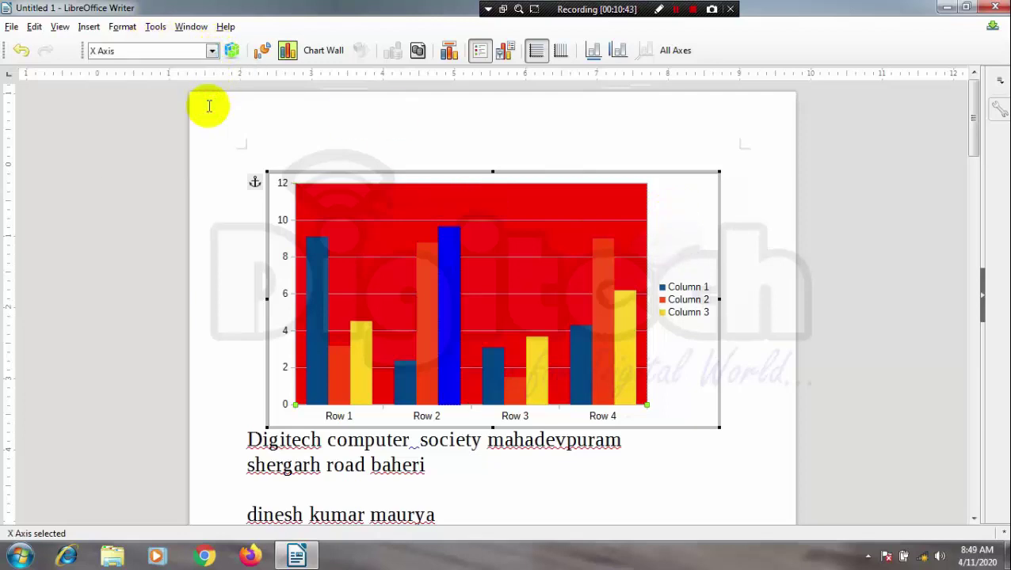
left_click(668, 210)
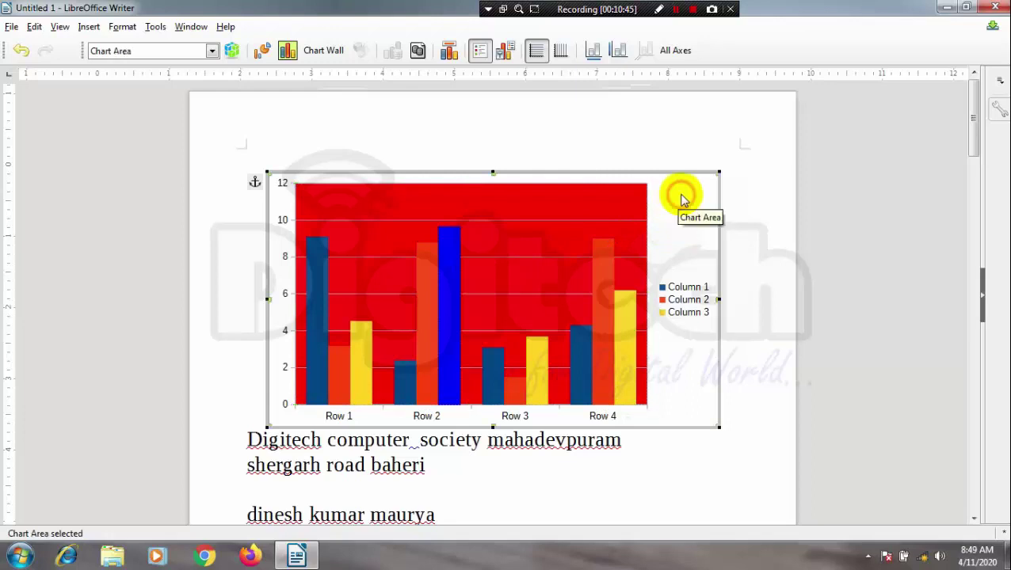
key("Delete")
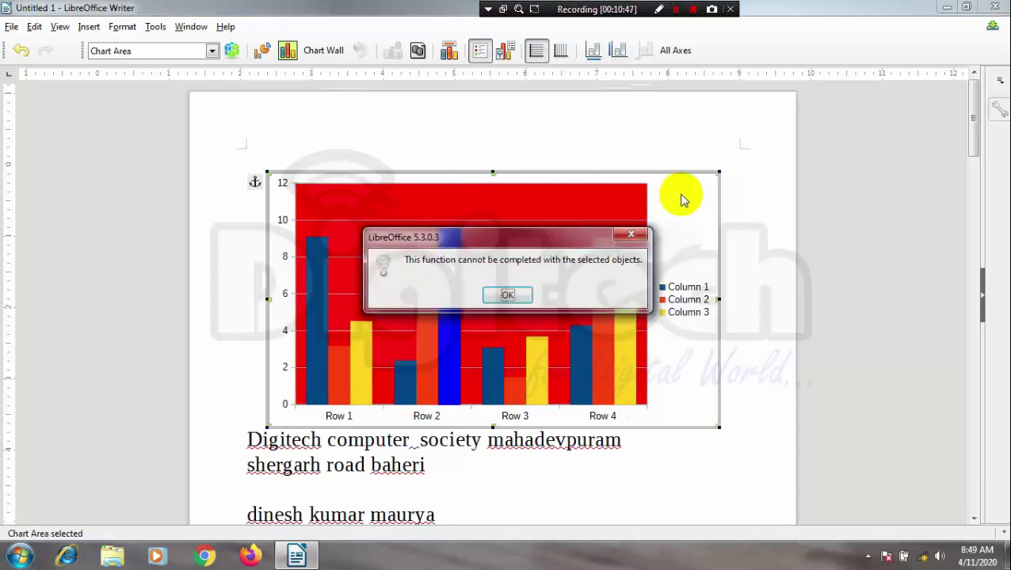
key("Return")
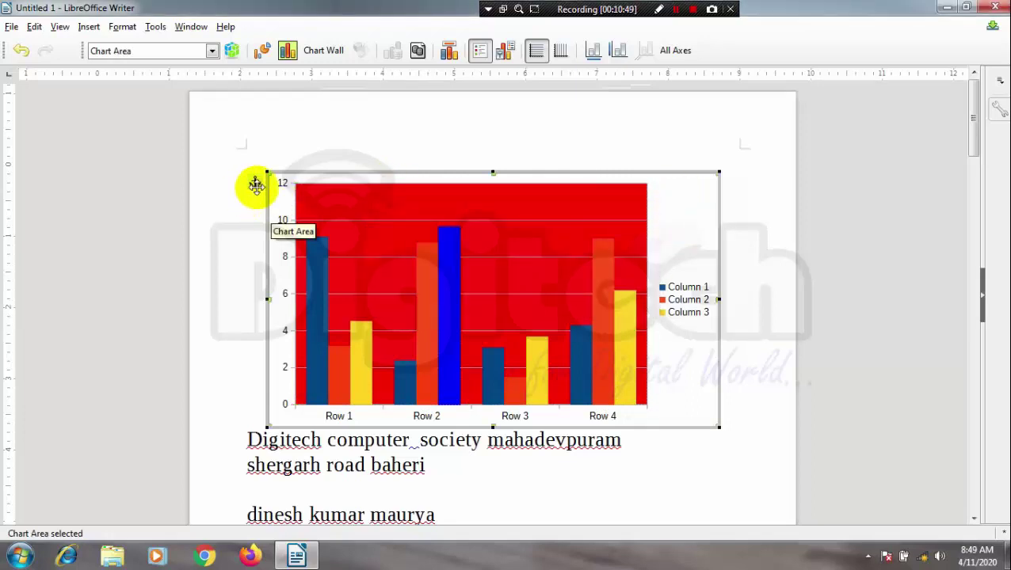
key("Escape")
key("Delete")
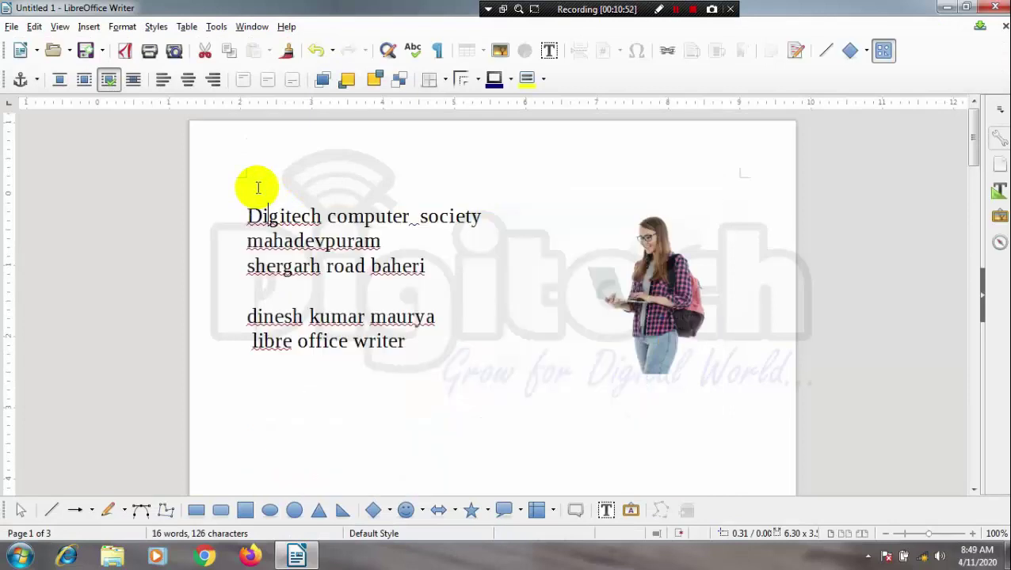
- Delete the girl image, then select all text with Ctrl+A and delete it
left_click(479, 368)
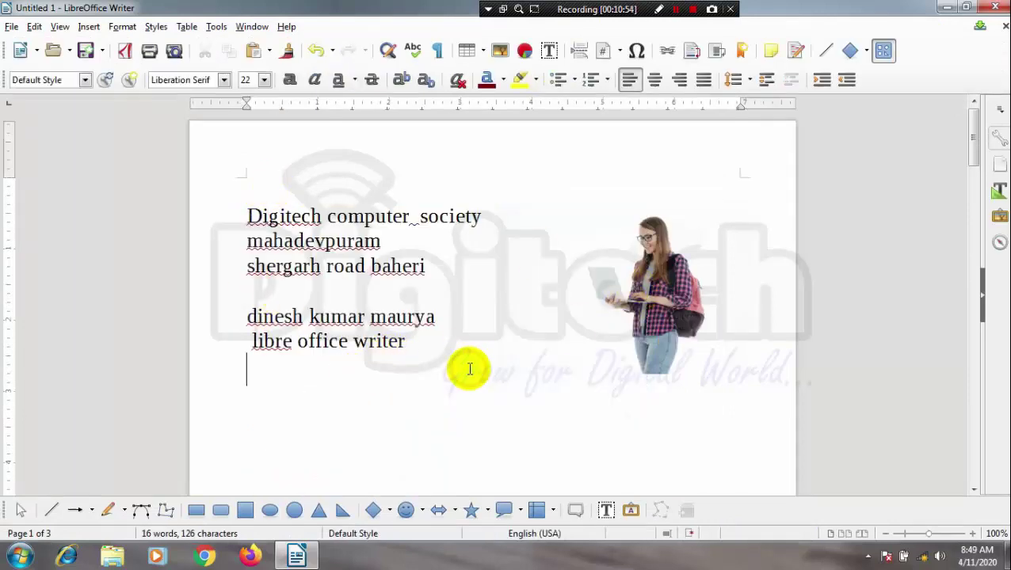
left_click(89, 27)
mouse_move(133, 143)
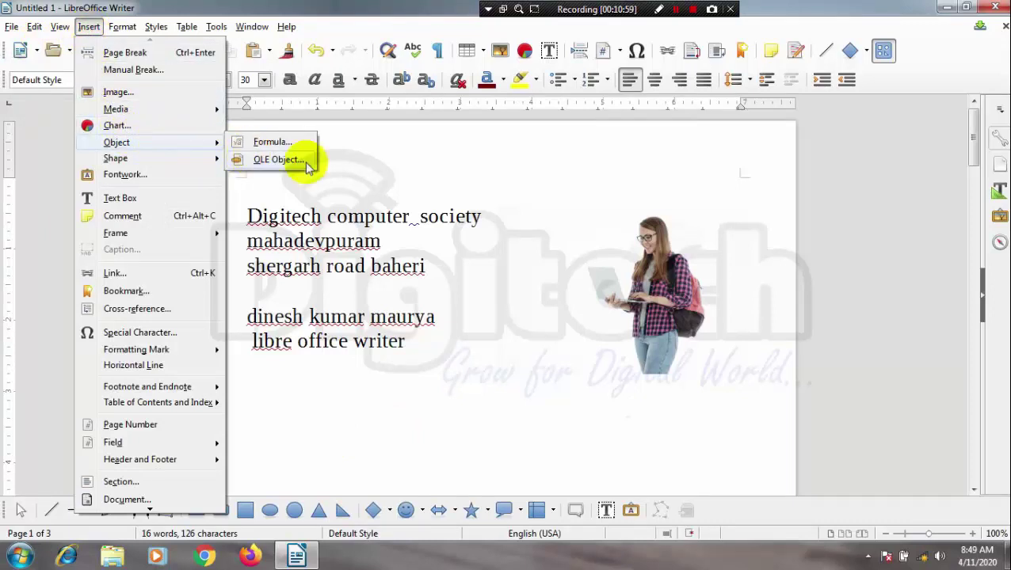
left_click(602, 361)
left_click(642, 331)
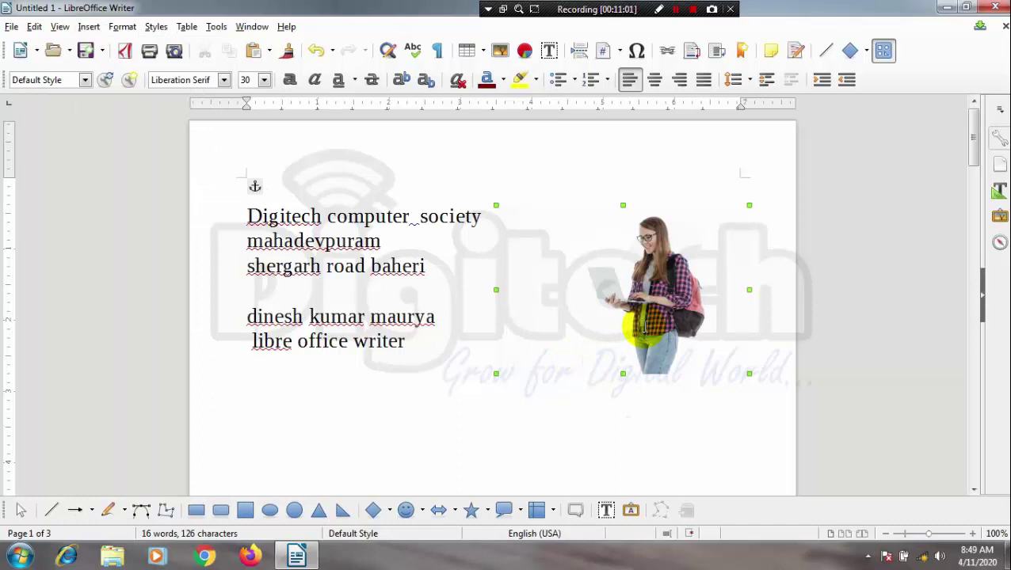
key("Delete")
key("ctrl+a")
key("Delete")
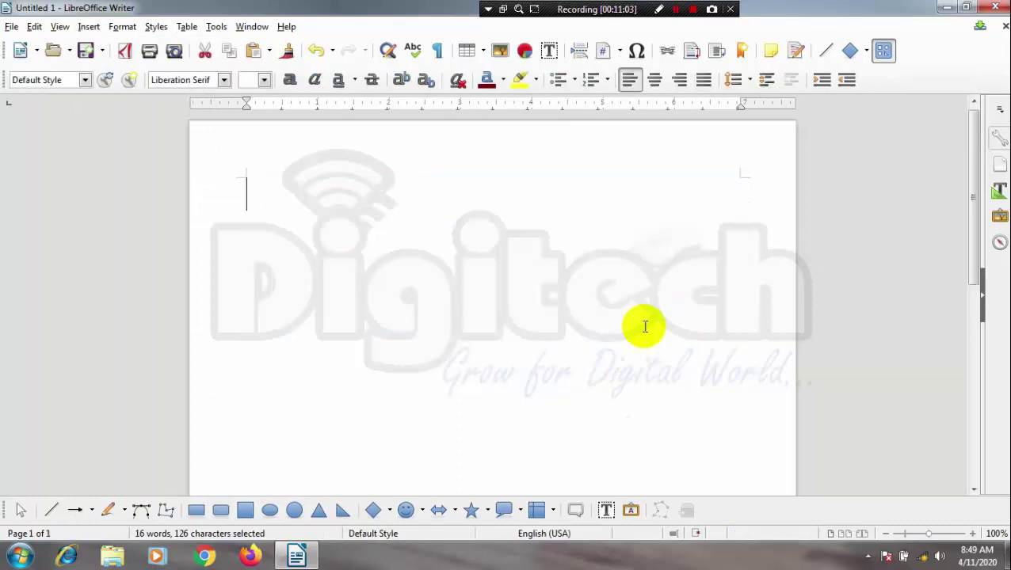
- Insert a formula using the less-than relation from Relations, completing it as 5 < 10
left_click(89, 27)
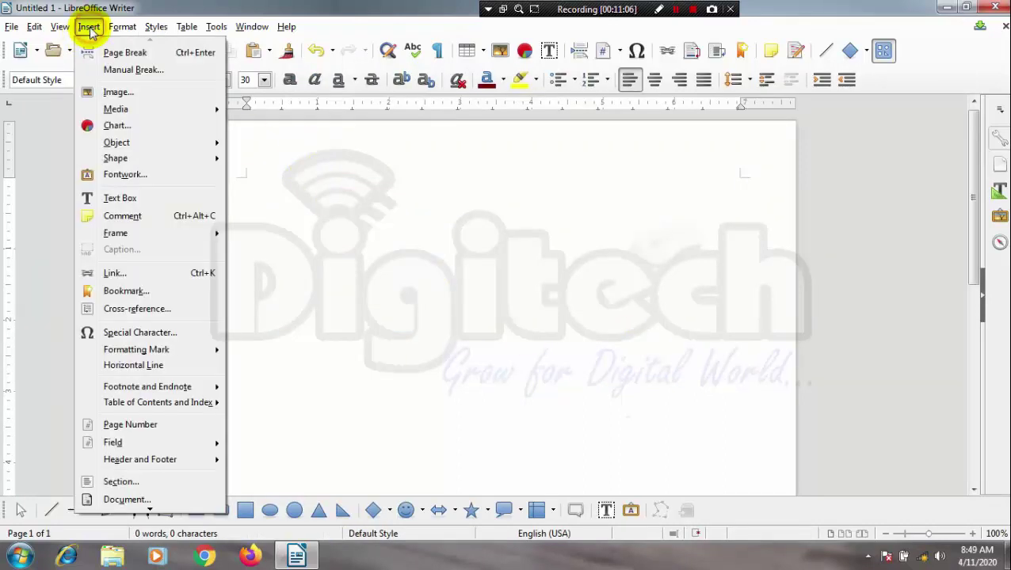
mouse_move(176, 153)
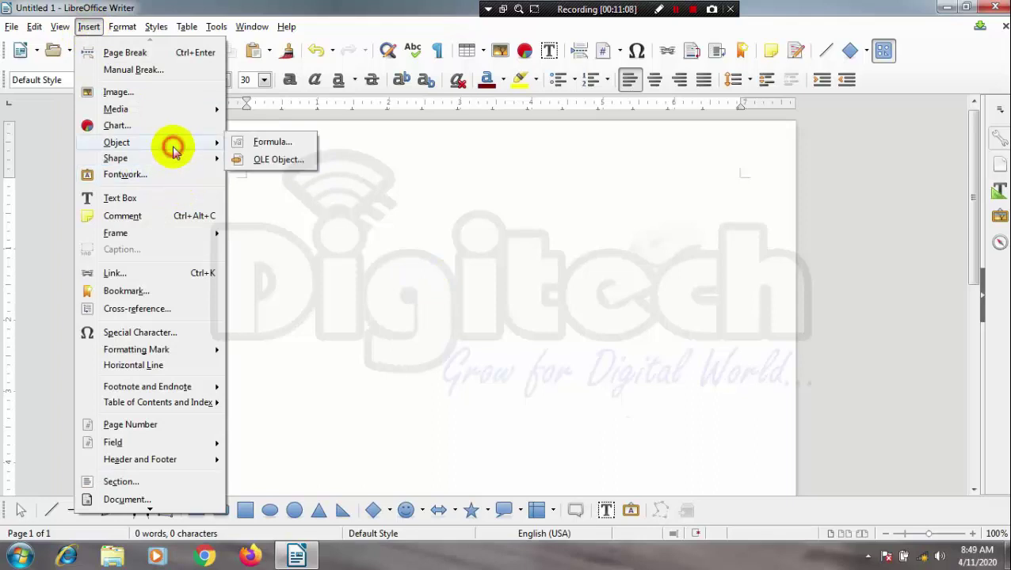
left_click(270, 142)
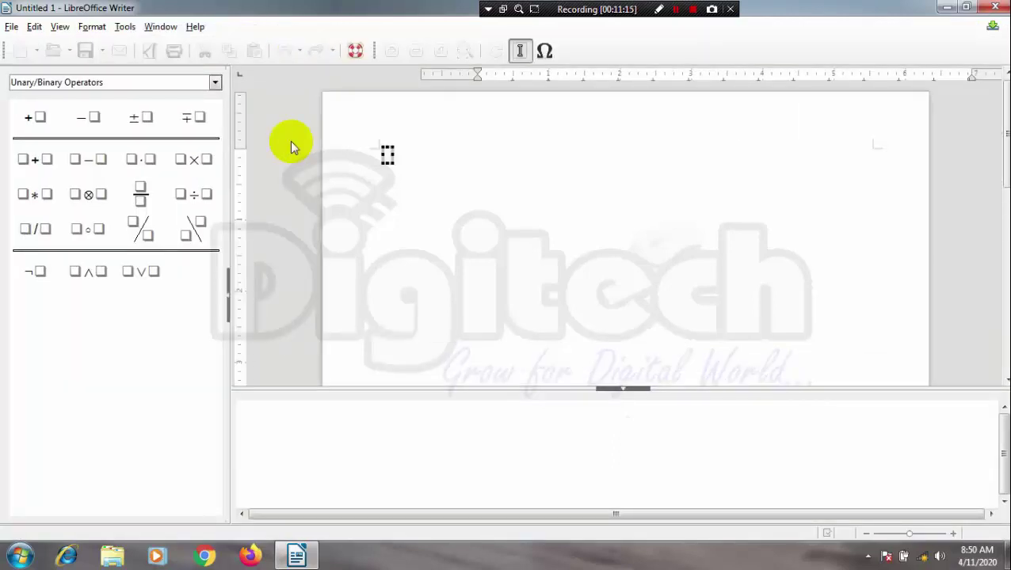
left_click(216, 84)
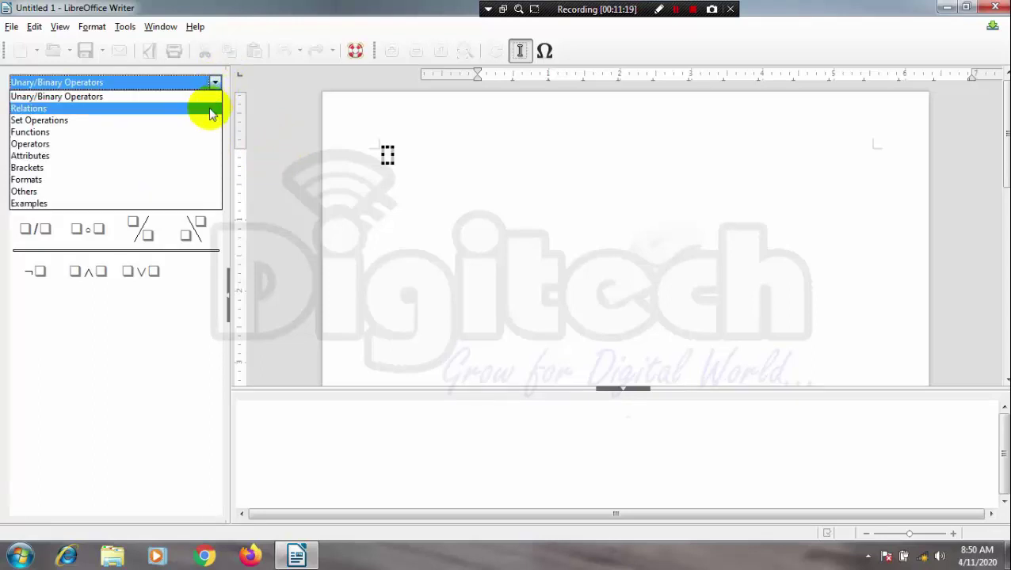
left_click(210, 108)
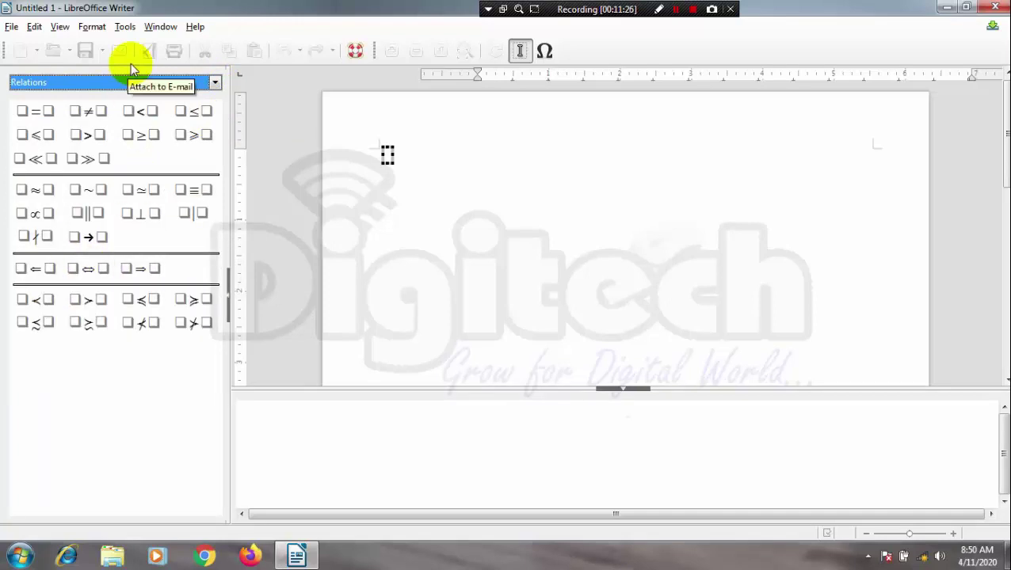
left_click(135, 110)
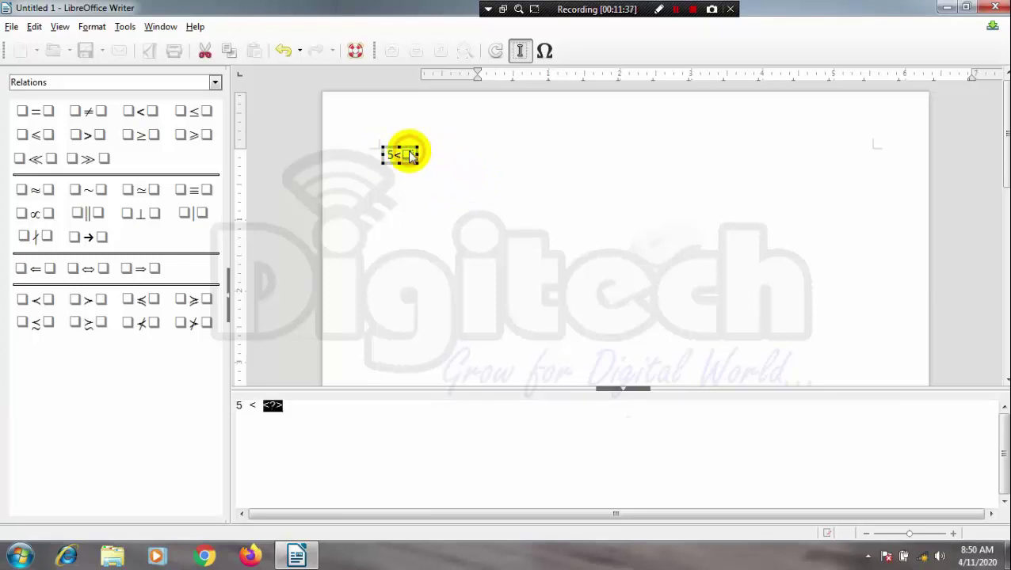
type("10")
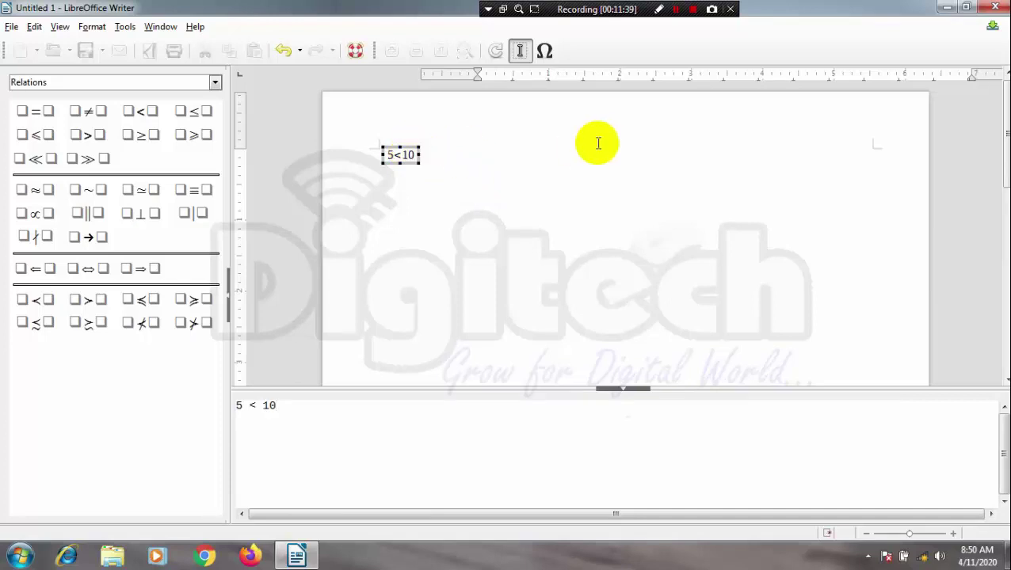
left_click(603, 142)
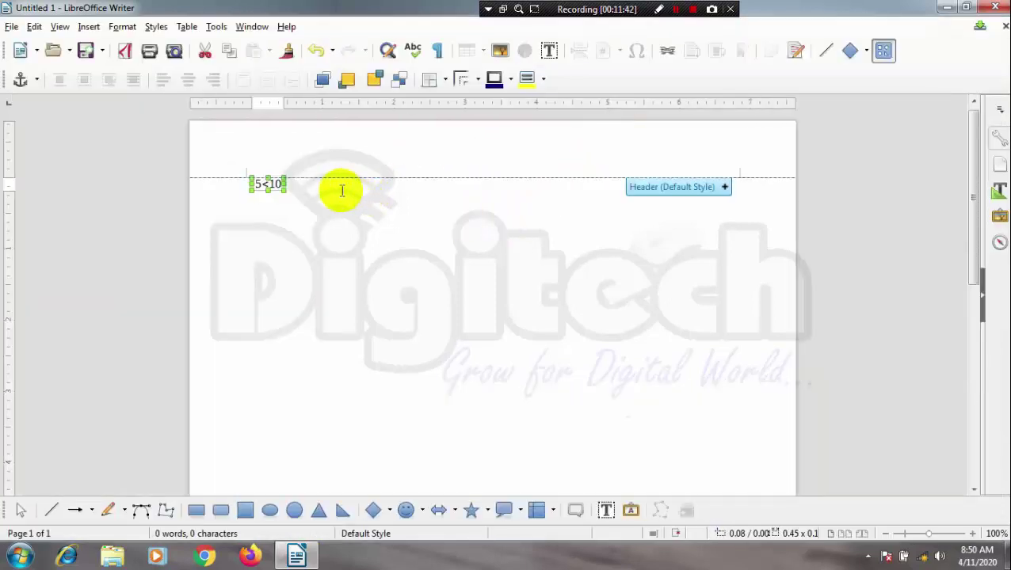
- Add a second formula with the sine function from Functions, reading sin(30)
left_click(327, 278)
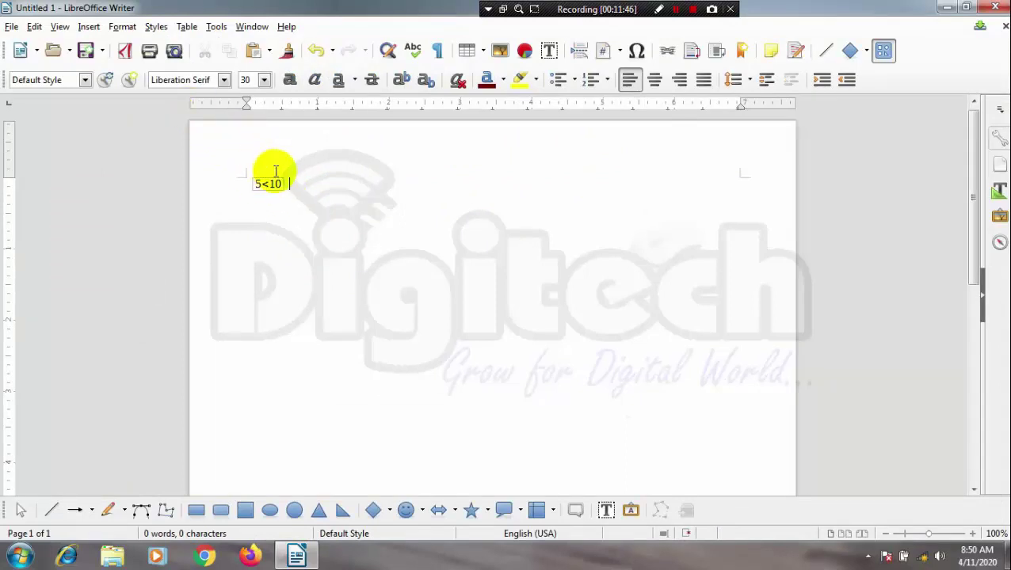
left_click(87, 27)
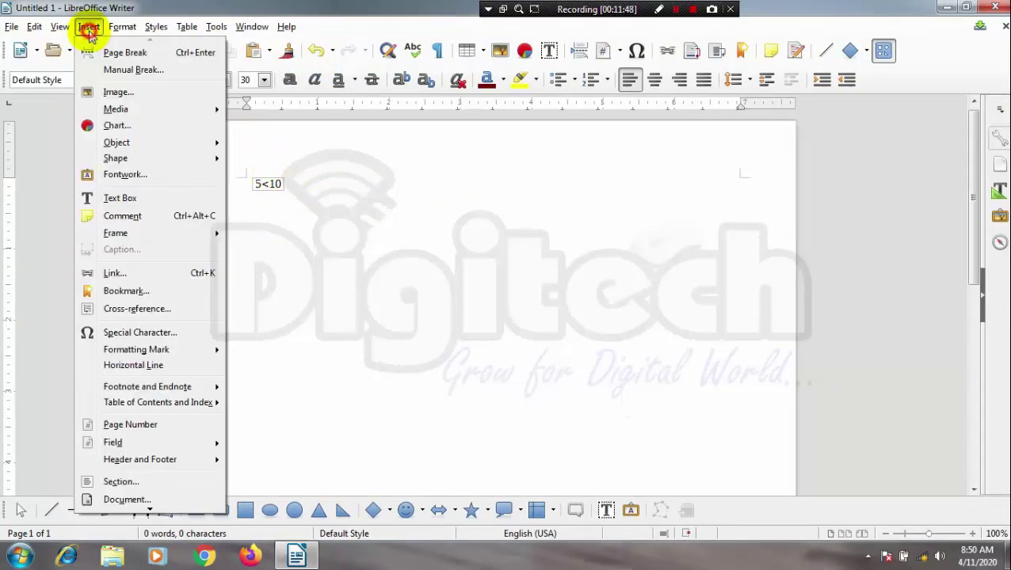
mouse_move(159, 146)
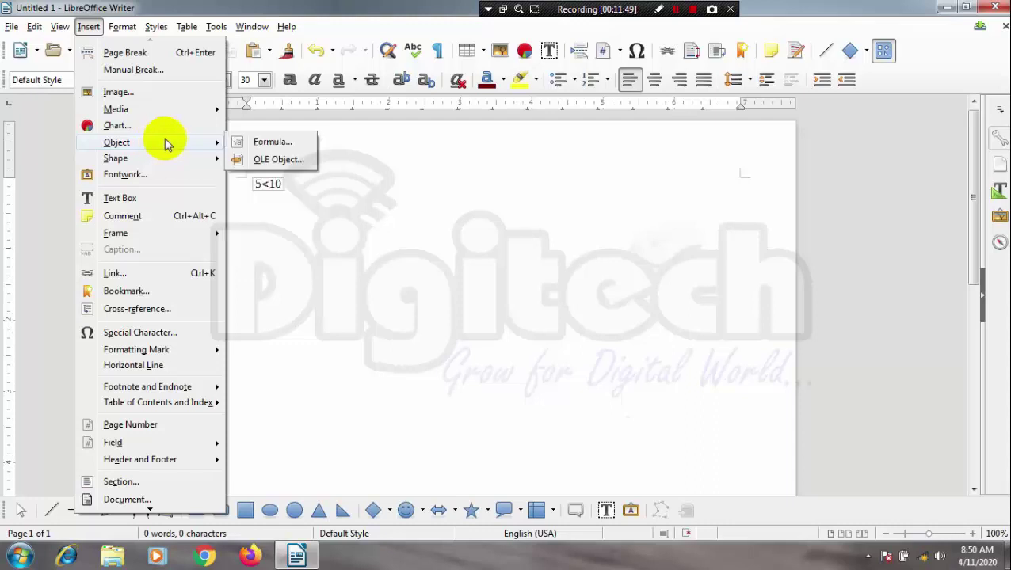
left_click(248, 140)
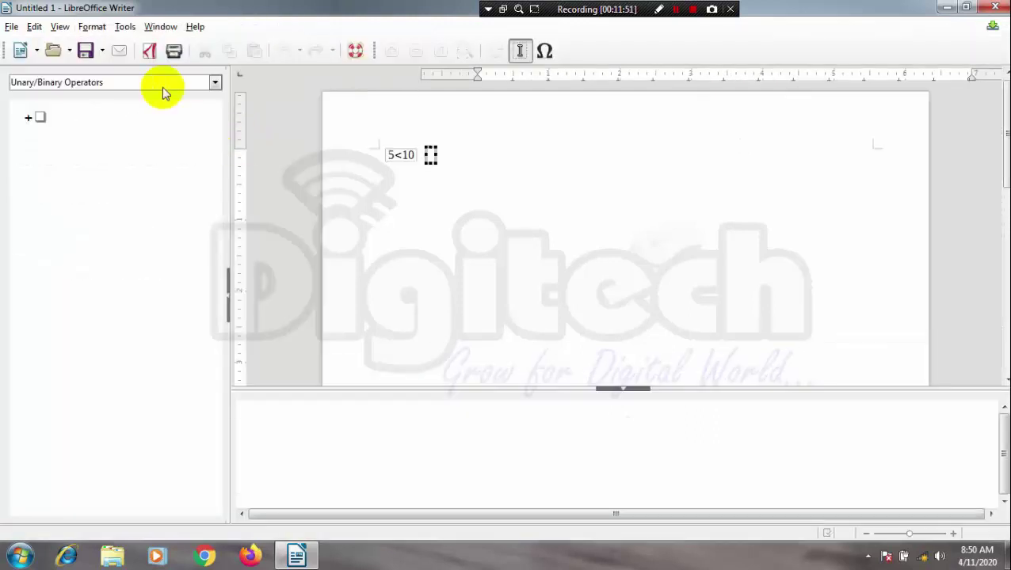
left_click(215, 83)
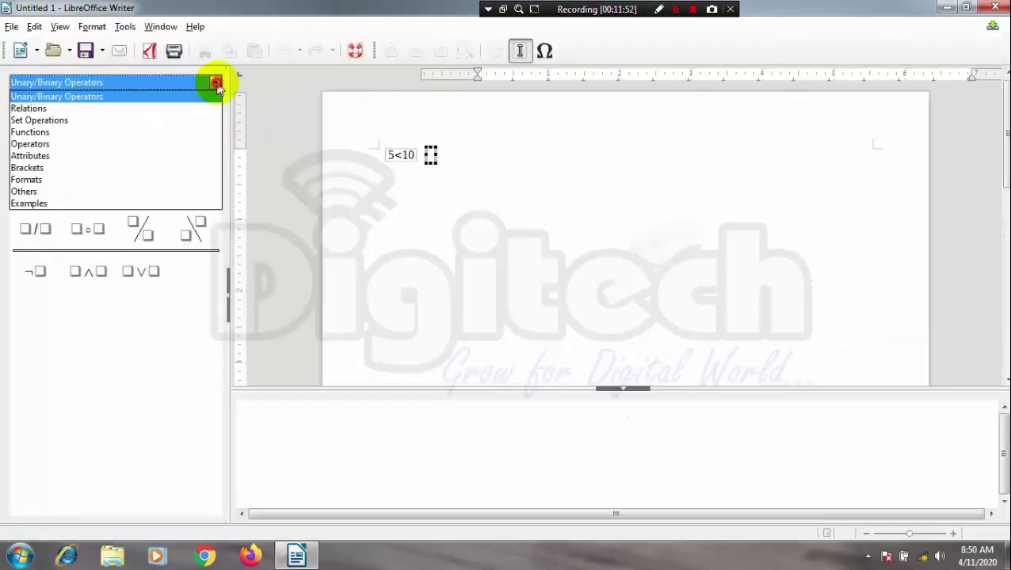
left_click(191, 131)
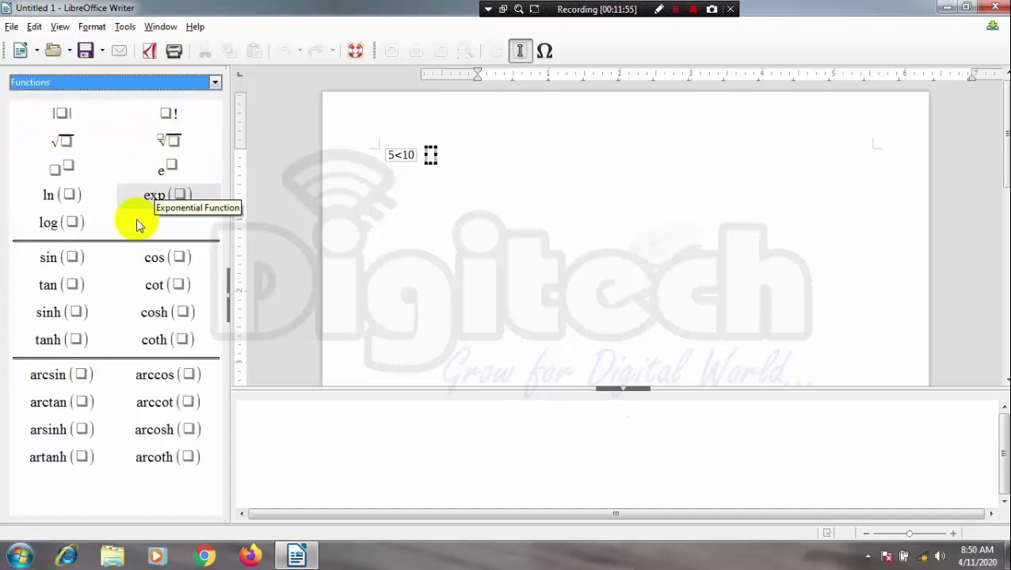
left_click(67, 257)
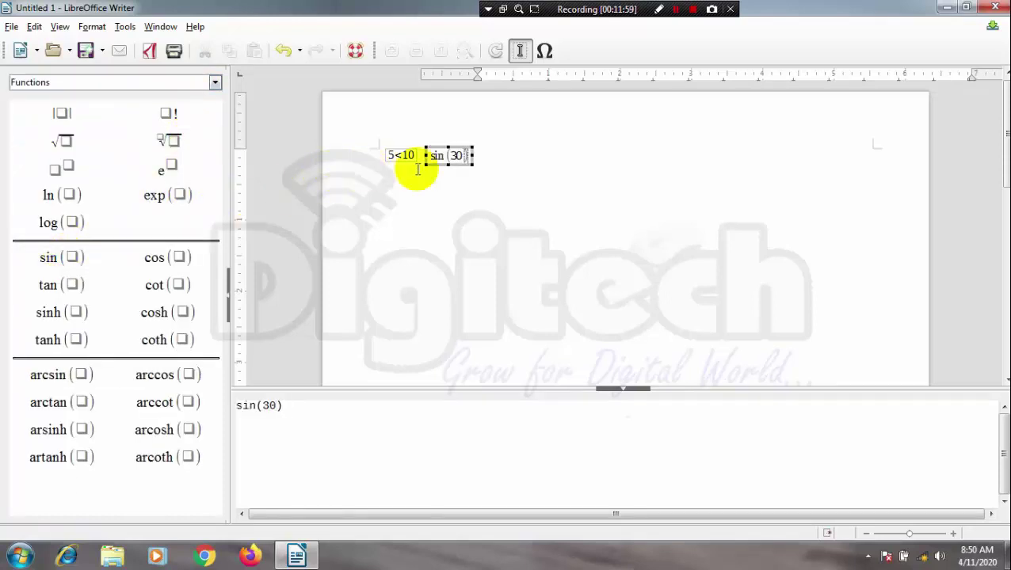
left_click(578, 173)
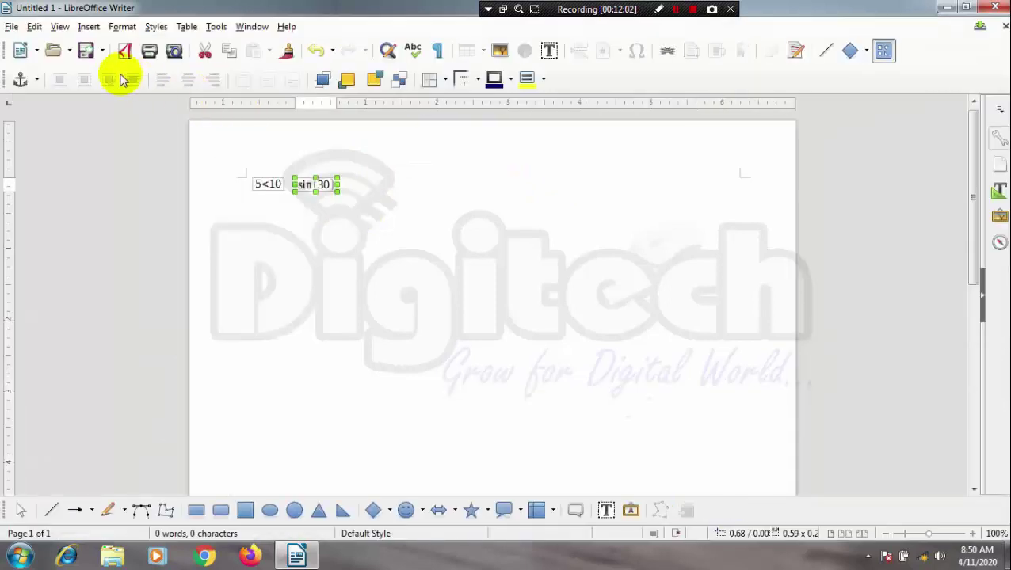
- Add a third formula using the Formats Power element, giving 4²
left_click(87, 26)
mouse_move(157, 145)
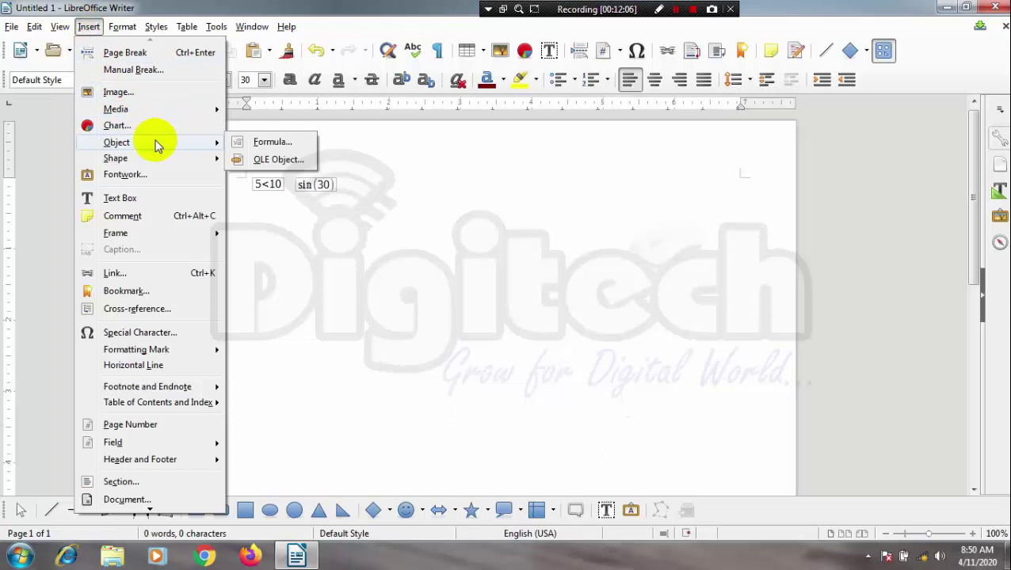
left_click(259, 142)
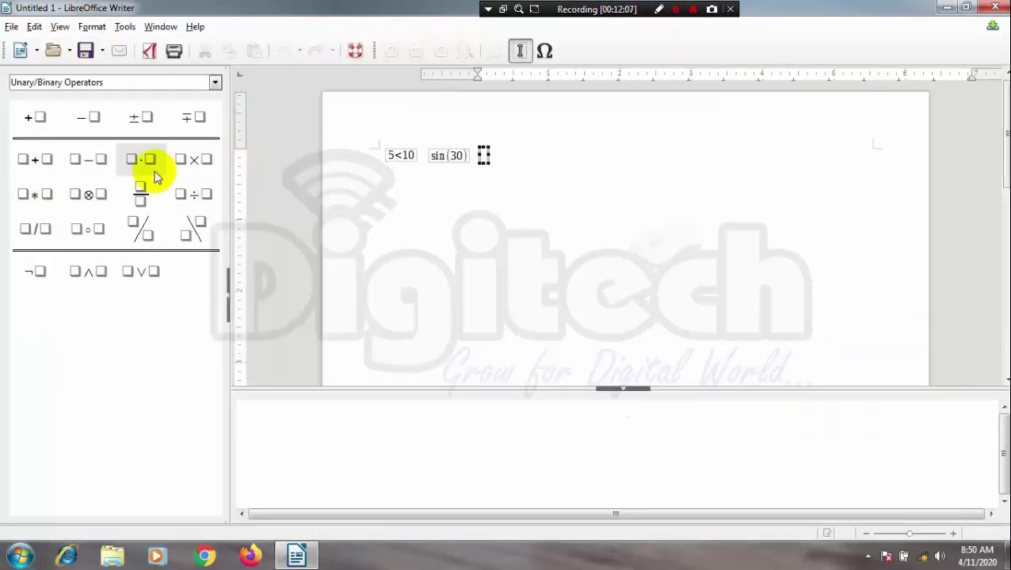
left_click(97, 82)
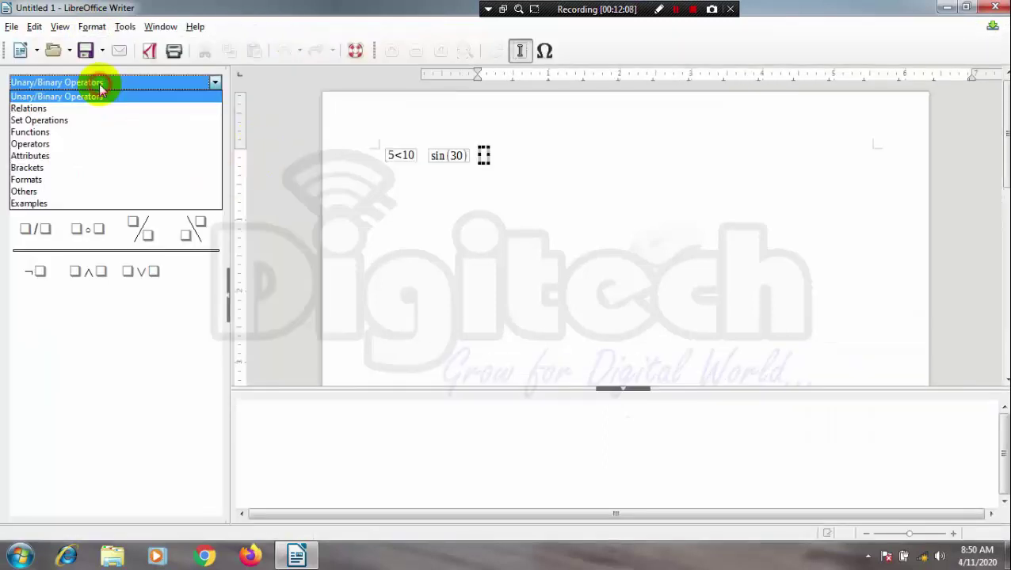
left_click(113, 182)
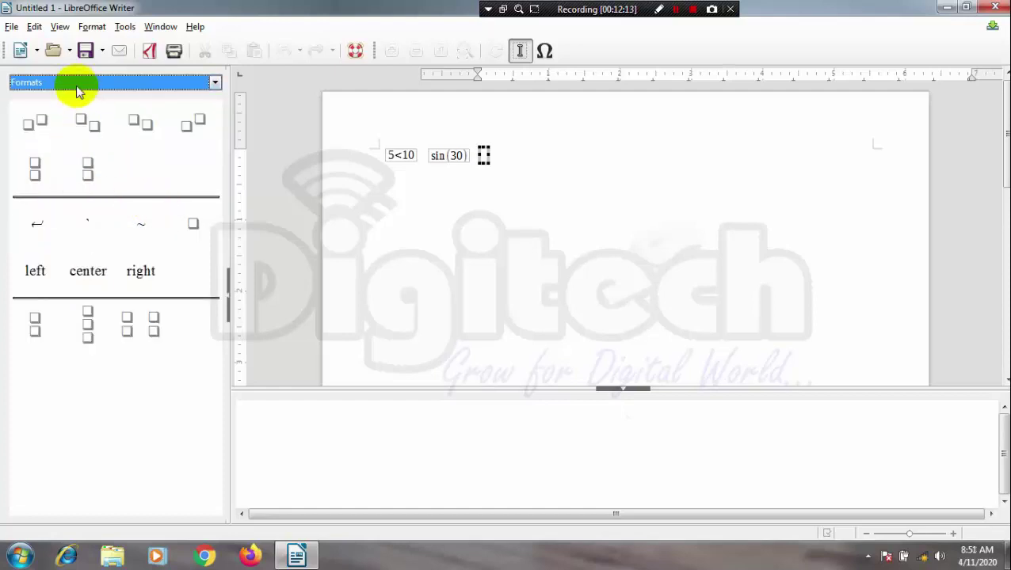
left_click(40, 123)
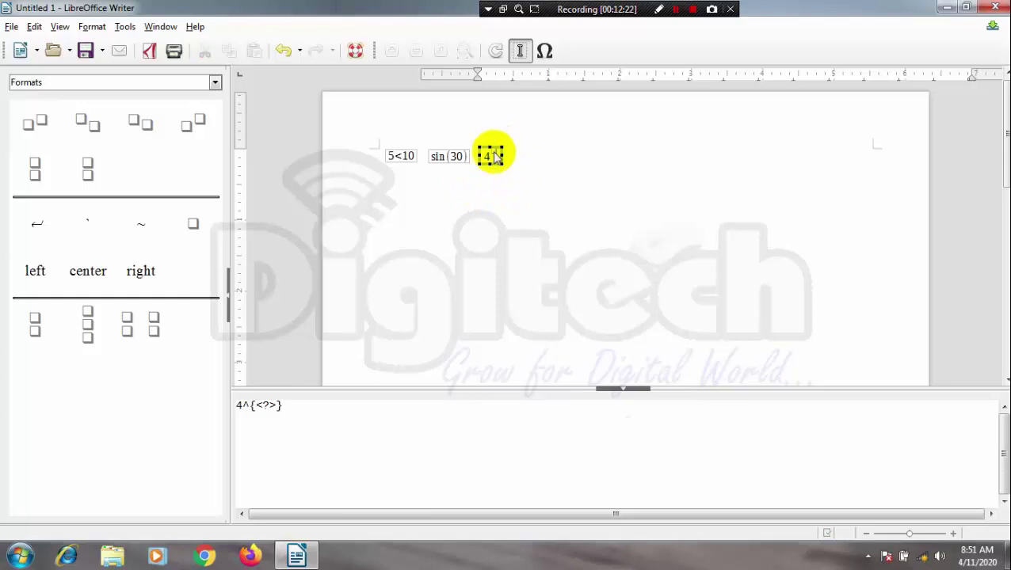
type("2")
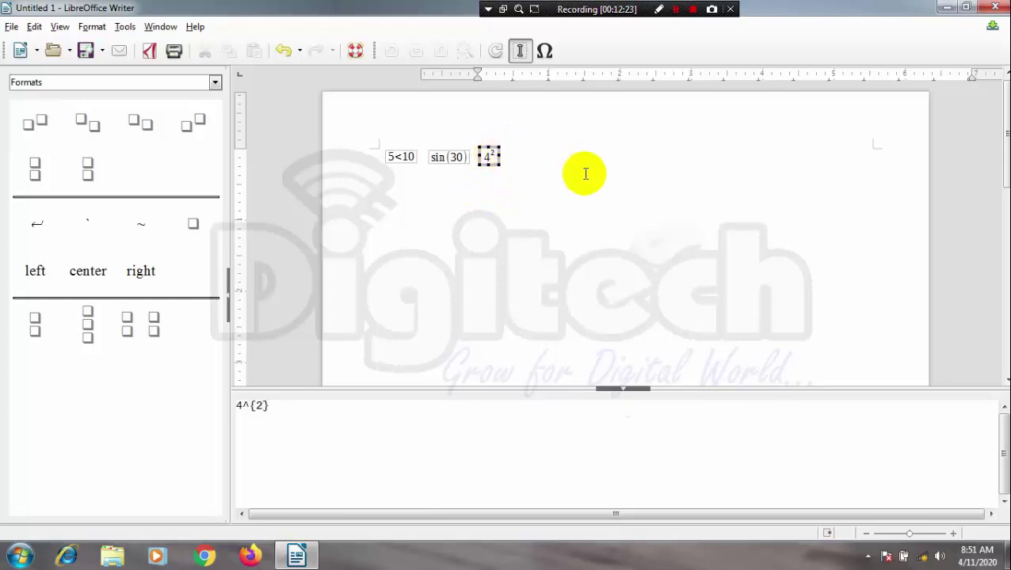
left_click(584, 172)
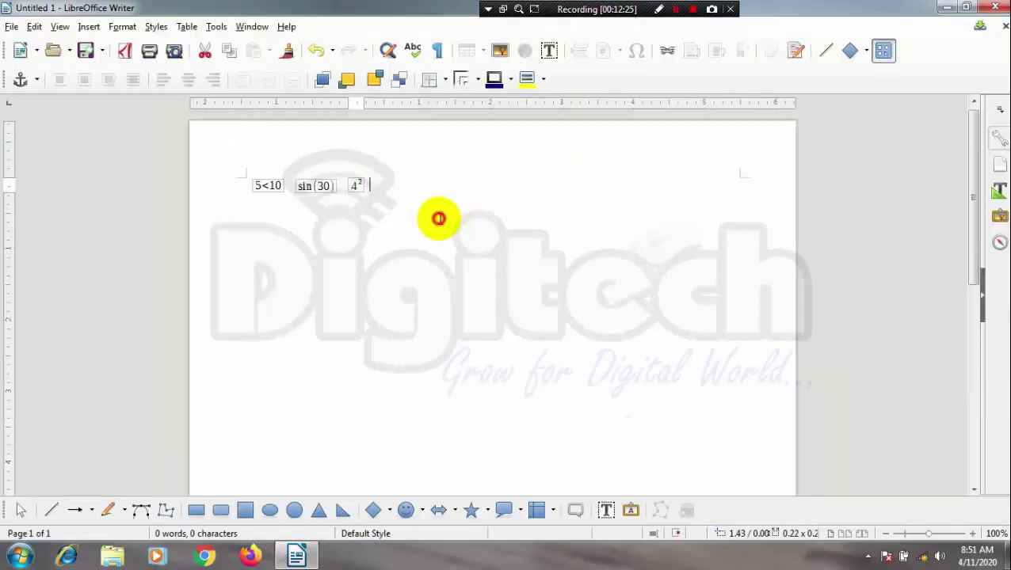
- Insert a fourth formula object and display the Set Operations elements
left_click(440, 218)
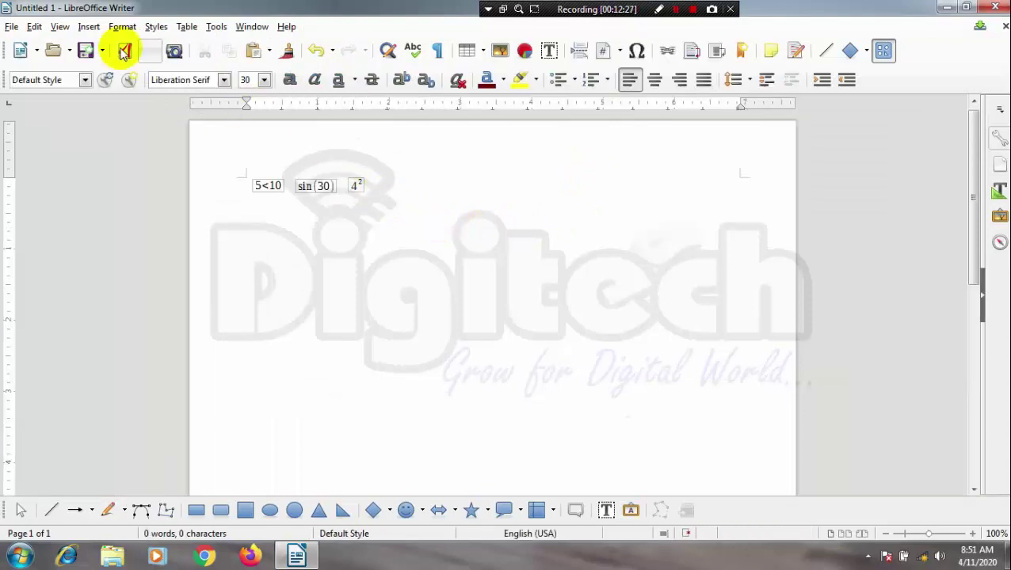
left_click(87, 26)
mouse_move(163, 158)
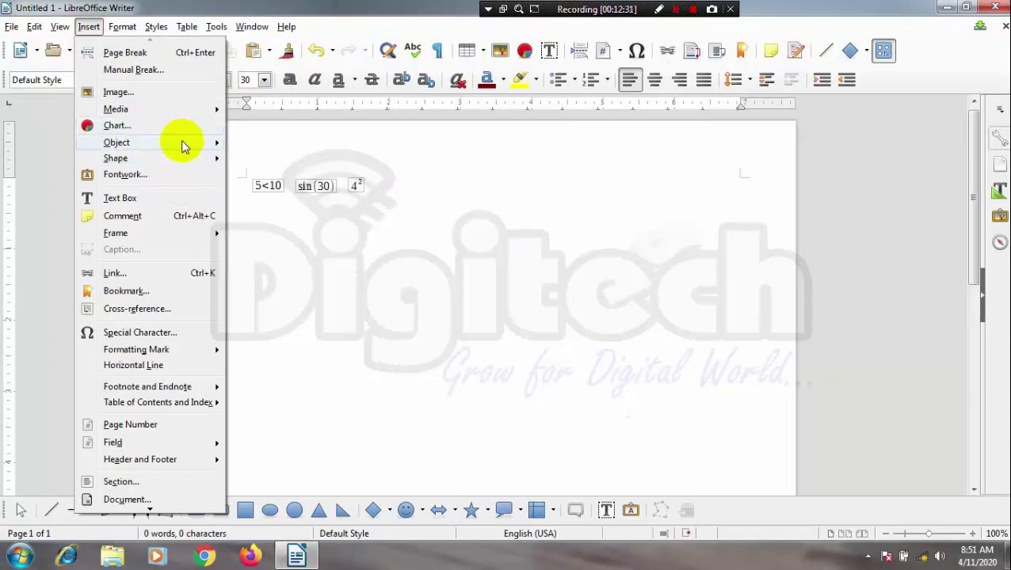
left_click(252, 142)
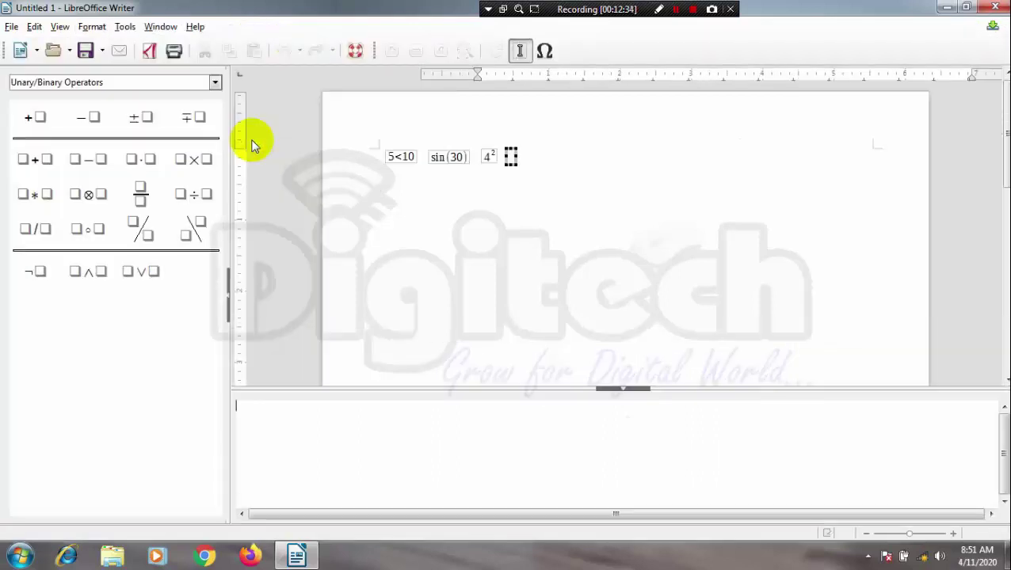
left_click(214, 82)
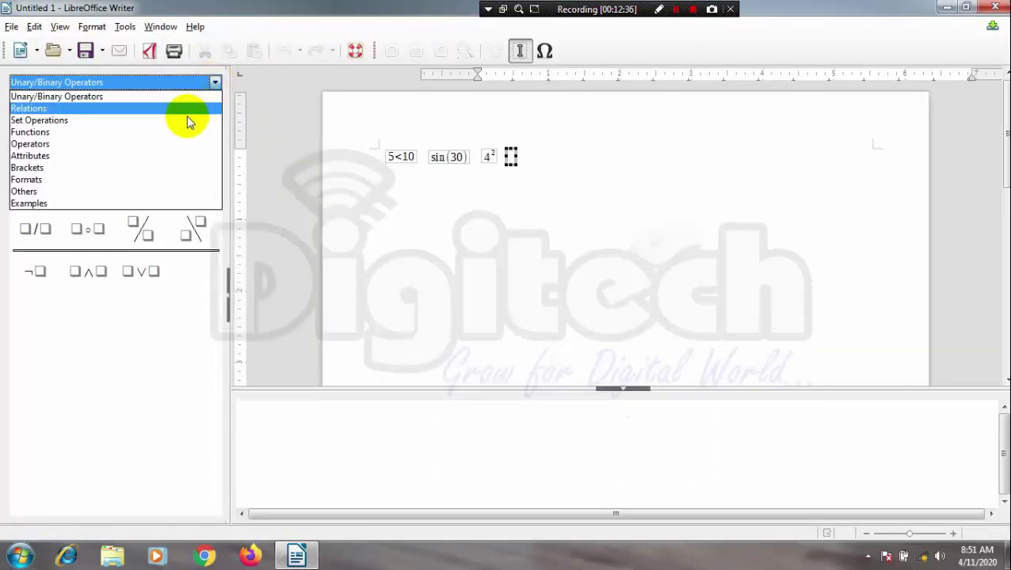
left_click(183, 121)
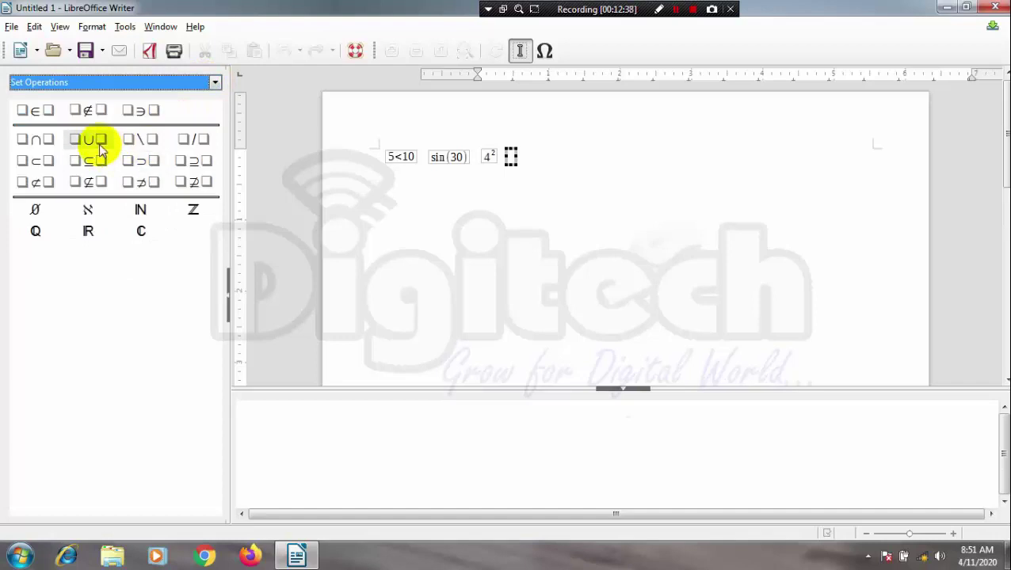
- Browse the Functions, Operators and Attributes element categories
left_click(218, 83)
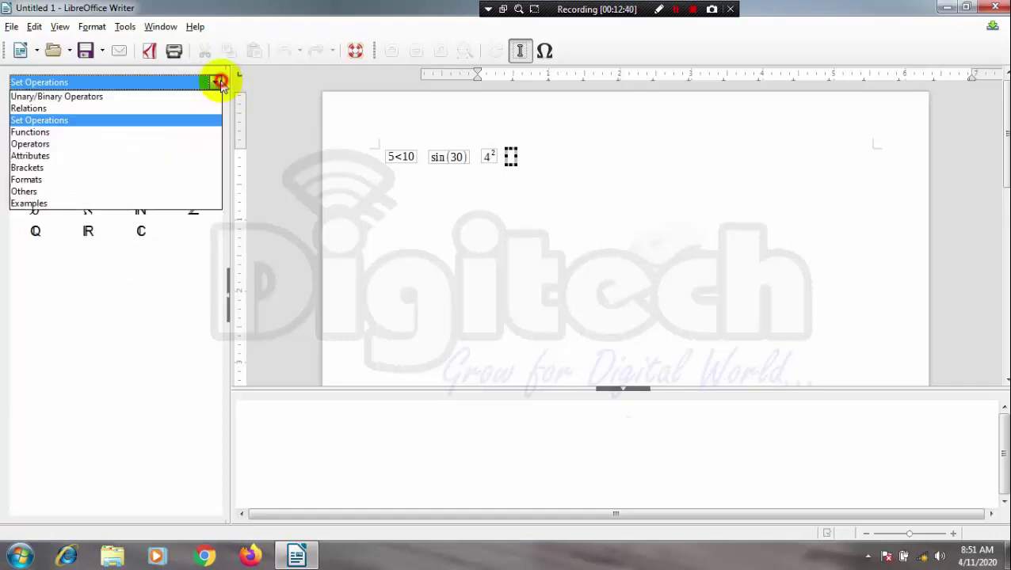
left_click(189, 132)
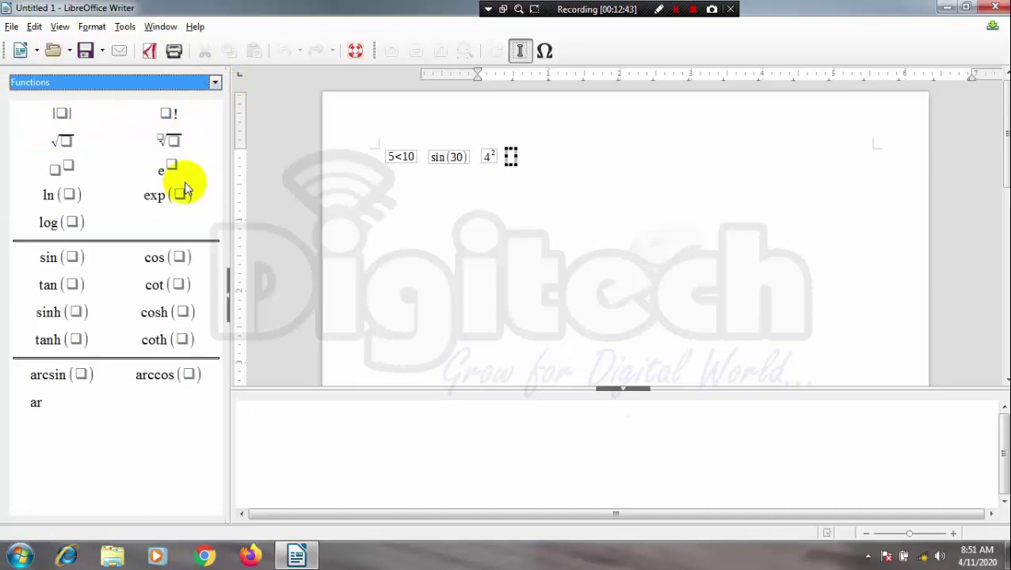
left_click(214, 82)
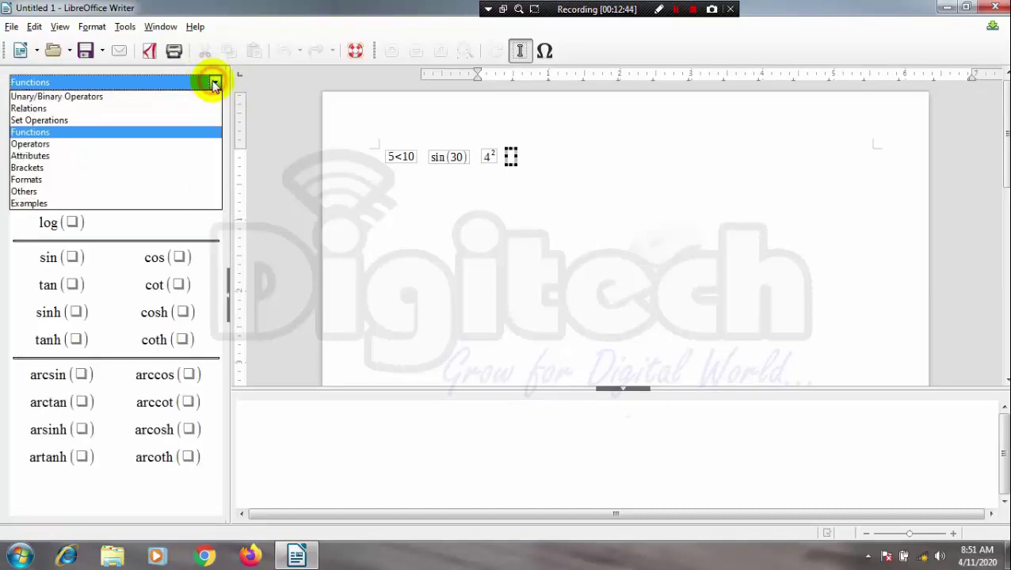
left_click(206, 142)
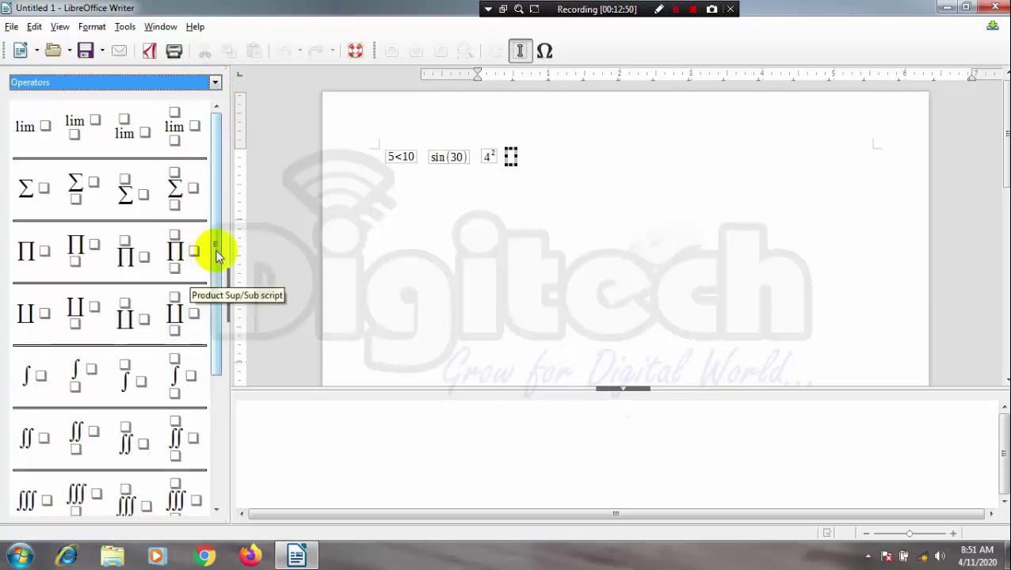
mouse_move(217, 249)
left_mouse_down()
mouse_move(227, 373)
mouse_move(210, 165)
left_mouse_up()
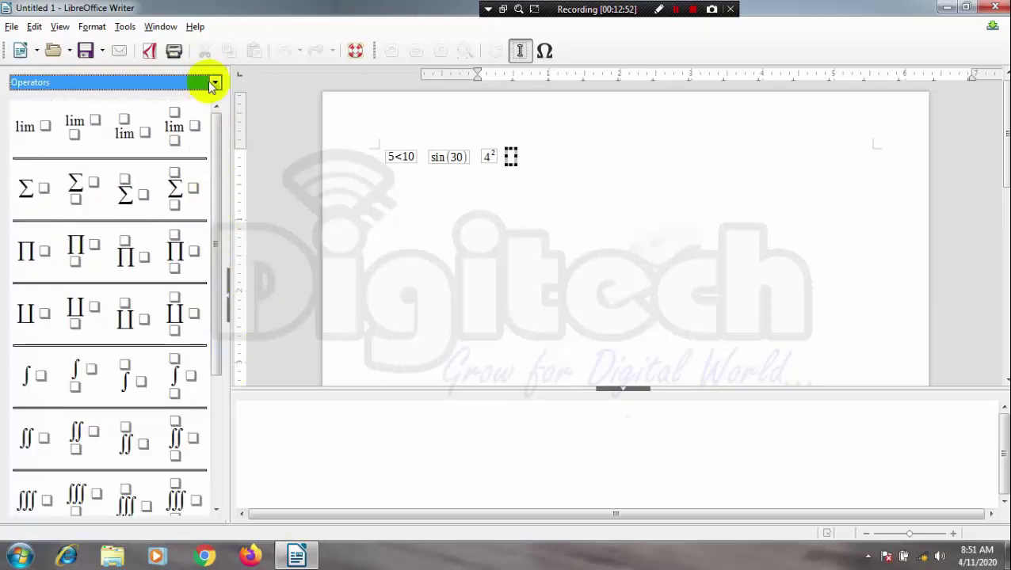
left_click(213, 82)
left_click(208, 156)
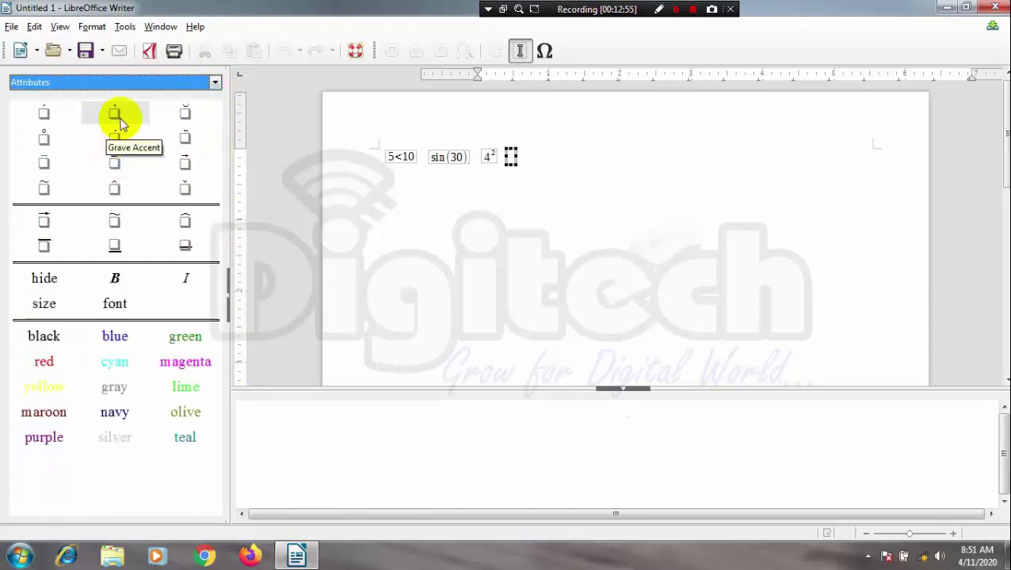
- Show Brackets, Formats and Others, ending on Examples with formulas like E=mc²
left_click(215, 82)
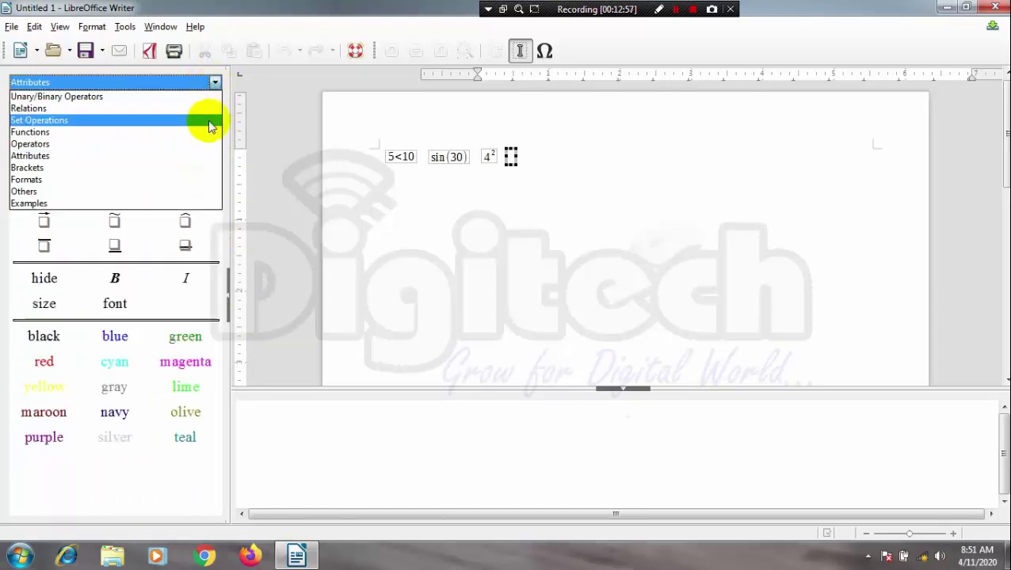
left_click(196, 168)
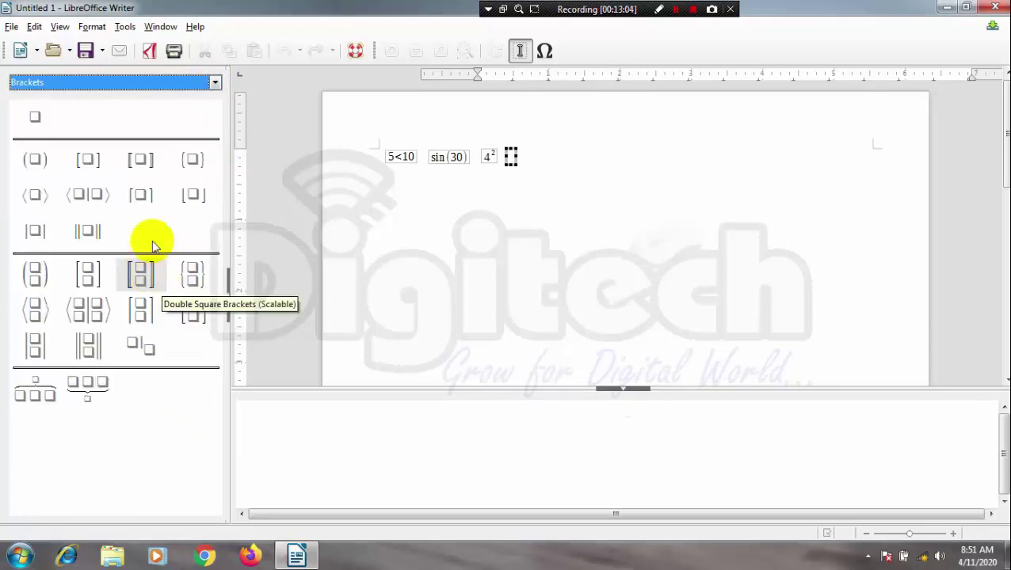
left_click(216, 84)
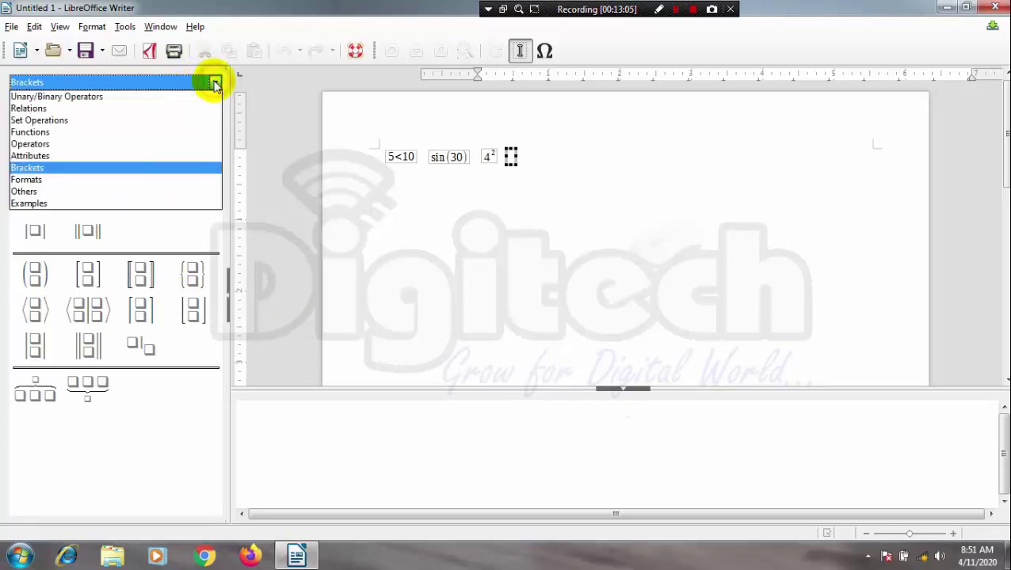
left_click(204, 183)
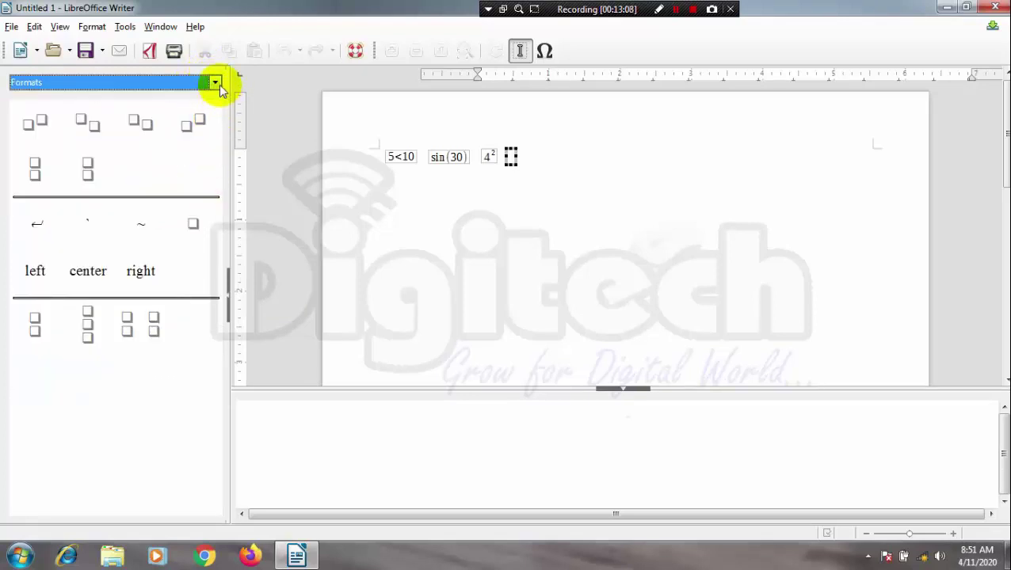
left_click(216, 82)
left_click(199, 191)
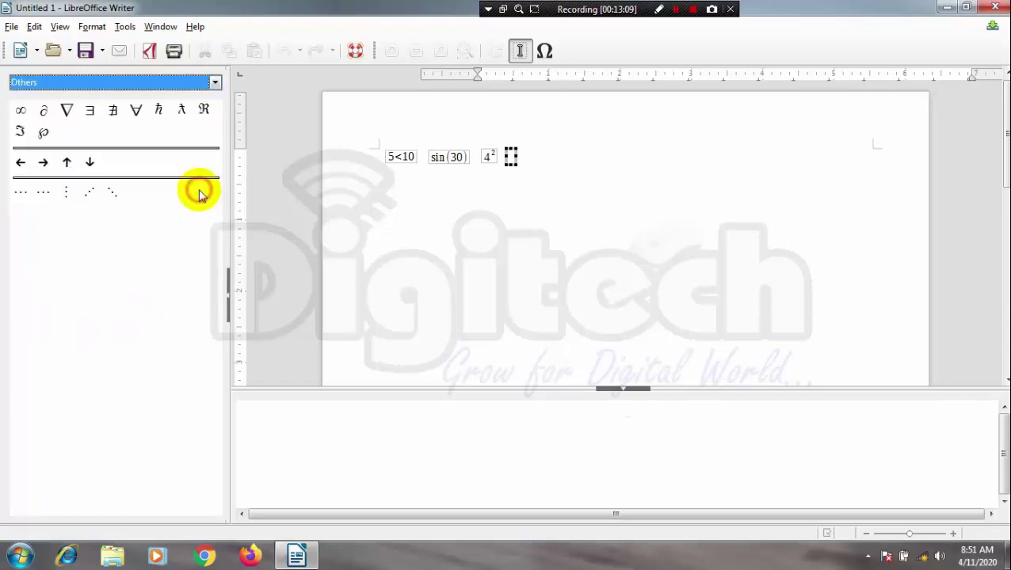
left_click(215, 83)
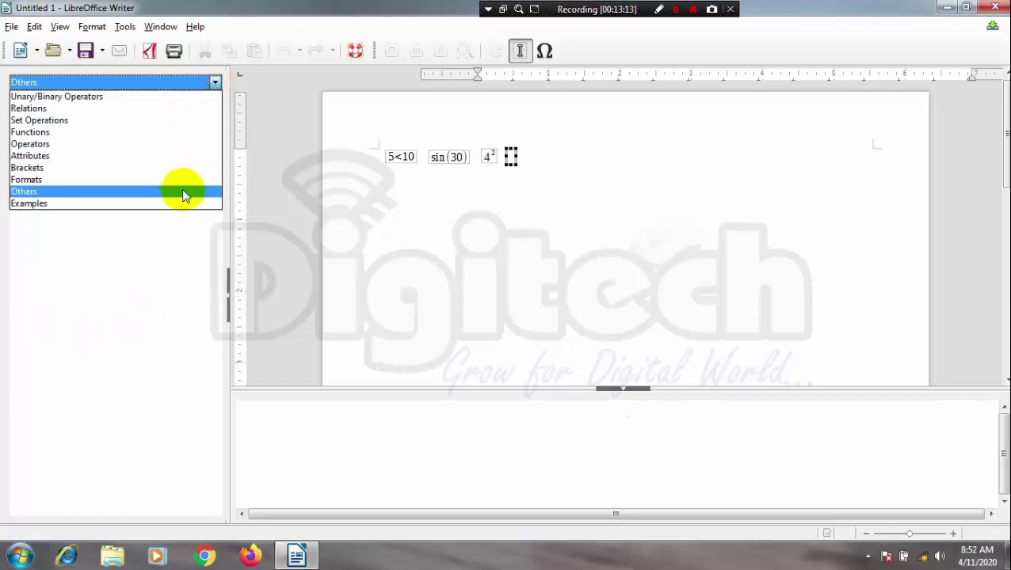
left_click(187, 202)
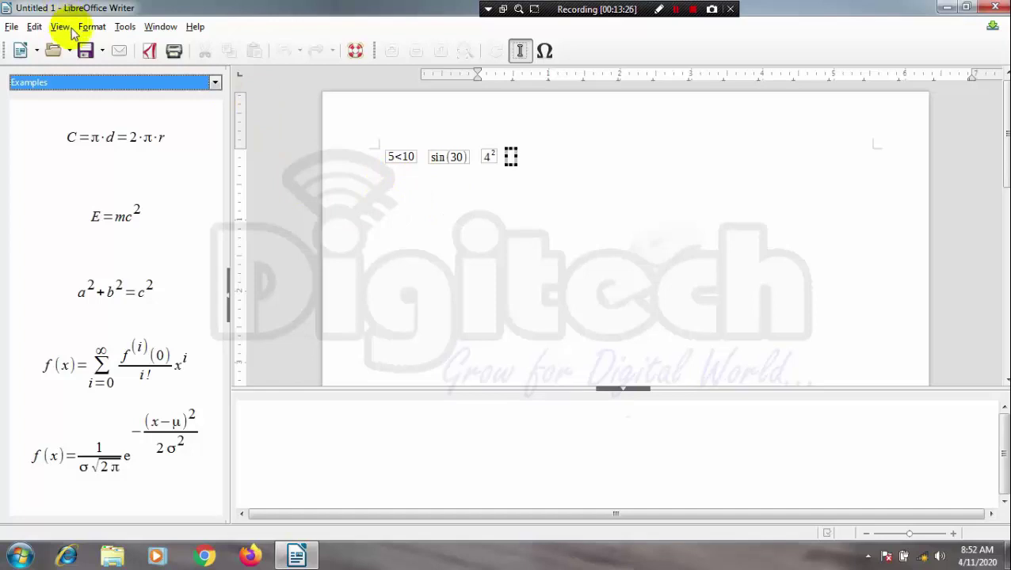
- Delete the 5<10, sin(30) and 4² formulas to blank the page, and show Insert's Object choices
left_click(522, 259)
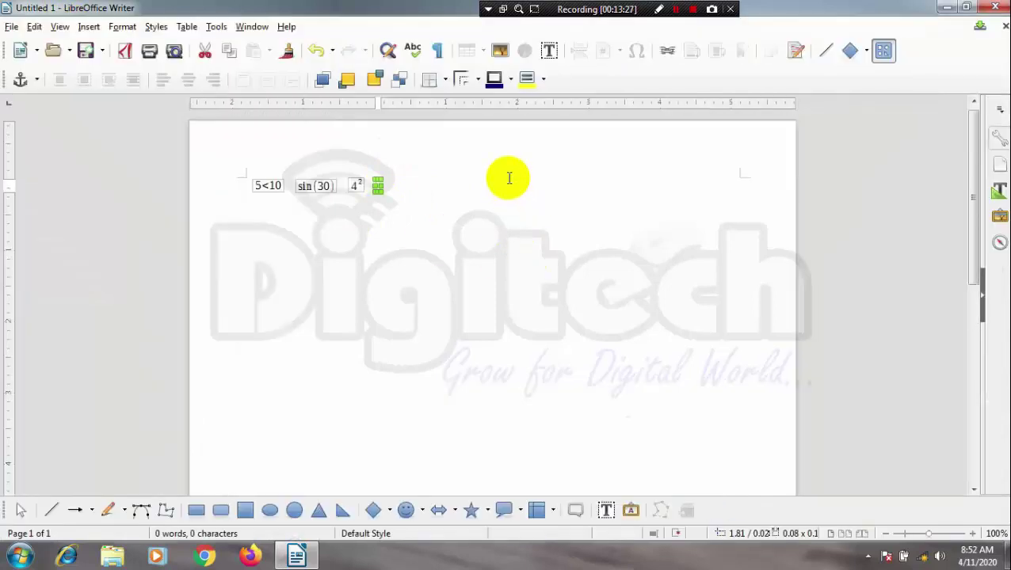
left_click(475, 190)
key("shift+Left")
key("shift+Left")
key("Delete")
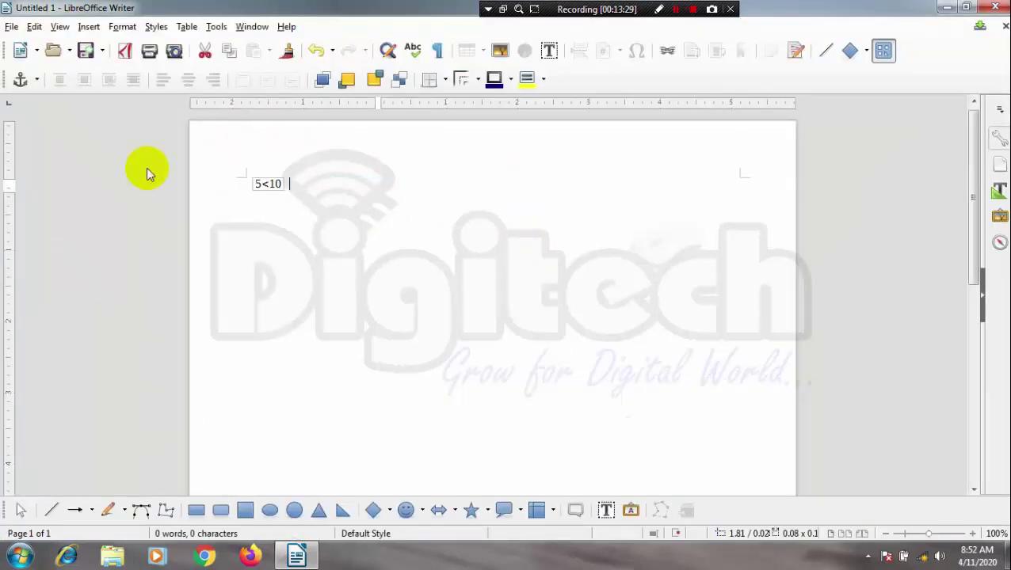
left_click(286, 208)
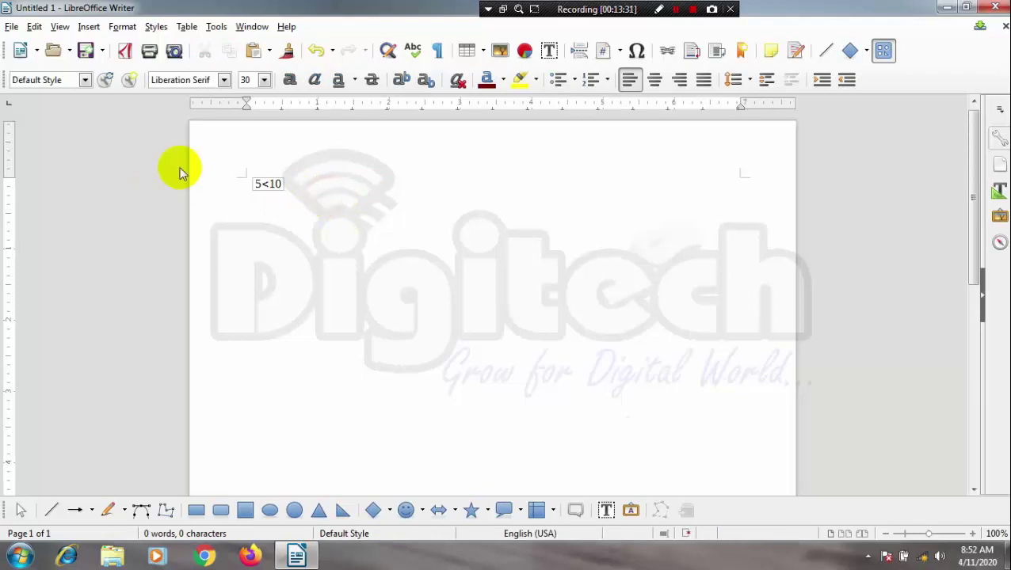
key("BackSpace")
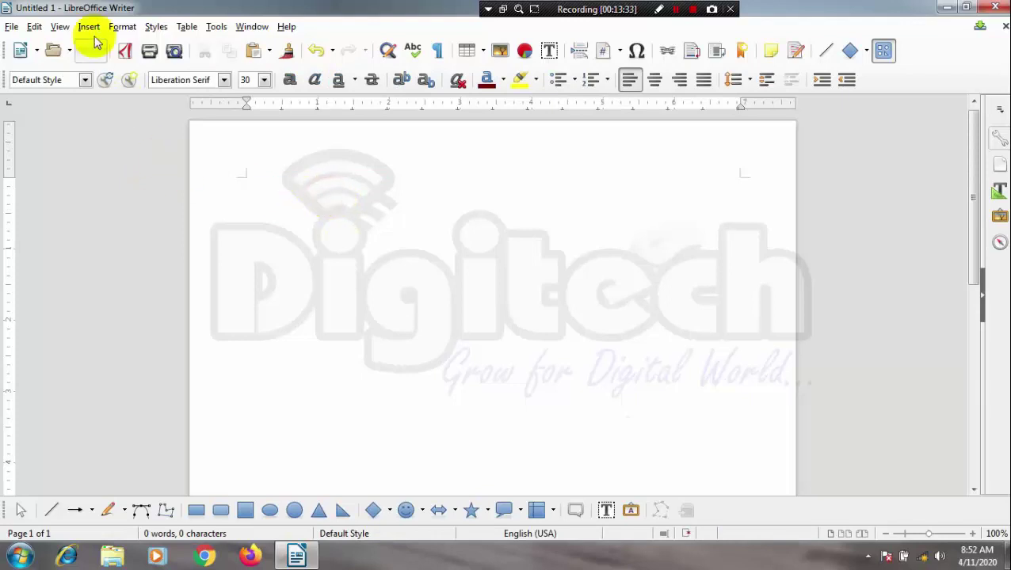
left_click(88, 26)
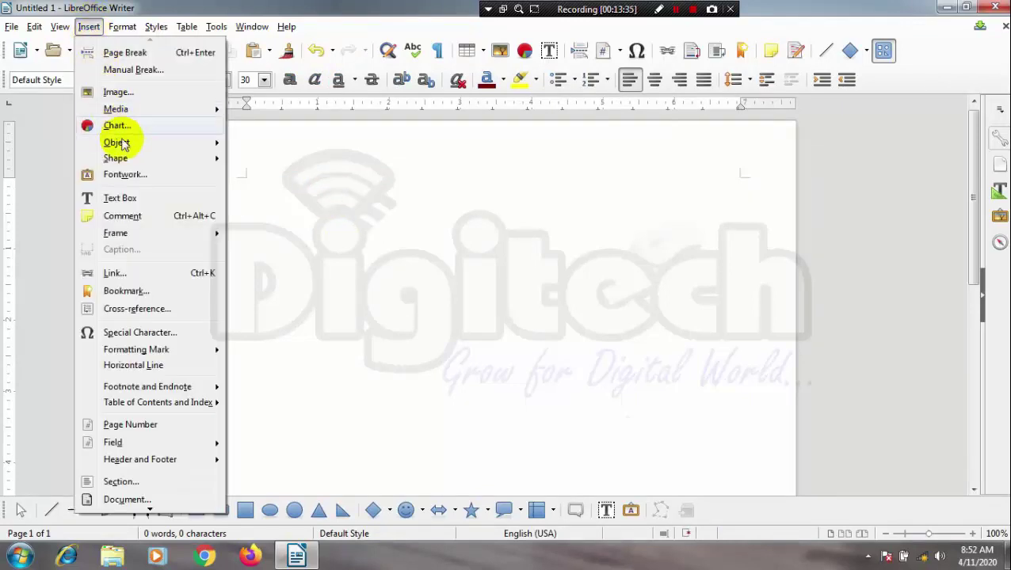
mouse_move(139, 147)
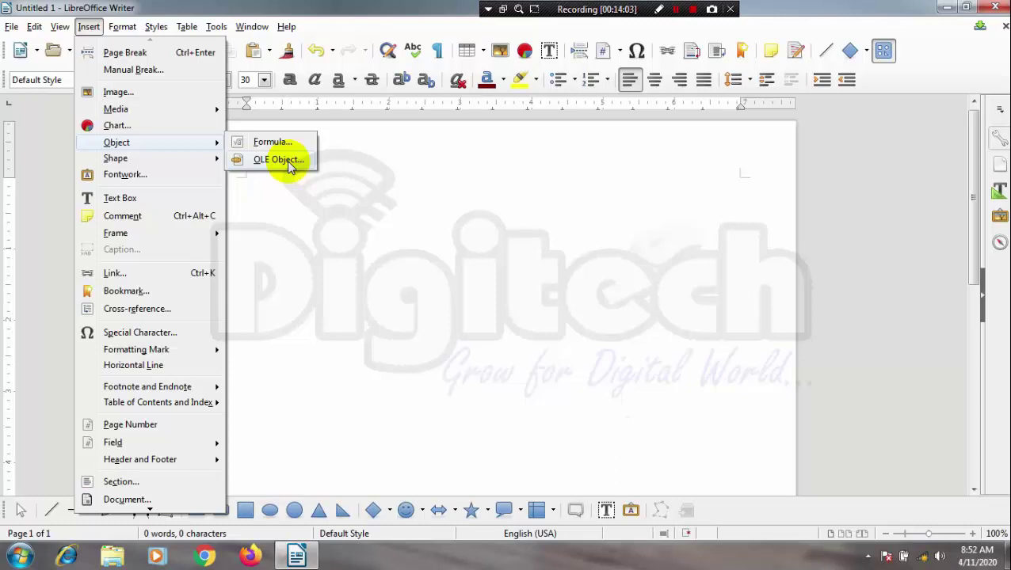
- Embed a new LibreOffice Spreadsheet OLE object using Create new
left_click(289, 164)
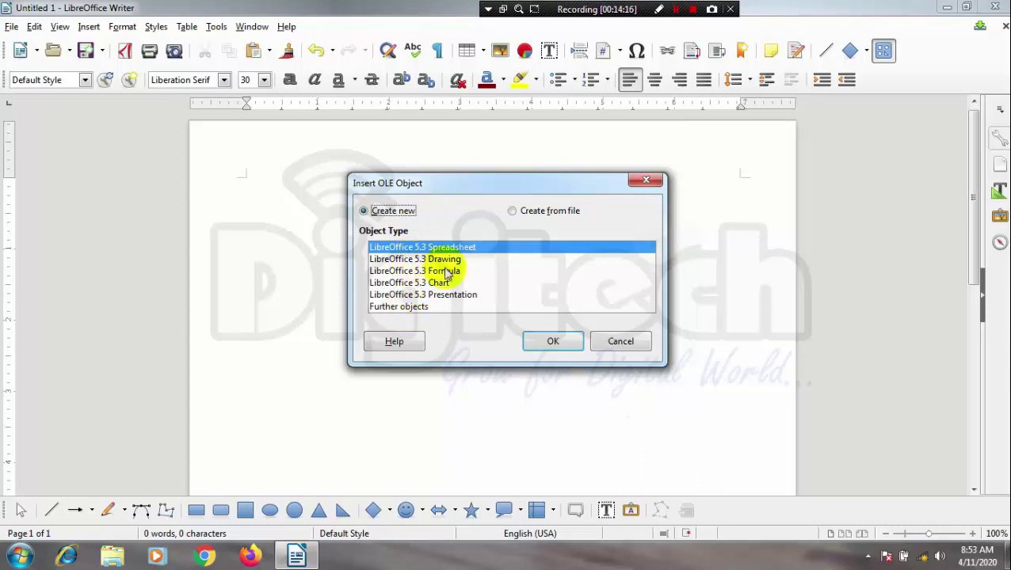
left_click(553, 352)
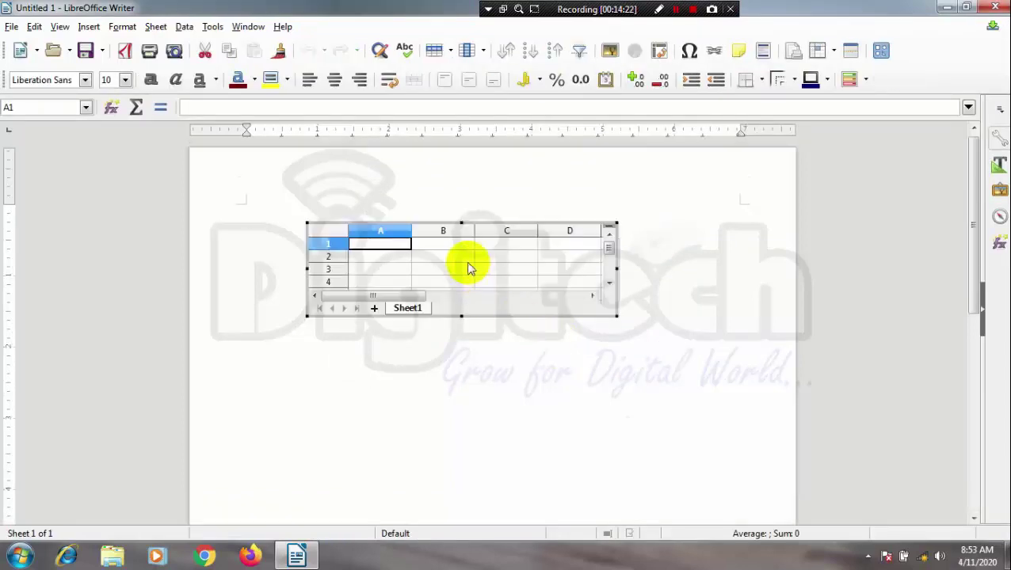
- Enlarge the embedded spreadsheet and enter 3, 5, 6, 2, 6 in B2:B6
left_click_drag(616, 316, 576, 398)
left_click(421, 256)
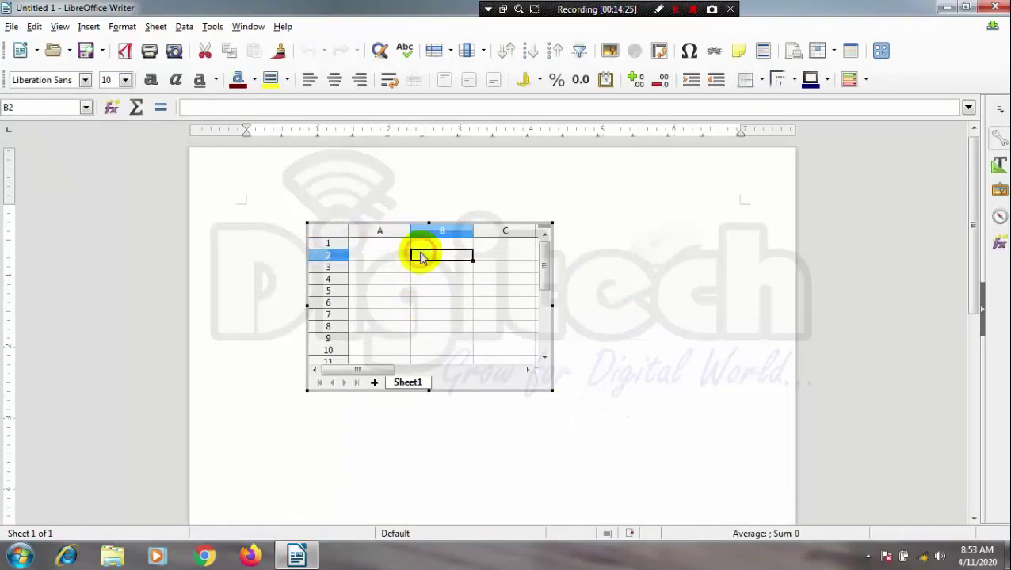
type("3")
key("Return")
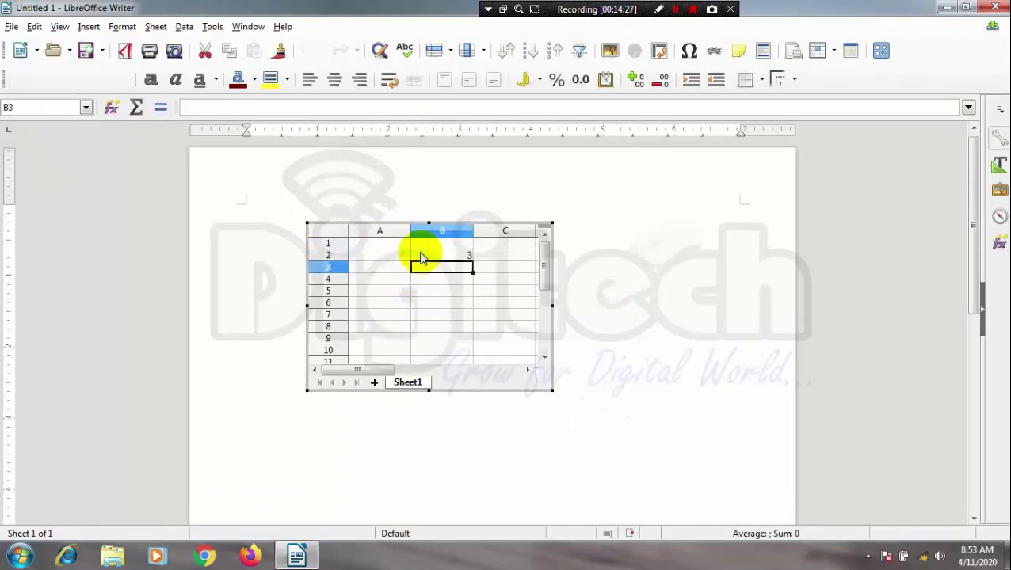
type("5")
key("Return")
type("6")
key("Return")
type("2")
key("Return")
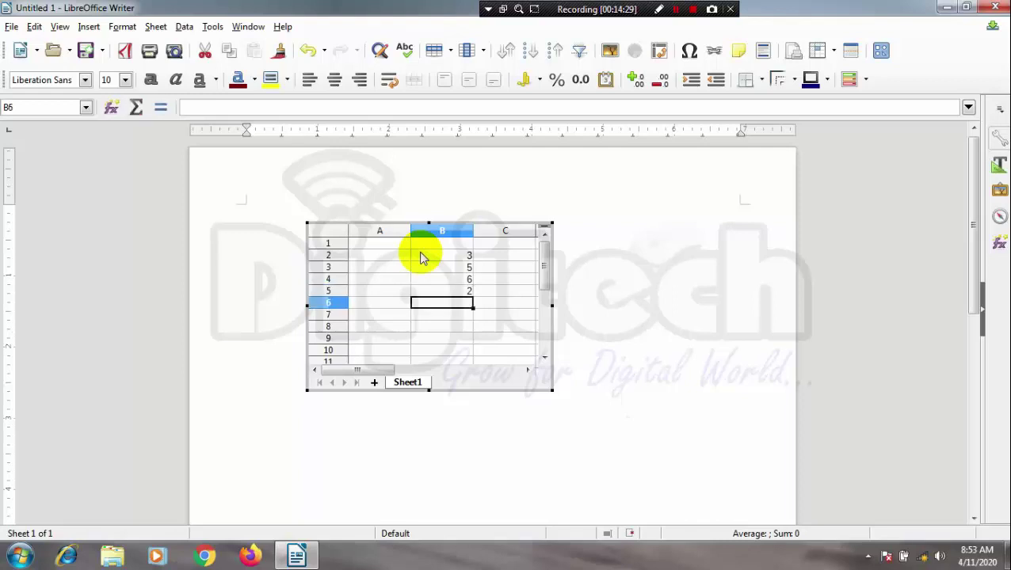
type("6")
key("Return")
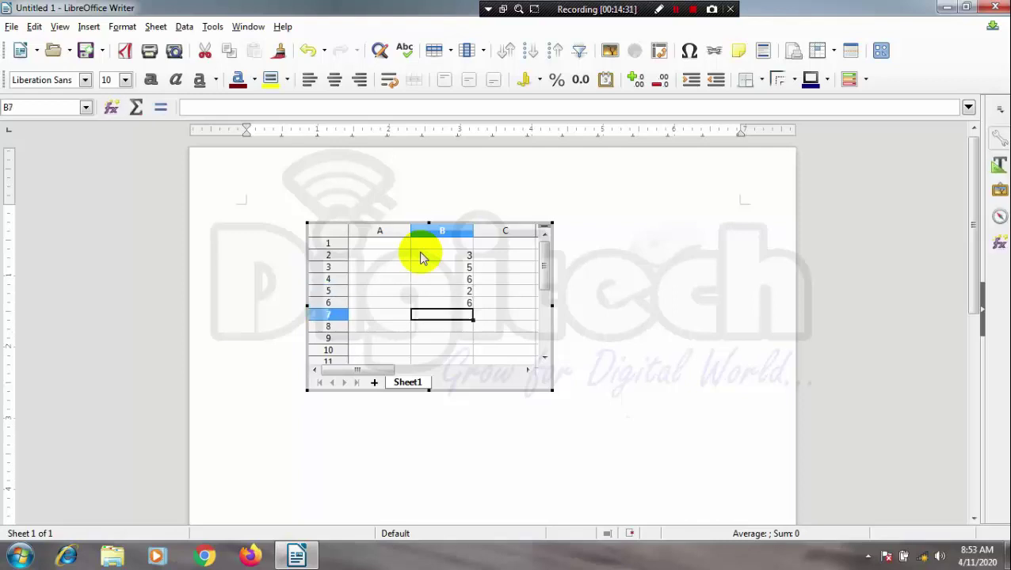
key("Return")
- Enter =SUM(B2:B6) in B8 to total the column
type("=")
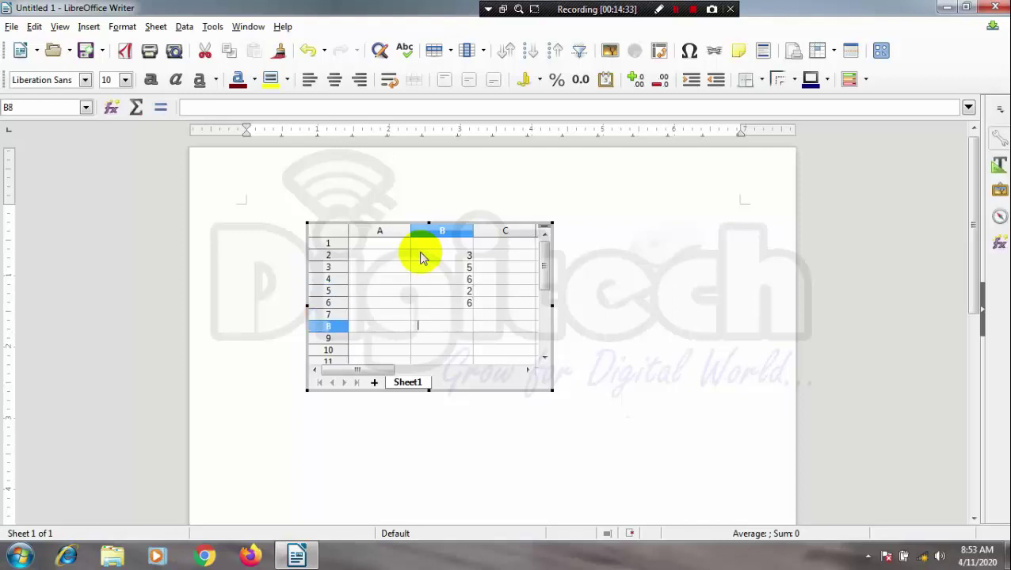
type("sy")
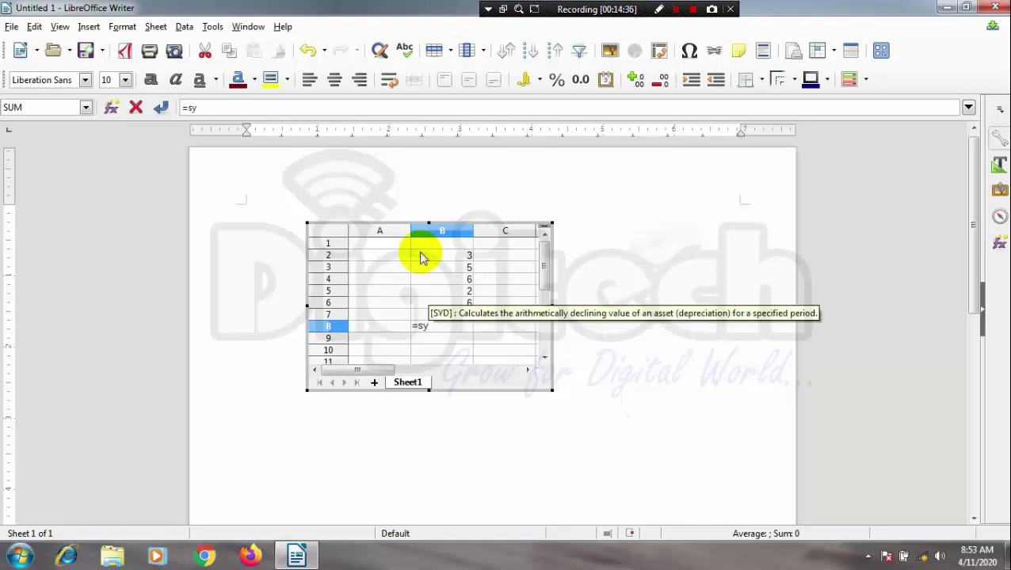
key("BackSpace")
type("um(")
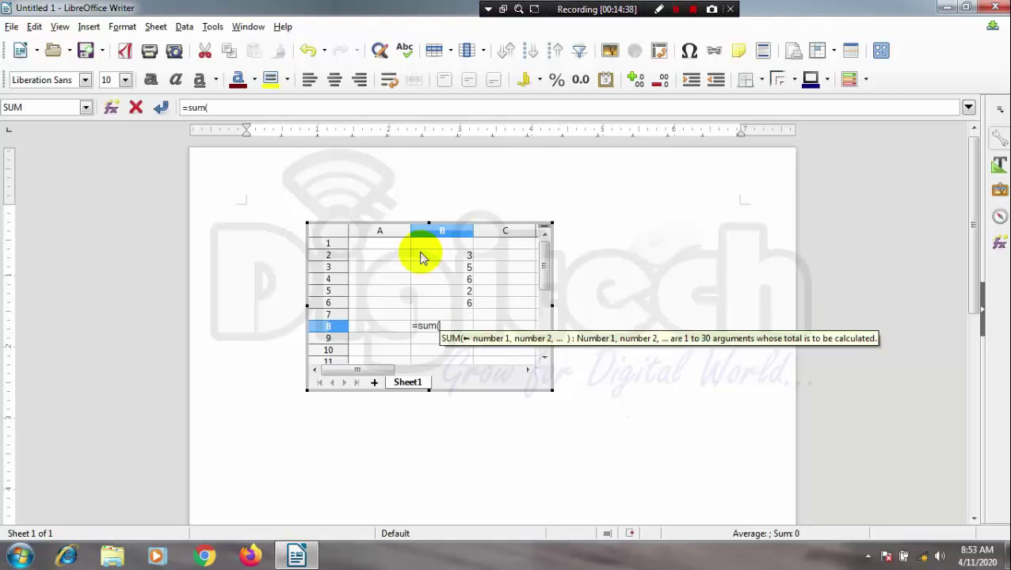
left_click_drag(463, 257, 466, 302)
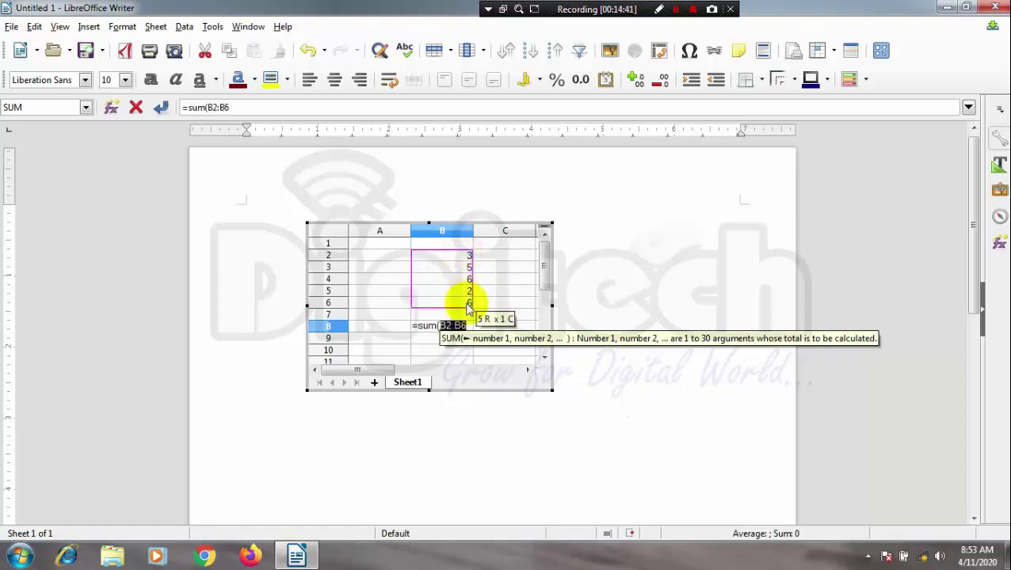
key("Return")
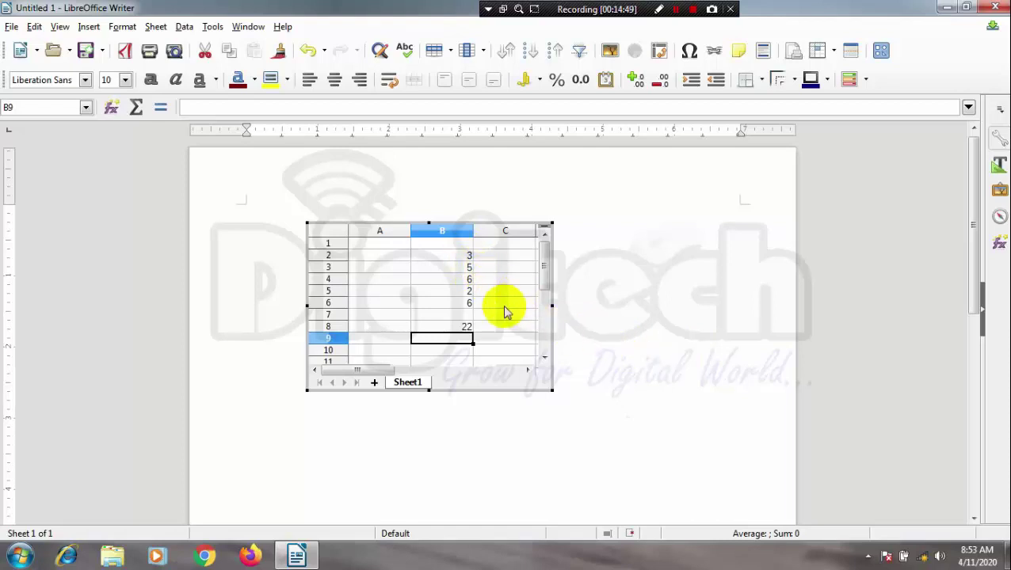
- Change B4 to 12 so the B8 total becomes 28, then return to the page
key("ctrl+z")
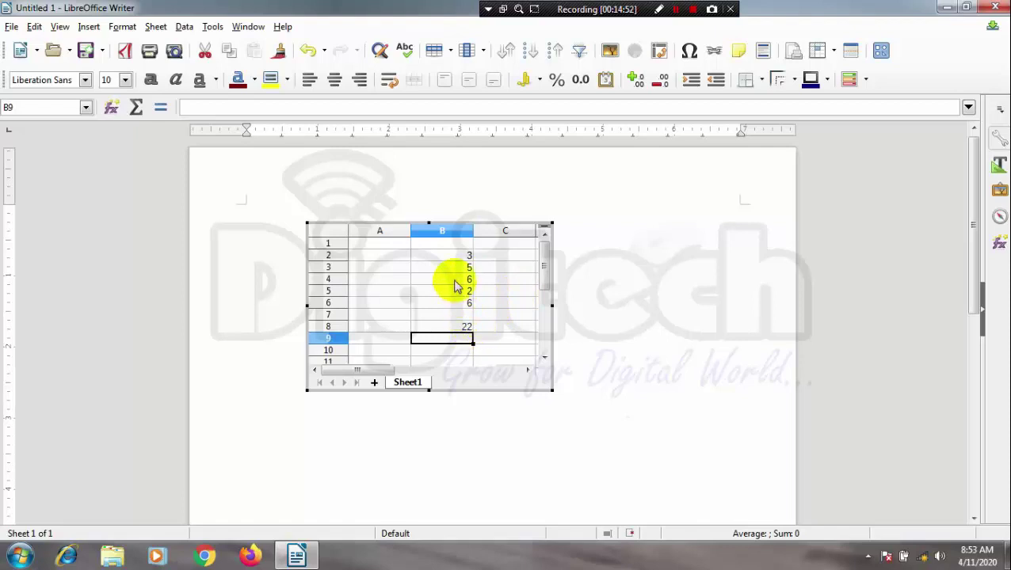
left_click(456, 279)
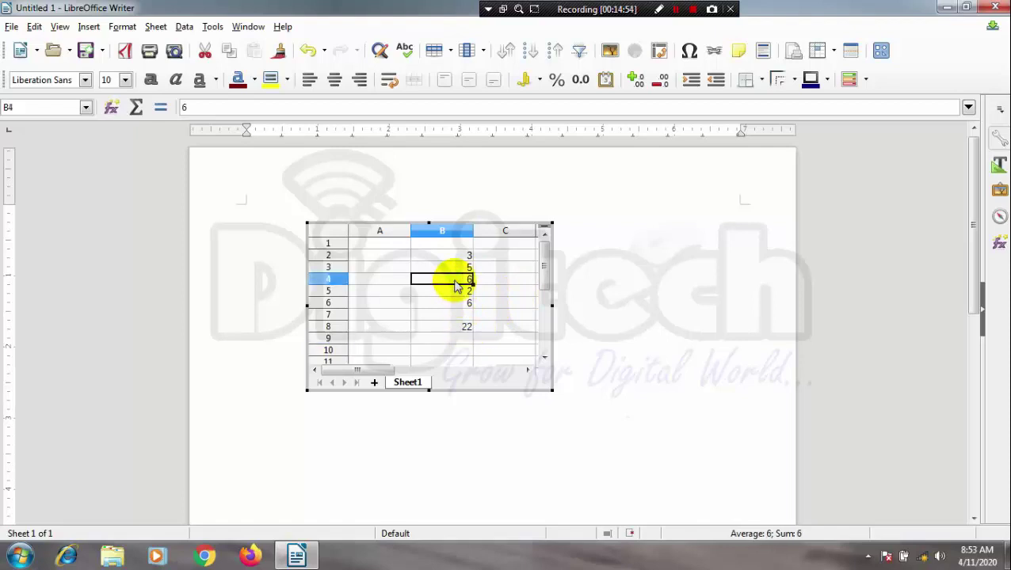
type("12")
key("Return")
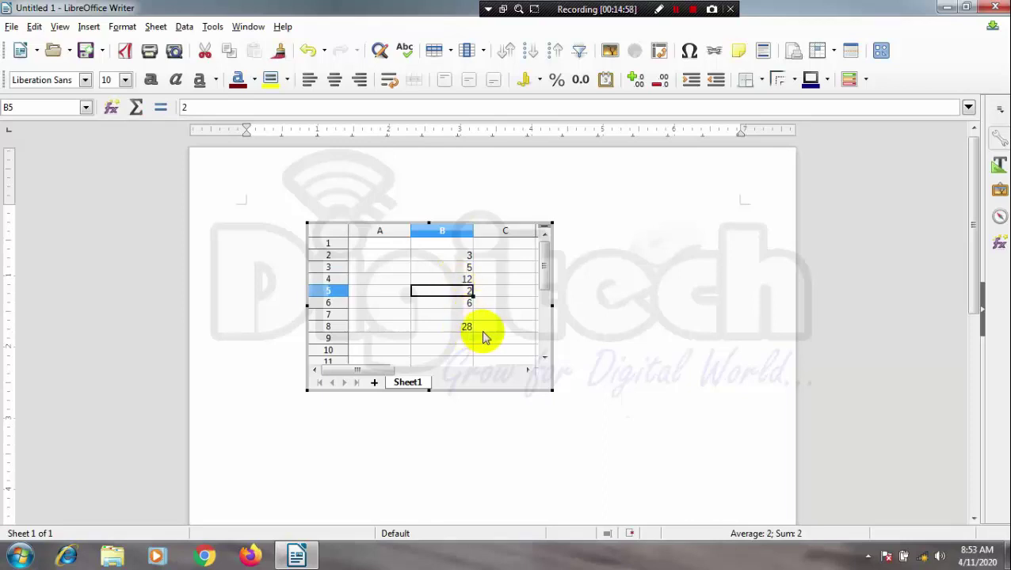
left_click(605, 308)
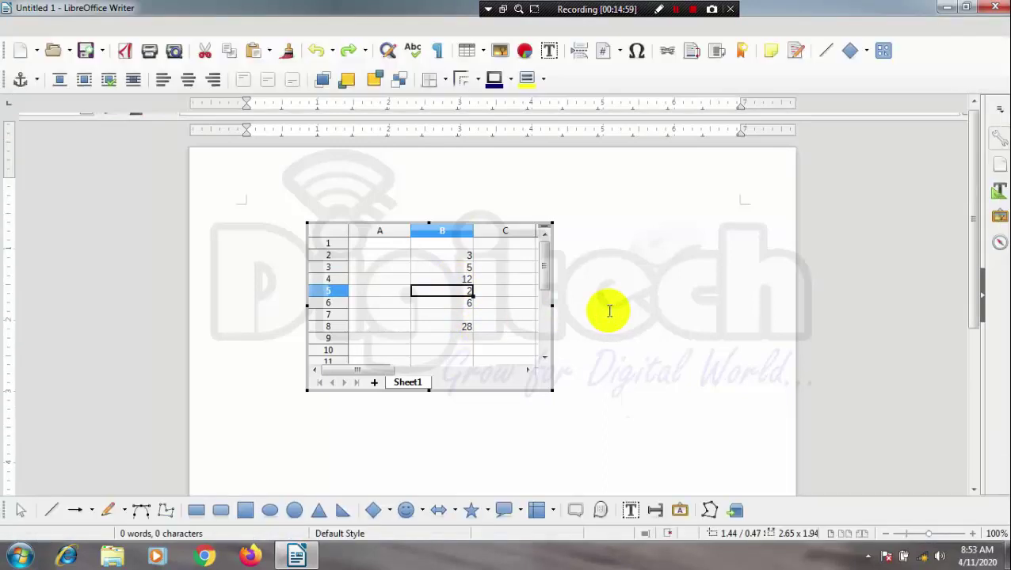
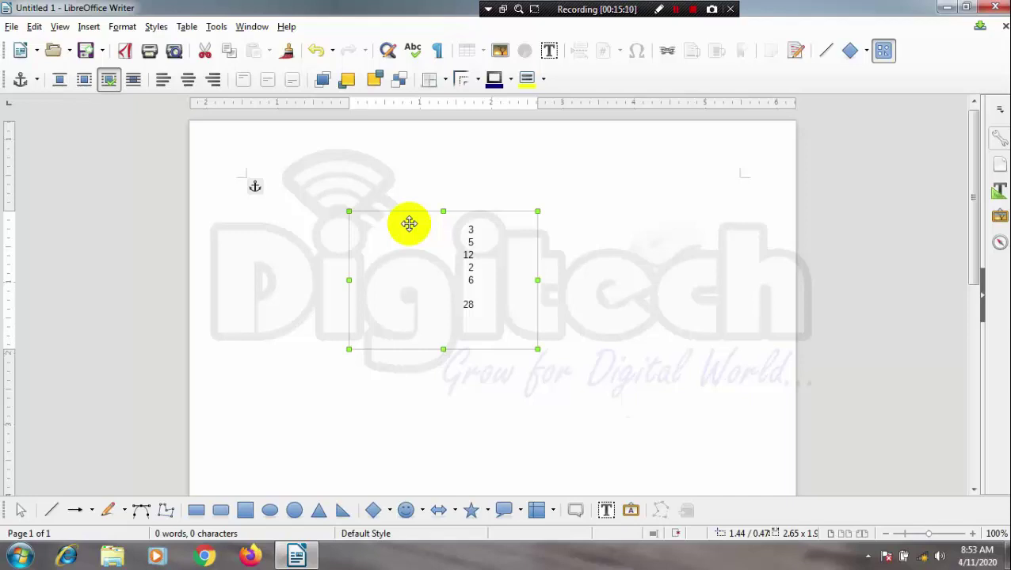
- Delete the number frame and start an OLE object created from an existing file
key("Delete")
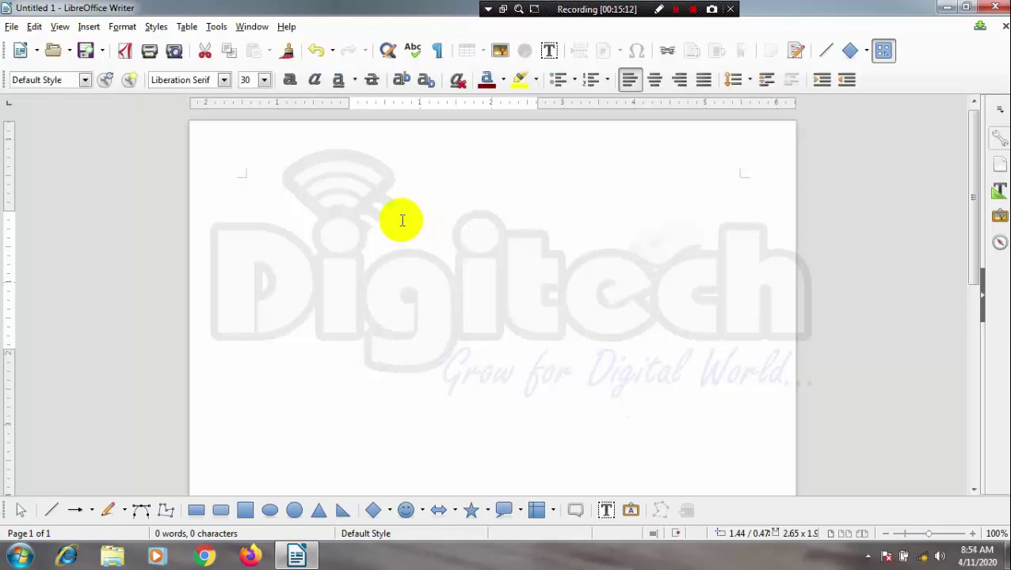
left_click(88, 26)
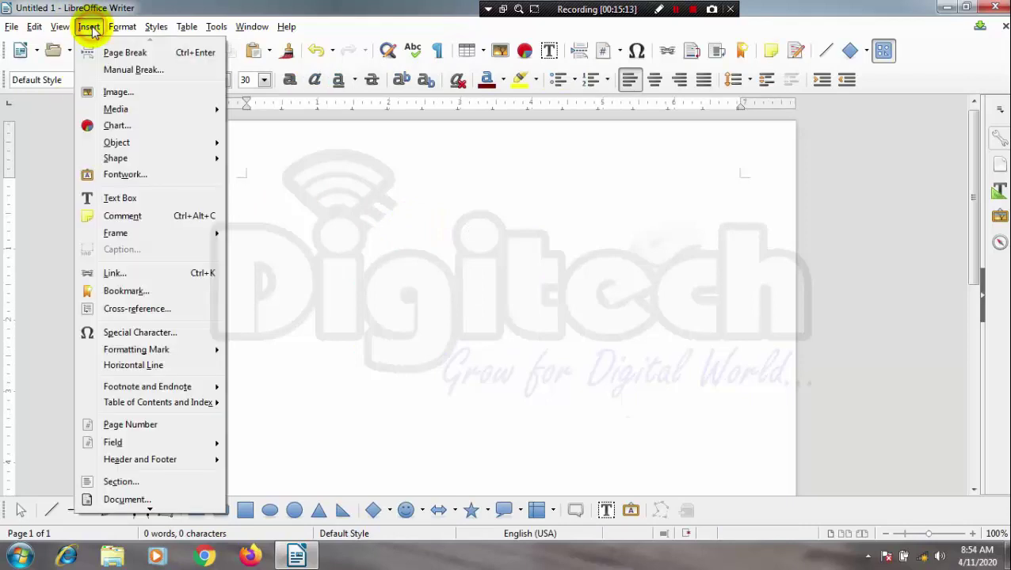
mouse_move(155, 152)
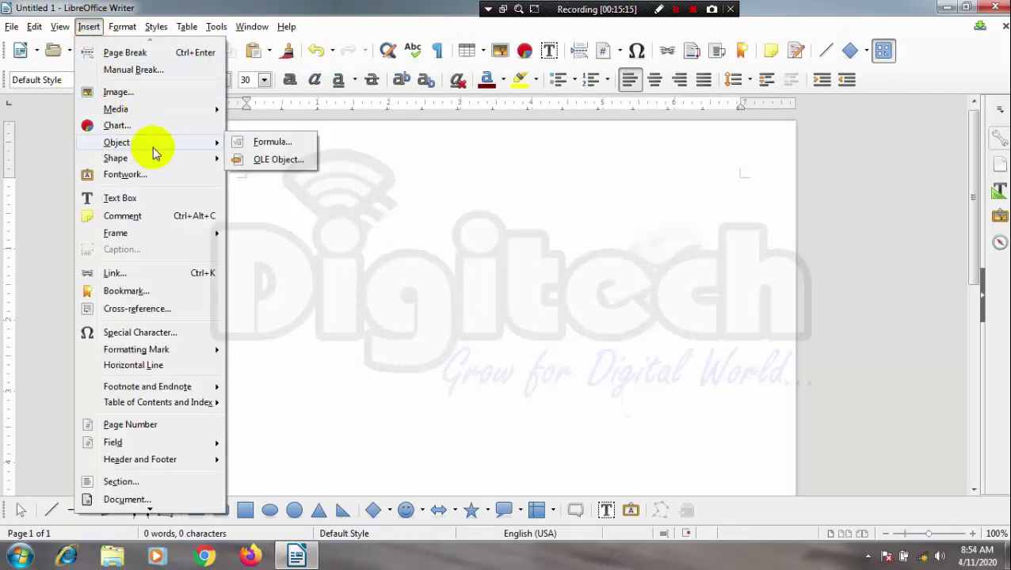
left_click(271, 163)
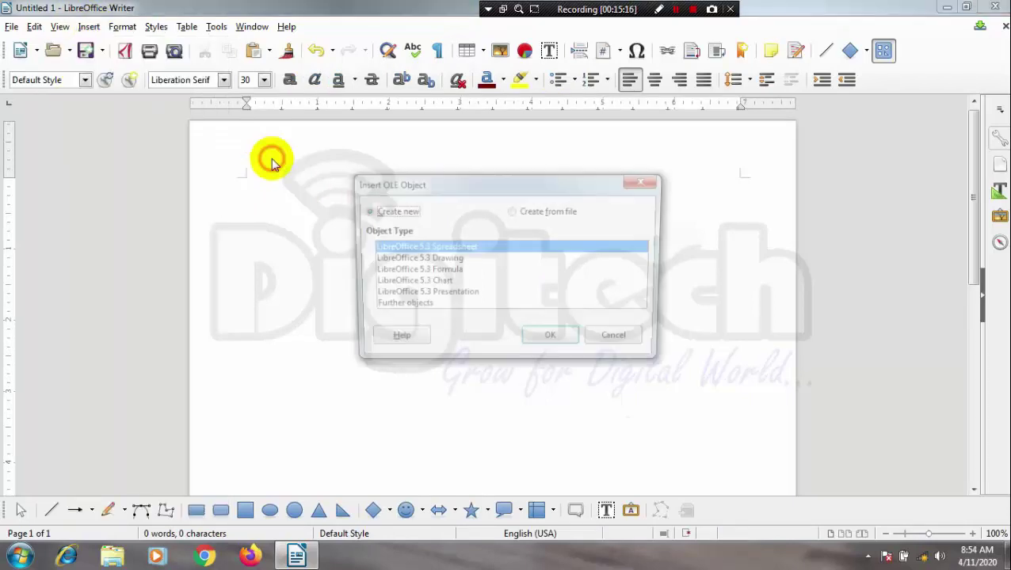
left_click(514, 212)
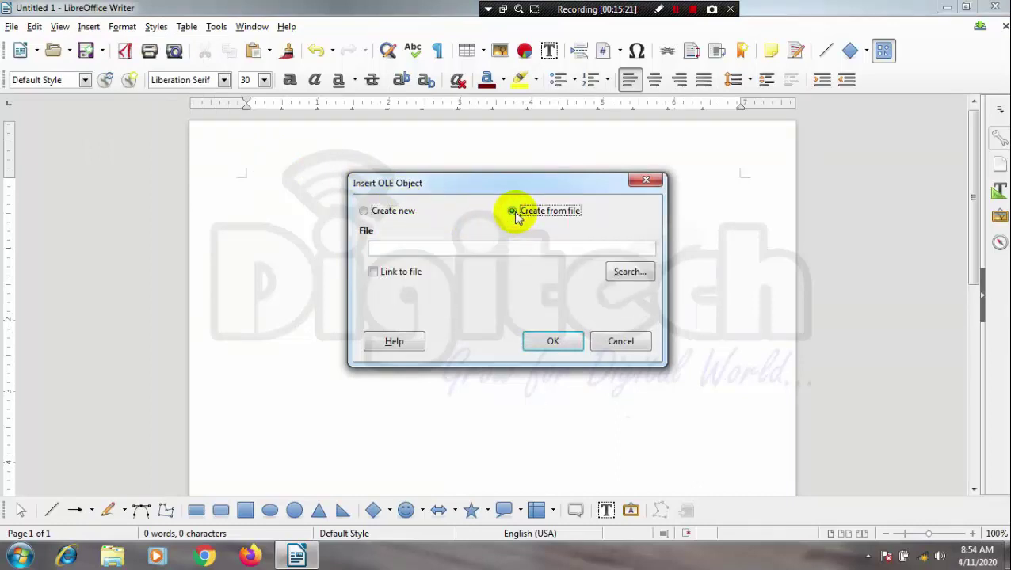
- Embed card.pdf from the Desktop as the OLE object
left_click(617, 279)
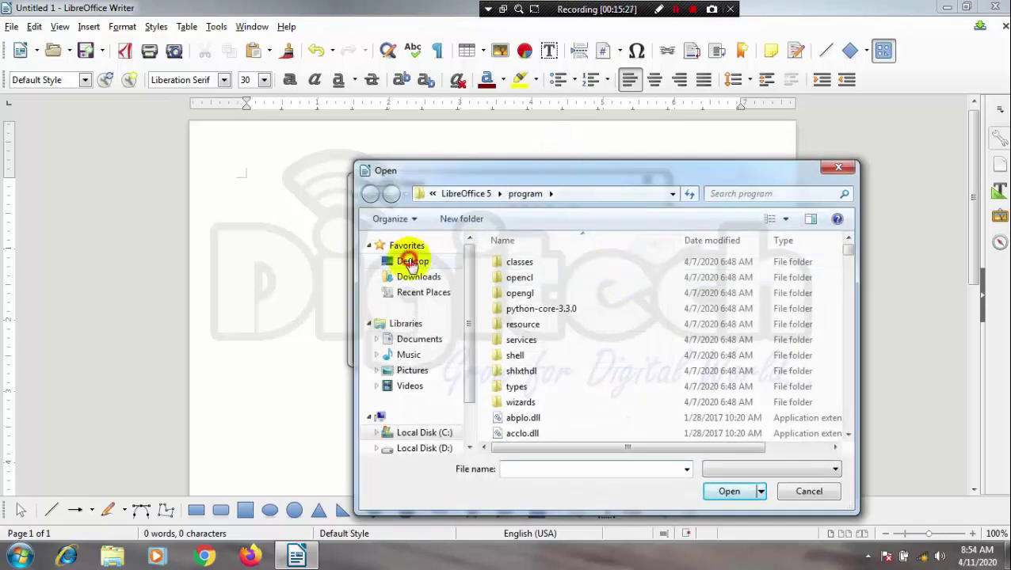
left_click(412, 260)
mouse_move(847, 255)
left_mouse_down()
mouse_move(863, 362)
mouse_move(848, 401)
left_mouse_up()
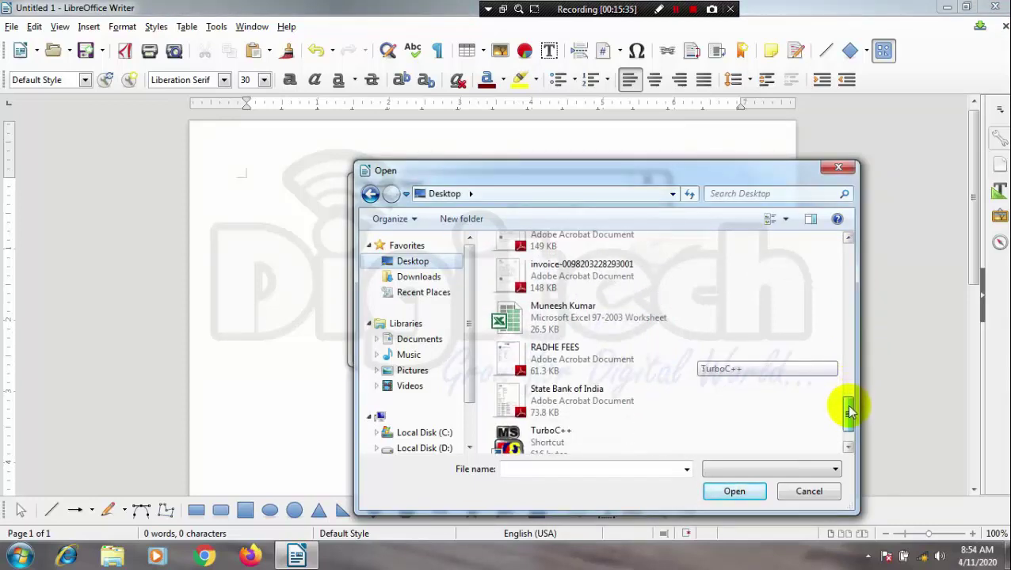
left_click_drag(849, 404, 846, 424)
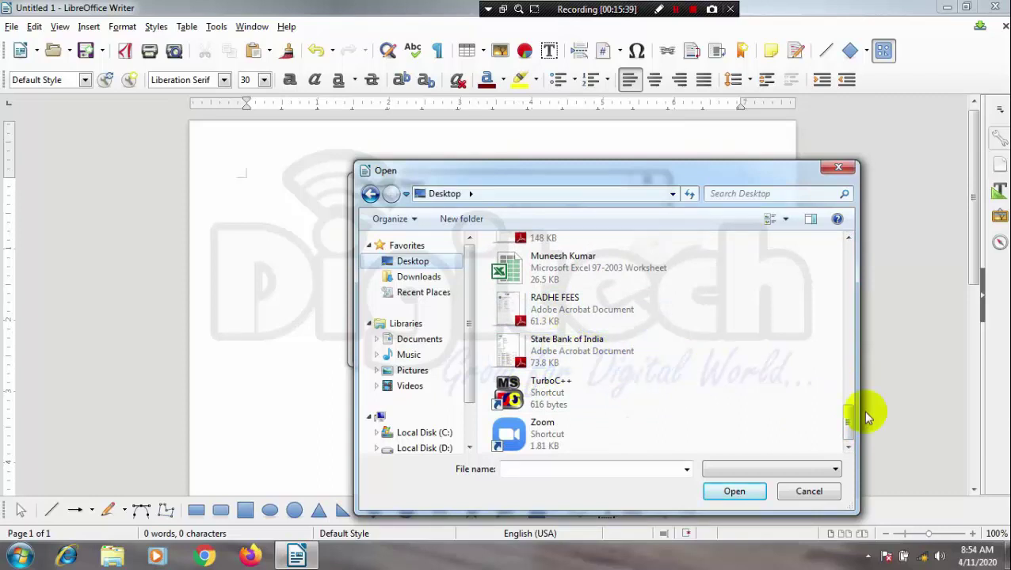
mouse_move(848, 420)
left_mouse_down()
mouse_move(847, 448)
mouse_move(852, 356)
left_mouse_up()
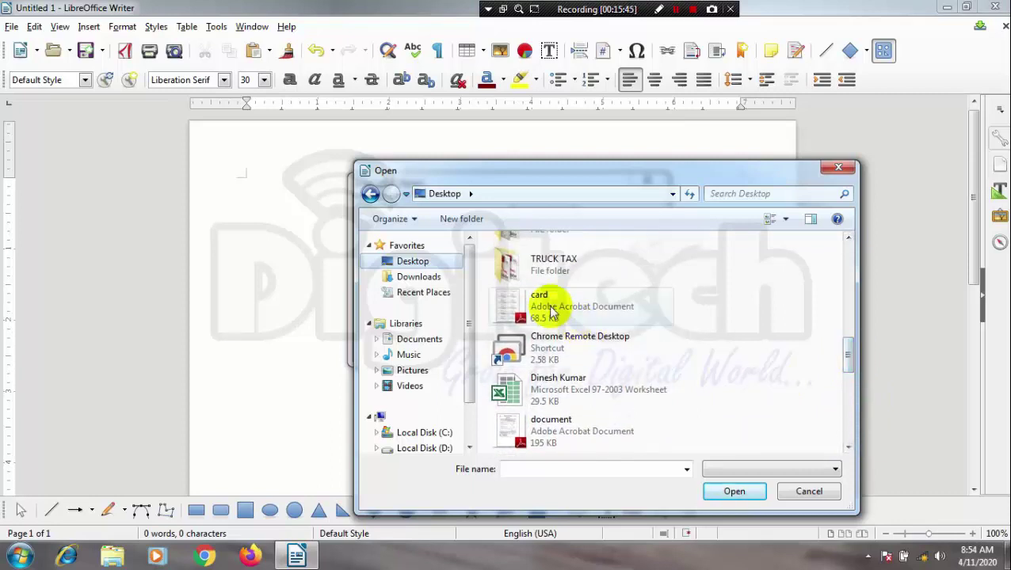
double_click(543, 305)
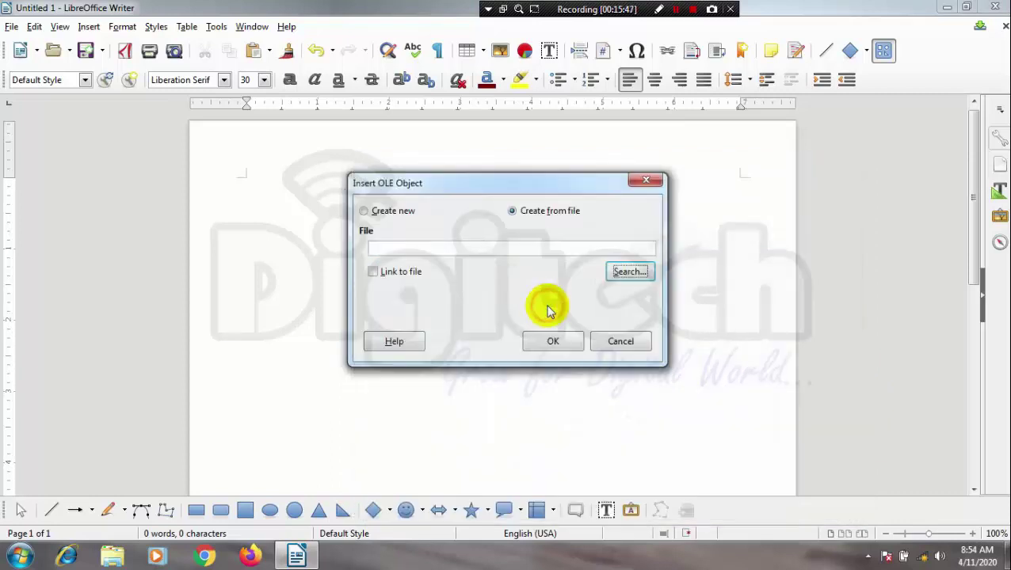
left_click(557, 345)
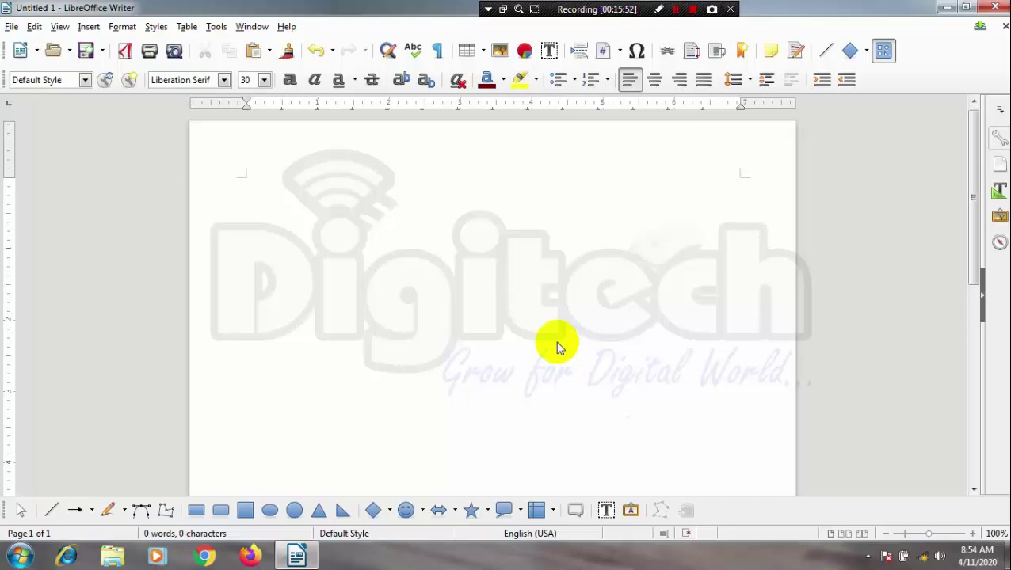
- Nudge the card.pdf object left, briefly edit it, and close the Pages pane
mouse_move(975, 242)
left_mouse_down()
mouse_move(979, 340)
mouse_move(963, 245)
left_mouse_up()
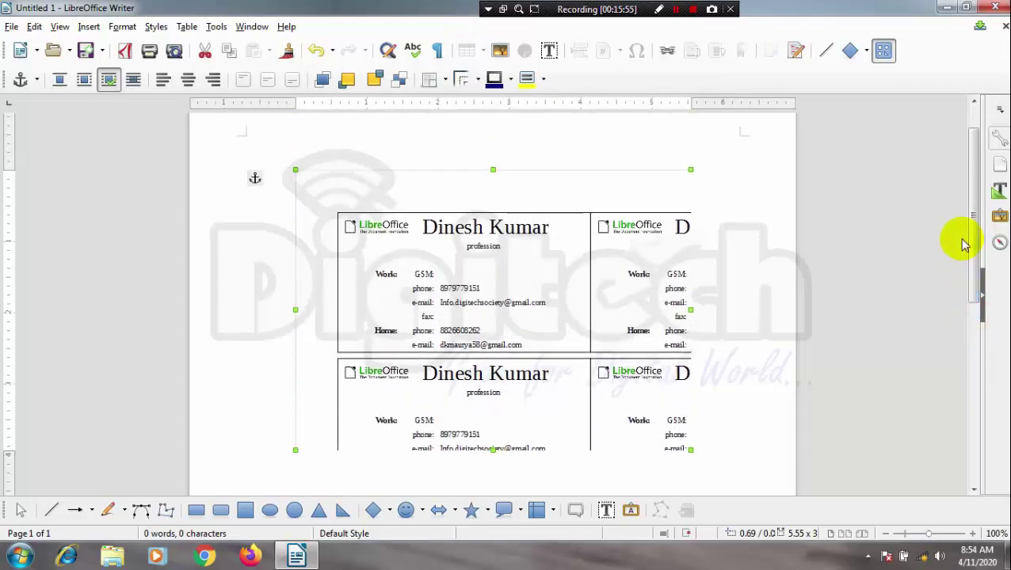
left_click_drag(497, 285, 471, 285)
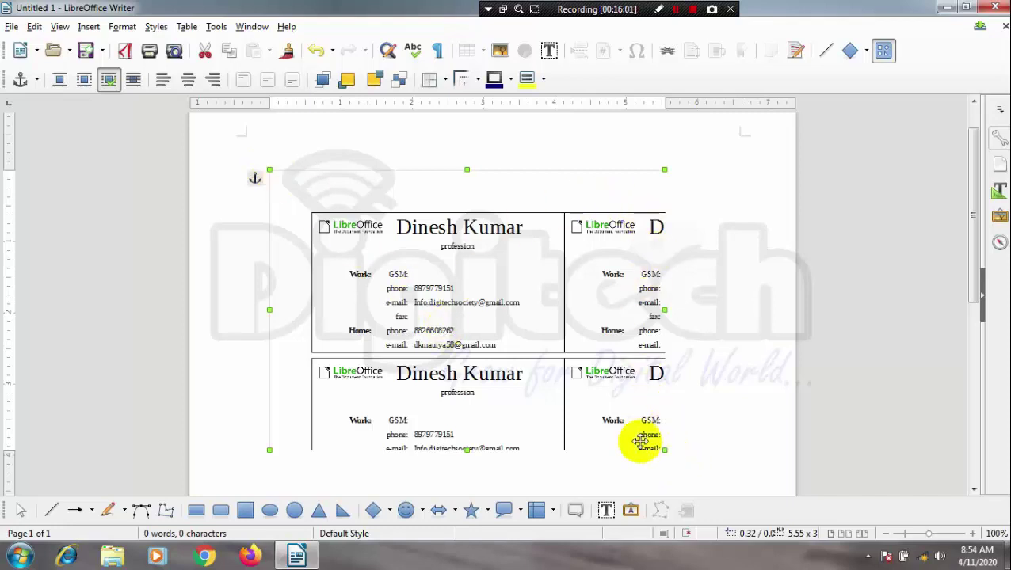
double_click(464, 288)
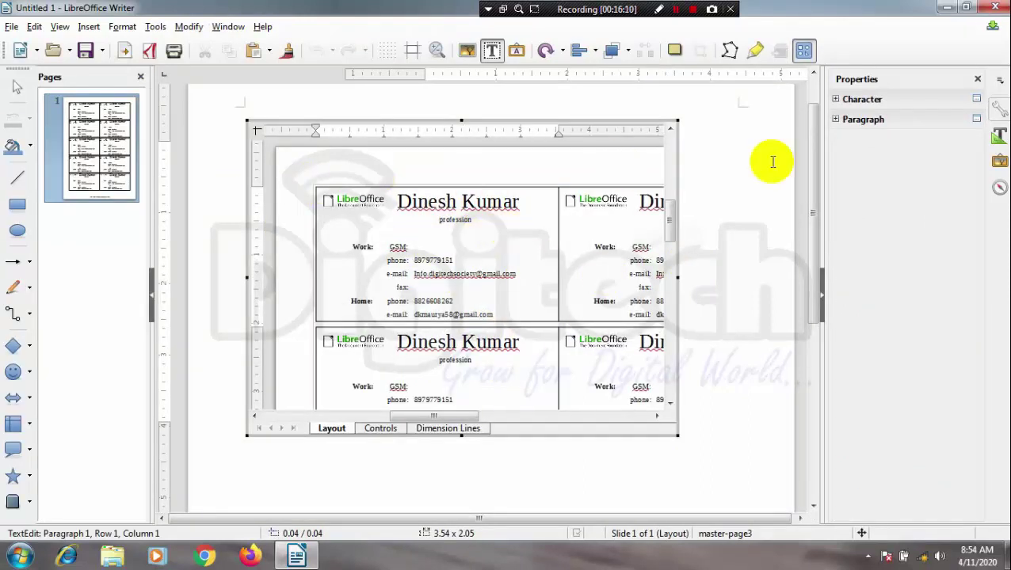
left_click(573, 176)
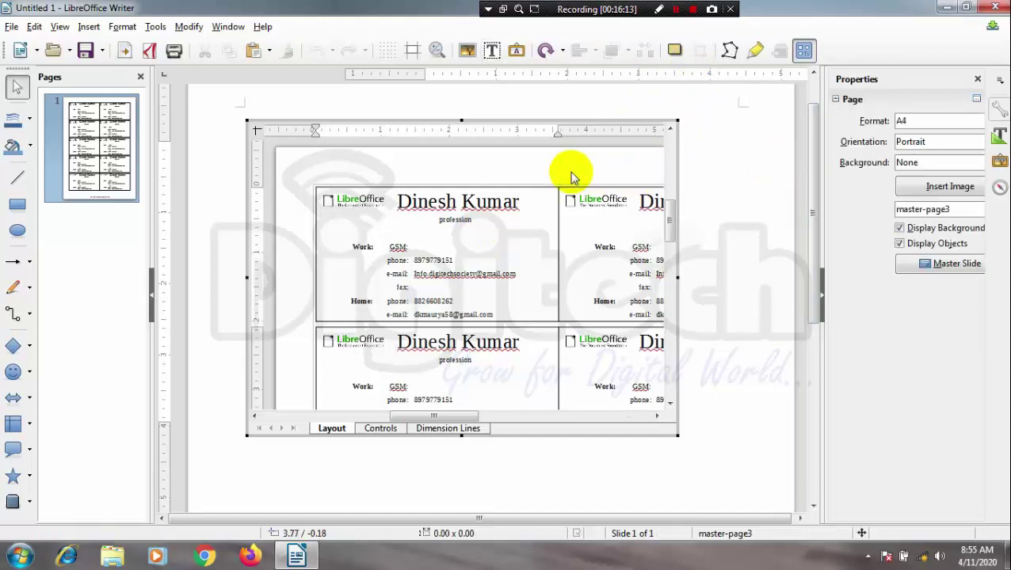
left_click(141, 77)
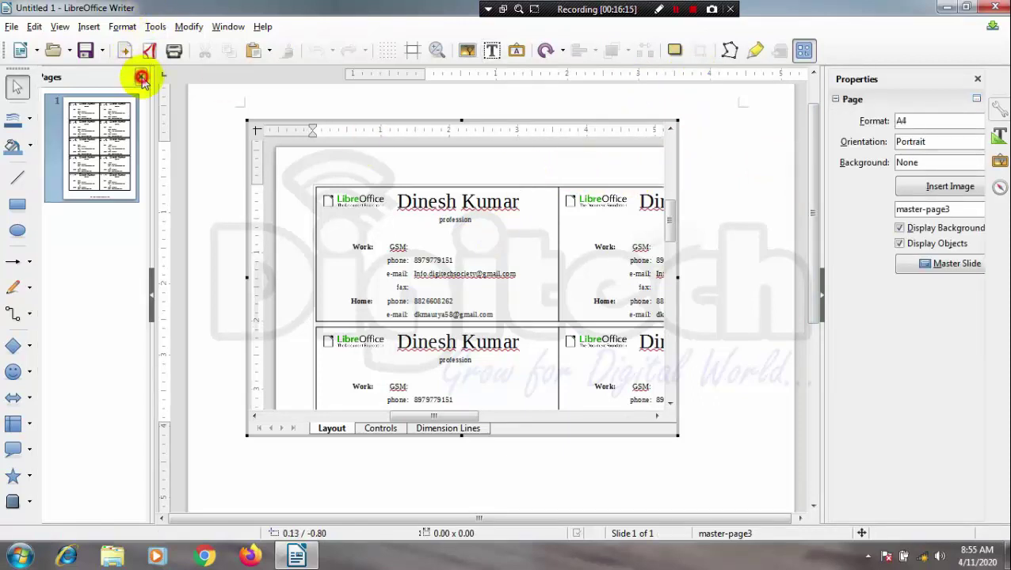
left_click(682, 217)
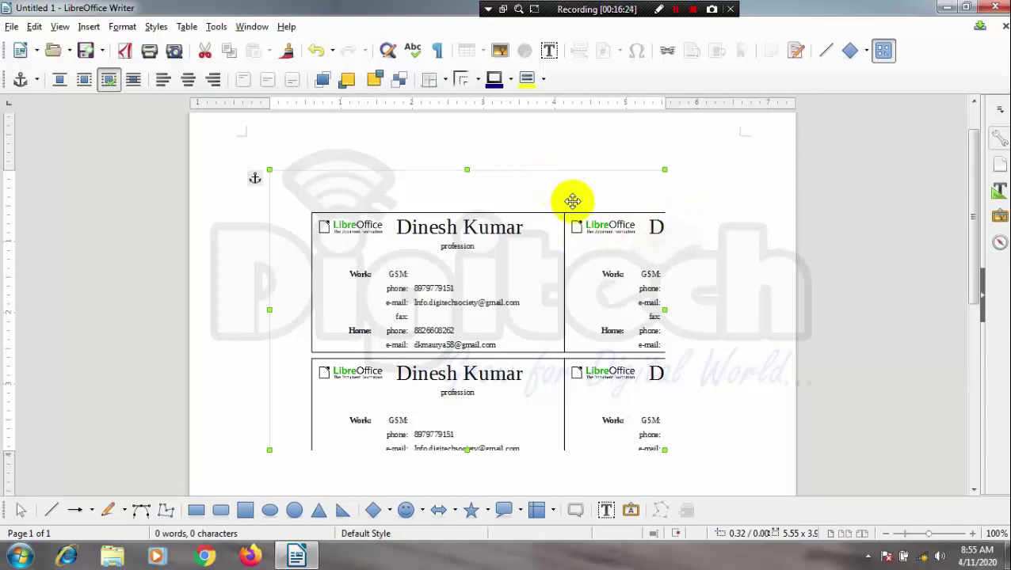
- Delete the business-card object and bring up the Insert > Shape > Basic shapes menu
key("Delete")
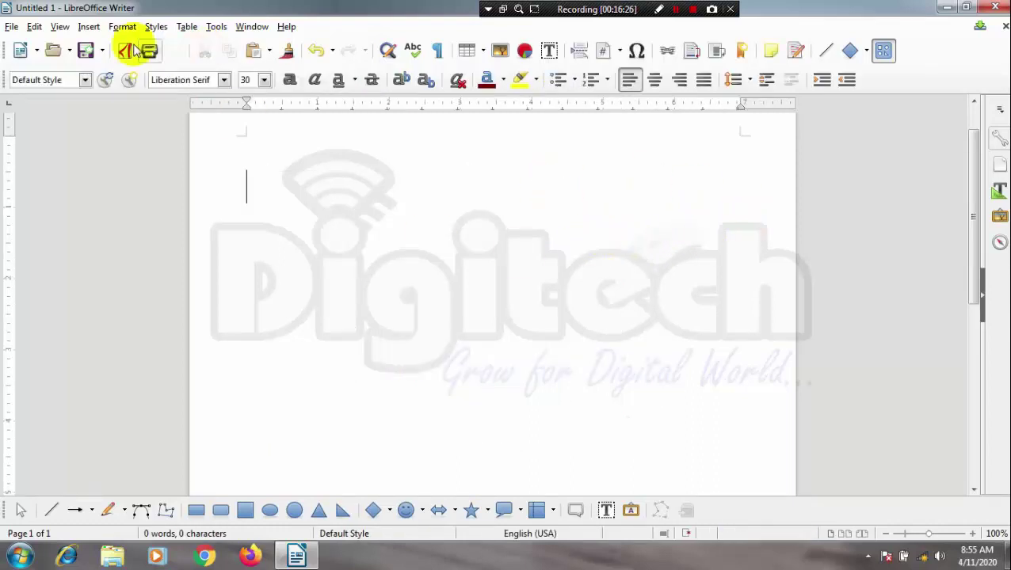
left_click(88, 26)
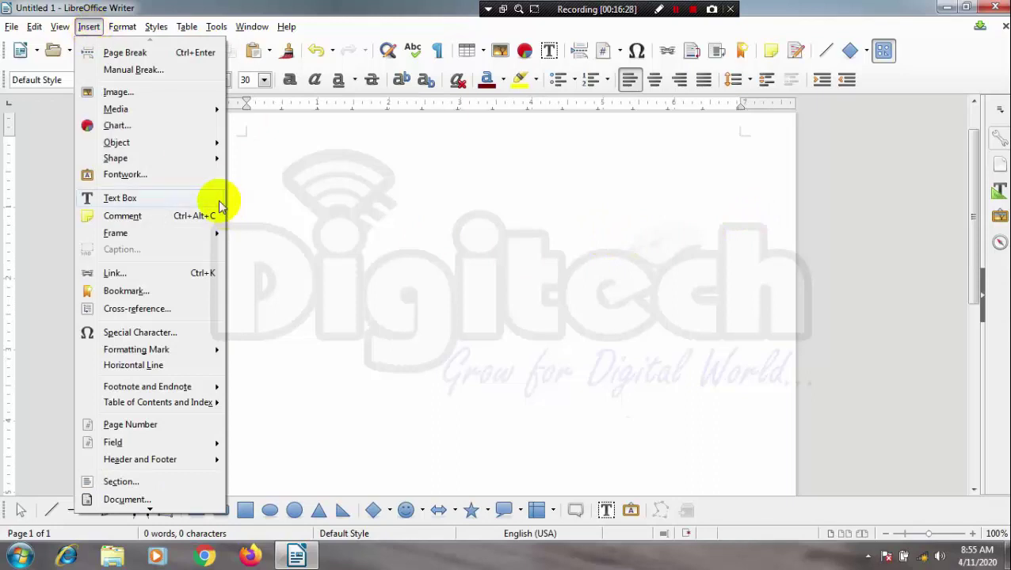
mouse_move(197, 161)
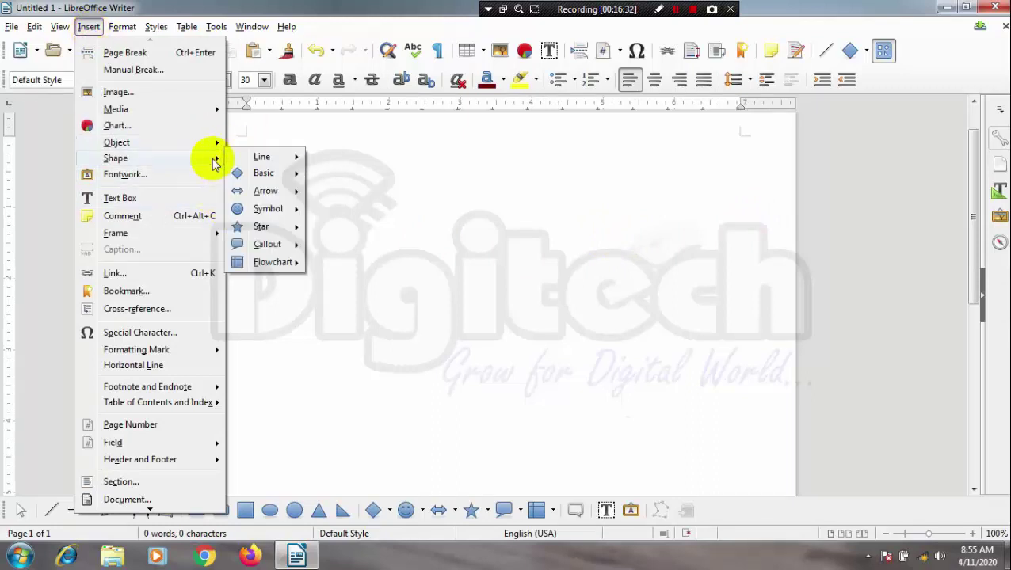
mouse_move(260, 158)
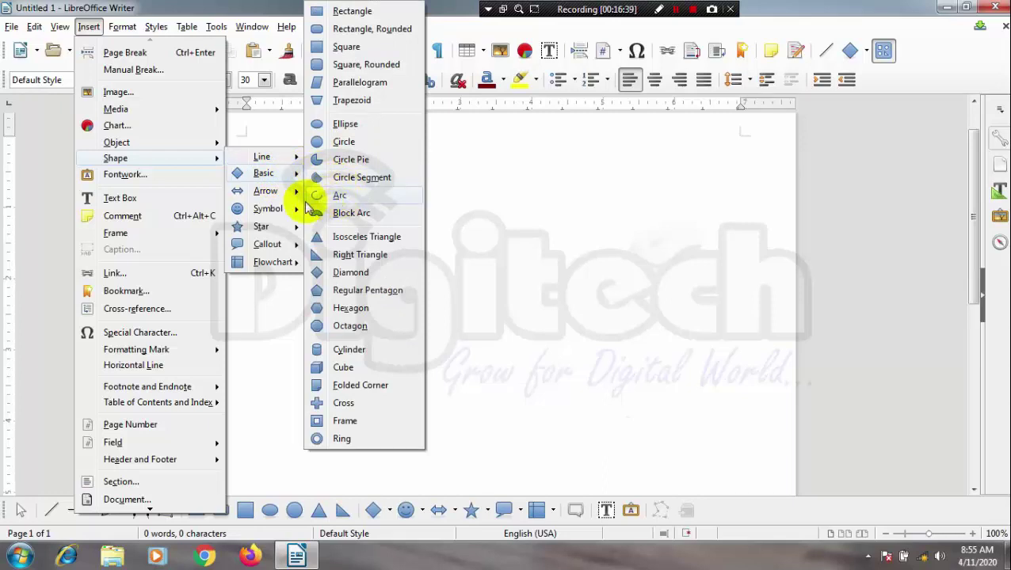
mouse_move(296, 213)
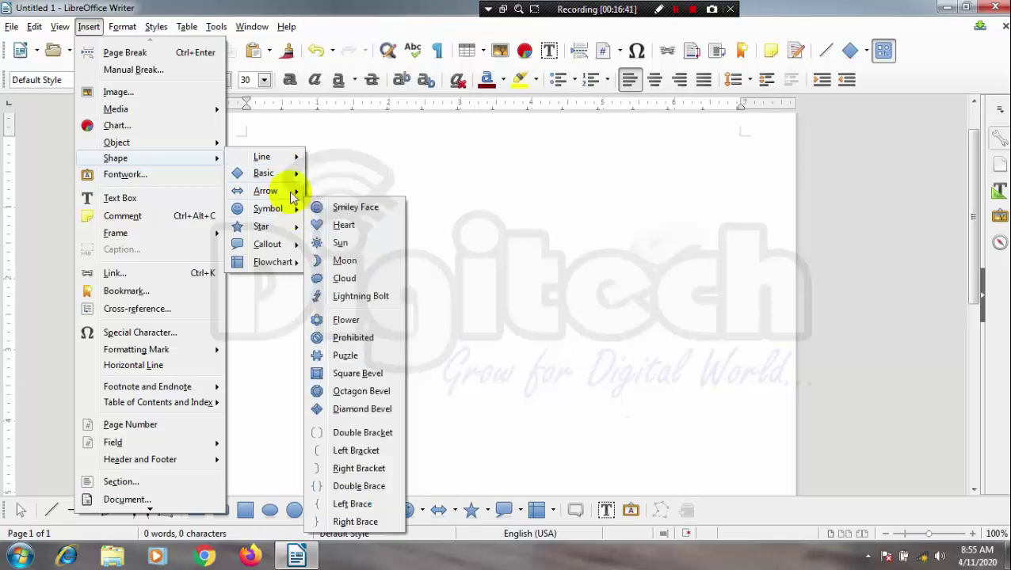
mouse_move(290, 190)
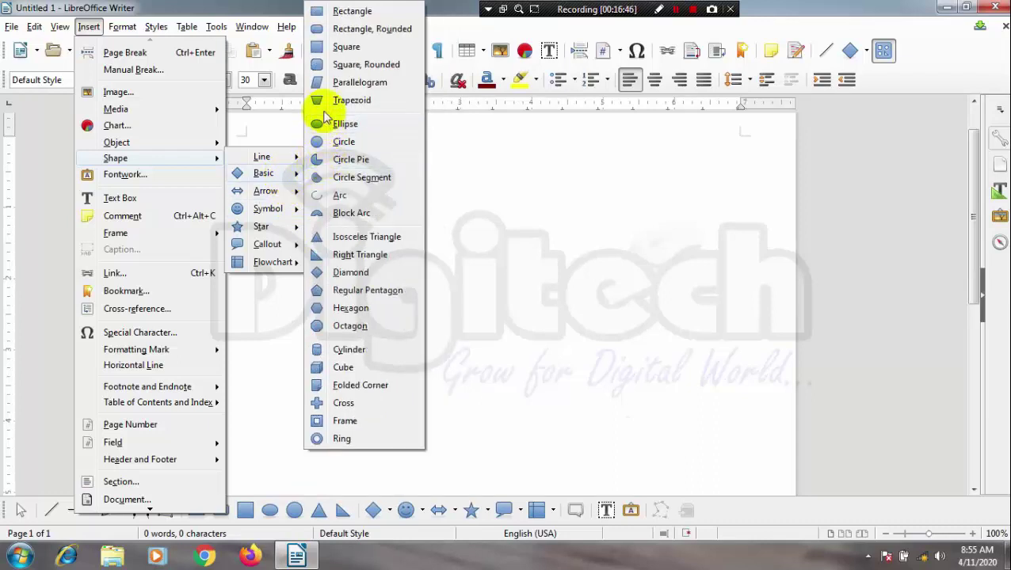
- Draw a parallelogram near the page centre and a smiley face resting on its top
left_click(320, 84)
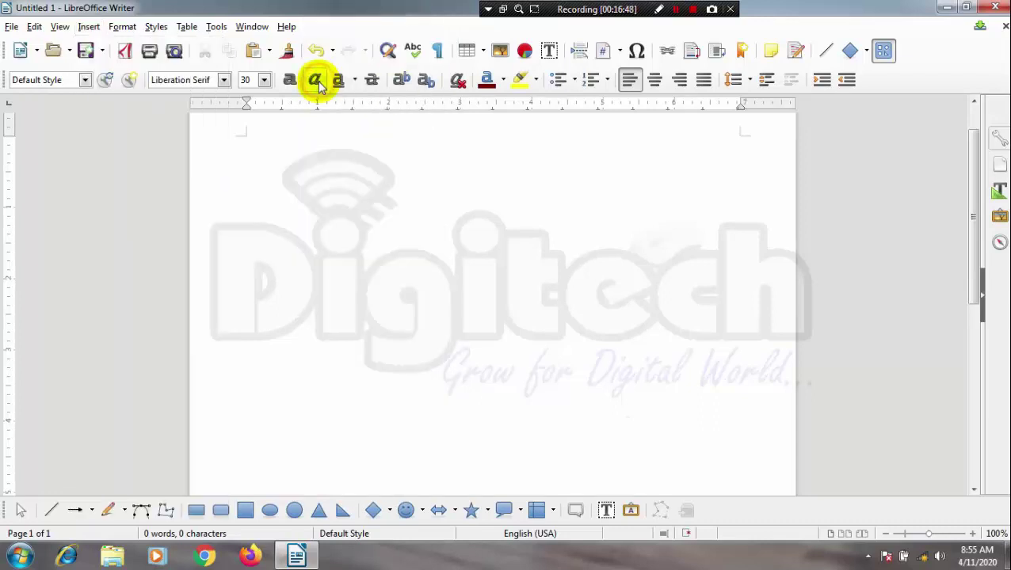
mouse_move(425, 244)
left_mouse_down()
mouse_move(458, 340)
mouse_move(568, 402)
left_mouse_up()
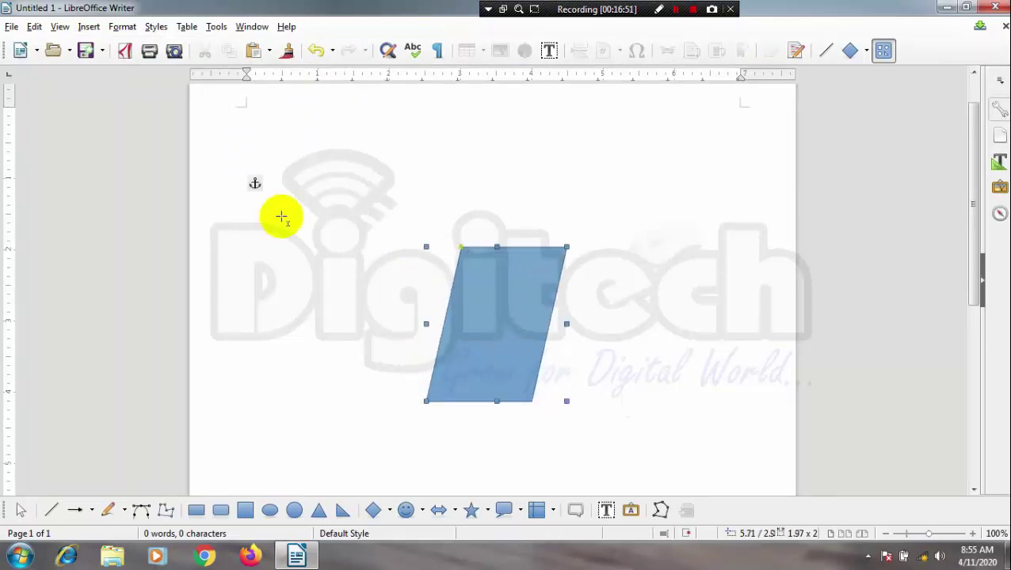
left_click(87, 26)
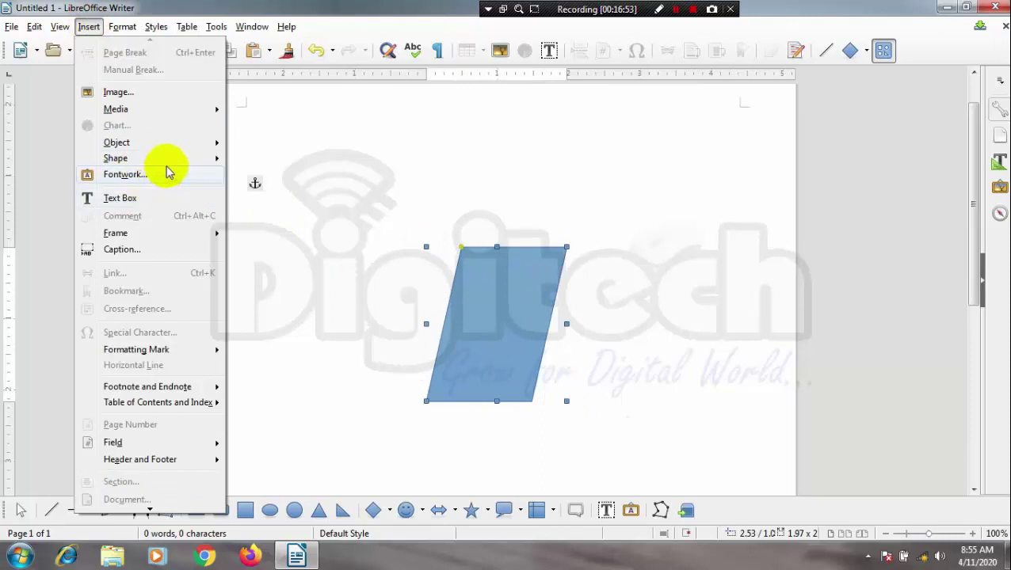
mouse_move(170, 161)
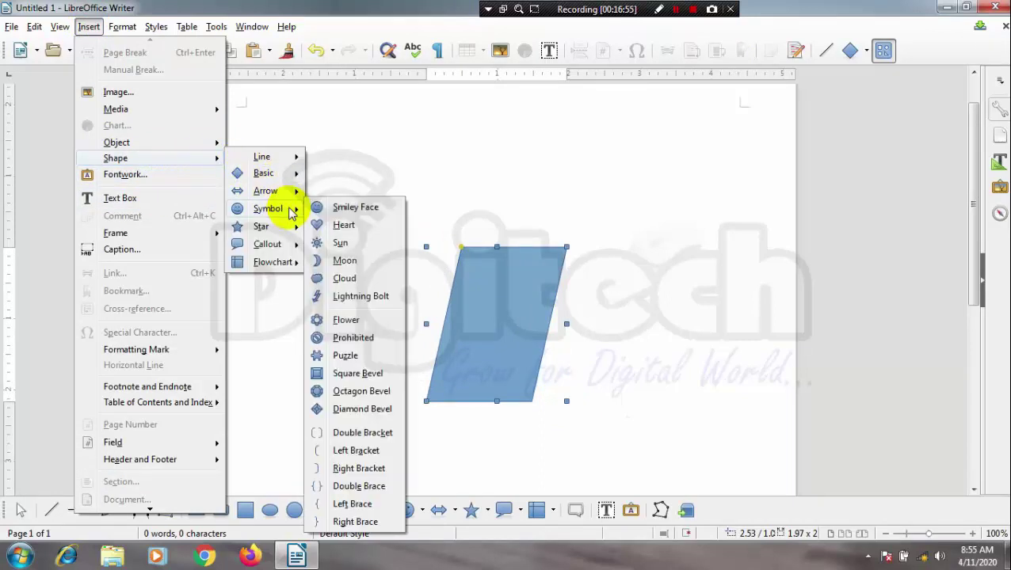
left_click(336, 214)
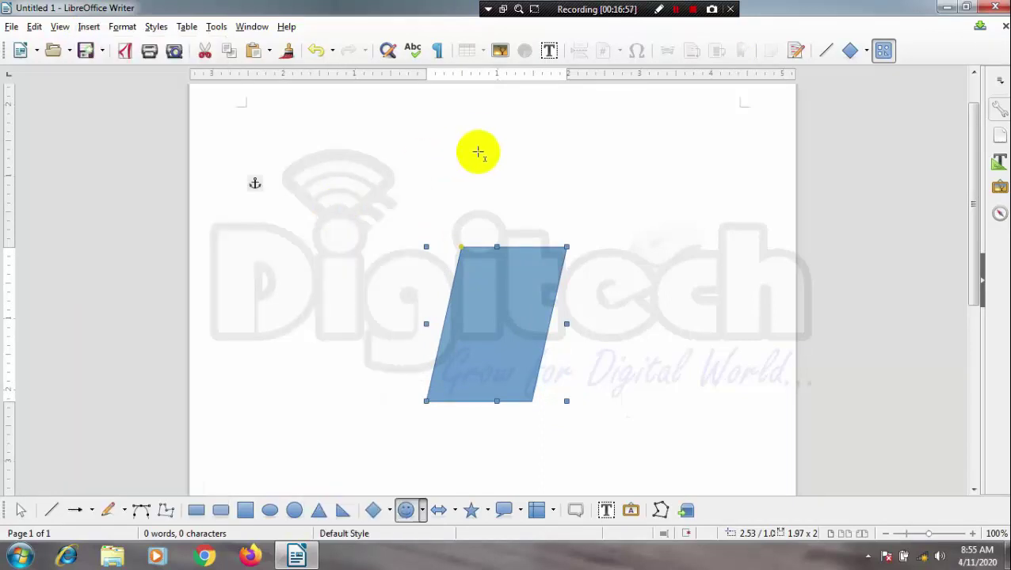
mouse_move(453, 118)
left_mouse_down()
mouse_move(506, 221)
mouse_move(574, 260)
left_mouse_up()
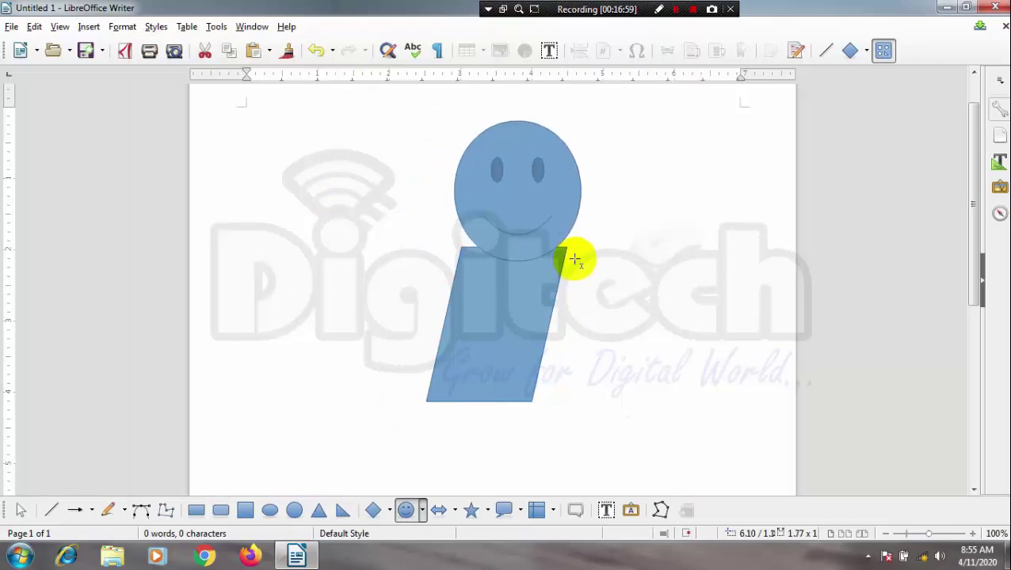
left_click_drag(501, 219, 505, 230)
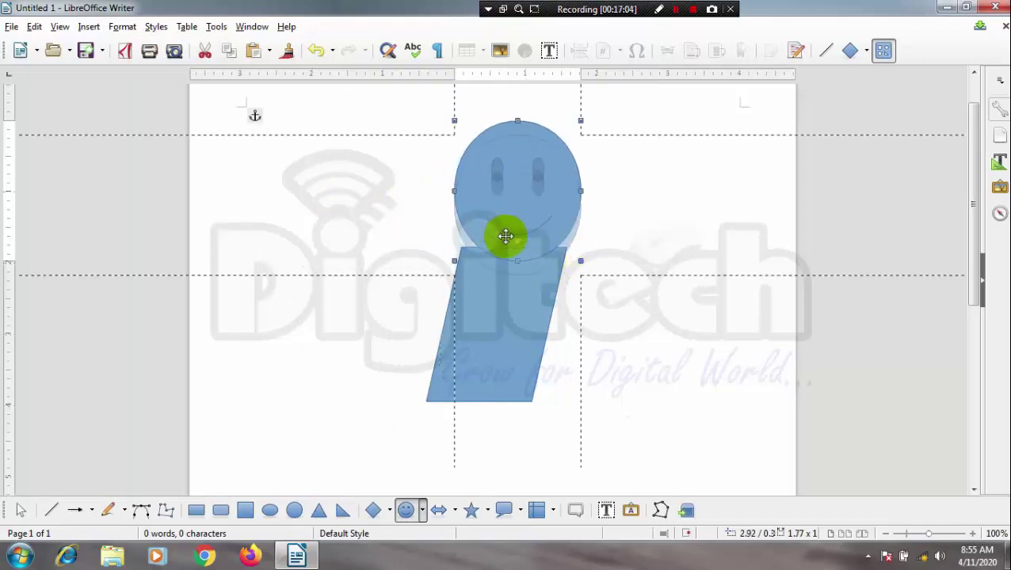
left_click_drag(502, 232, 508, 234)
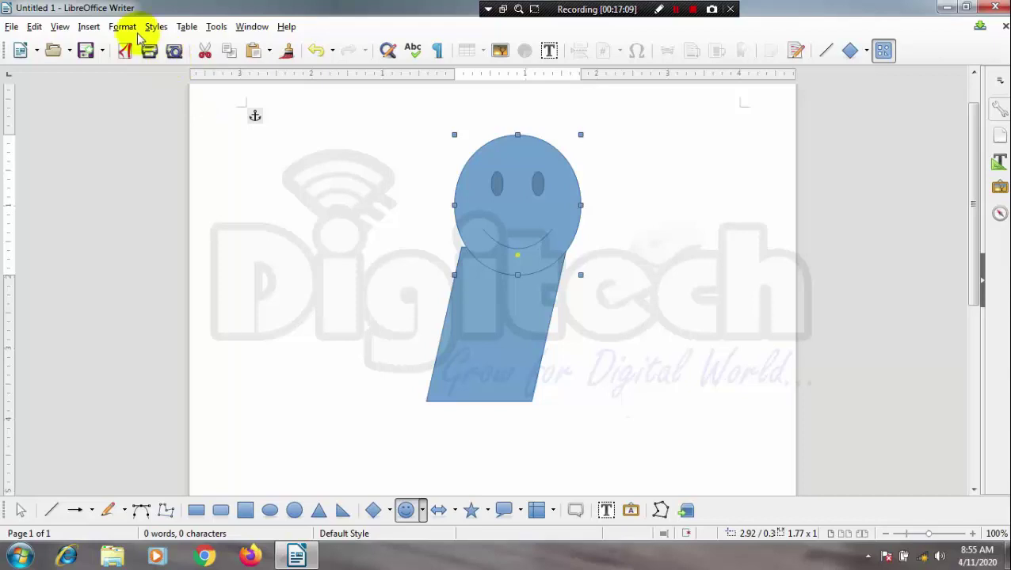
- Draw a Right Arrow beside the parallelogram as the right arm
left_click(89, 26)
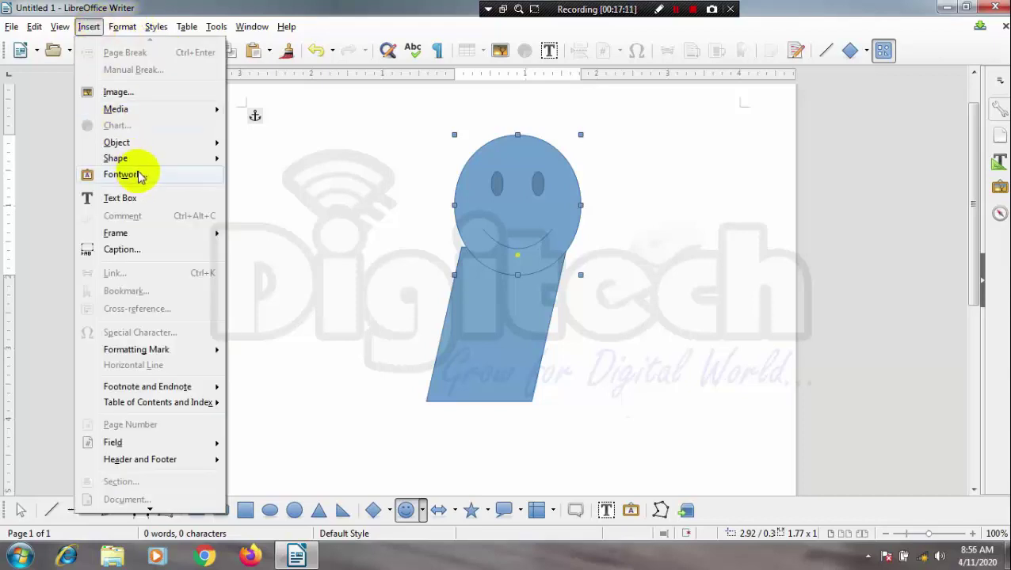
mouse_move(154, 159)
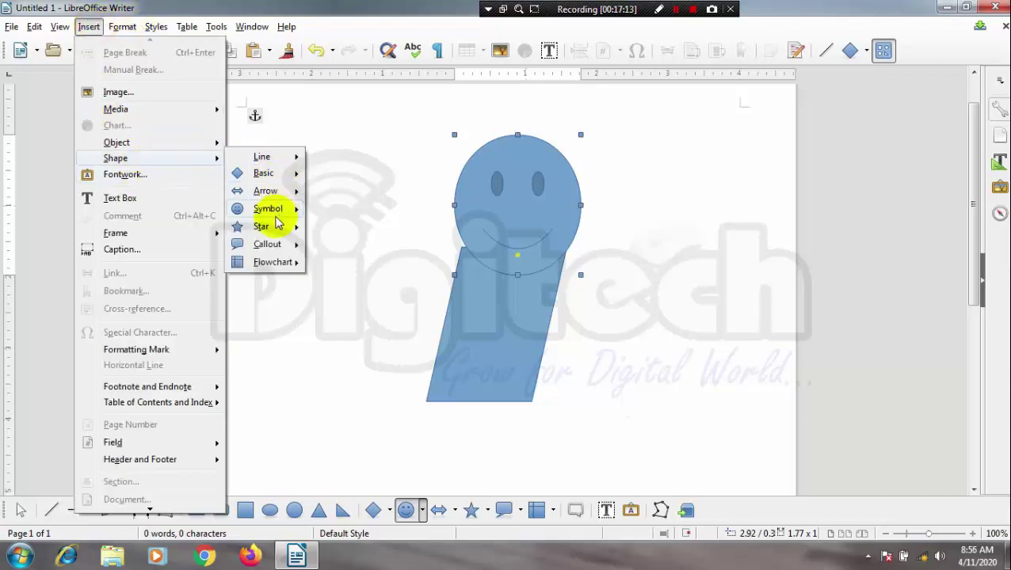
mouse_move(279, 196)
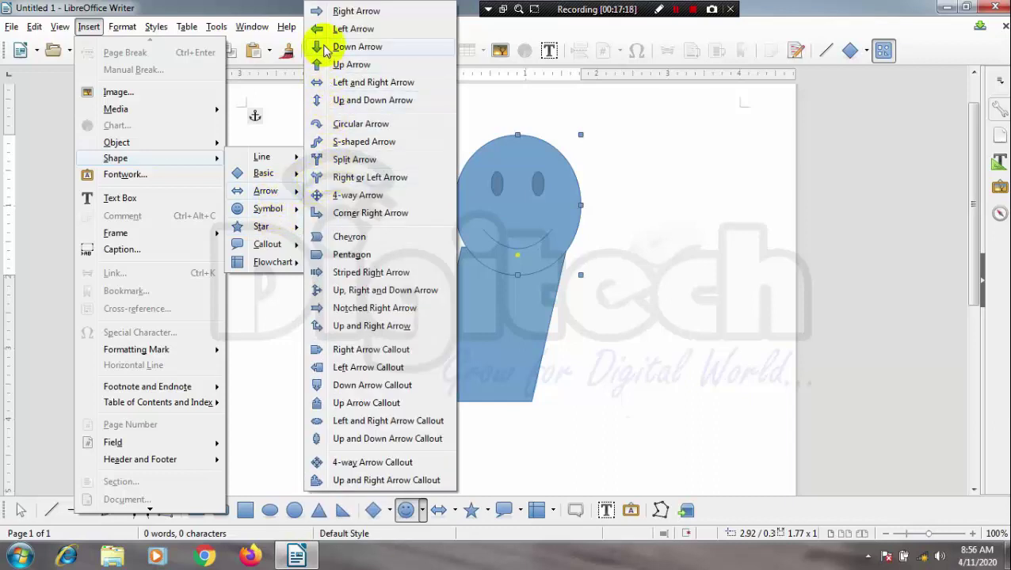
left_click(317, 11)
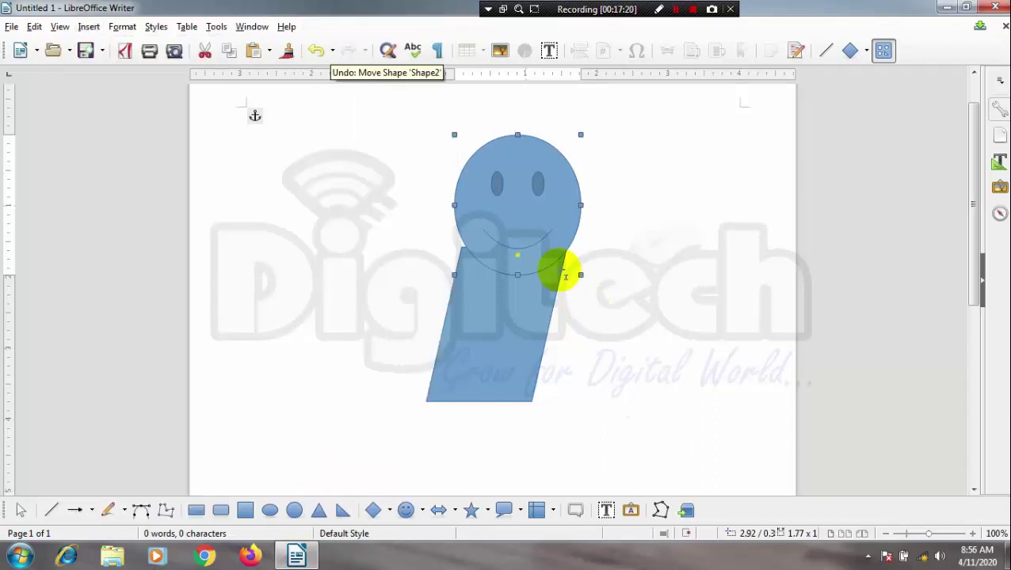
left_click_drag(564, 261, 665, 331)
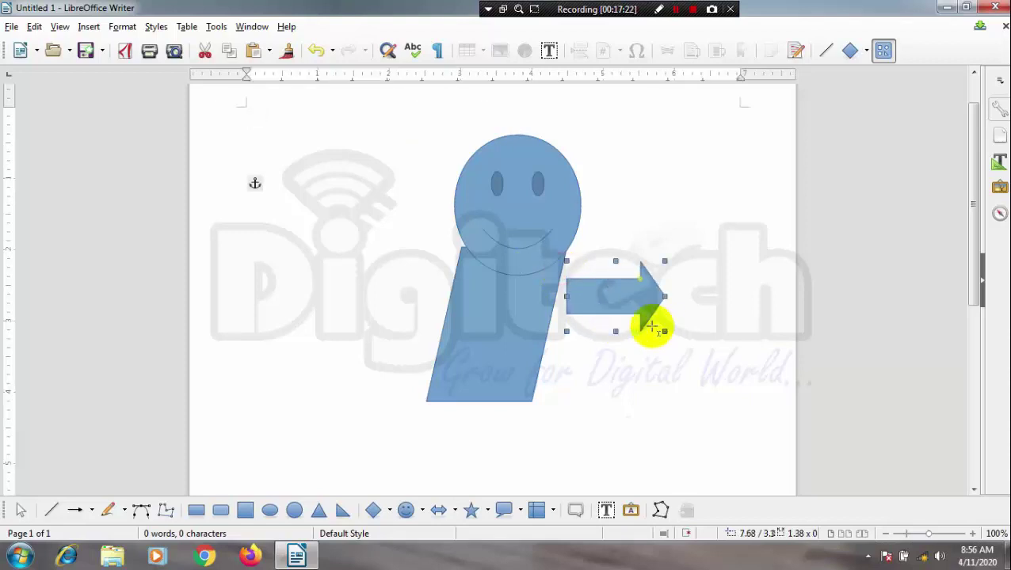
left_click_drag(620, 299, 611, 299)
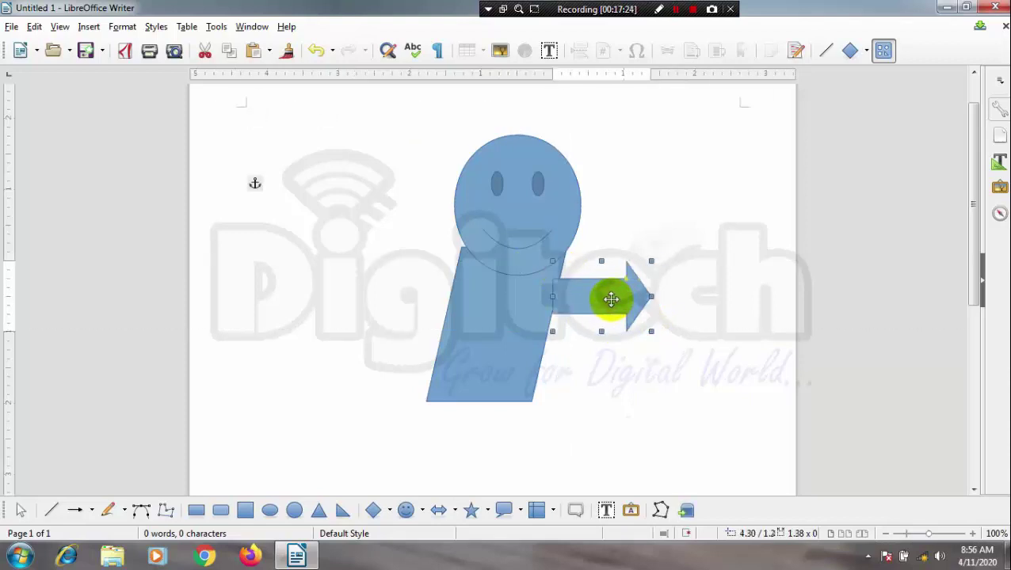
- Draw a Left Arrow on the parallelogram's left and widen it to reach the body
left_click(88, 27)
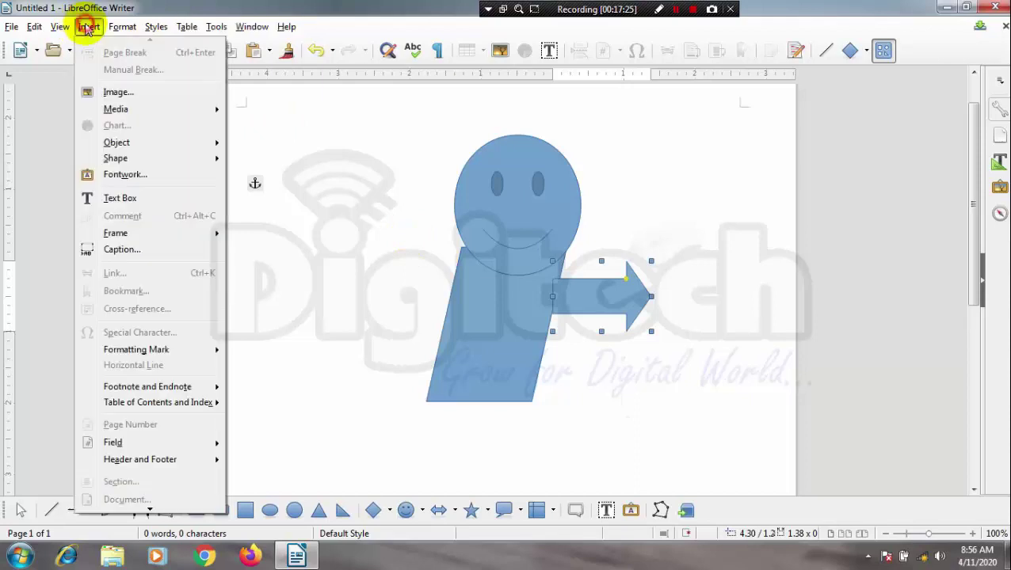
mouse_move(185, 160)
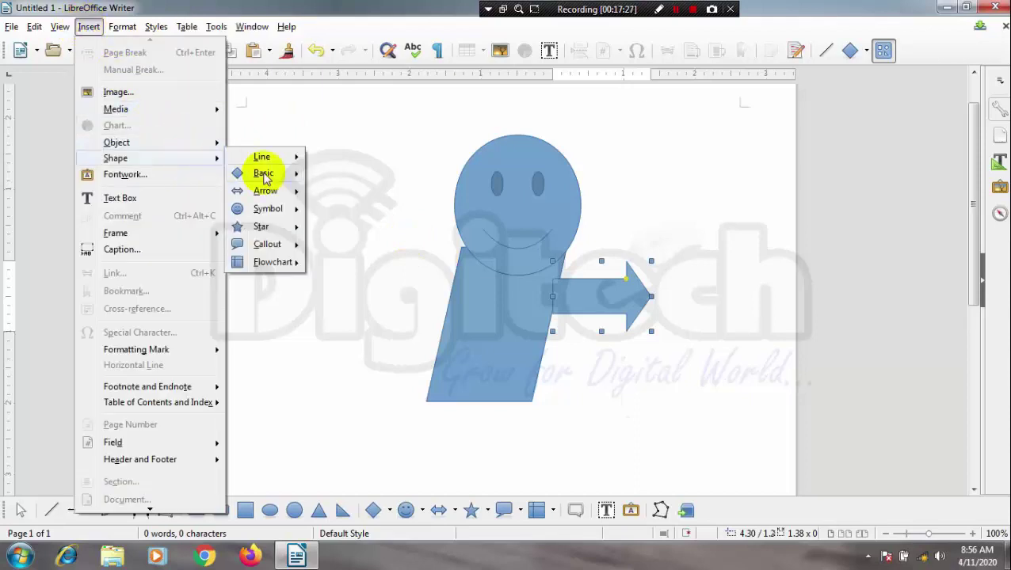
mouse_move(300, 194)
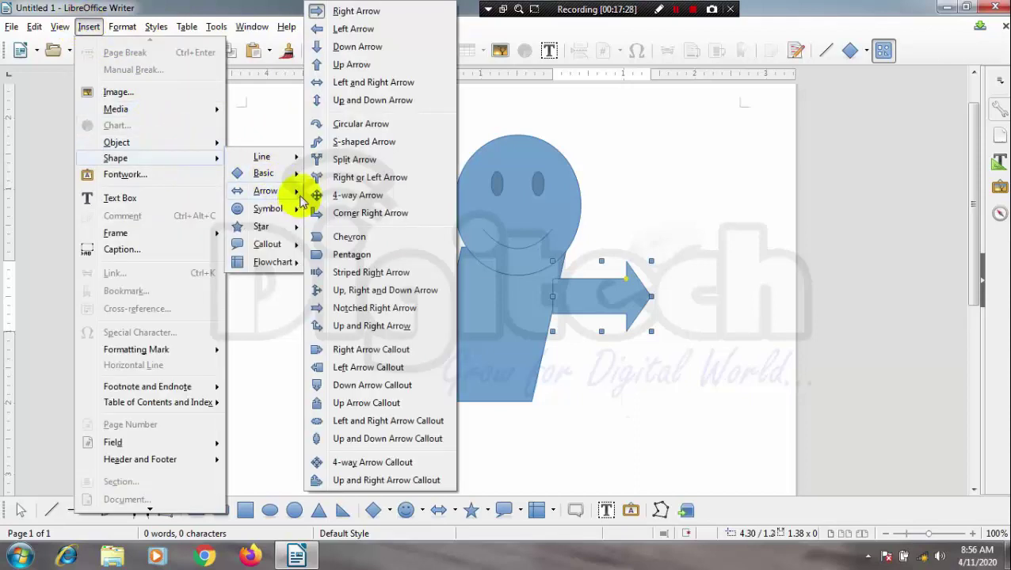
left_click(317, 30)
left_click_drag(369, 250, 452, 322)
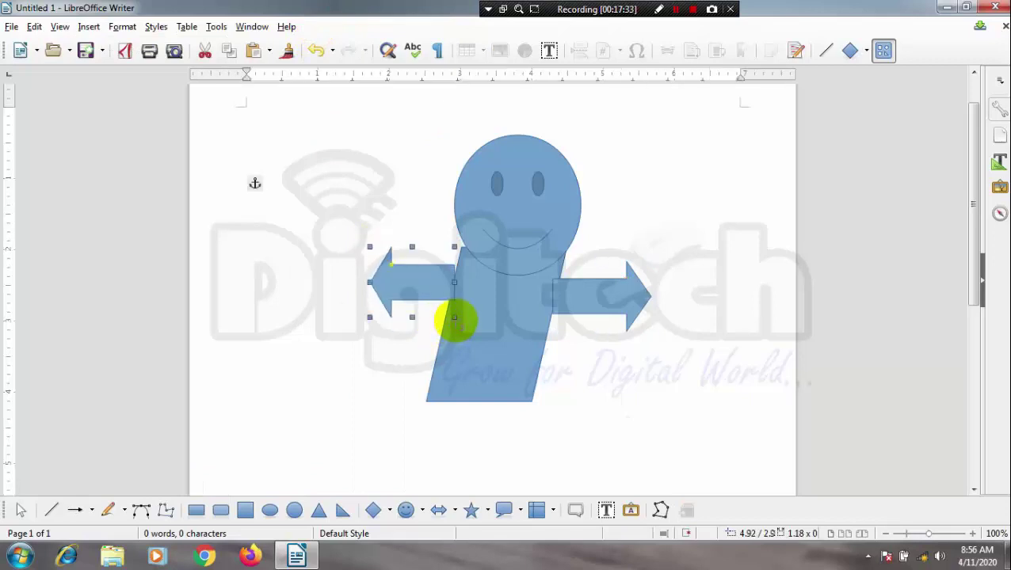
left_click(454, 285)
mouse_move(455, 283)
left_mouse_down()
mouse_move(468, 283)
mouse_move(444, 297)
left_mouse_up()
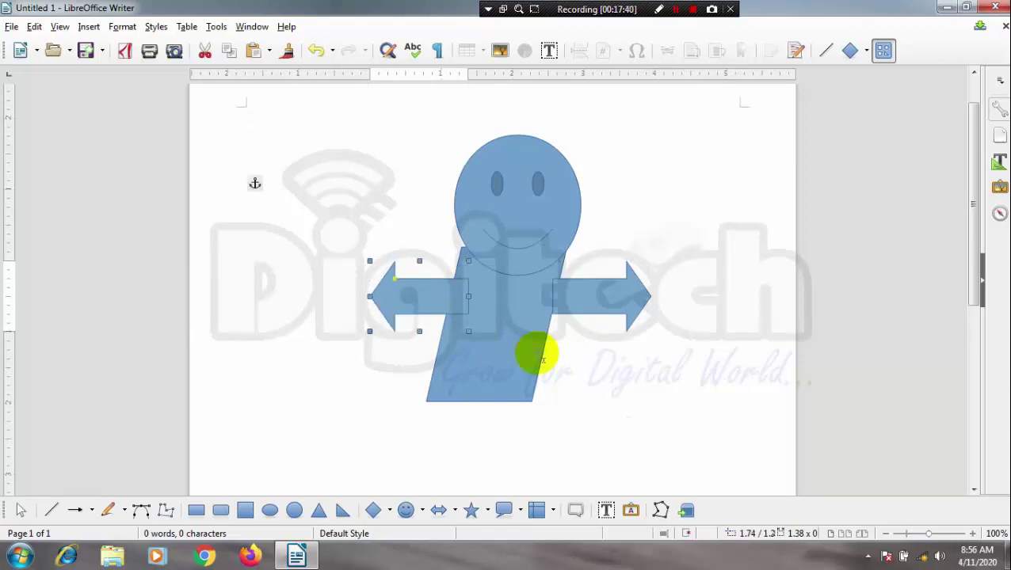
- Draw a Down Arrow below the parallelogram as the figure's first leg
left_click(661, 375)
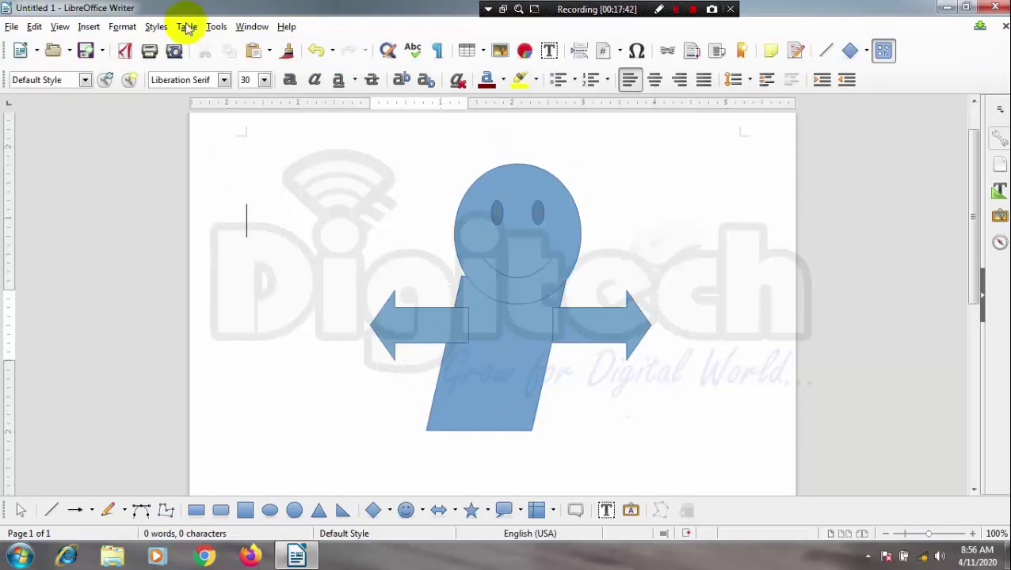
left_click(89, 28)
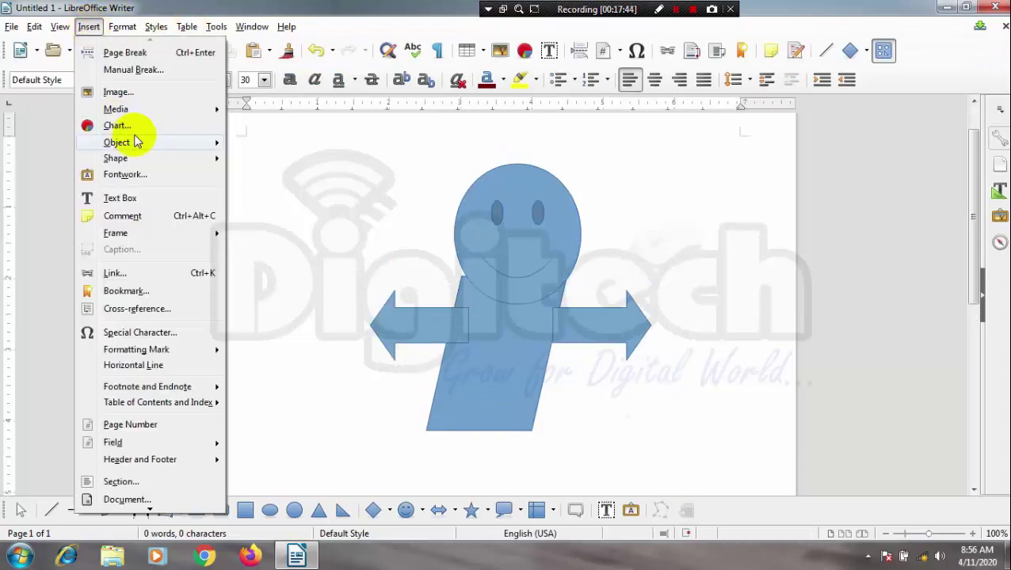
mouse_move(181, 160)
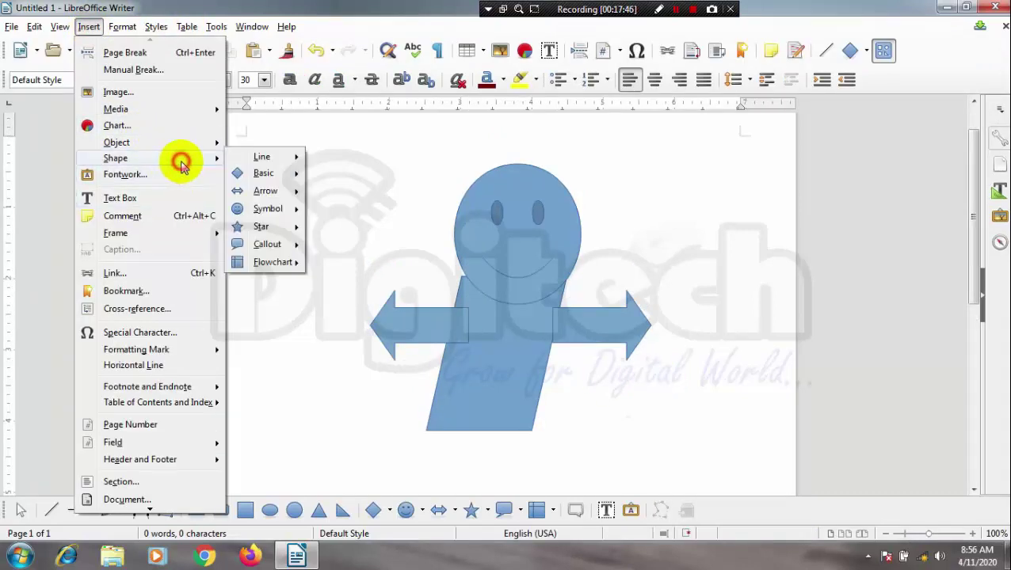
mouse_move(298, 169)
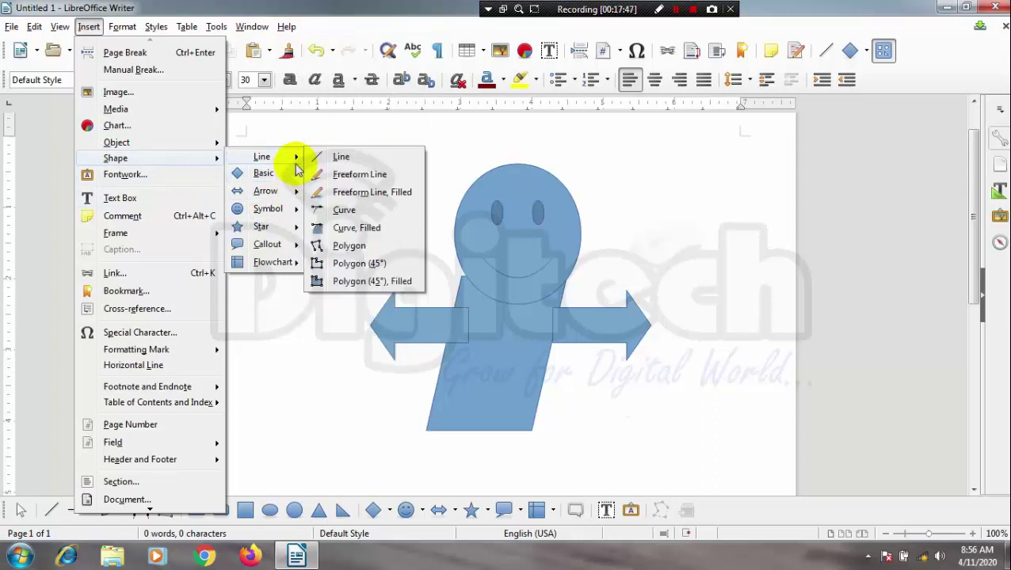
mouse_move(294, 192)
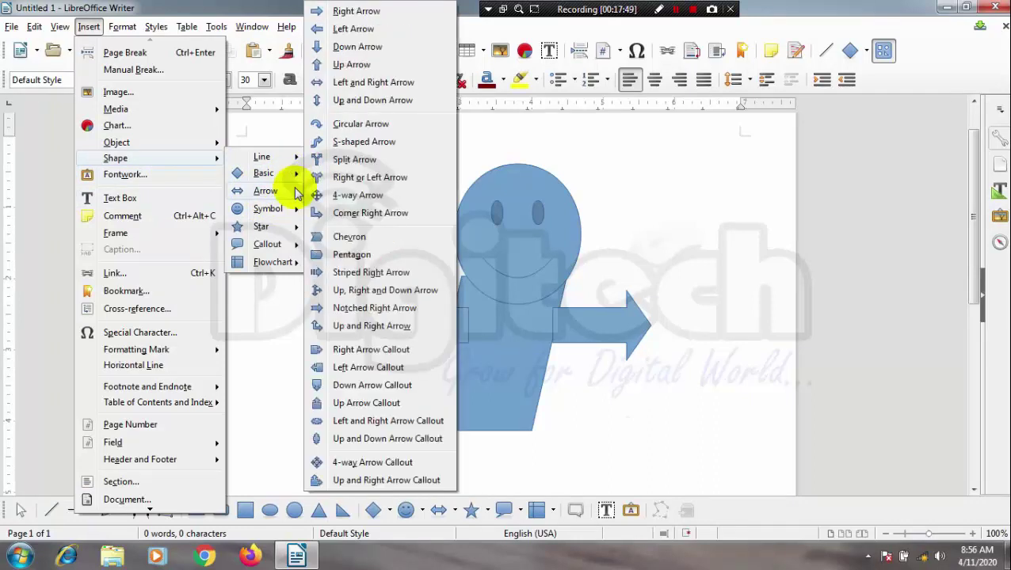
left_click(346, 30)
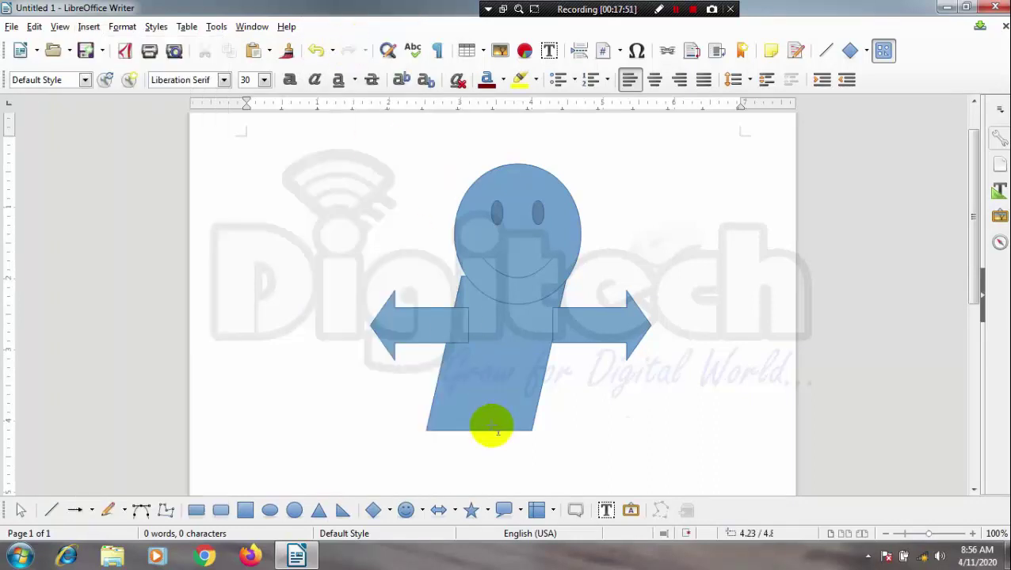
mouse_move(508, 407)
left_mouse_down()
mouse_move(556, 474)
mouse_move(515, 441)
left_mouse_up()
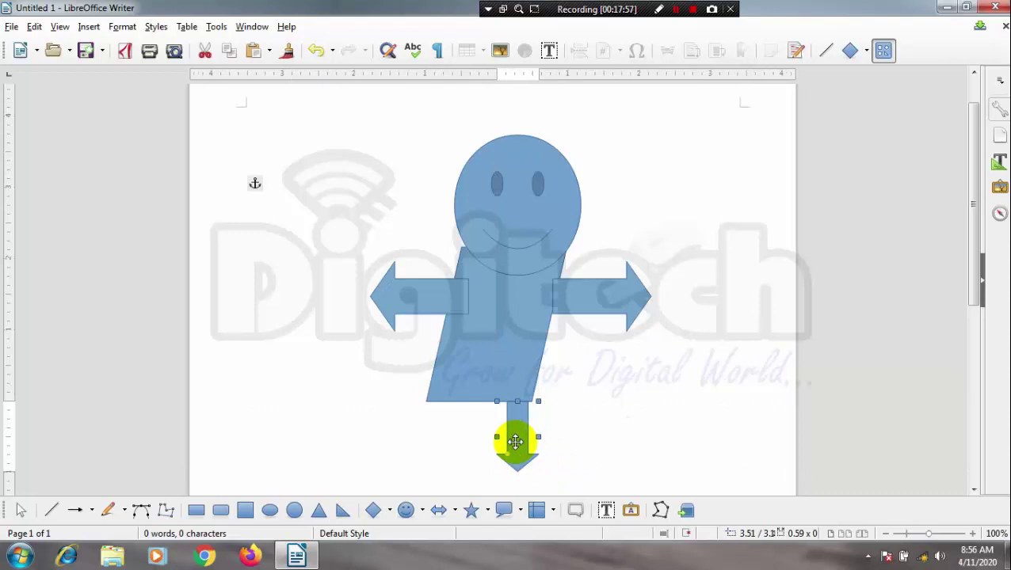
left_click(439, 424)
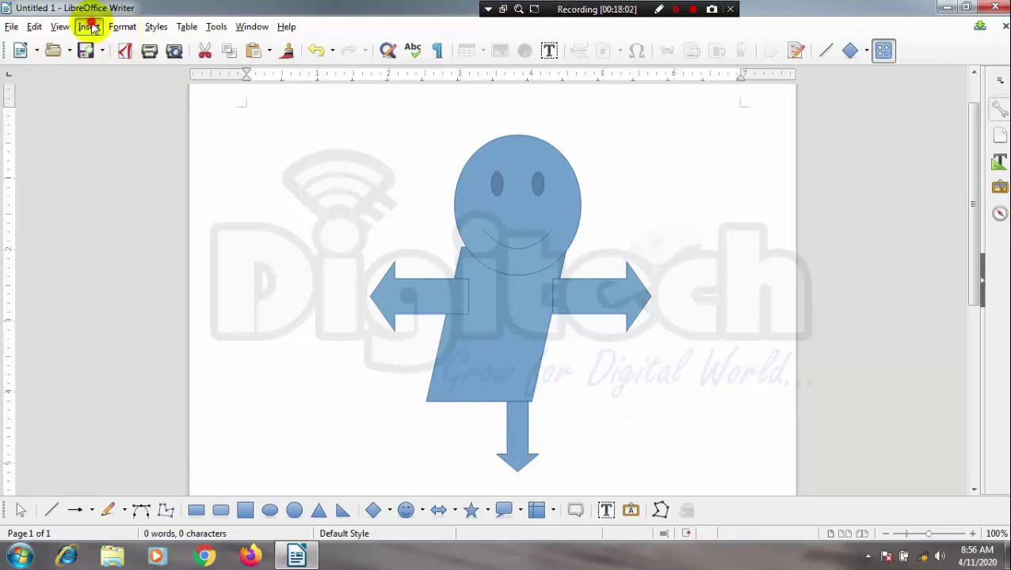
- Draw a second Down Arrow left of the first, under the body
left_click(87, 26)
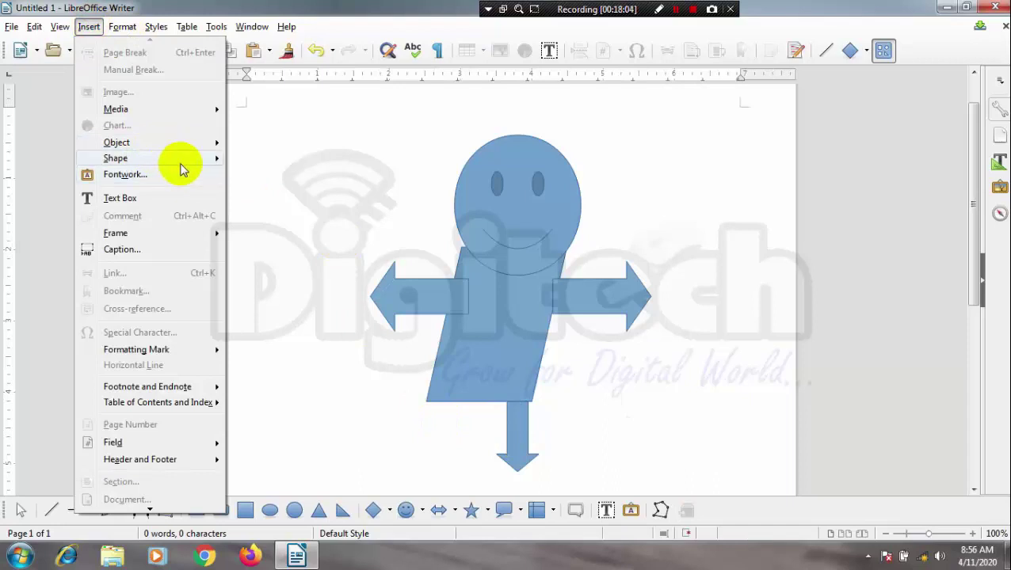
mouse_move(184, 159)
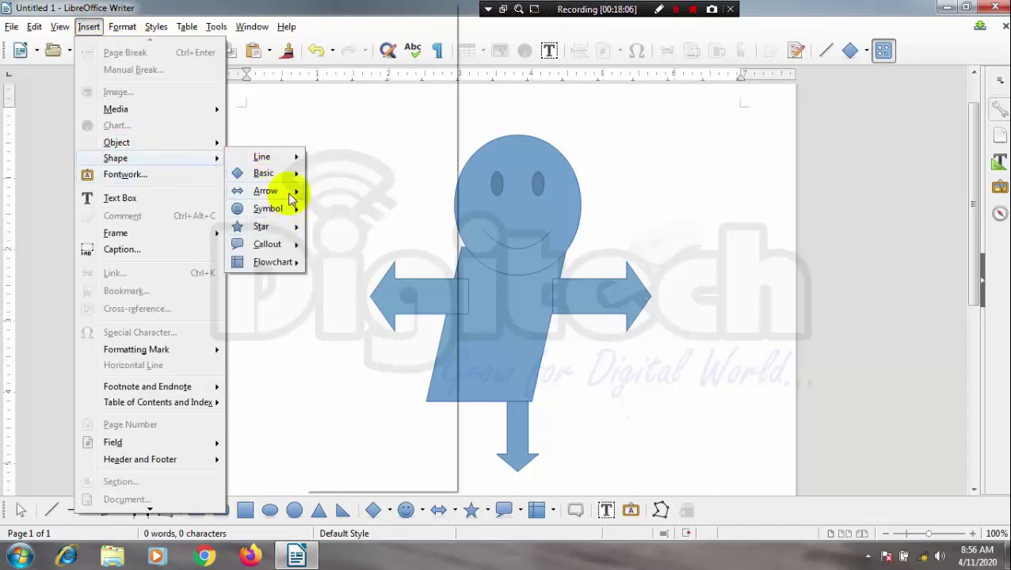
mouse_move(287, 192)
left_click(352, 46)
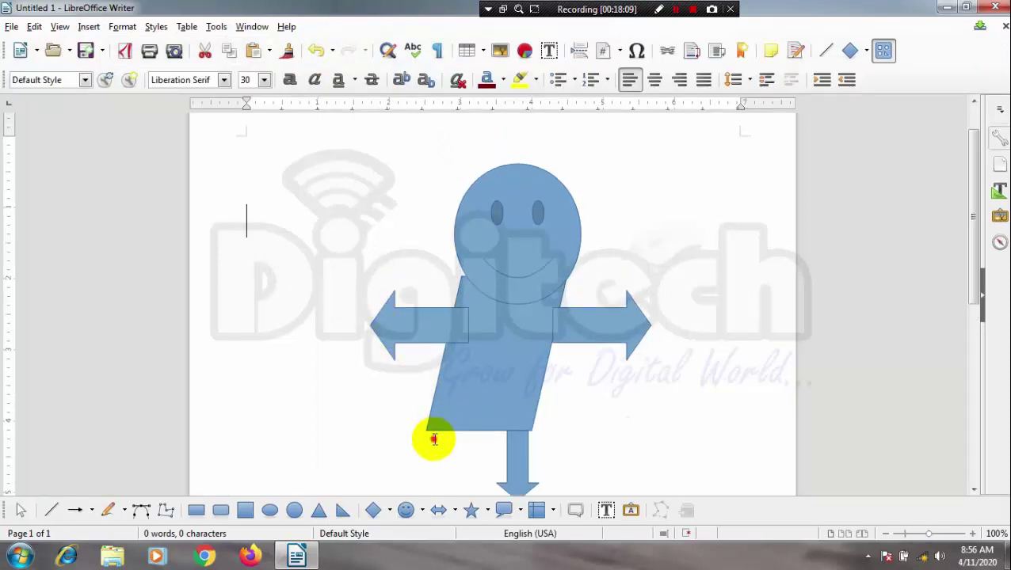
left_click(472, 420)
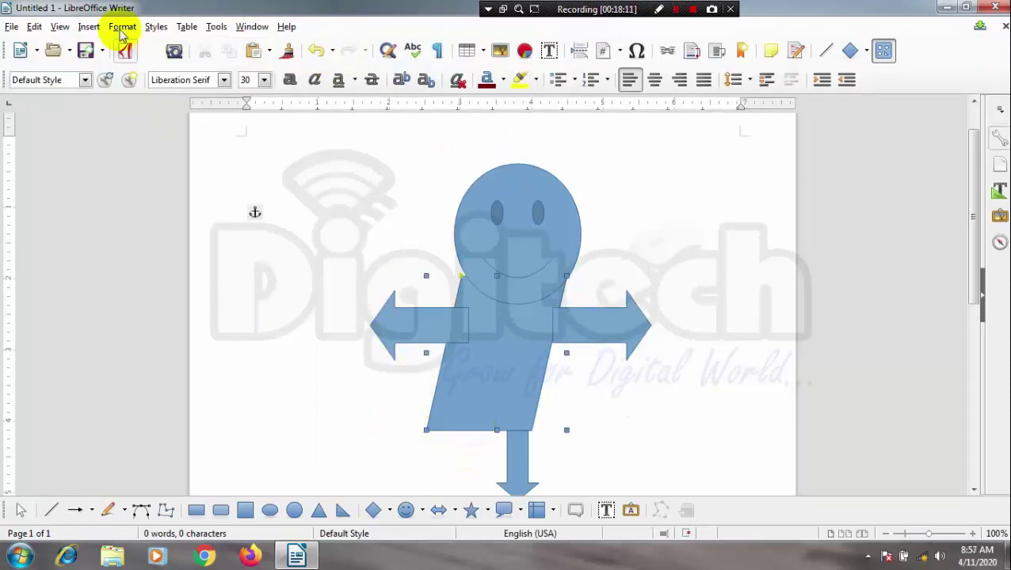
left_click(88, 27)
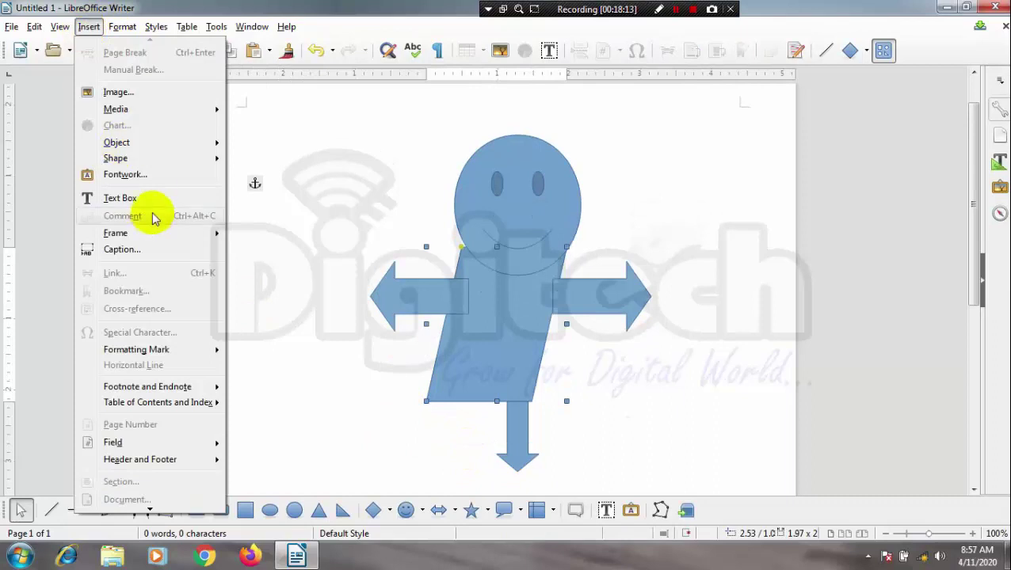
mouse_move(142, 156)
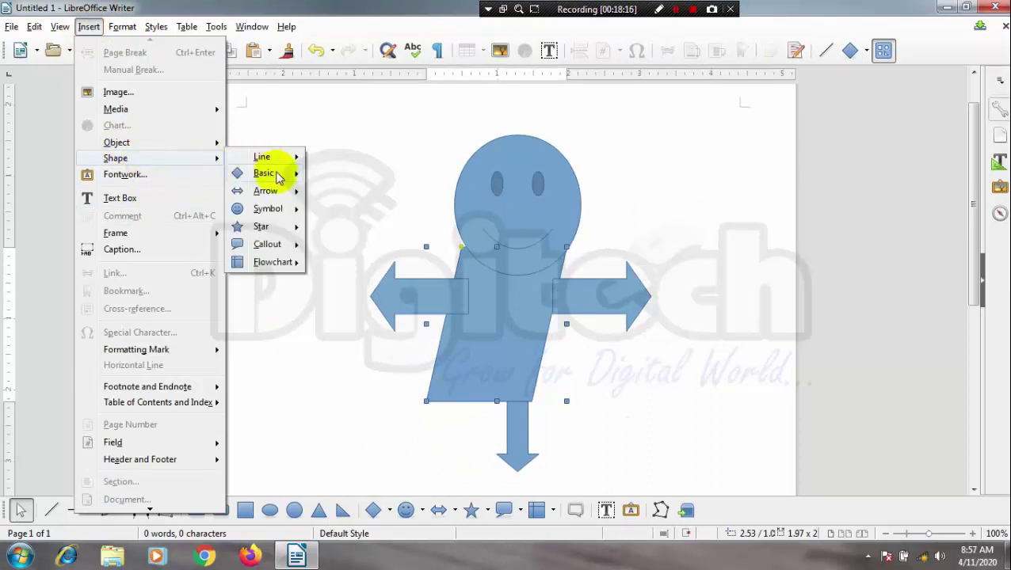
mouse_move(273, 191)
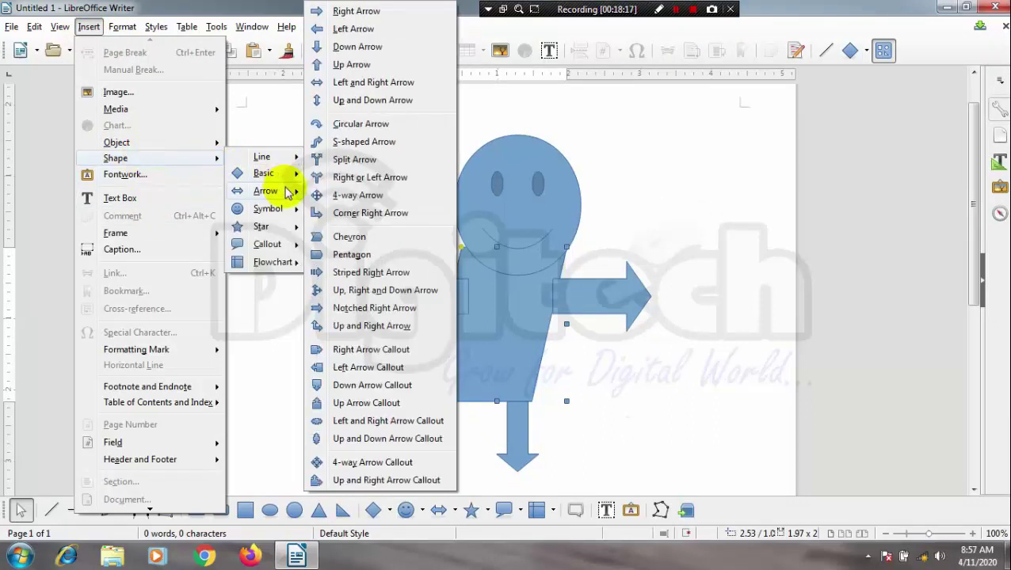
left_click(322, 46)
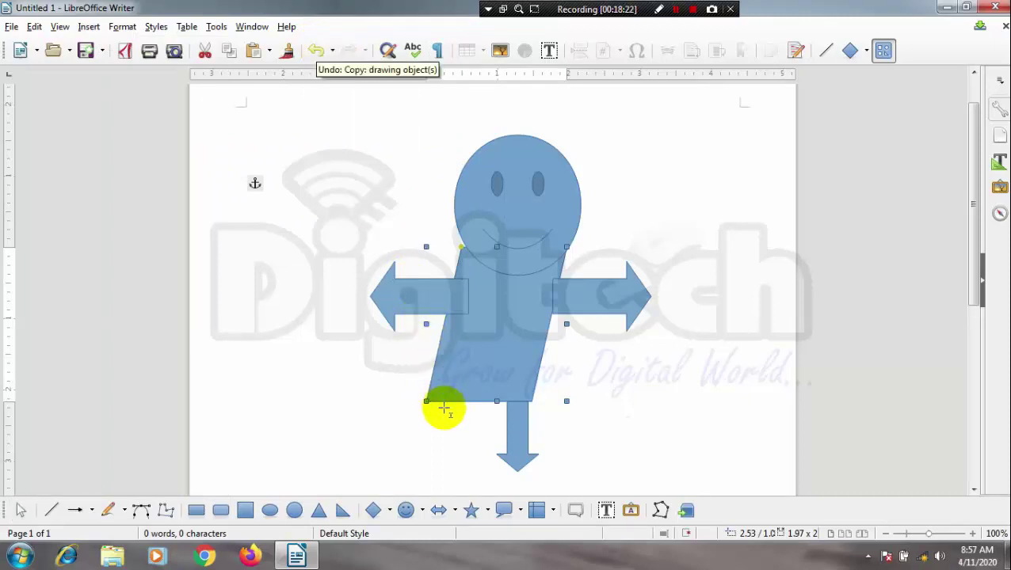
left_click_drag(442, 403, 481, 473)
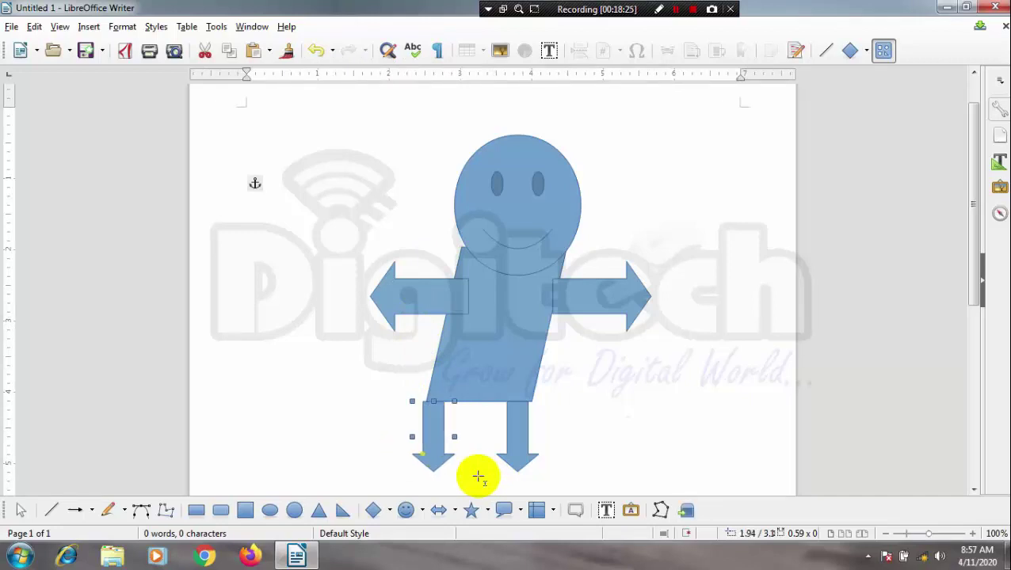
left_click(690, 394)
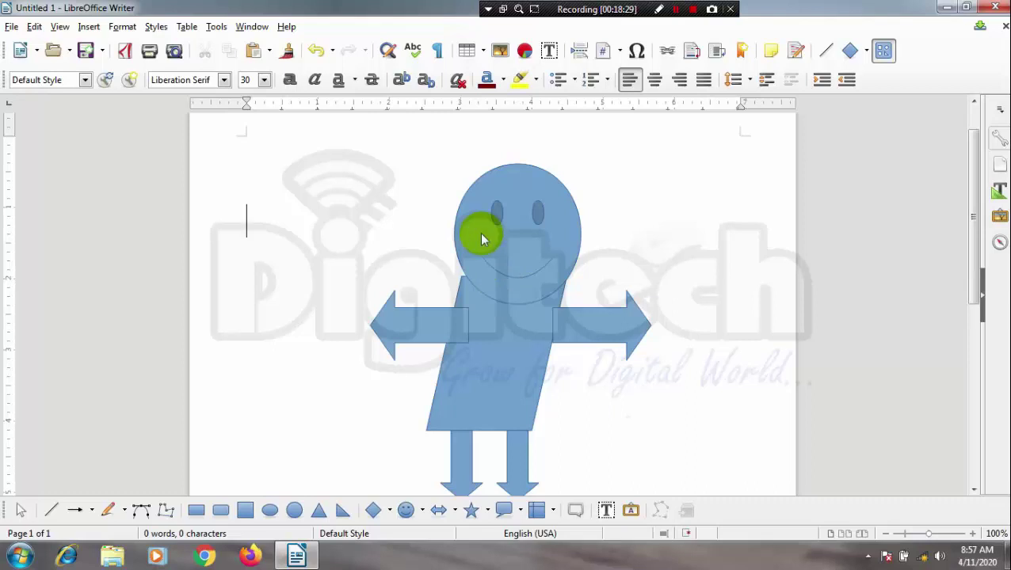
- Clear the empty top paragraphs and delete the smiley head and parallelogram body
key("ctrl+a")
key("Delete")
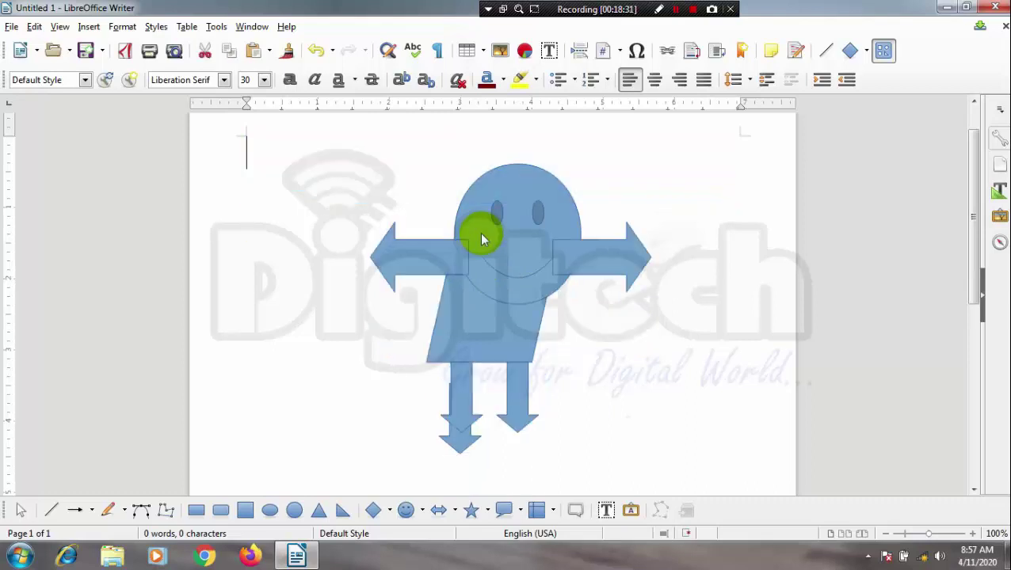
left_click(523, 258)
key("Delete")
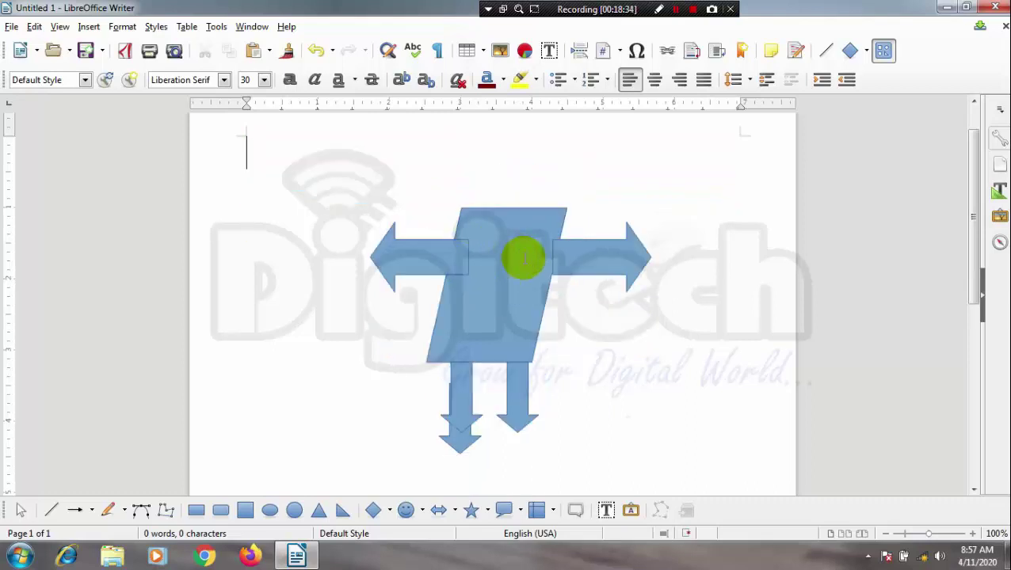
key("Delete")
- Delete the right and left arm arrows and both down-arrow legs
left_click(604, 247)
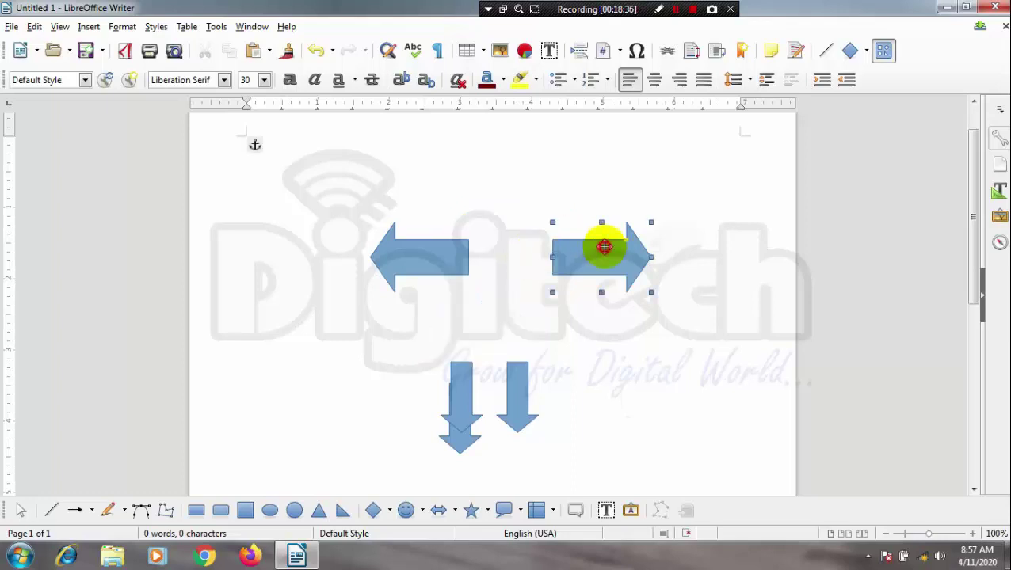
key("Delete")
left_click(438, 251)
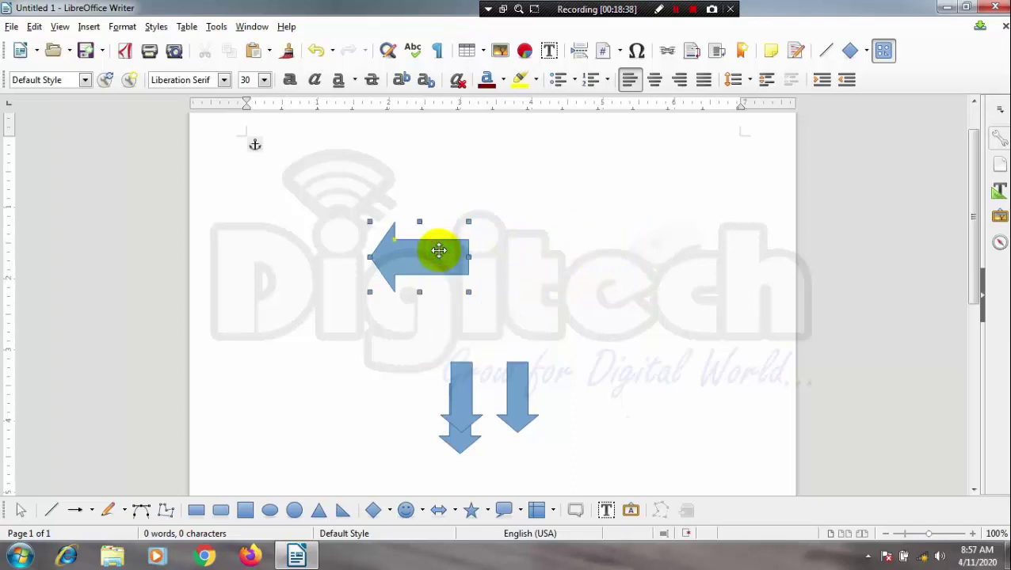
key("Delete")
left_click(465, 389)
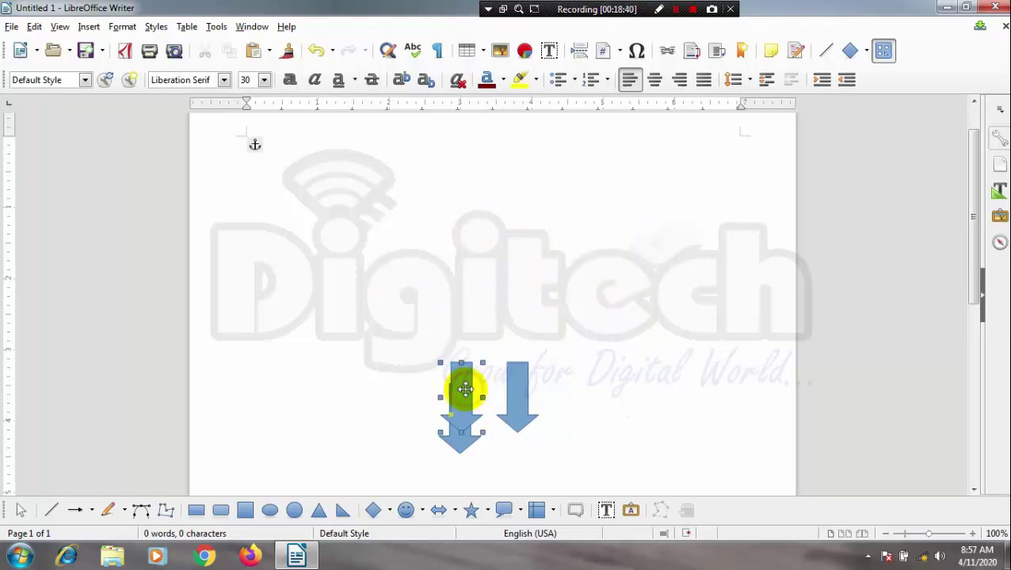
key("Escape")
key("Delete")
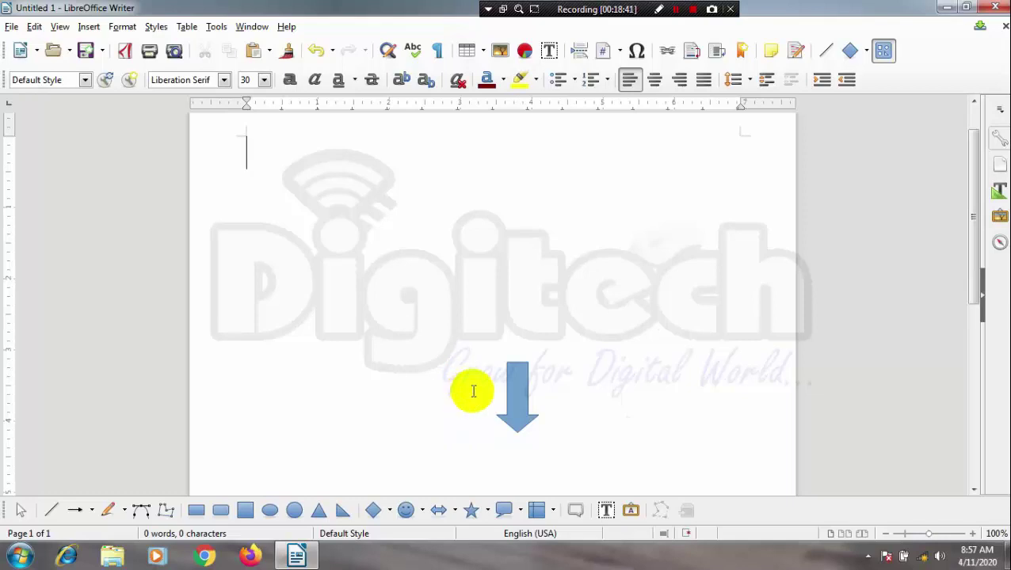
left_click(529, 401)
key("Delete")
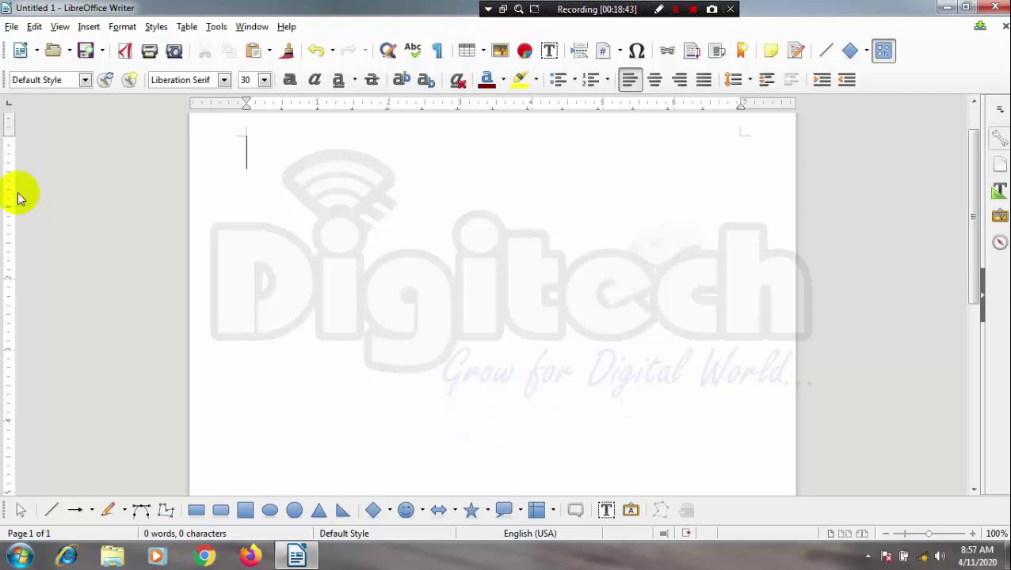
left_click(90, 27)
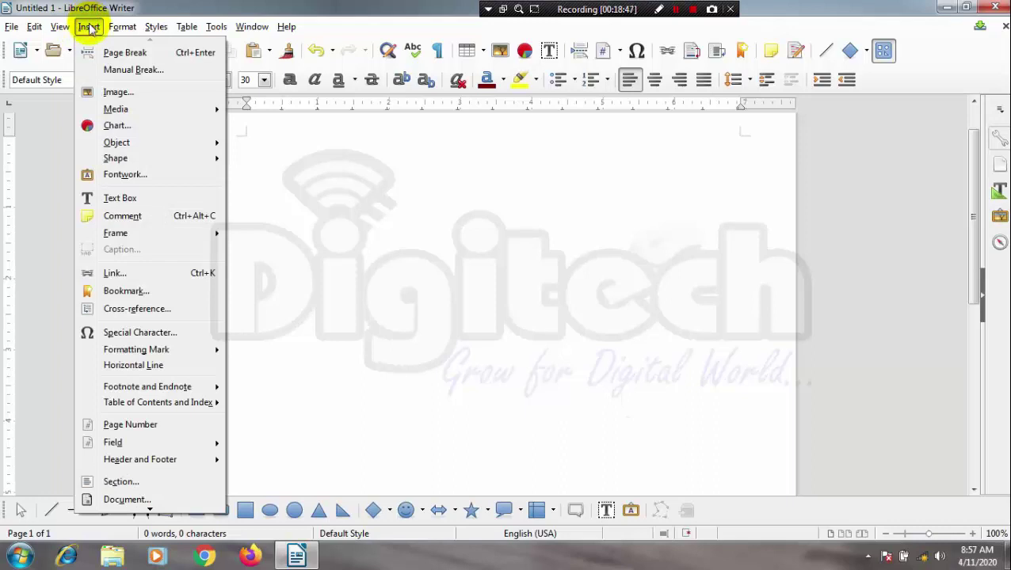
- Insert the pink perspective Fontwork Favorite 6 and move it up the page
mouse_move(123, 160)
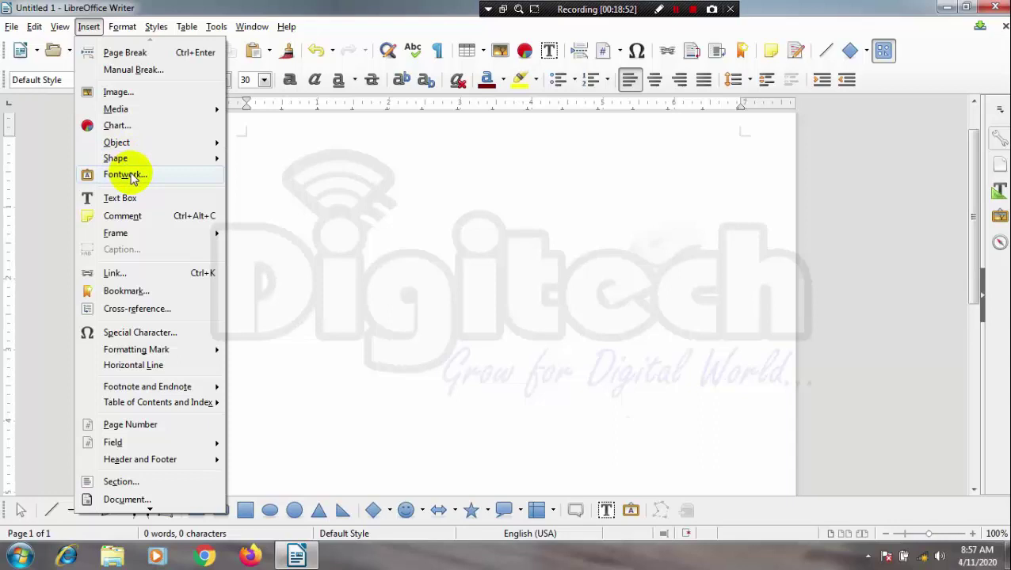
left_click(127, 174)
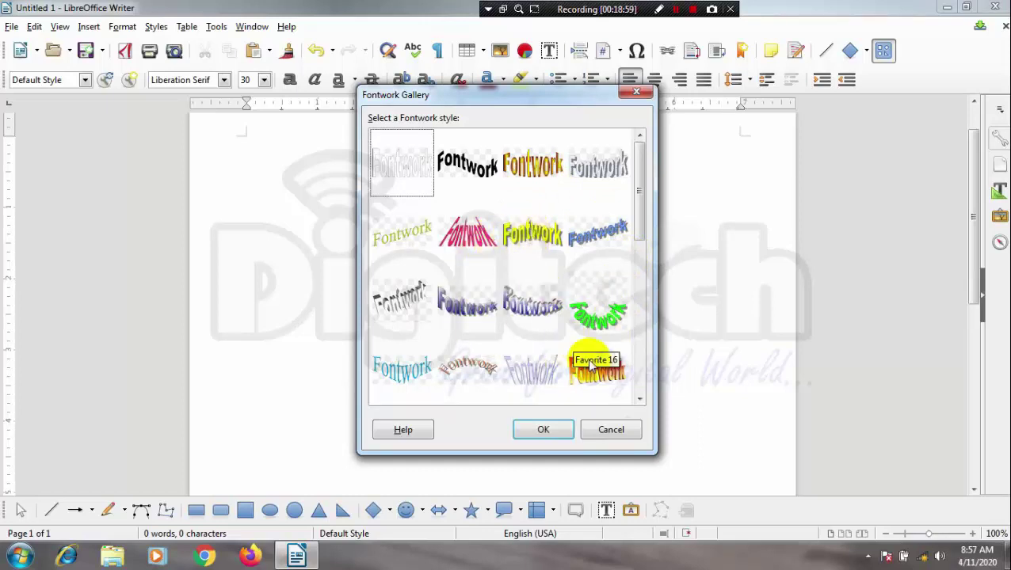
left_click(474, 237)
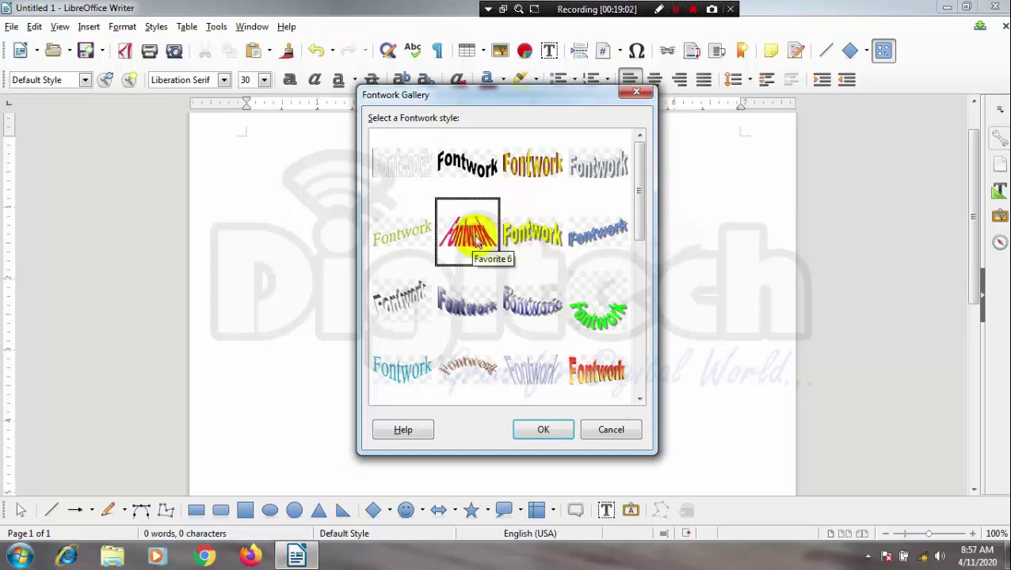
left_click(561, 436)
left_click_drag(542, 416, 460, 283)
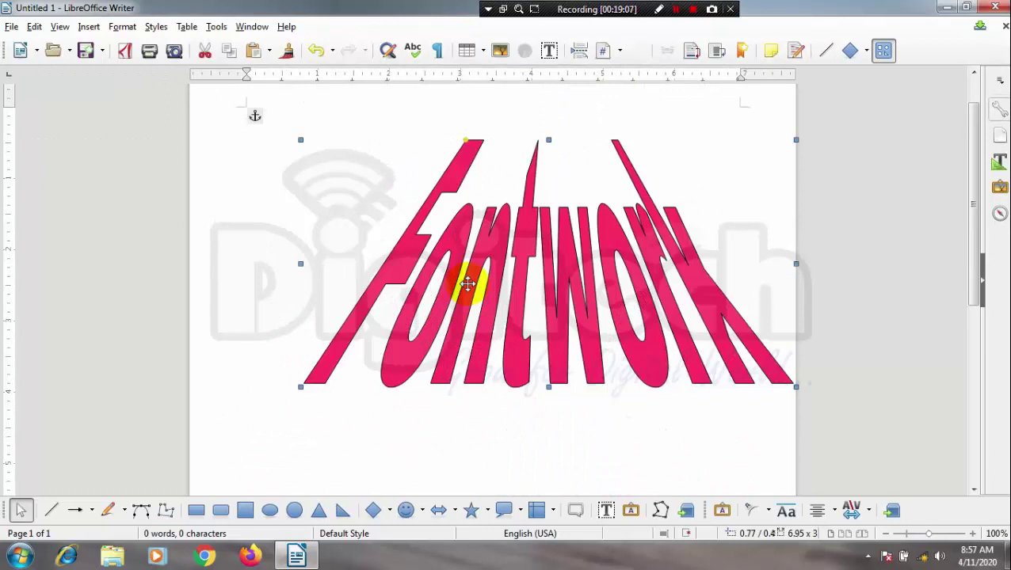
- Retype the Fontwork text to read Digitech and shift it slightly left
double_click(508, 284)
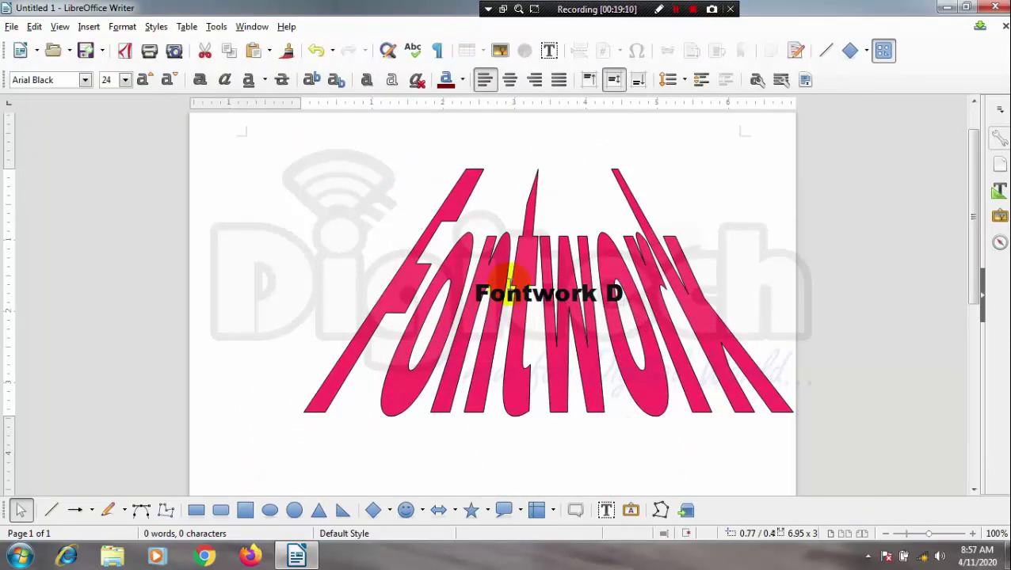
key("BackSpace")
key("BackSpace")
key("BackSpace")
key("BackSpace")
key("BackSpace")
key("BackSpace")
key("BackSpace")
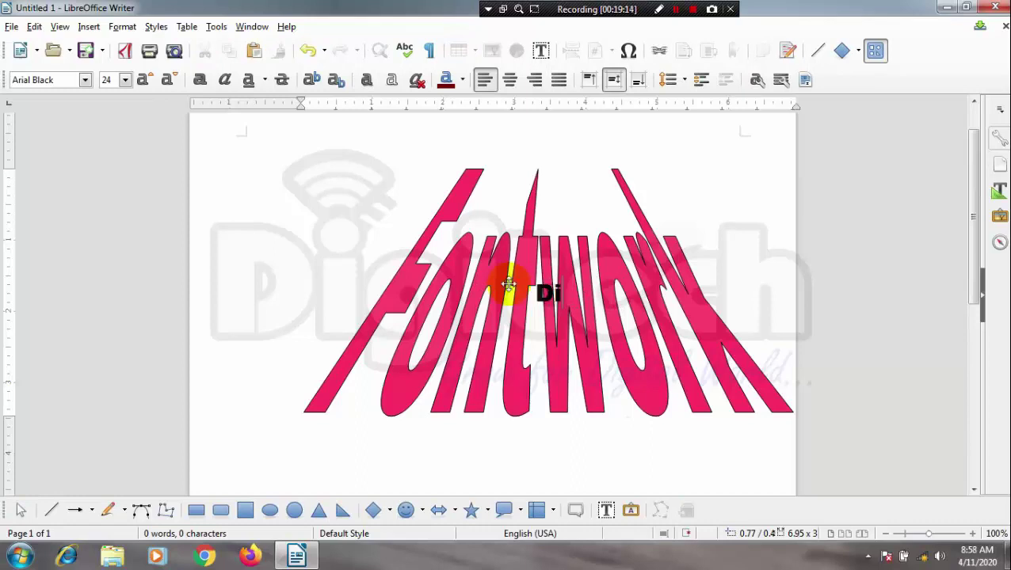
type("gitech")
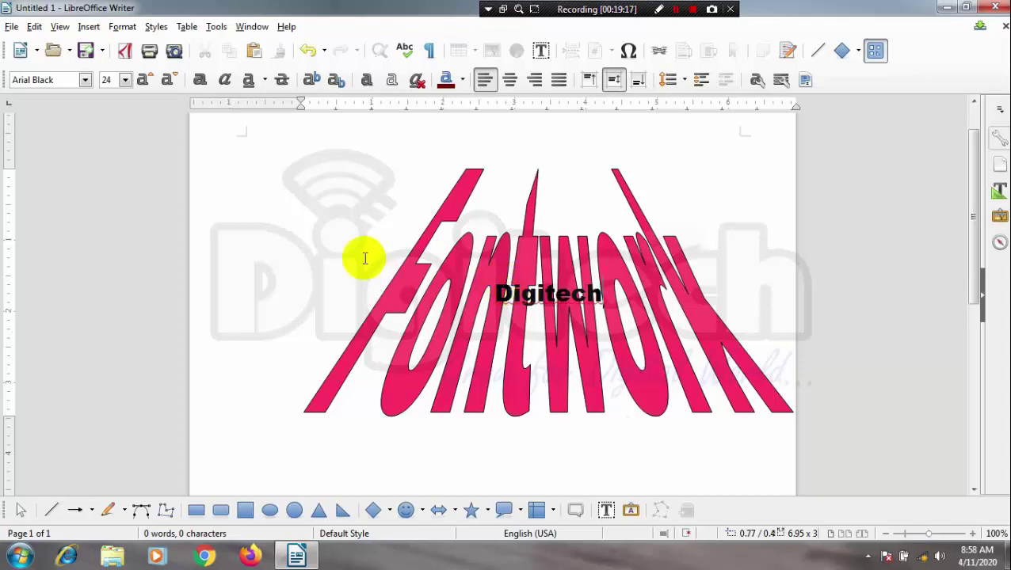
left_click(335, 237)
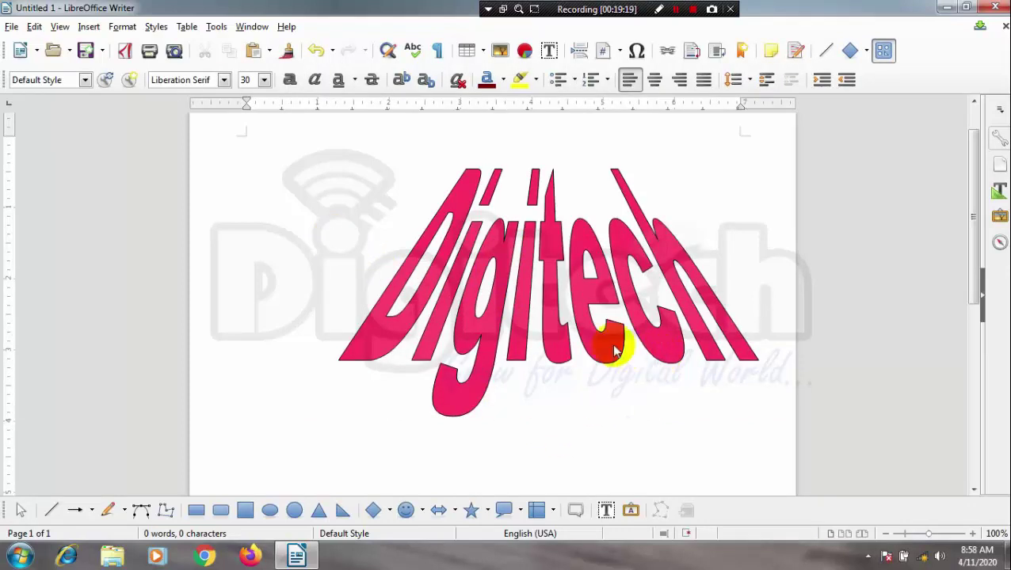
left_click_drag(547, 293, 507, 287)
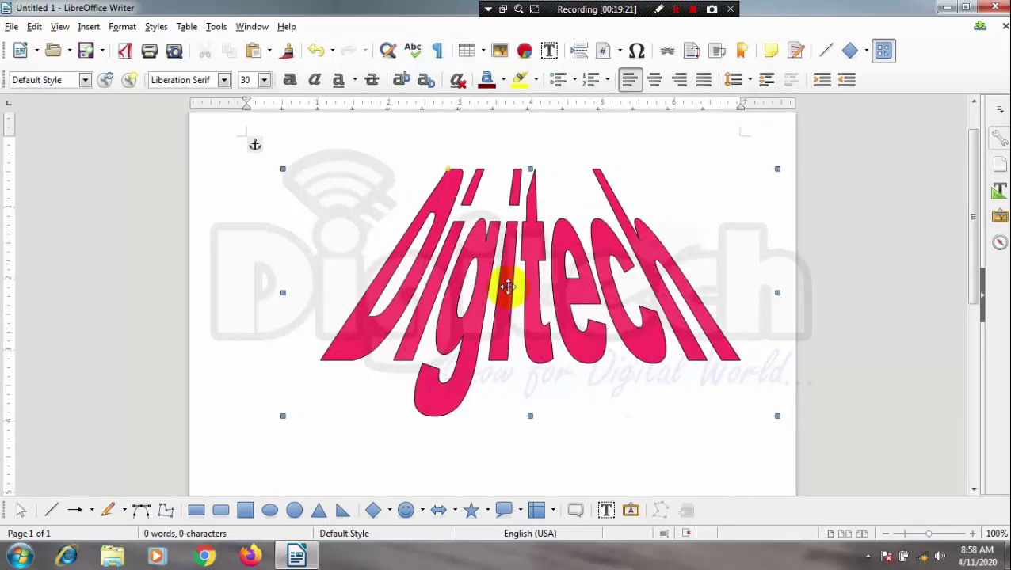
- Replace the Fontwork text with a person's name, then delete the Fontwork object
double_click(510, 293)
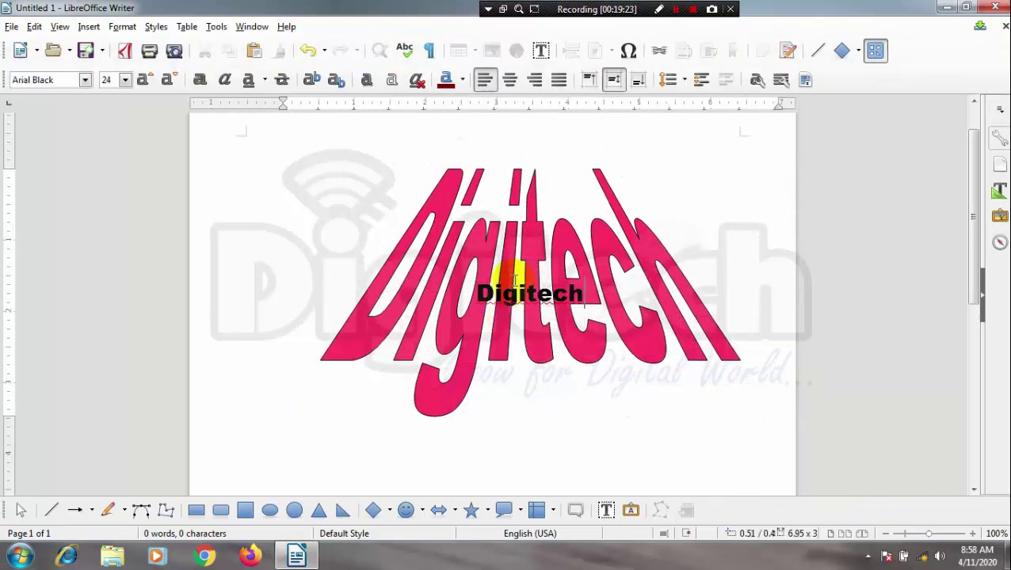
key("BackSpace")
key("BackSpace")
key("BackSpace")
key("BackSpace")
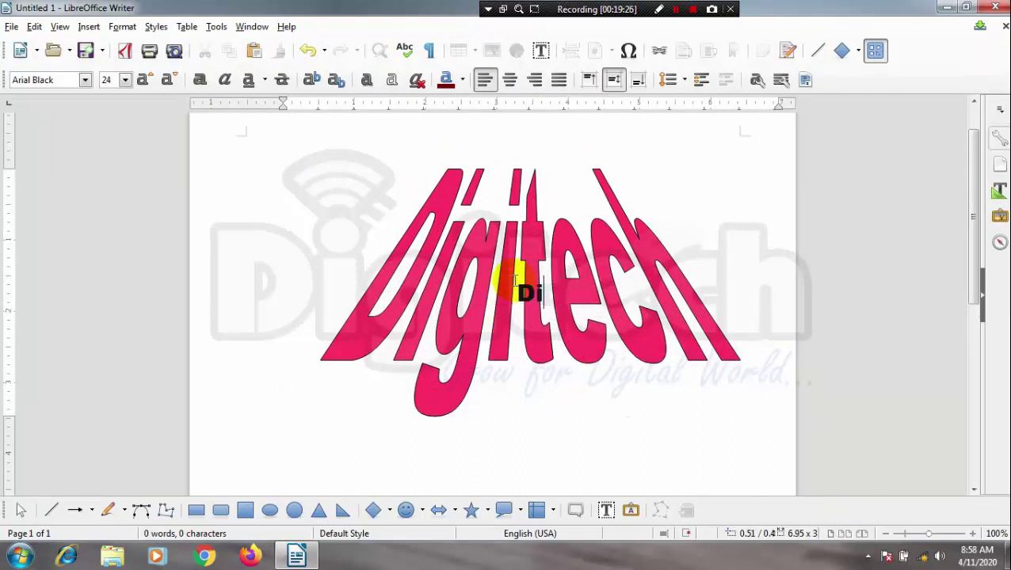
type("nesh k")
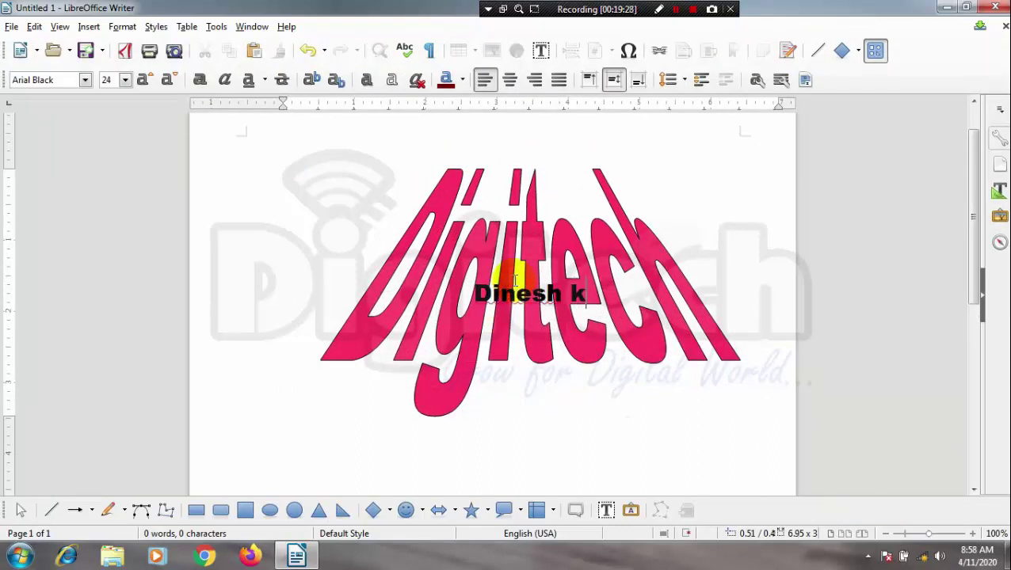
type("umar")
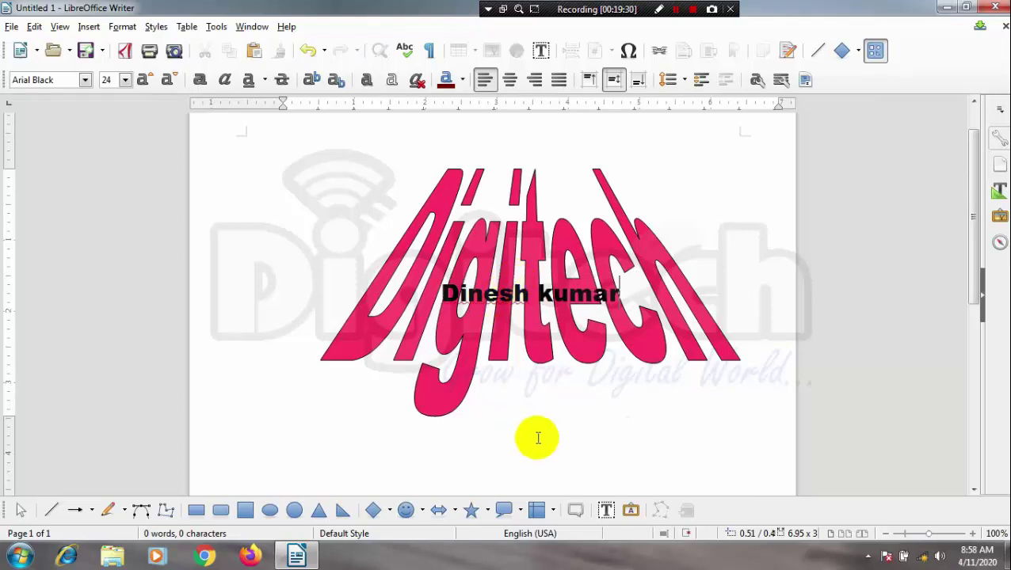
left_click(538, 437)
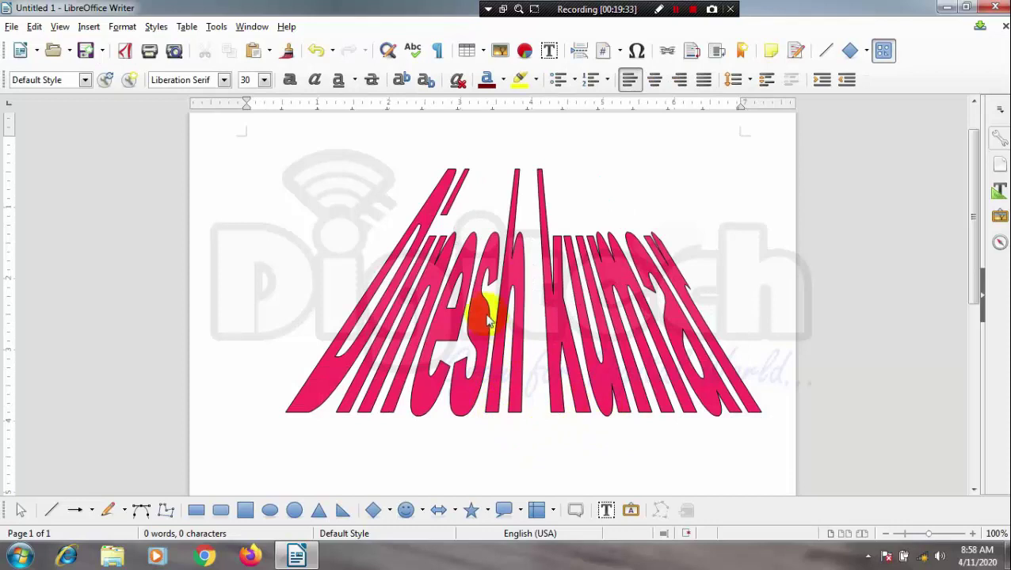
left_click(522, 325)
key("Delete")
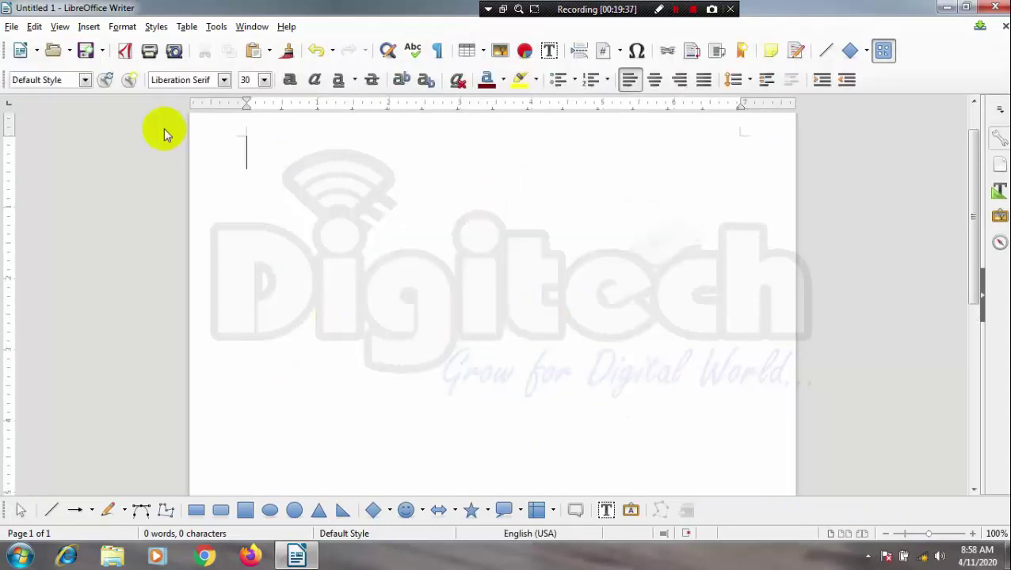
- Draw a text box near the page's upper left reading 'Digitech Computer Society' and select it
left_click(89, 27)
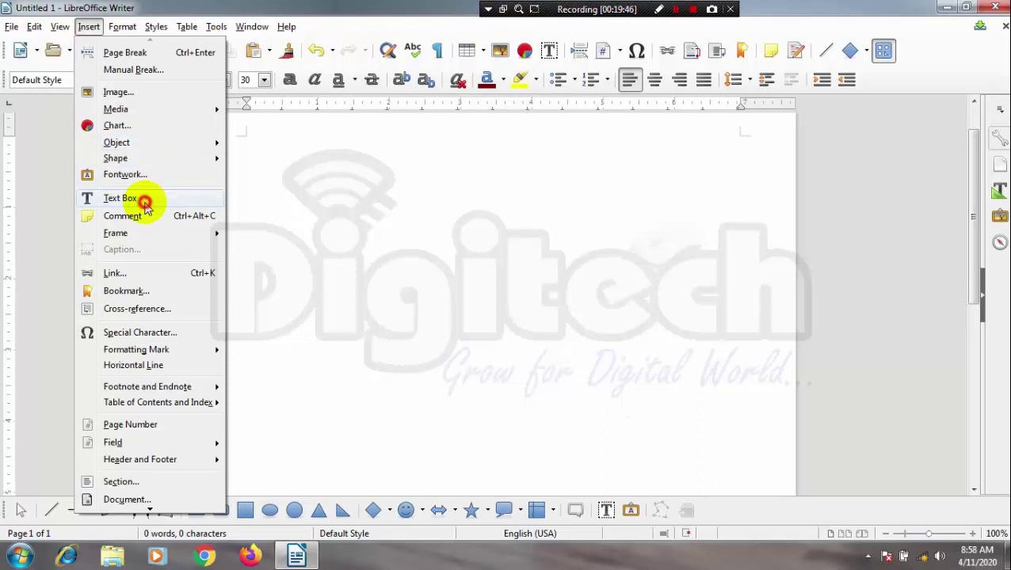
left_click(145, 199)
mouse_move(257, 163)
left_mouse_down()
mouse_move(378, 204)
mouse_move(430, 208)
left_mouse_up()
left_click(306, 218)
type("Digitech Computer Society")
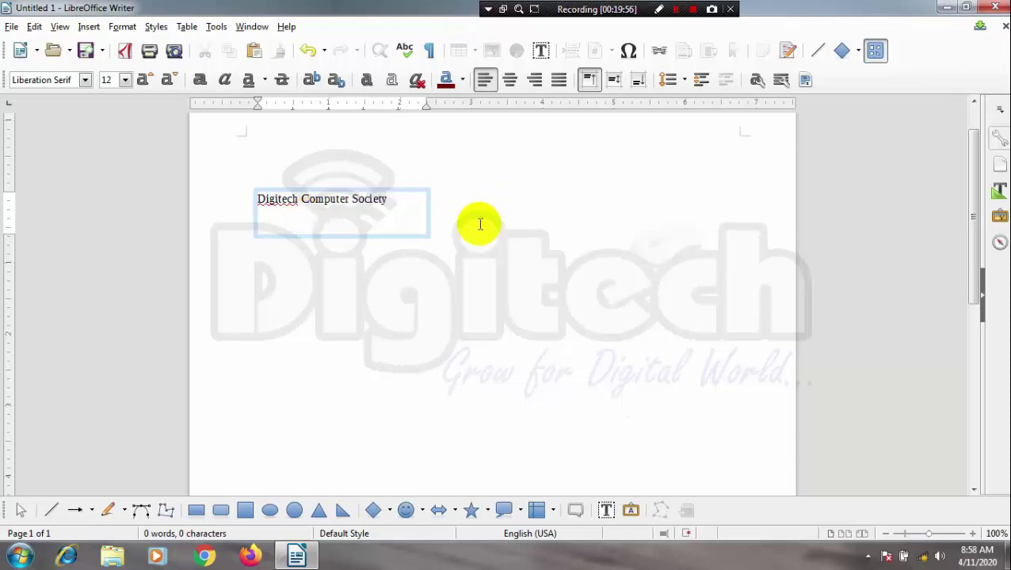
left_click(463, 225)
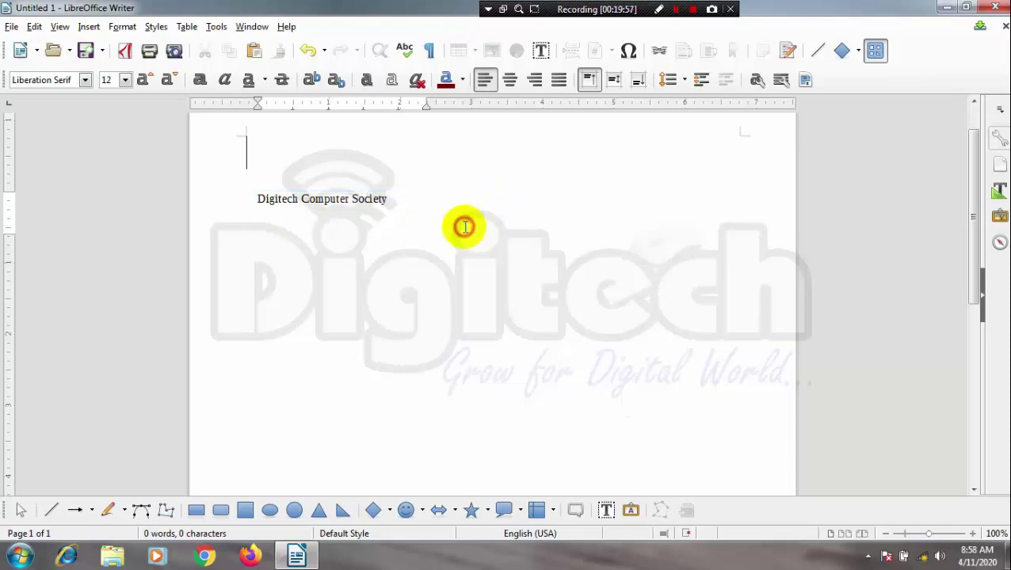
left_click(380, 204)
left_click(418, 234)
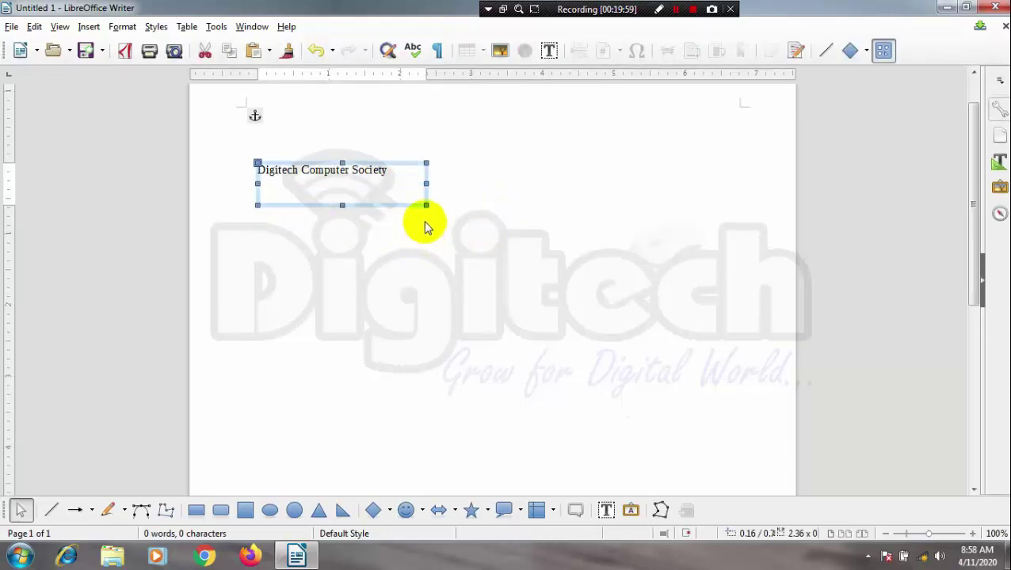
- Narrow the text box, move it lower on the page, and pick the rounded rectangle shape
mouse_move(425, 206)
left_mouse_down()
mouse_move(387, 186)
mouse_move(572, 109)
left_mouse_up()
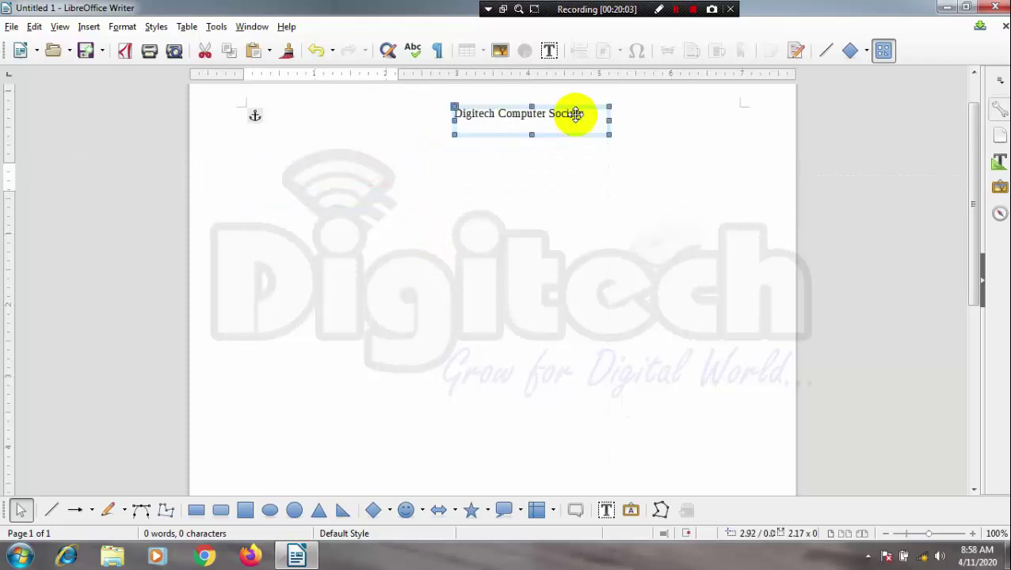
left_click_drag(975, 264, 970, 207)
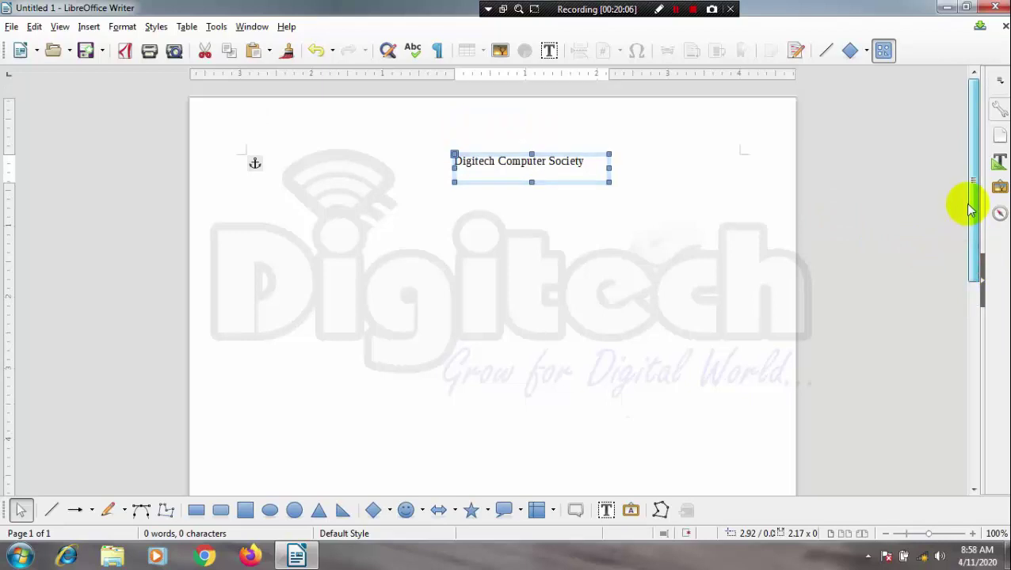
mouse_move(579, 153)
left_mouse_down()
mouse_move(423, 124)
mouse_move(486, 261)
mouse_move(484, 279)
left_mouse_up()
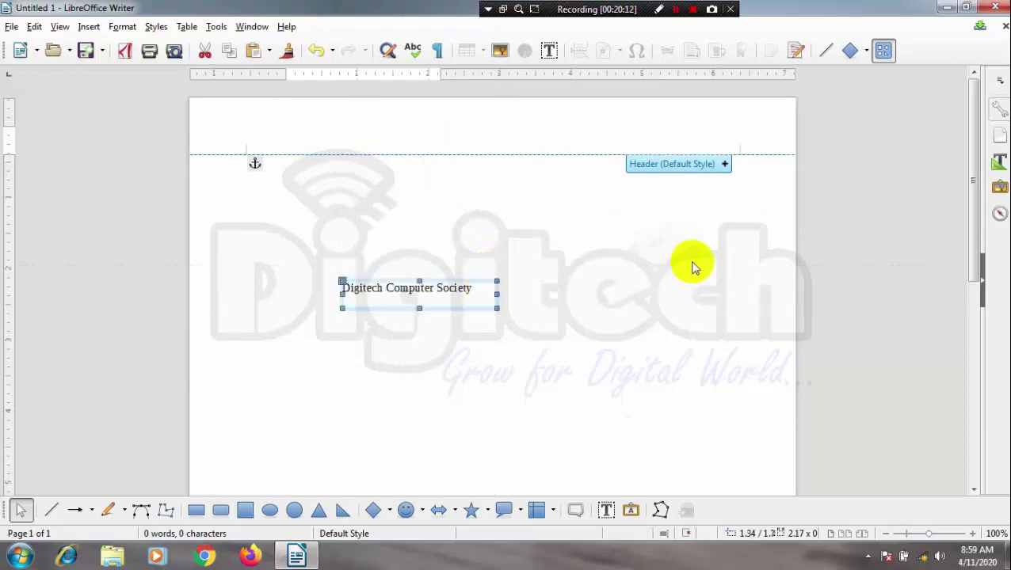
left_click(867, 52)
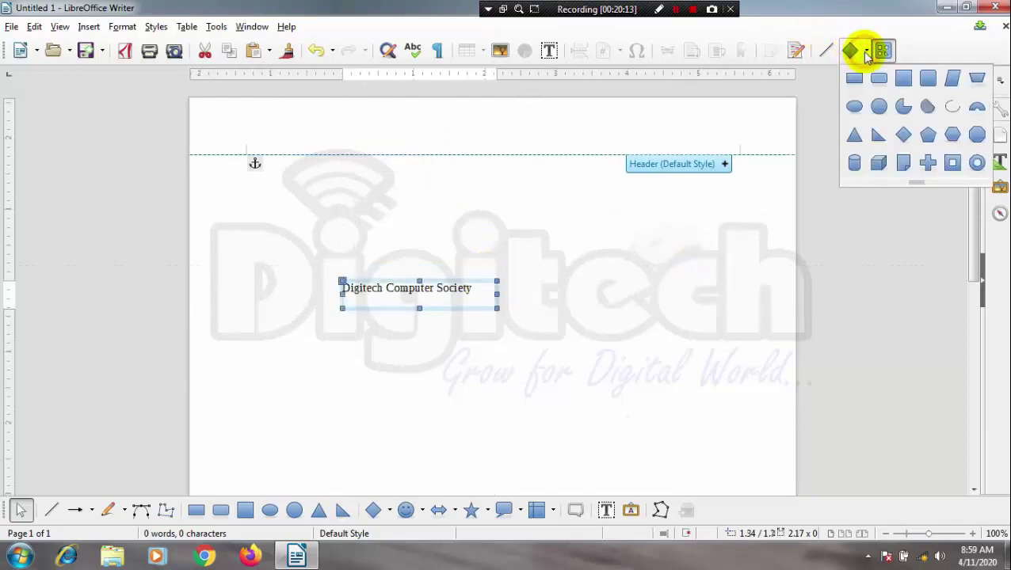
left_click(879, 76)
- Make the text box's text green, then delete the whole text box frame
left_click(609, 368)
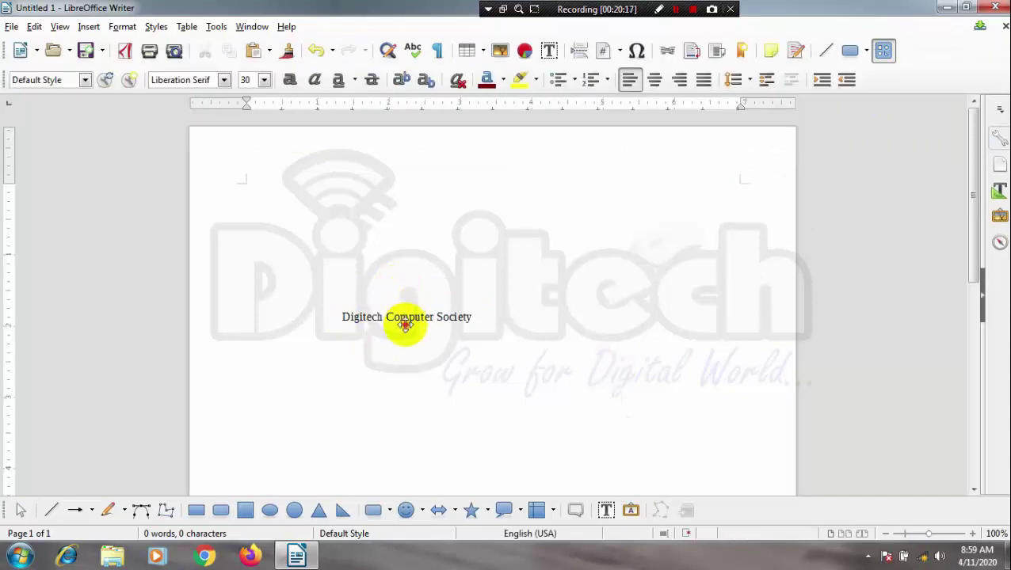
left_click(402, 317)
left_click(396, 310)
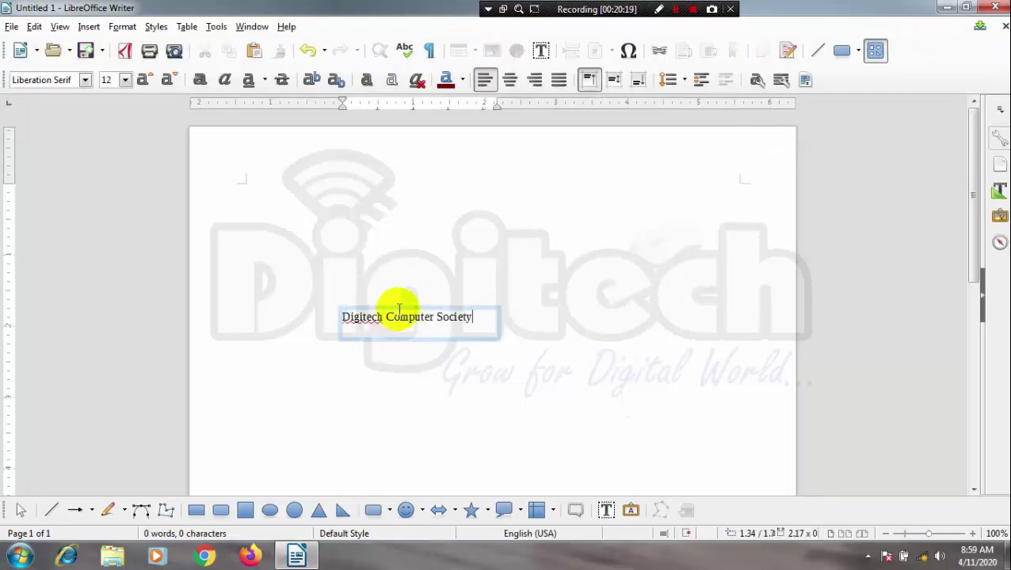
left_click(399, 309)
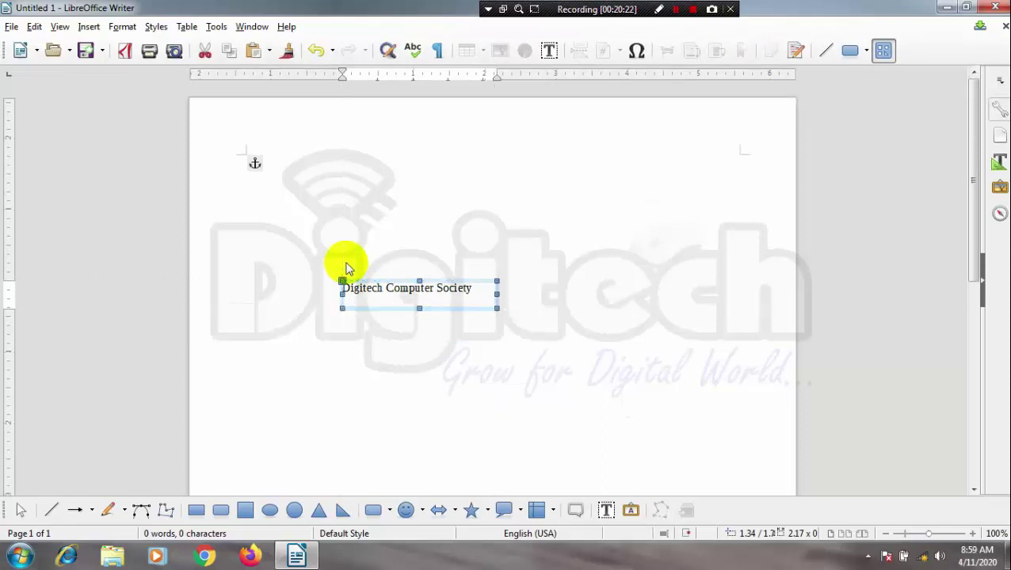
left_click(388, 285)
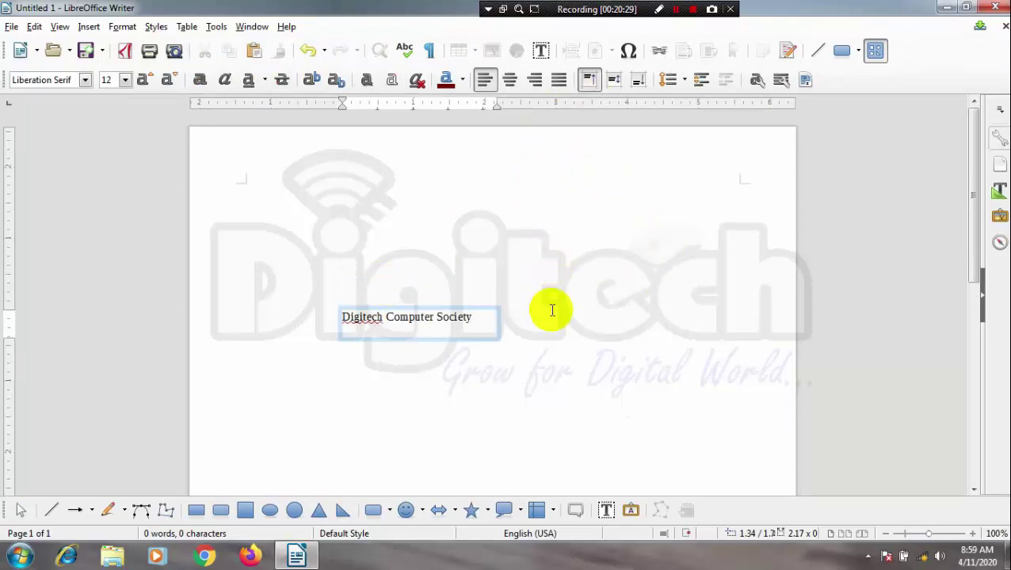
left_click(462, 82)
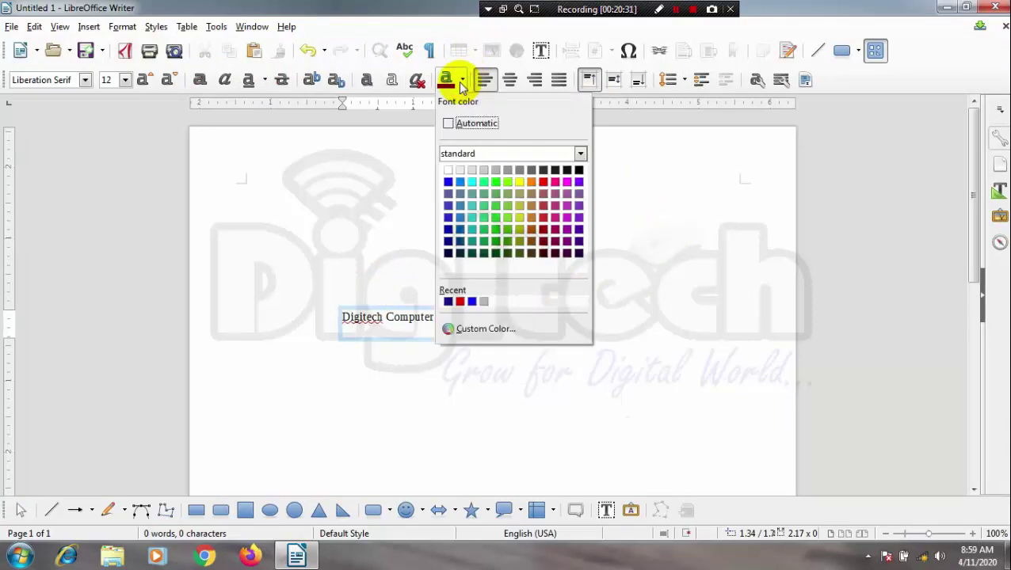
left_click(496, 206)
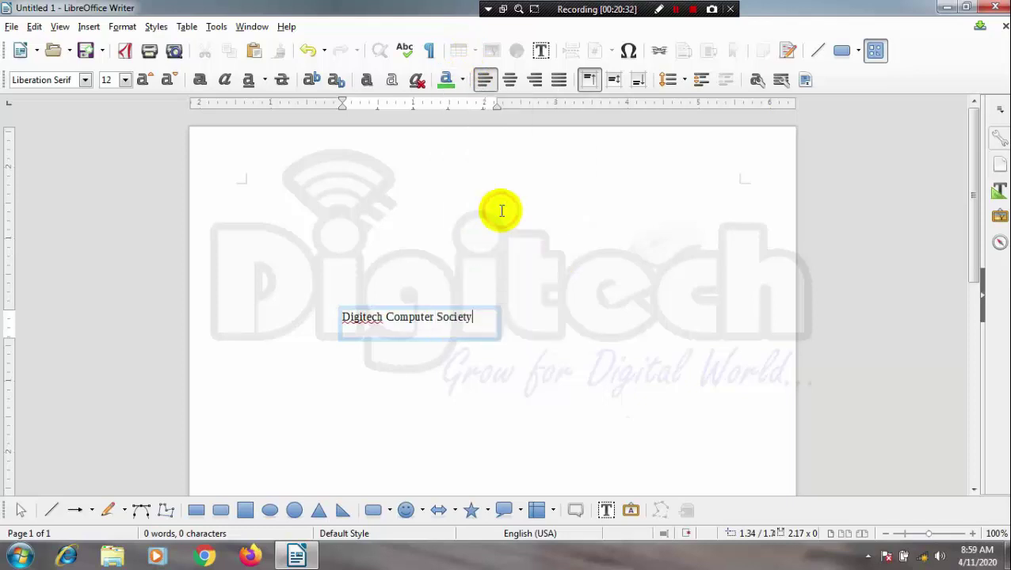
left_click(499, 334)
key("Delete")
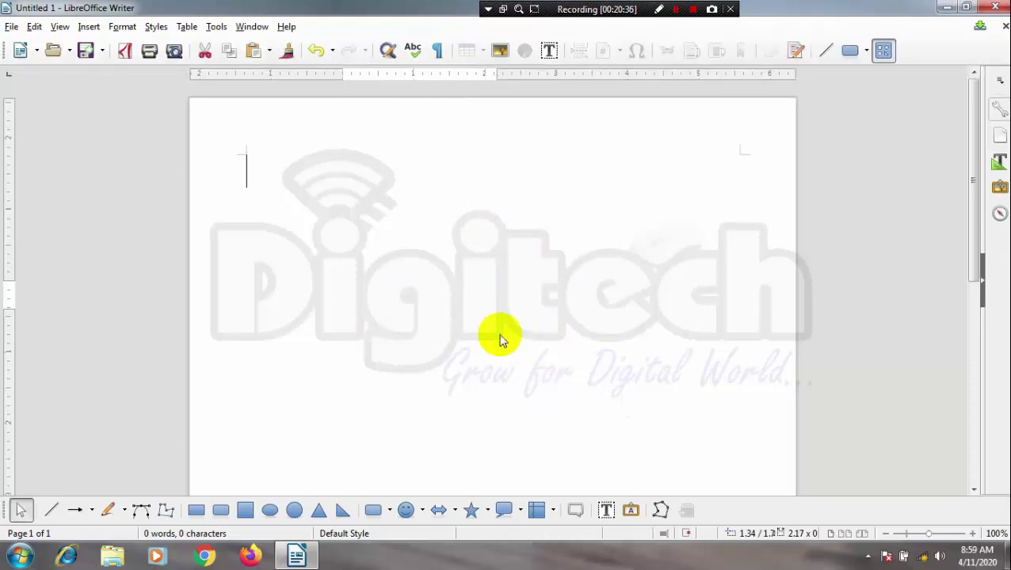
- Type the 30 pt heading 'Digitech computer society' at the top and select 'computer'
left_click(89, 26)
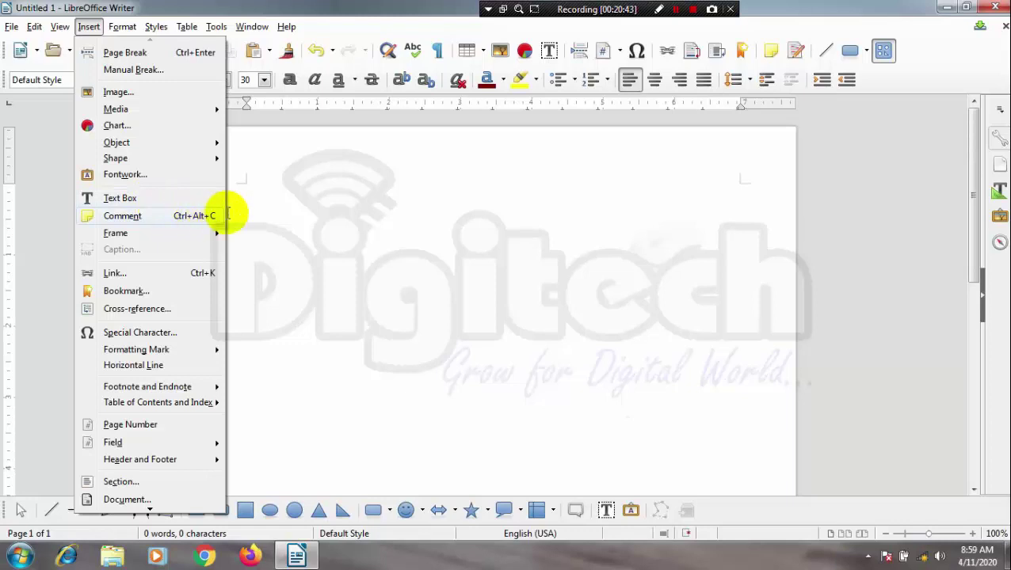
left_click(277, 205)
type("di")
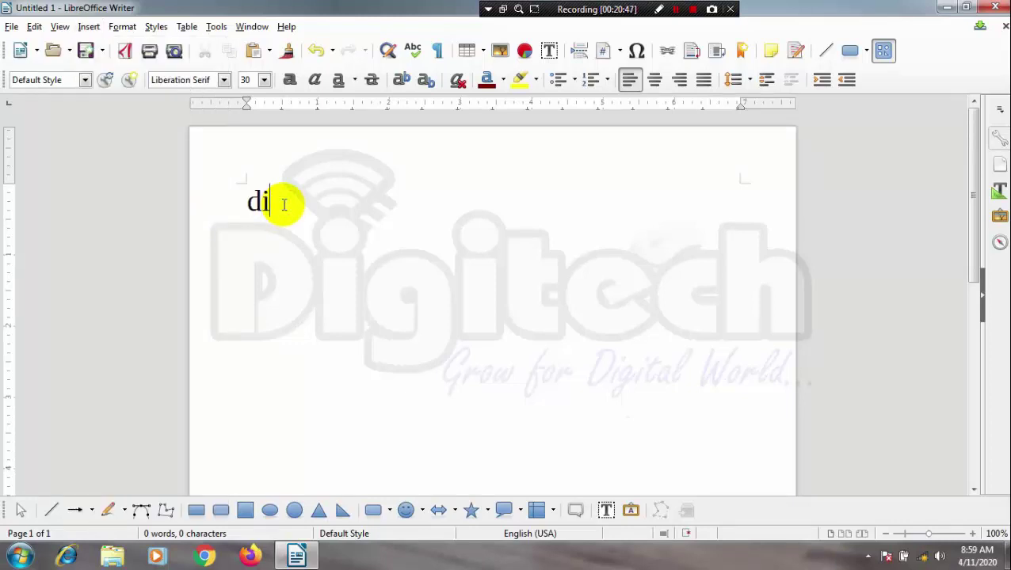
type("gitech comp")
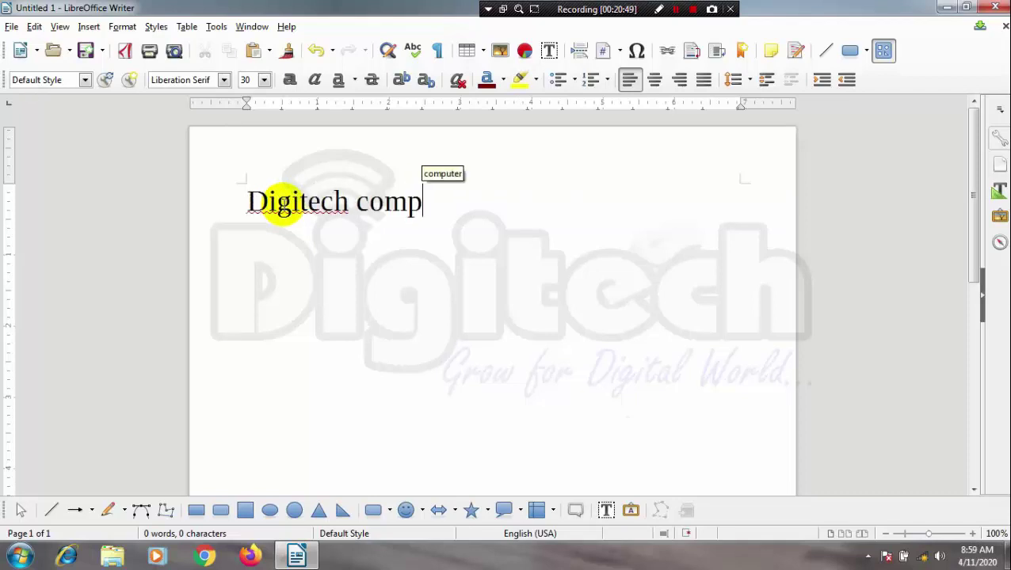
type("uter socie")
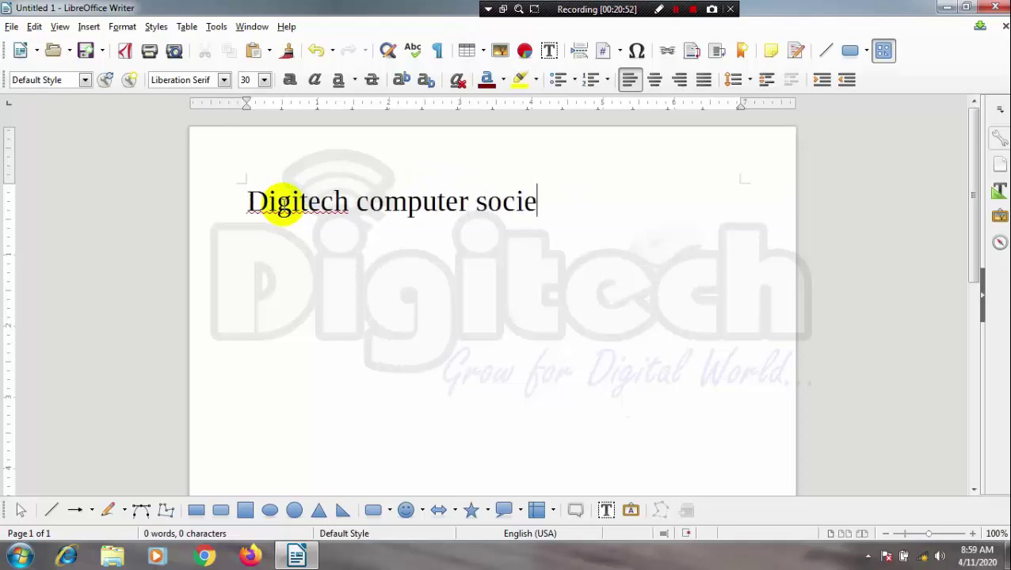
type("ty")
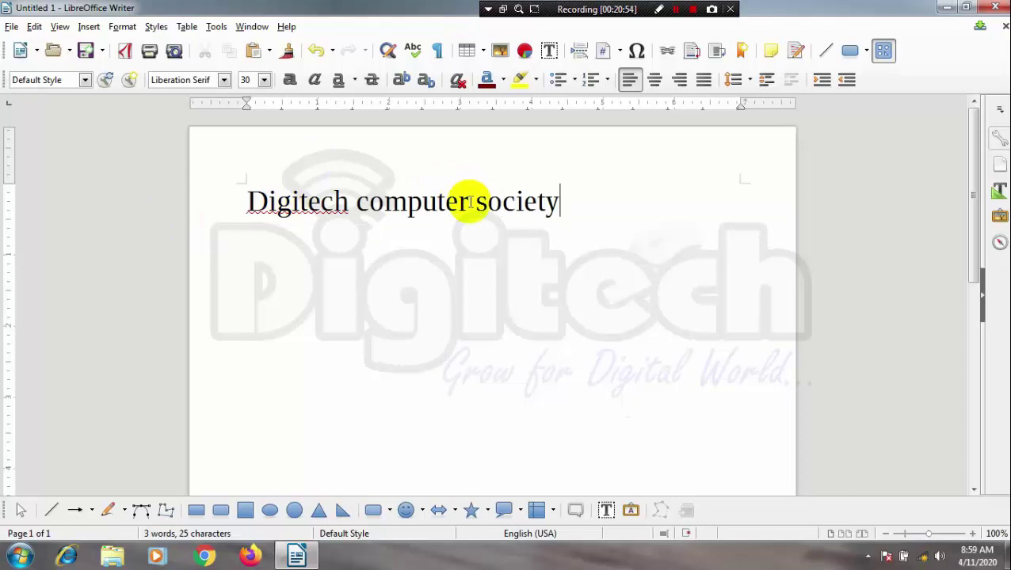
left_click_drag(468, 198, 357, 192)
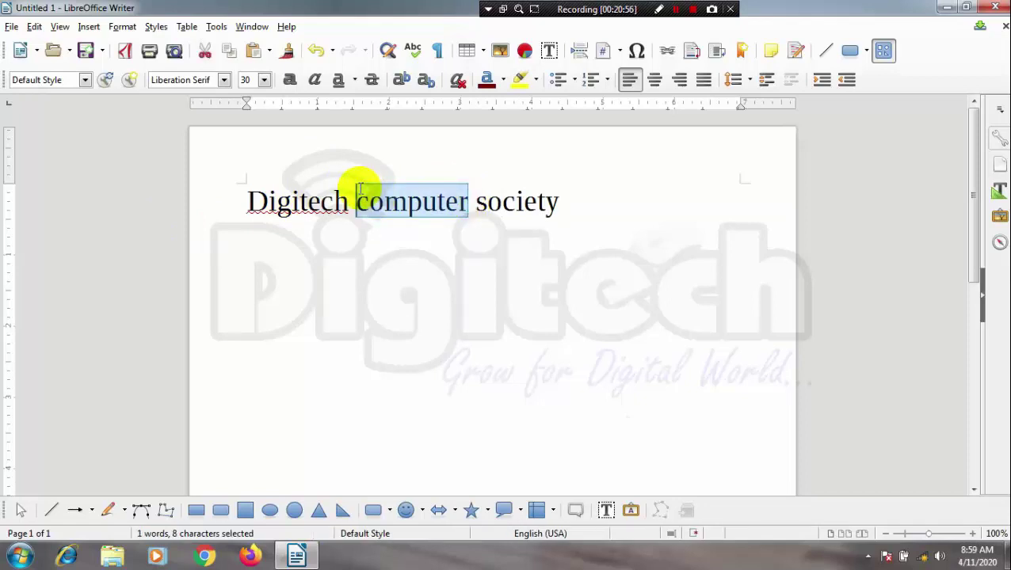
left_click(89, 27)
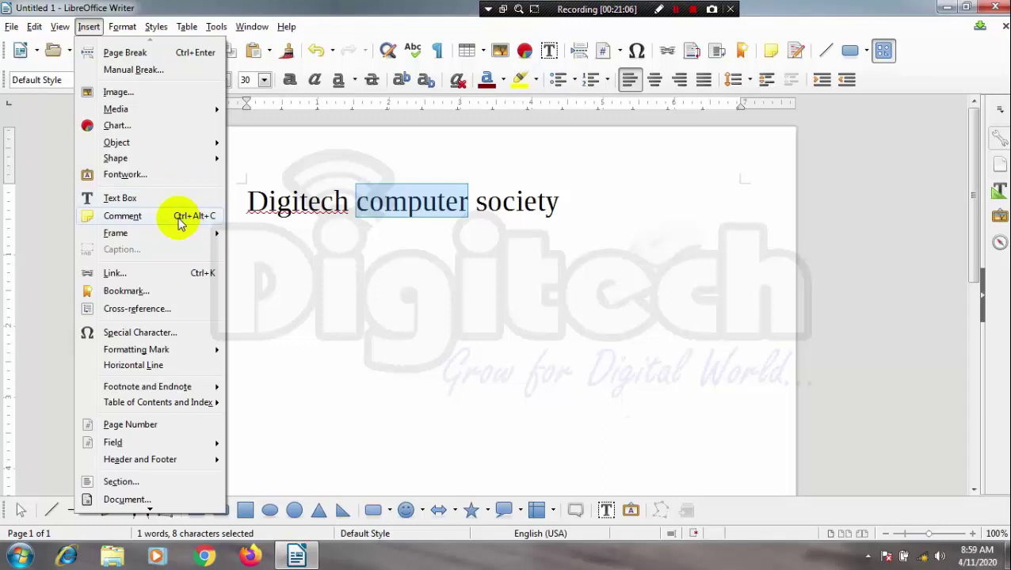
left_click(181, 221)
type("Computer is a electronic machin")
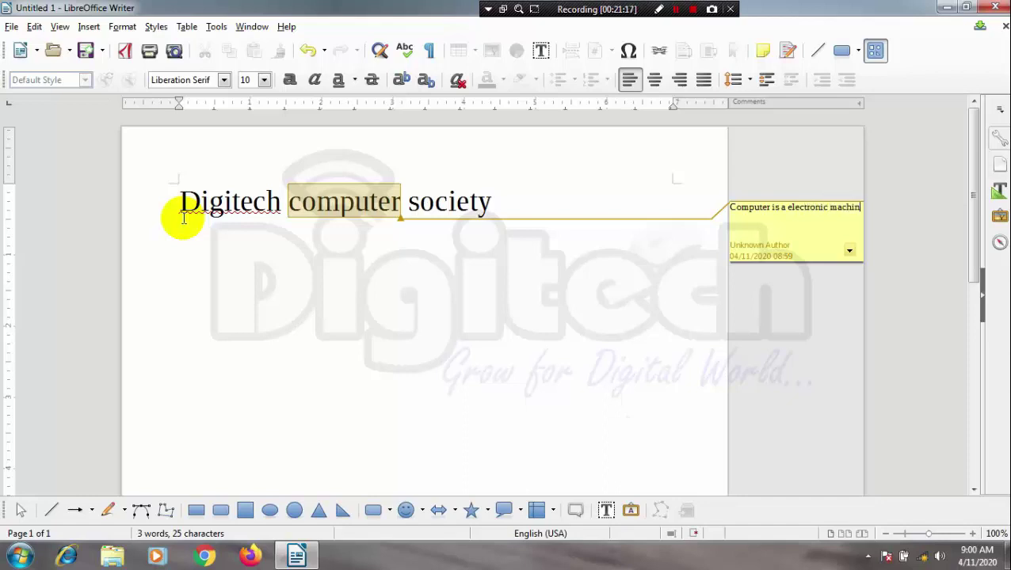
type("e which takes data")
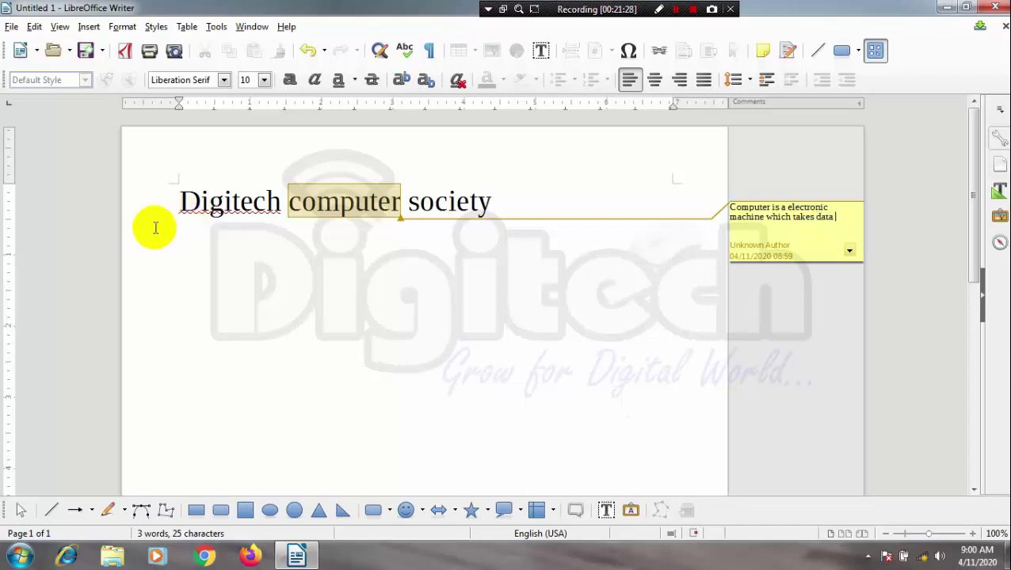
type("s and gives output")
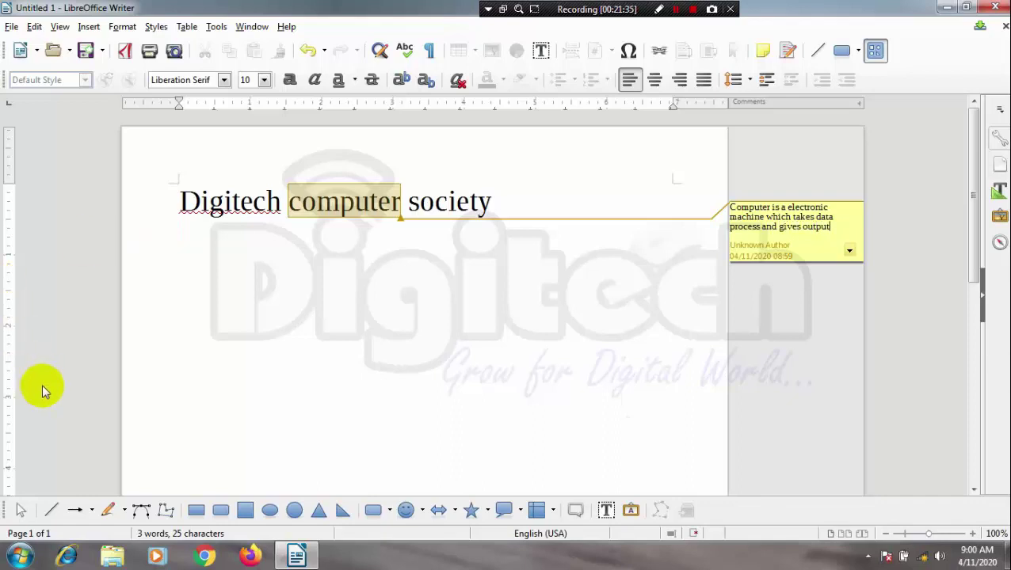
left_click(259, 309)
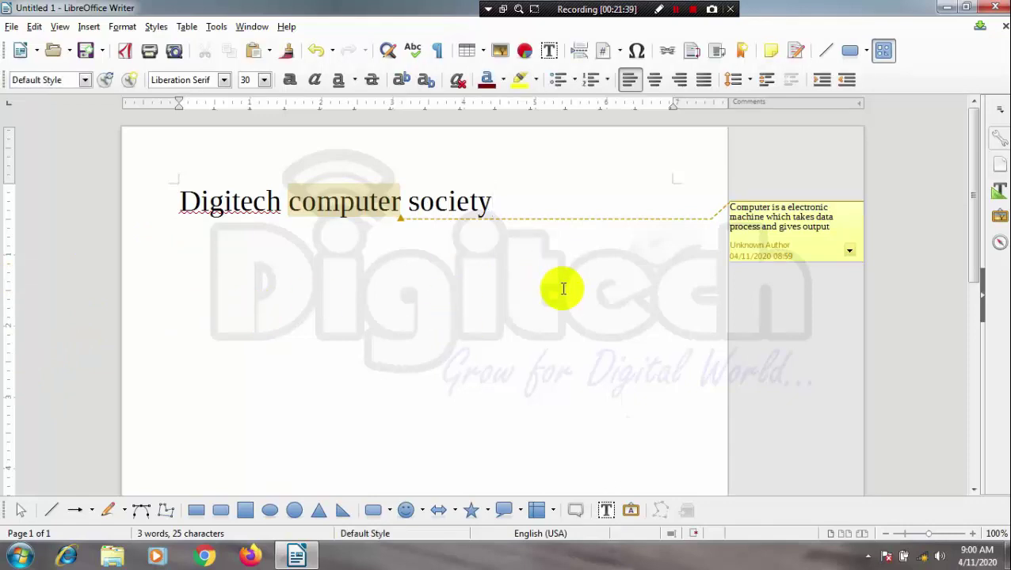
left_click(848, 251)
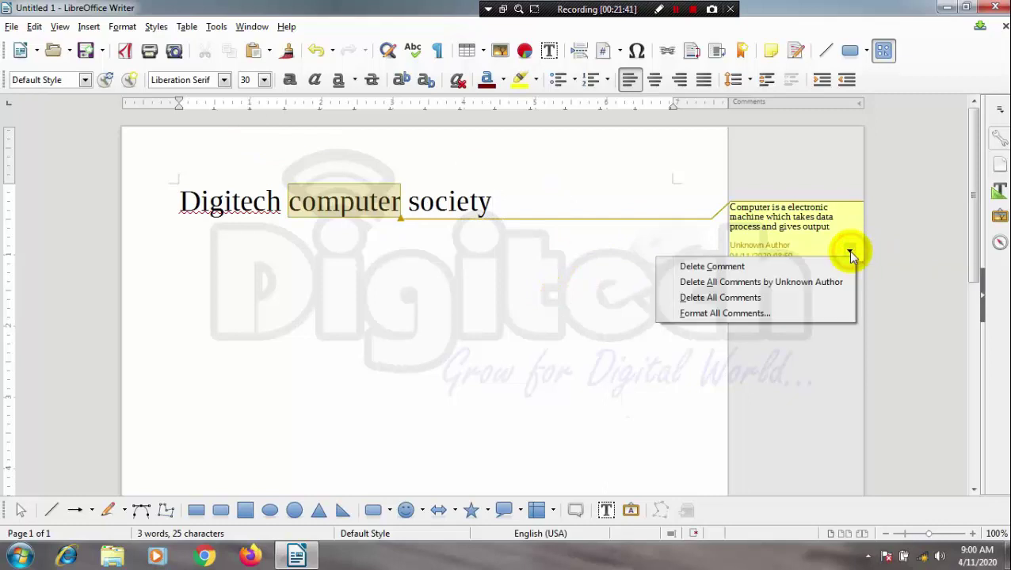
left_click(749, 303)
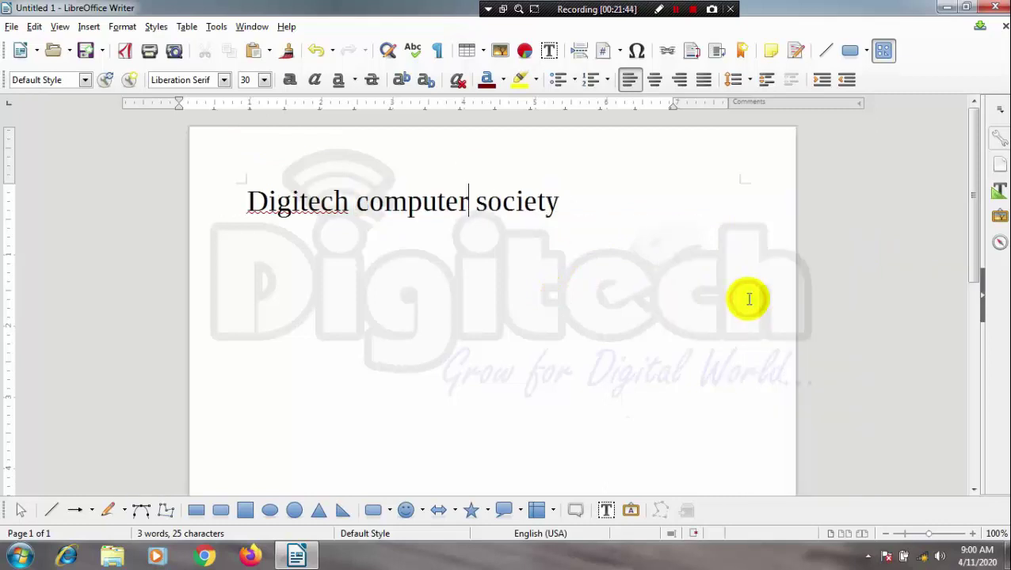
left_click(676, 15)
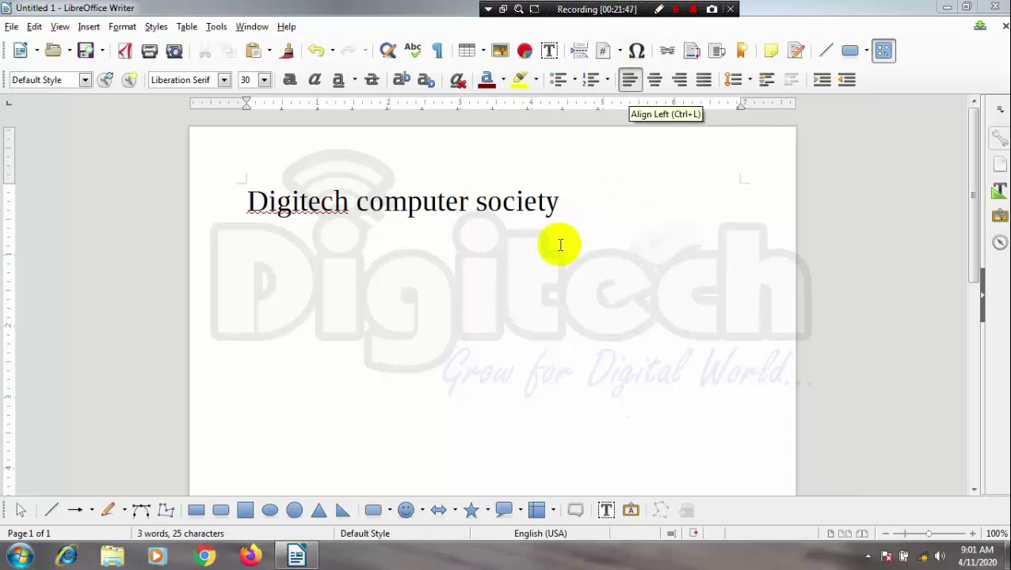
- Insert the student-with-laptop photo from D:\Photo, shrink it, and place it below the heading
left_click(88, 27)
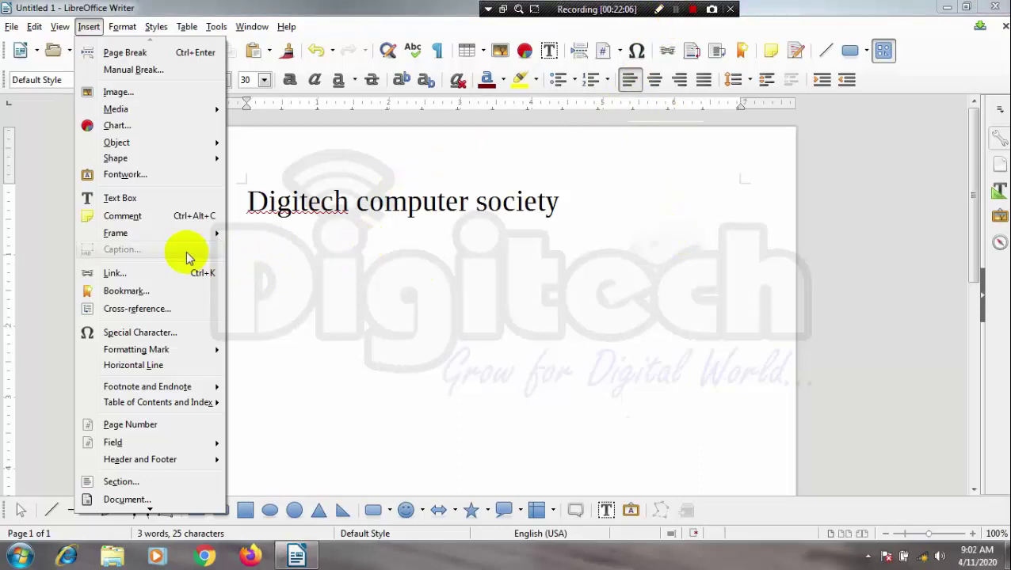
left_click(125, 93)
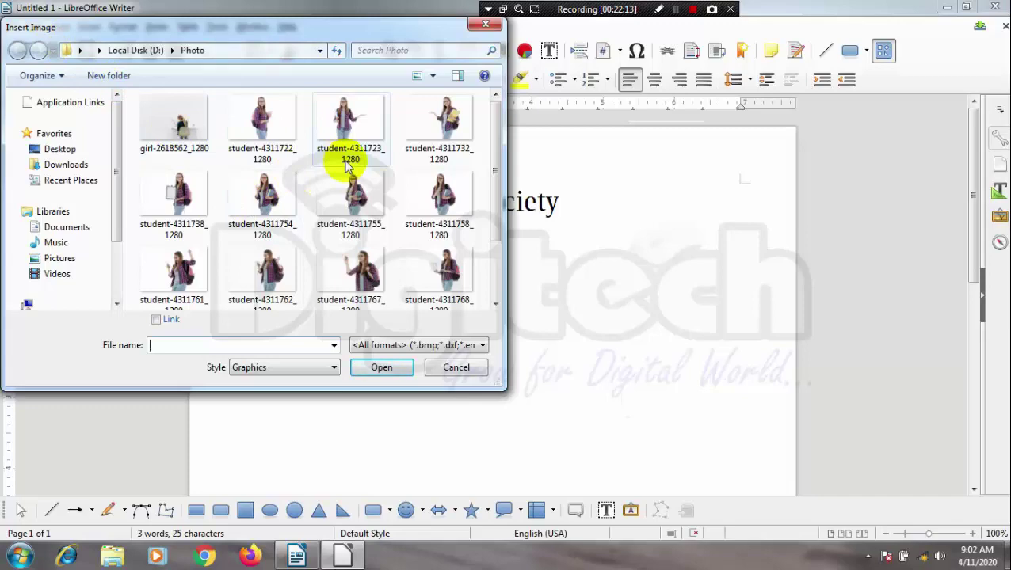
double_click(432, 269)
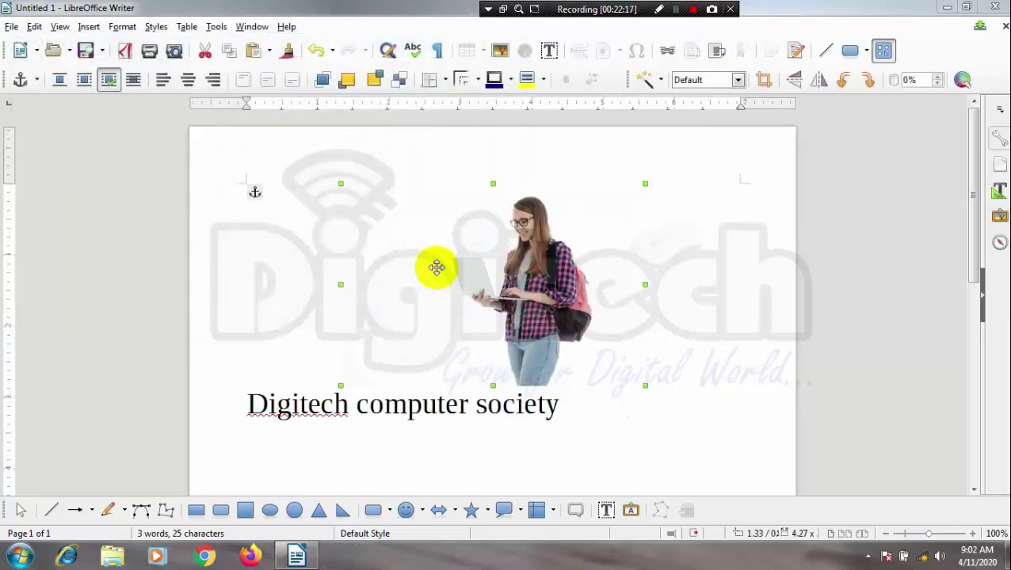
mouse_move(548, 284)
left_mouse_down()
mouse_move(448, 328)
mouse_move(467, 381)
left_mouse_up()
mouse_move(562, 289)
left_mouse_down()
mouse_move(409, 342)
mouse_move(374, 234)
left_mouse_up()
left_click(590, 270)
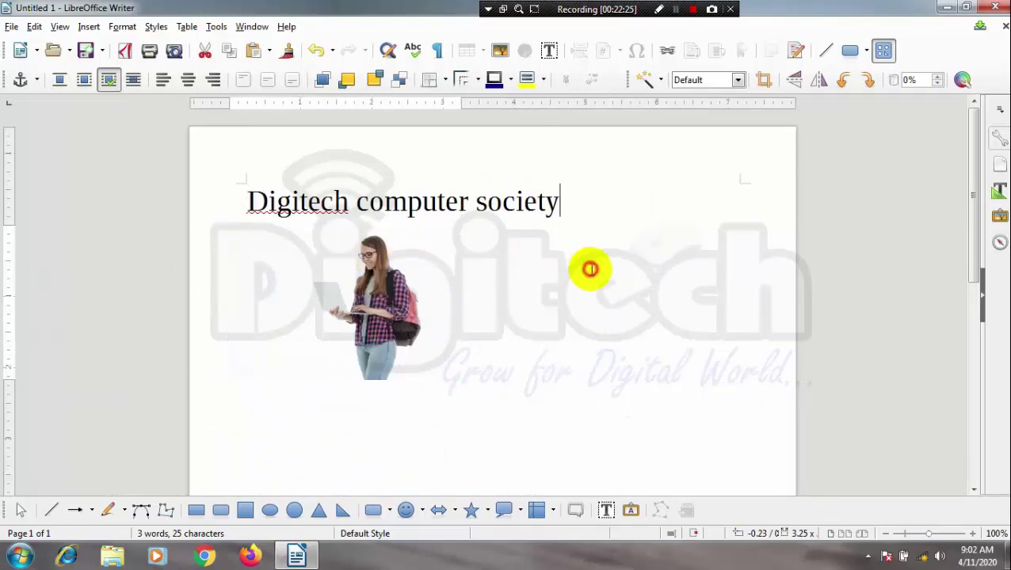
- Insert the yellow car image 1303_reliable_1600x1200 from D:\WALLPAPERS\Wallpaperss
left_click(88, 27)
left_click(125, 91)
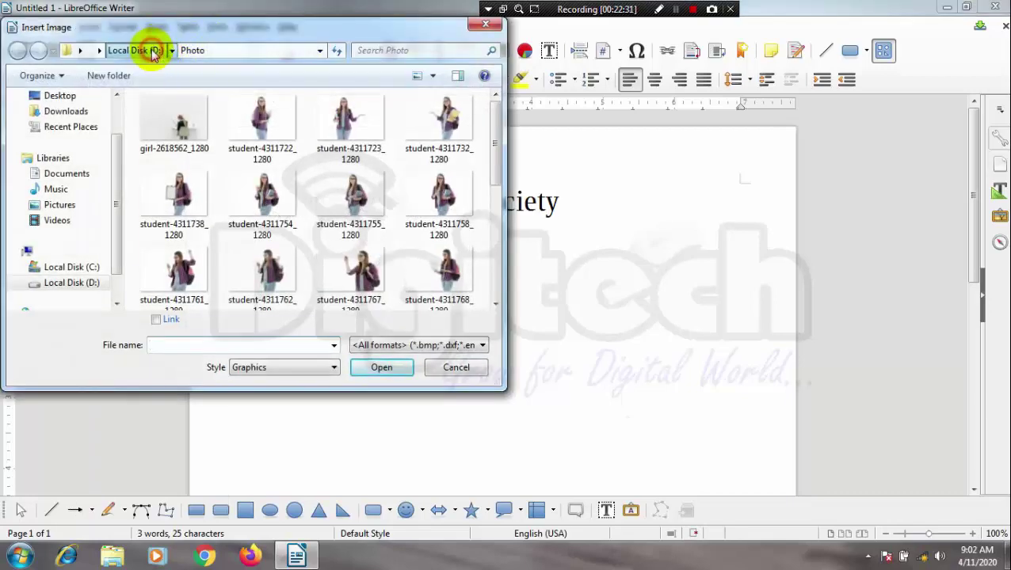
left_click(148, 50)
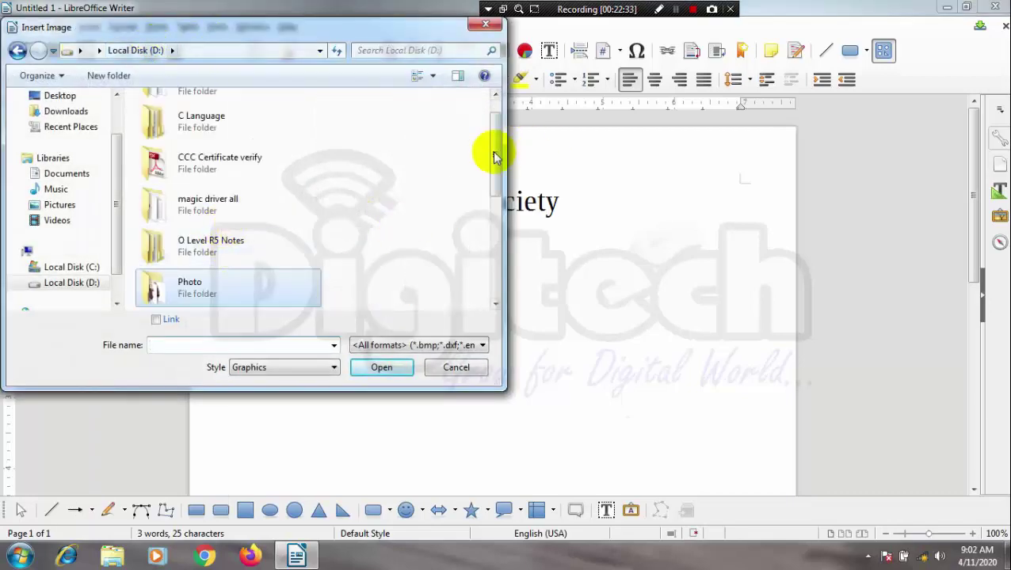
left_click_drag(492, 150, 489, 252)
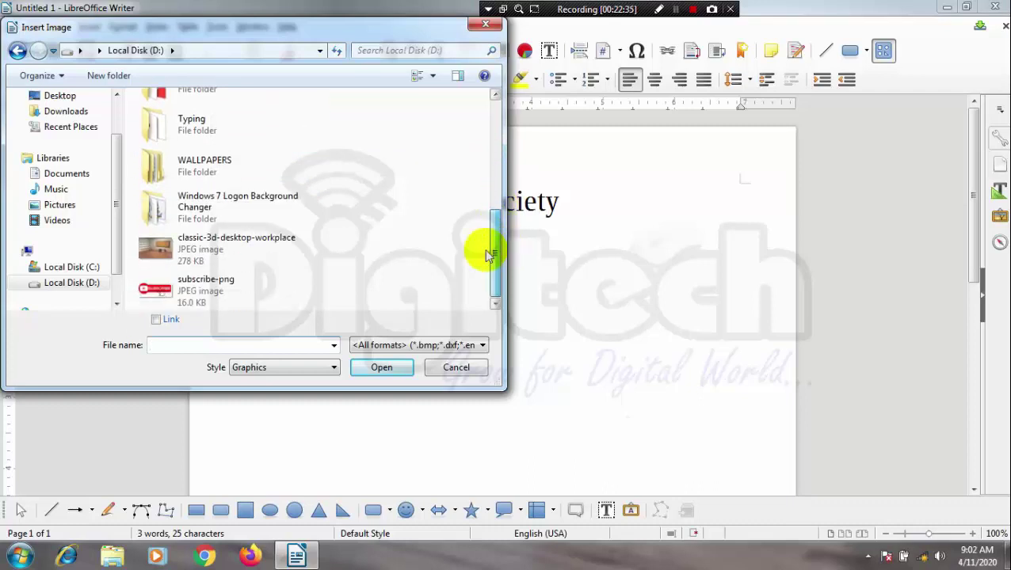
double_click(283, 156)
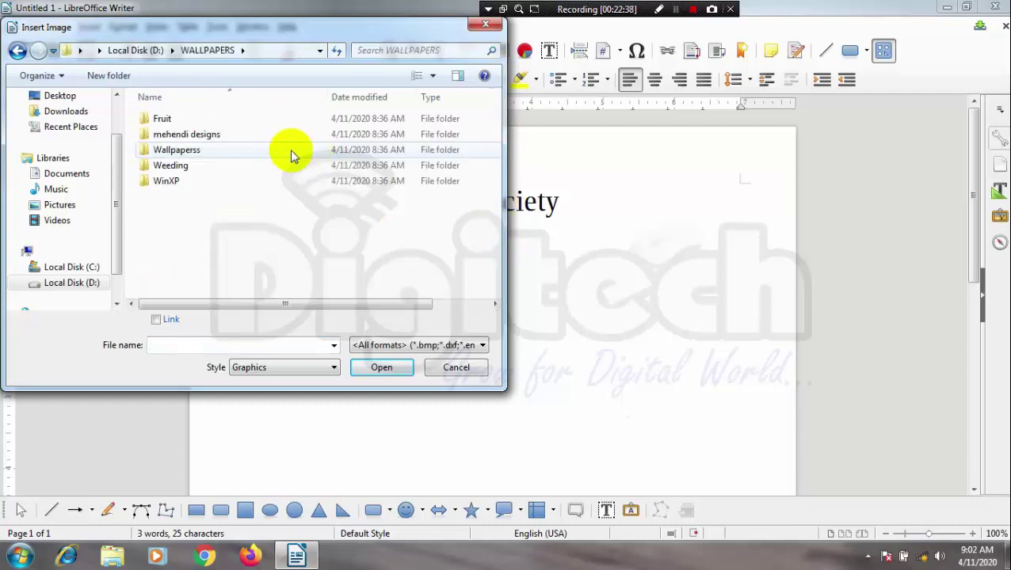
double_click(277, 151)
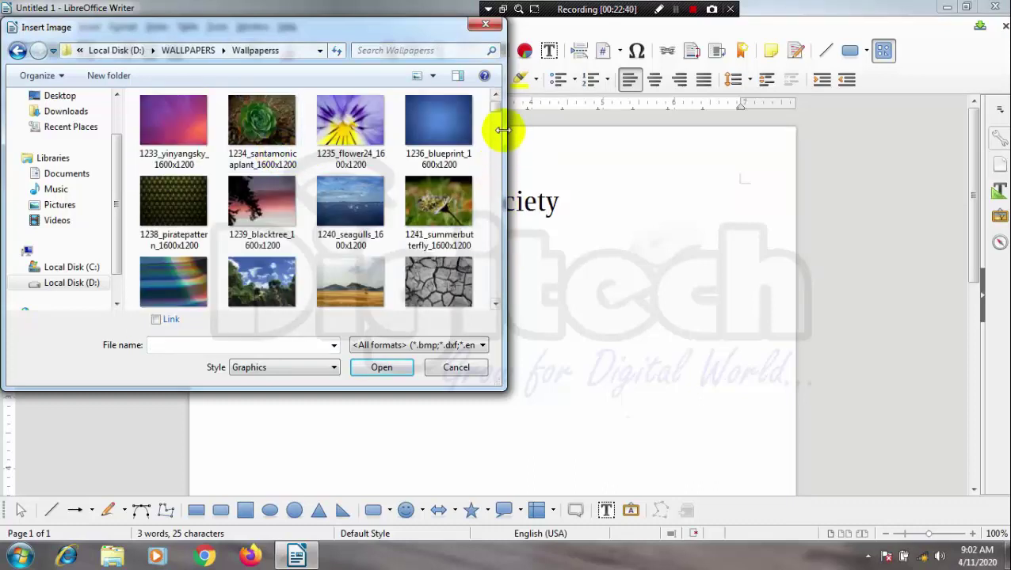
left_click_drag(495, 105, 499, 151)
double_click(159, 103)
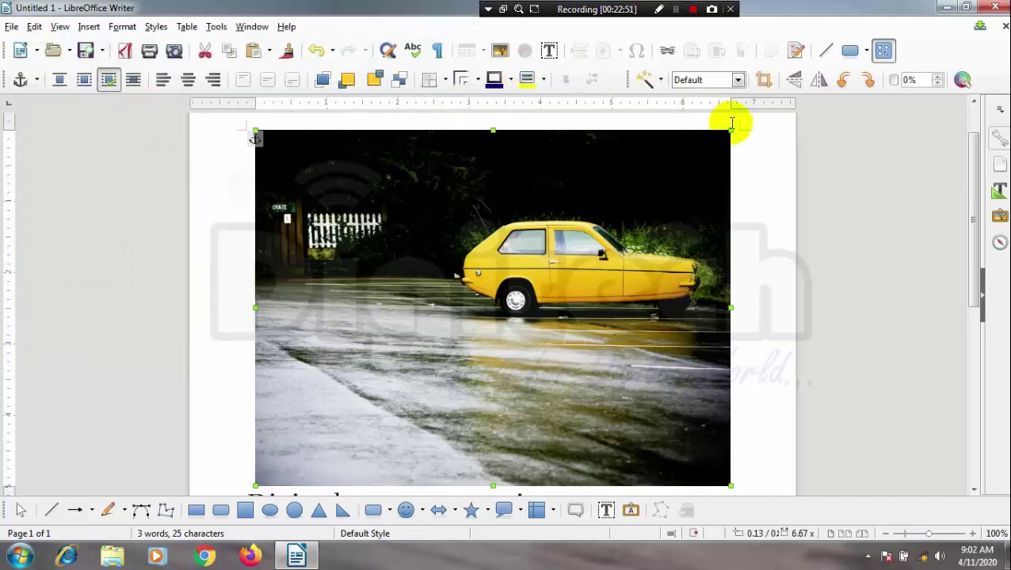
- Shrink the car photo and move it to the right of the student photo
mouse_move(719, 144)
left_mouse_down()
mouse_move(485, 367)
mouse_move(469, 368)
left_mouse_up()
mouse_move(481, 218)
left_mouse_down()
mouse_move(600, 264)
mouse_move(598, 242)
left_mouse_up()
left_click(407, 385)
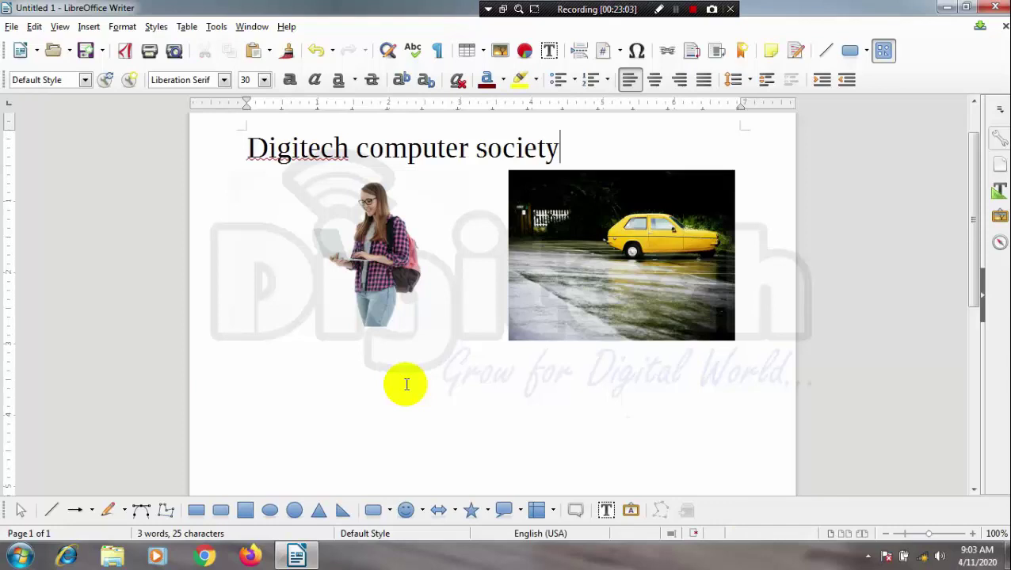
- Caption the student photo 'Illustration 1: Girl with laptop'
left_click(406, 290)
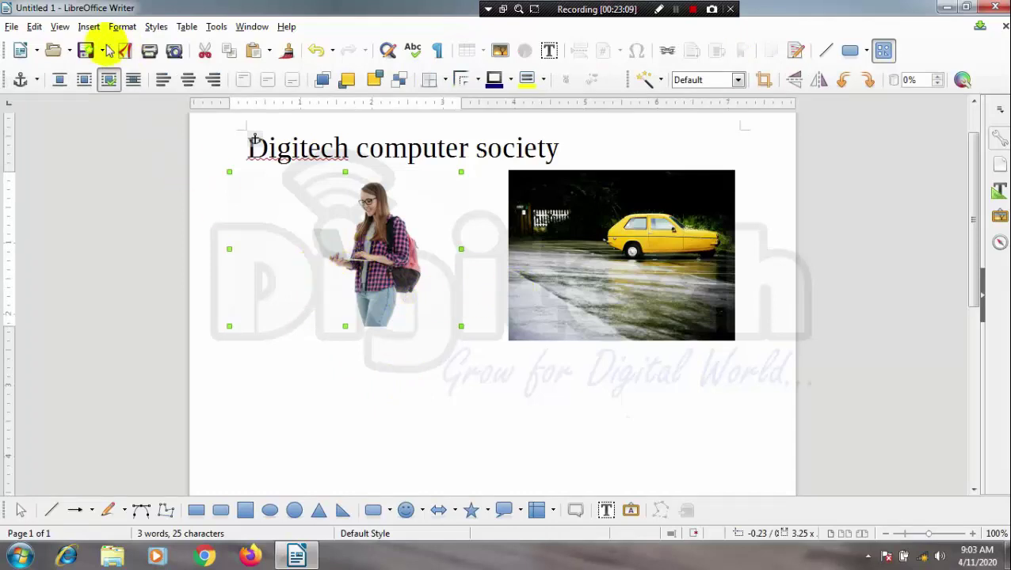
left_click(88, 26)
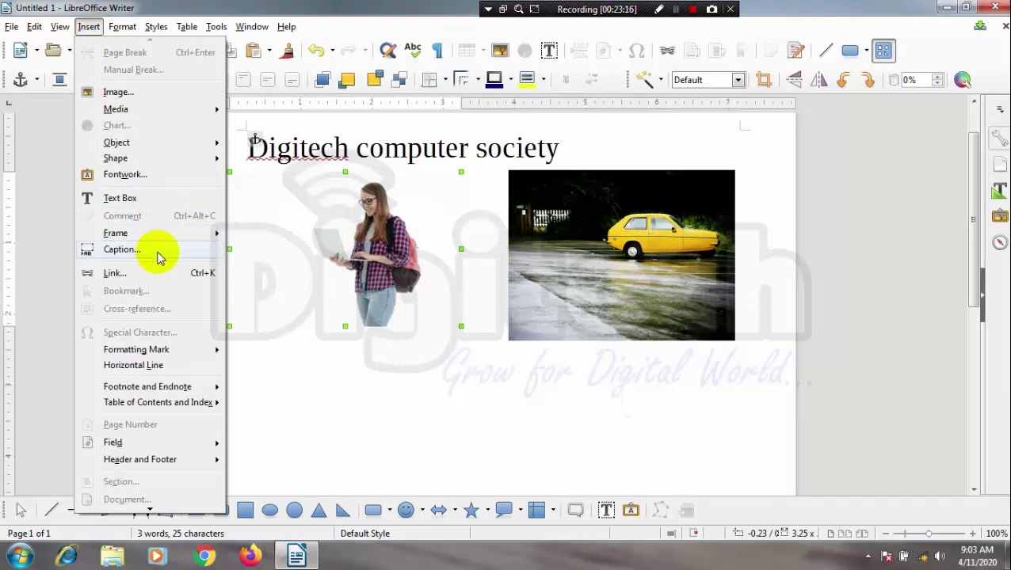
left_click(158, 254)
type("Girl with laptop")
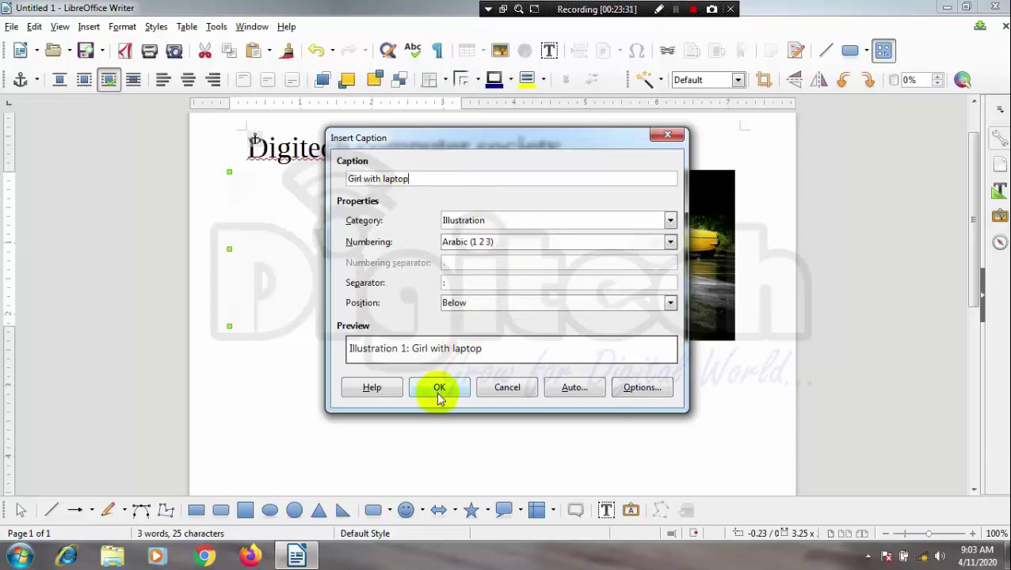
left_click(438, 392)
left_click(413, 415)
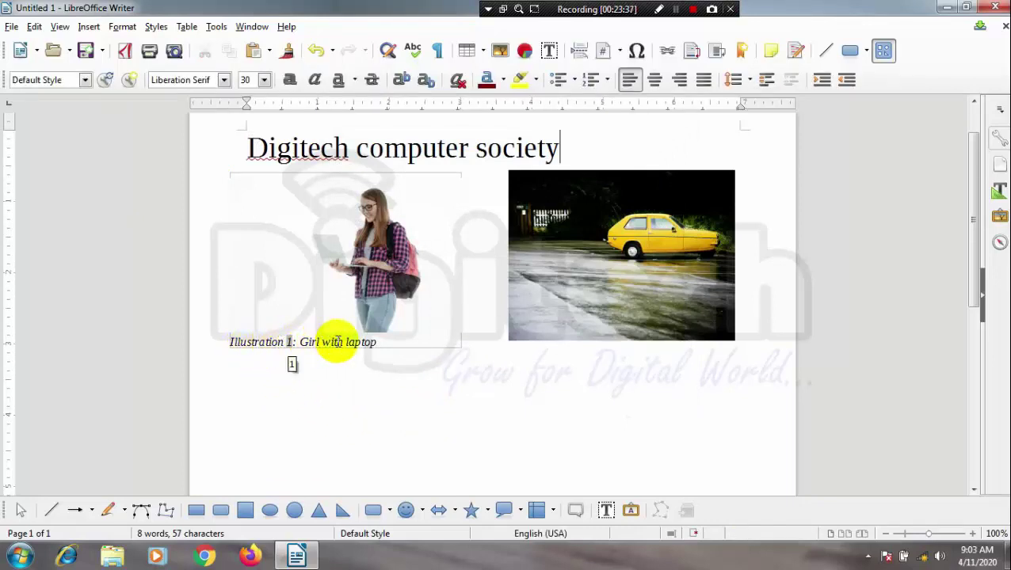
- Undo the 'Illustration 1: Girl with laptop' caption on the girl picture
double_click(306, 342)
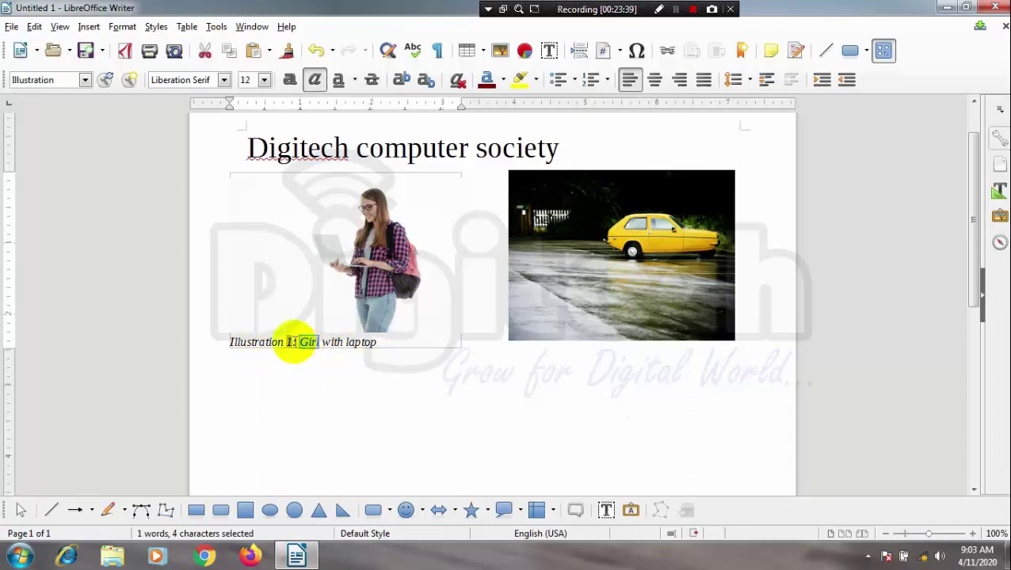
double_click(269, 343)
key("ctrl+z")
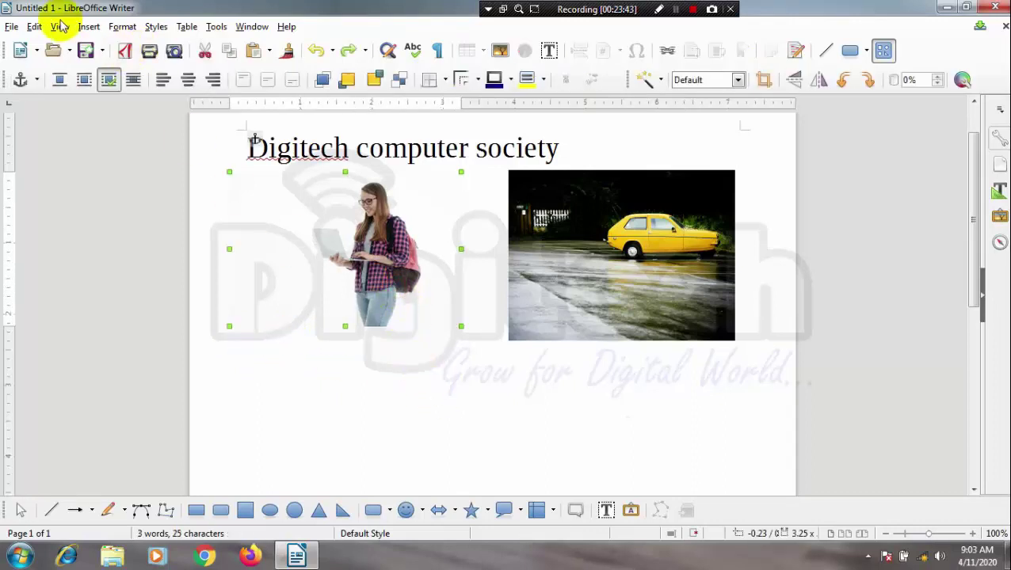
- Start a caption for the girl picture with Drawing category, capital-letter numbering, positioned below
left_click(88, 27)
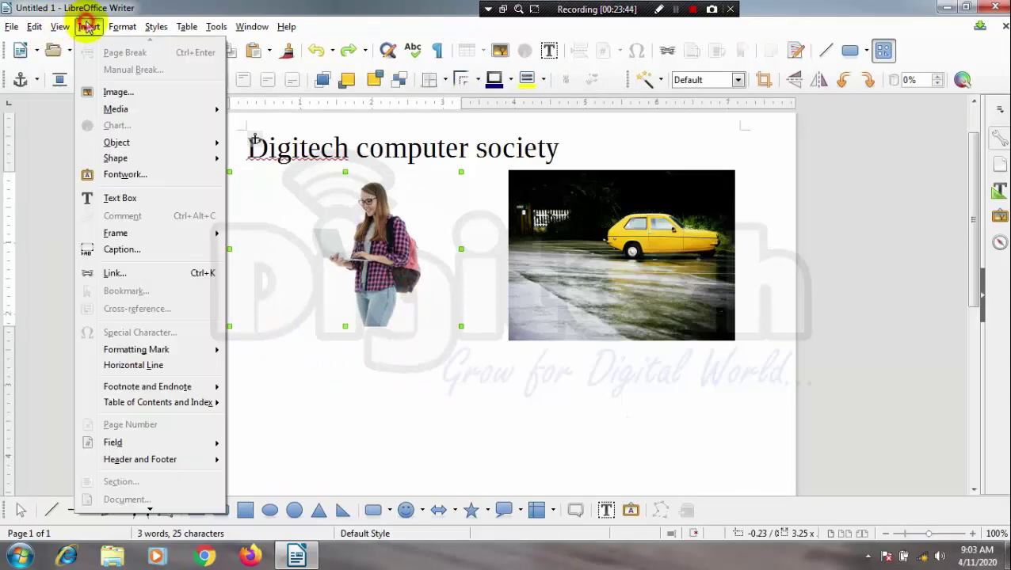
left_click(186, 249)
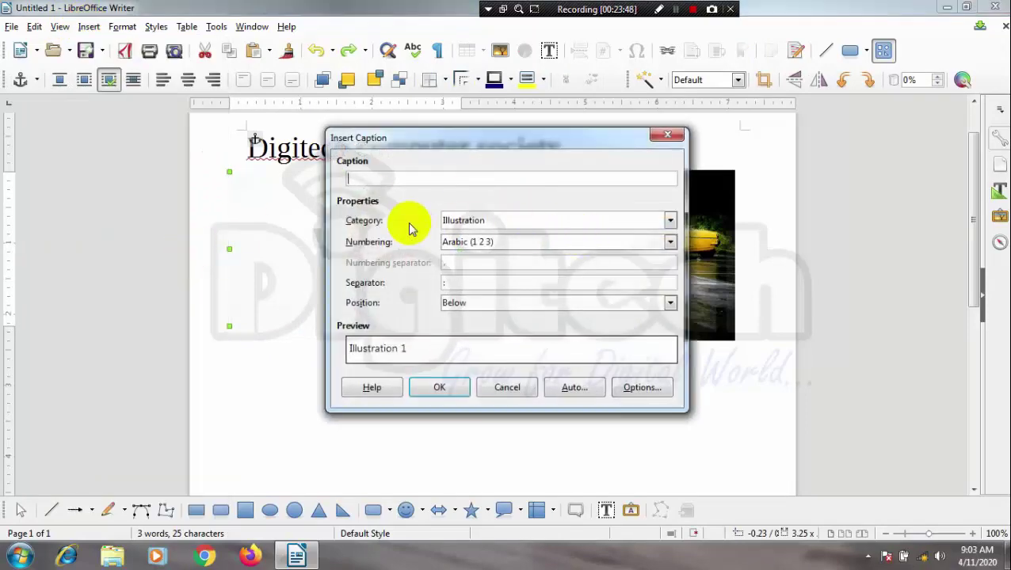
left_click(670, 220)
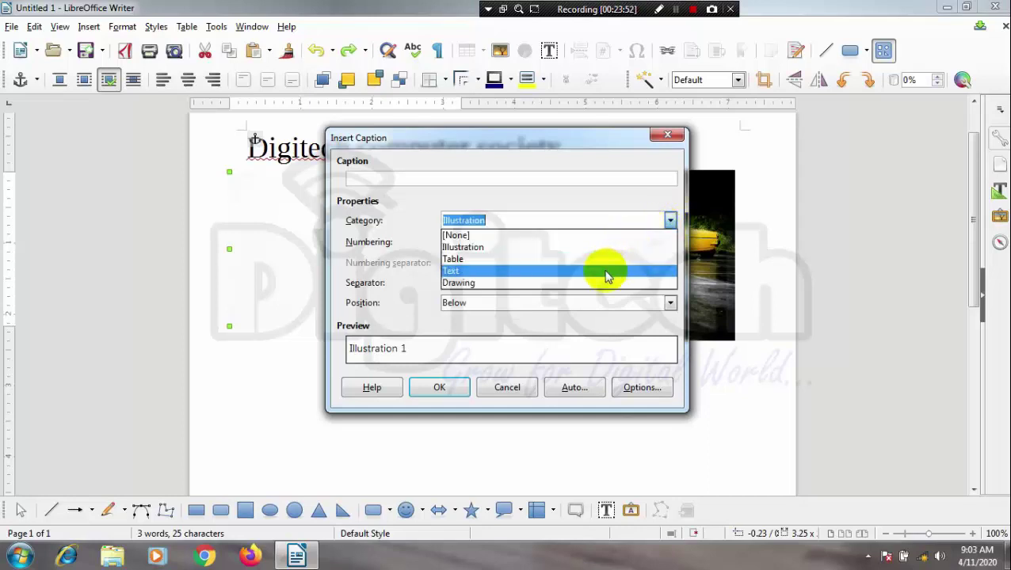
left_click(566, 283)
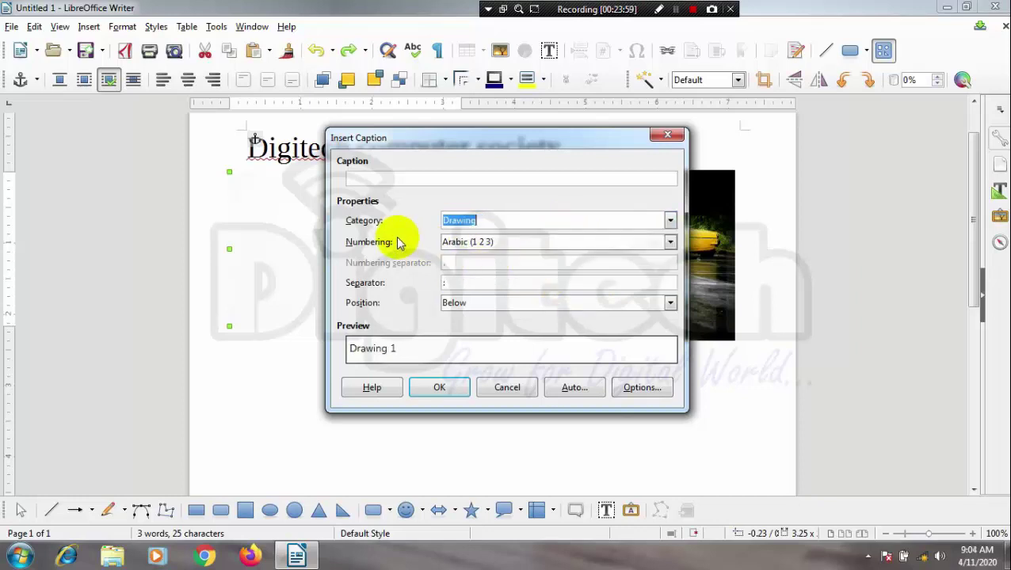
left_click(670, 241)
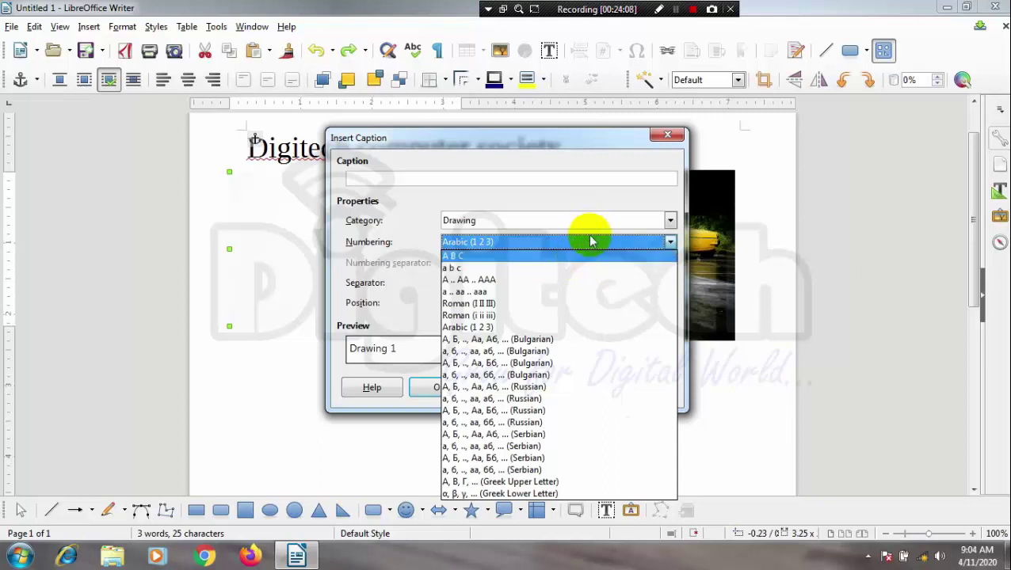
left_click(591, 259)
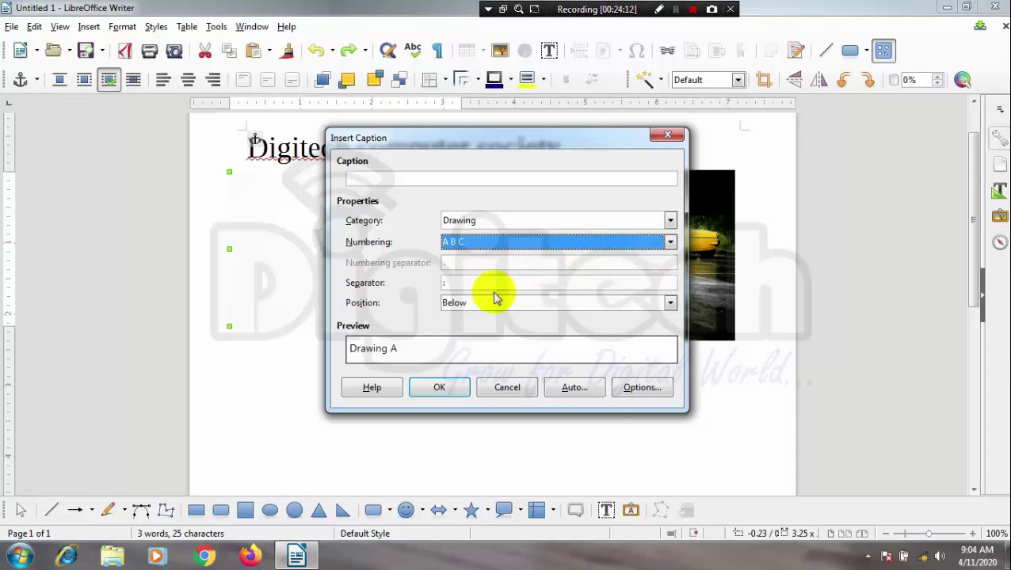
left_click(671, 304)
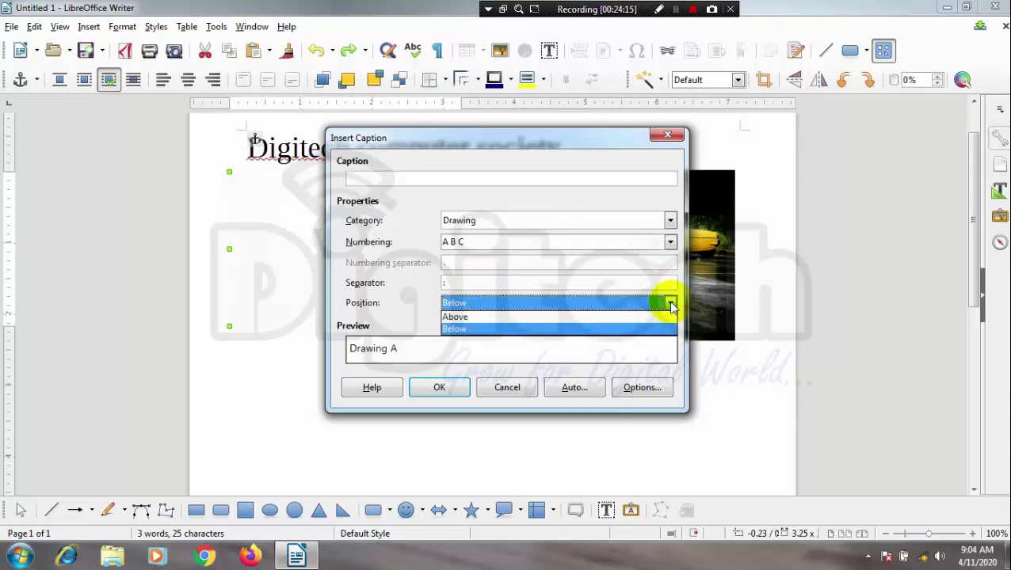
left_click(654, 330)
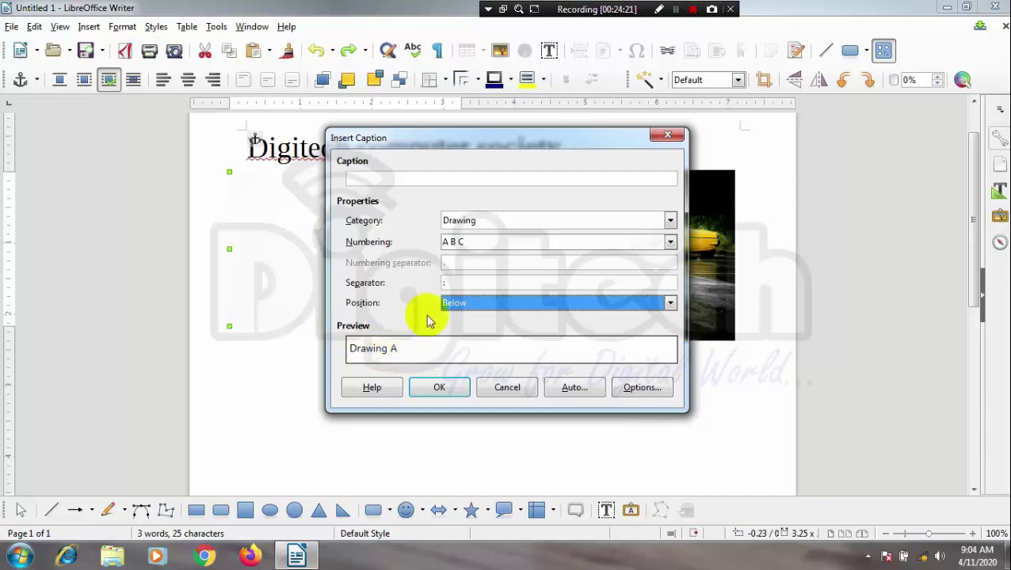
- Enter caption text 'Girl with Laptop', set the category to [None], and confirm
left_click(393, 178)
type("Girl with Laptop")
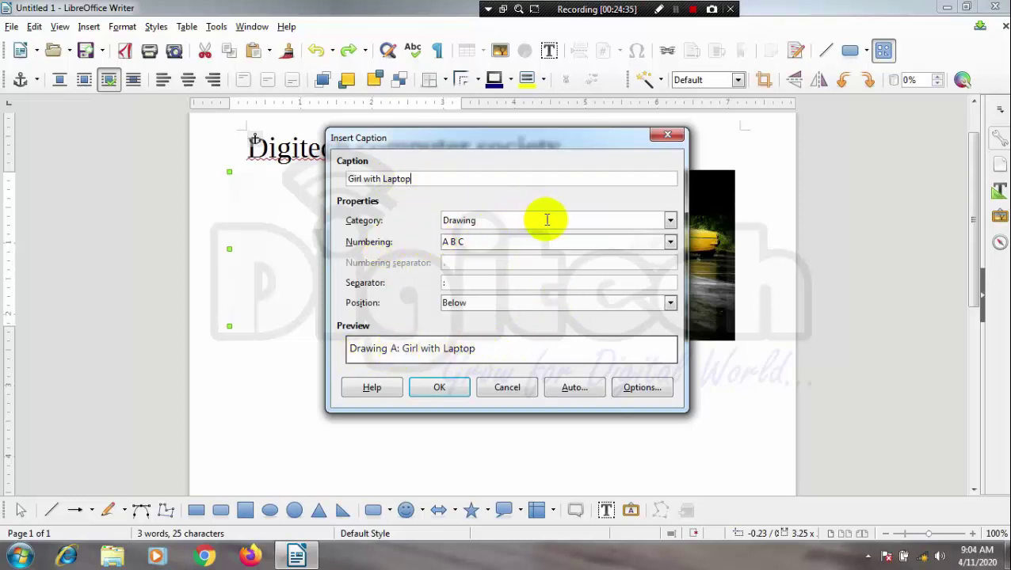
left_click(670, 222)
left_click(639, 232)
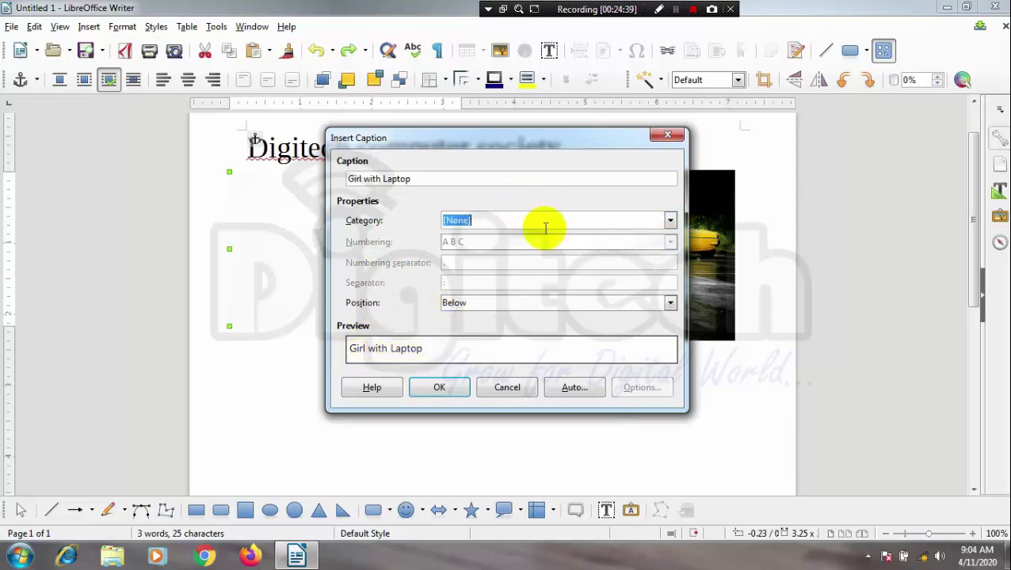
left_click(669, 219)
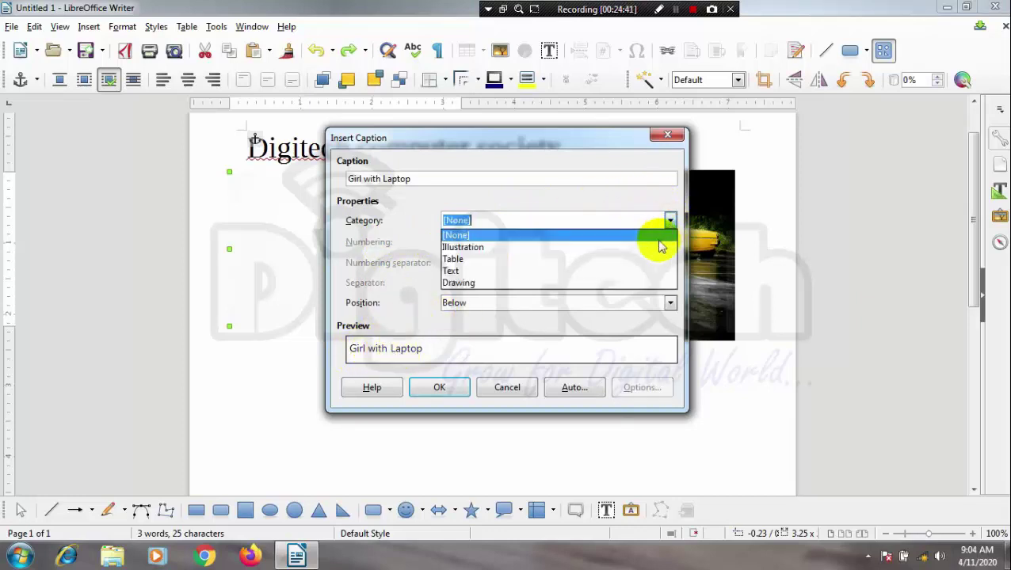
left_click(648, 261)
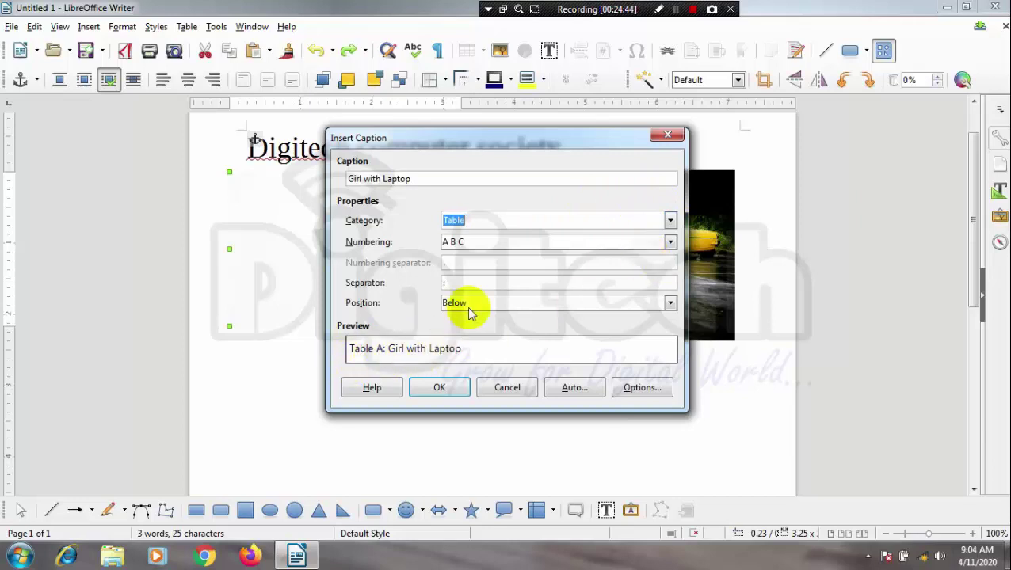
left_click(670, 220)
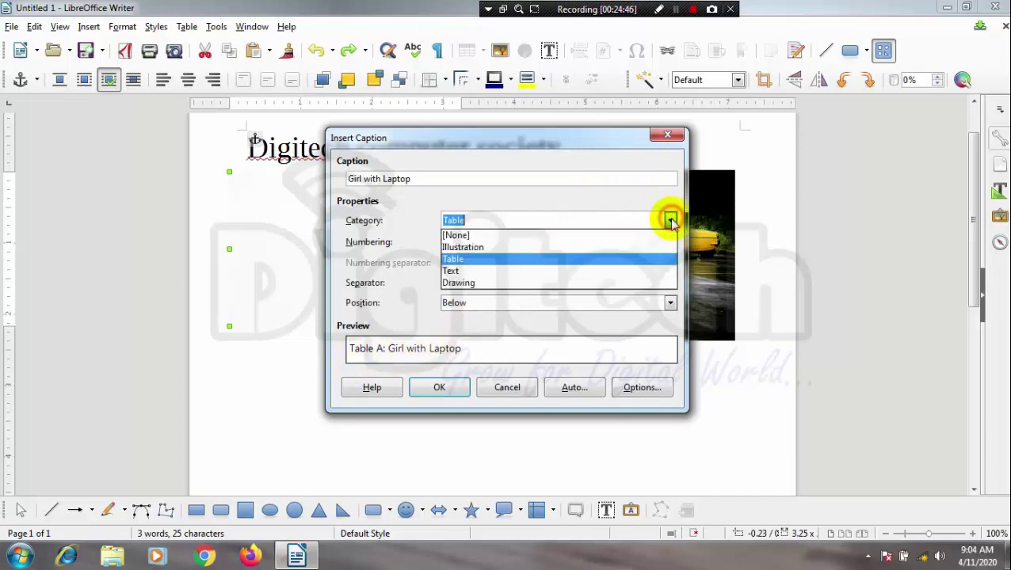
left_click(649, 274)
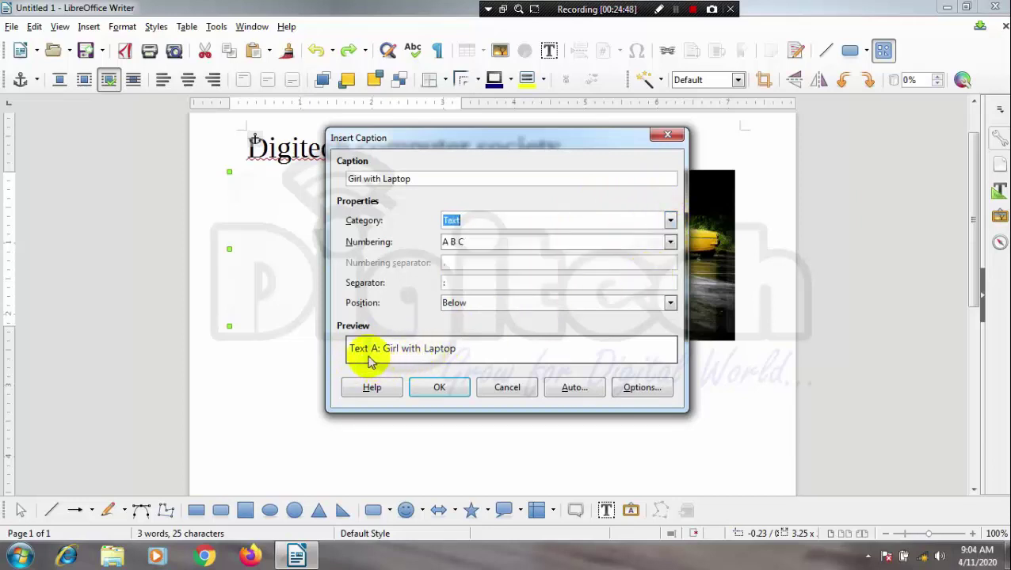
left_click(669, 220)
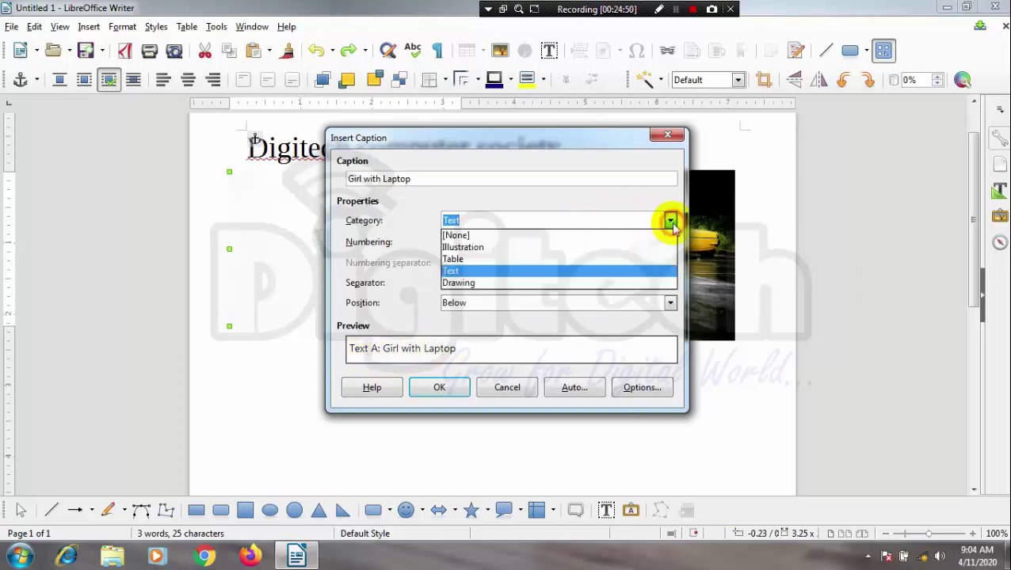
left_click(622, 236)
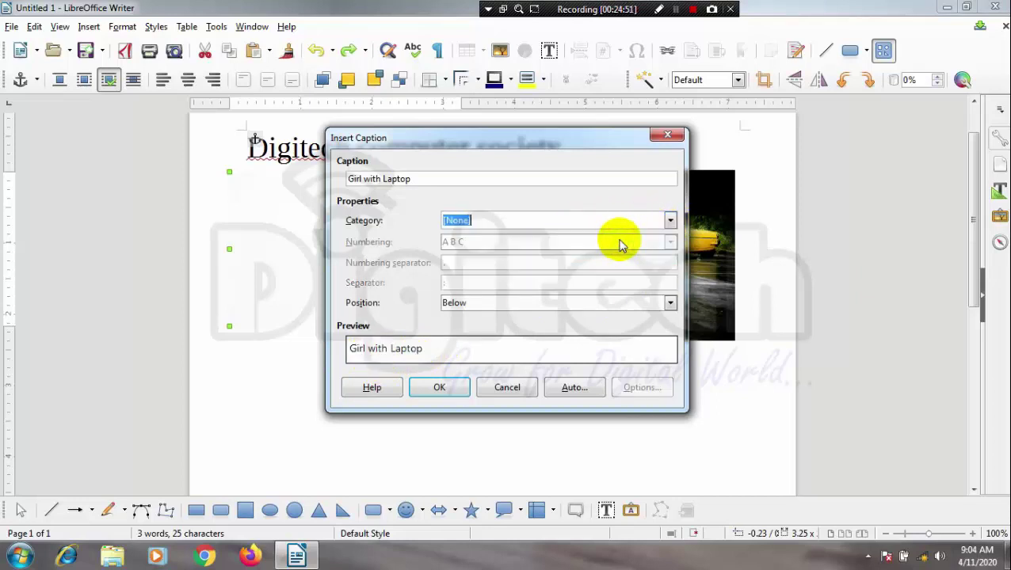
left_click(440, 387)
left_click(384, 395)
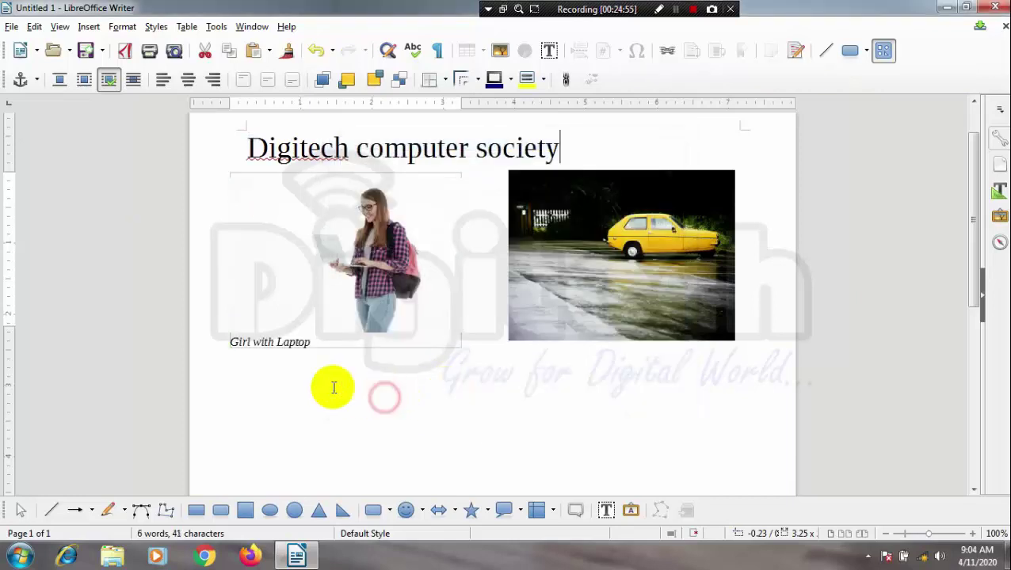
- Caption the car picture 'Car on Road' under category Text, giving 'Text 1: Car on Road'
left_click(652, 305)
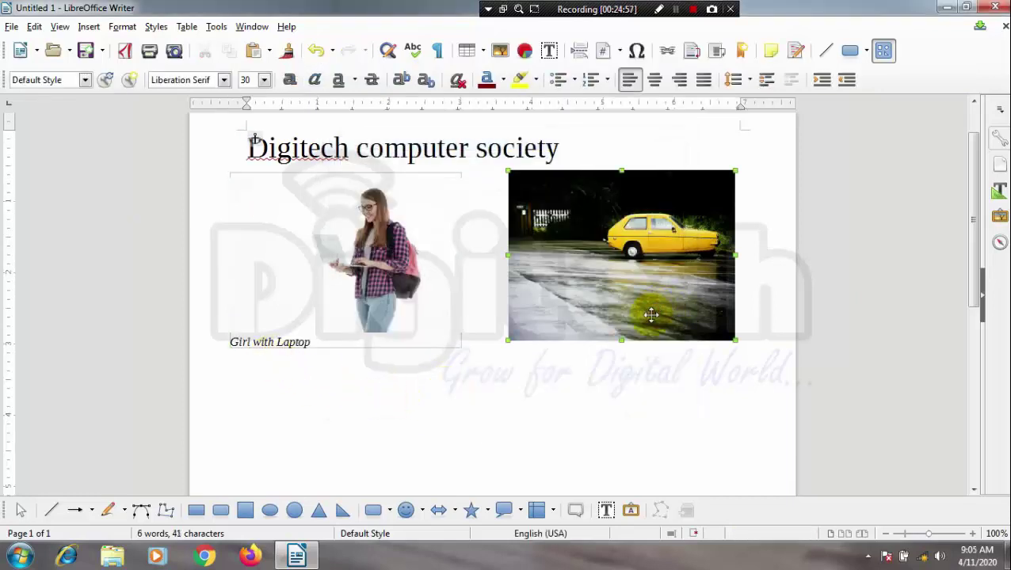
left_click(88, 26)
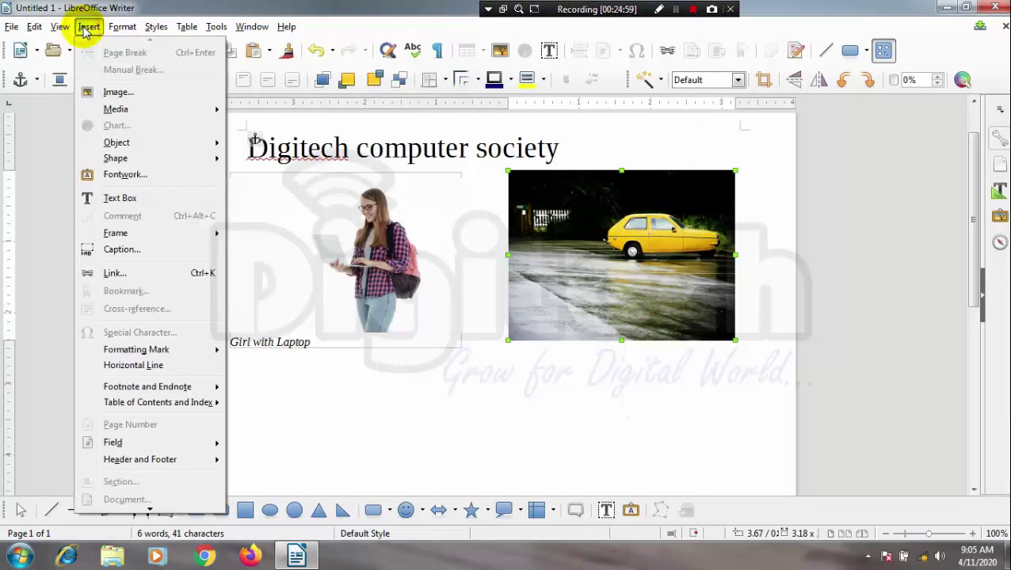
left_click(174, 251)
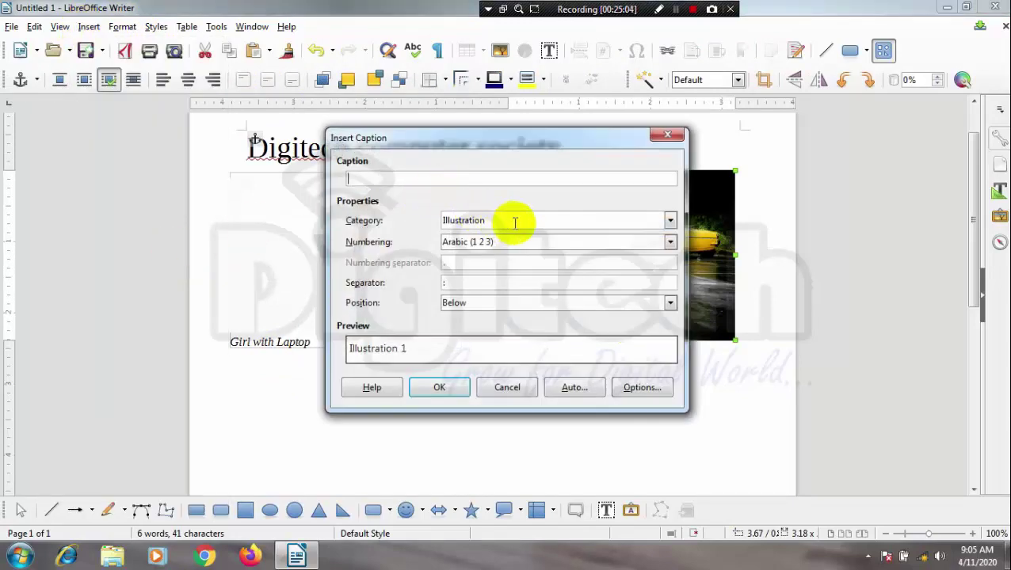
left_click(670, 221)
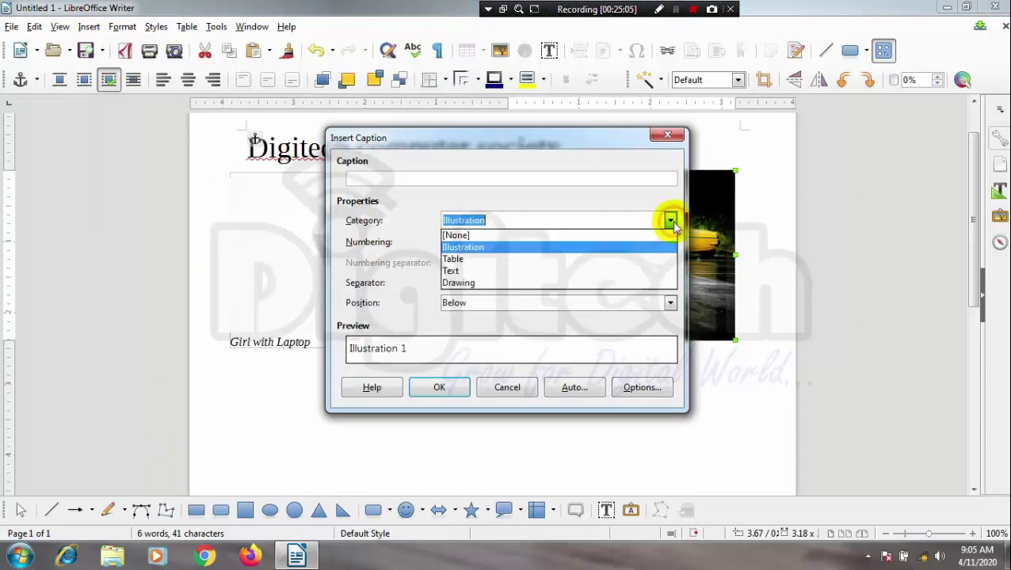
left_click(580, 271)
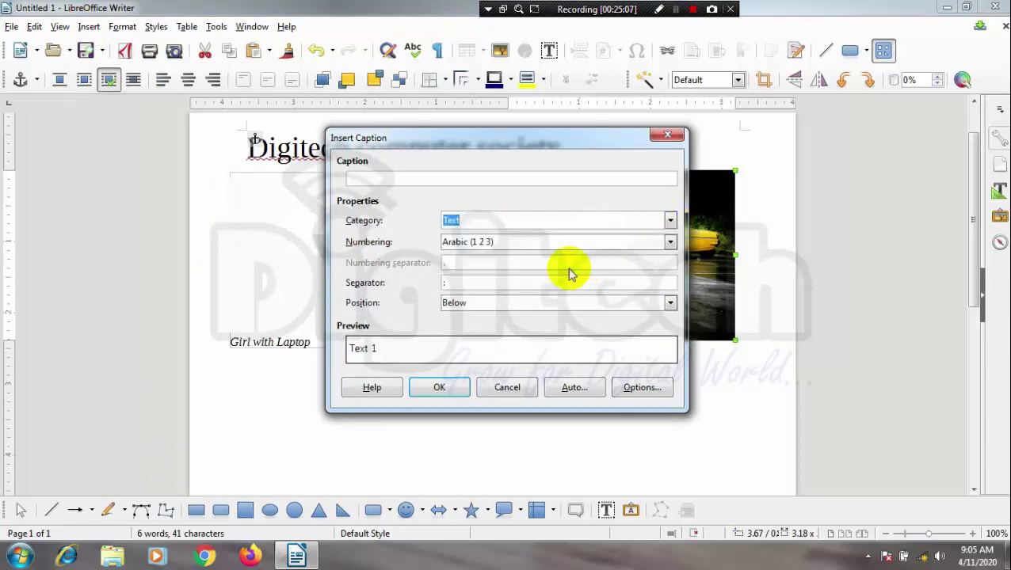
left_click(453, 181)
type("Car on Road")
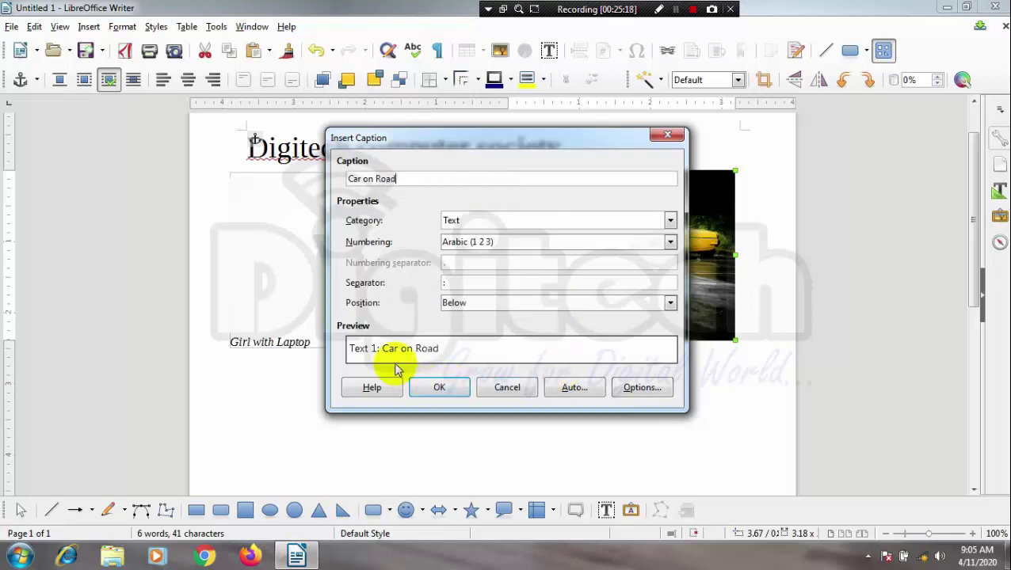
left_click(451, 390)
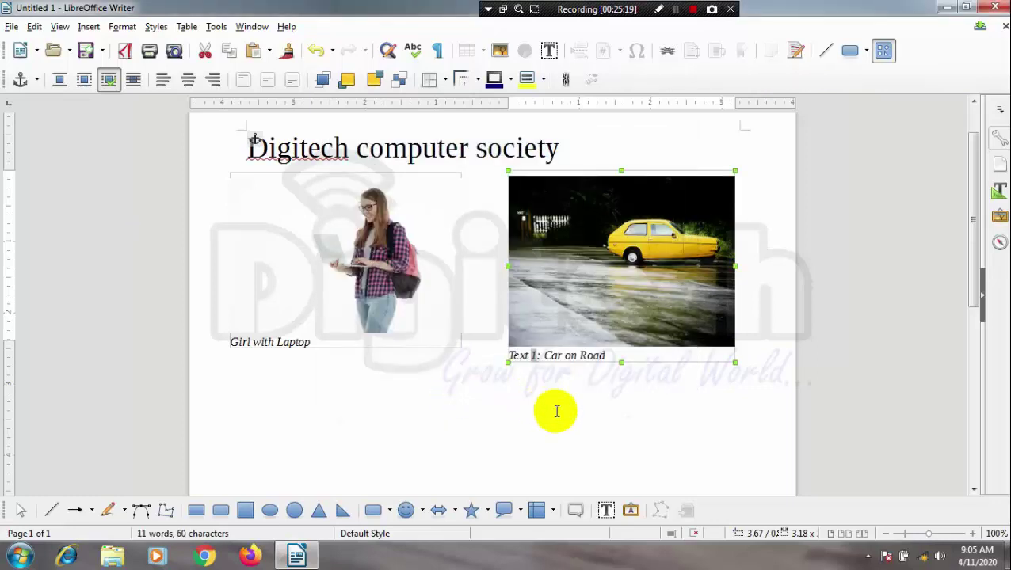
left_click(557, 411)
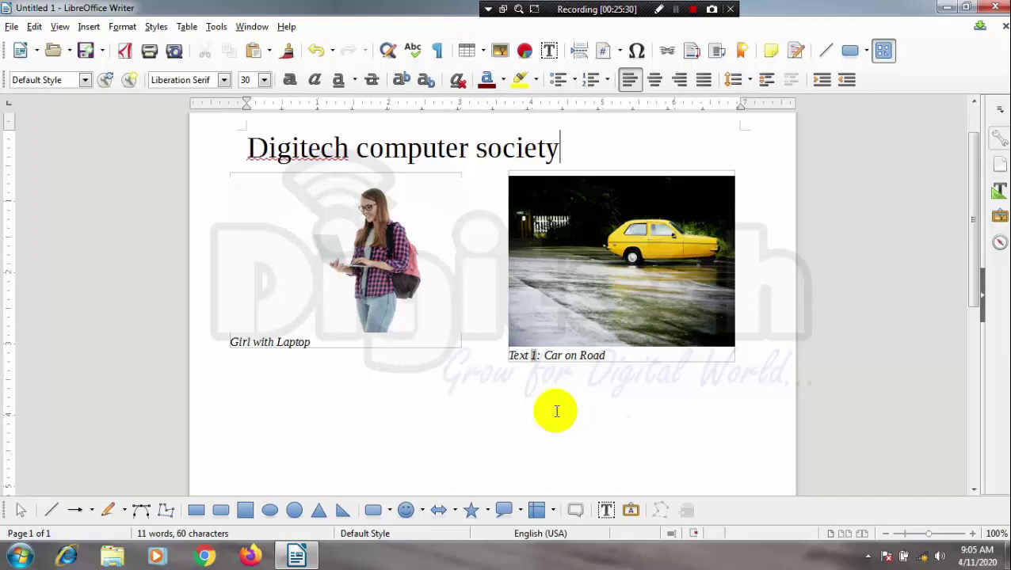
- Delete the car and girl pictures and the 'Girl with Laptop' caption text
left_click(597, 336)
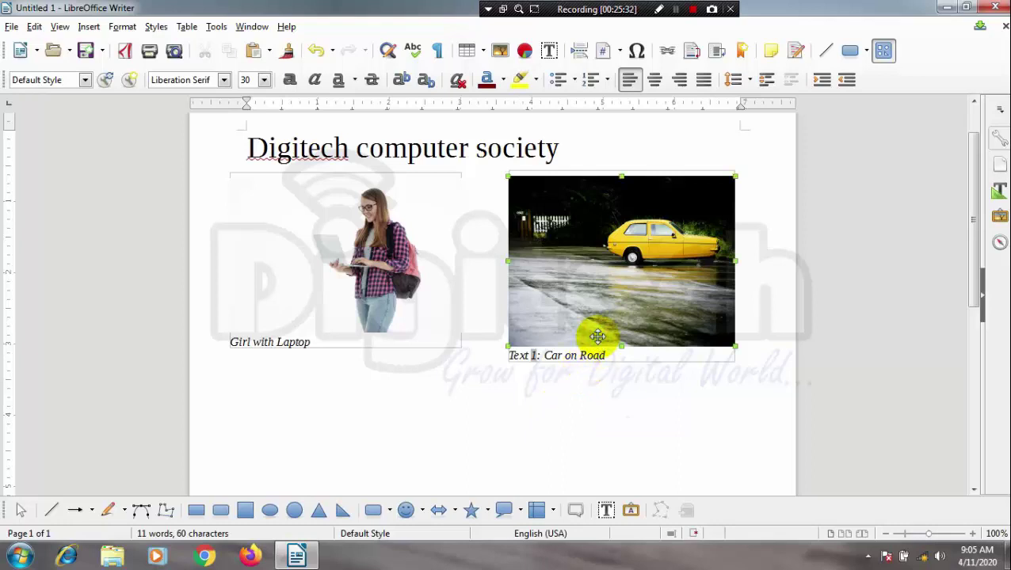
key("Delete")
left_click(350, 248)
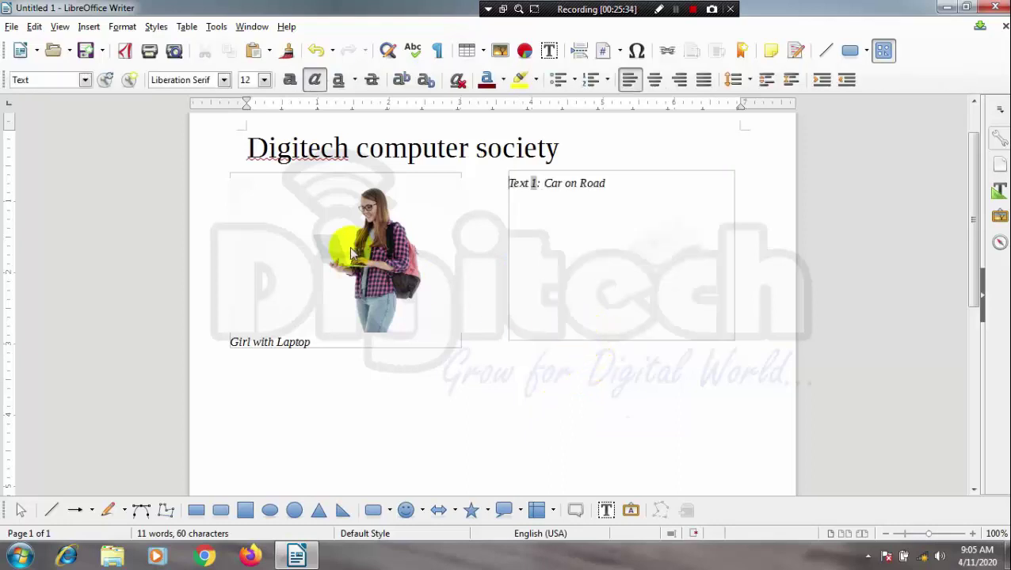
key("Delete")
triple_click(352, 248)
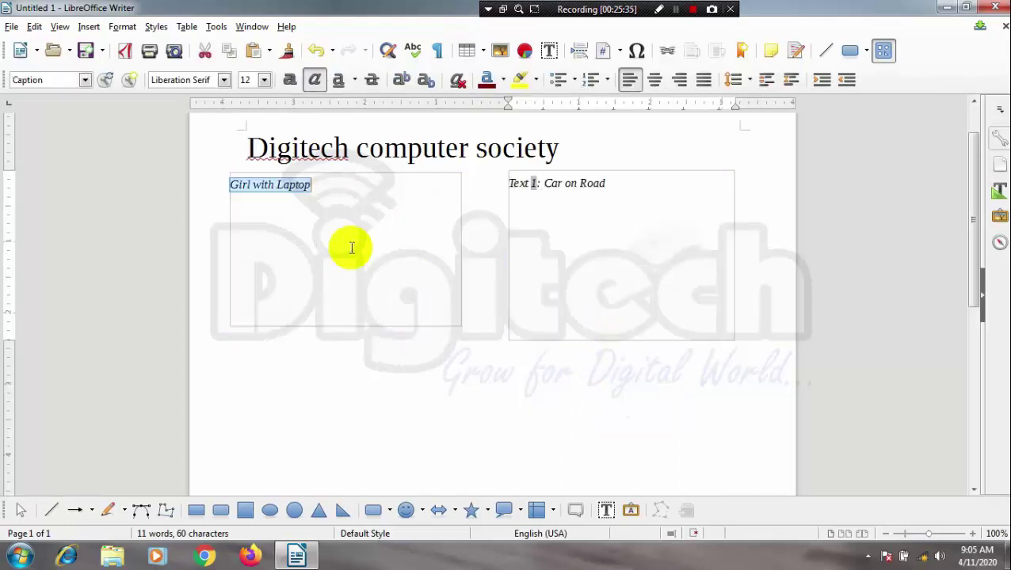
key("Delete")
- Select all and delete the 'Digitech computer society' title line
left_click(446, 400)
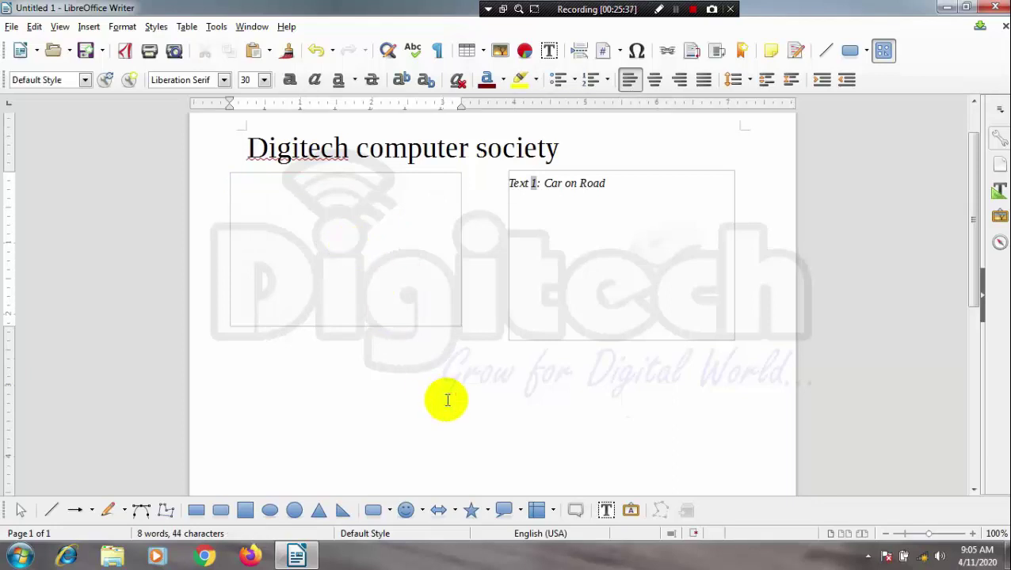
key("ctrl+a")
key("Delete")
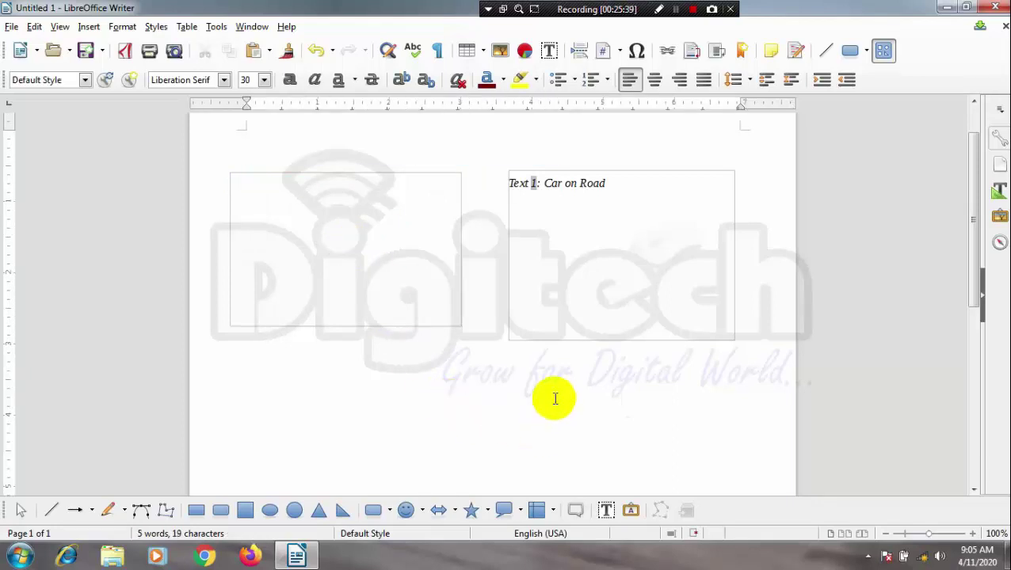
- Delete the 'Text 1: Car on Road' frame and the empty frame on the left
left_click(538, 201)
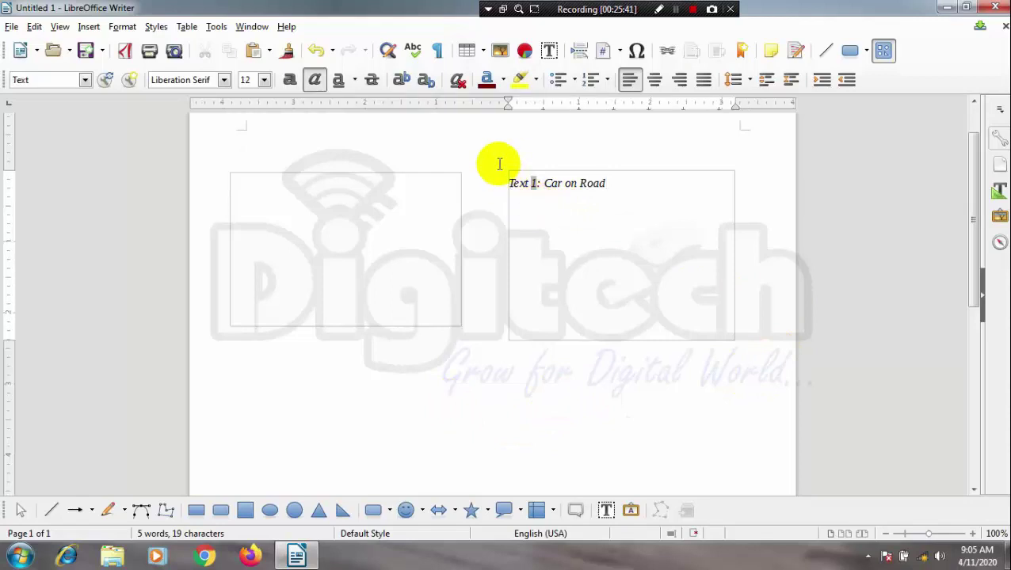
double_click(510, 176)
left_click(510, 173)
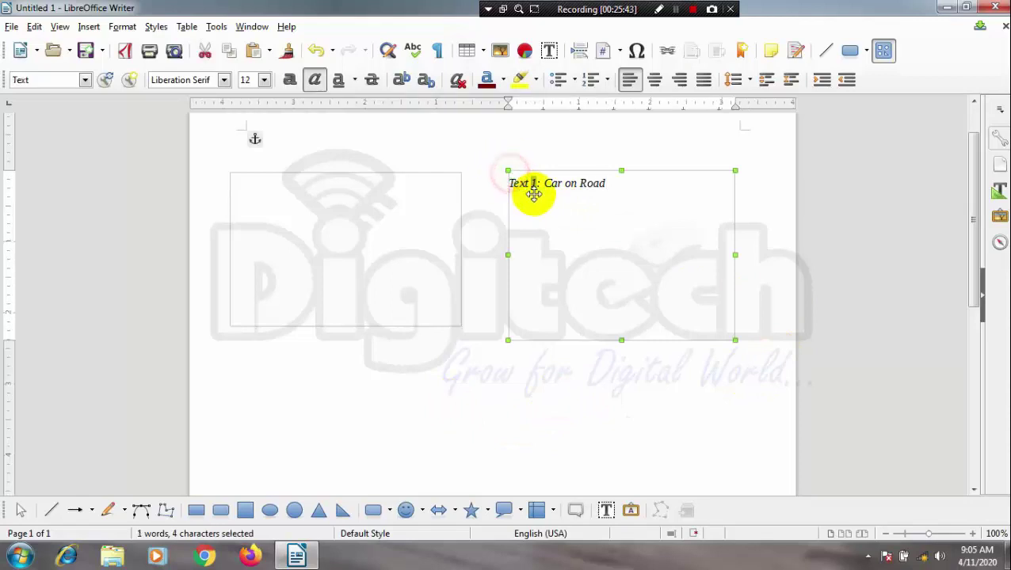
key("Delete")
left_click(401, 173)
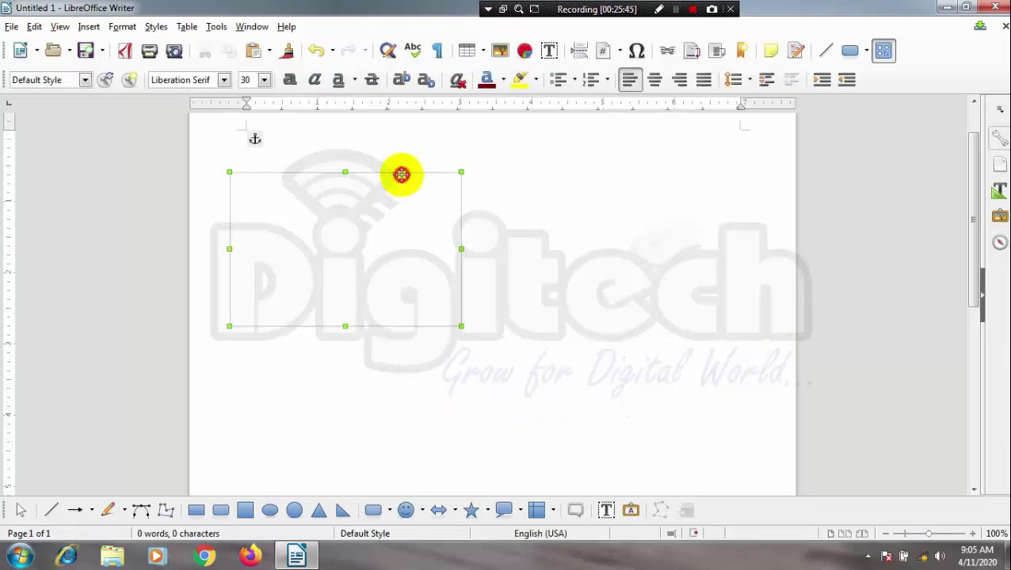
key("Delete")
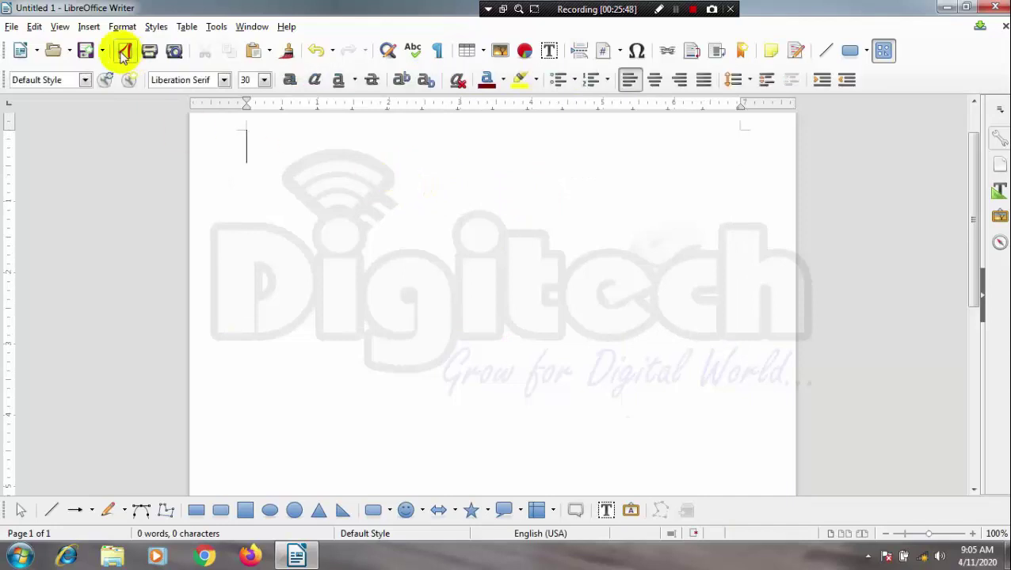
- Type the heading 'Digitech Computer Society' at the top of the page
left_click(88, 26)
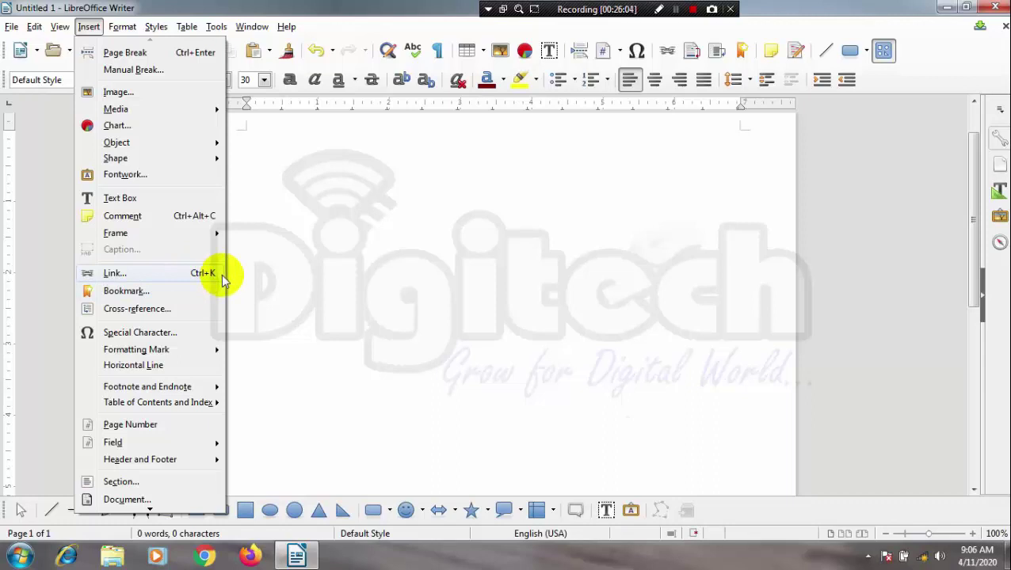
left_click(336, 198)
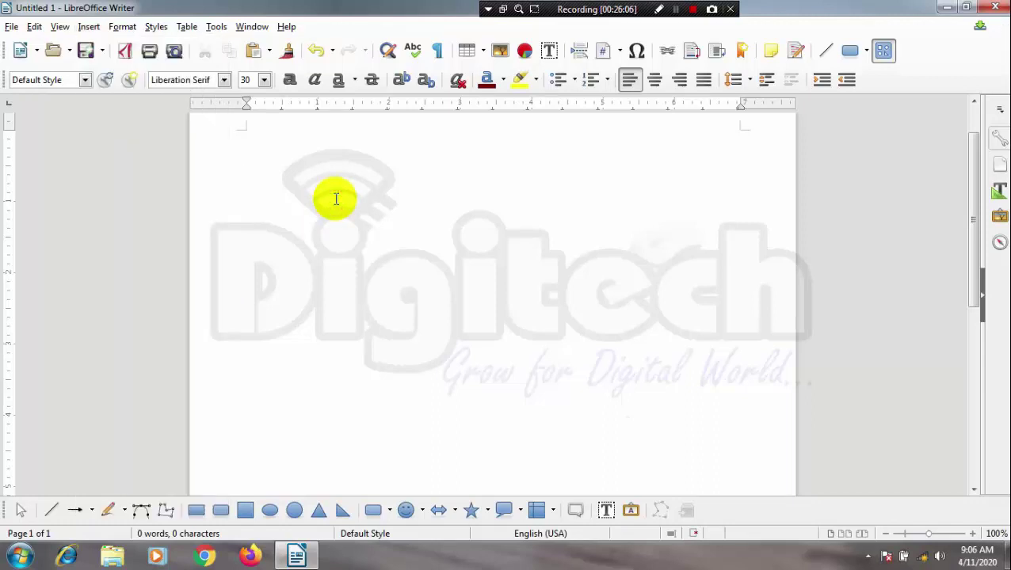
type("Digi")
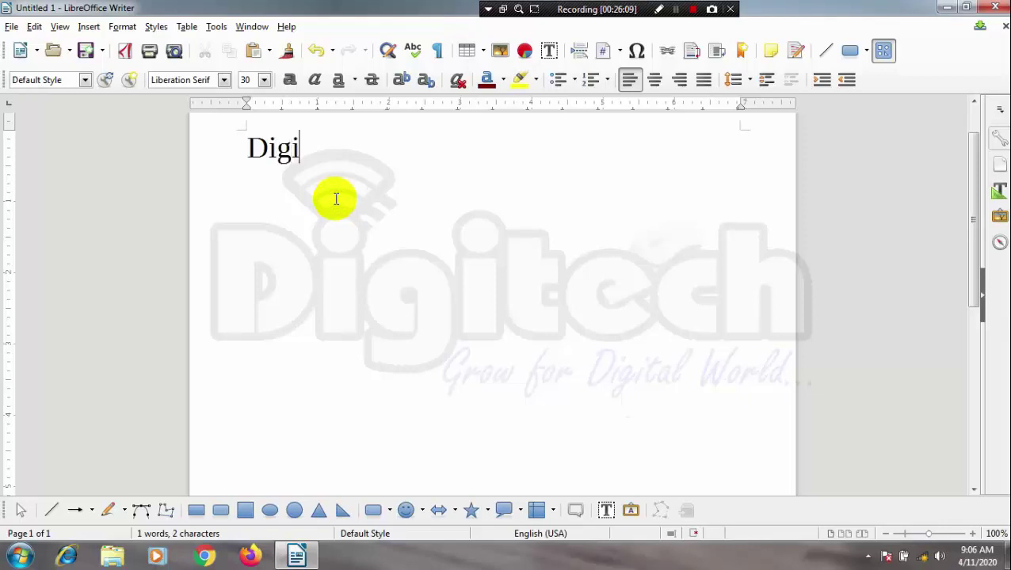
type("tech Com")
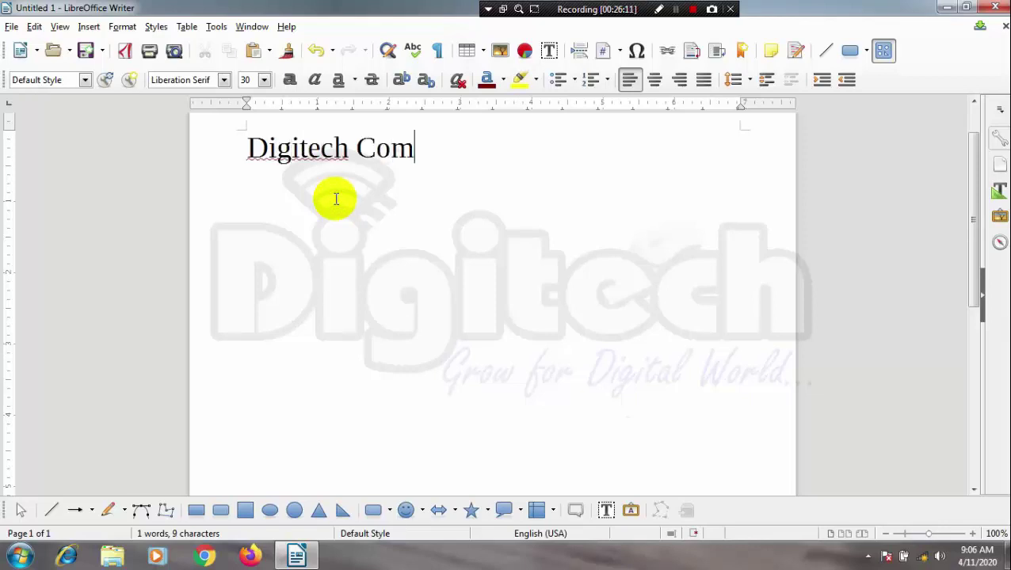
type("puter So")
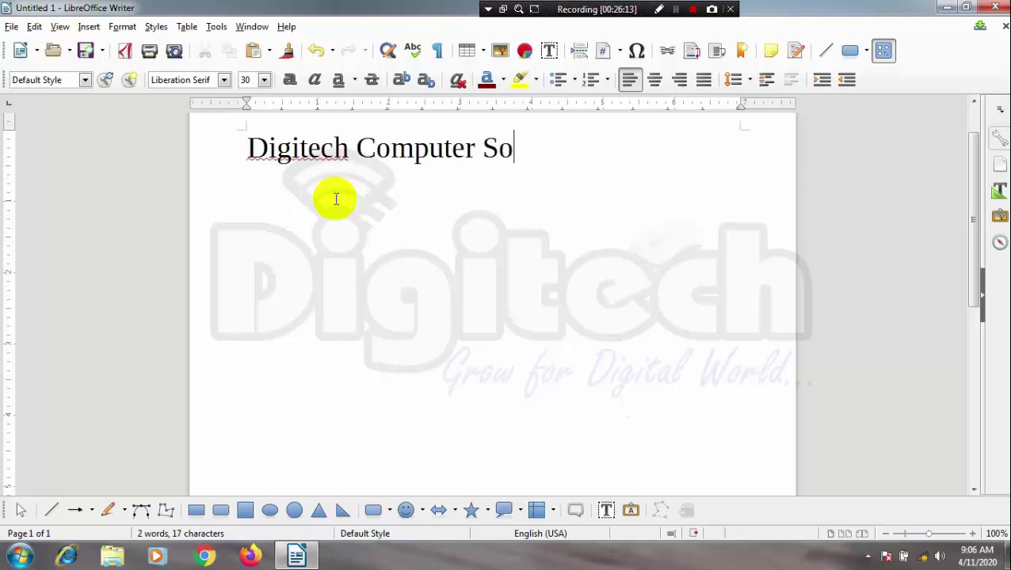
type("ciety")
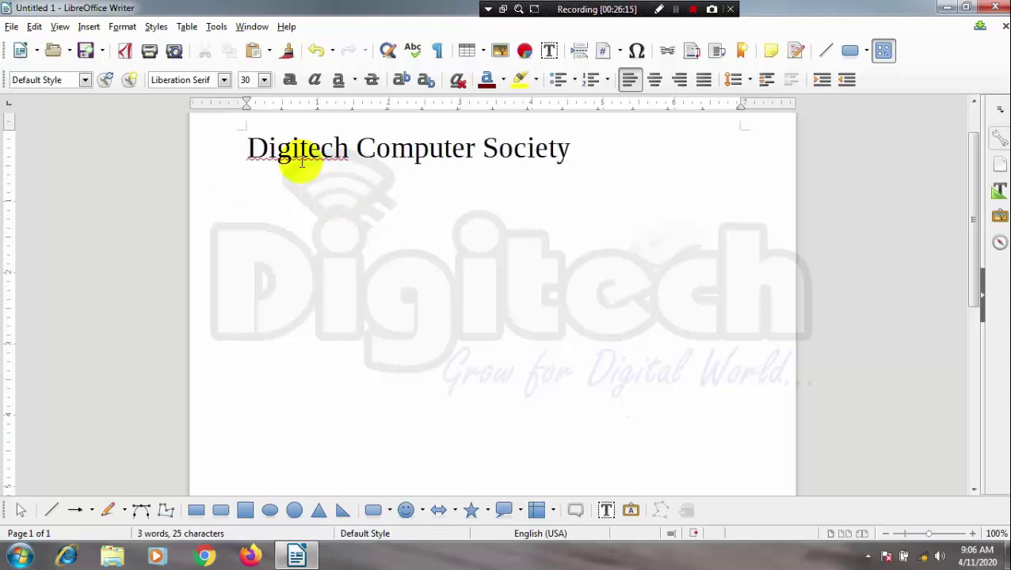
left_click_drag(476, 148, 413, 148)
left_click(348, 148)
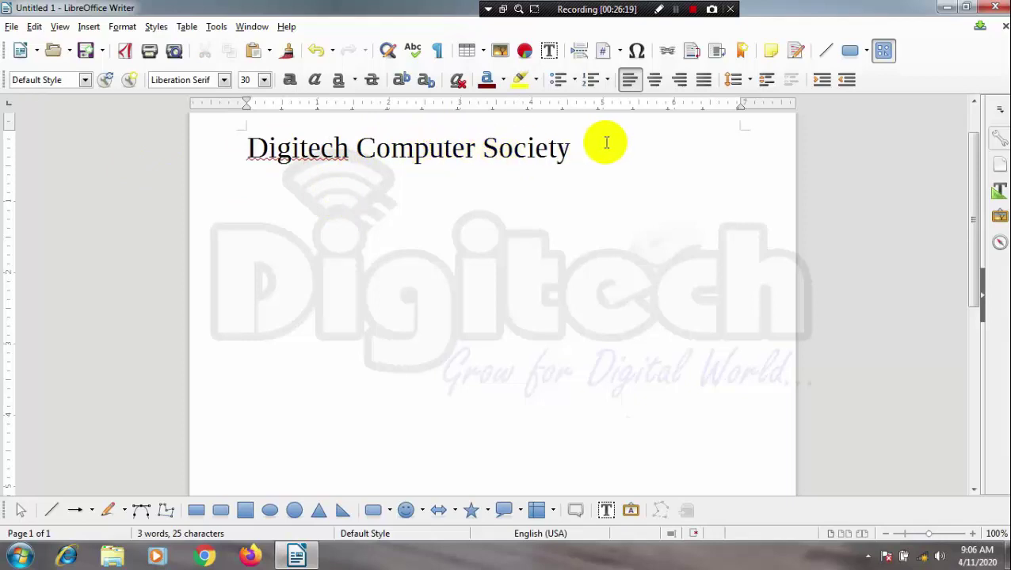
left_click_drag(602, 144, 217, 133)
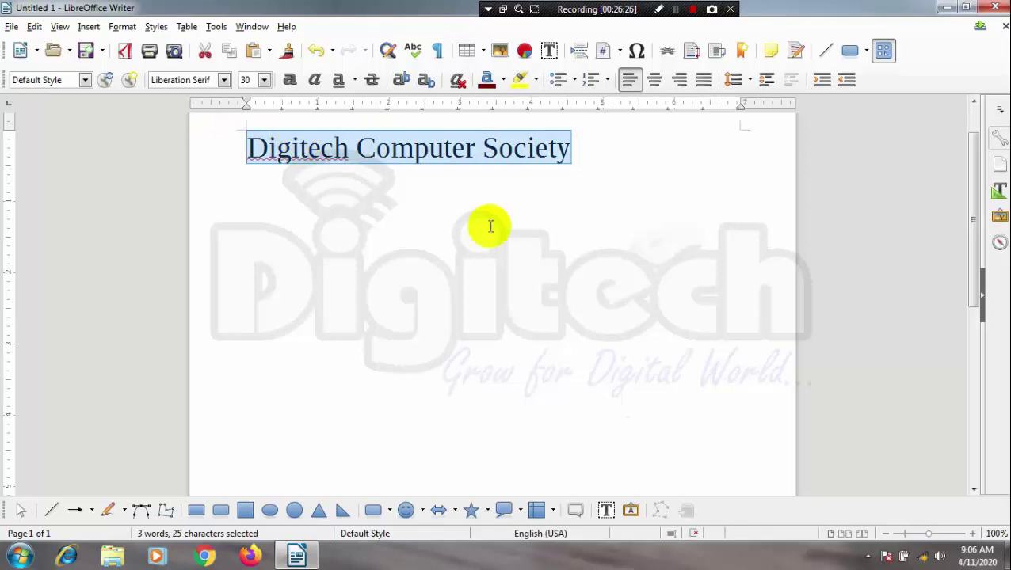
- Add two blank lines below the heading and type a person's first name
left_click(604, 164)
key("Return")
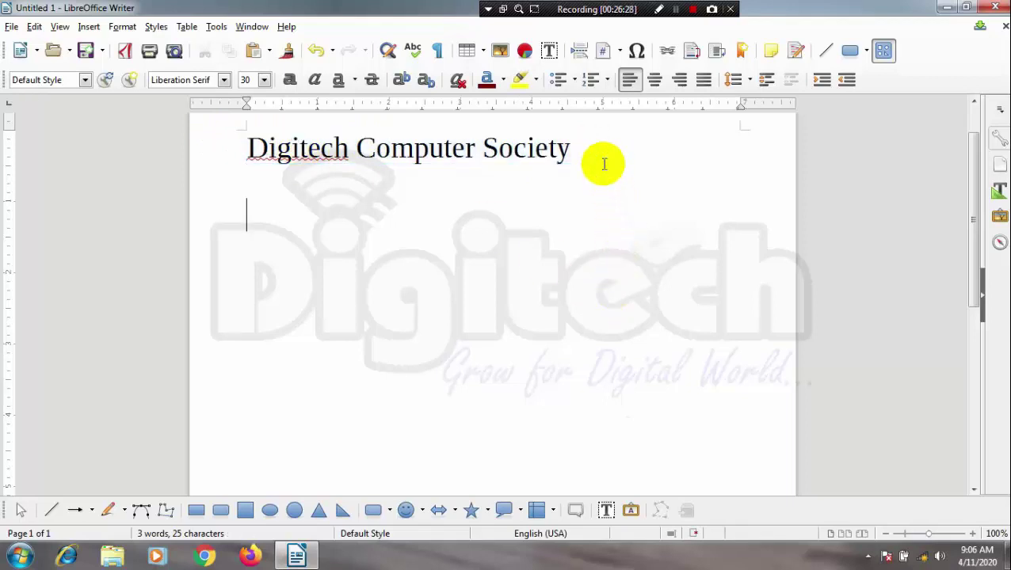
key("Return")
type("Dinesh")
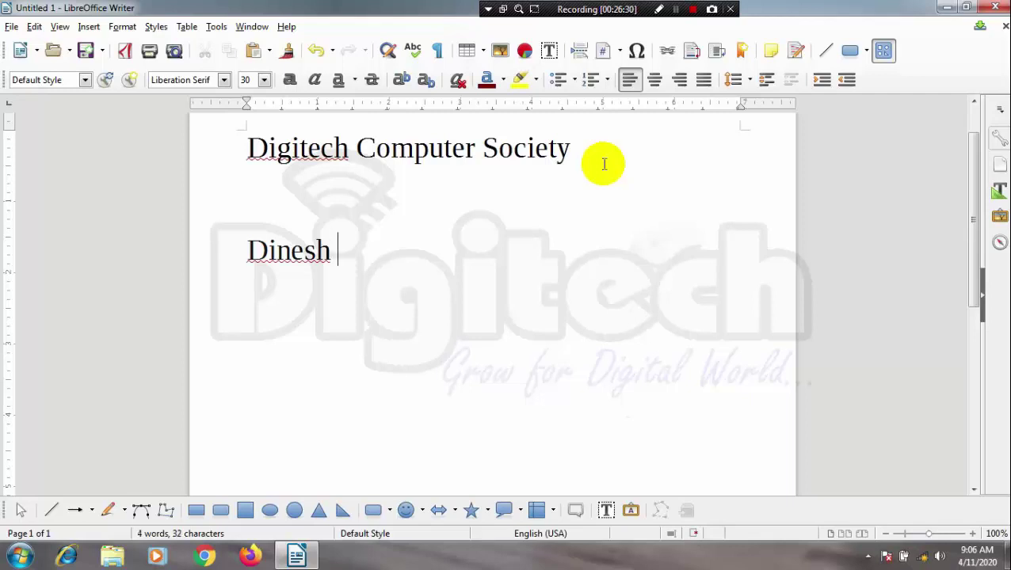
type("Kumar")
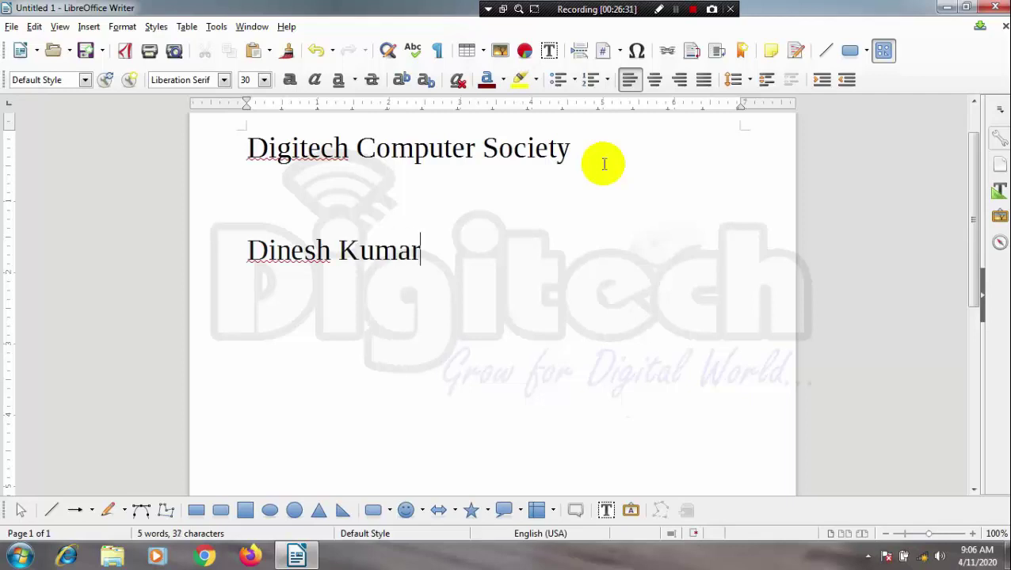
left_click_drag(570, 148, 242, 148)
left_click(89, 27)
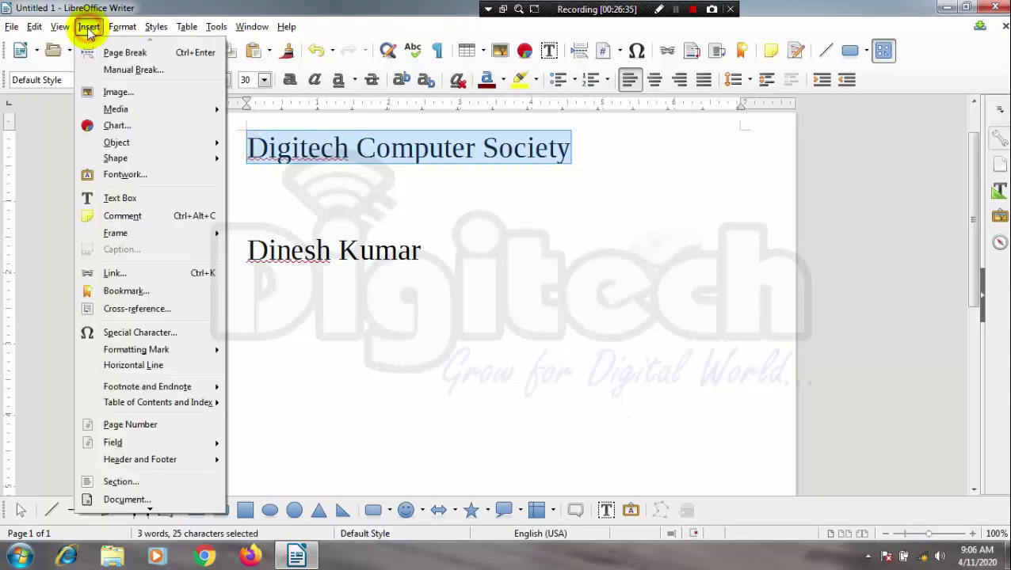
left_click(168, 276)
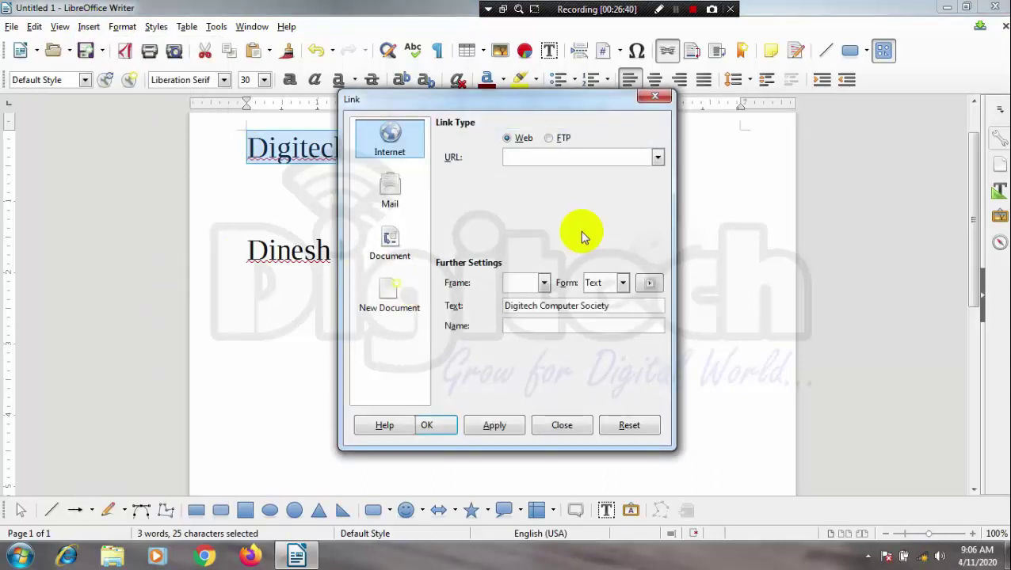
left_click(385, 139)
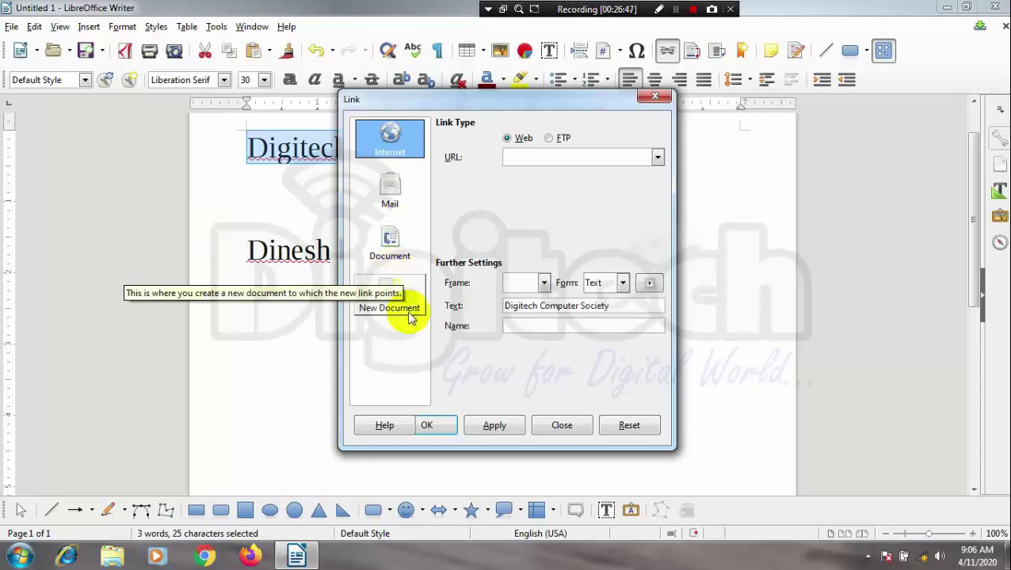
left_click(516, 158)
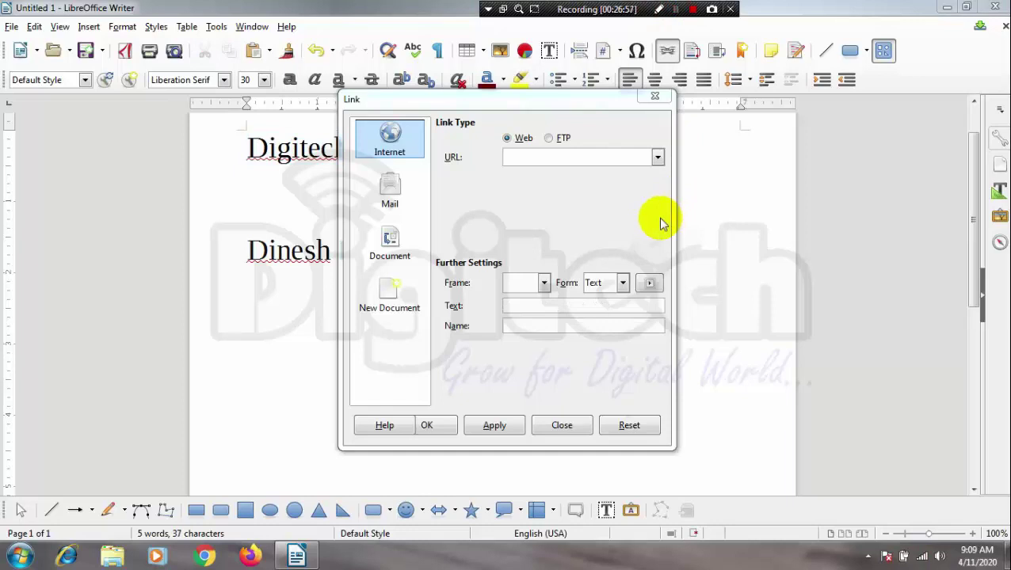
left_click(581, 158)
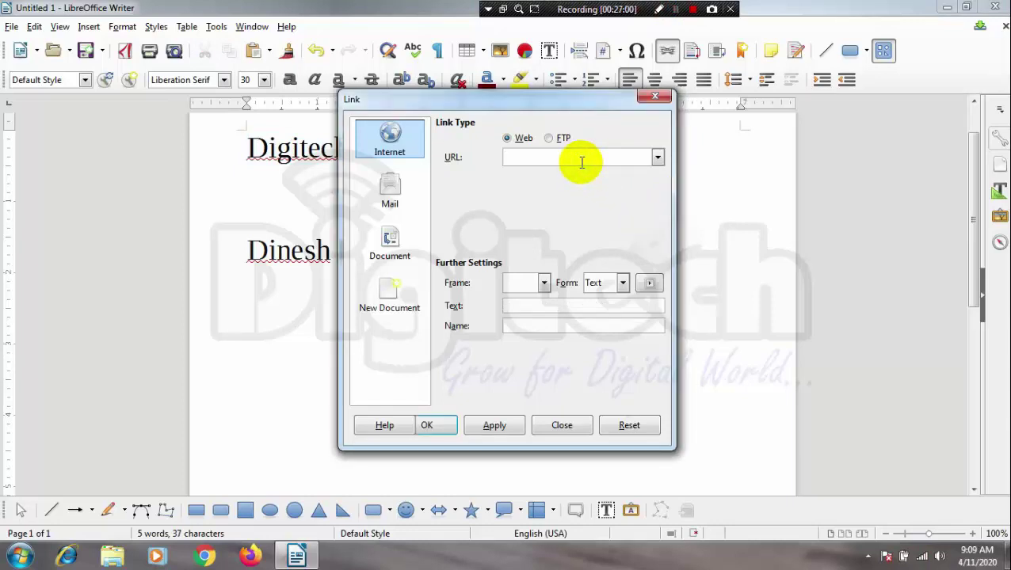
type("http://digitechcomputercsc.co.in/")
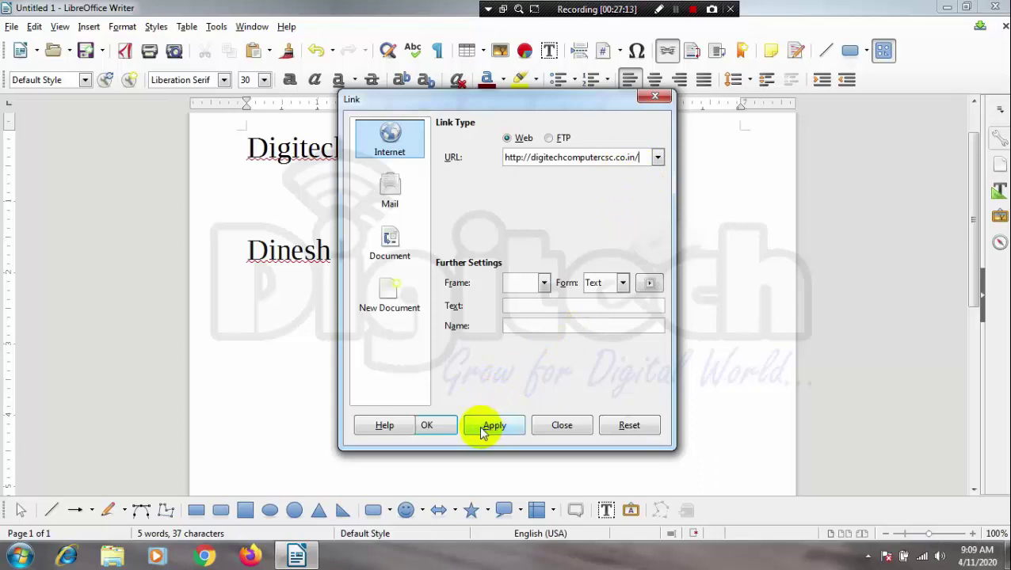
left_click(449, 427)
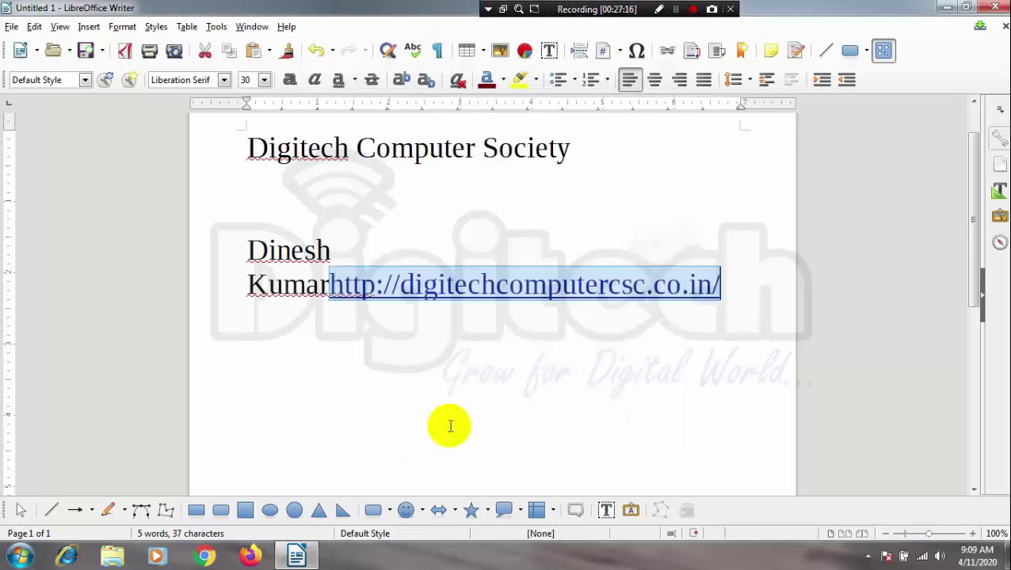
- Confirm the hyperlink, then follow it to open digitechcomputercsc.co.in in Chrome
left_click(482, 401)
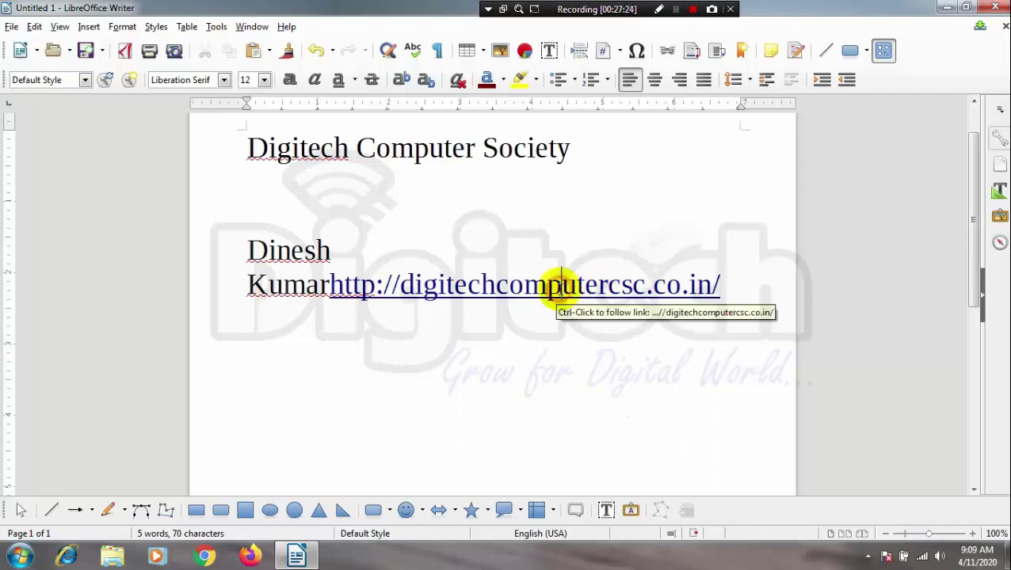
left_click(561, 286)
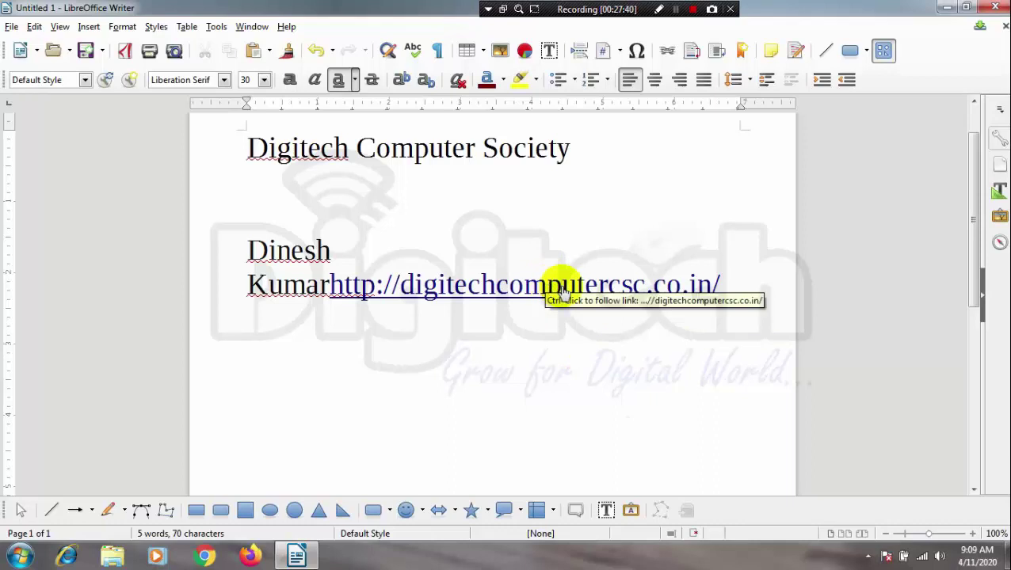
left_click(564, 289, "ctrl")
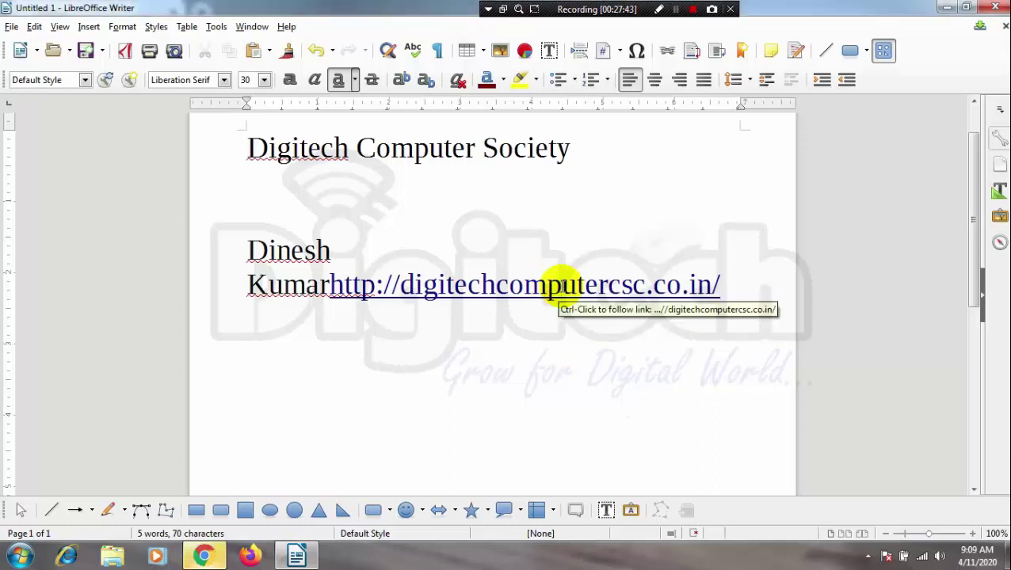
left_click(203, 555)
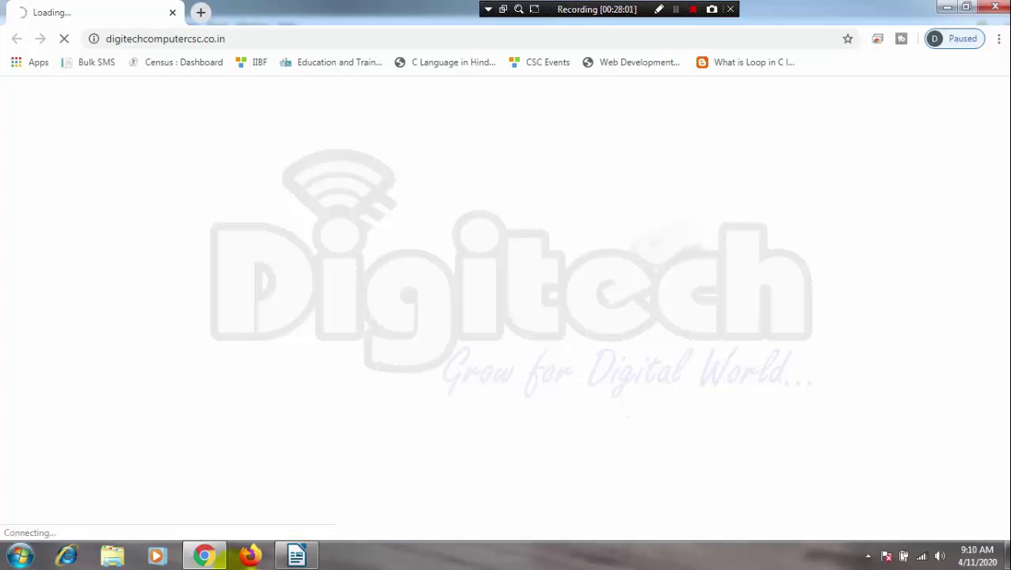
- Let the Digitech site load in Chrome until it times out, then preview the Writer document
mouse_move(296, 555)
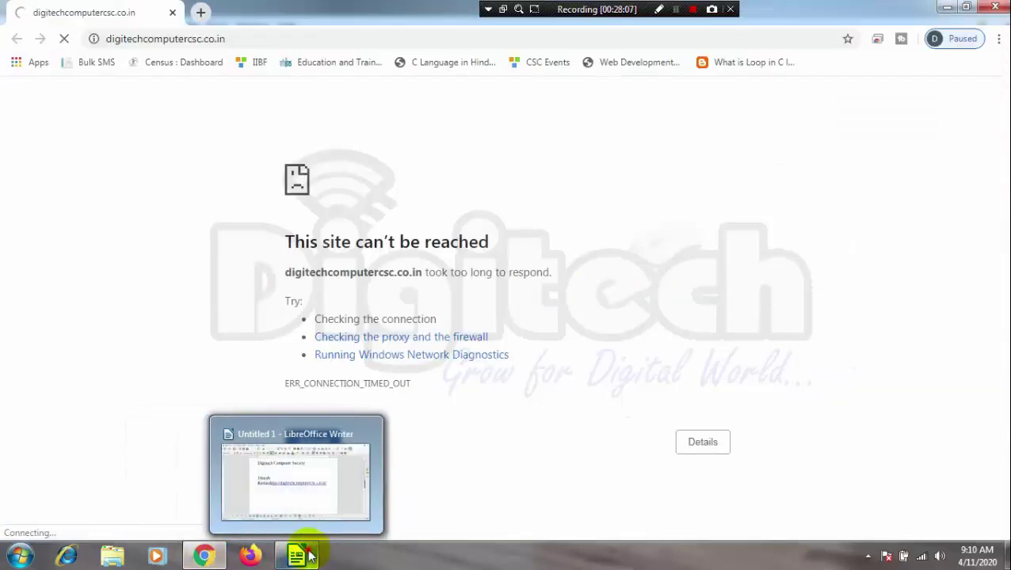
- Break the line just before 'http' so the web-address hyperlink sits below the name
left_click(302, 554)
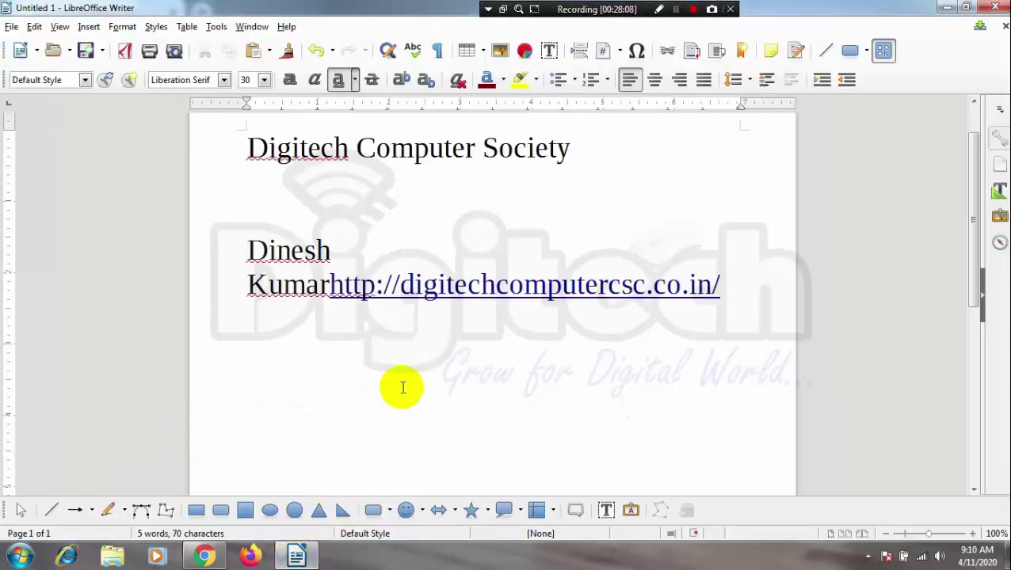
left_click(562, 287)
left_click(510, 215)
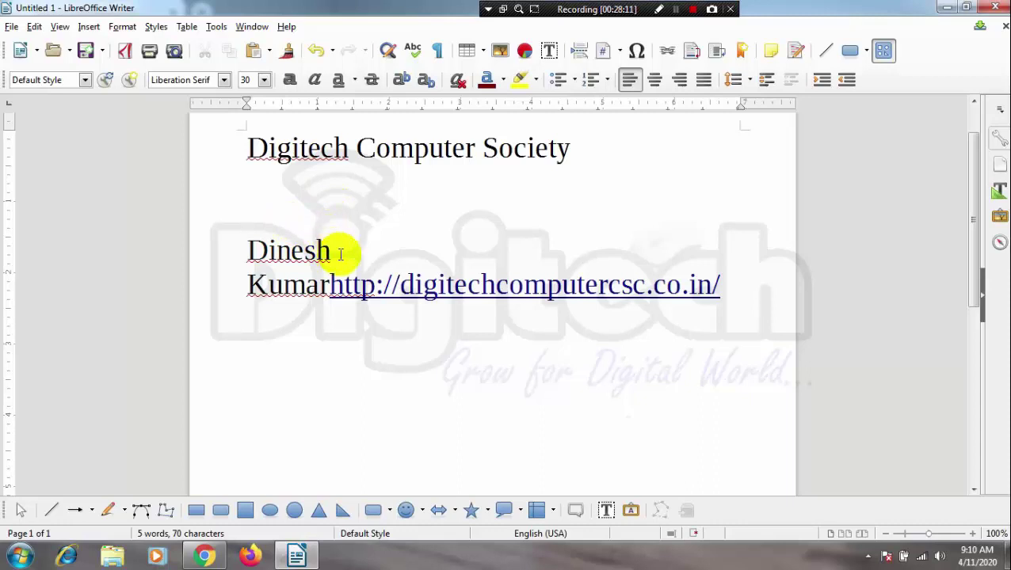
left_click(330, 286)
key("Return")
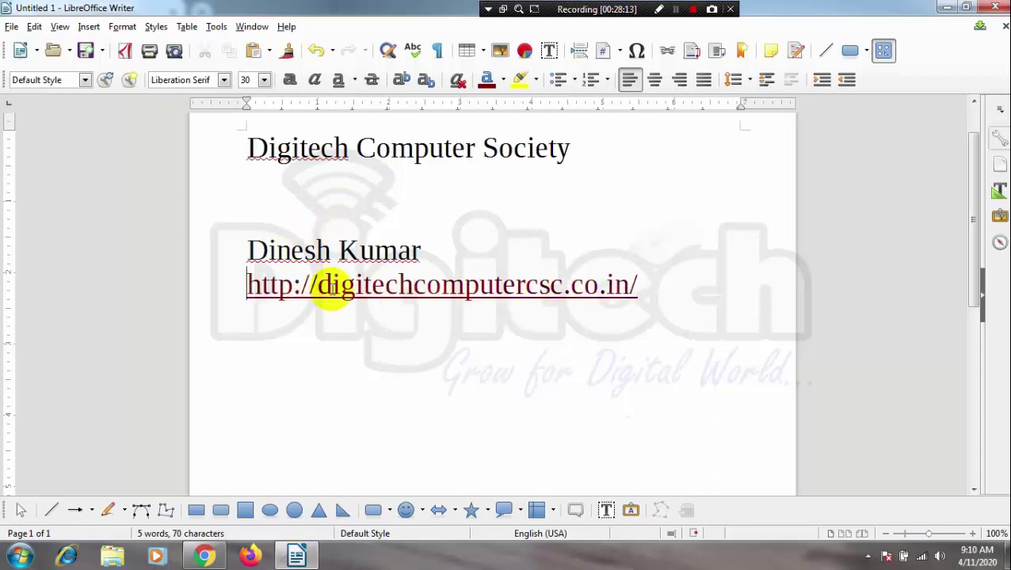
left_click(514, 181)
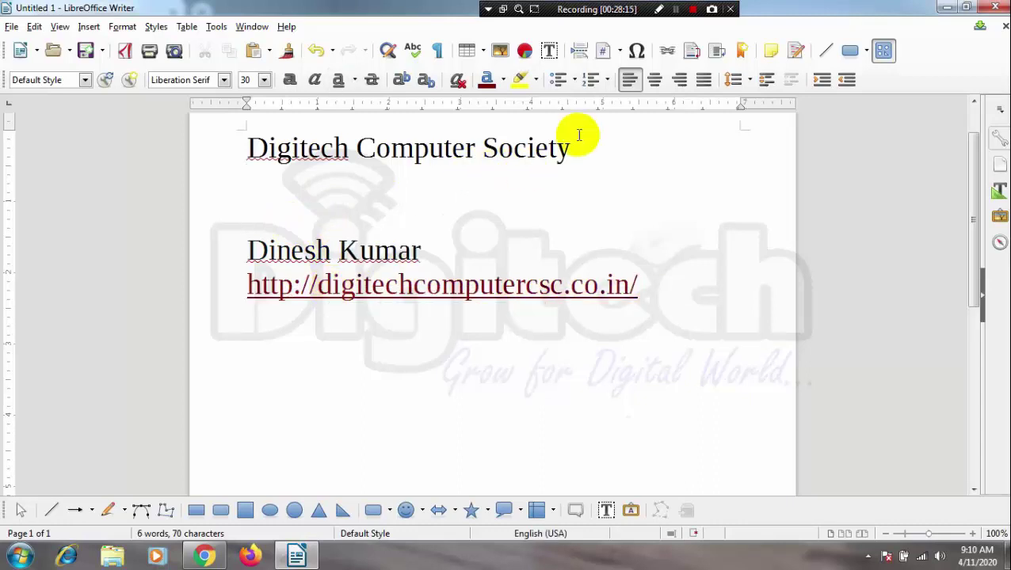
- Link the selected name line to the card document on the Desktop as a Document hyperlink
left_click_drag(432, 250, 203, 245)
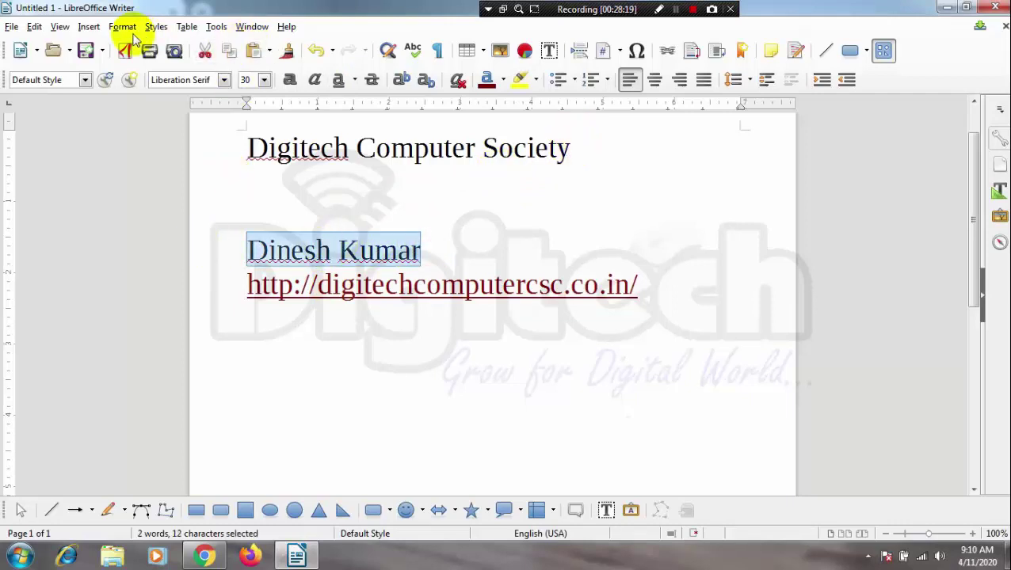
key("ctrl+k")
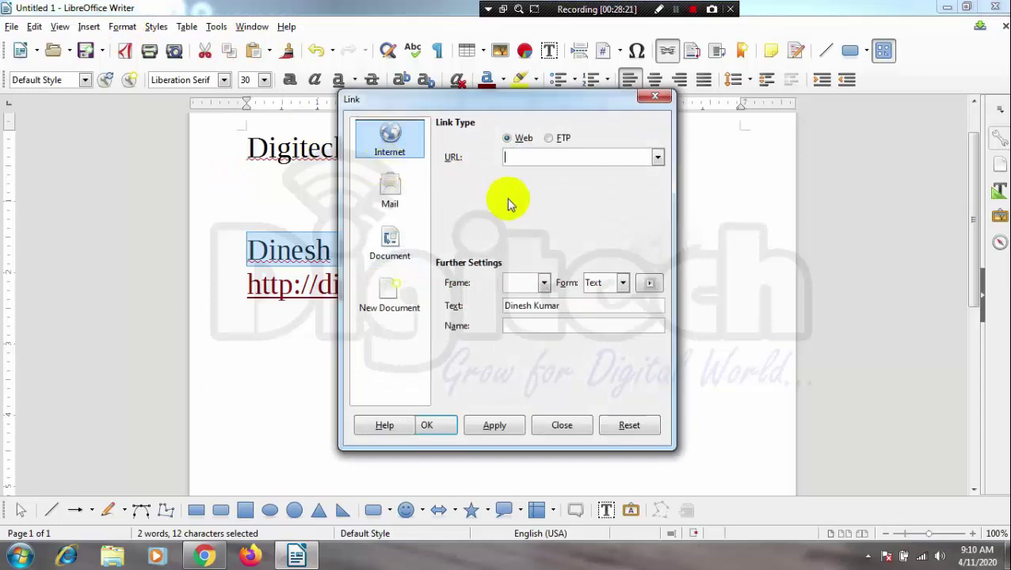
left_click(392, 247)
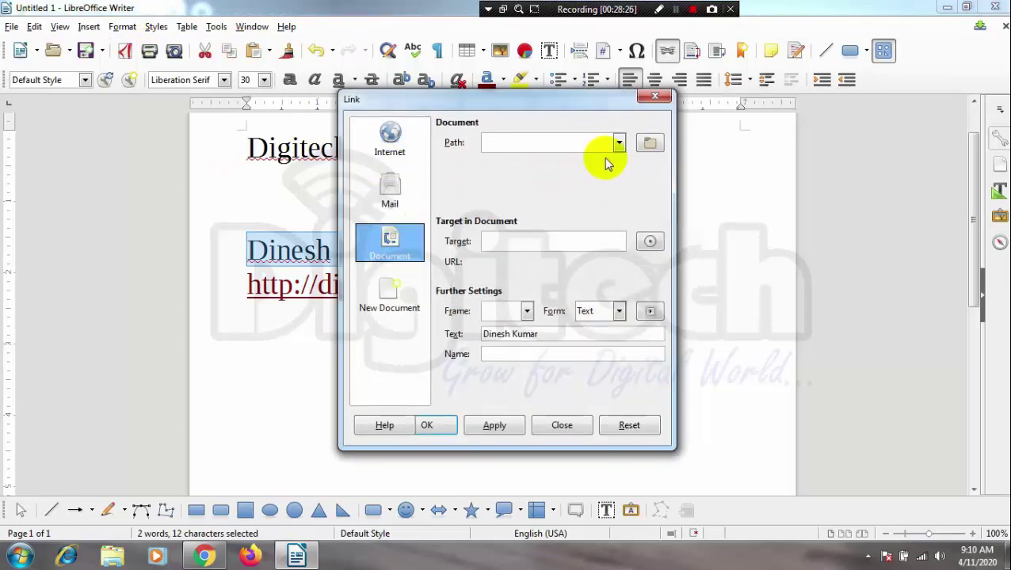
left_click(649, 143)
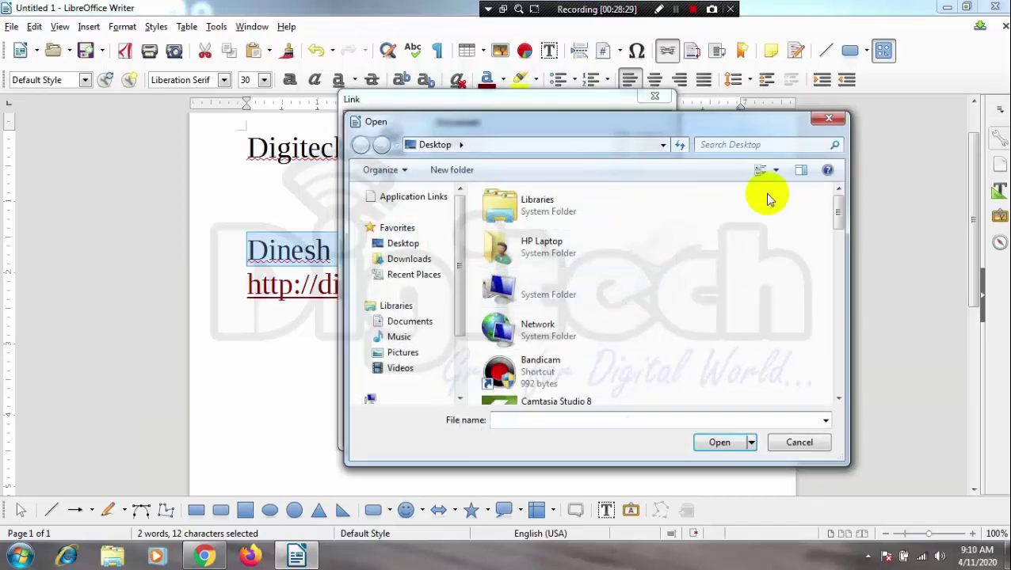
left_click(838, 209)
left_click_drag(840, 224, 849, 288)
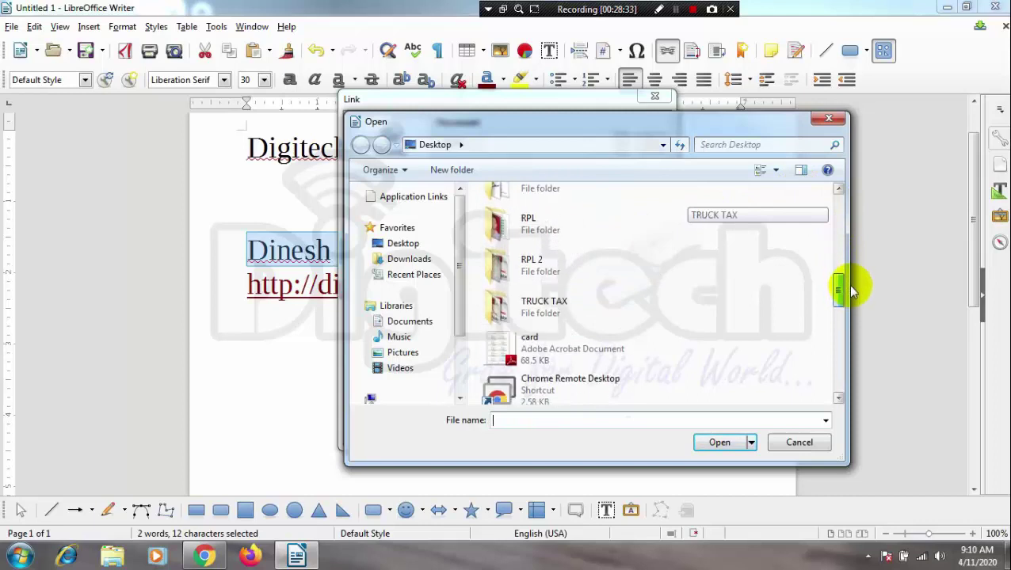
left_click_drag(850, 285, 853, 311)
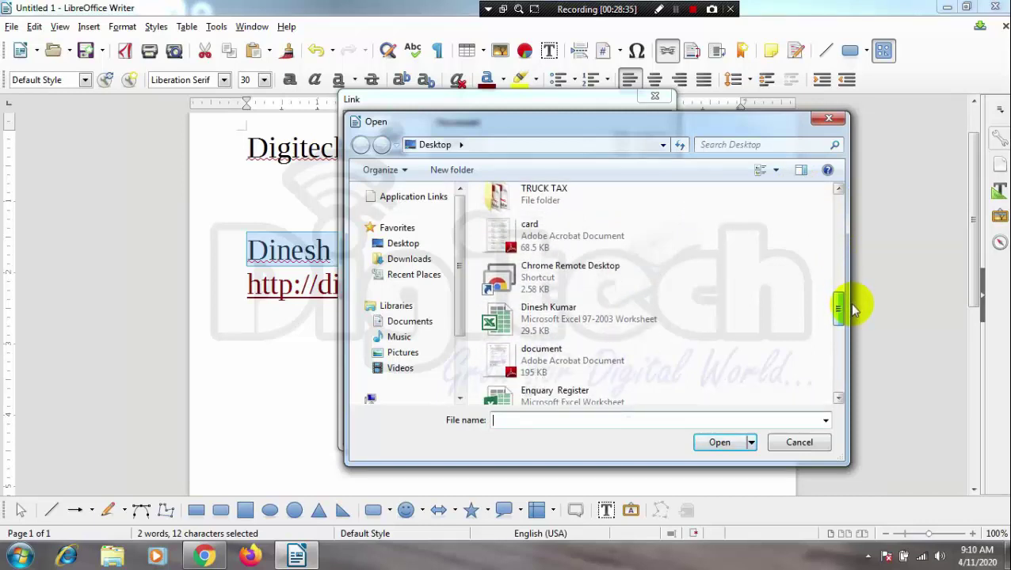
left_click(535, 247)
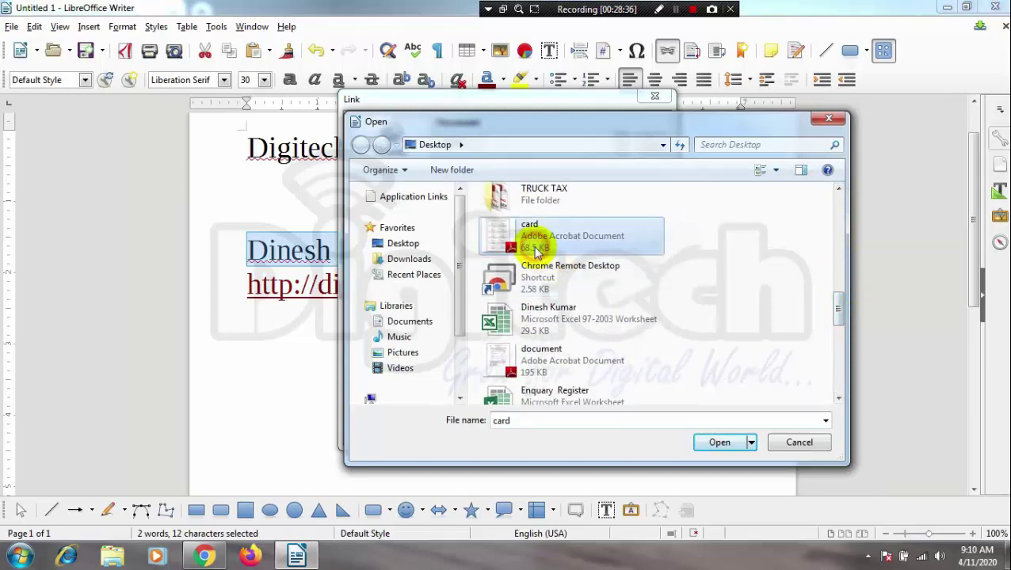
left_click(726, 444)
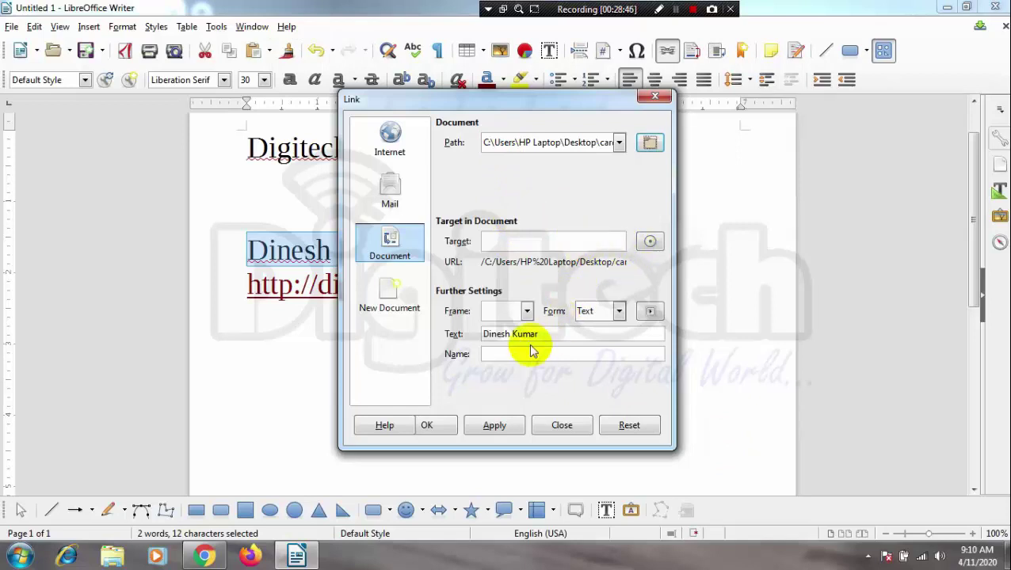
left_click(444, 434)
- Close the Hyperlink dialog and follow the name link to open card.pdf
left_click(361, 372)
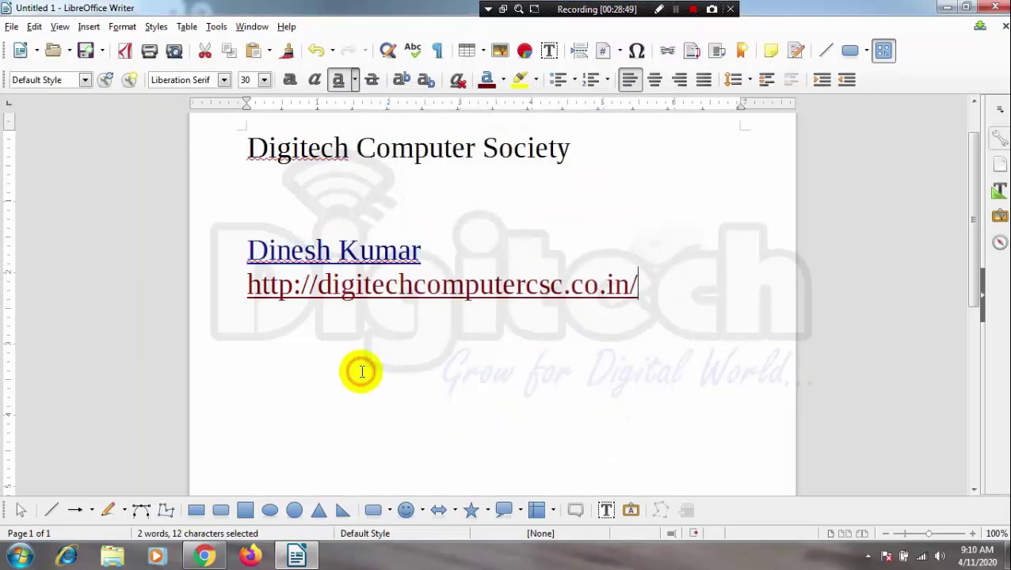
left_click(277, 266)
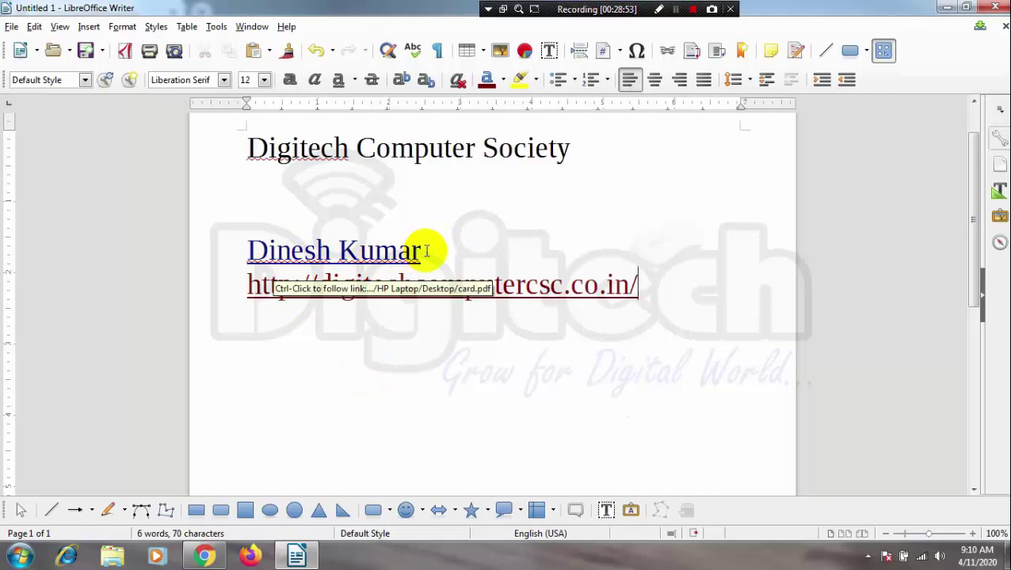
left_click(374, 250)
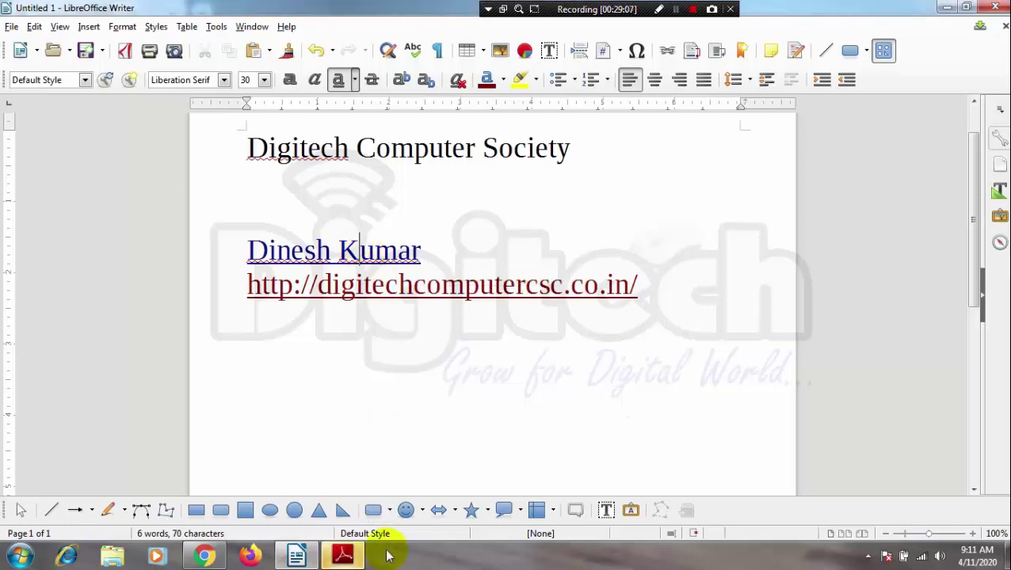
- Bring card.pdf forward in Adobe Reader, scroll through the business card sheet, then close it
left_click(341, 557)
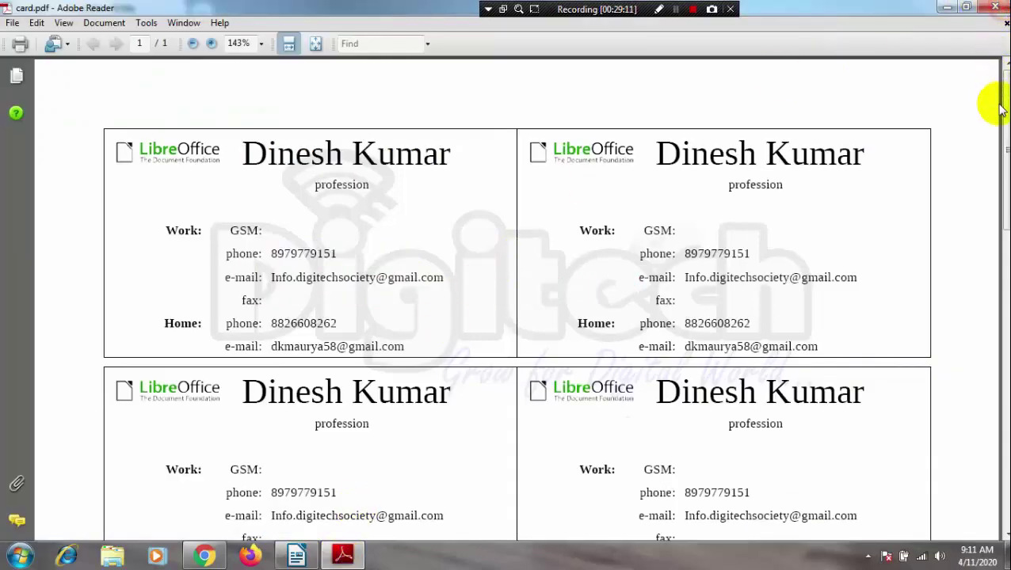
scroll(1001, 110, "down", 10)
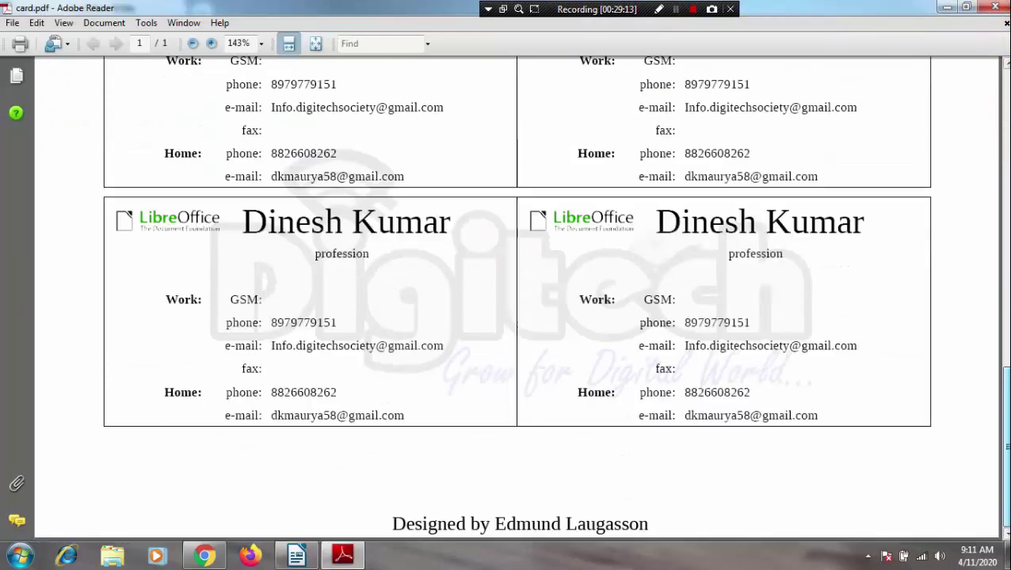
left_click(995, 7)
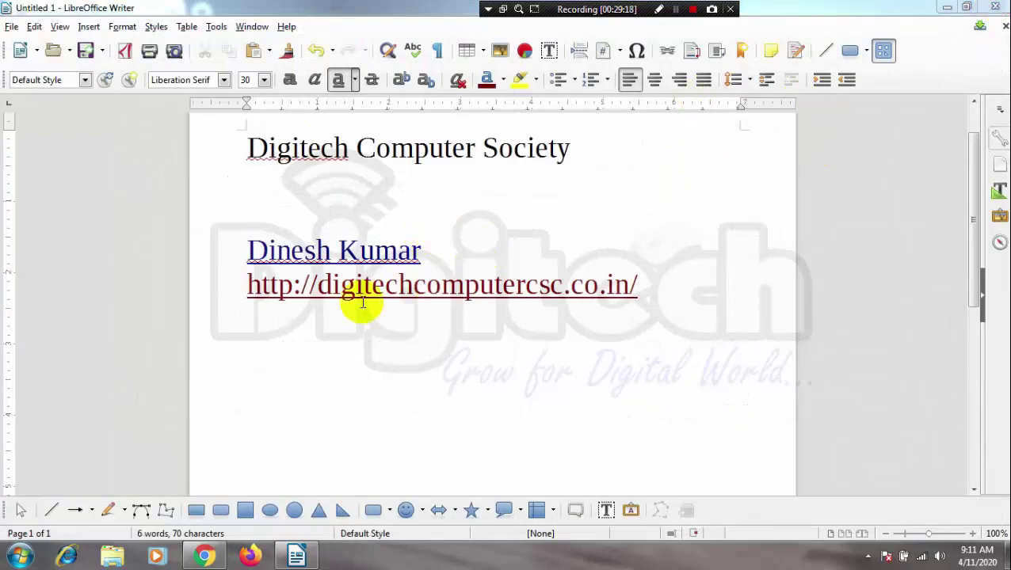
left_click_drag(677, 293, 197, 286)
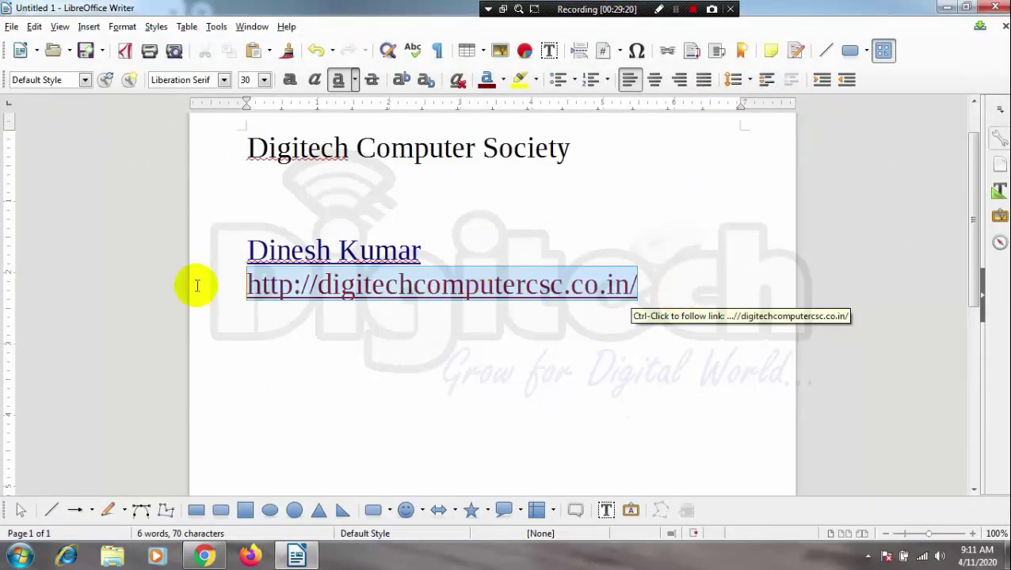
key("Delete")
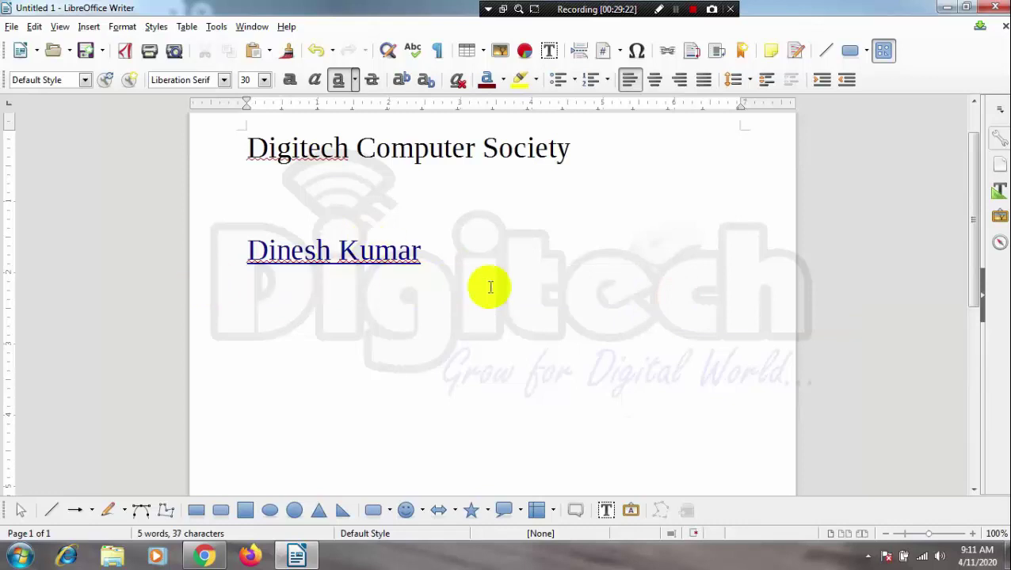
left_click(523, 274)
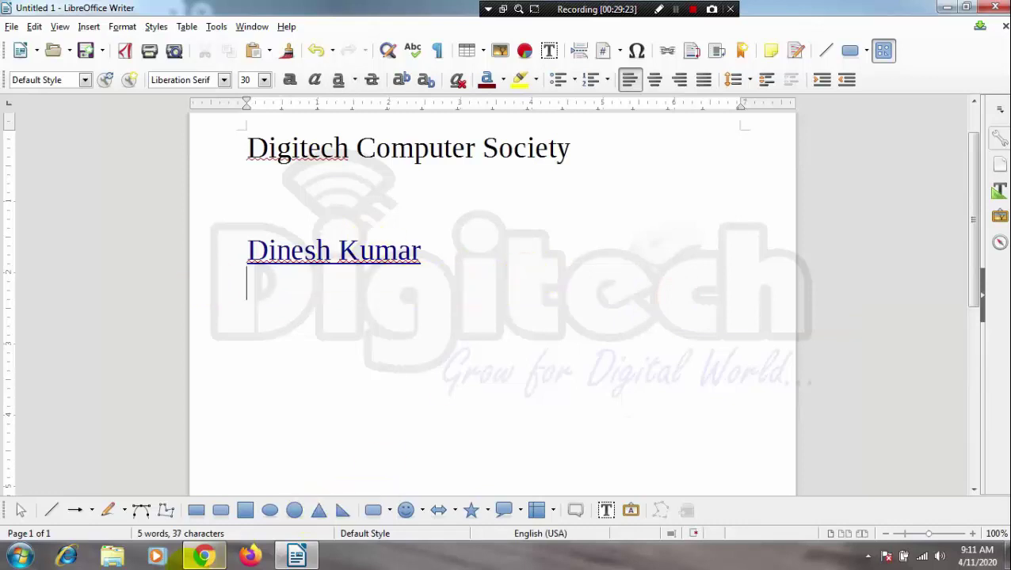
left_click(204, 557)
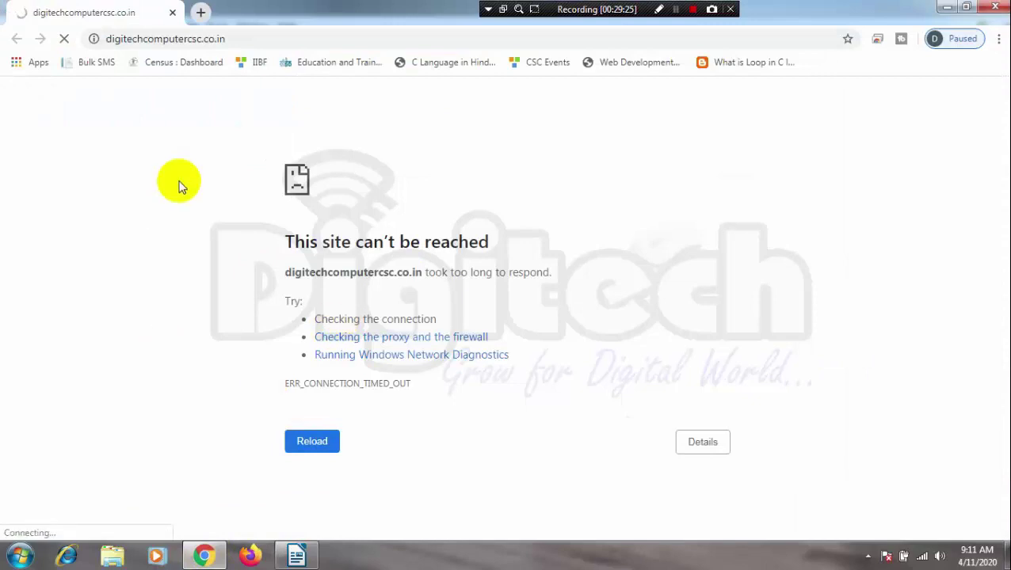
left_click(171, 14)
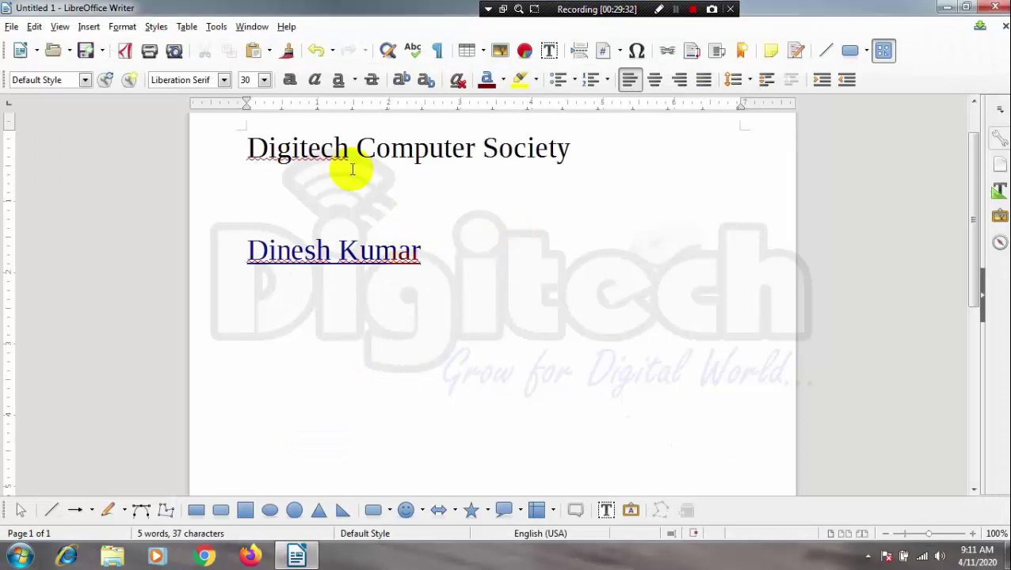
- Type 'libre office writer' low on page 1, then 'libre office spreadsheet' on page 2
left_click(88, 28)
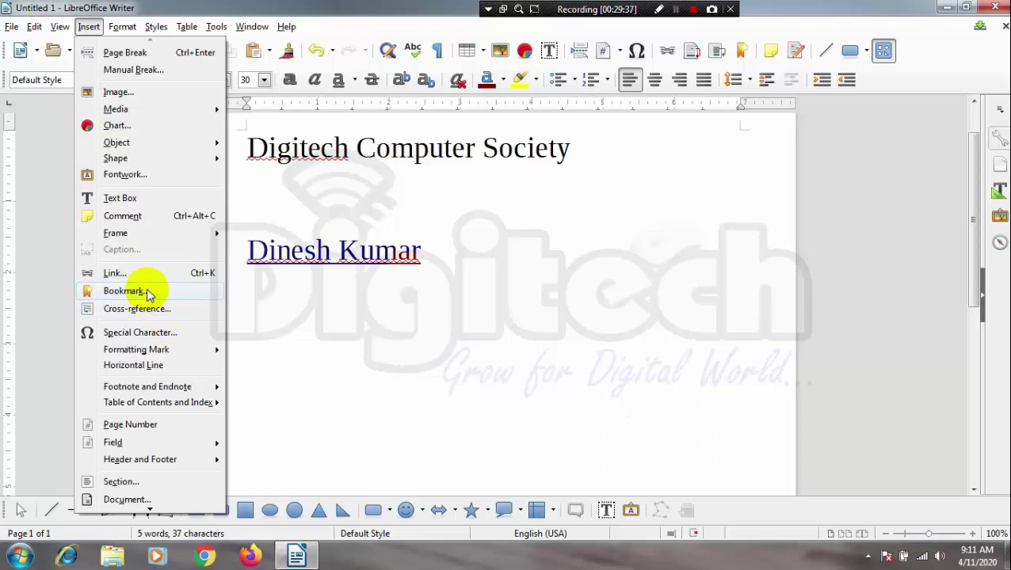
left_click(540, 280)
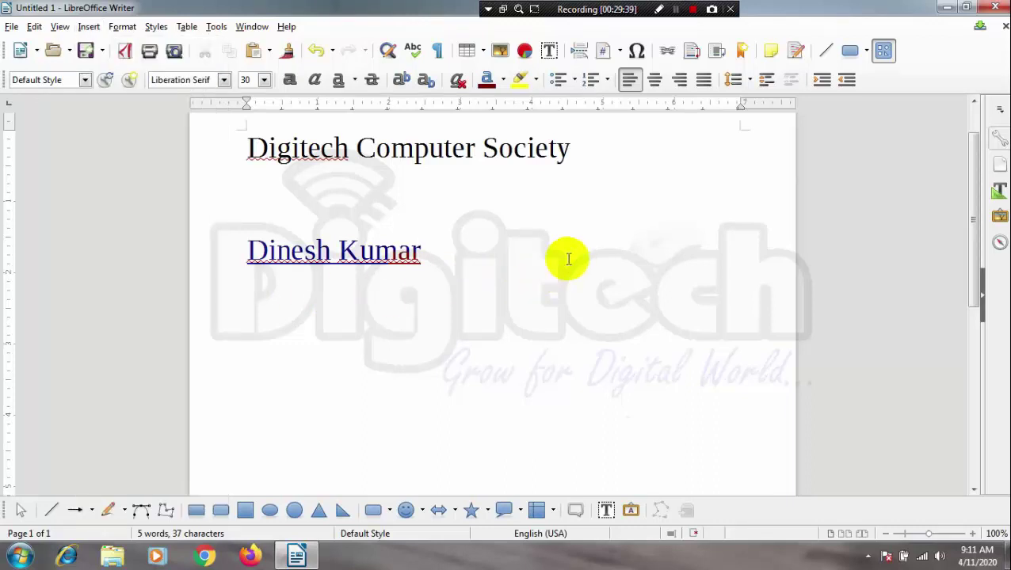
key("Return")
key("Return")
key("Return")
key("Return")
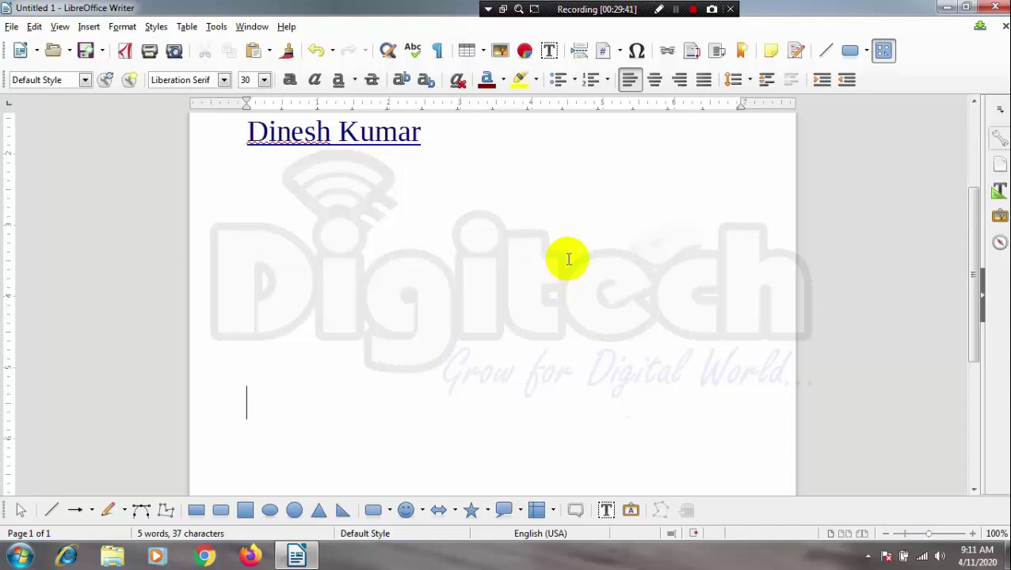
scroll(568, 259, "down", 2)
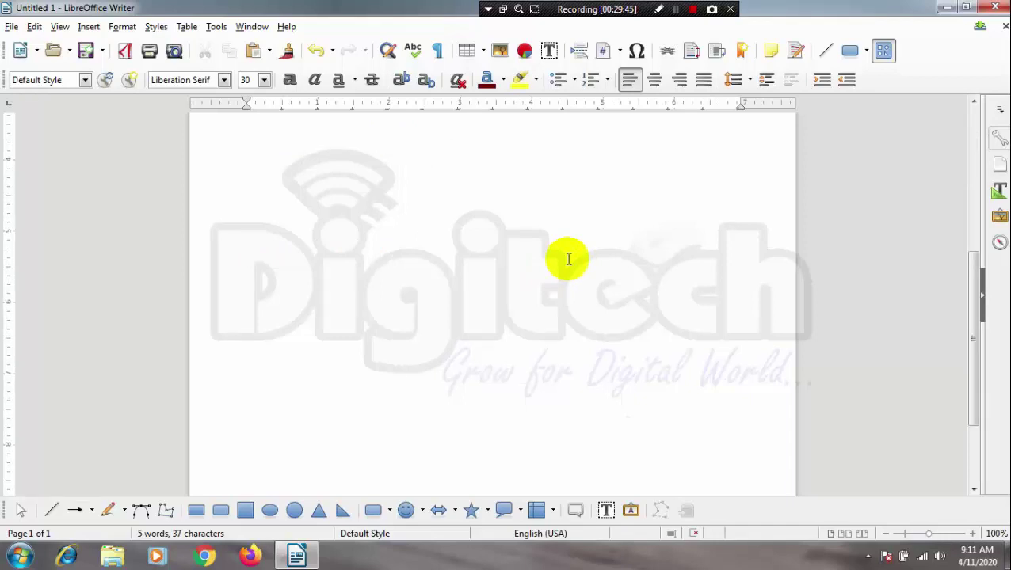
type("libre")
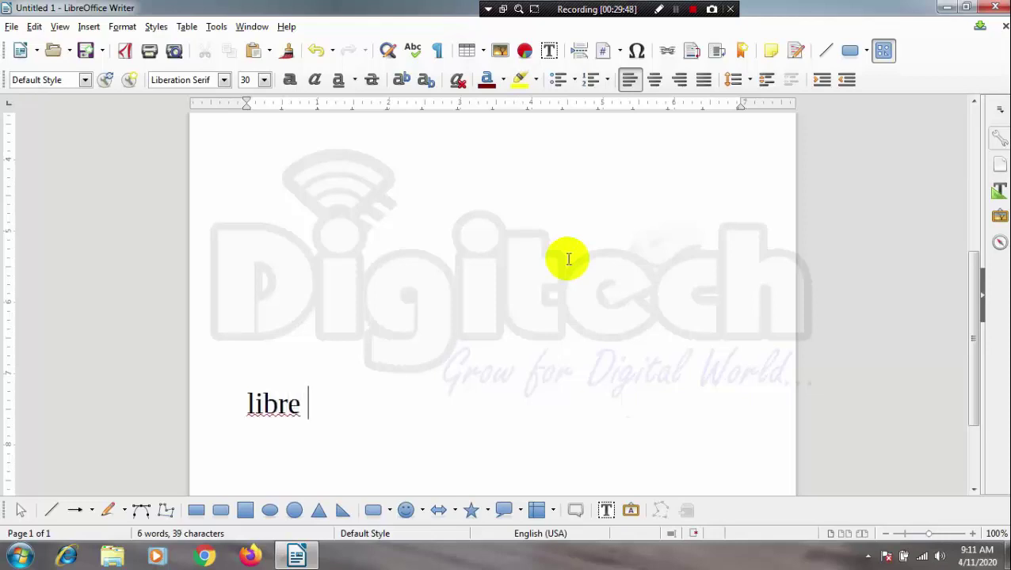
type("ce ")
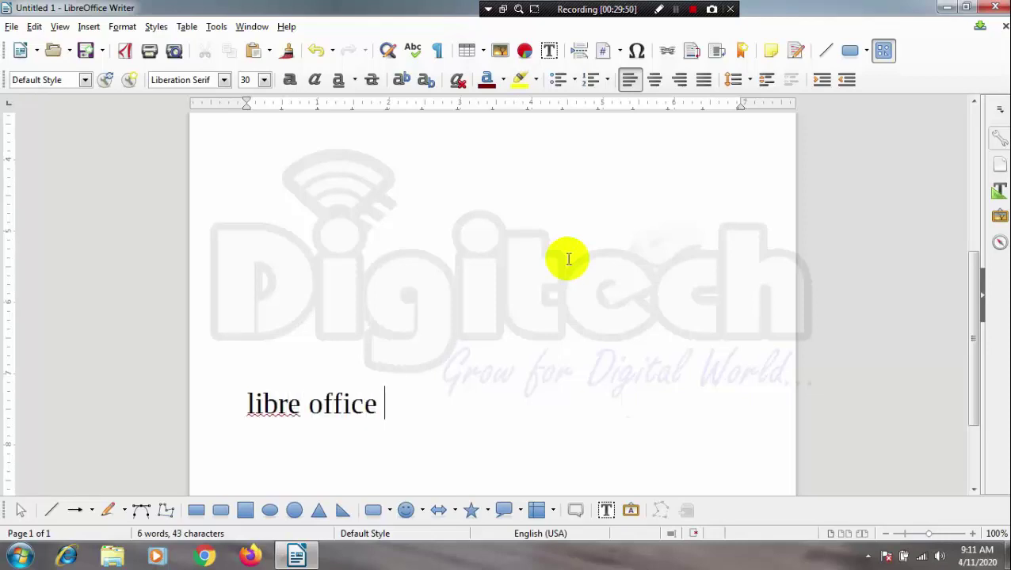
type("writer")
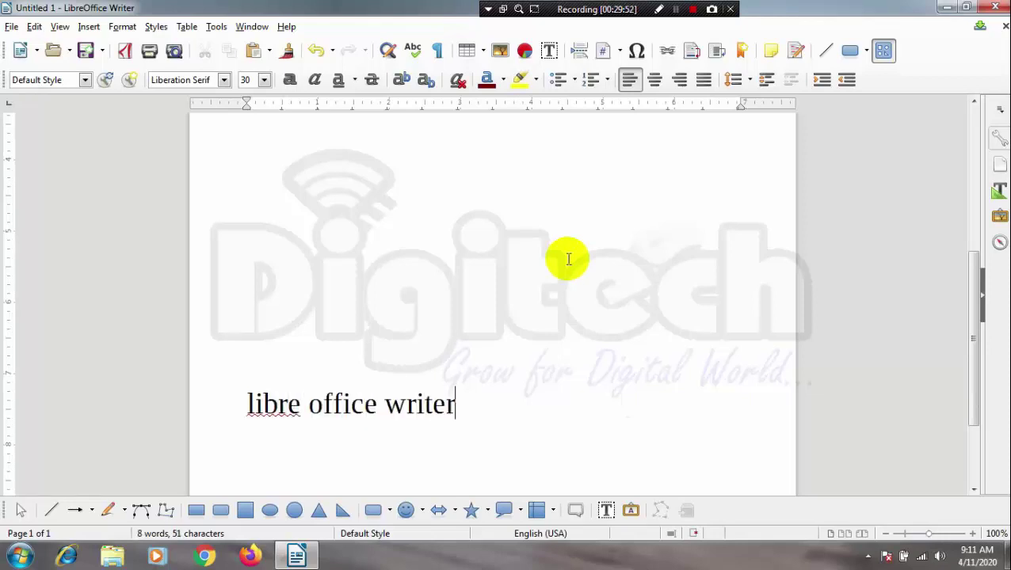
key("Return")
key("Return")
key("Return")
key("Return")
key("Return")
key("Return")
type("li")
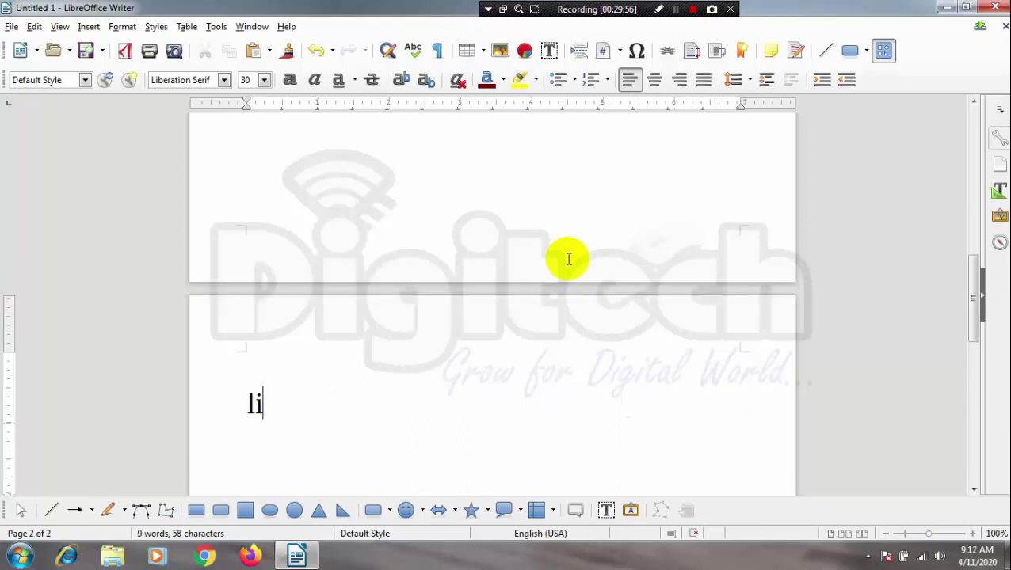
type("bre o")
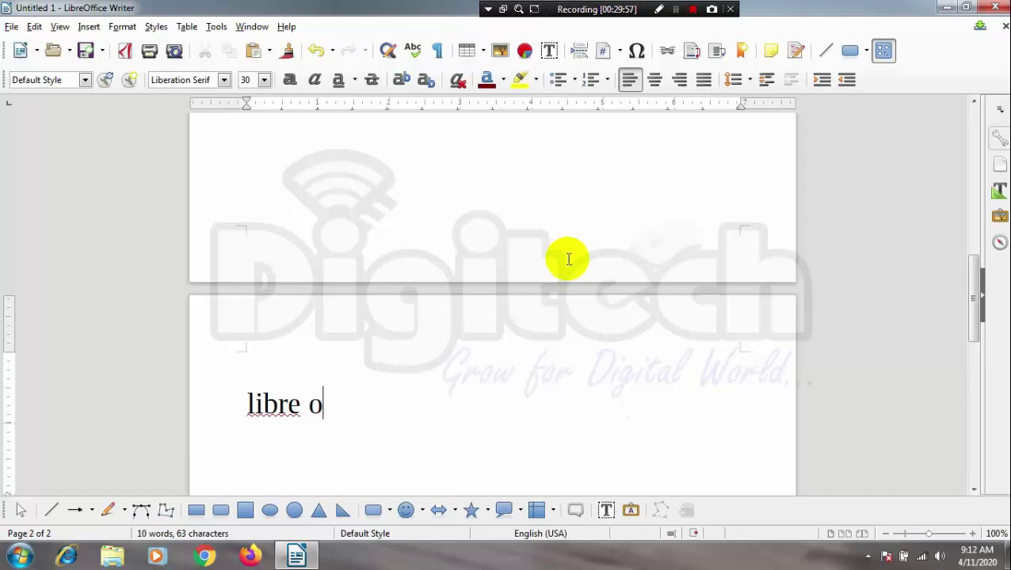
type("ffice s")
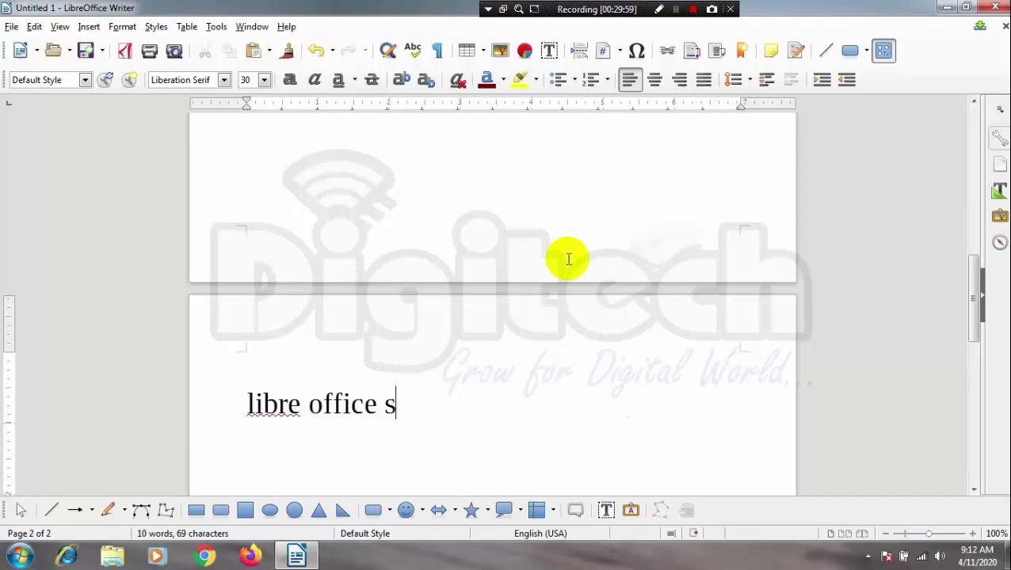
type("prea")
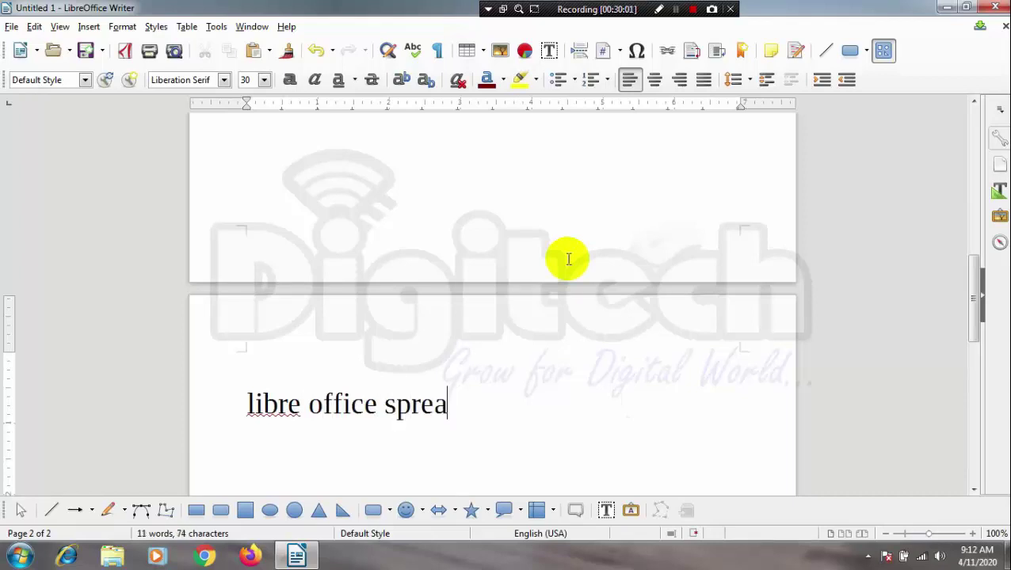
type("dsheet")
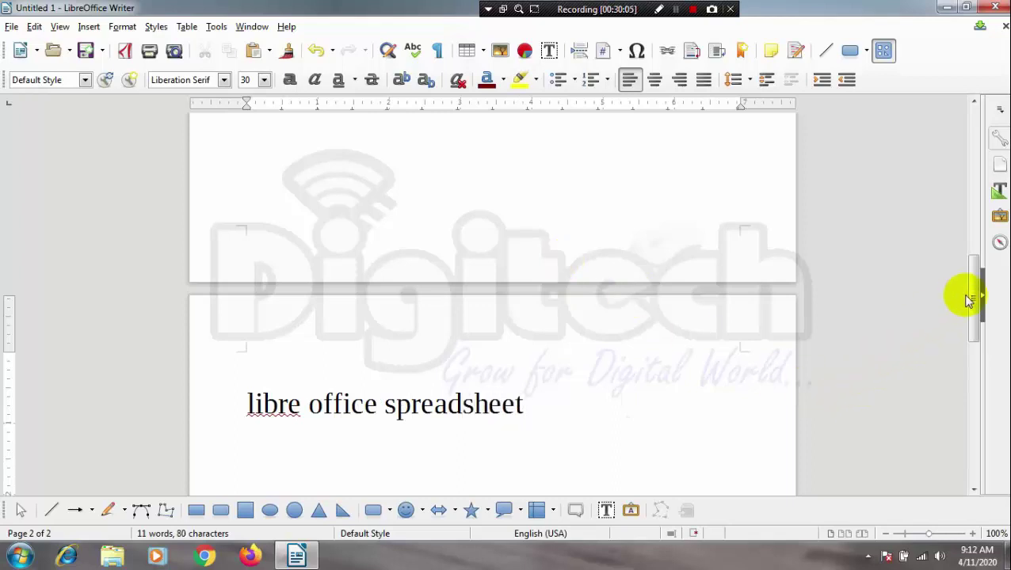
mouse_move(976, 298)
left_mouse_down()
mouse_move(980, 376)
mouse_move(957, 137)
left_mouse_up()
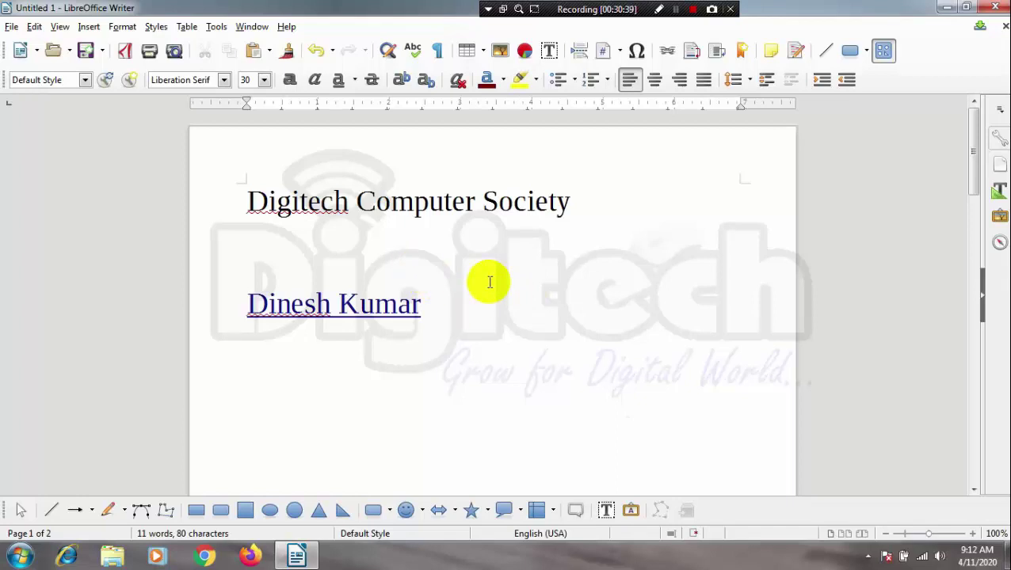
- Select the 'libre office writer' line and insert a bookmark named Bookmark 1 on it
left_click(86, 27)
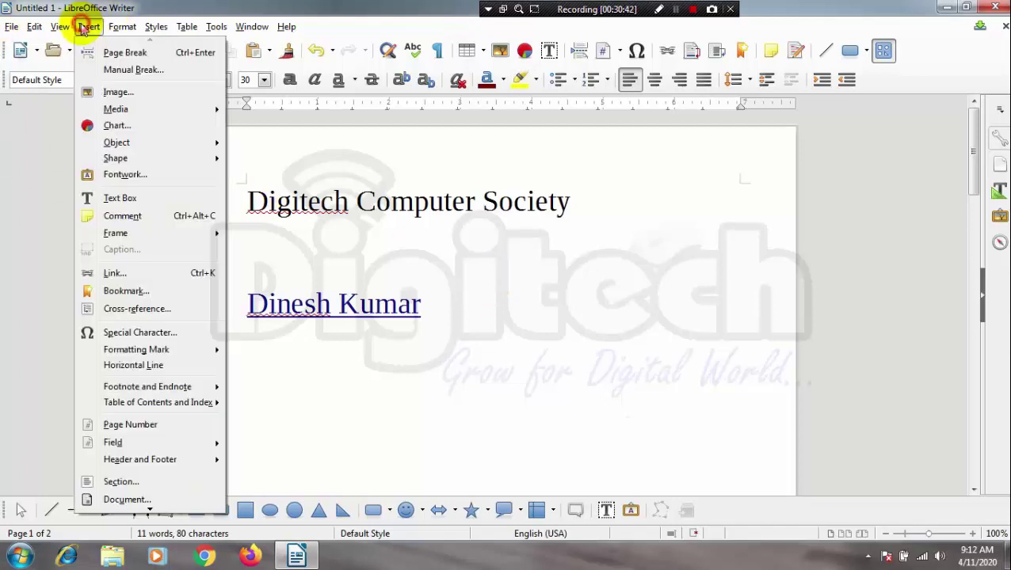
left_click(166, 295)
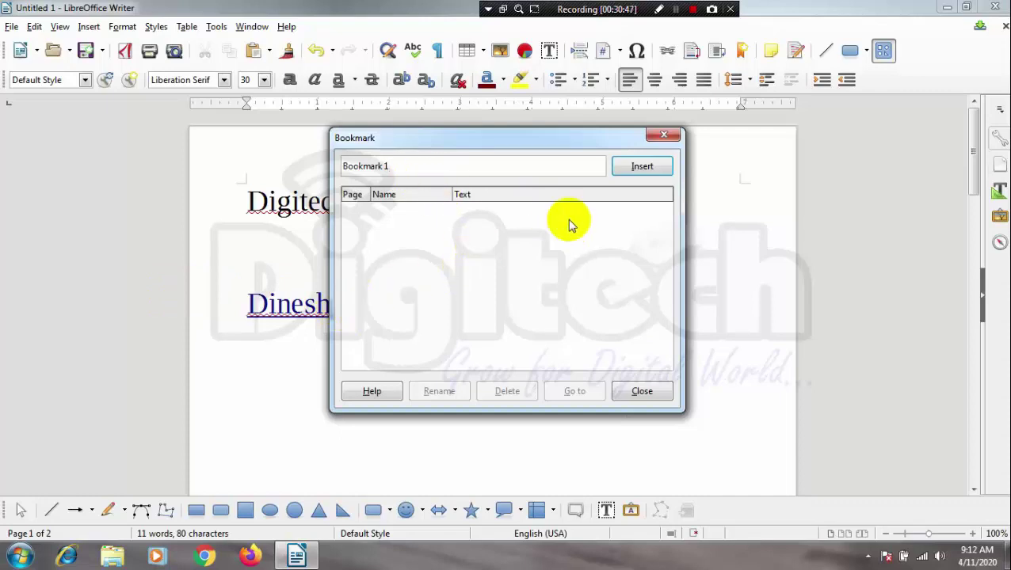
left_click(664, 135)
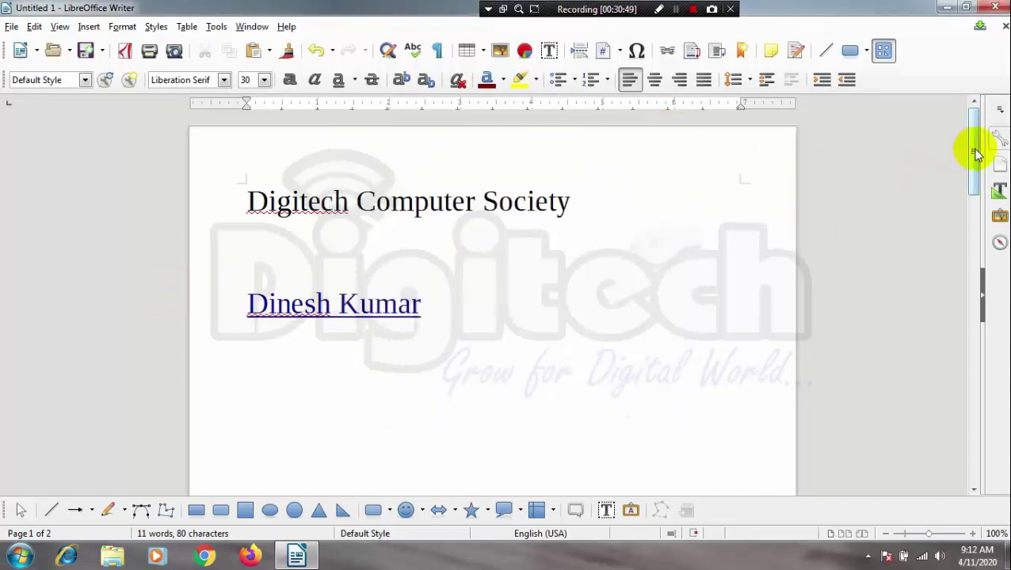
left_click_drag(977, 152, 977, 264)
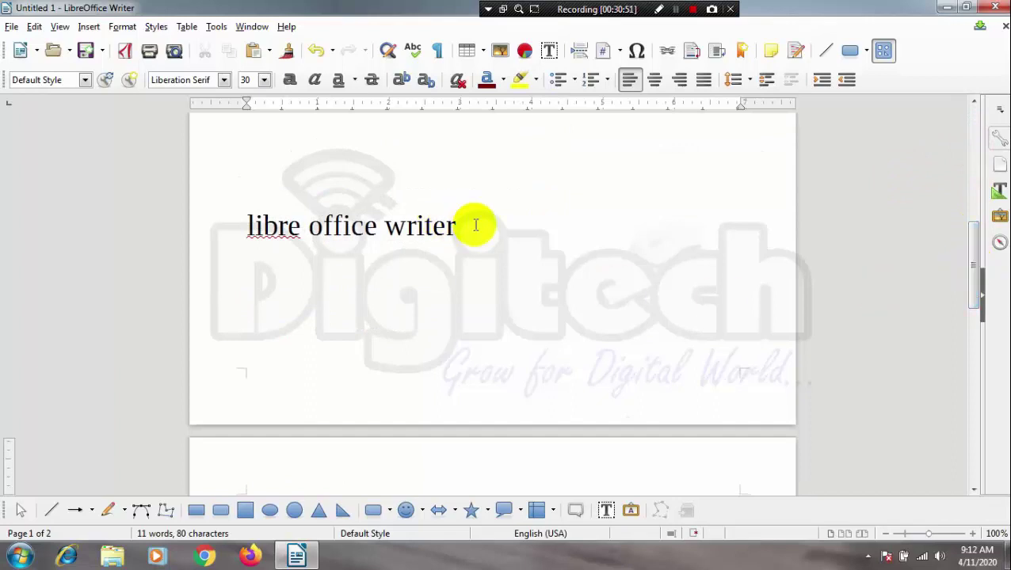
left_click_drag(474, 226, 196, 228)
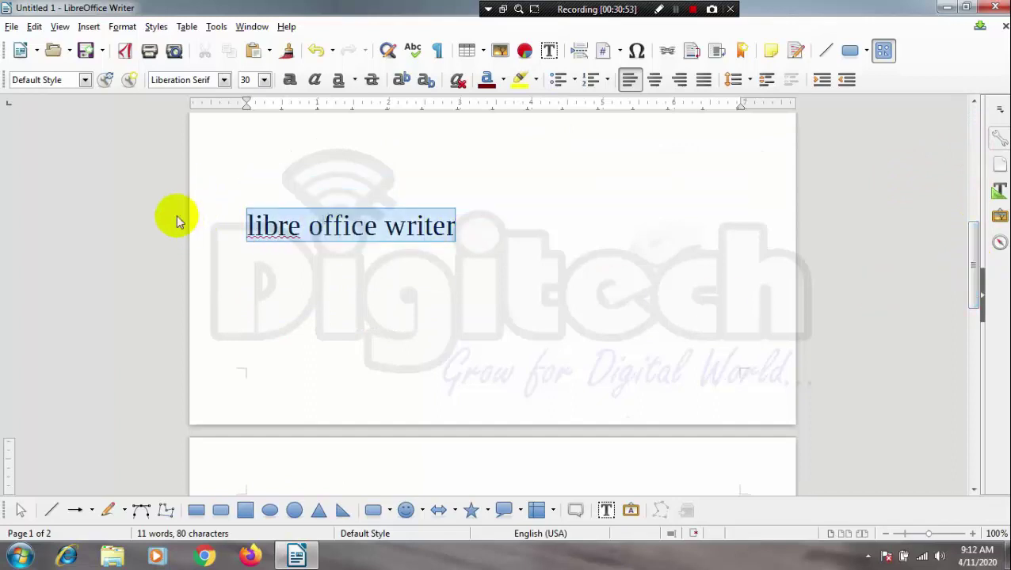
left_click(88, 28)
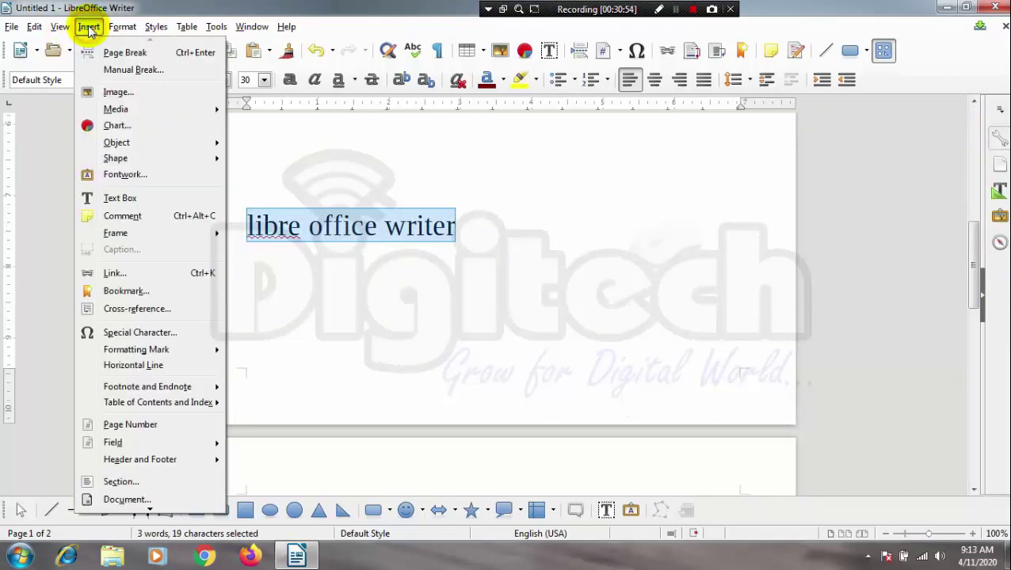
left_click(167, 293)
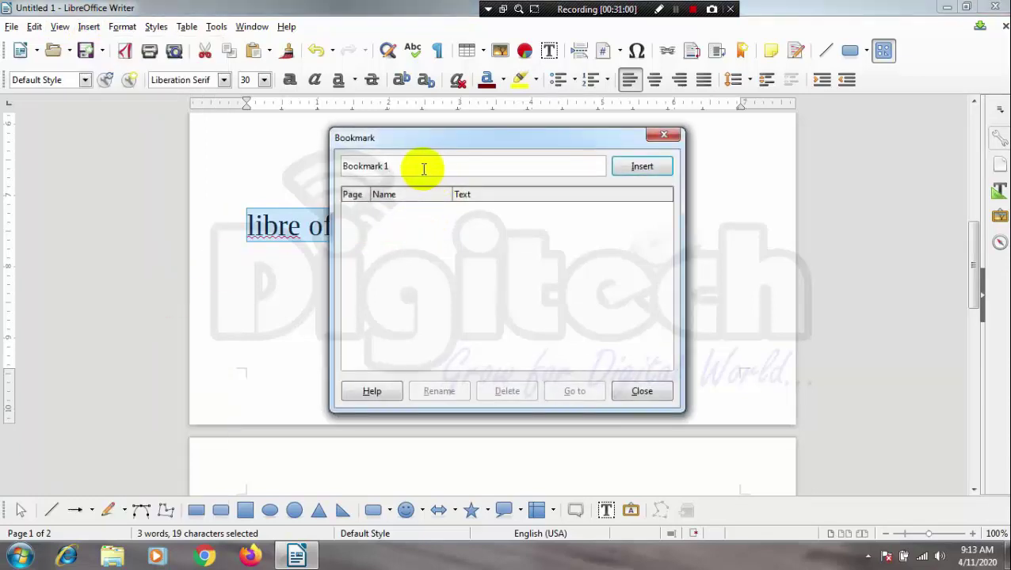
left_click(650, 166)
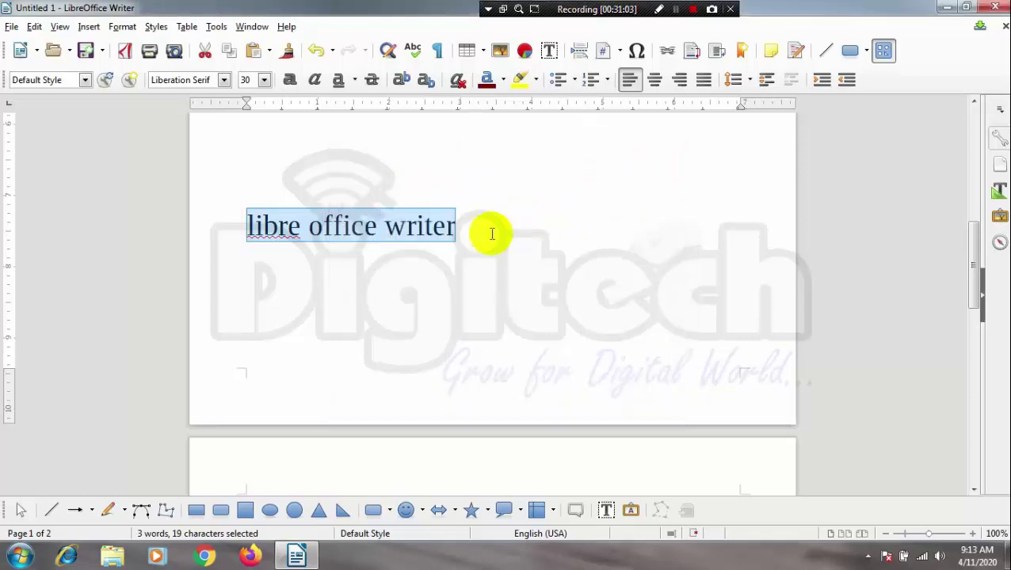
left_click(453, 259)
- Select the 'libre office spreadsheet' line on page 2 and add it as Bookmark 2
left_click_drag(973, 265, 974, 334)
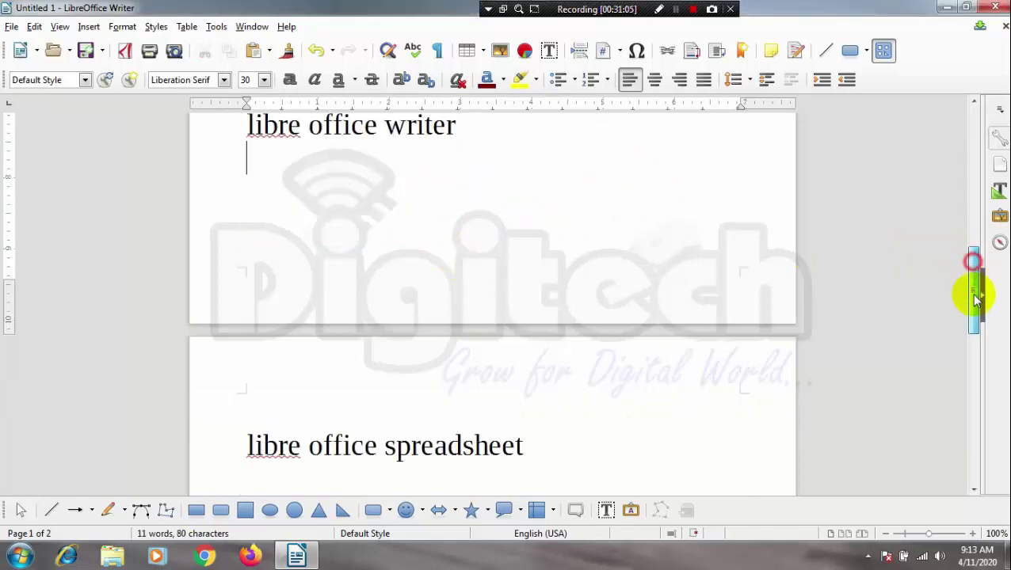
left_click(550, 253)
left_click_drag(523, 247, 246, 239)
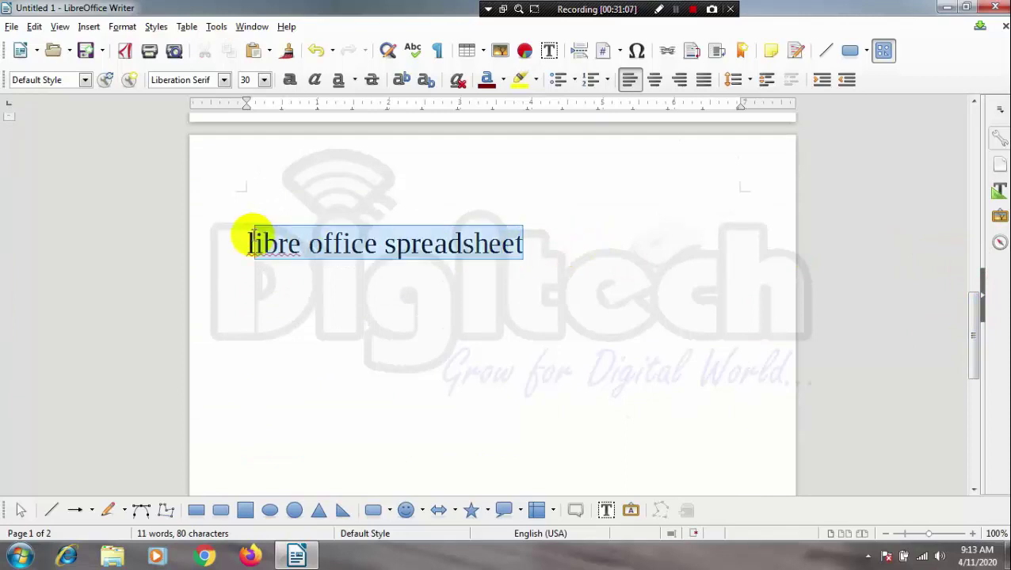
left_click(88, 27)
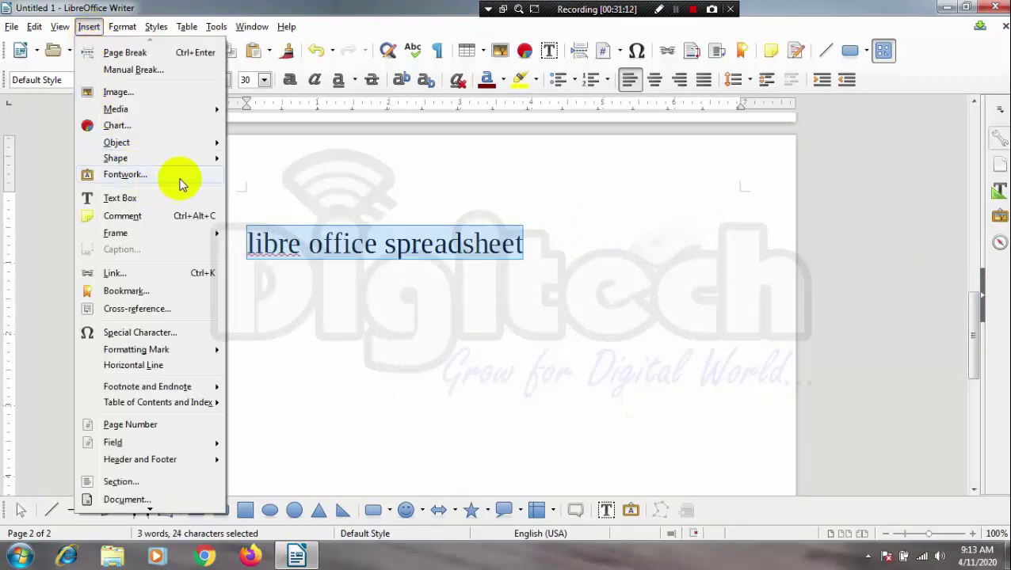
mouse_move(191, 164)
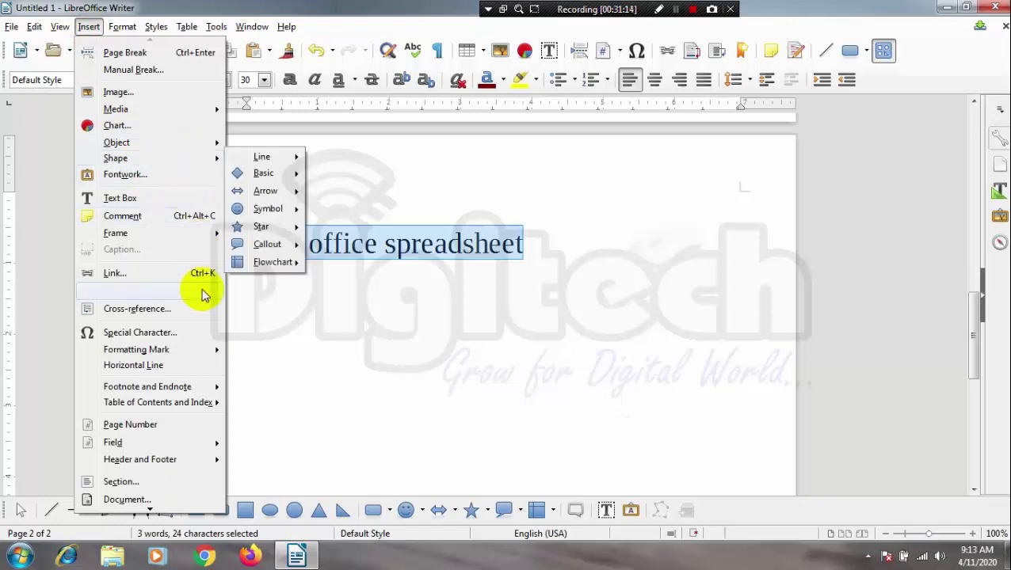
left_click(176, 295)
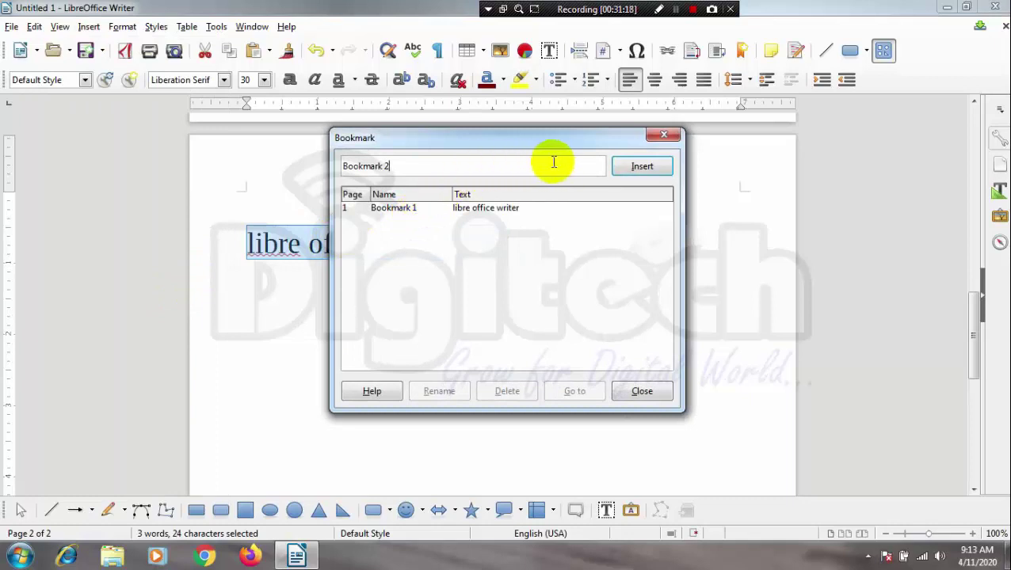
left_click(644, 172)
left_click(523, 279)
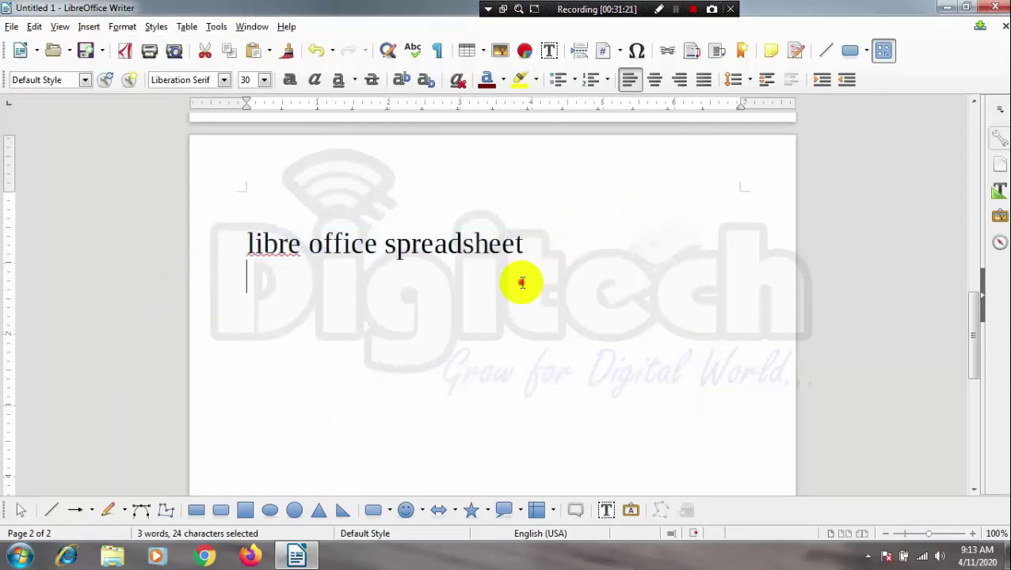
left_click_drag(975, 339, 920, 149)
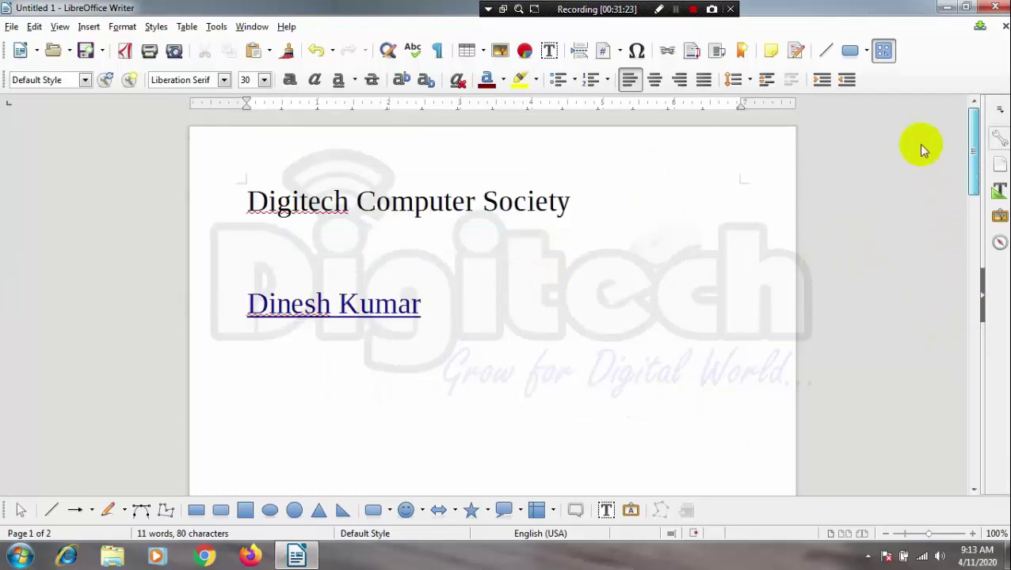
- From the Bookmark dialog, jump to Bookmark 2's 'libre office spreadsheet' line
left_click(96, 29)
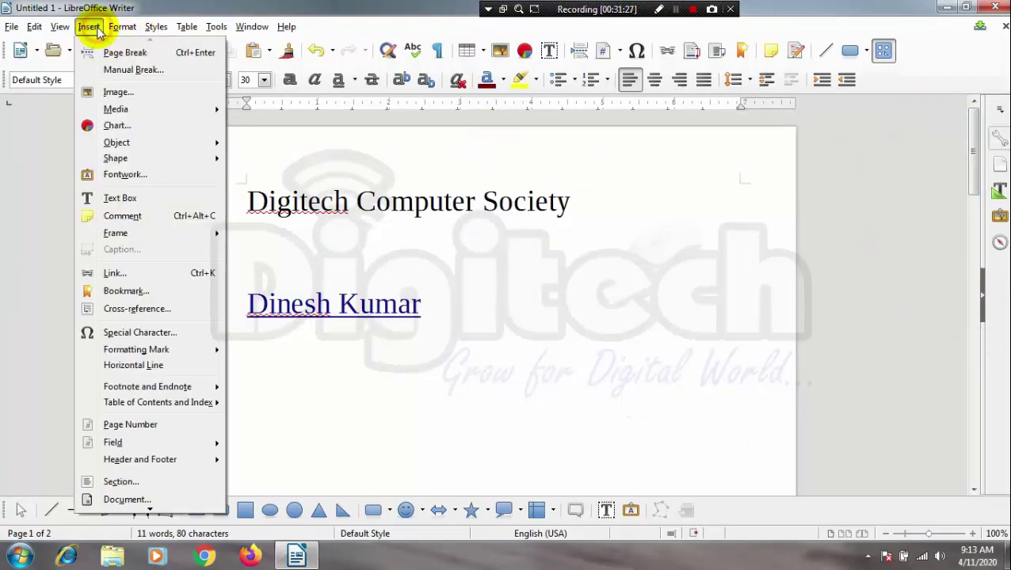
left_click(149, 292)
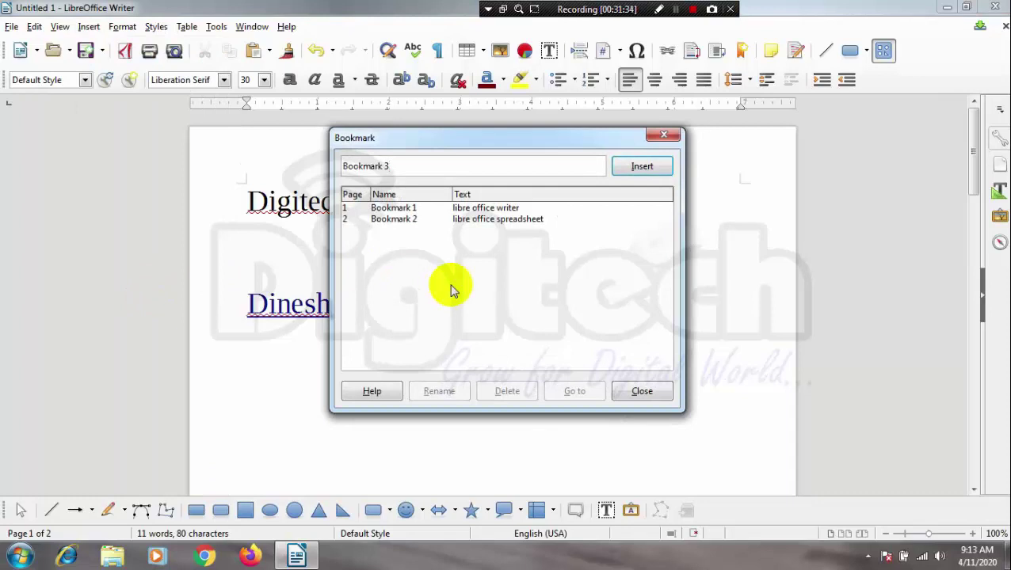
left_click(407, 220)
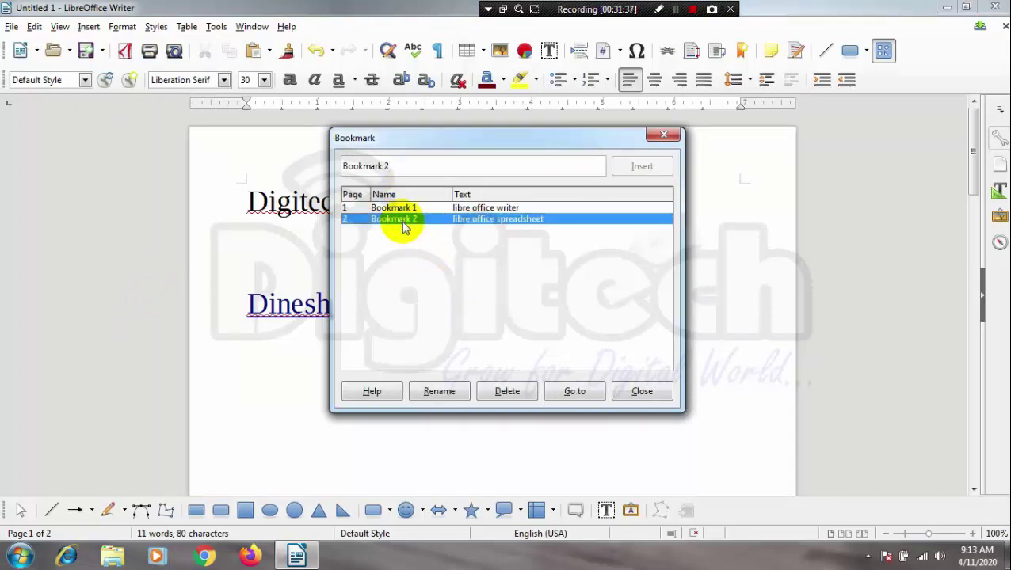
left_click(583, 395)
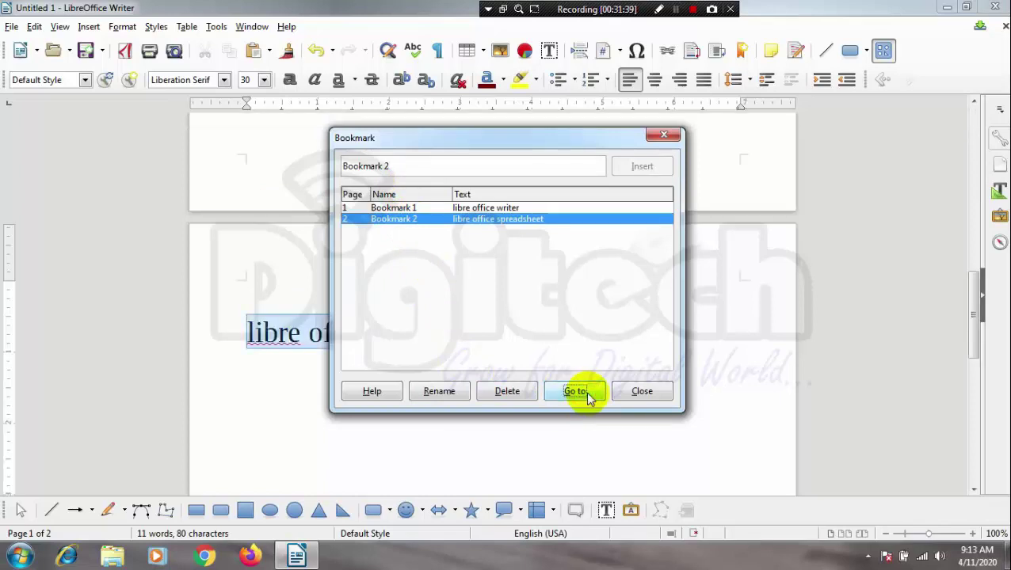
- Jump to Bookmark 1's 'libre office writer' line, then close the Bookmark dialog
left_click_drag(511, 138, 751, 152)
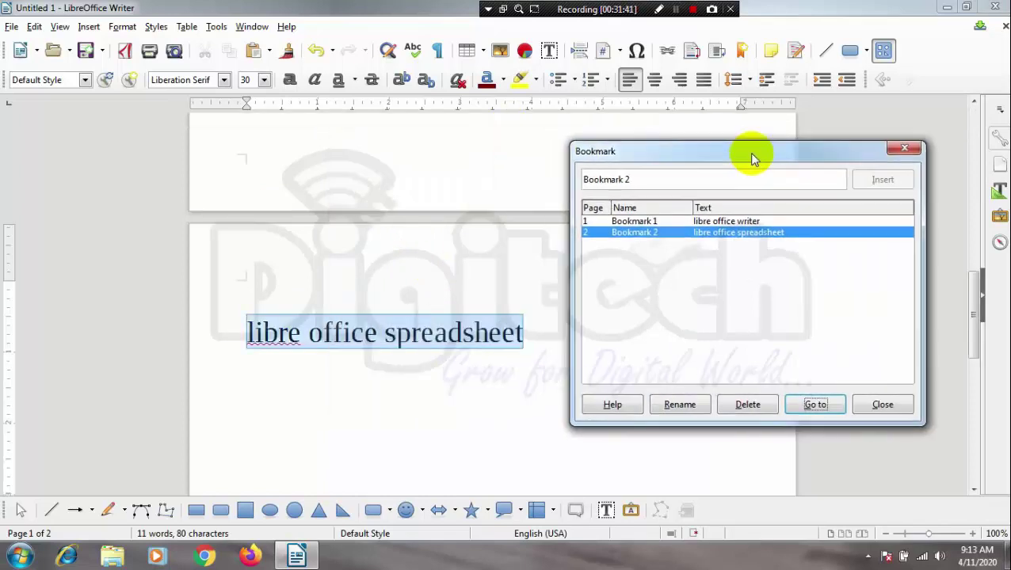
left_click(668, 222)
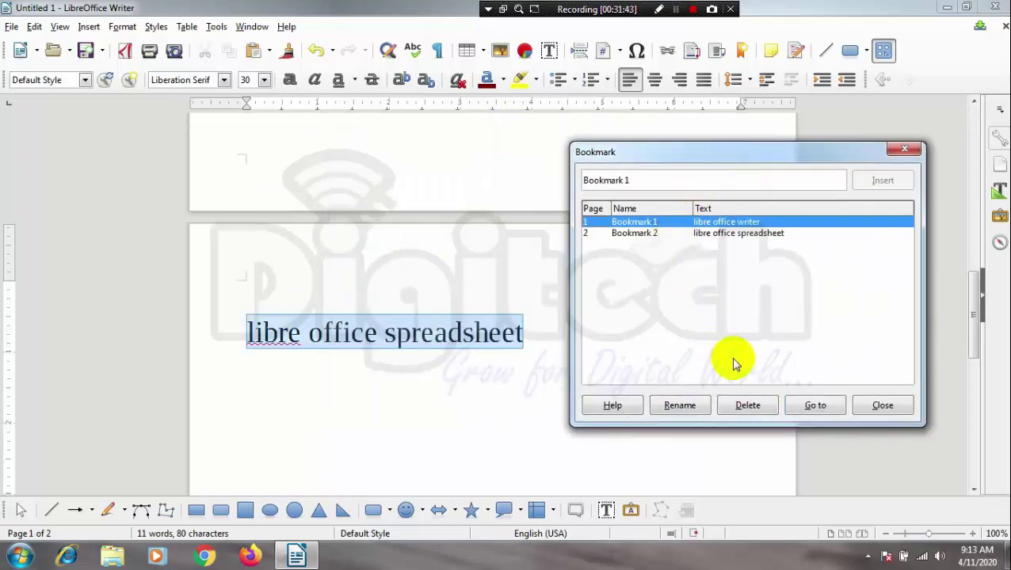
left_click(819, 405)
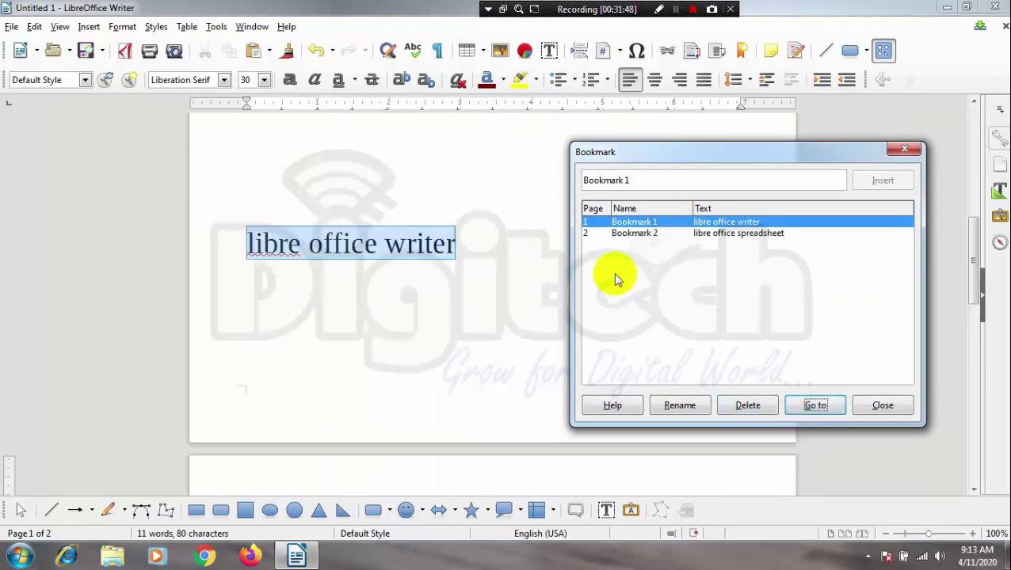
left_click(903, 407)
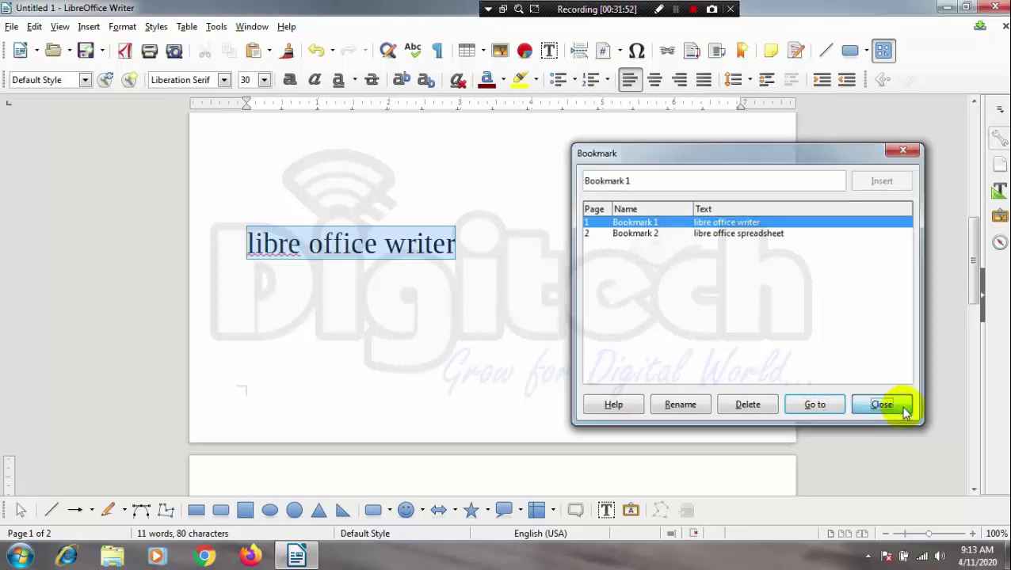
left_click(681, 301)
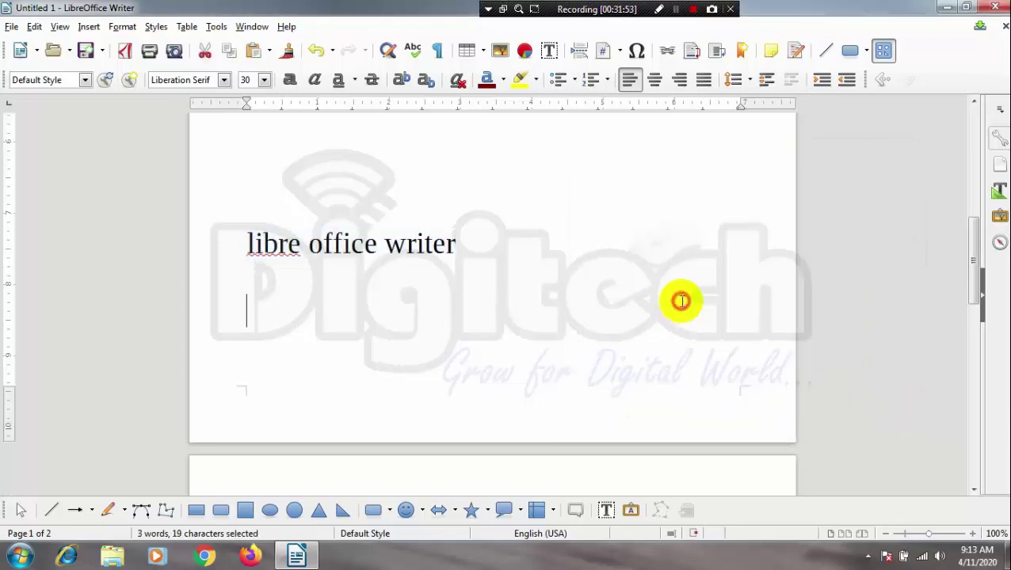
- Open the Cross-reference dialog and close it again without inserting anything
left_click(61, 27)
mouse_move(87, 27)
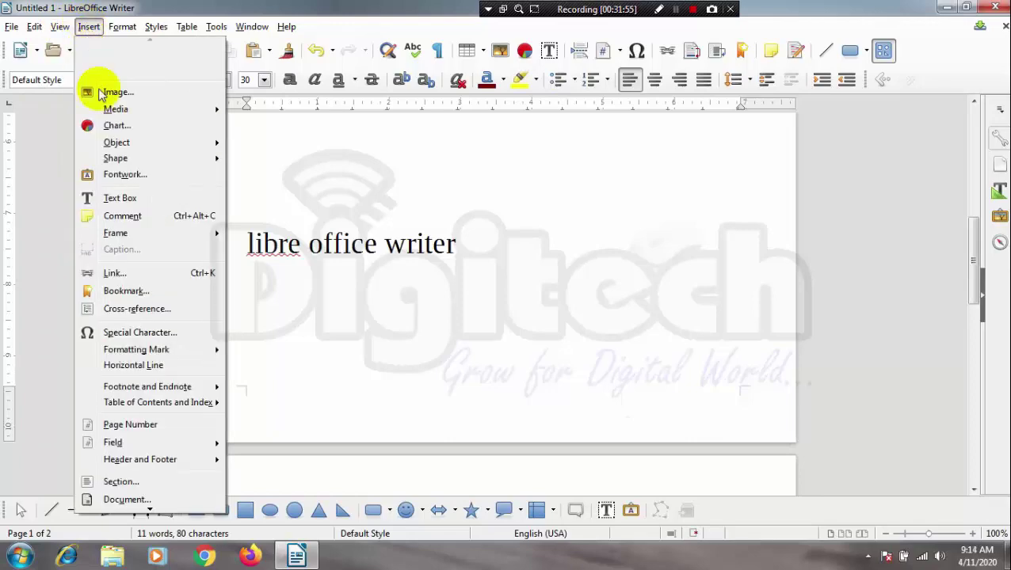
left_click(158, 309)
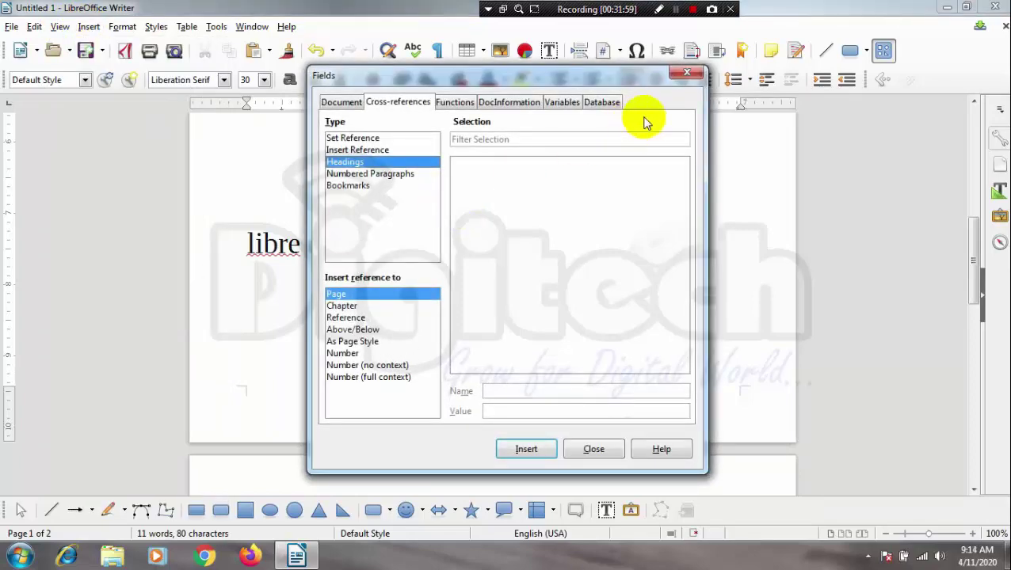
left_click(693, 76)
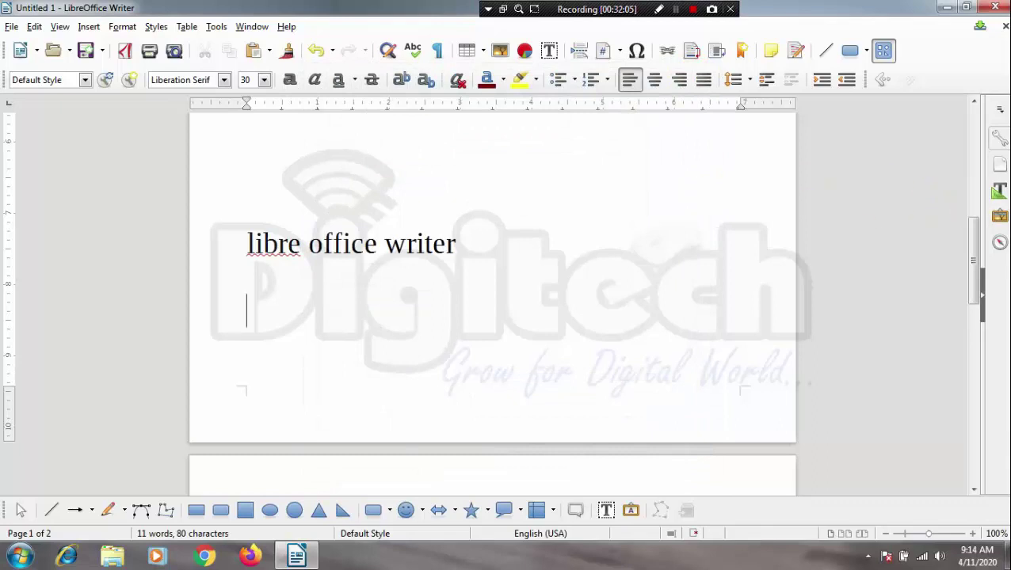
- Insert blank lines above the Digitech Computer Society heading on page 1
left_click_drag(976, 257, 936, 112)
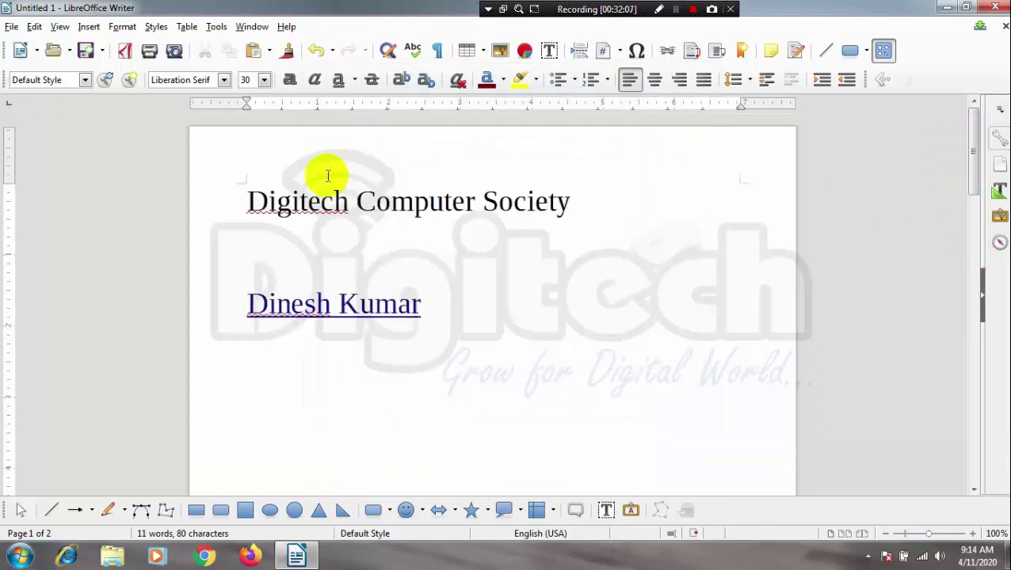
left_click(247, 198)
key("Return")
key("Return")
key("Return")
key("Return")
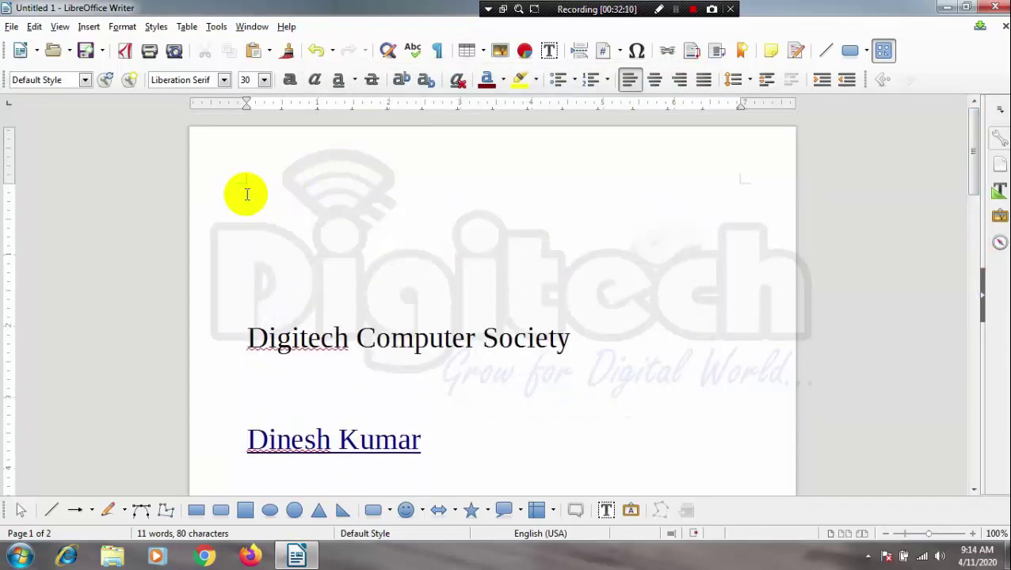
key("Return")
key("Return")
key("Return")
key("BackSpace")
key("BackSpace")
key("BackSpace")
left_click(306, 174)
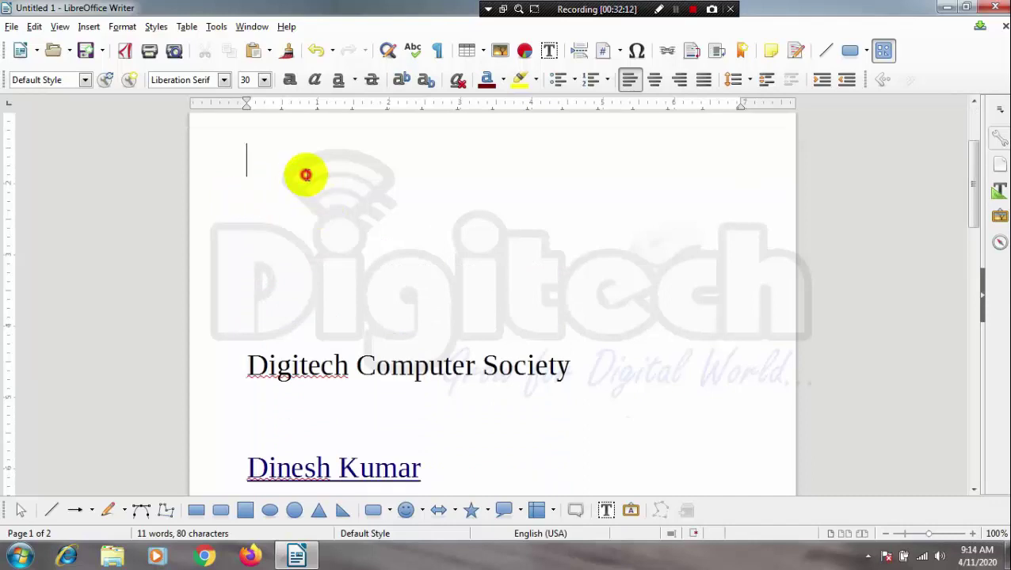
key("Return")
key("Return")
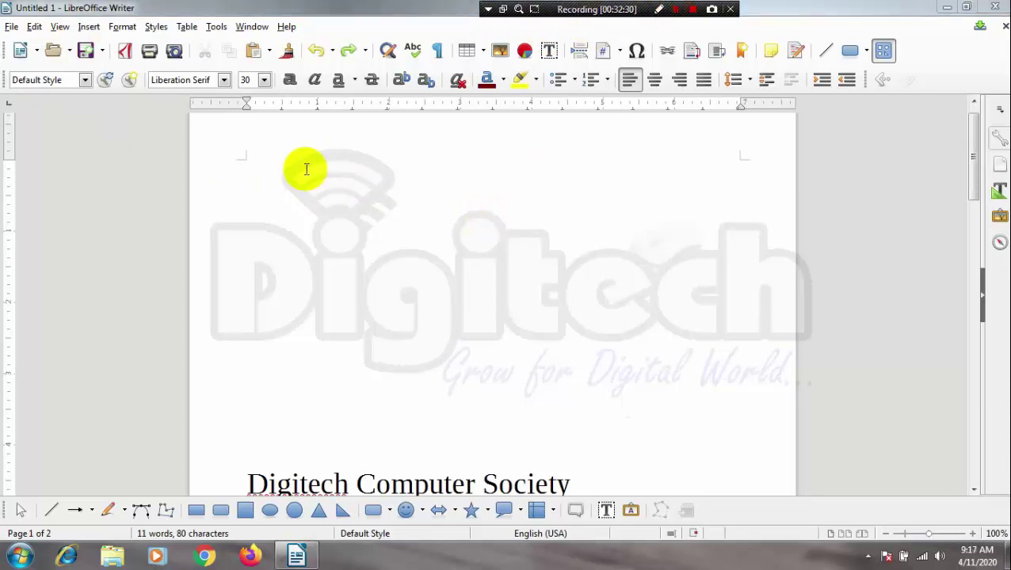
- Insert a Page-type cross-reference to Bookmark 1, showing 2, above the heading
left_click(89, 27)
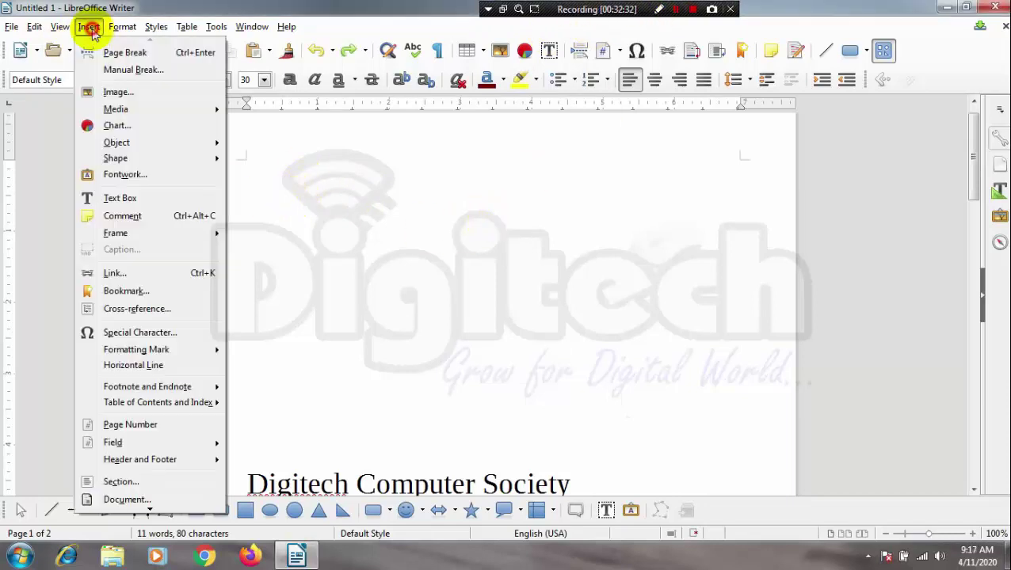
left_click(165, 311)
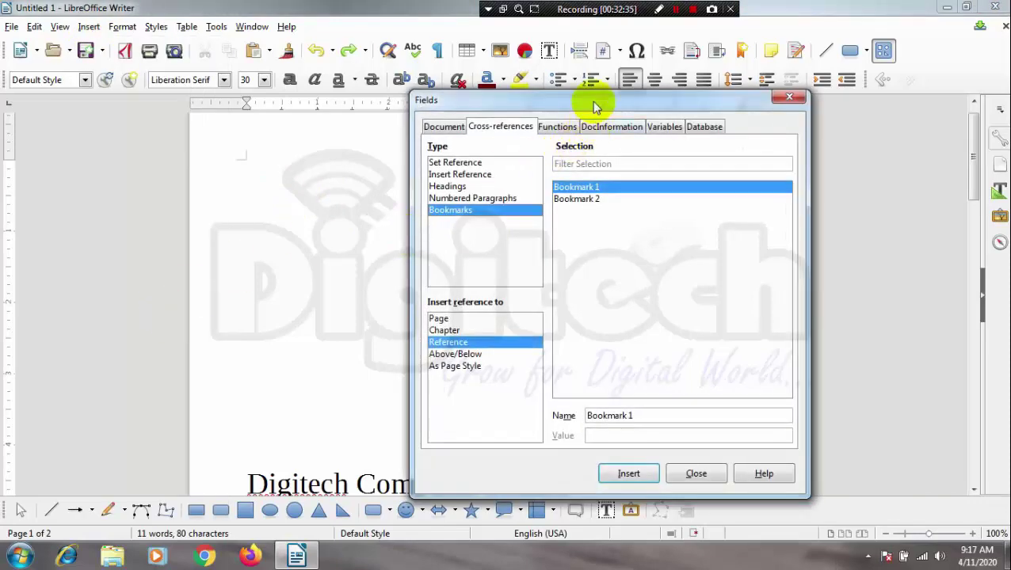
mouse_move(591, 101)
left_mouse_down()
mouse_move(763, 82)
mouse_move(763, 93)
left_mouse_up()
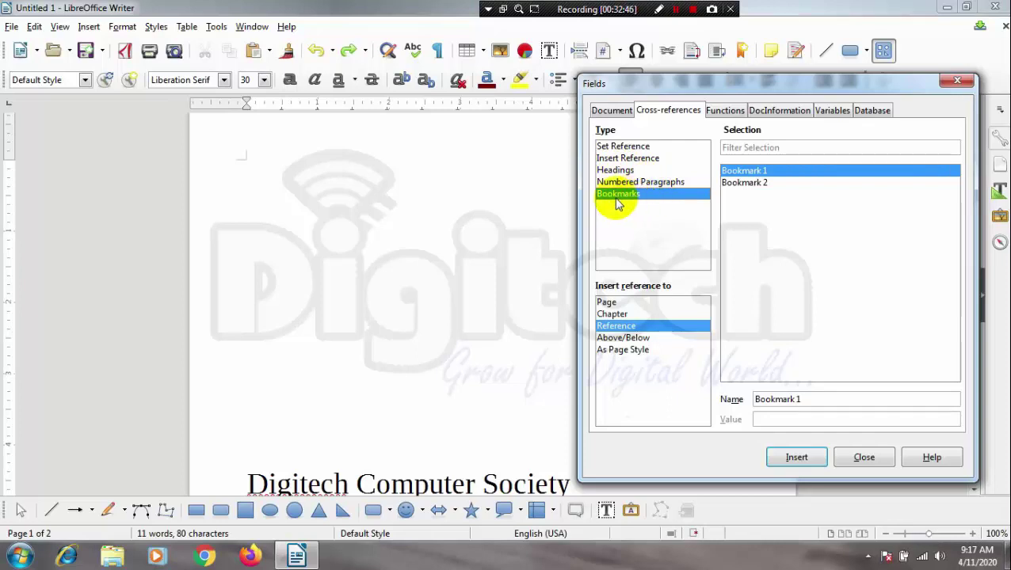
left_click(612, 304)
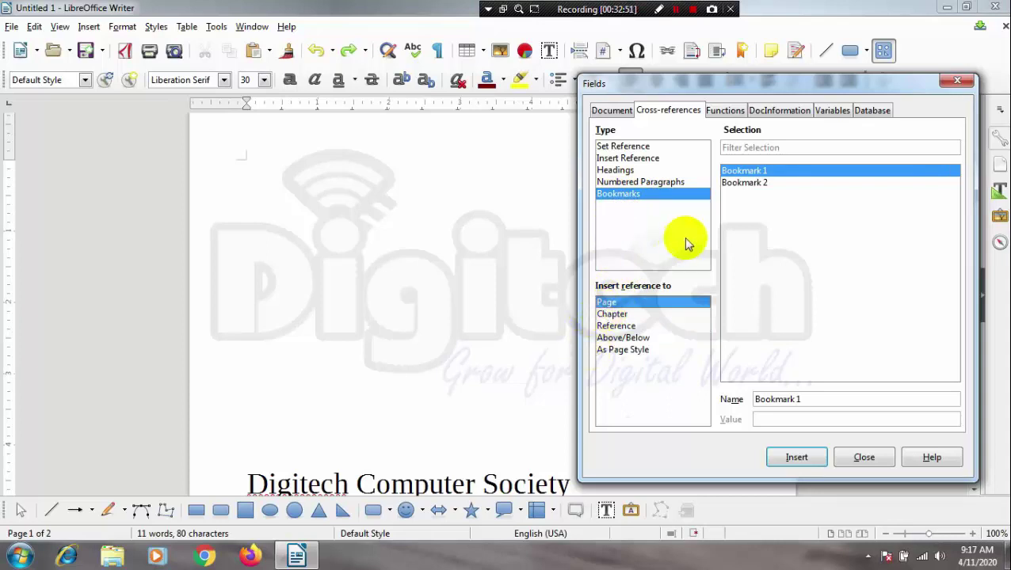
left_click(752, 183)
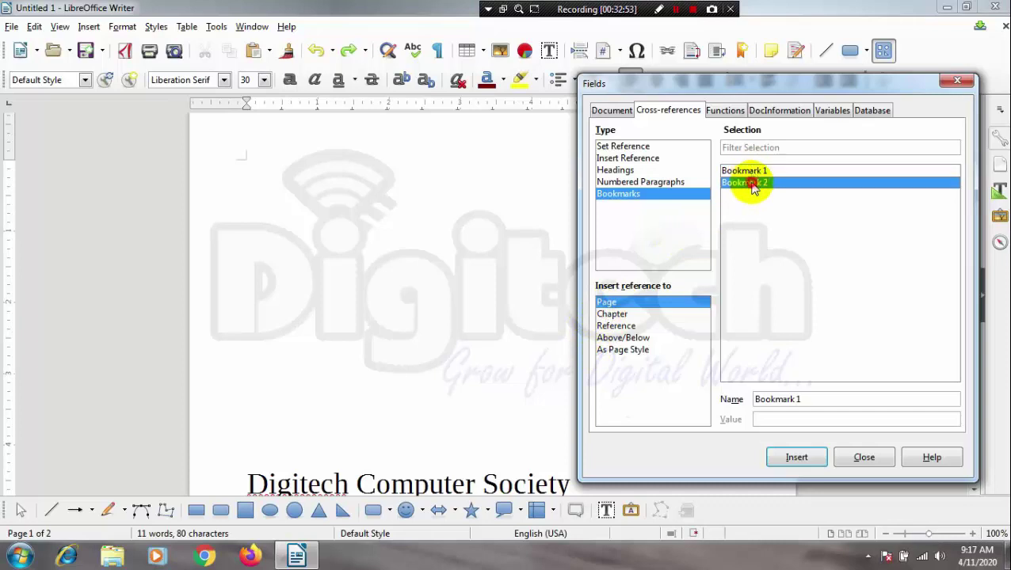
left_click(747, 172)
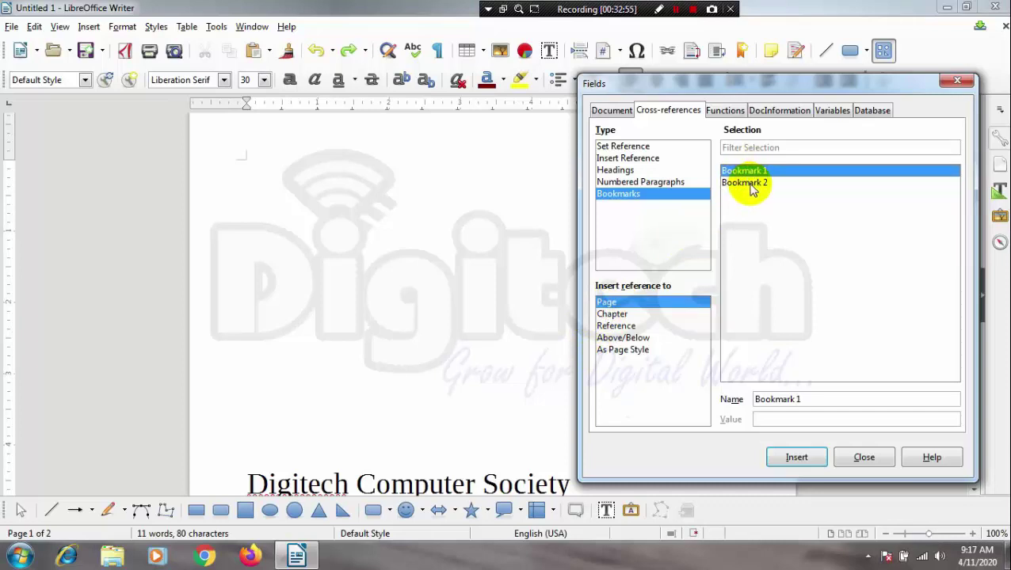
left_click(749, 183)
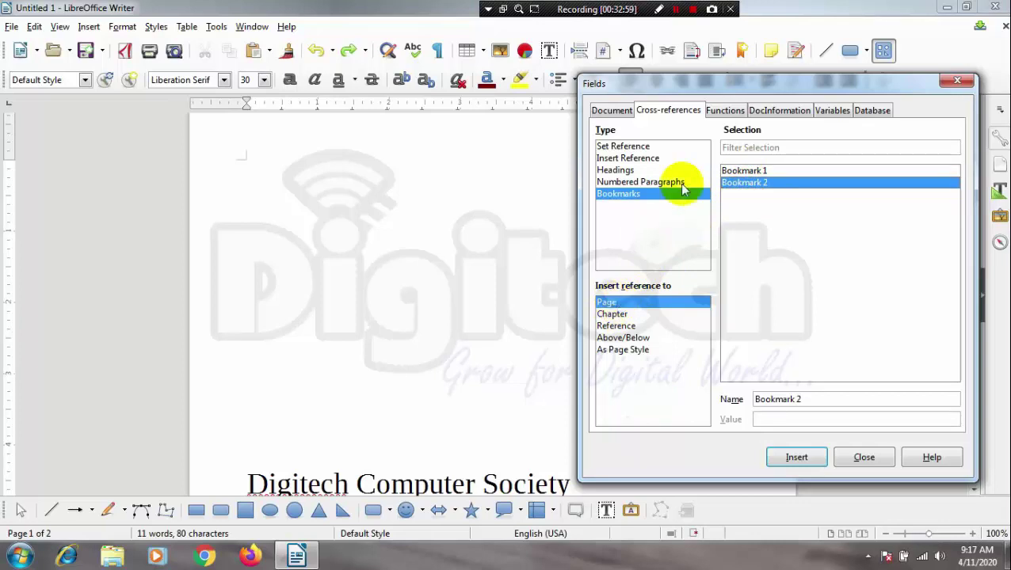
left_click(749, 171)
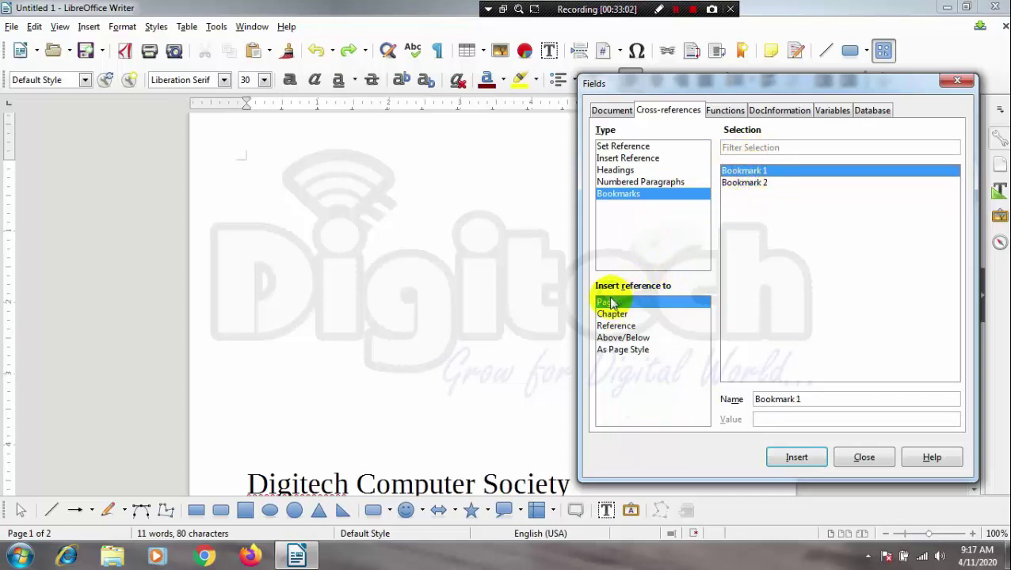
left_click(797, 458)
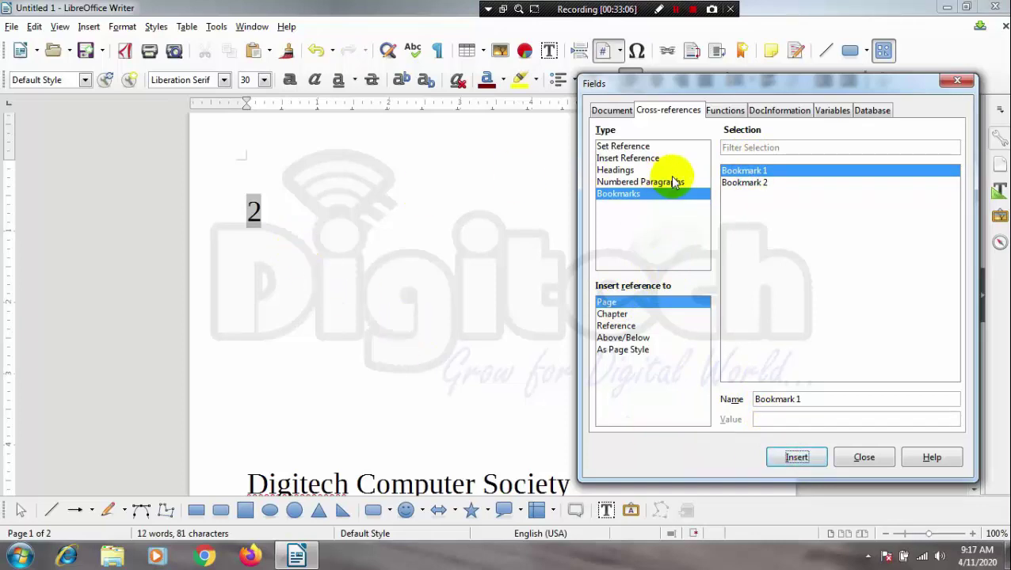
left_click(965, 90)
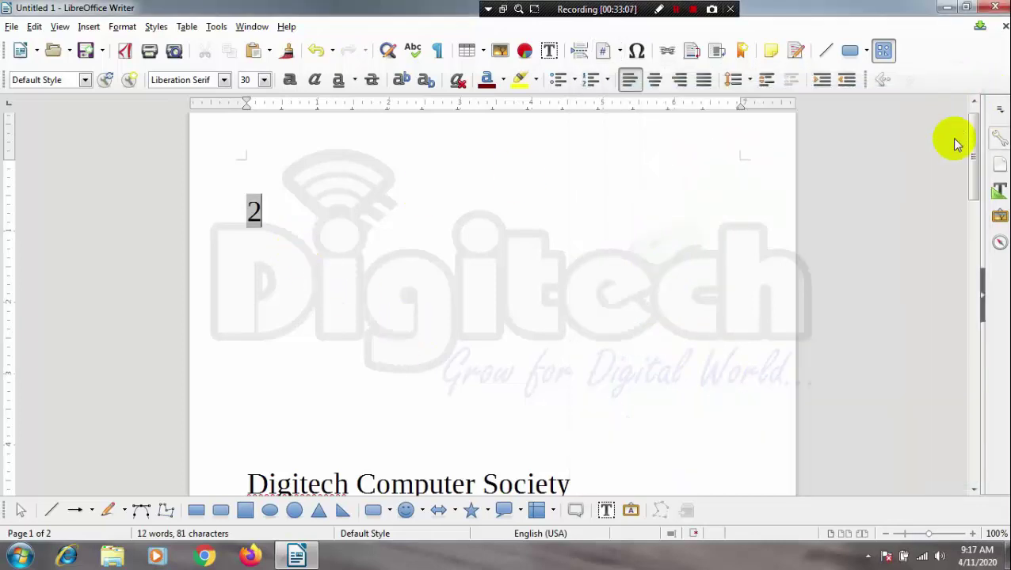
- Follow the '2' page-number field to Bookmark 1's line on page 2
left_click_drag(975, 169, 976, 218)
left_click_drag(985, 315, 990, 373)
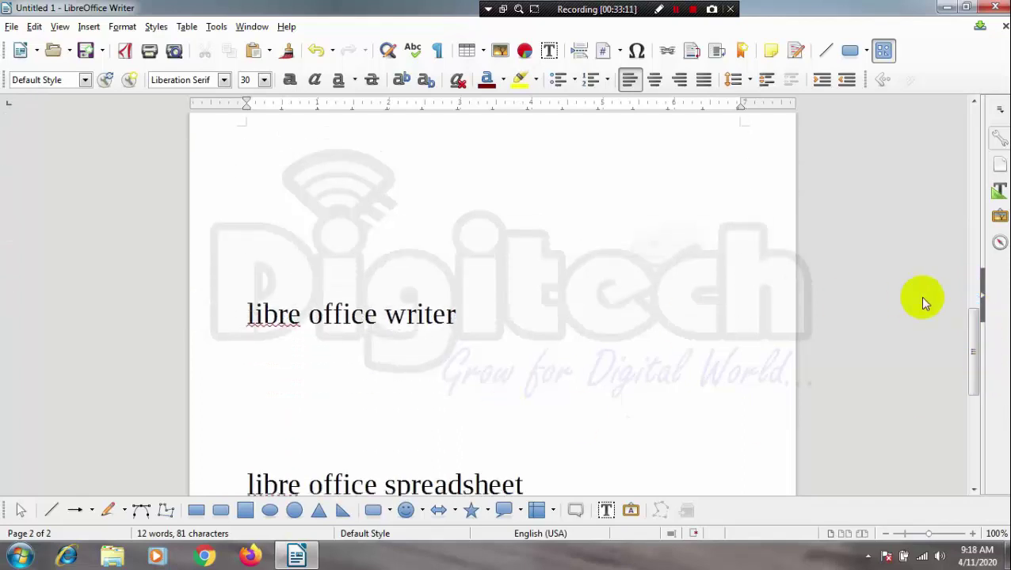
left_click_drag(975, 338, 973, 343)
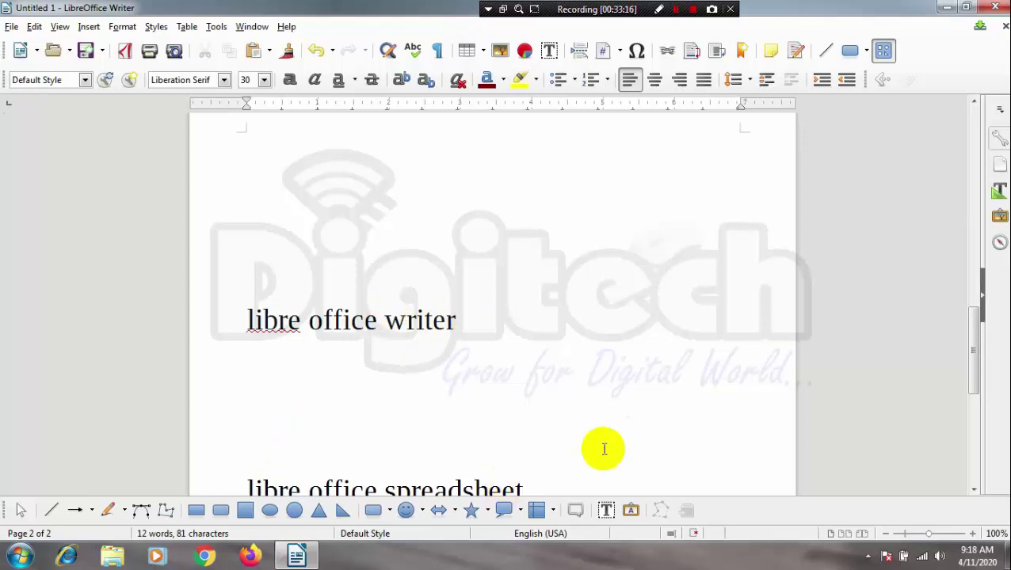
mouse_move(973, 356)
left_mouse_down()
mouse_move(980, 230)
mouse_move(958, 124)
left_mouse_up()
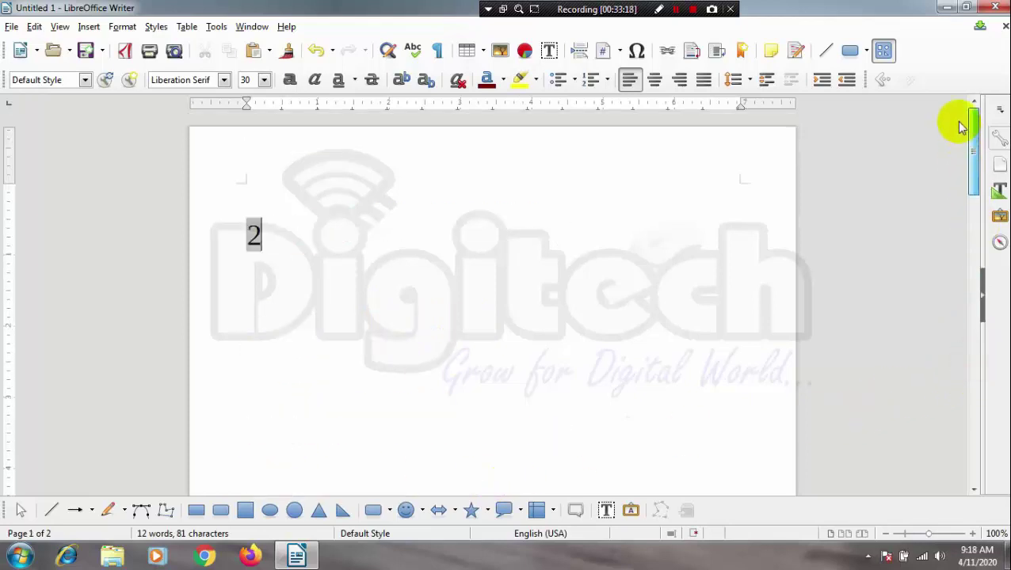
left_click(253, 234)
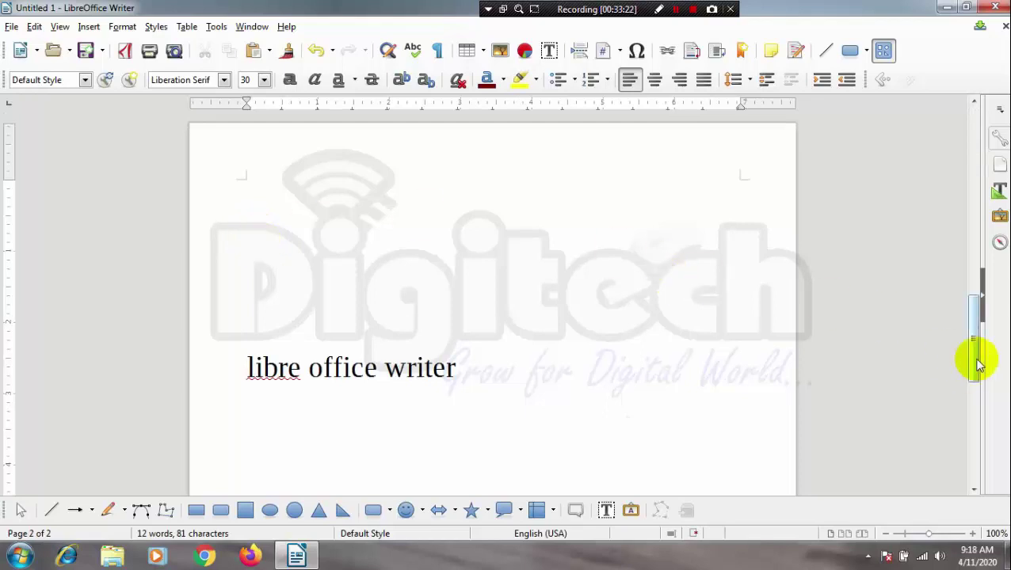
left_click_drag(978, 349, 958, 112)
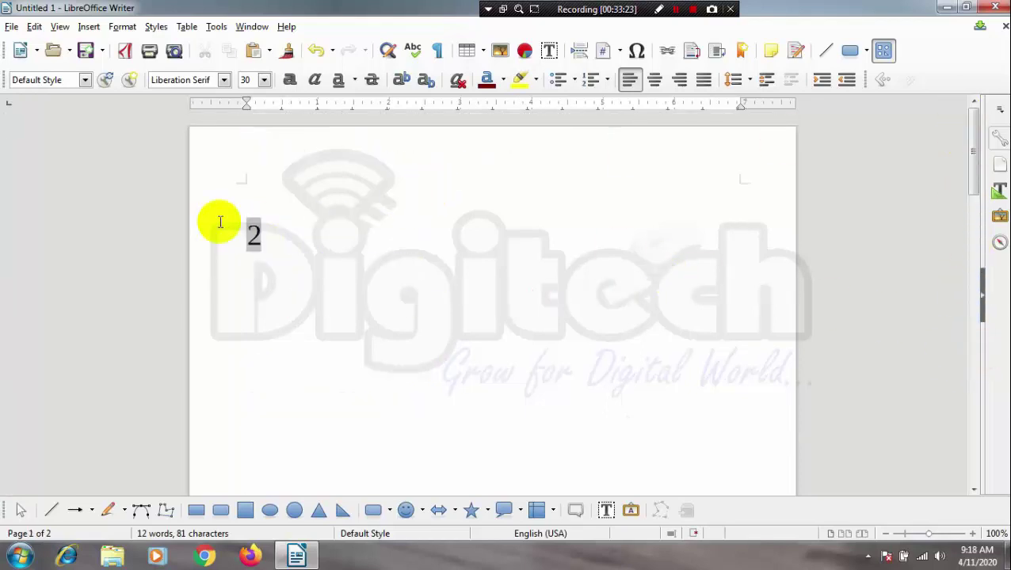
left_click(254, 235)
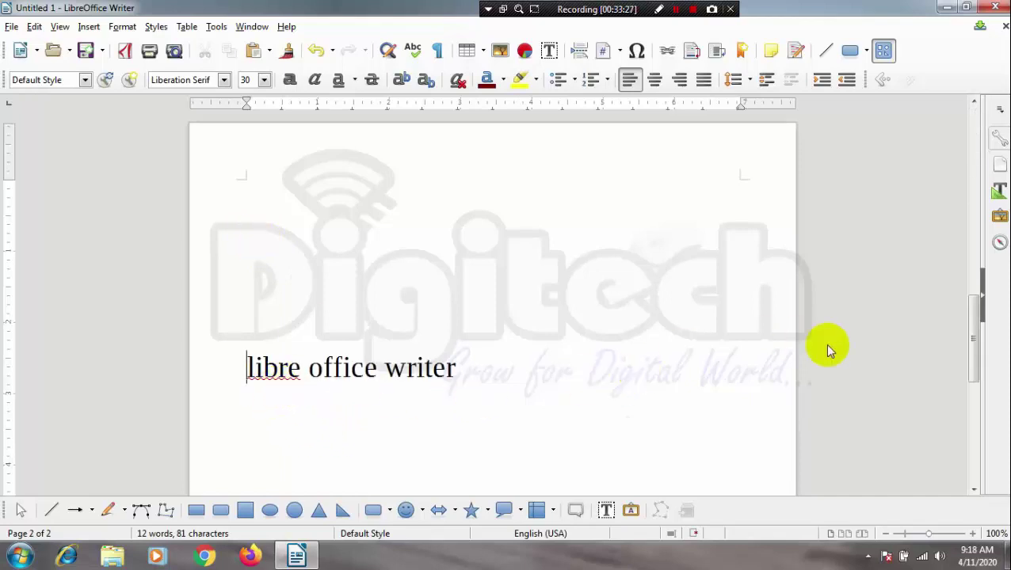
- Back on page 1, select the page-number reference field and delete it
left_click_drag(974, 336, 962, 127)
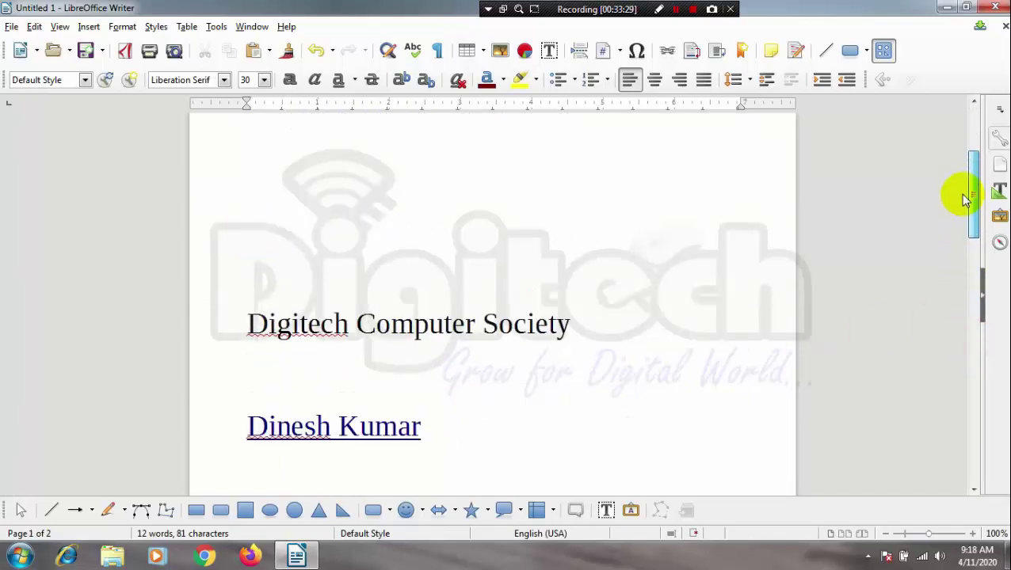
left_click_drag(272, 234, 198, 234)
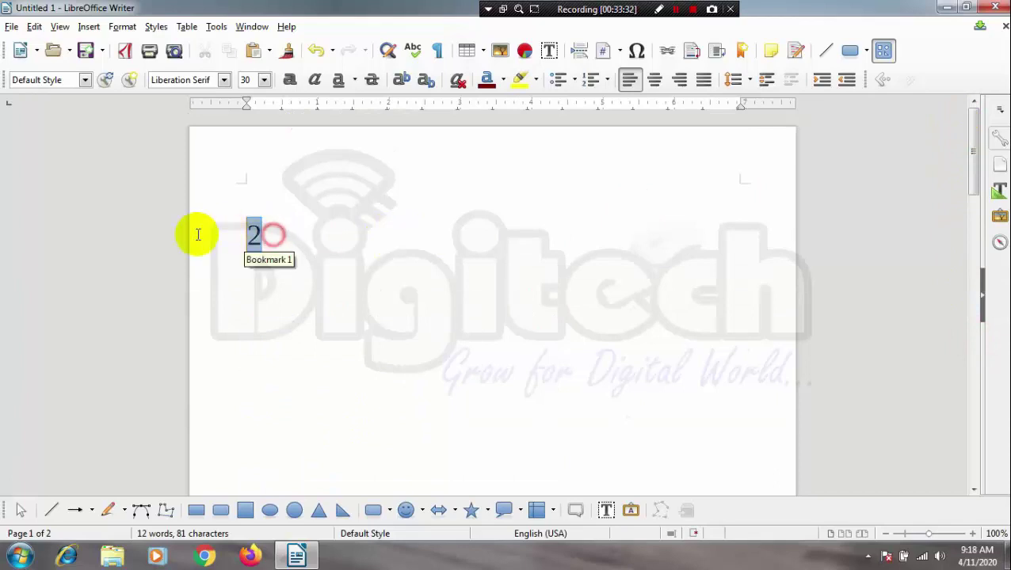
key("Delete")
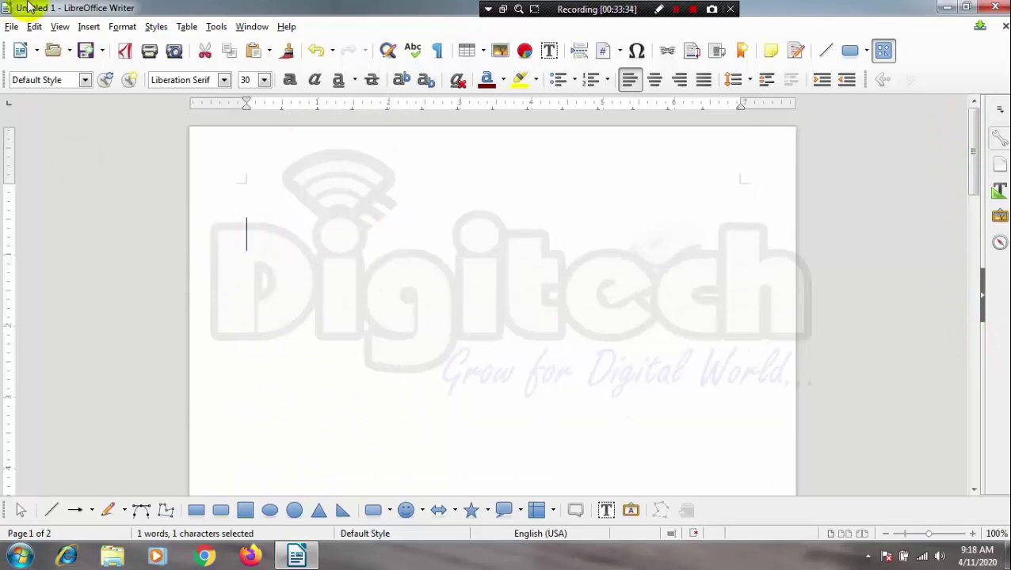
- Insert a Reference-type cross-reference to Bookmark 1, showing 'libre office writer'
left_click(89, 27)
mouse_move(135, 158)
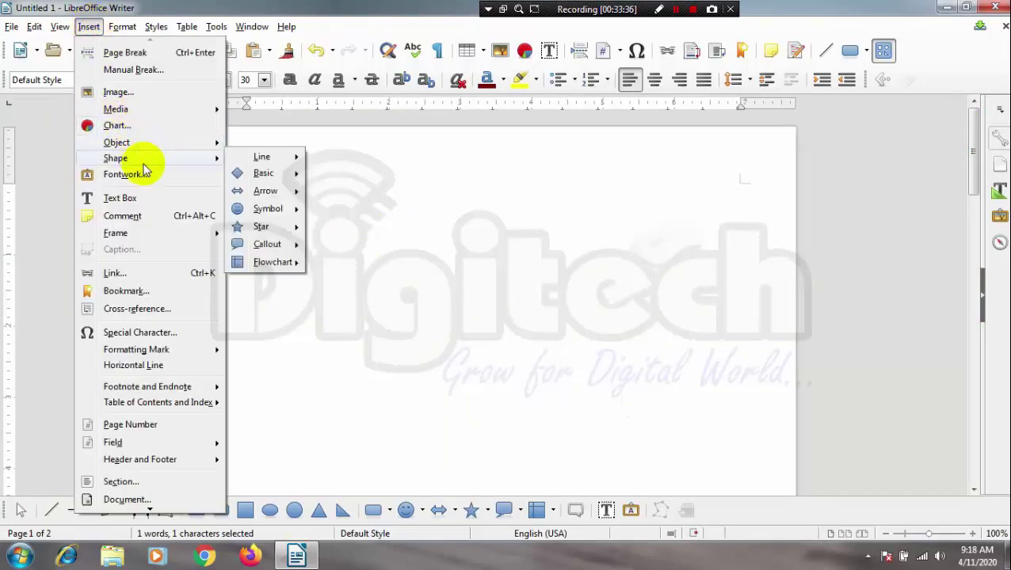
left_click(159, 309)
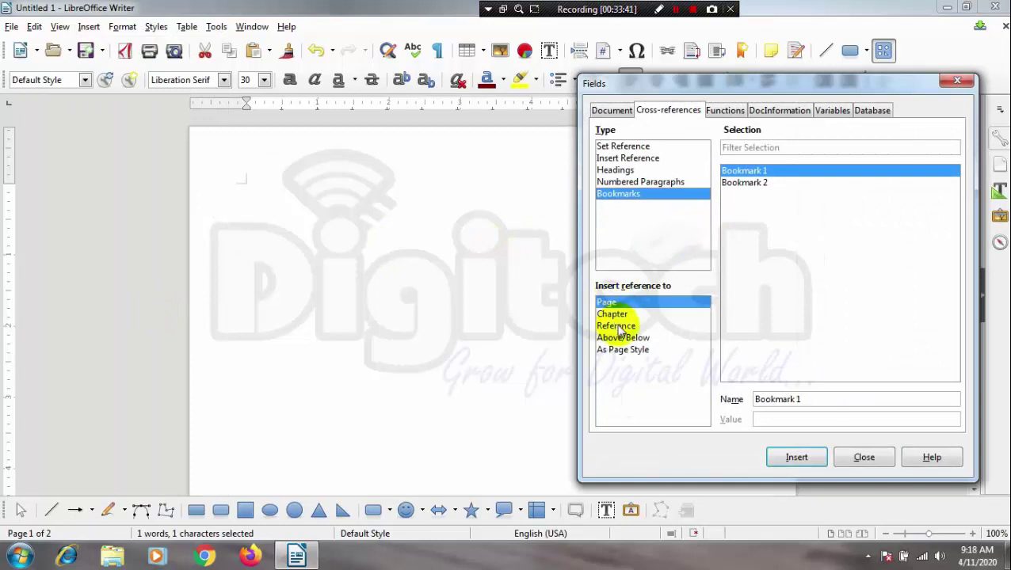
left_click(616, 316)
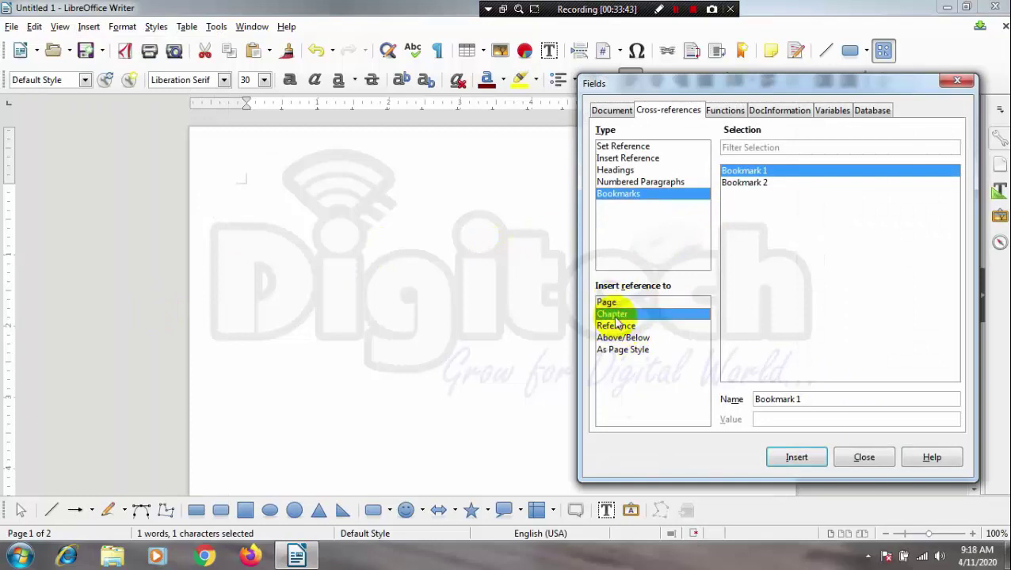
left_click(622, 328)
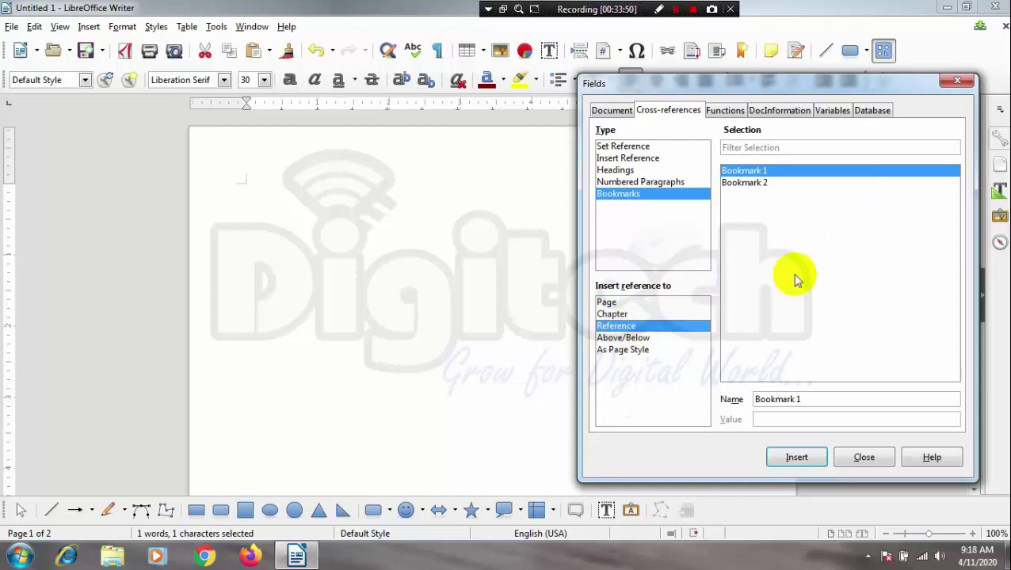
left_click(797, 457)
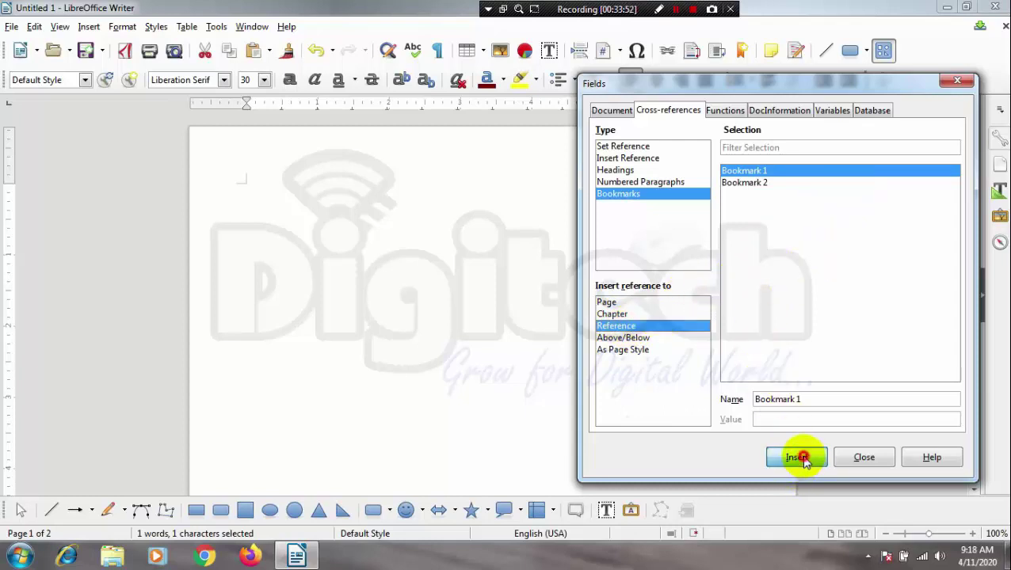
- On a new line, insert the Bookmark 2 reference showing 'libre office spreadsheet'
left_click(477, 236)
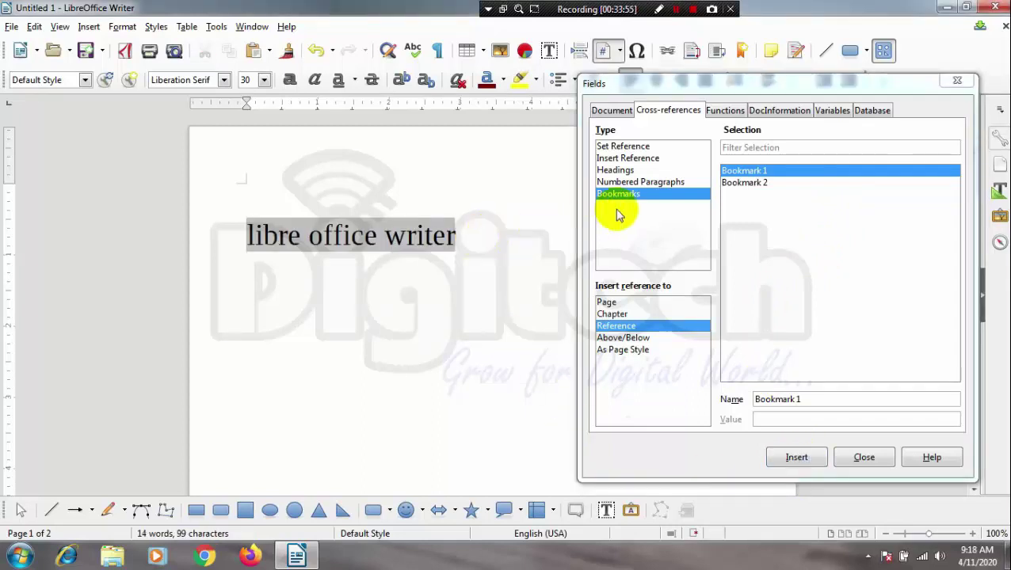
left_click(733, 183)
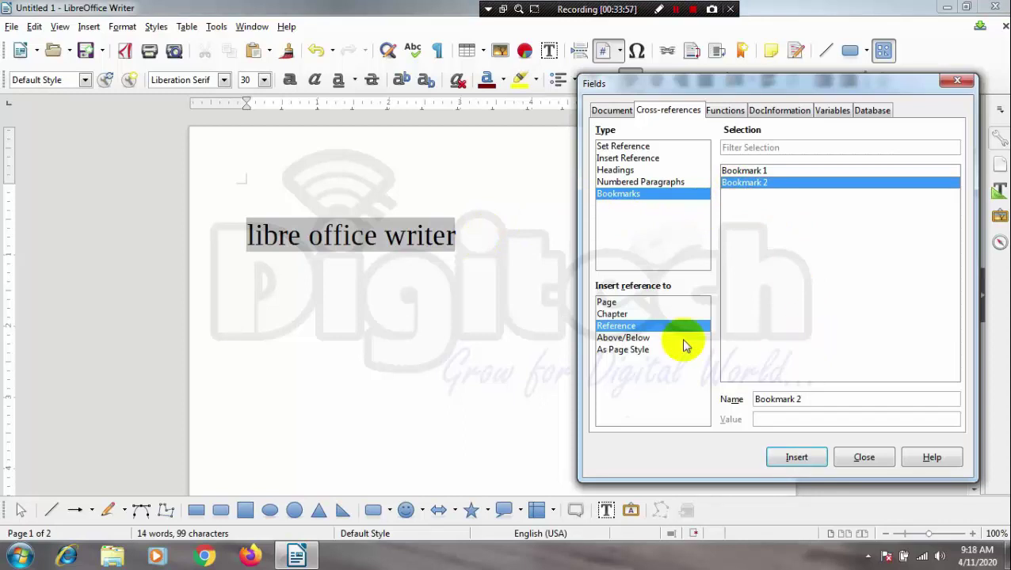
left_click(824, 459)
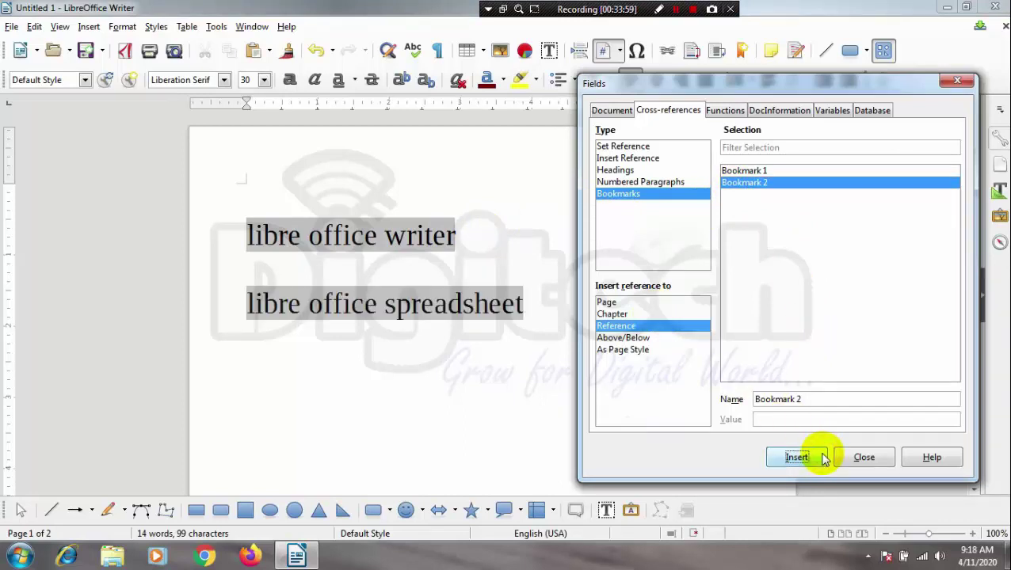
left_click(965, 80)
- Follow the 'libre office writer' and 'libre office spreadsheet' fields to their bookmarked lines
mouse_move(347, 240)
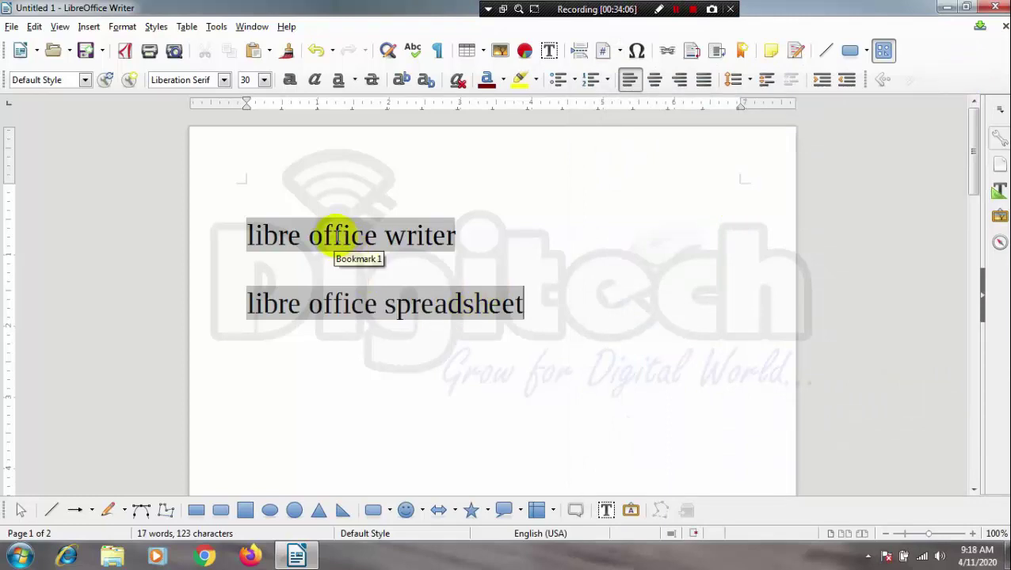
left_click(333, 234)
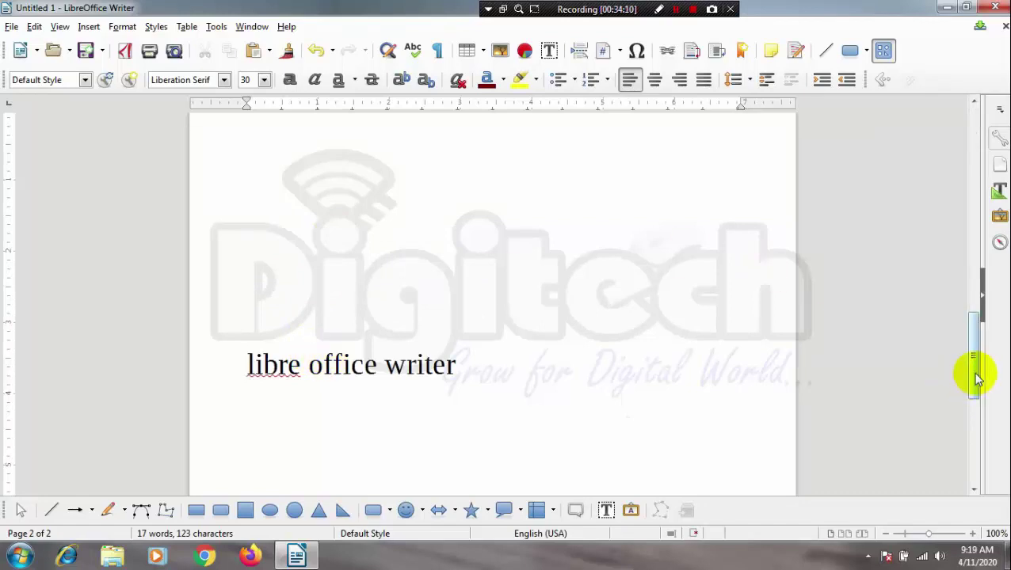
left_click_drag(976, 379, 961, 153)
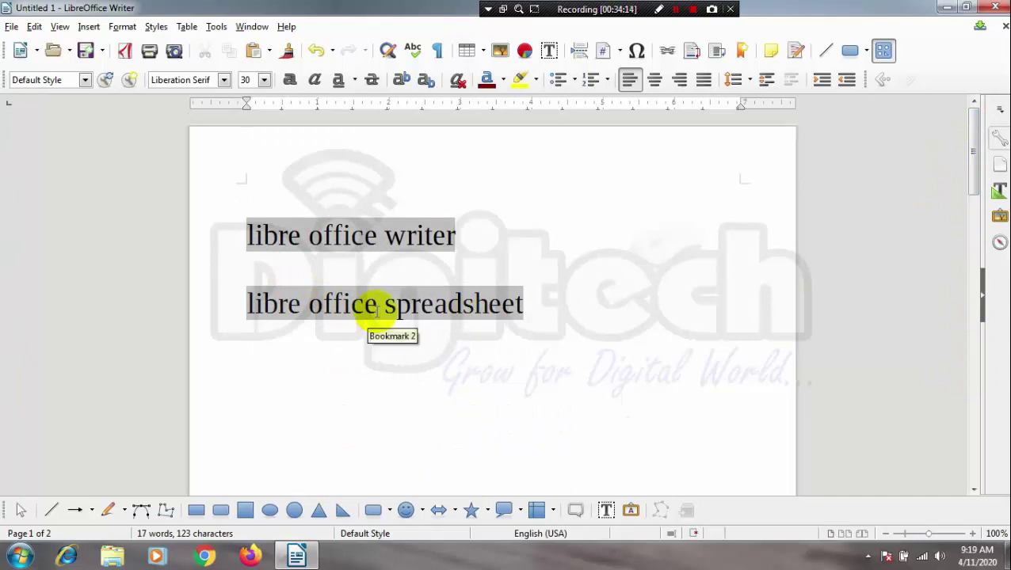
key("Return")
key("Return")
key("Return")
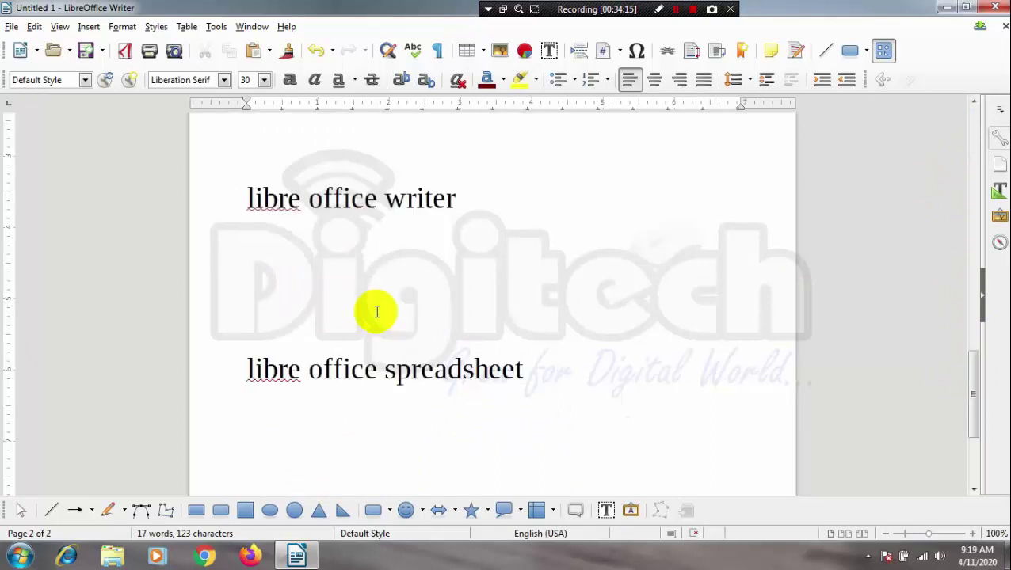
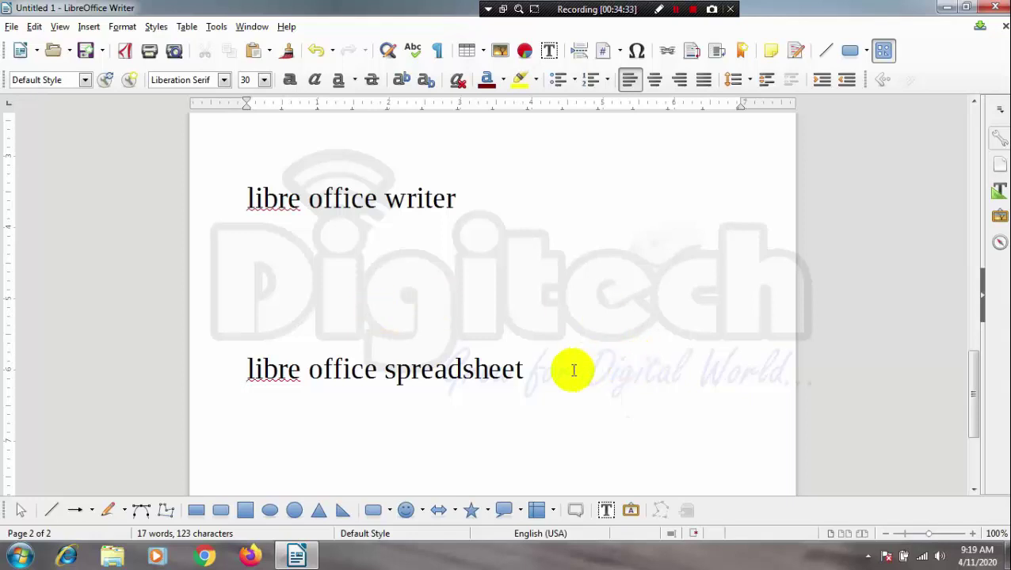
- Delete both lines of text and any remaining content, leaving an empty page
left_click_drag(546, 377, 163, 181)
key("Delete")
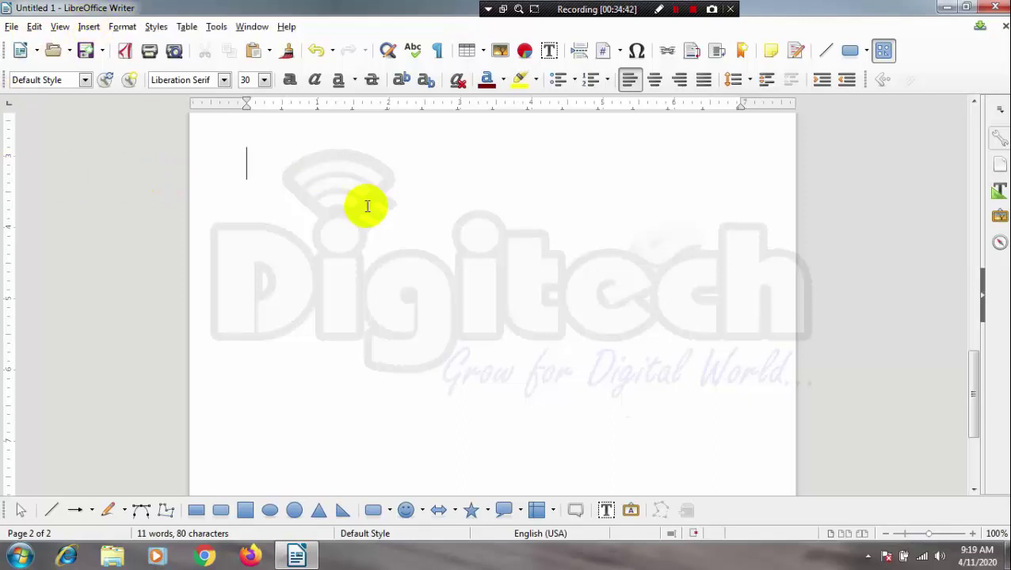
key("ctrl+a")
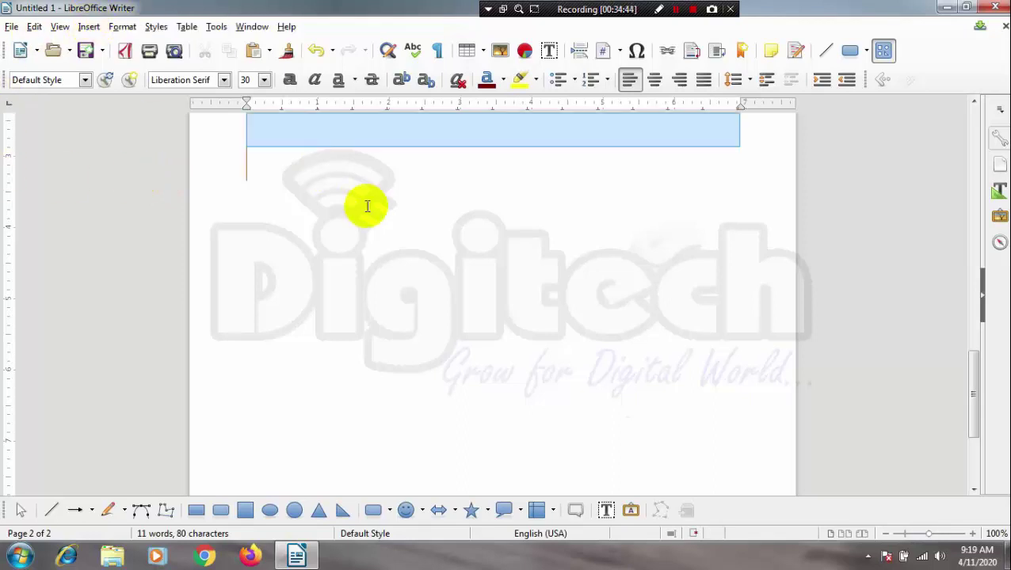
key("Delete")
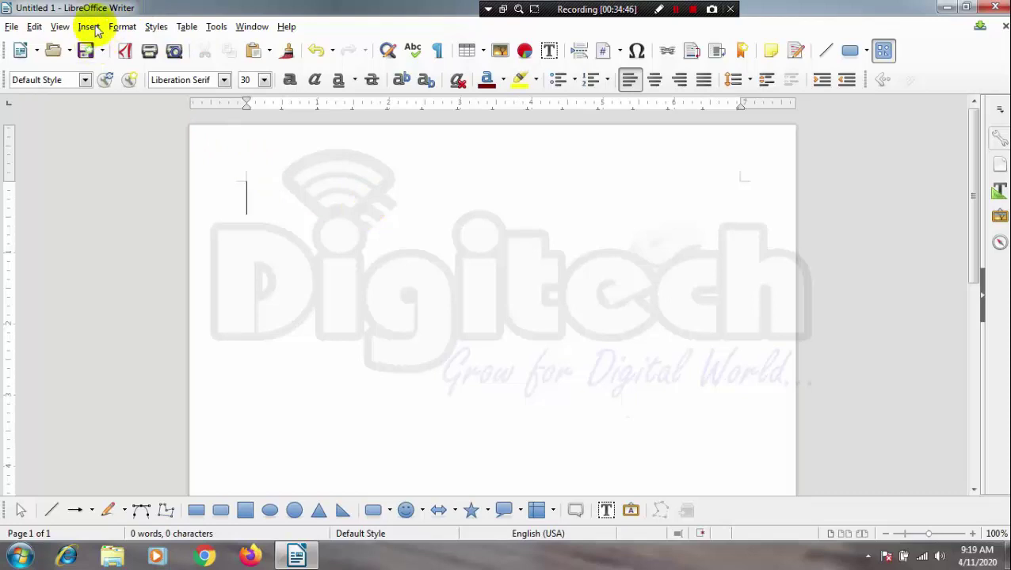
- Insert the Greek letter β from Special Characters using the Linux Libertine G font
left_click(91, 27)
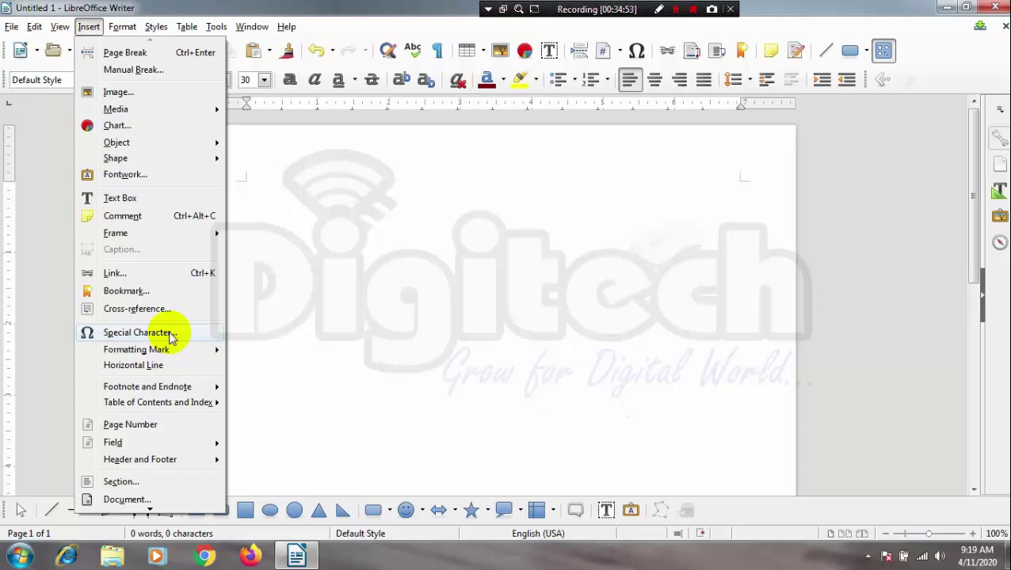
left_click(169, 333)
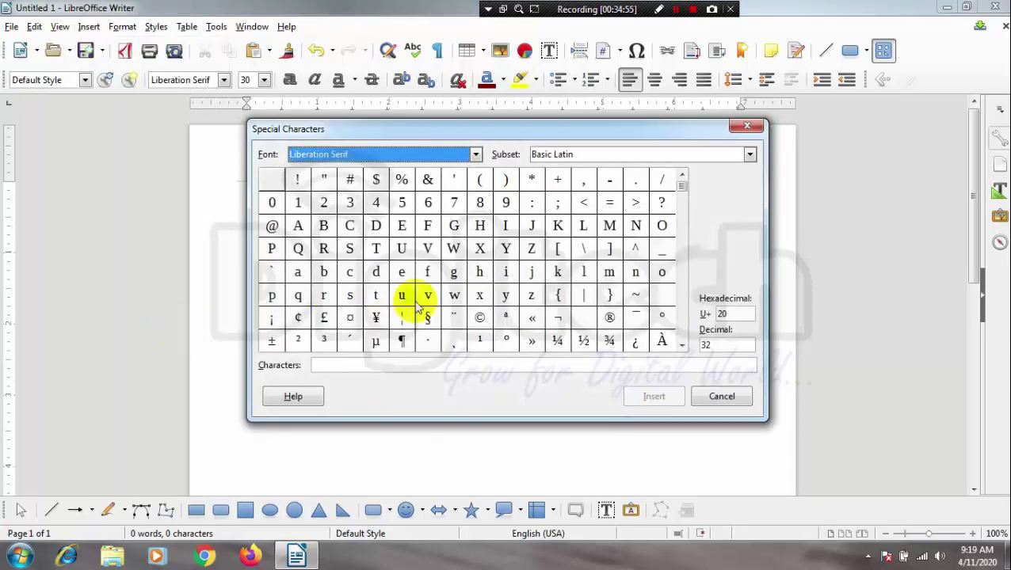
mouse_move(681, 187)
left_mouse_down()
mouse_move(683, 231)
mouse_move(677, 170)
left_mouse_up()
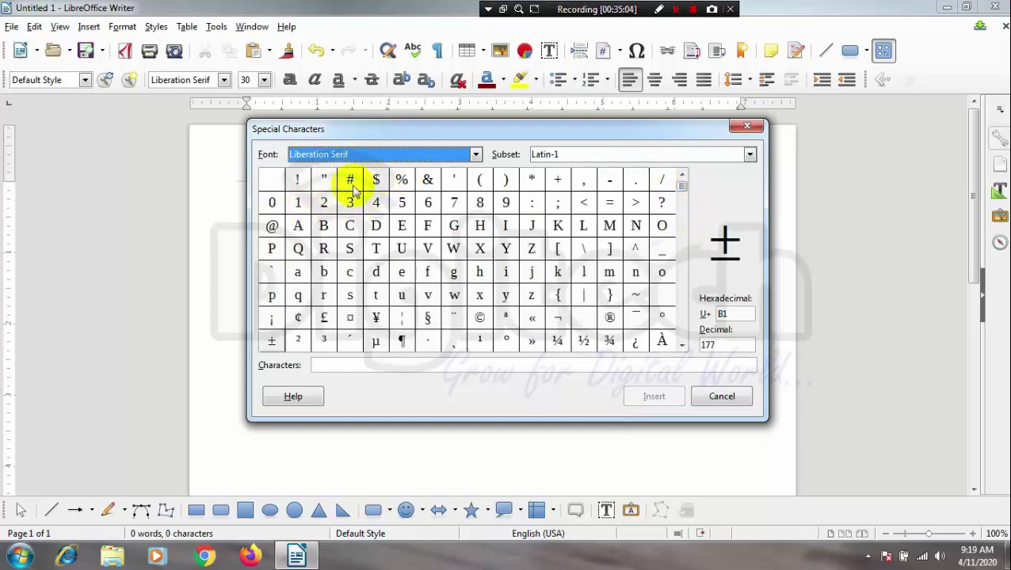
left_click(475, 155)
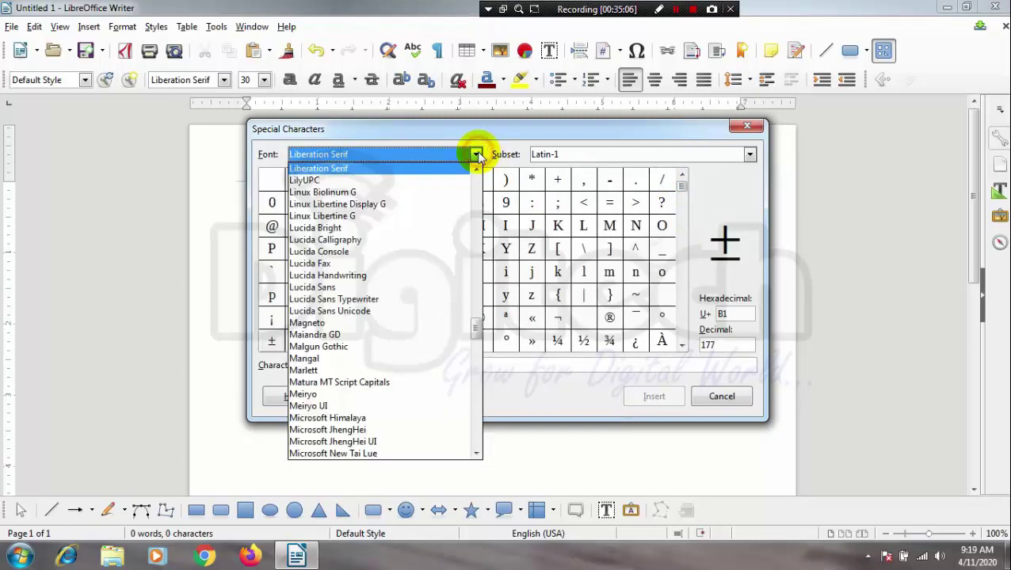
left_click(438, 216)
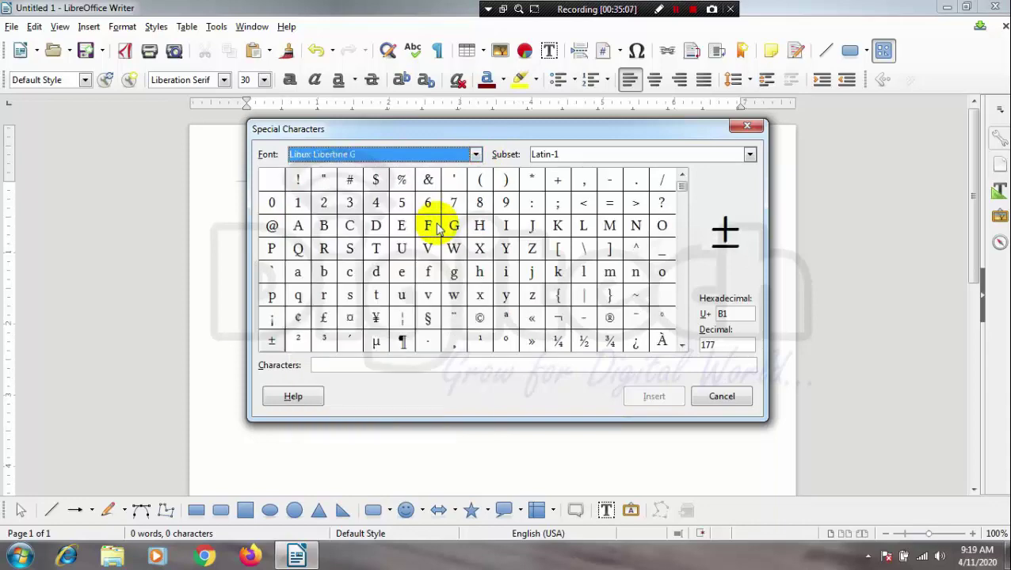
left_click_drag(683, 189, 681, 233)
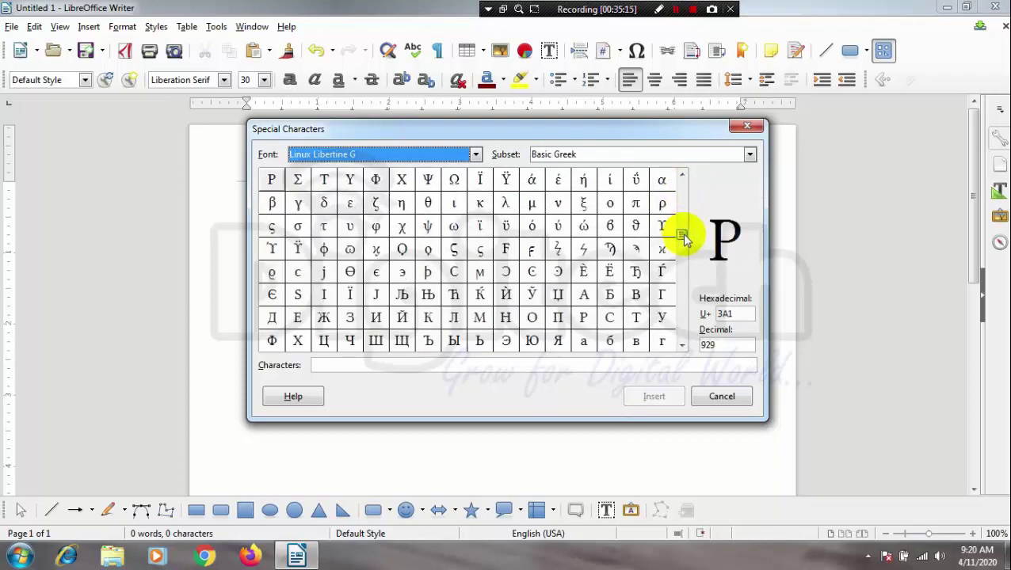
left_click(273, 204)
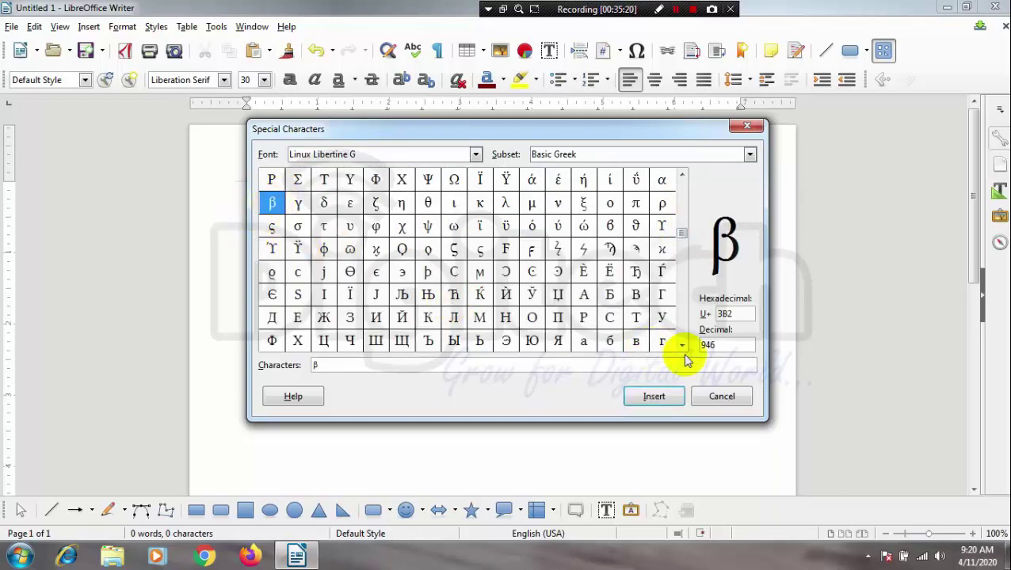
left_click(666, 397)
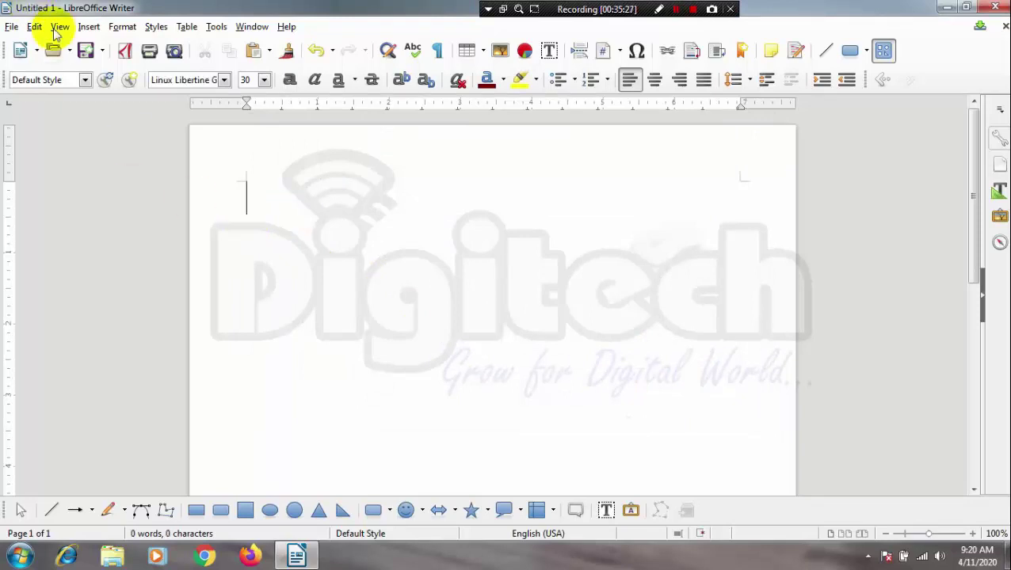
left_click(88, 26)
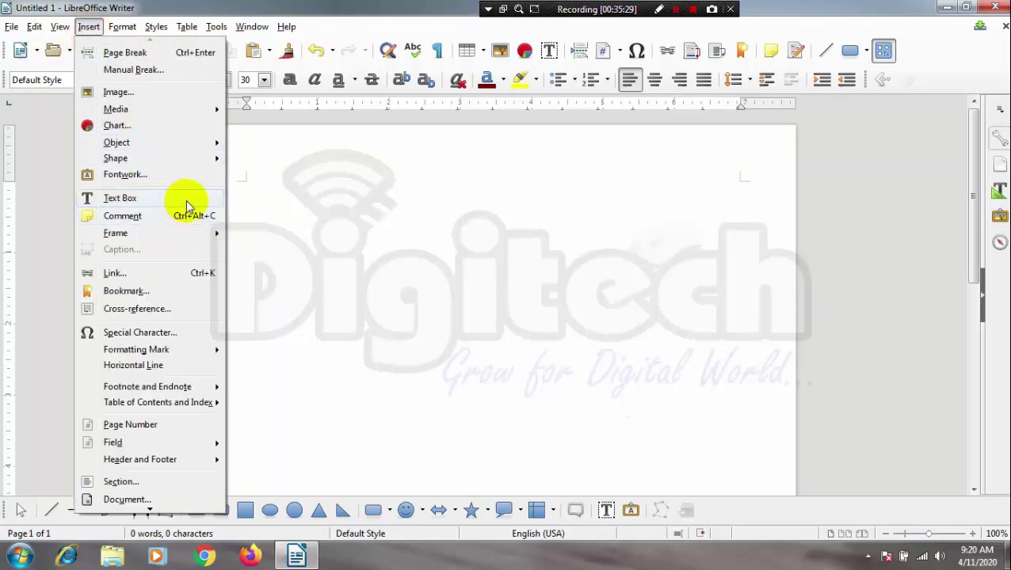
left_click(195, 334)
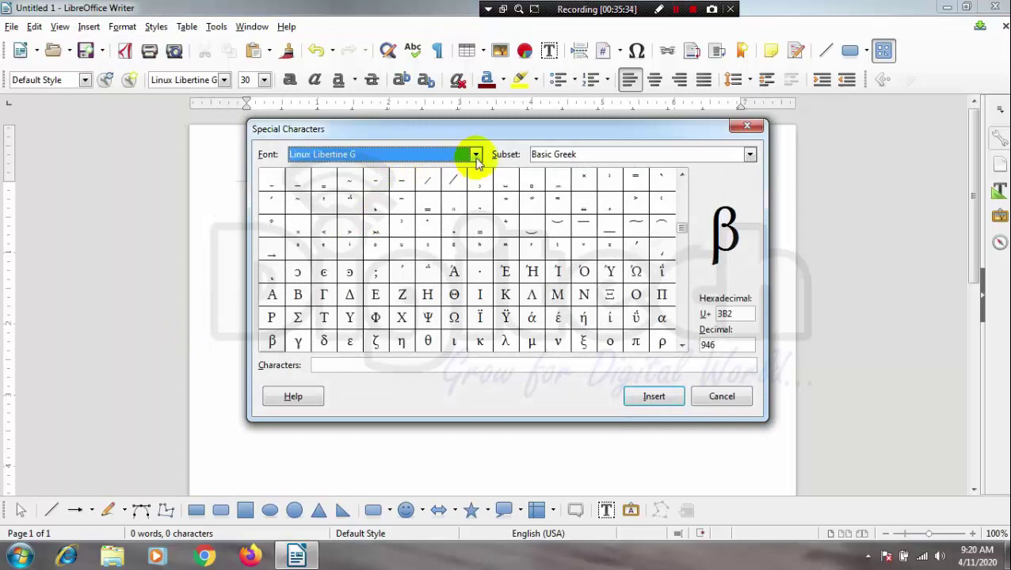
left_click(475, 155)
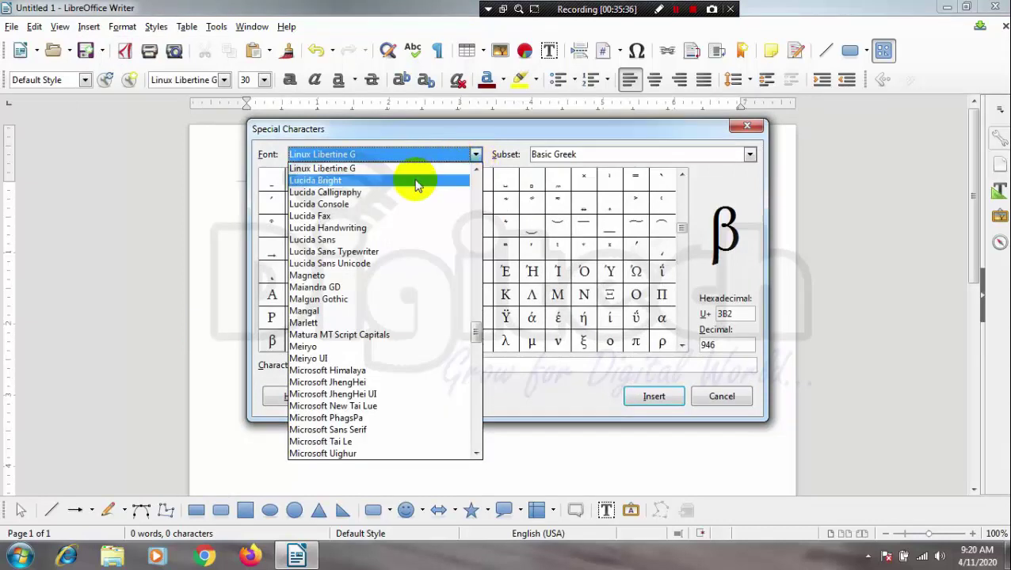
key("Down")
key("Down")
key("Down")
key("Down")
key("Down")
key("Down")
key("Down")
key("Down")
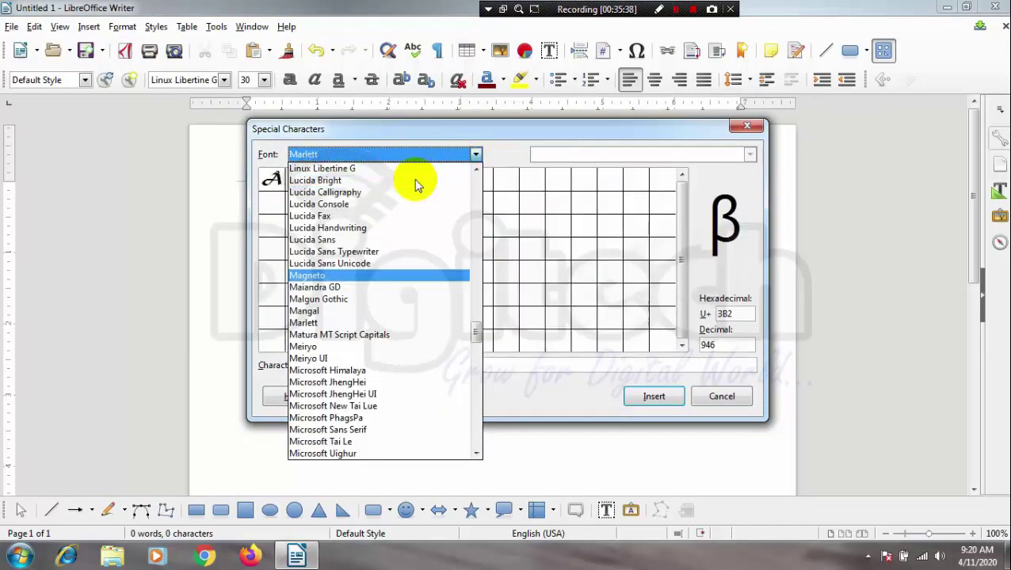
key("Down")
key("Down")
key("Down")
key("Down")
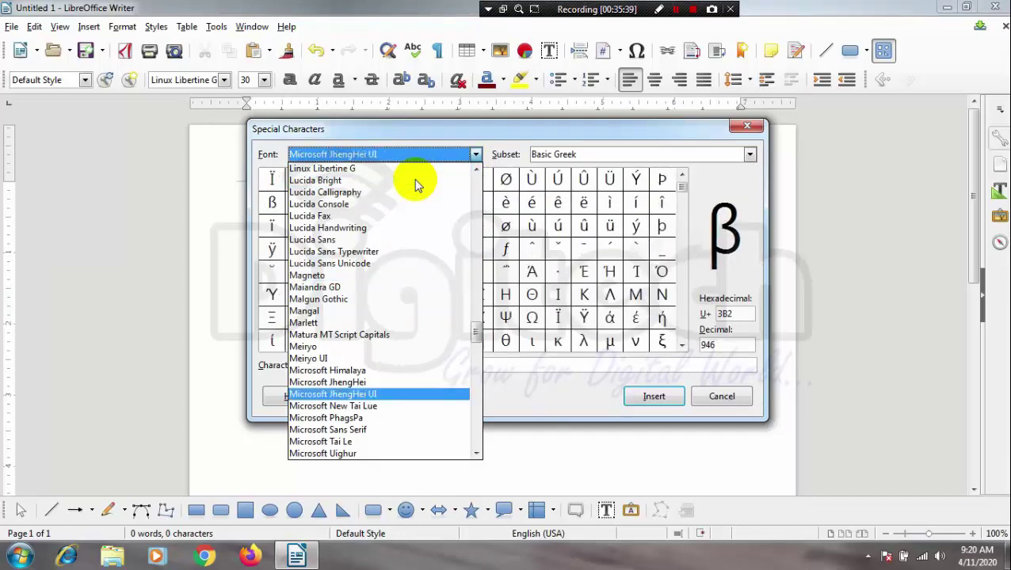
key("Down")
key("Down")
key("Down")
key("Down")
key("Down")
key("Down")
key("Down")
key("Down")
key("Down")
key("Down")
key("Down")
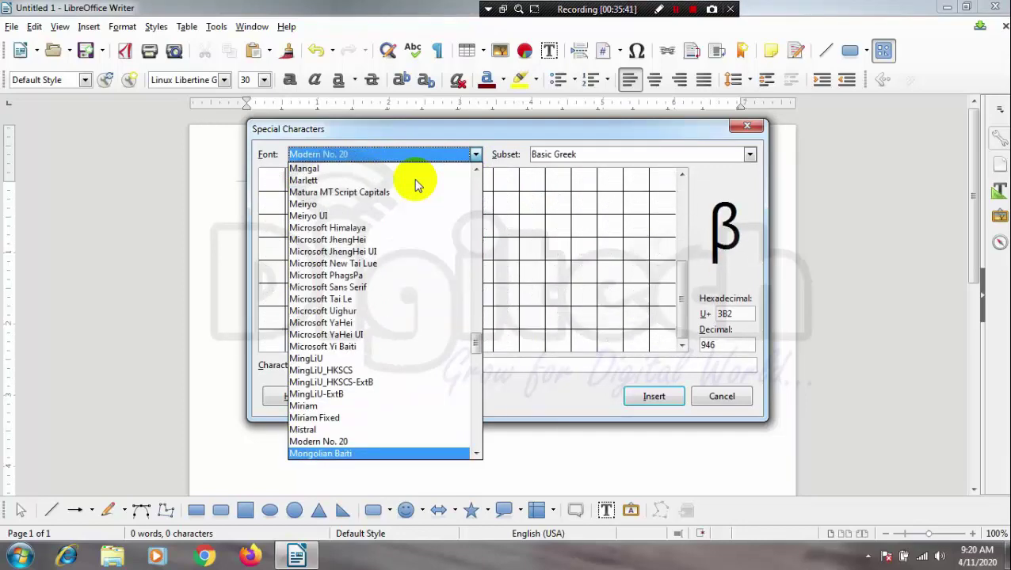
key("Down")
key("Down")
key("k")
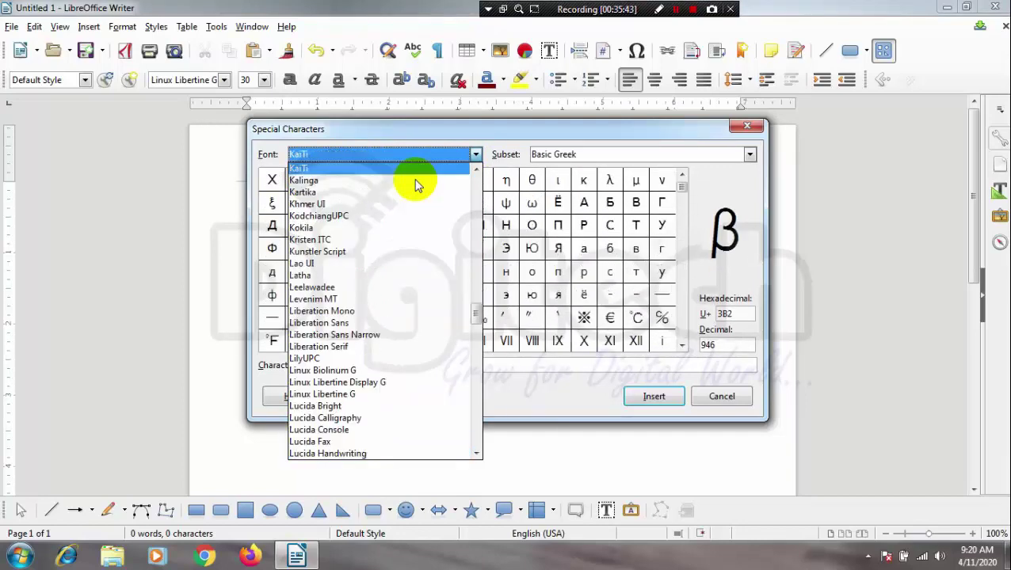
key("k")
key("k")
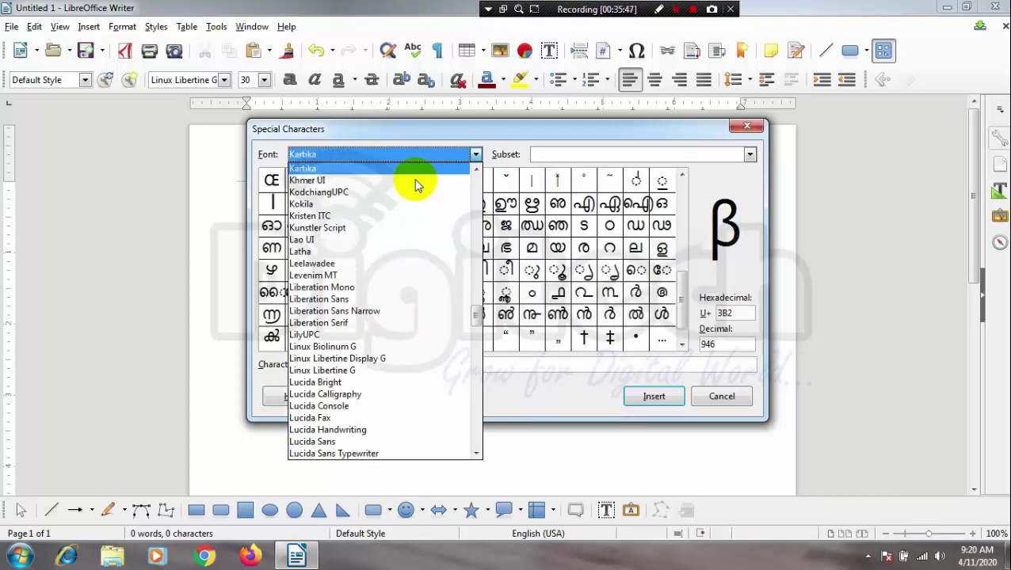
key("k")
key("k")
key("k")
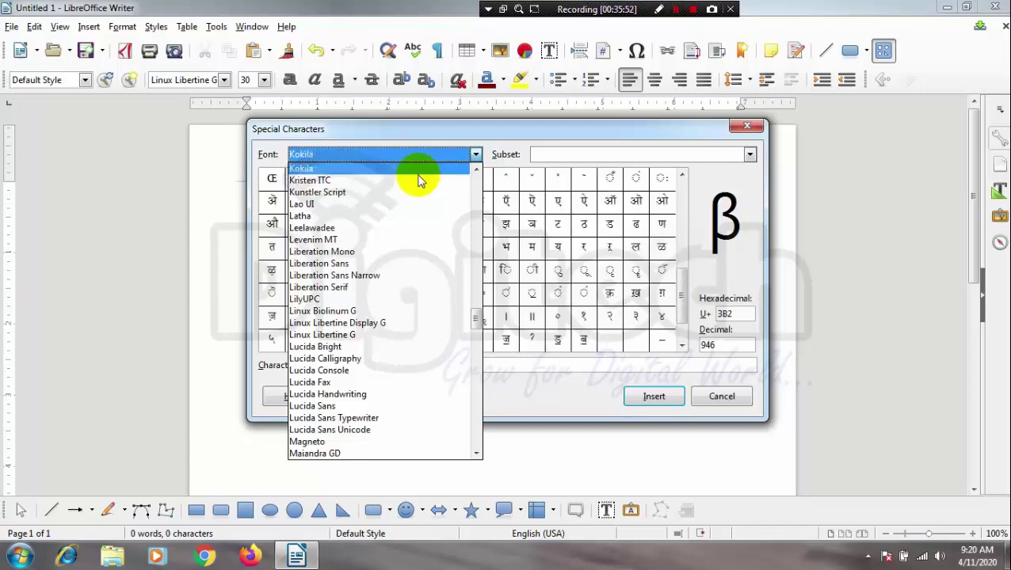
left_click(417, 172)
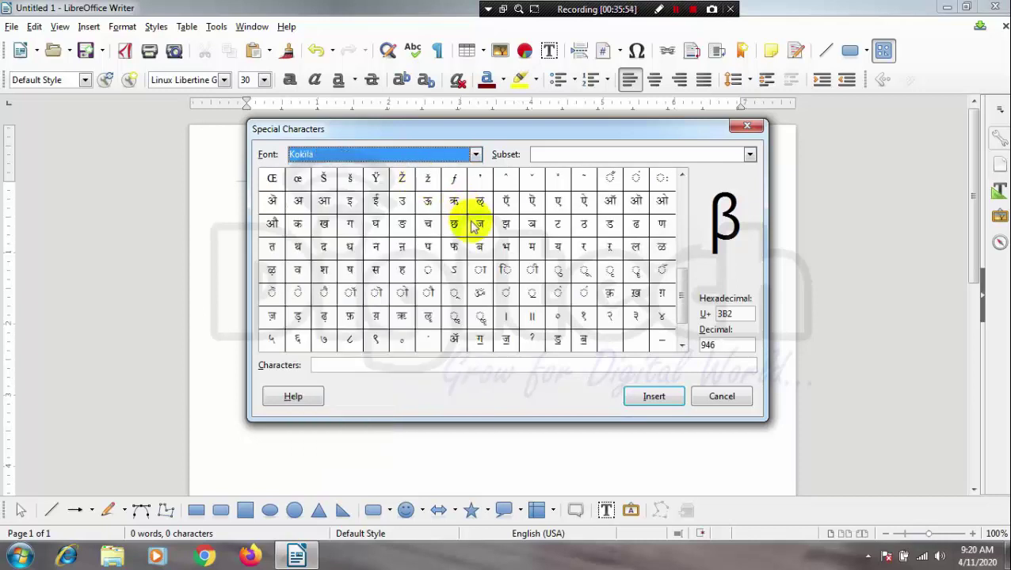
mouse_move(679, 294)
left_mouse_down()
mouse_move(688, 325)
mouse_move(677, 316)
left_mouse_up()
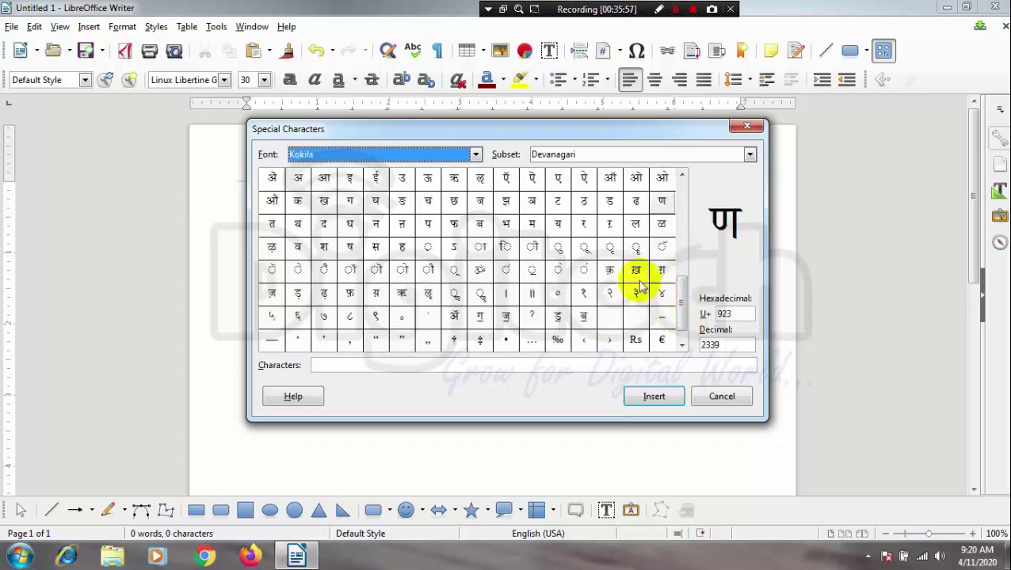
left_click(458, 319)
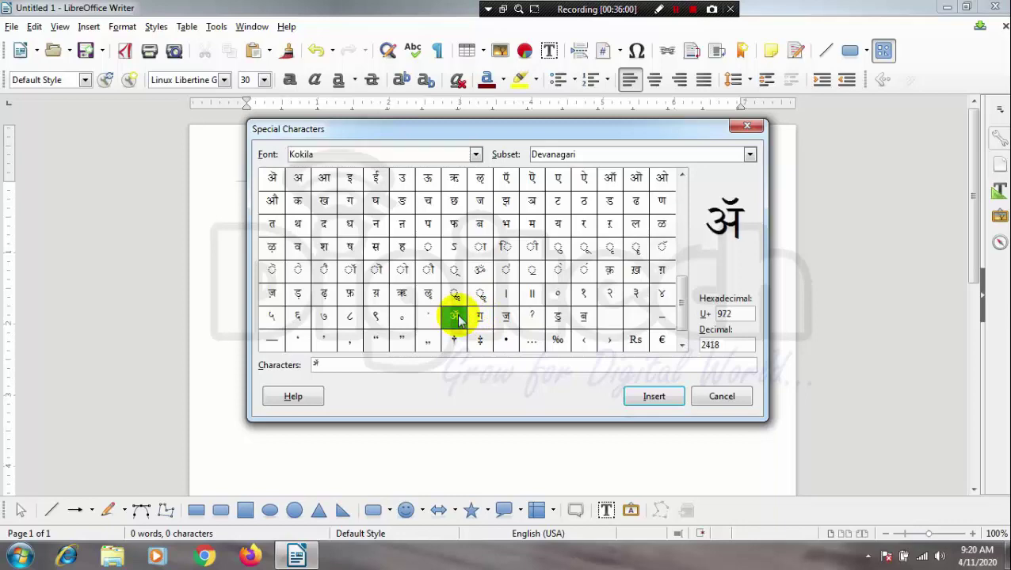
left_click(655, 396)
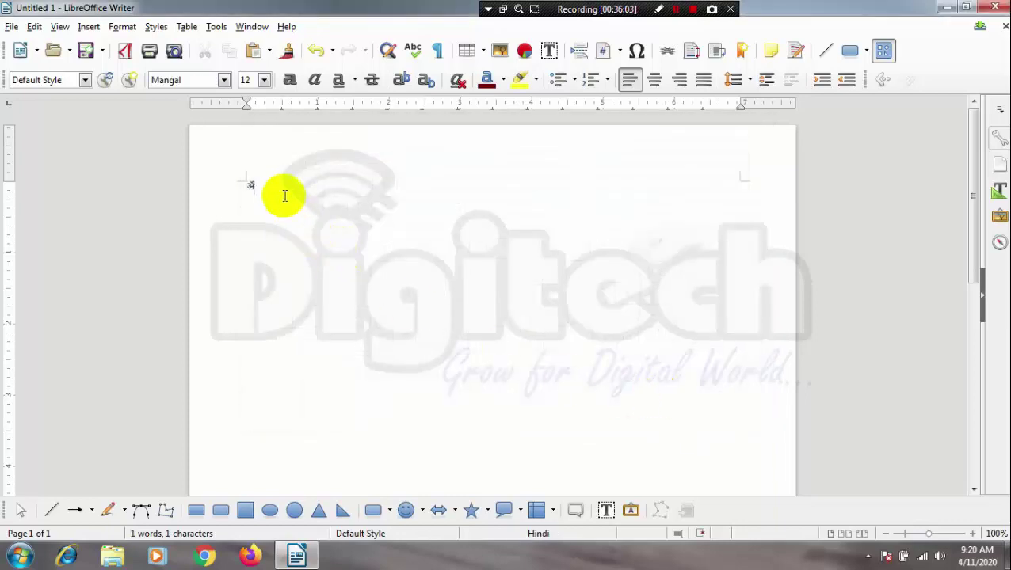
left_click(283, 194)
key("shift+Left")
key("ctrl+bracketright")
key("ctrl+bracketright")
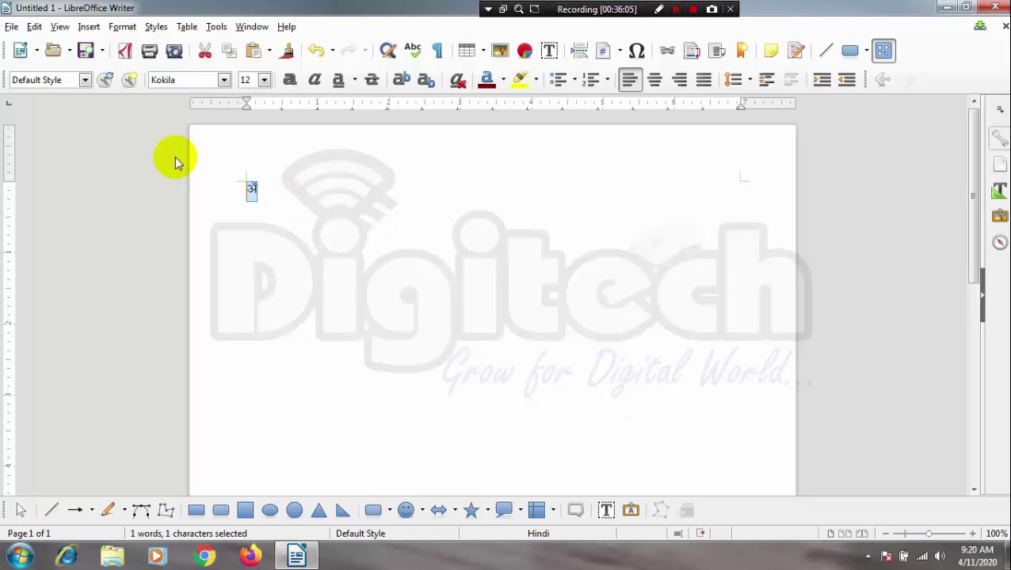
key("ctrl+bracketright")
key("ctrl+bracketright")
key("ctrl+bracketright")
key("ctrl+bracketright")
key("ctrl+bracketright")
left_click(502, 207)
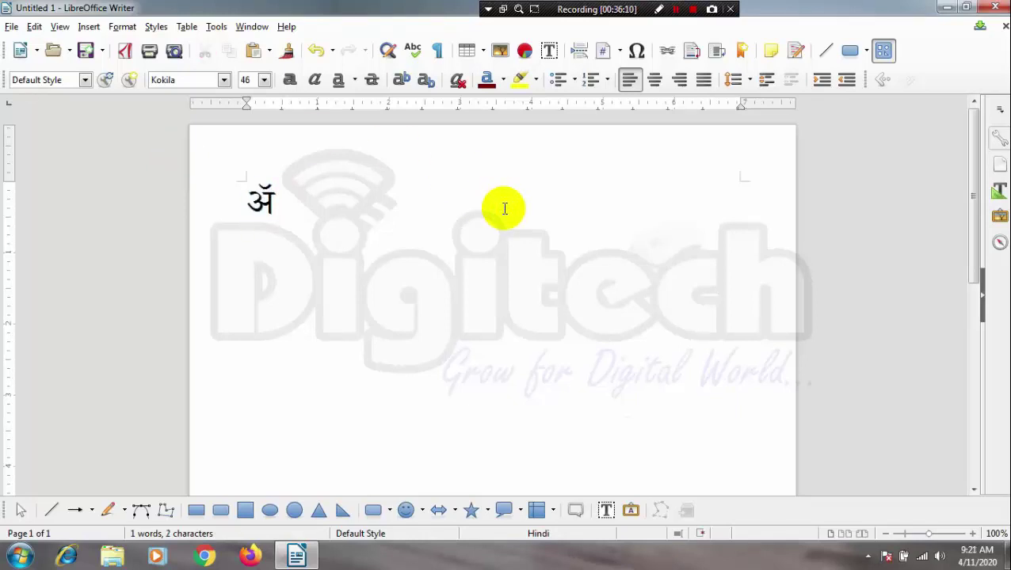
key("shift+Left")
key("Delete")
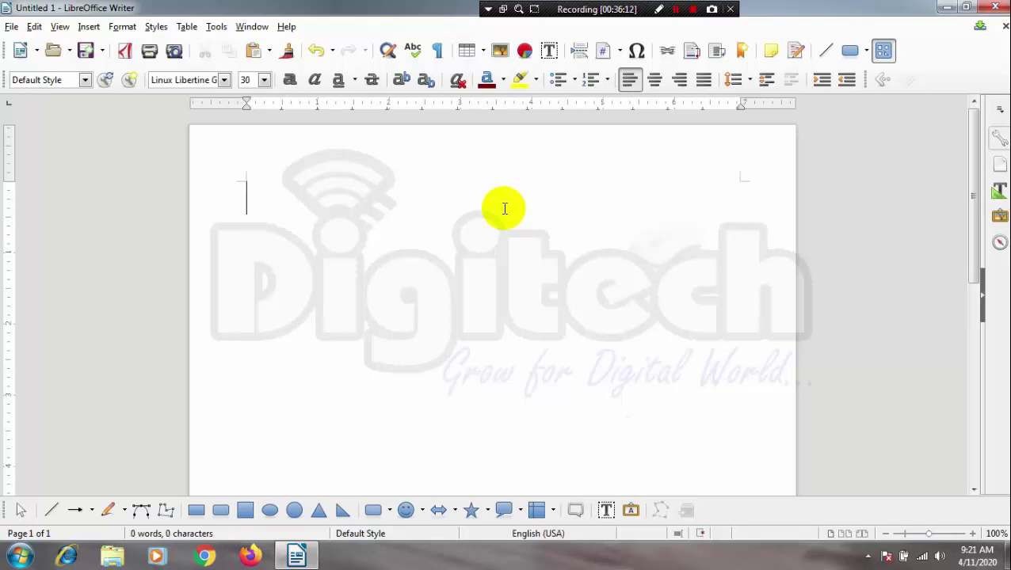
- Type the sample text 'sndfkj hdsjh dhfjhsdjfhjsdhjfhsj' at the top of the page so it wraps
left_click(89, 27)
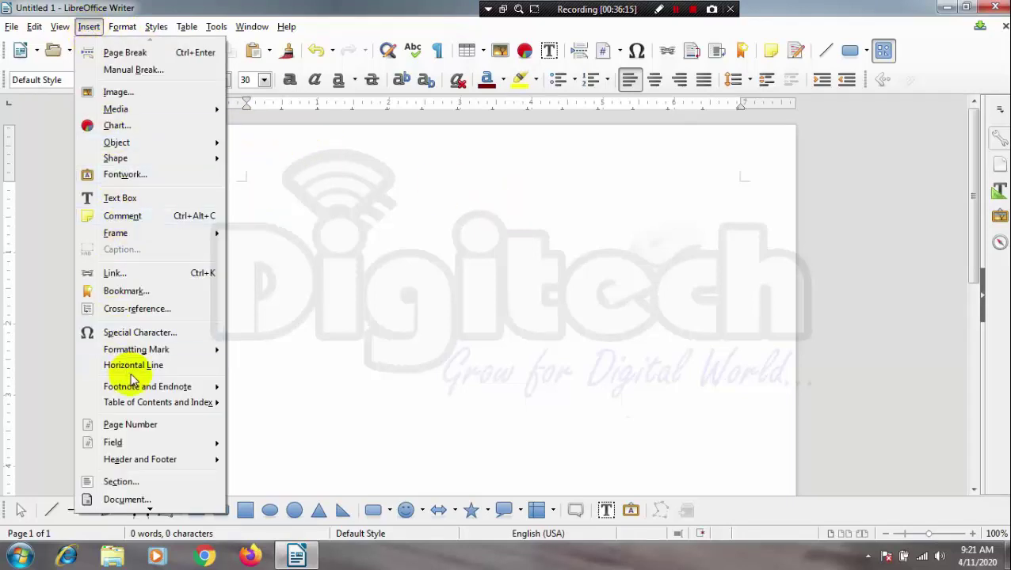
mouse_move(149, 356)
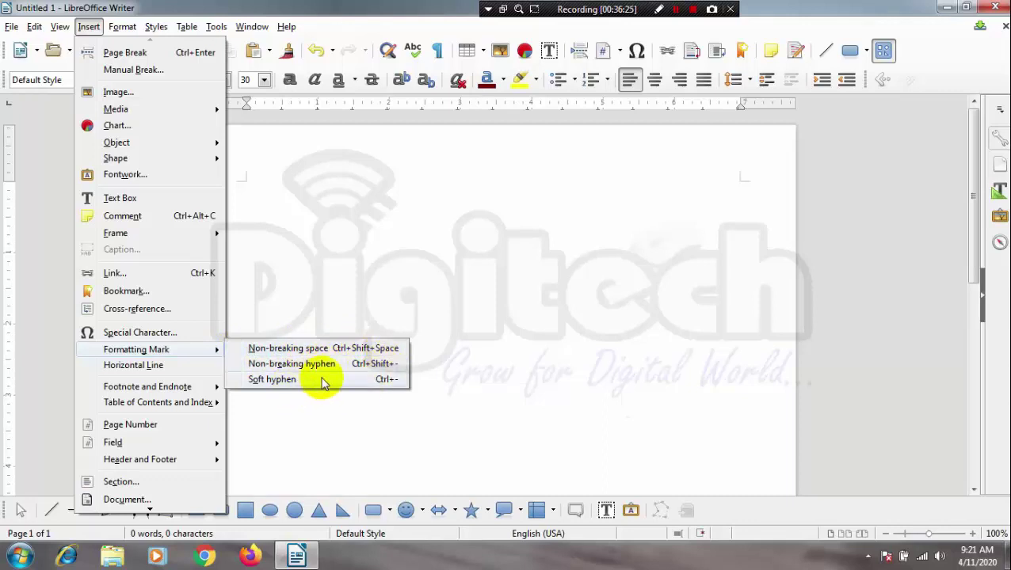
left_click(377, 234)
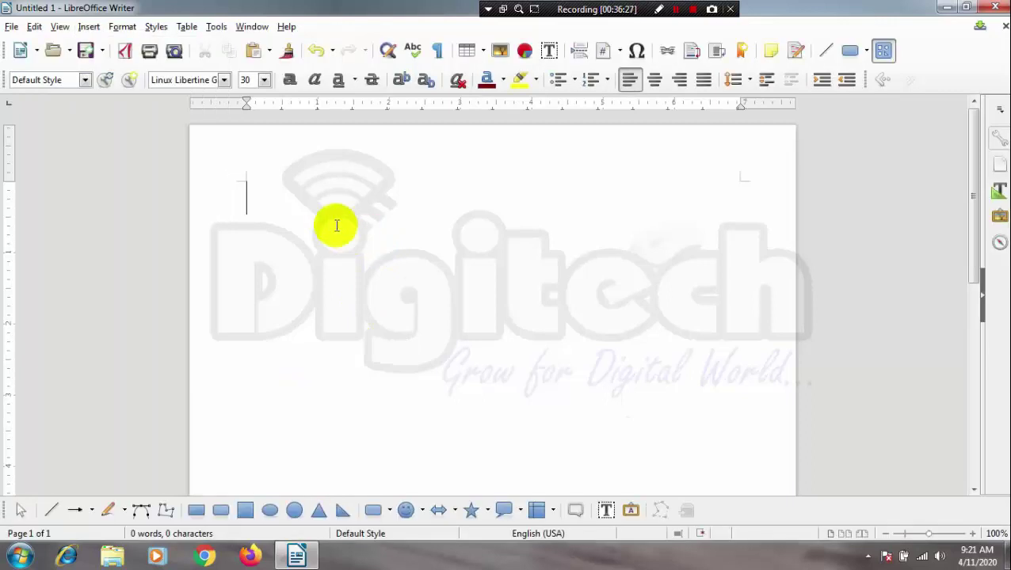
type("sndfkj hdsjh")
type("dhfjhsdjfh")
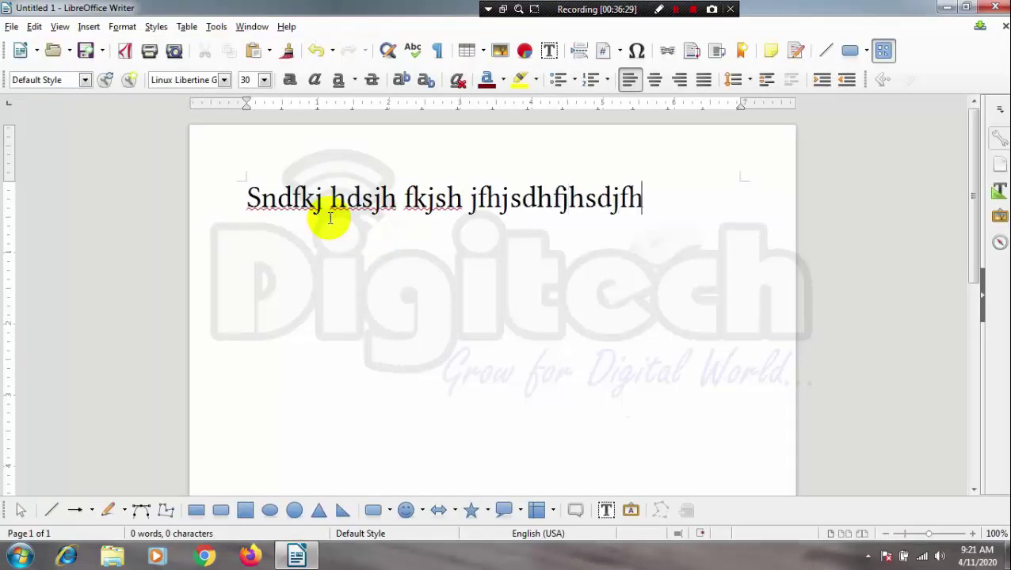
type("jsdhjfhsj")
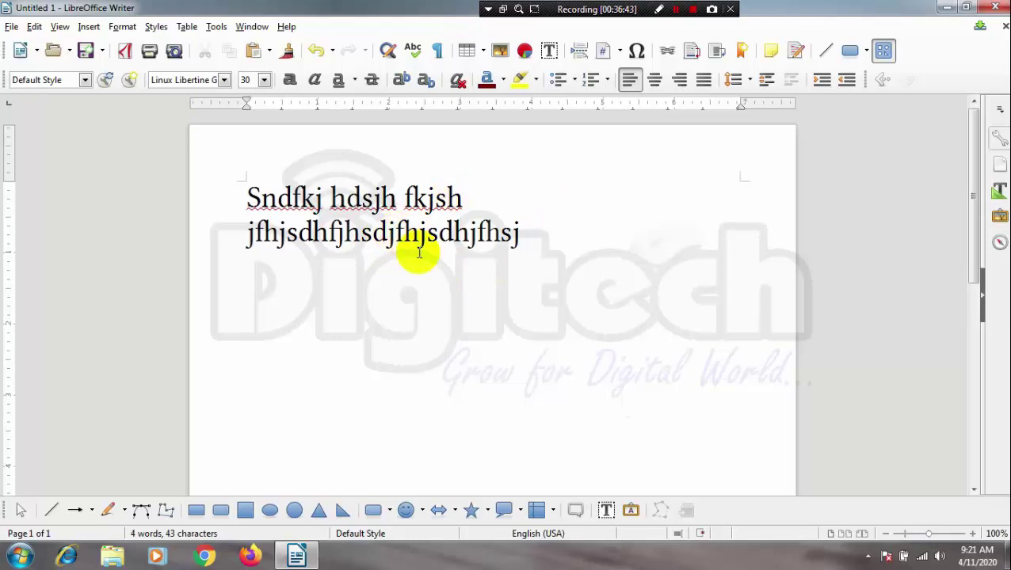
- Insert a non-breaking space into the second line, then undo it
left_click(89, 27)
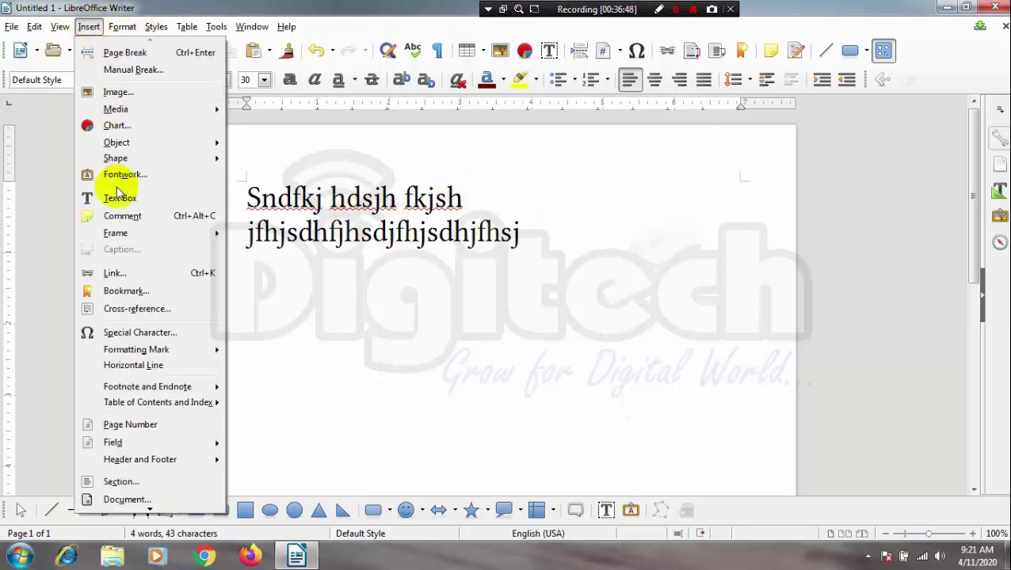
mouse_move(170, 355)
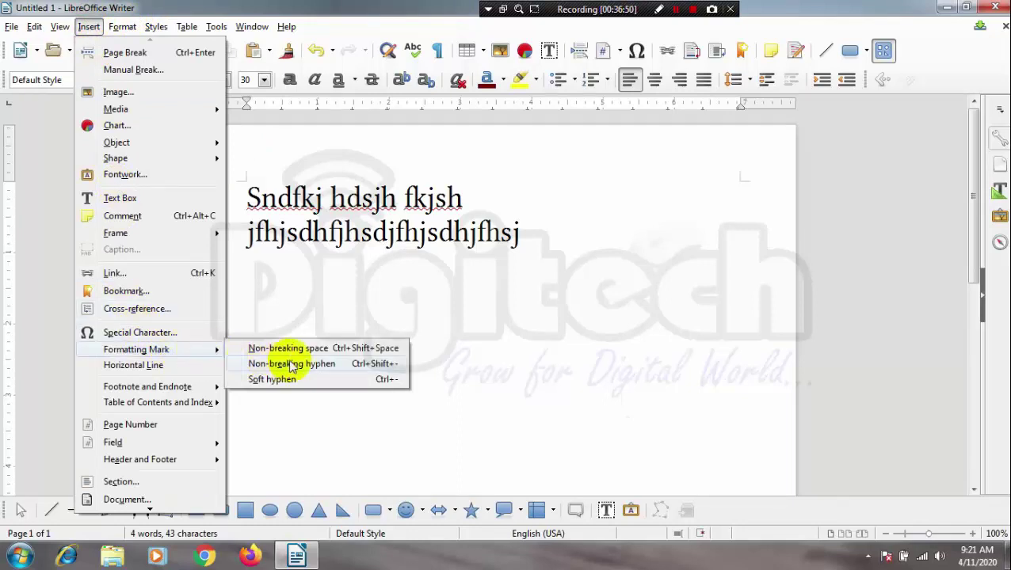
left_click(348, 351)
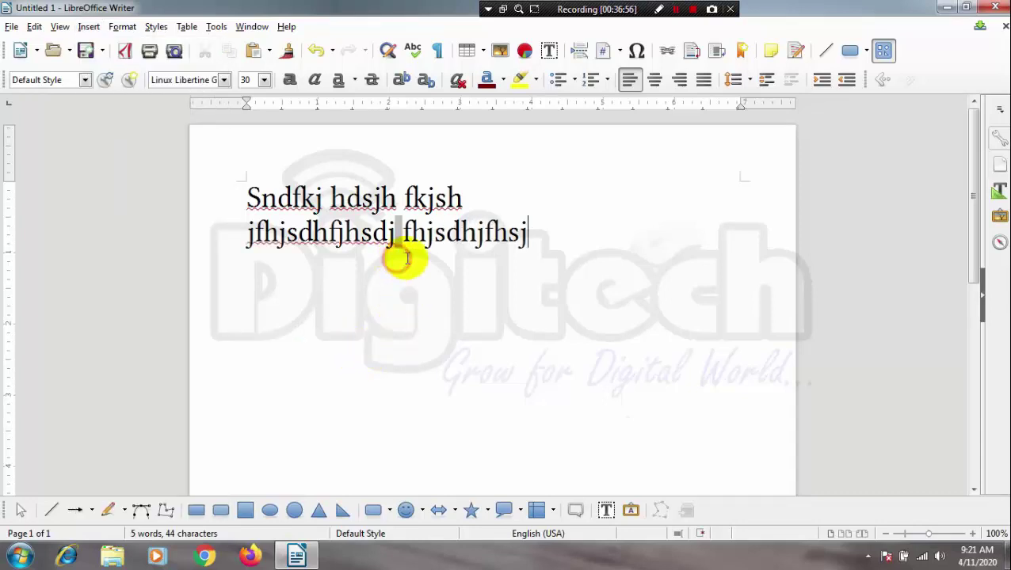
left_click(404, 244)
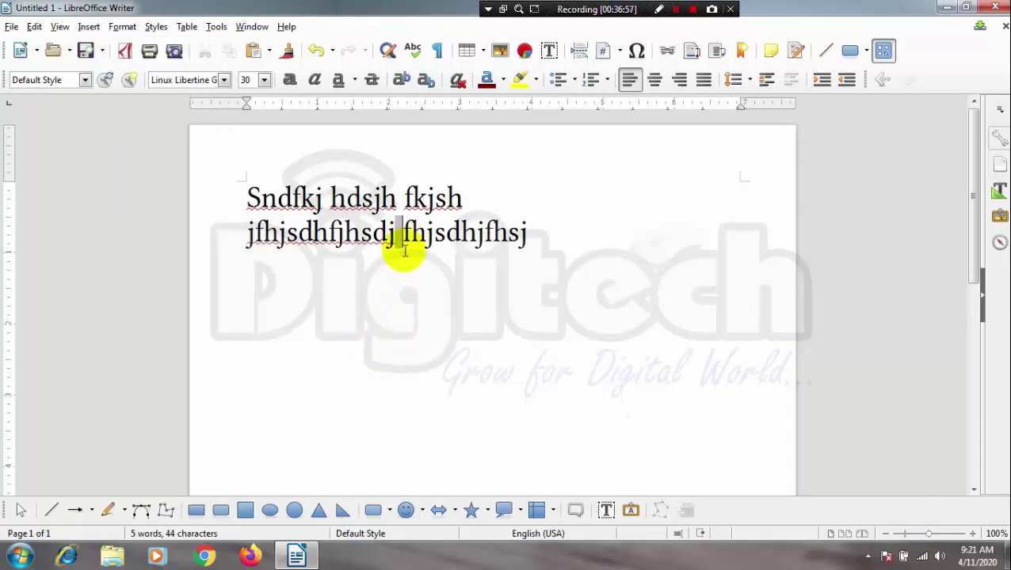
key("ctrl+z")
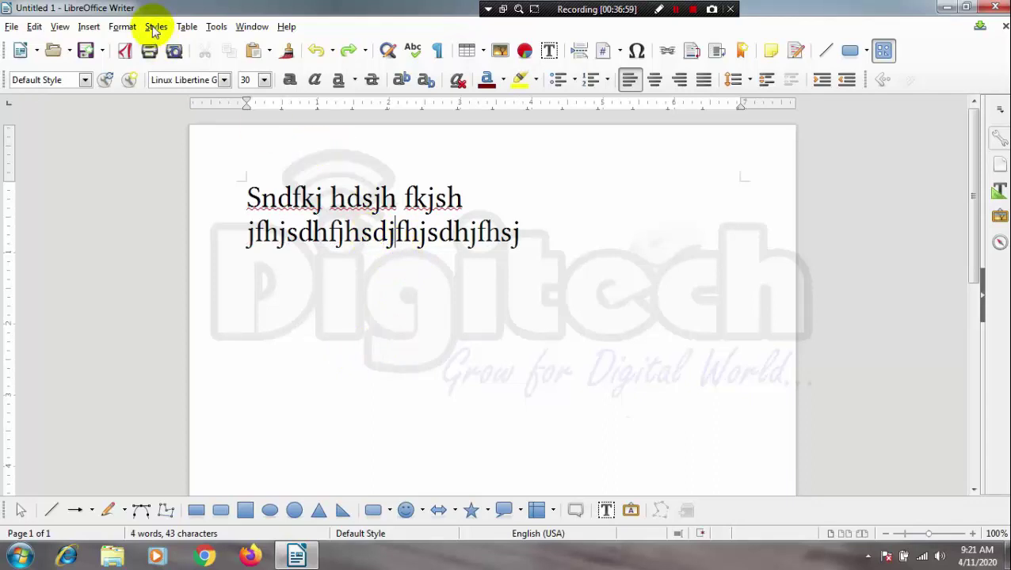
- Add a non-breaking hyphen in the long word, then remove the space and leading f to rejoin line one
left_click(87, 28)
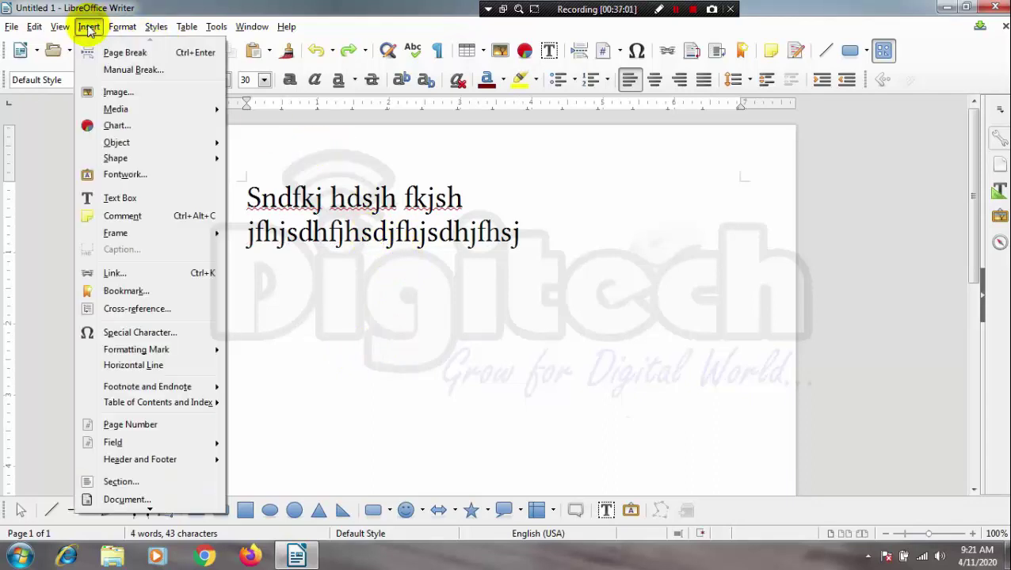
mouse_move(165, 237)
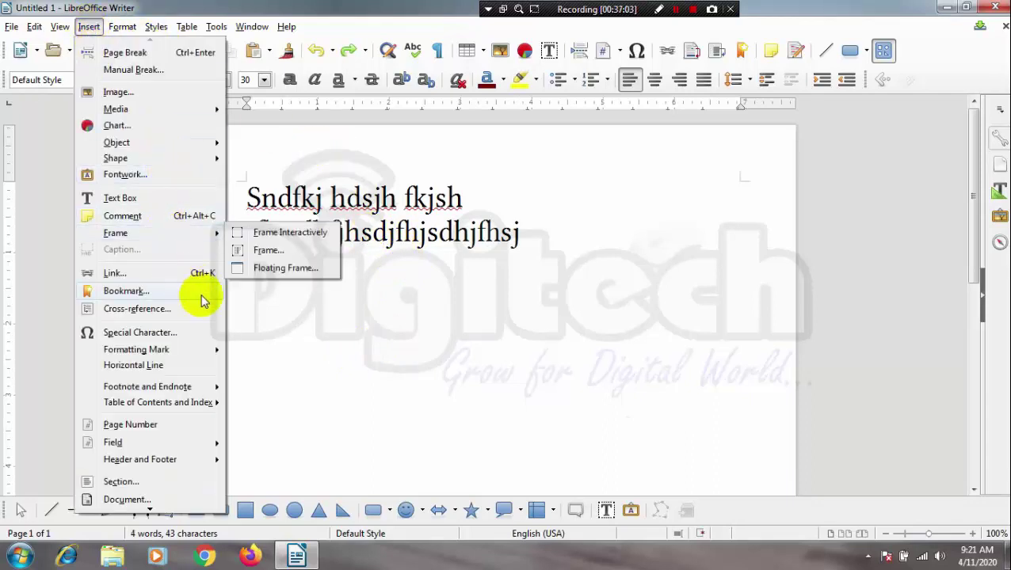
mouse_move(210, 349)
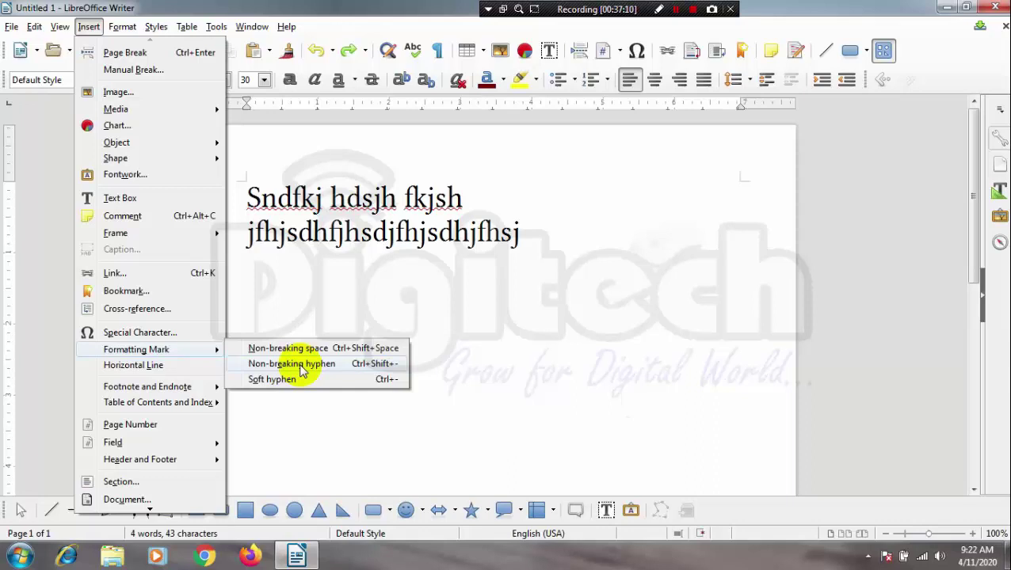
left_click(301, 371)
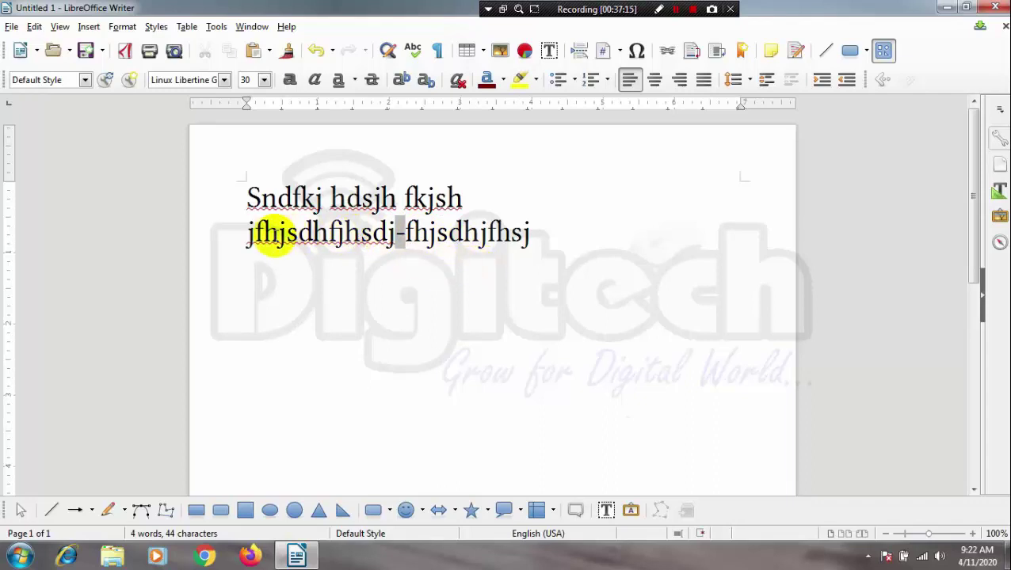
left_click(247, 233)
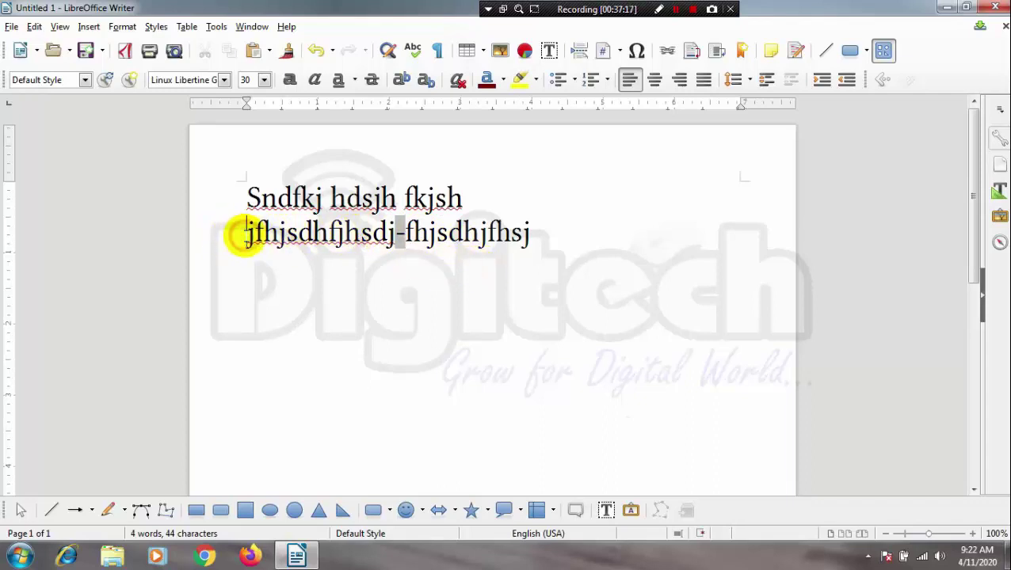
key("BackSpace")
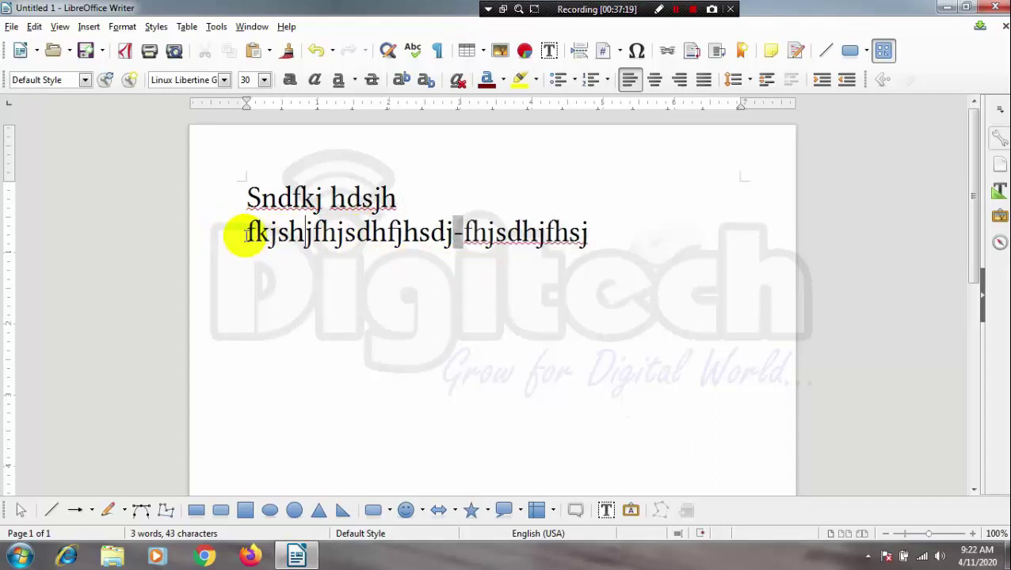
left_click(404, 195)
key("Delete")
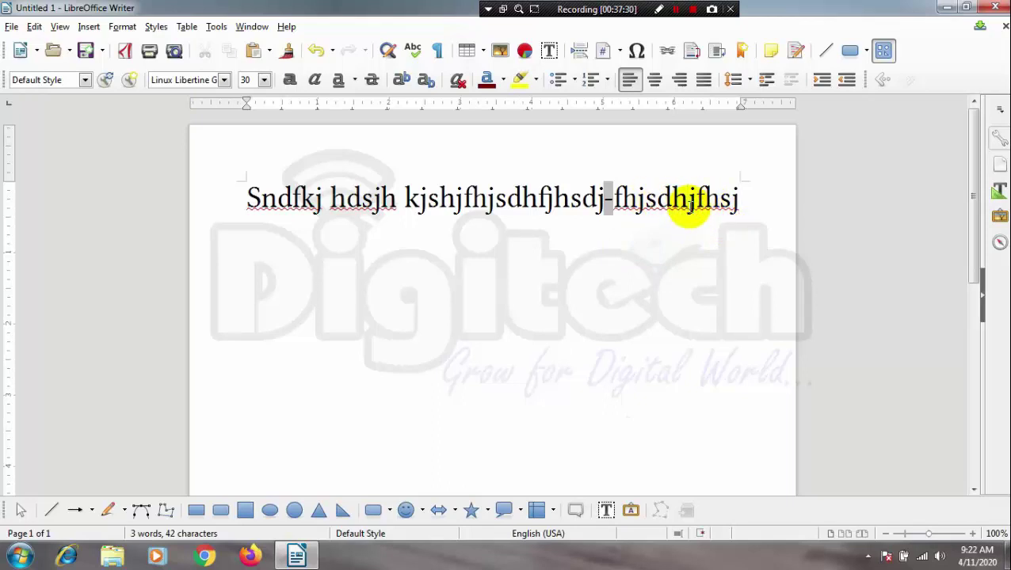
- Add a soft hyphen and letters at the text's end, then delete back to 'kjshjfhjsdhfjh'
left_click(689, 202)
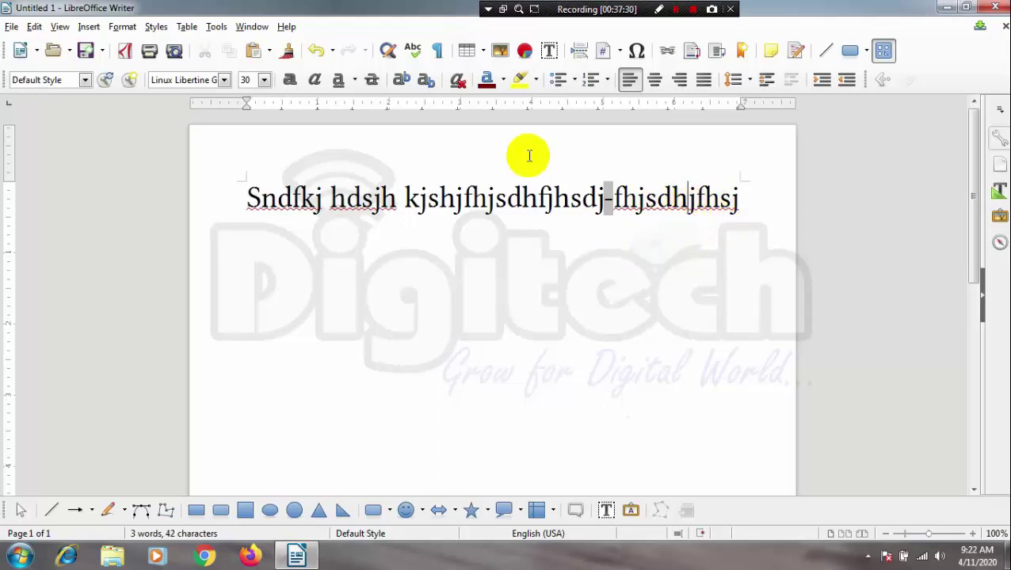
left_click(741, 202)
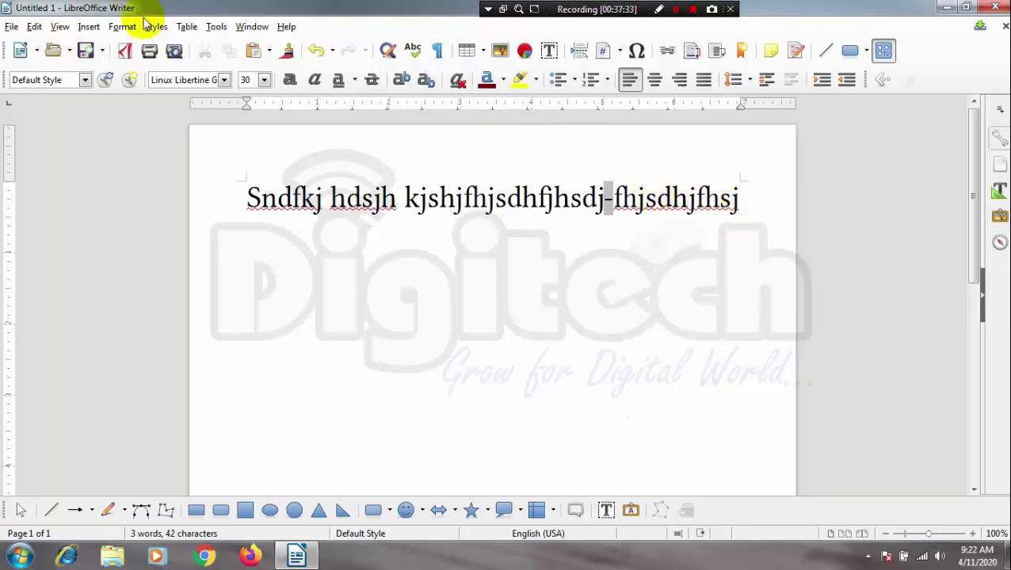
left_click(88, 27)
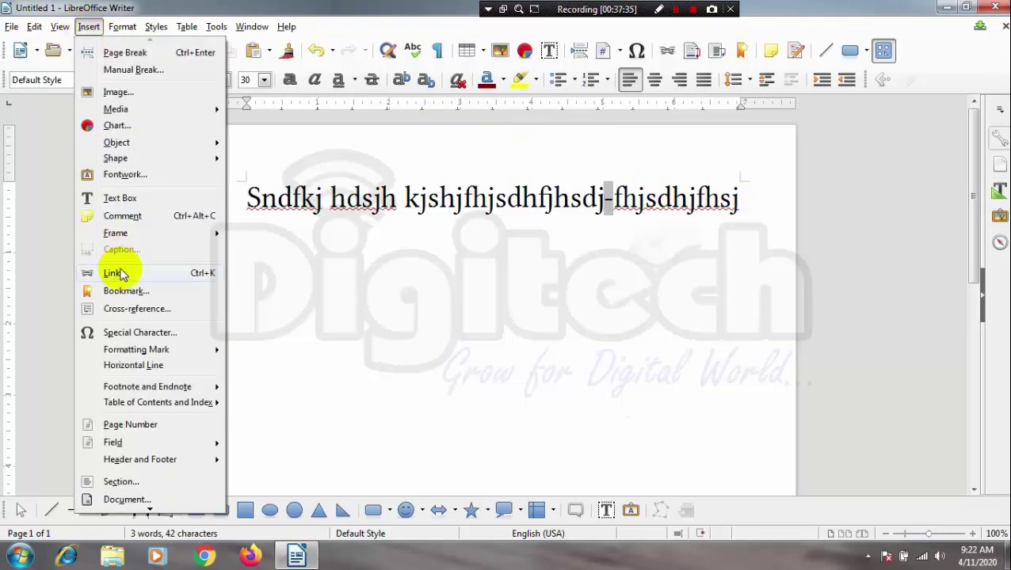
mouse_move(168, 351)
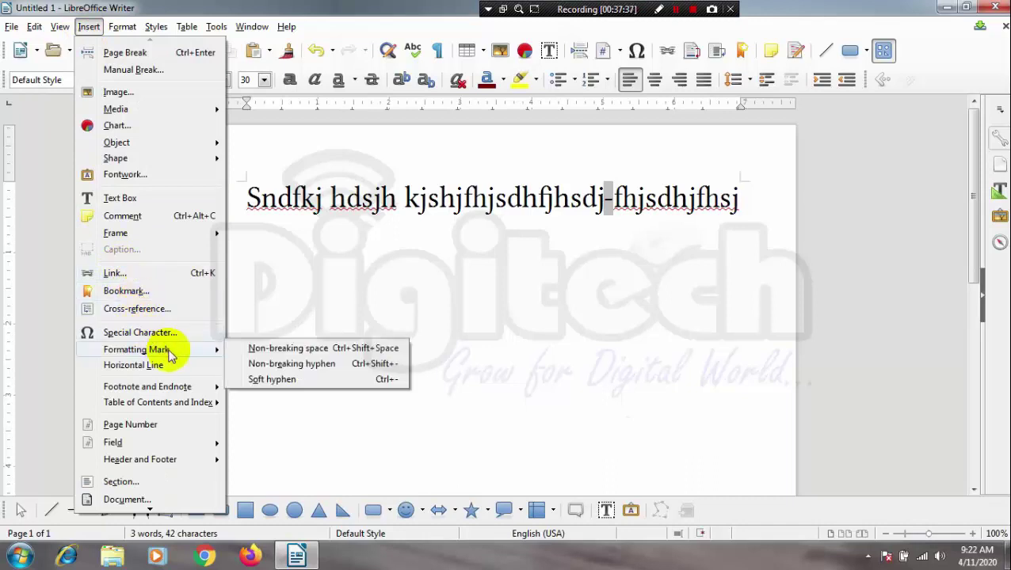
left_click(307, 383)
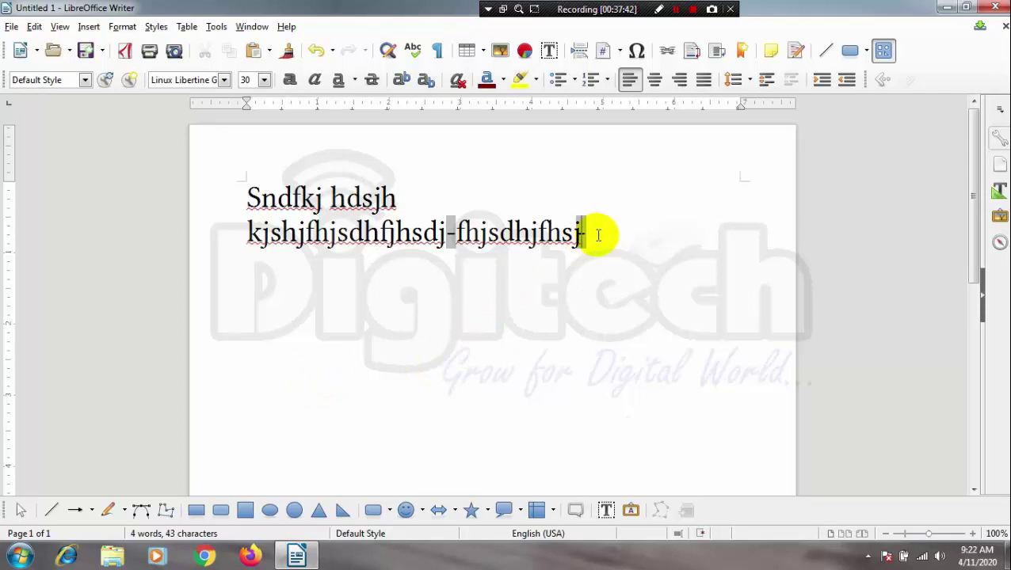
type("adbsjahsd")
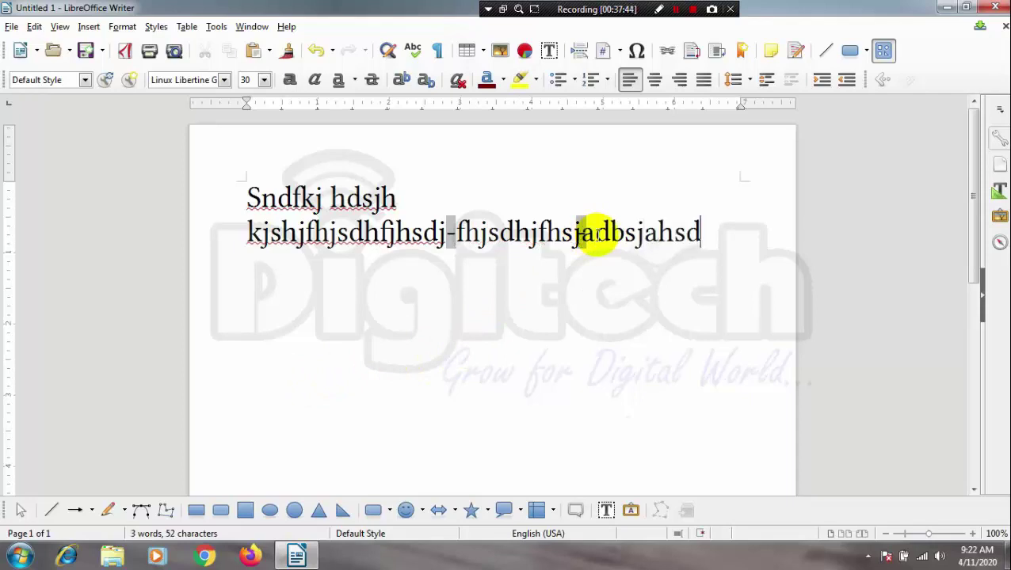
key("BackSpace")
key("BackSpace")
key("BackSpace")
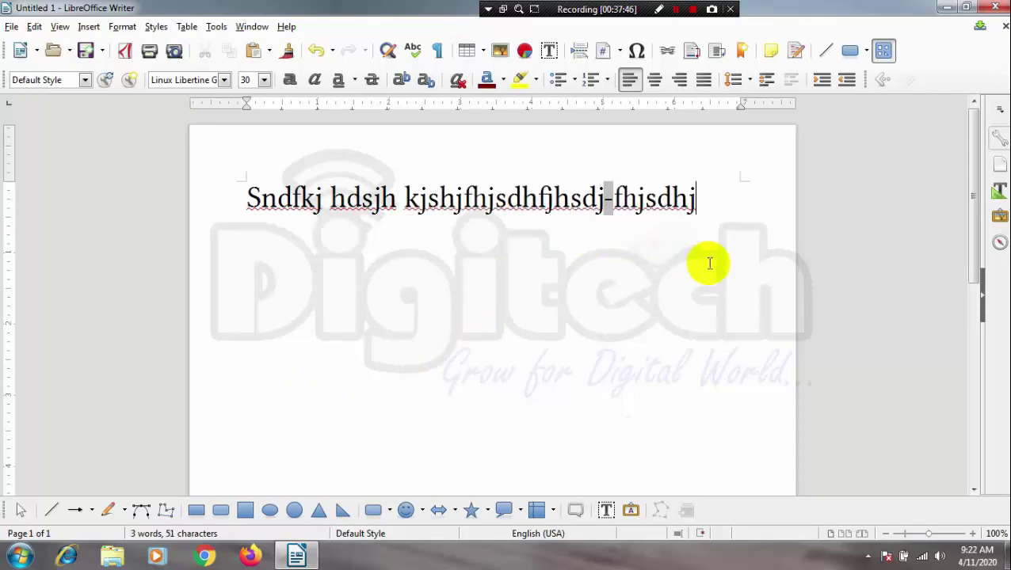
key("BackSpace")
key("BackSpace")
key("BackSpace")
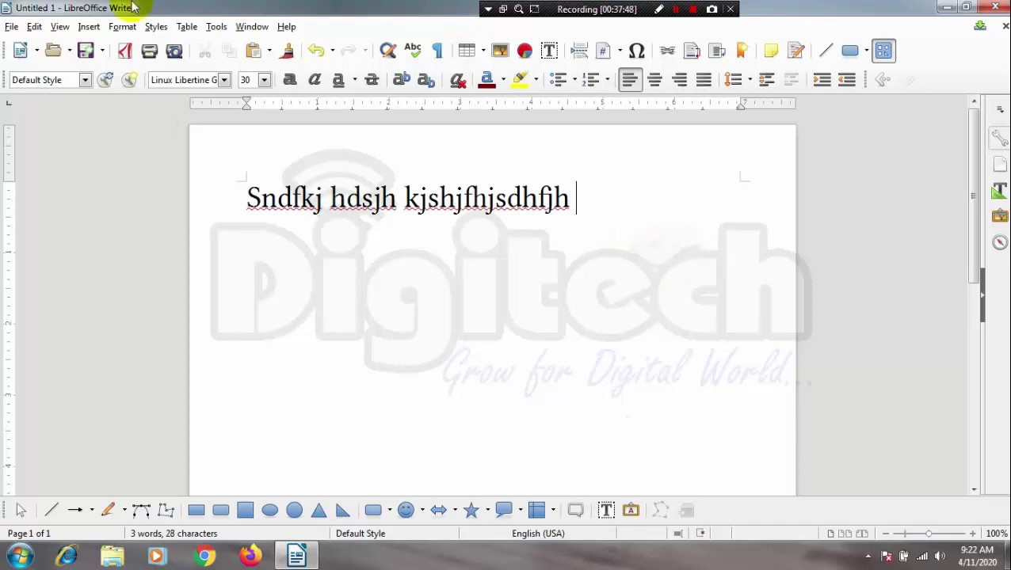
- Insert a horizontal line under the sample text and undo it, twice
left_click(89, 28)
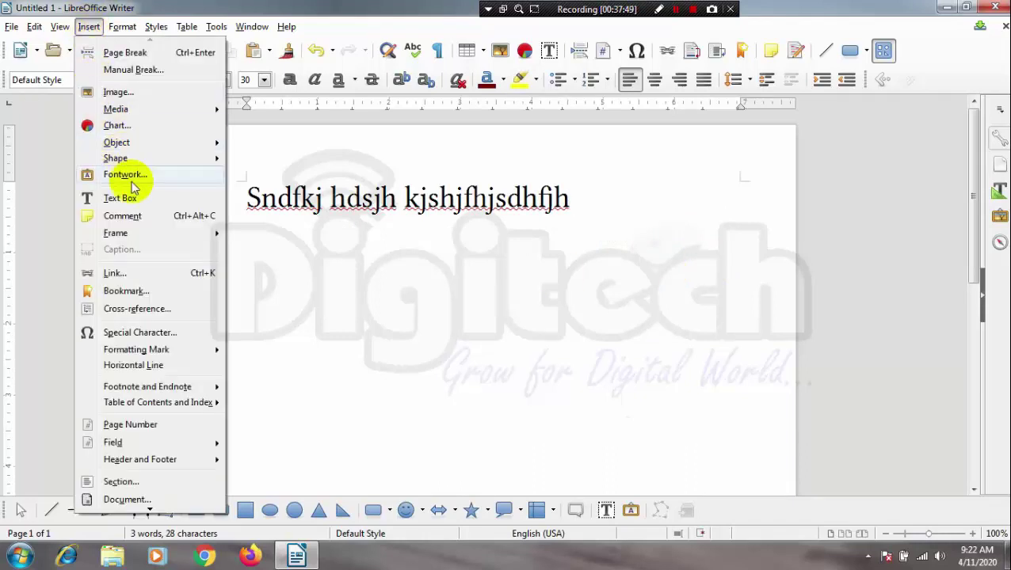
mouse_move(175, 353)
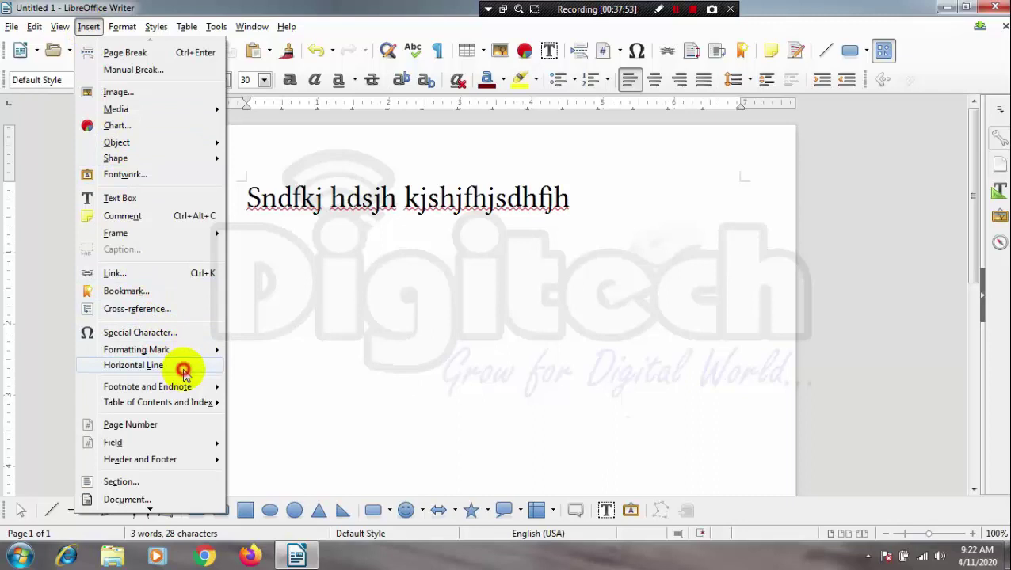
left_click(182, 368)
key("ctrl+z")
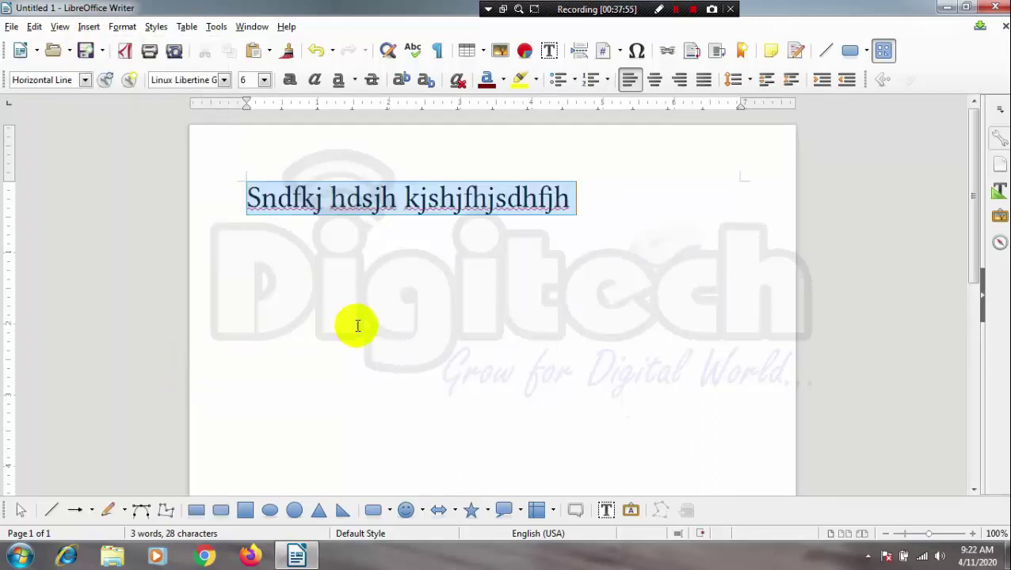
left_click(610, 199)
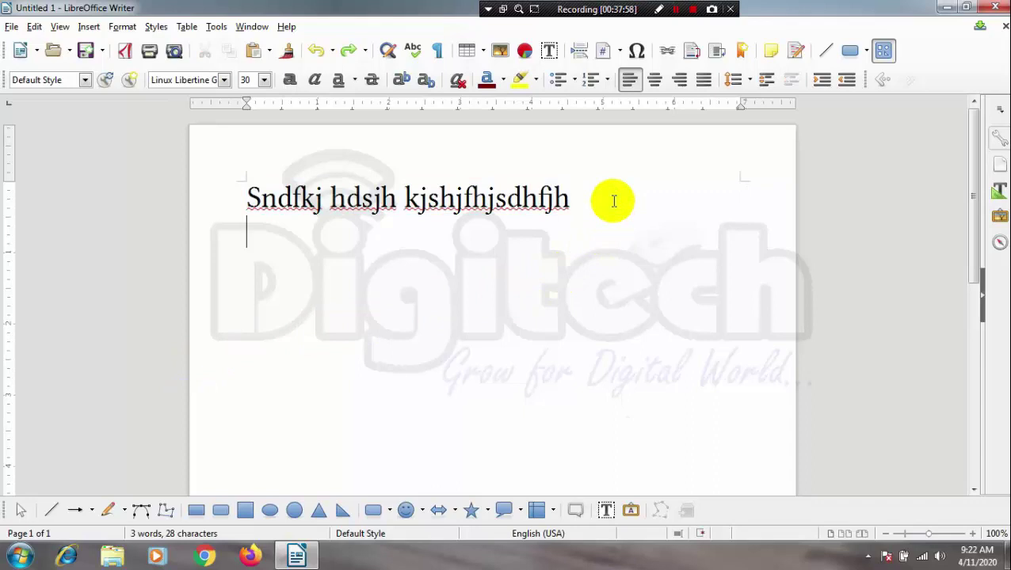
left_click(89, 26)
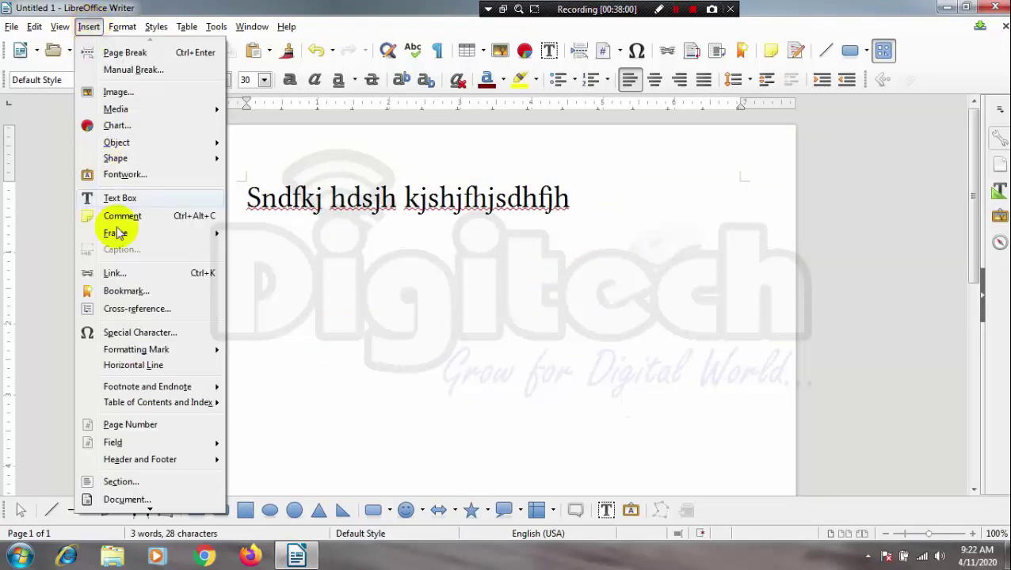
left_click(181, 367)
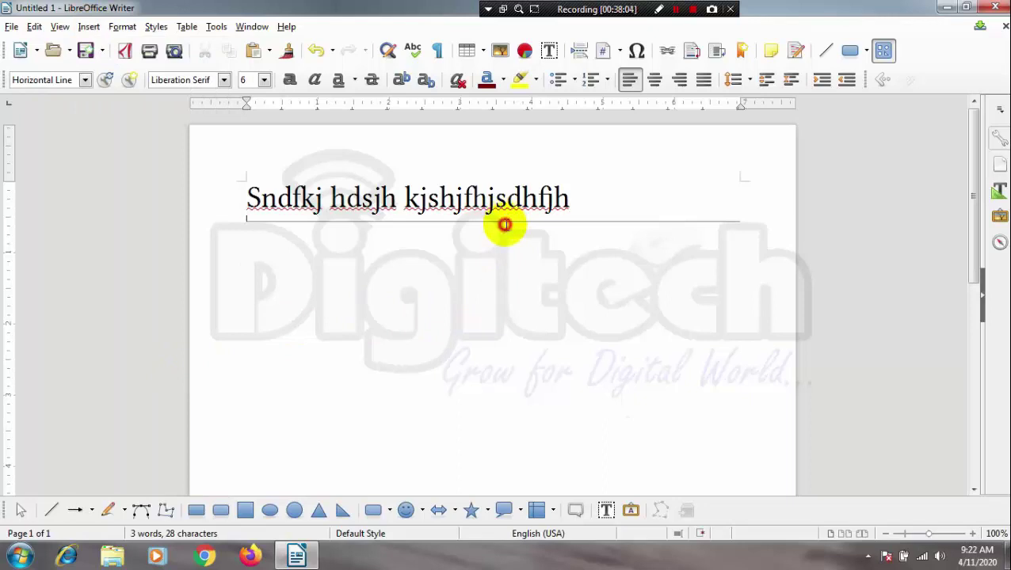
key("ctrl+z")
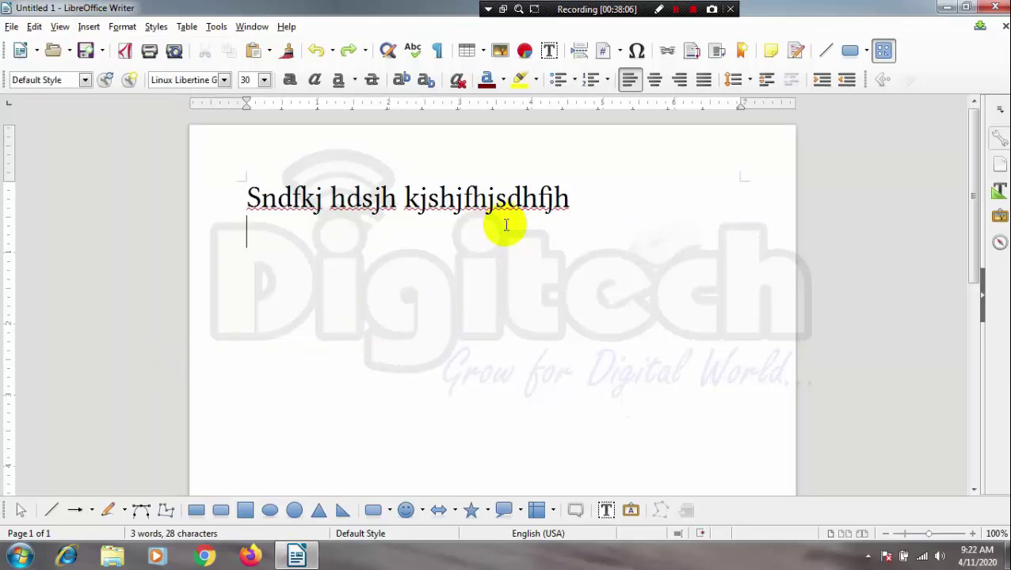
- Bring up the Footnote and Endnote choices, then return to the text
left_click(87, 27)
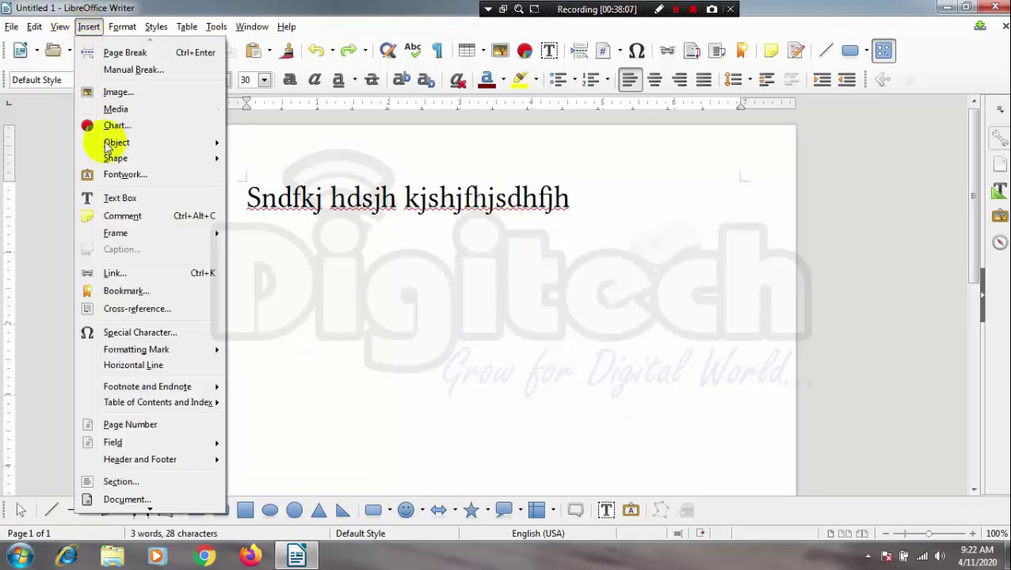
mouse_move(176, 405)
mouse_move(204, 388)
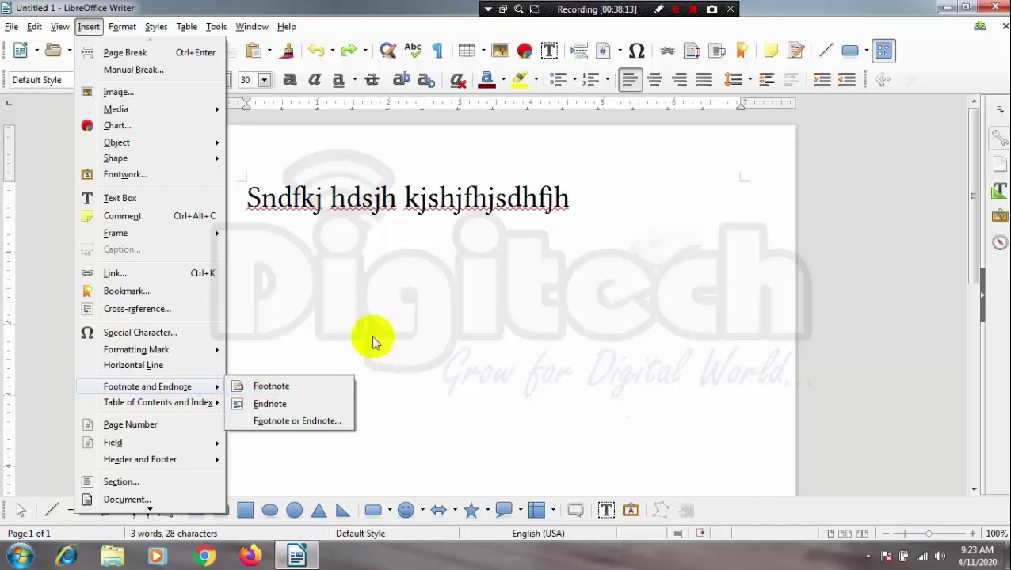
left_click(549, 293)
- Replace the nonsense line with 'Ram is a good boy' and place the cursor after 'good'
mouse_move(610, 186)
left_mouse_down()
mouse_move(256, 231)
mouse_move(185, 186)
left_mouse_up()
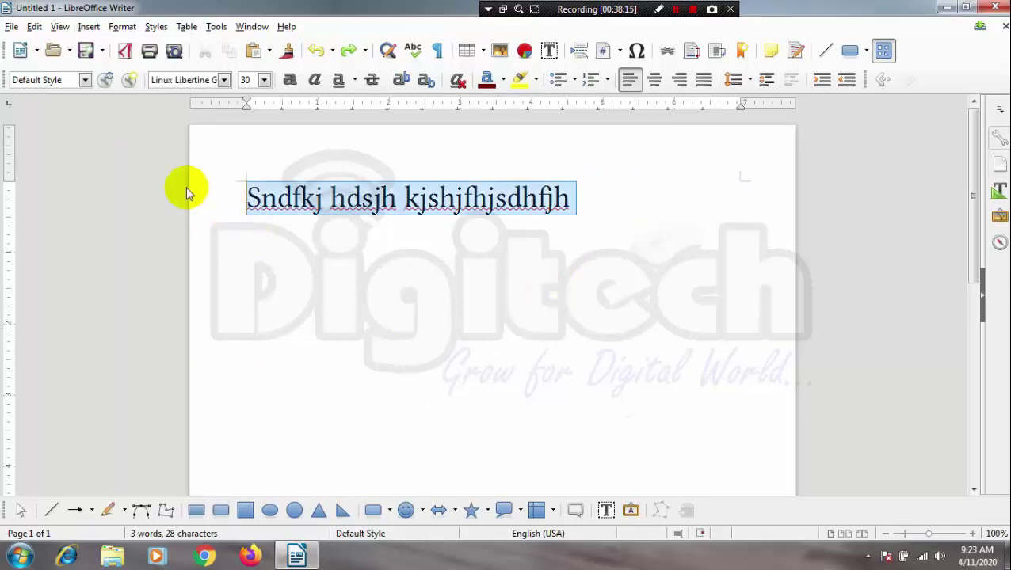
key("Delete")
type("R")
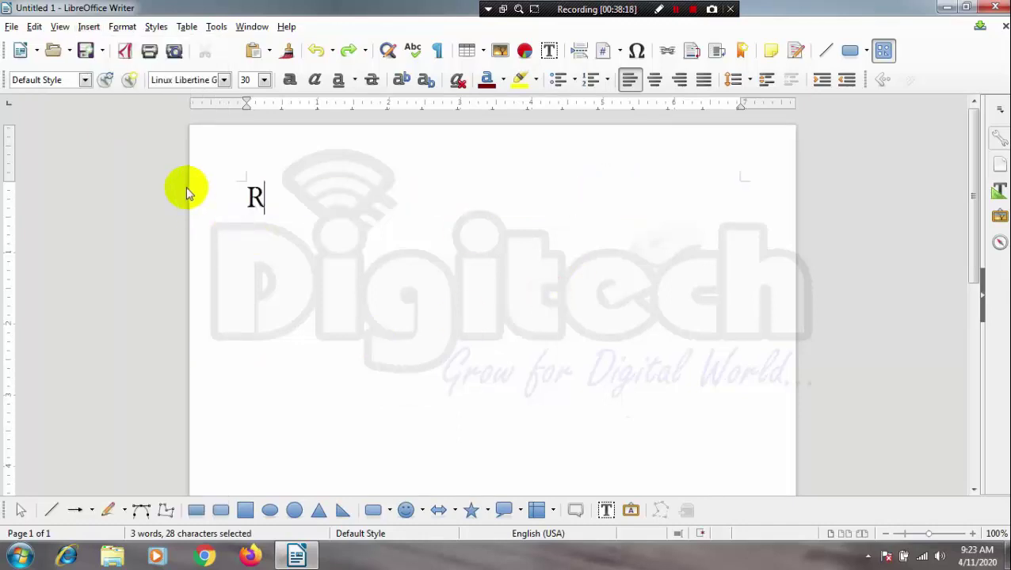
type("a")
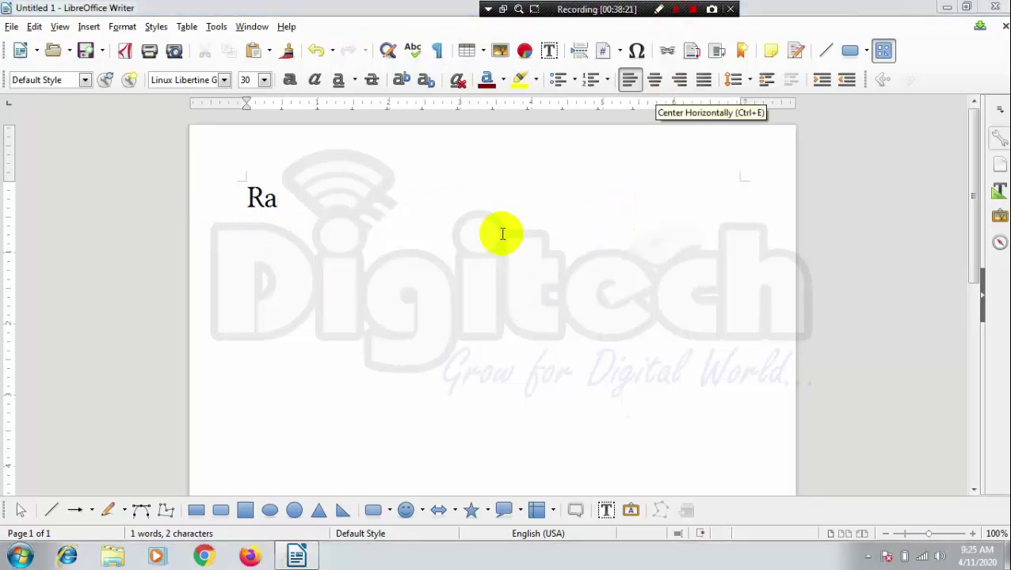
left_click(309, 207)
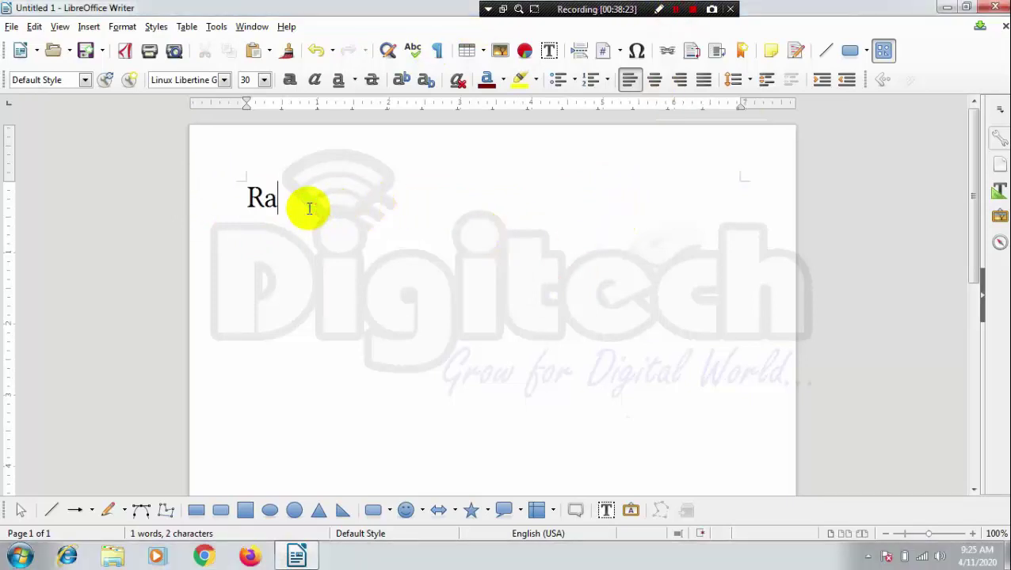
type("m is a ")
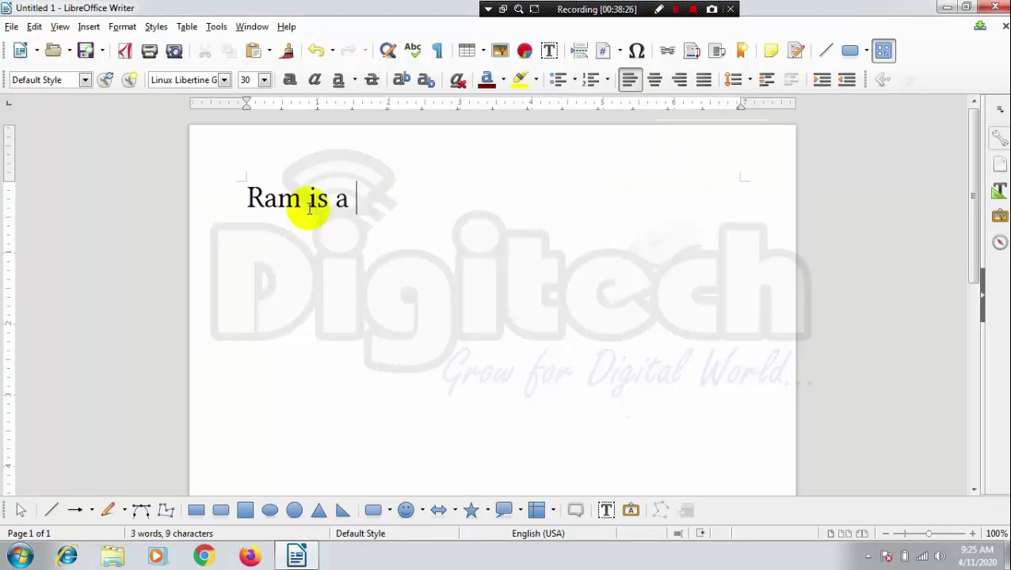
type("good bo")
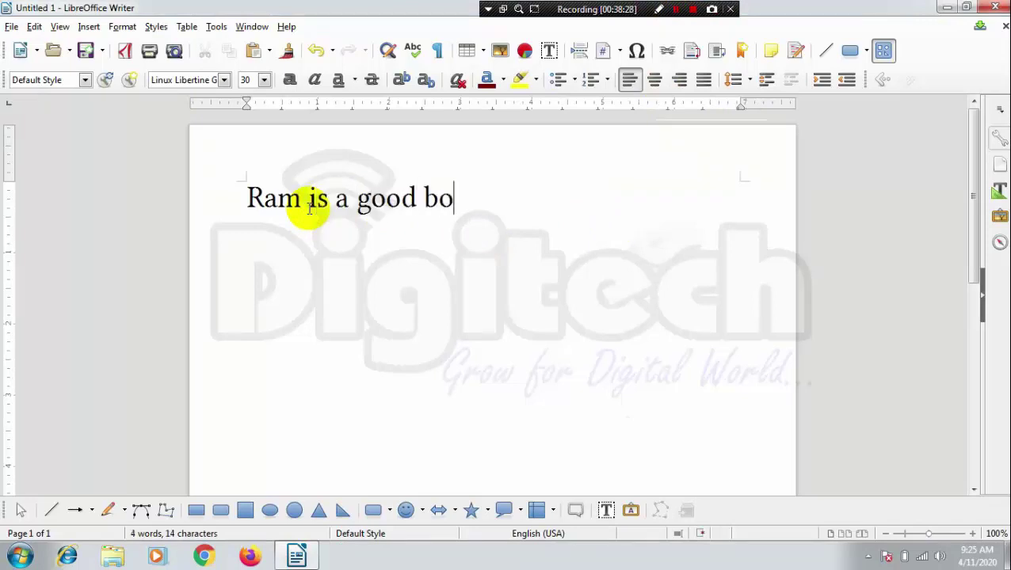
type("y")
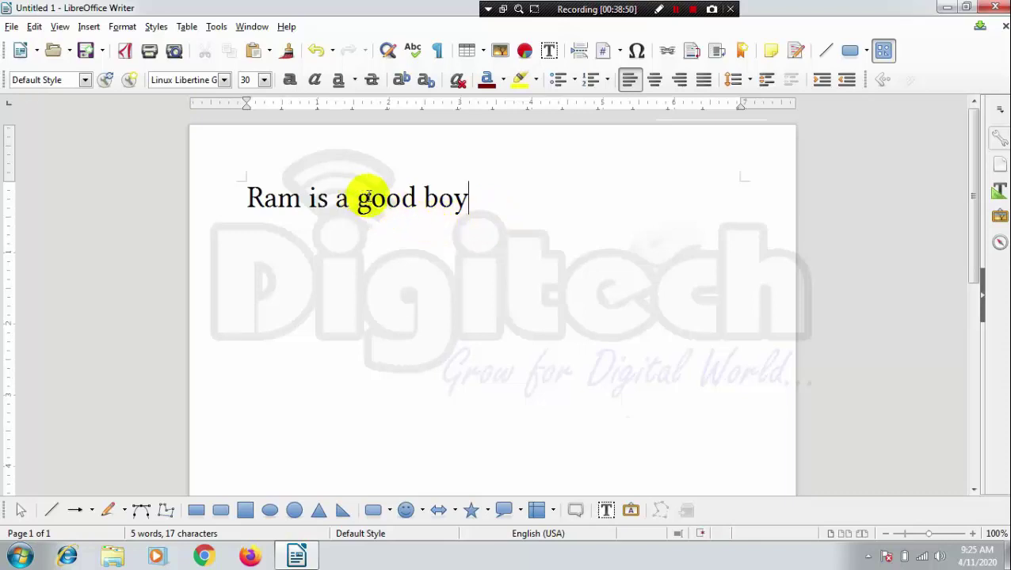
left_click(415, 197)
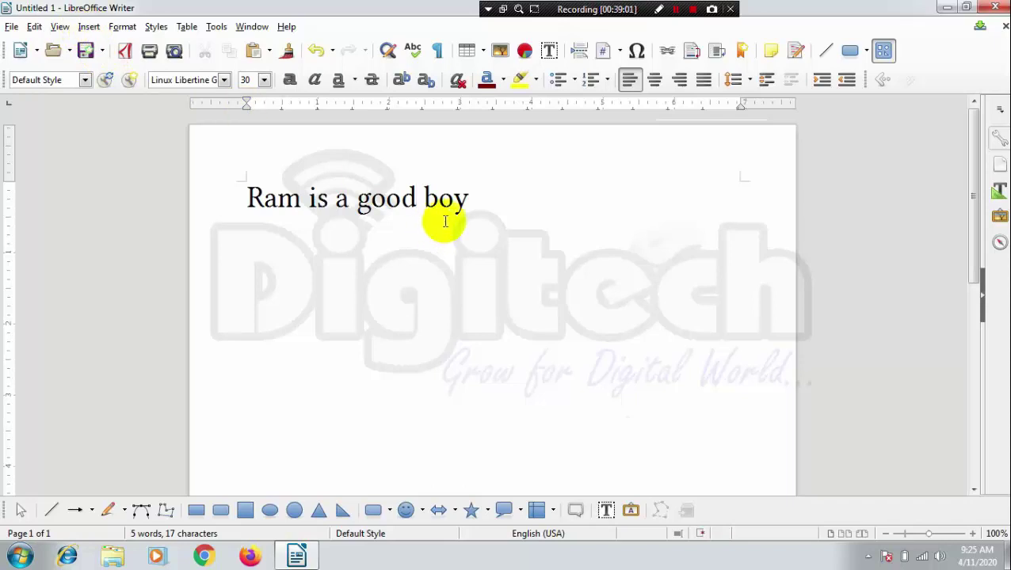
- Insert footnote 1 reading 'Accha' after 'good', then return to the sentence after 'boy'
left_click(87, 26)
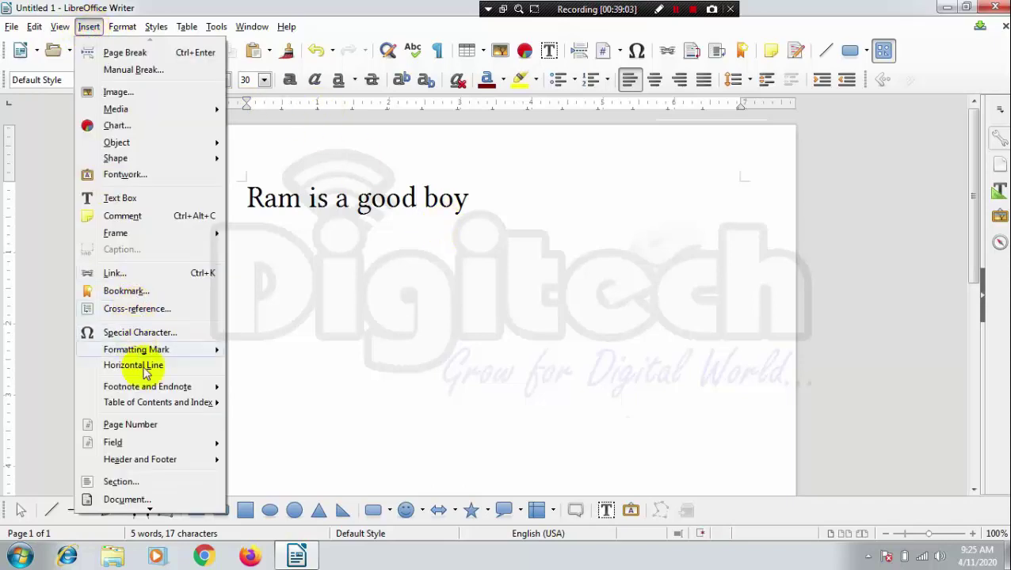
mouse_move(176, 392)
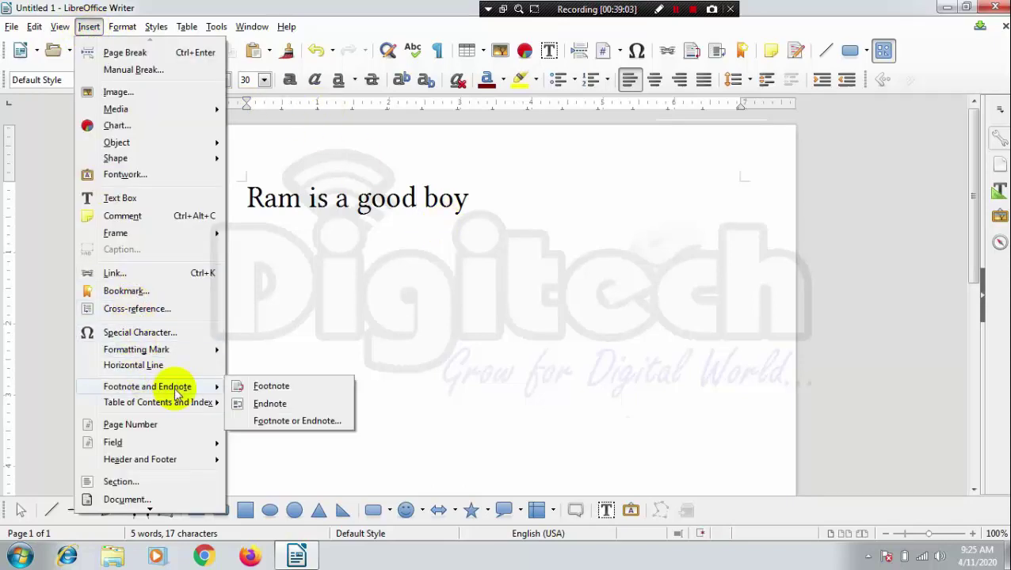
left_click(274, 386)
type("Accha")
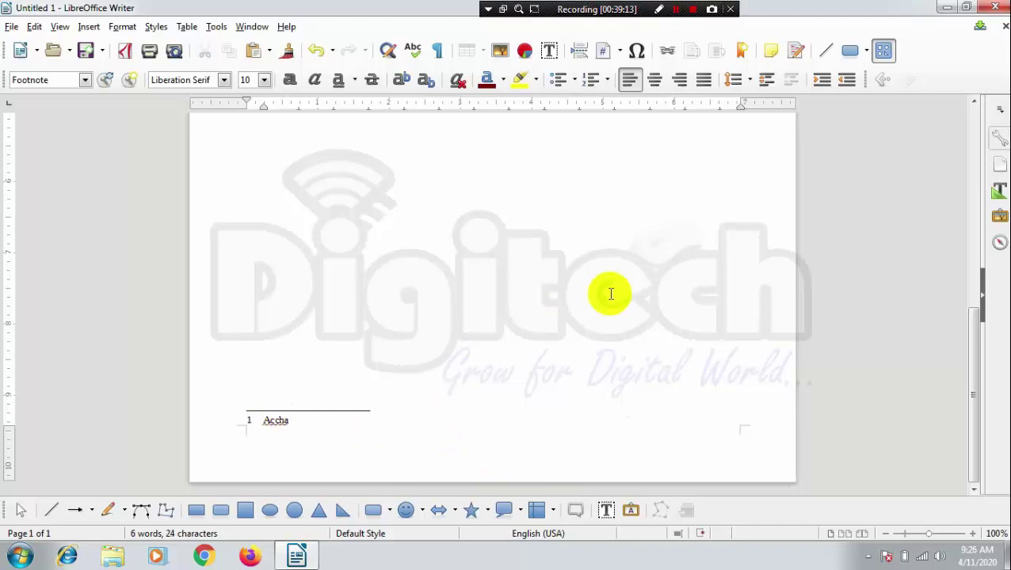
left_click_drag(973, 343, 926, 159)
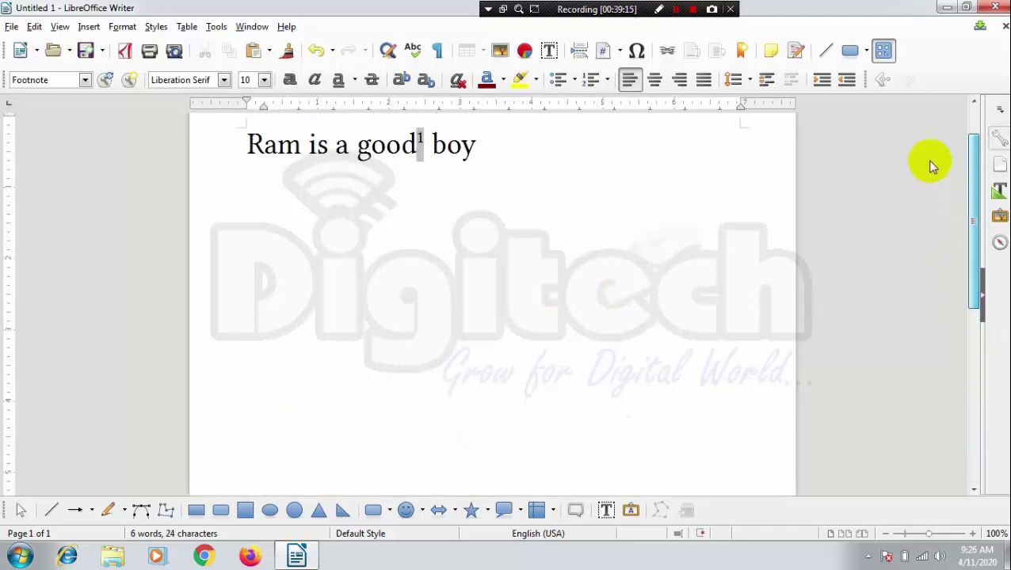
left_click(502, 233)
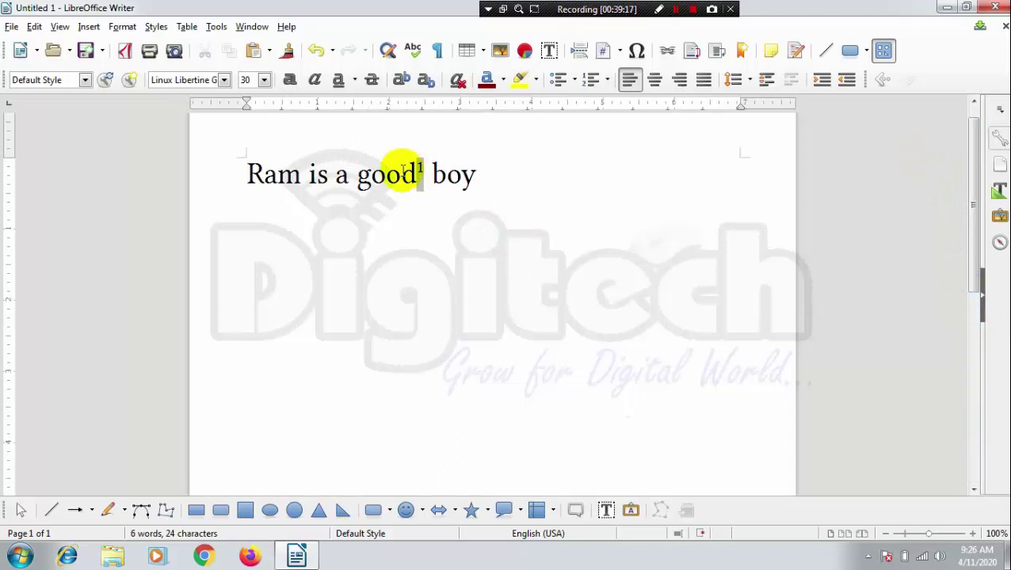
mouse_move(420, 175)
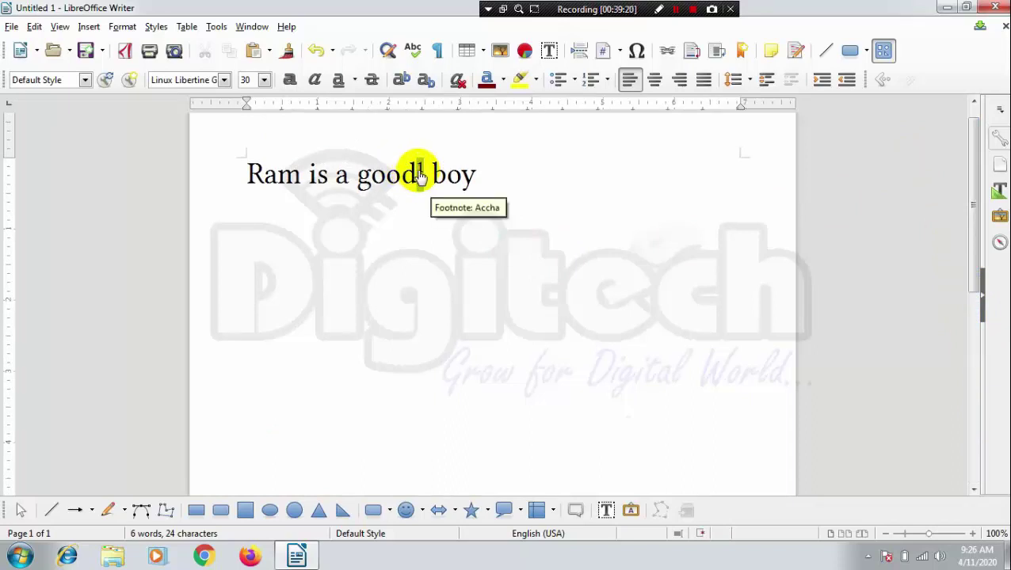
left_click(477, 179)
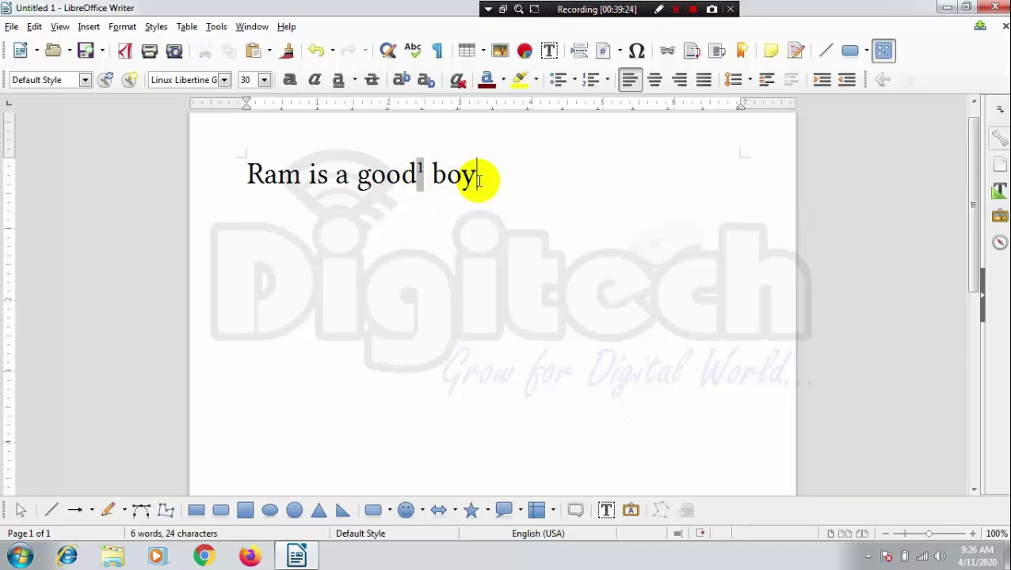
- Insert footnote 2 reading 'ladka' after 'boy' and return to the body text
left_click(89, 27)
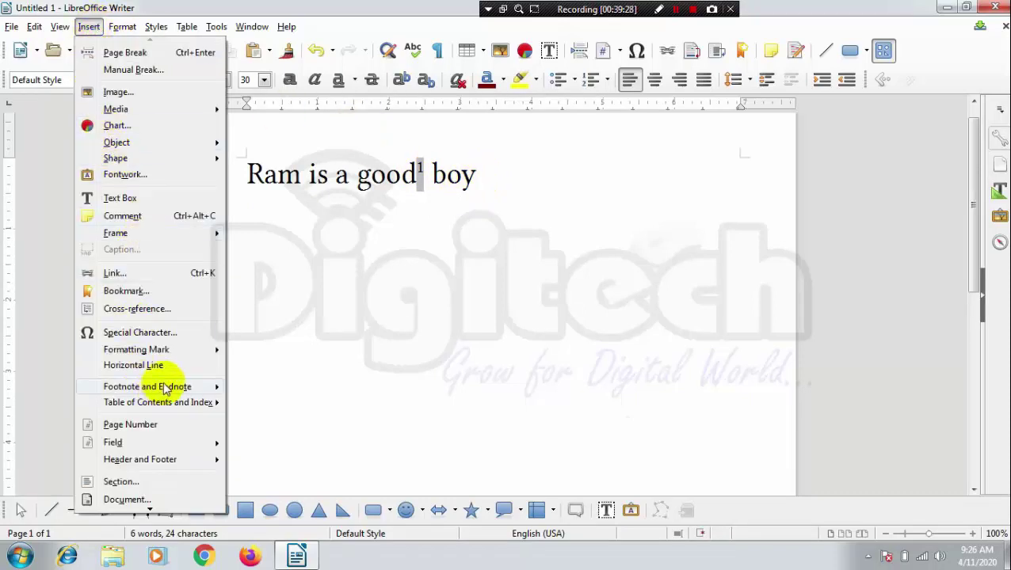
mouse_move(166, 389)
left_click(255, 386)
type("ladka")
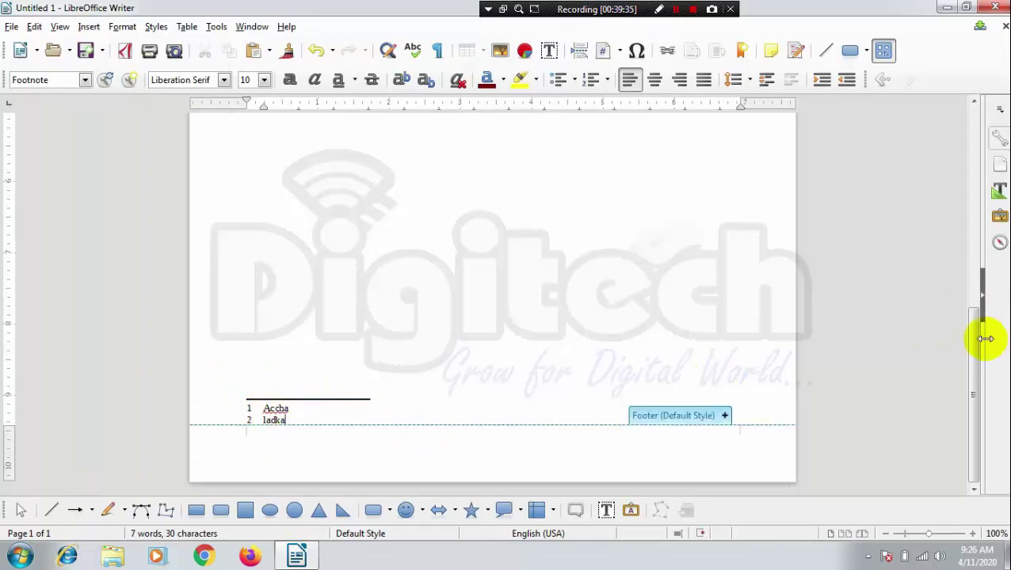
scroll(955, 253, "up", 10)
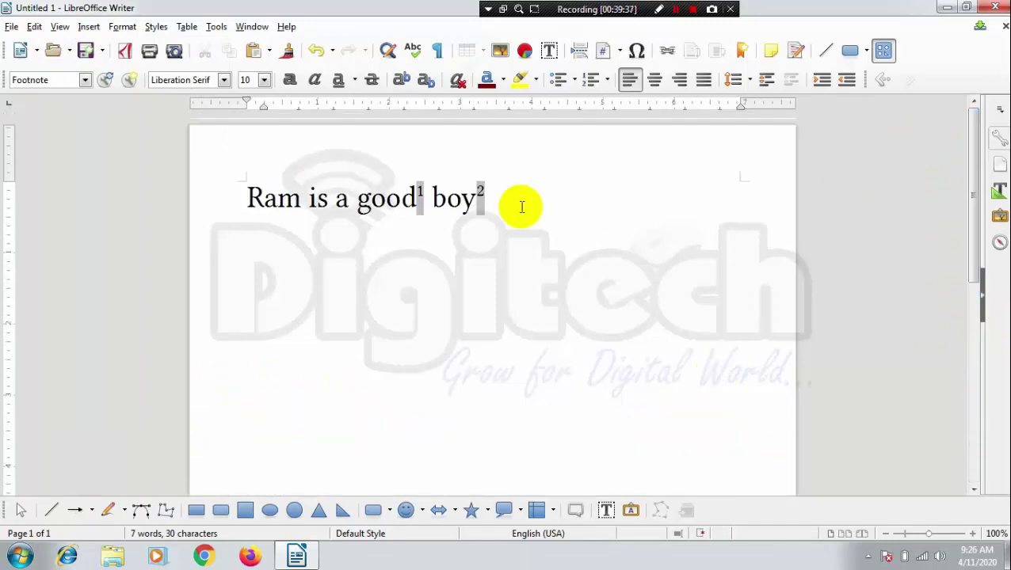
mouse_move(522, 213)
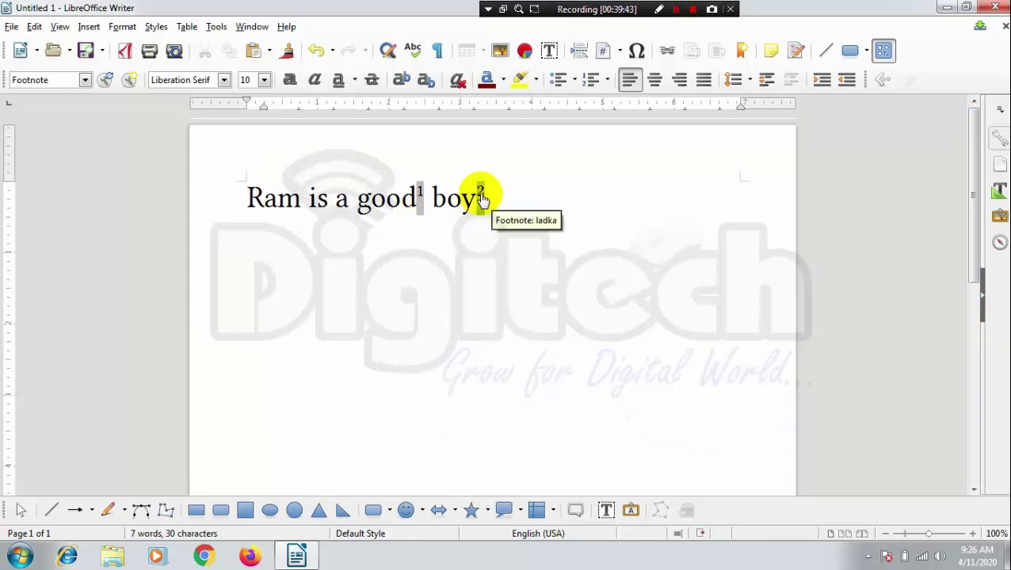
mouse_move(418, 200)
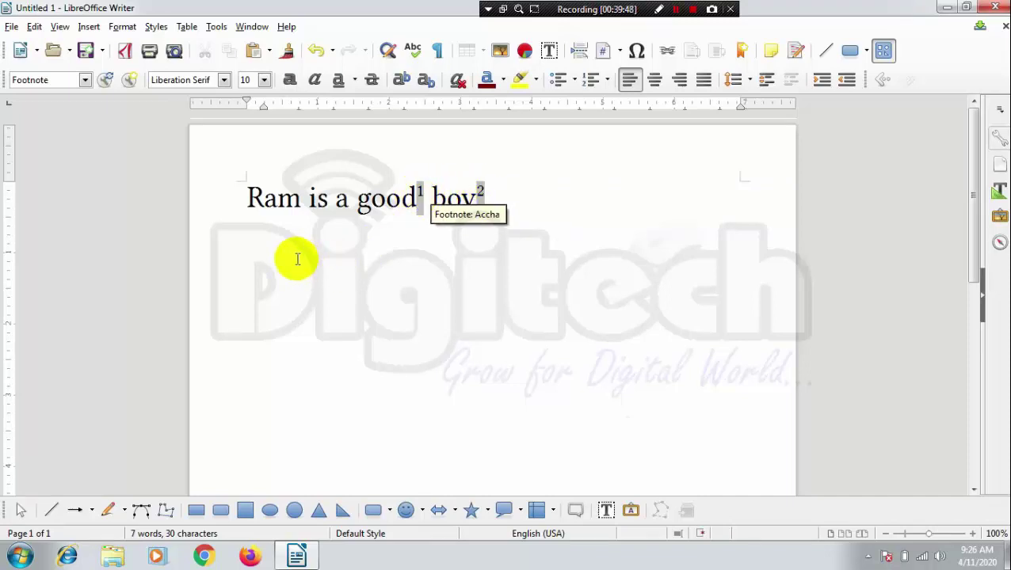
left_click(298, 199)
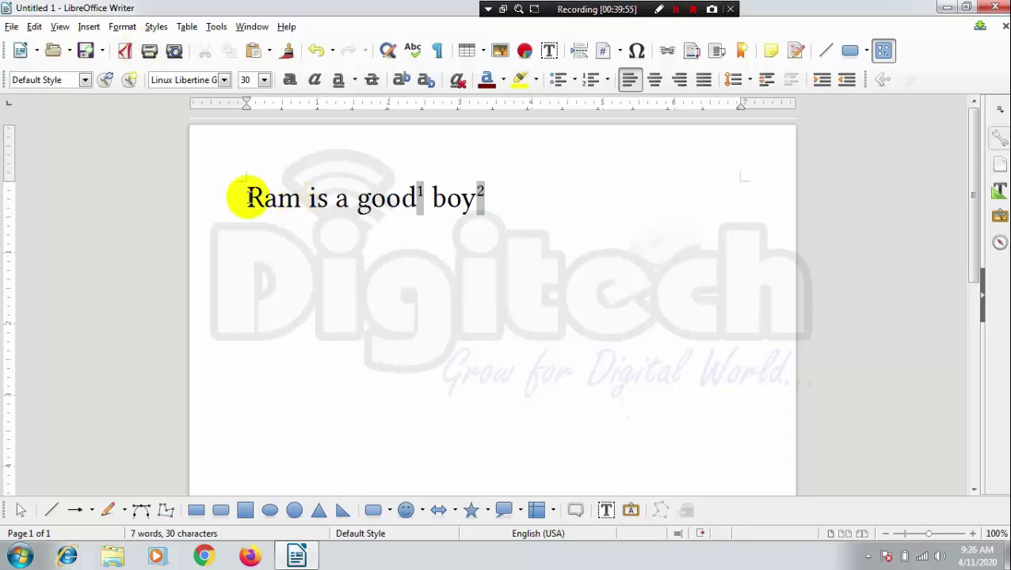
- Insert an endnote reading 'A person' for the sentence
left_click(89, 27)
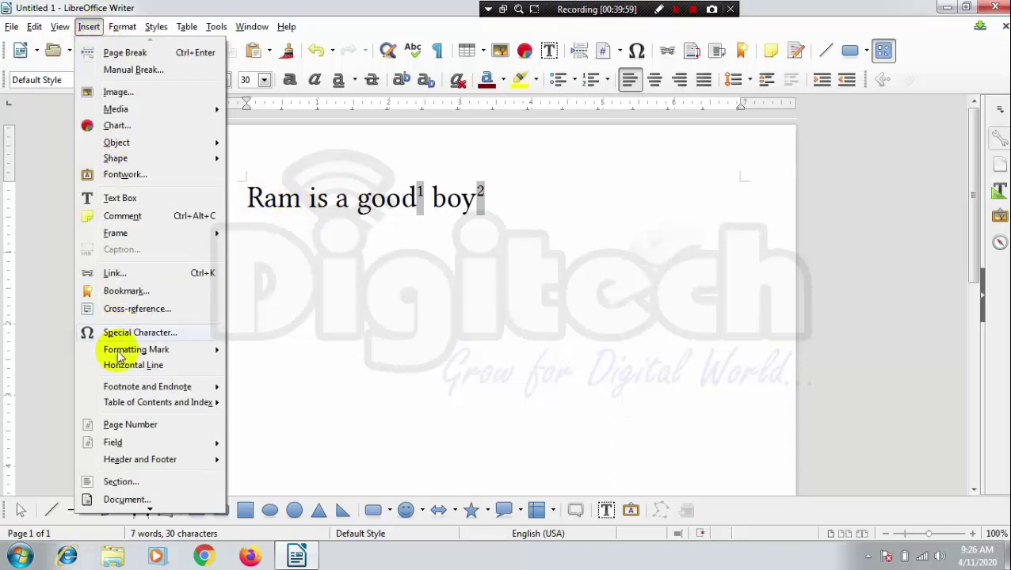
mouse_move(158, 403)
mouse_move(191, 390)
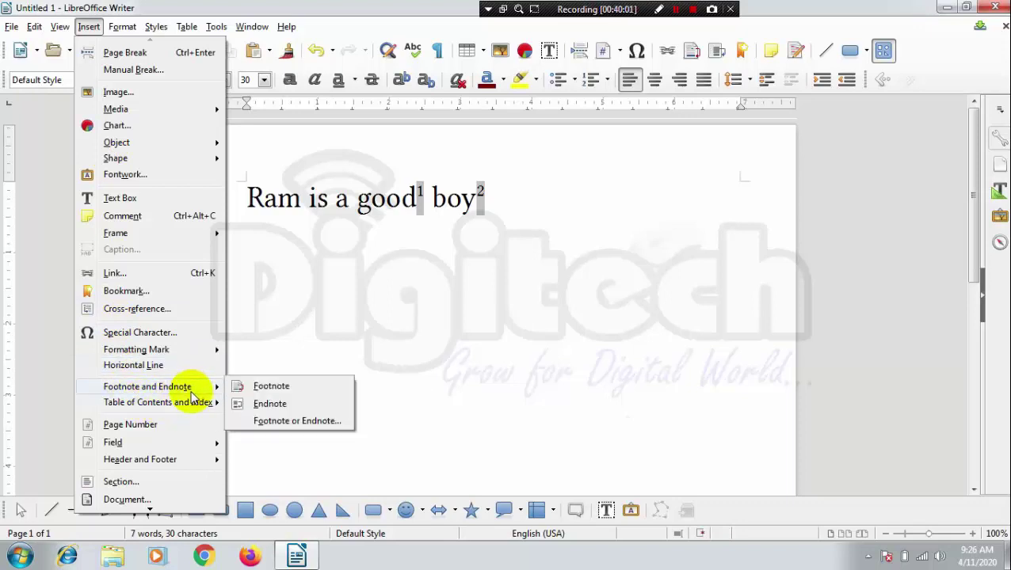
left_click(284, 405)
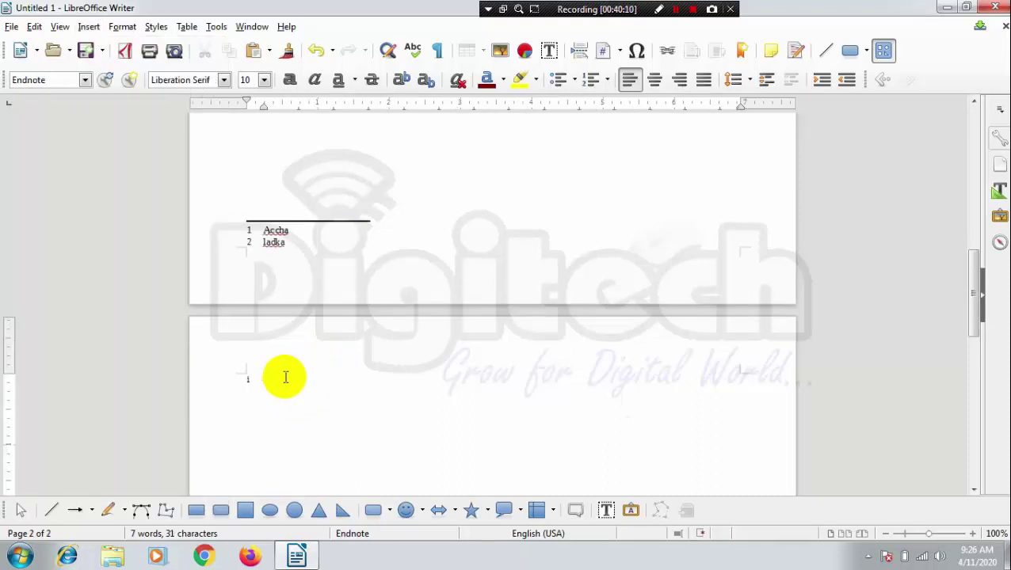
type("A person")
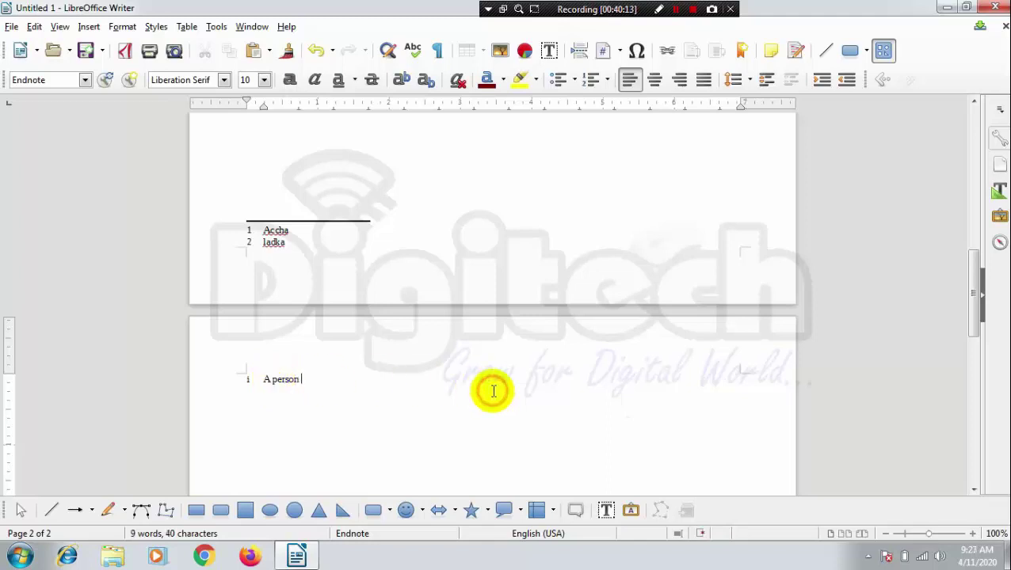
left_click_drag(974, 316, 937, 158)
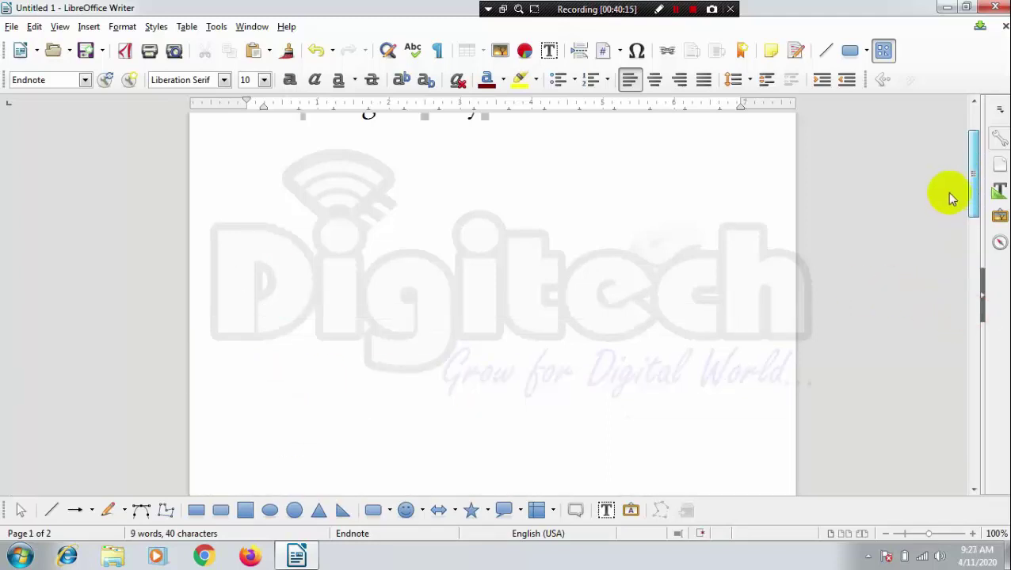
- Select everything and delete the sentence, both footnotes and the endnote
left_click(229, 239)
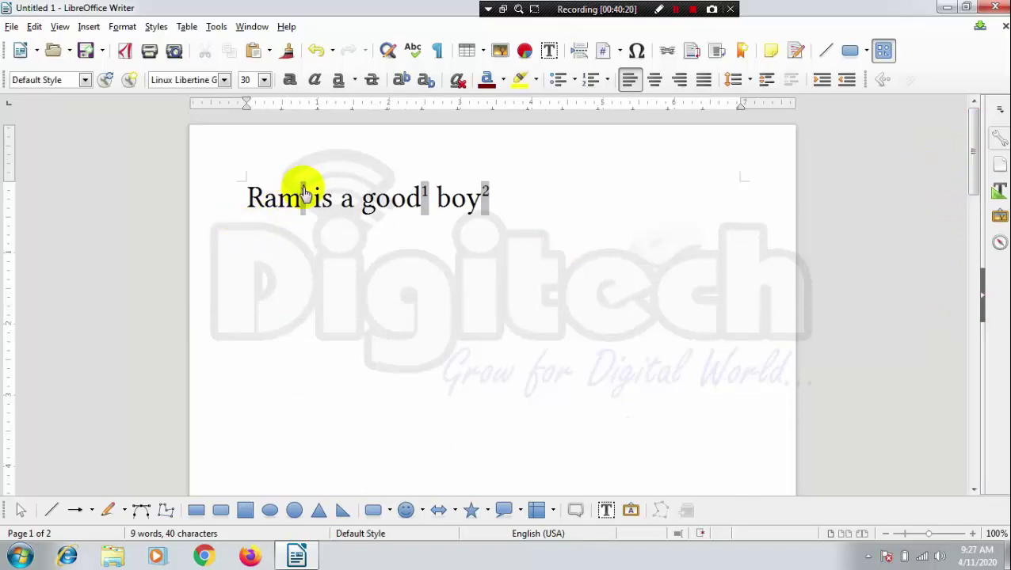
mouse_move(305, 193)
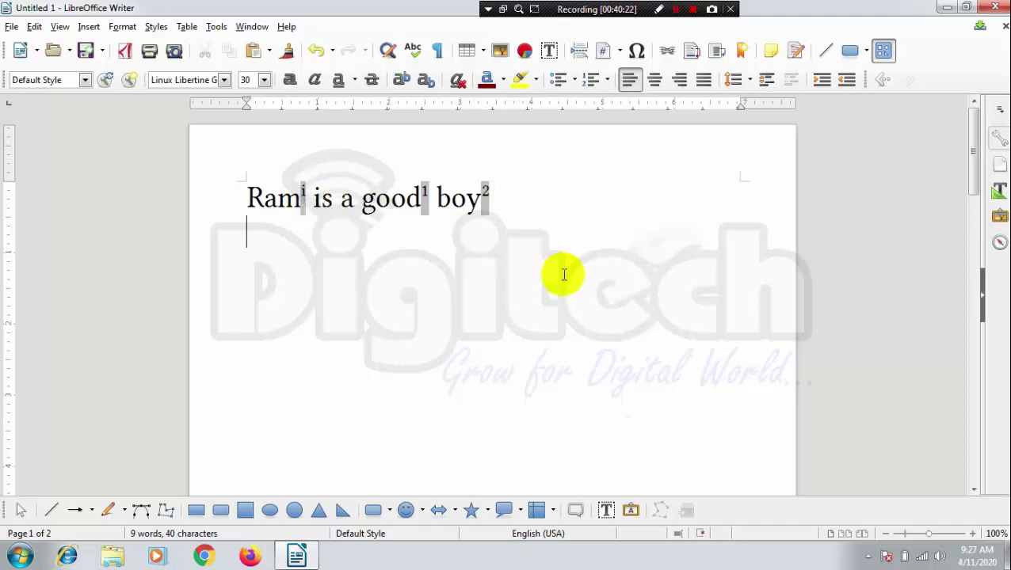
mouse_move(974, 173)
left_mouse_down()
mouse_move(979, 278)
mouse_move(976, 147)
left_mouse_up()
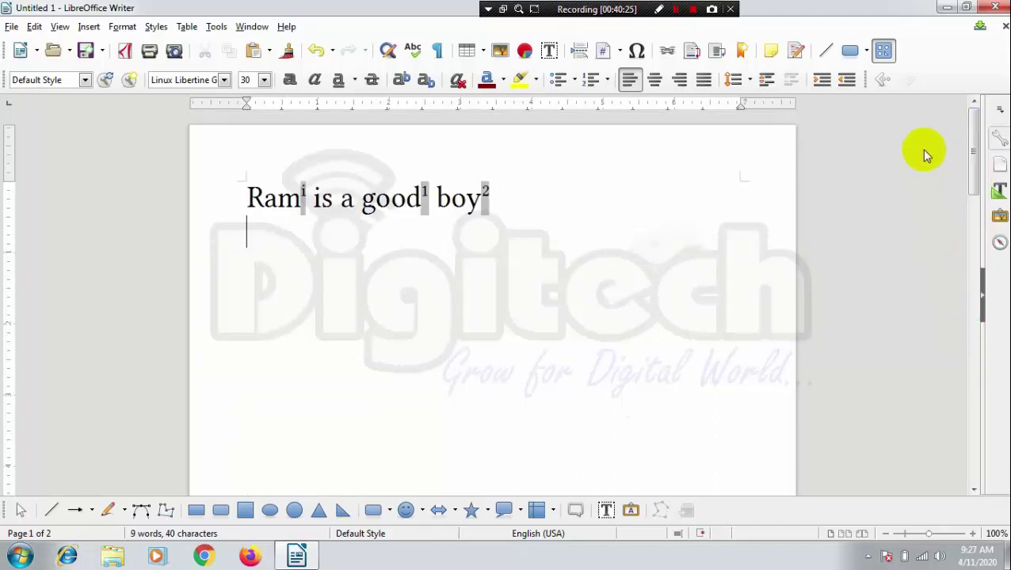
key("ctrl+a")
key("Delete")
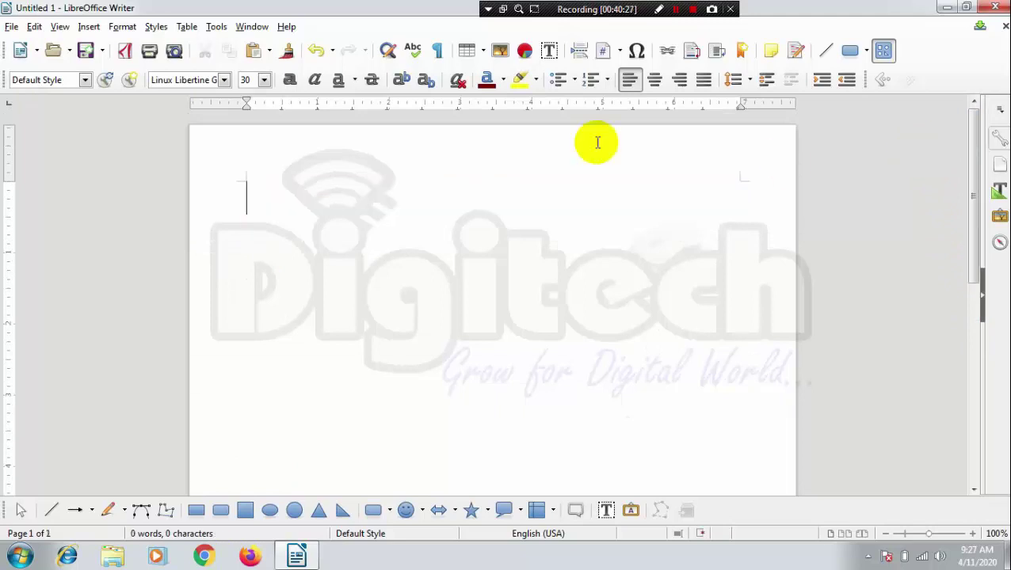
left_click(88, 26)
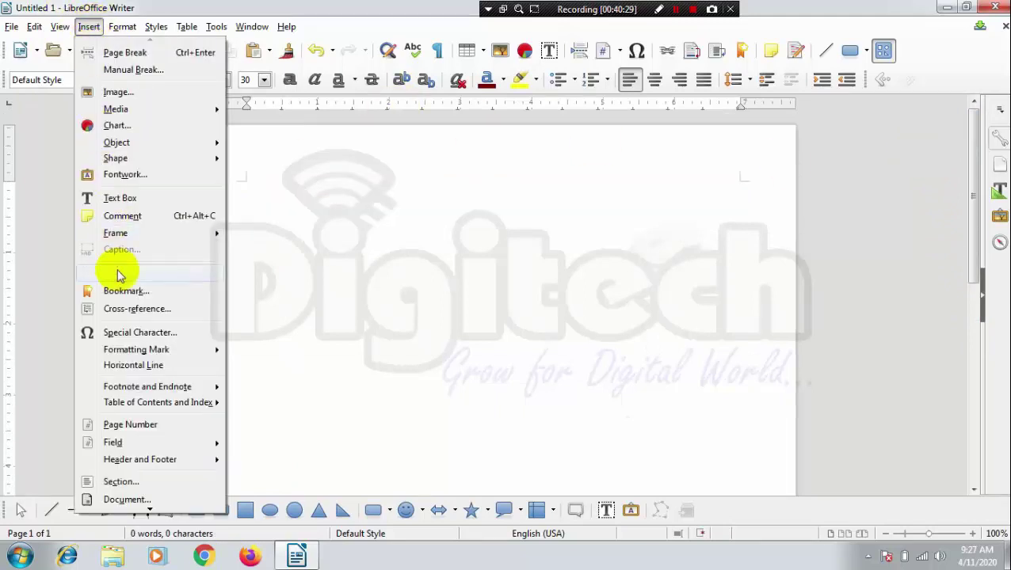
mouse_move(185, 406)
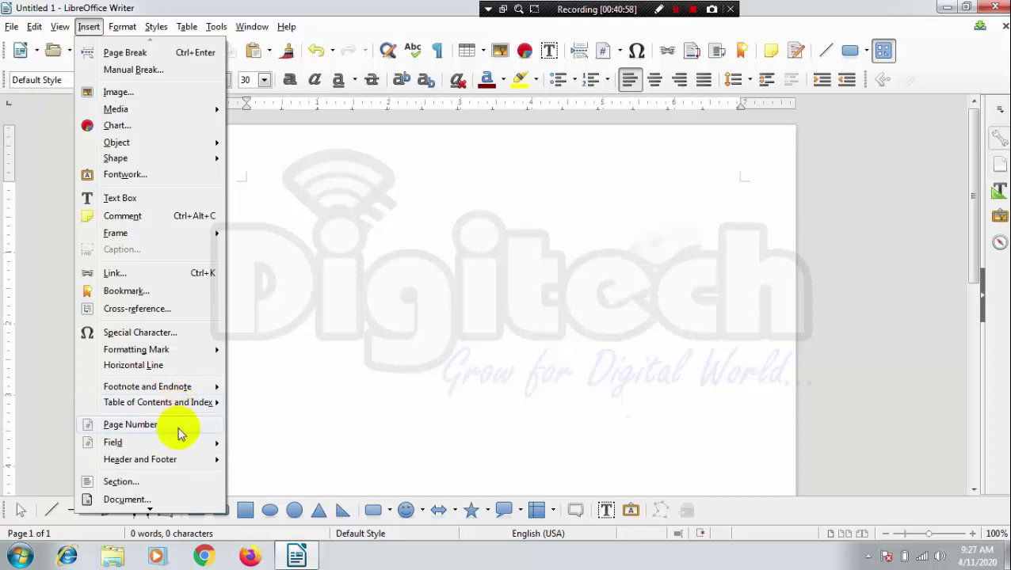
left_click(389, 299)
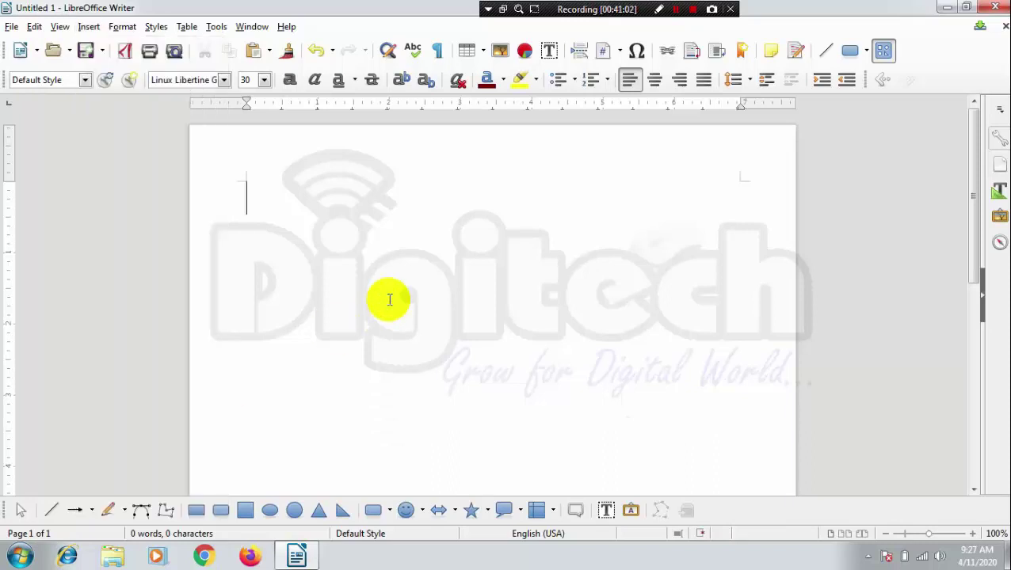
- Add page breaks to make five pages and put page-number fields on pages 5 and 4
key("ctrl+Return")
key("ctrl+Return")
key("ctrl+Return")
key("ctrl+Return")
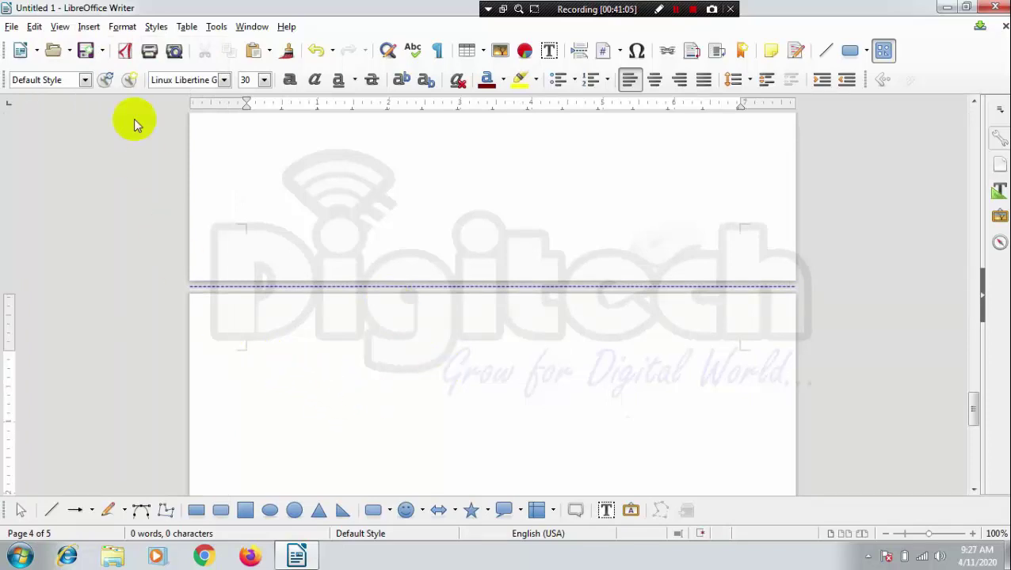
left_click(88, 26)
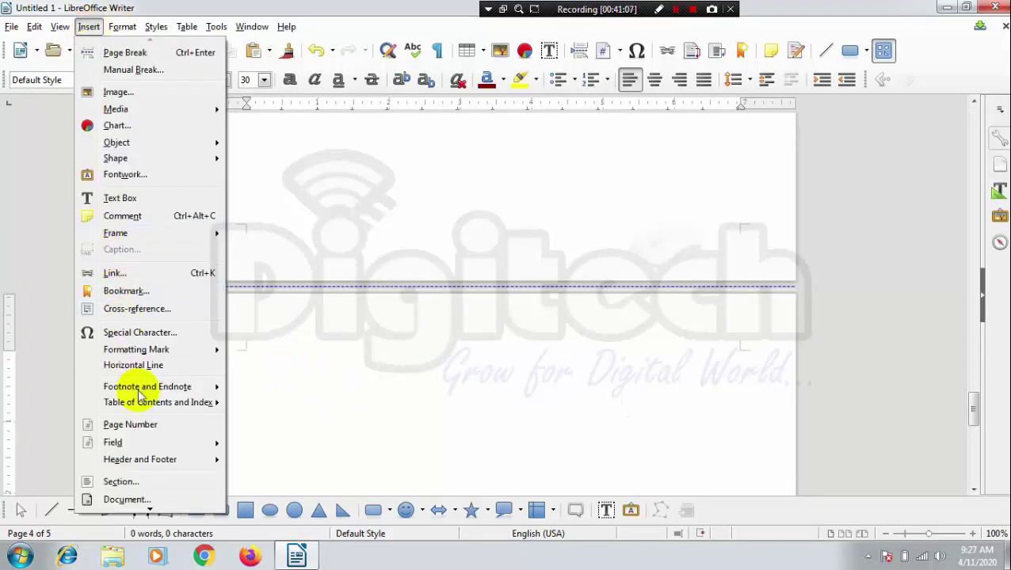
left_click(131, 424)
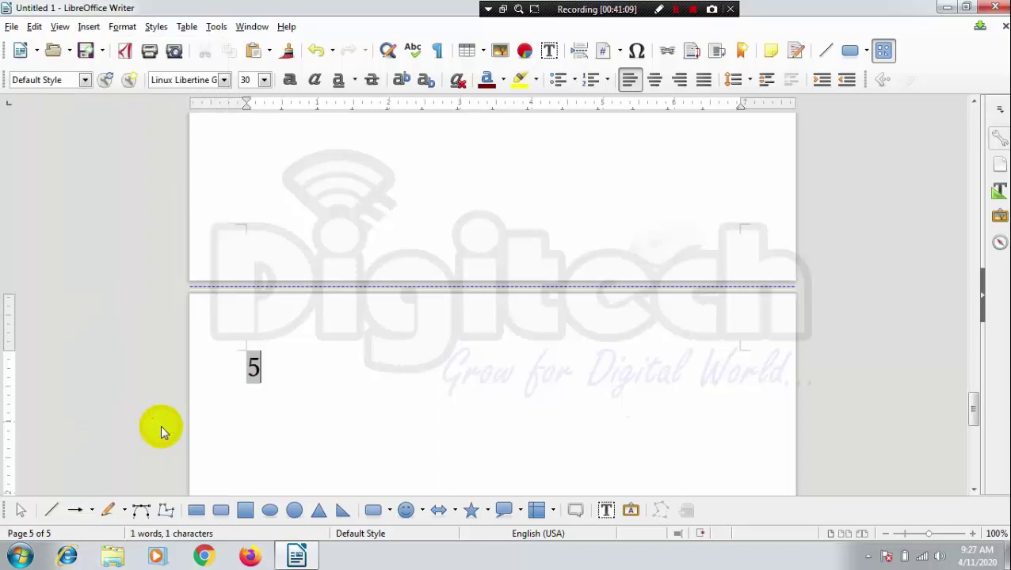
scroll(311, 163, "down", 3)
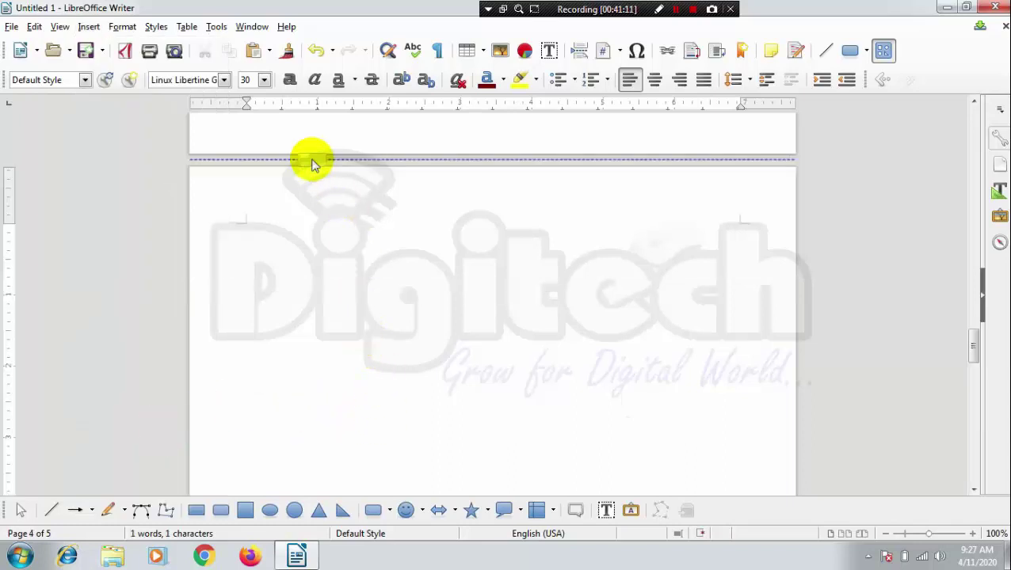
left_click(88, 27)
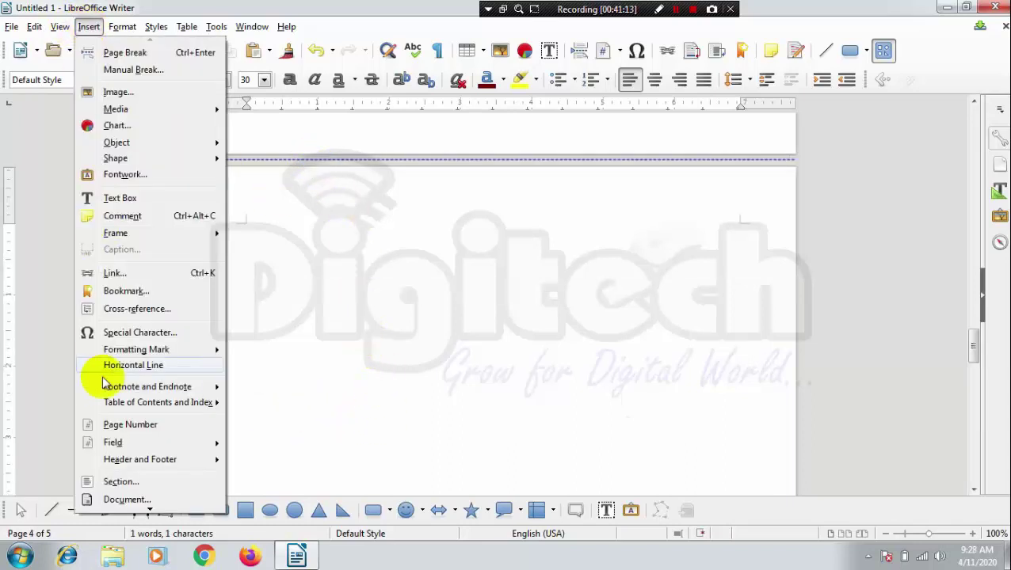
left_click(131, 424)
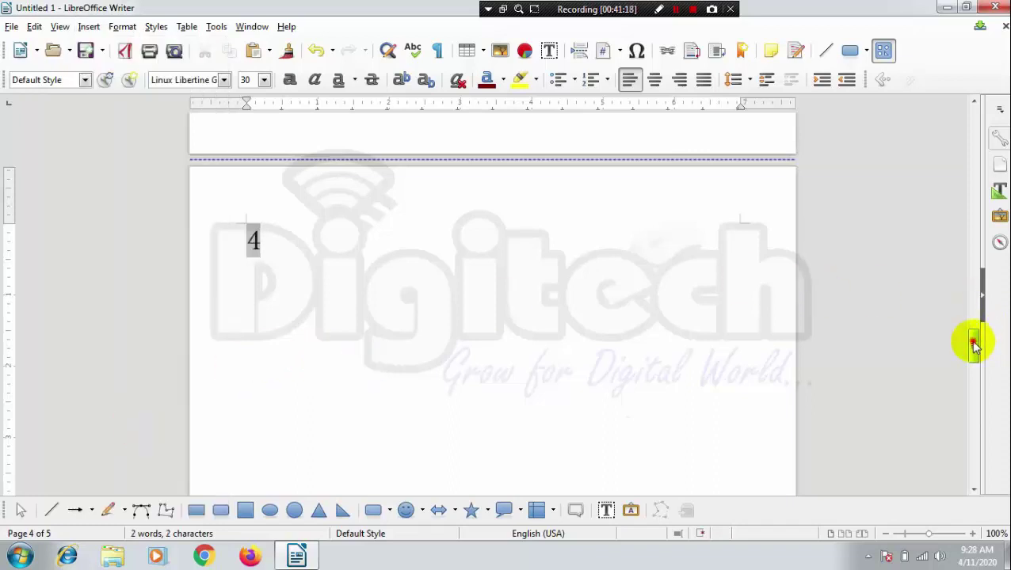
- Insert page number 1 at the top of page 1 and start a new line below it
left_click_drag(974, 342, 908, 91)
left_click(345, 201)
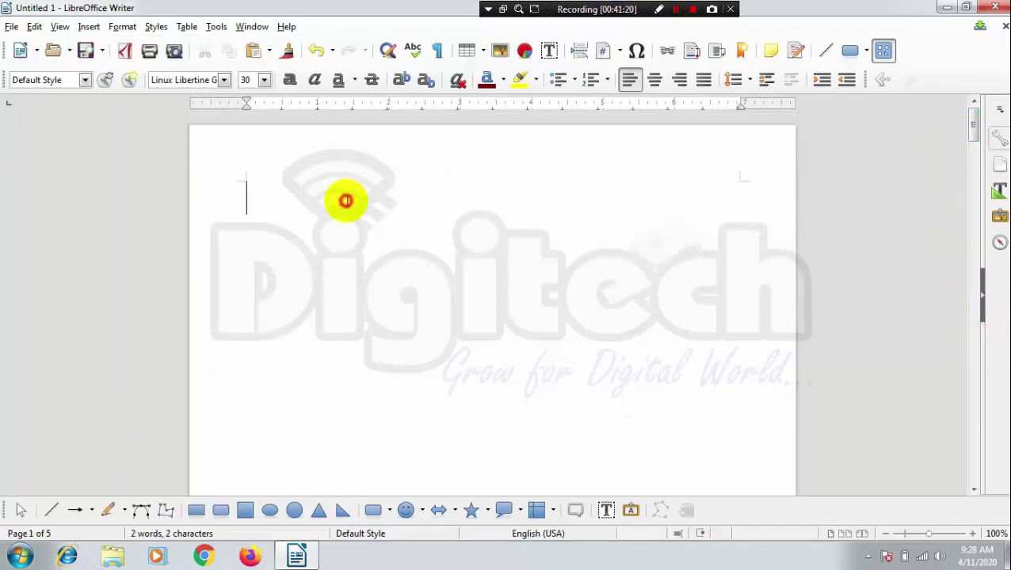
left_click(88, 26)
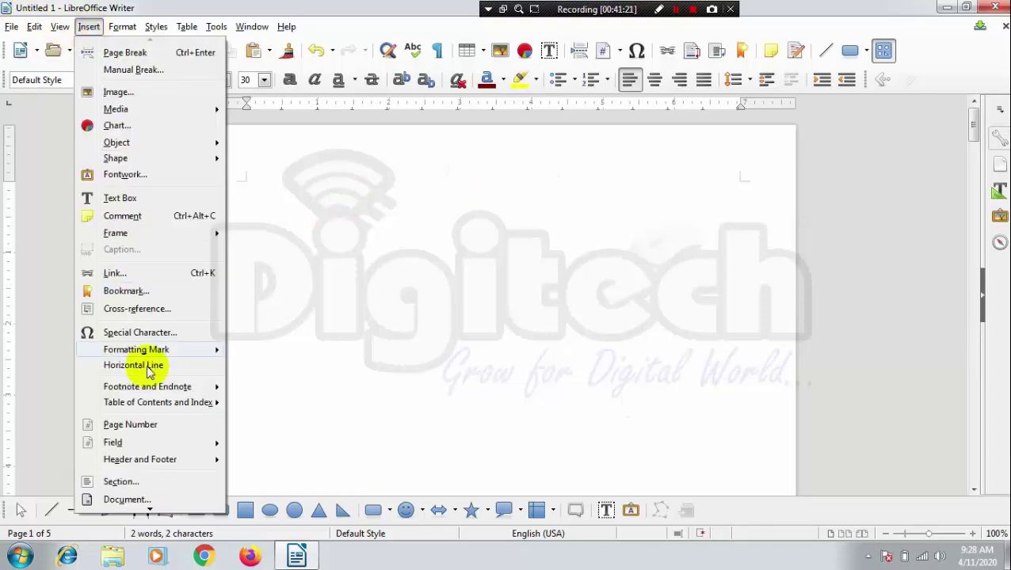
left_click(163, 426)
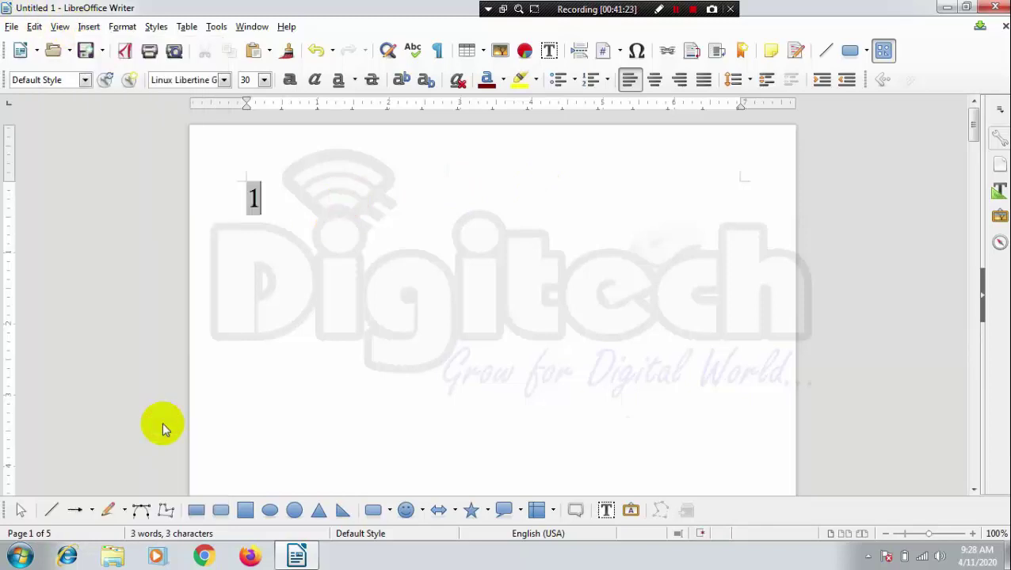
key("Return")
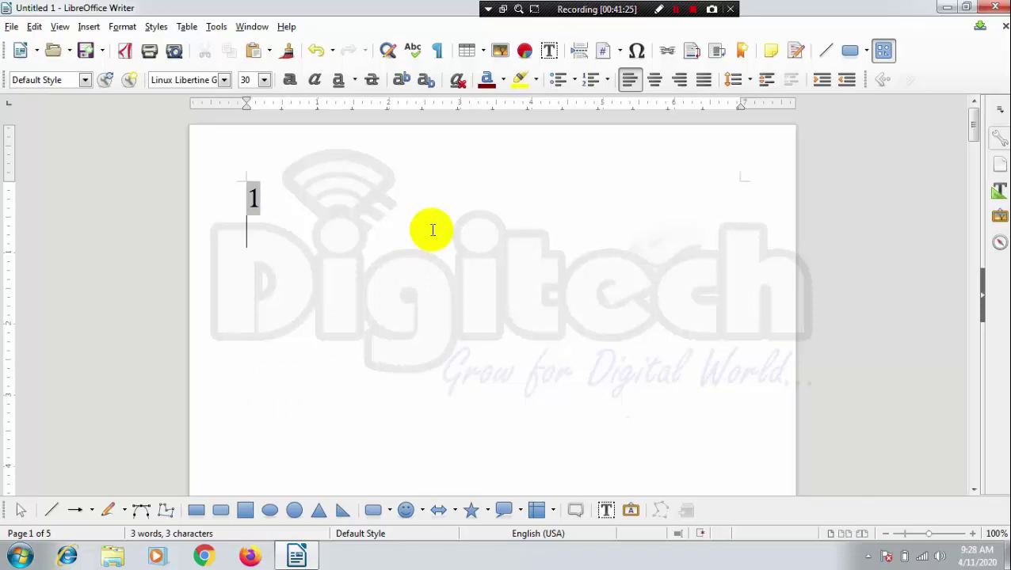
- Insert a Date field showing 04/11/20, then a Time field showing 09:28:42 AM
left_click(89, 26)
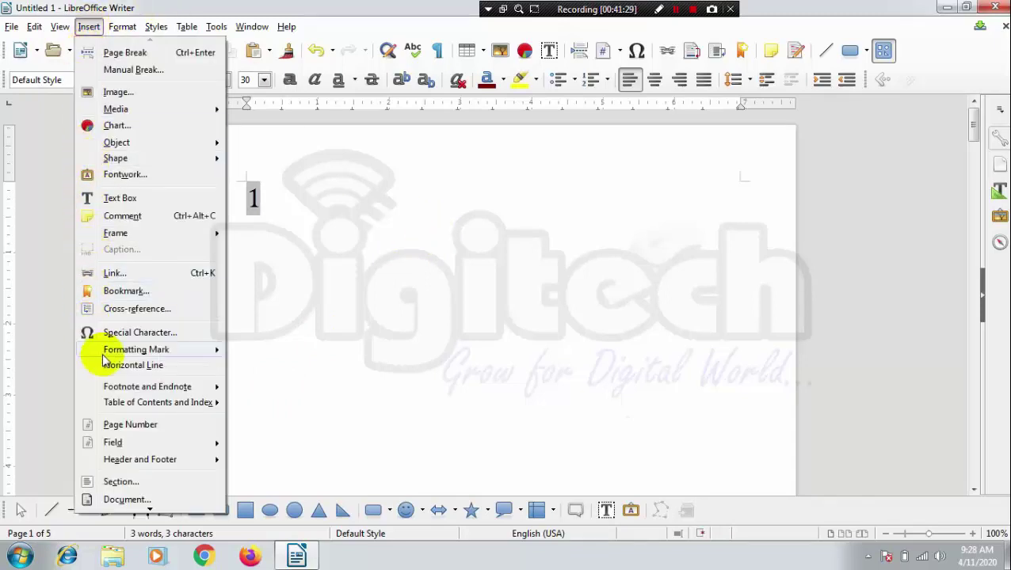
mouse_move(163, 442)
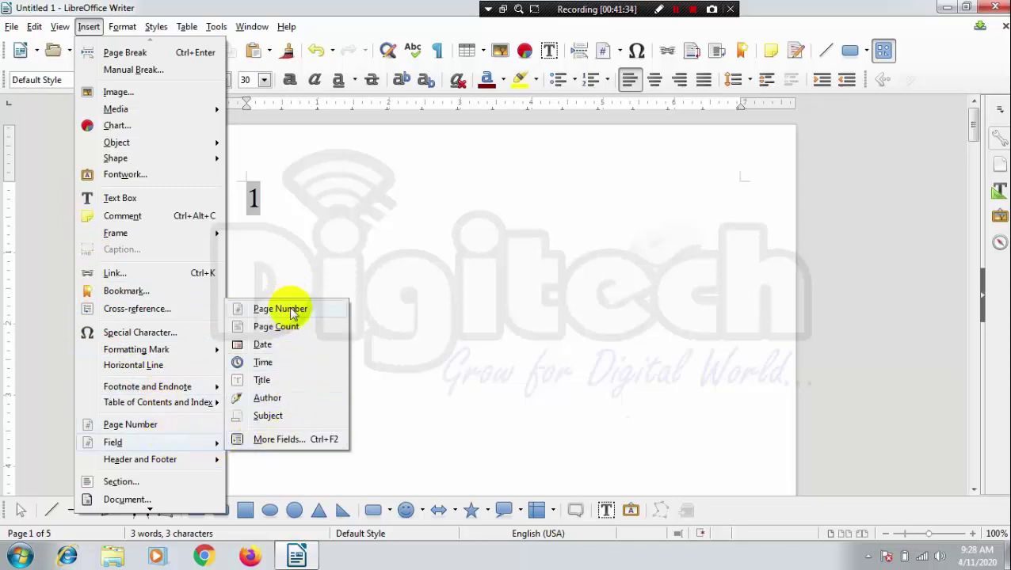
left_click(289, 345)
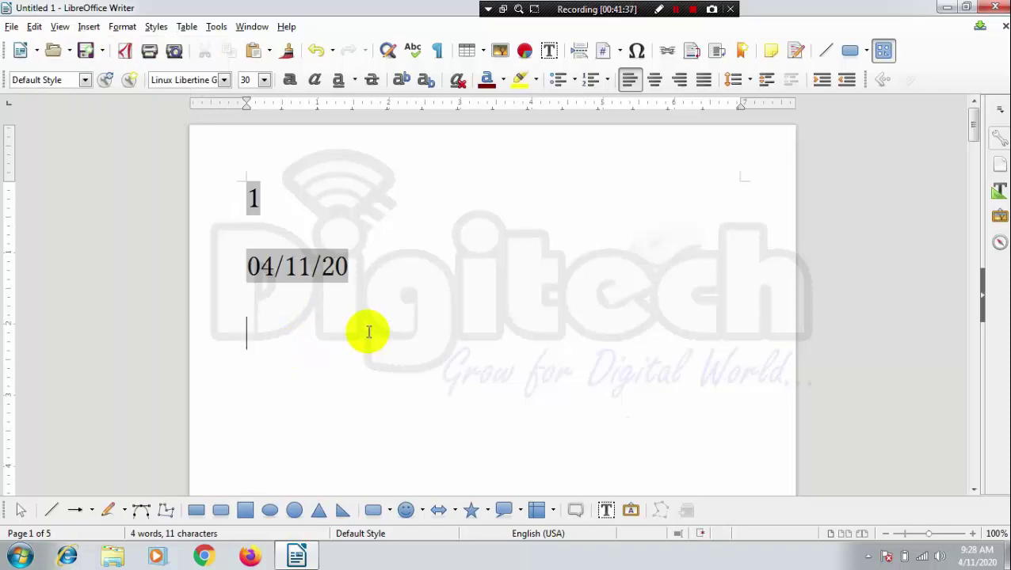
left_click(89, 26)
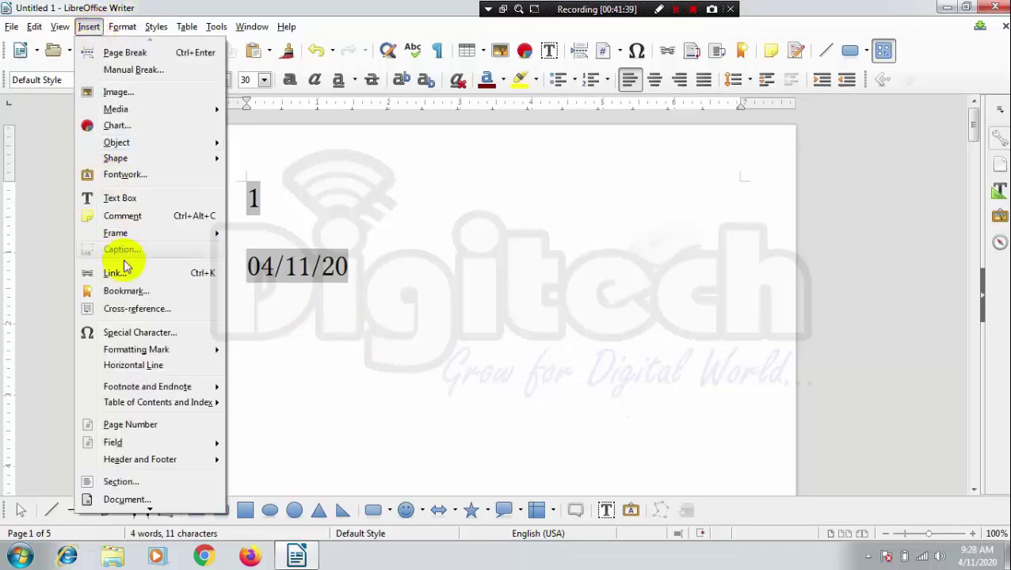
mouse_move(182, 449)
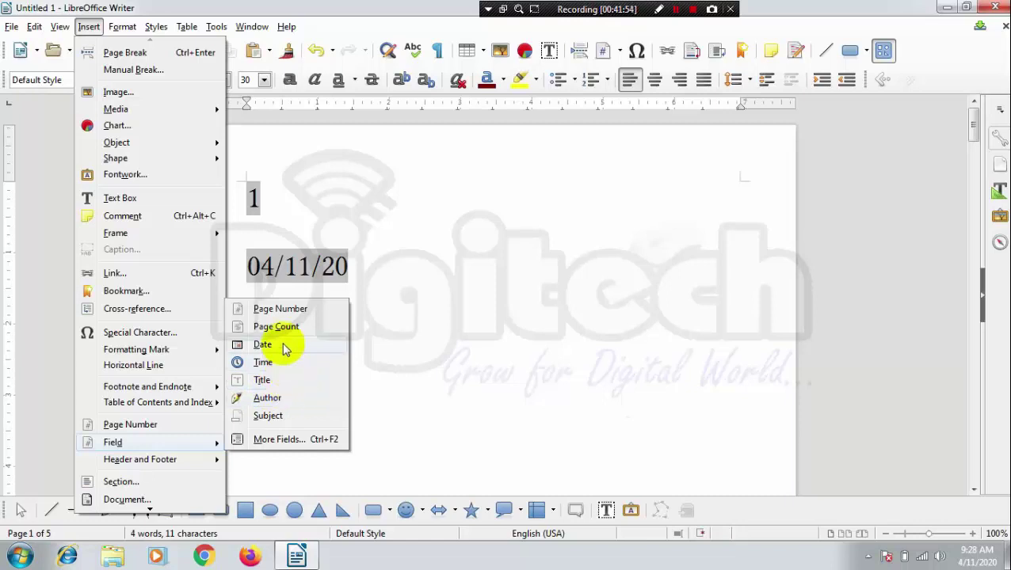
left_click(286, 366)
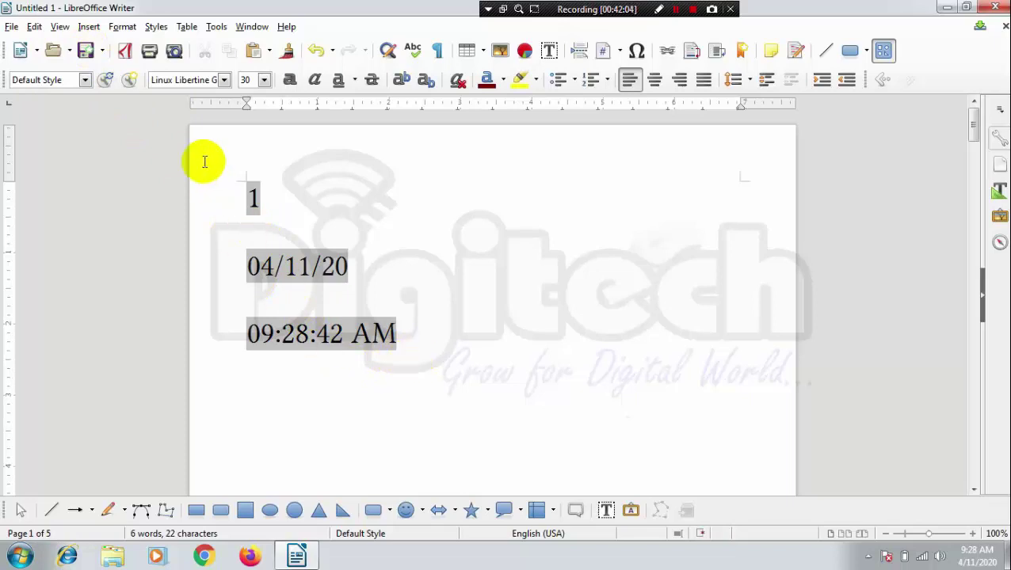
- Add a header and finish typing 'Digitech Computer Society' in it
left_click(89, 26)
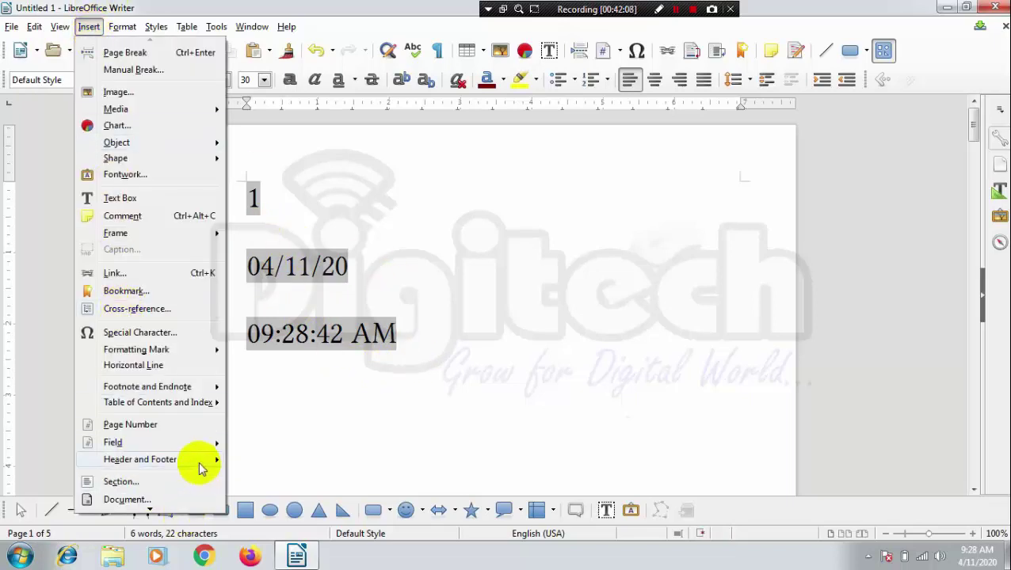
mouse_move(201, 467)
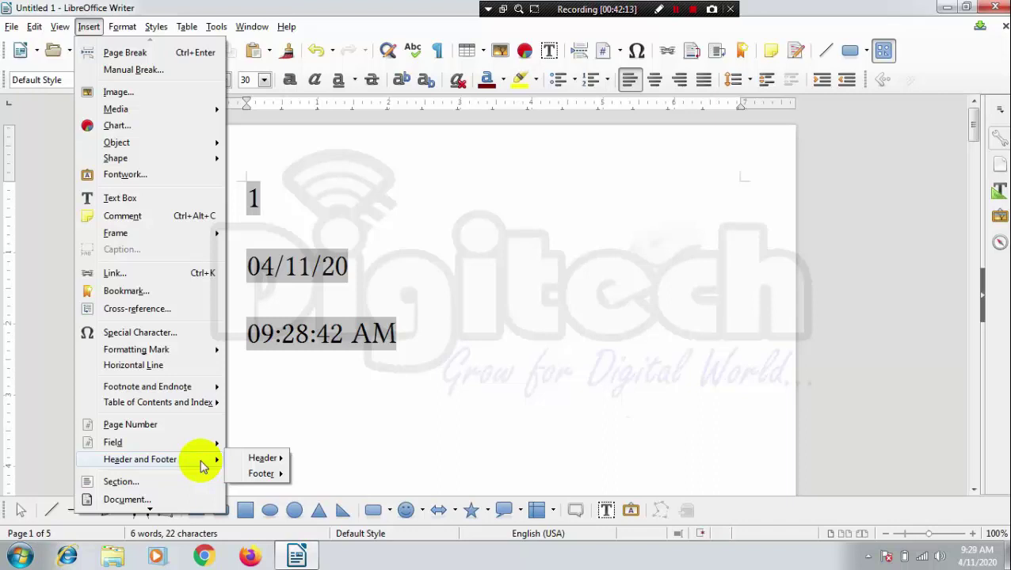
mouse_move(273, 465)
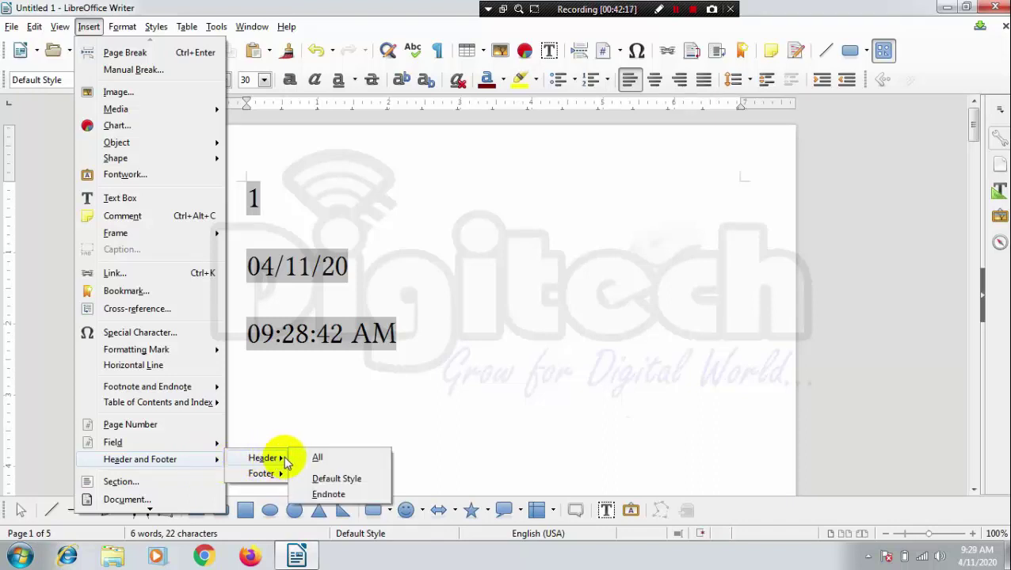
left_click(313, 458)
type("Digitech C")
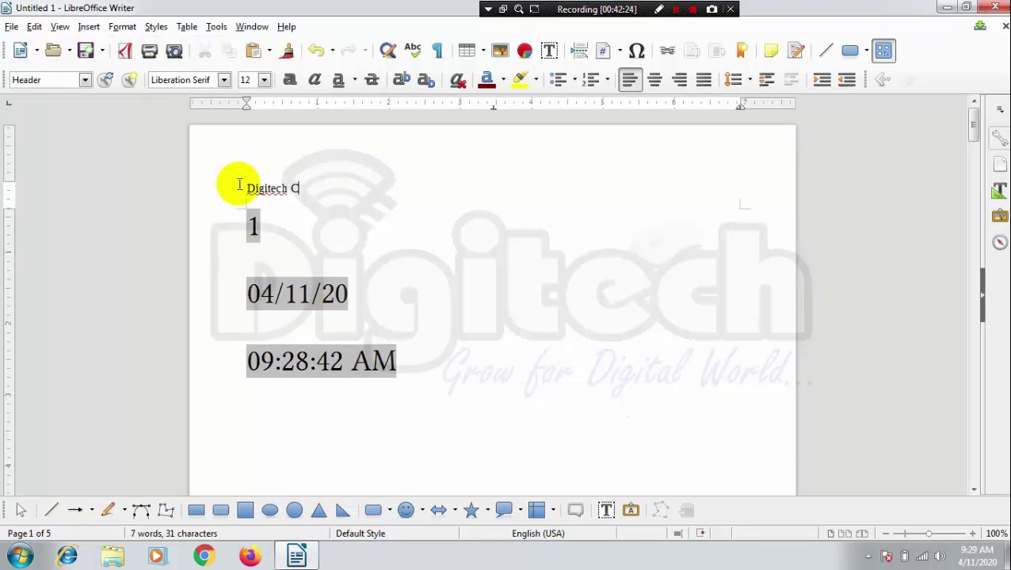
type("omput")
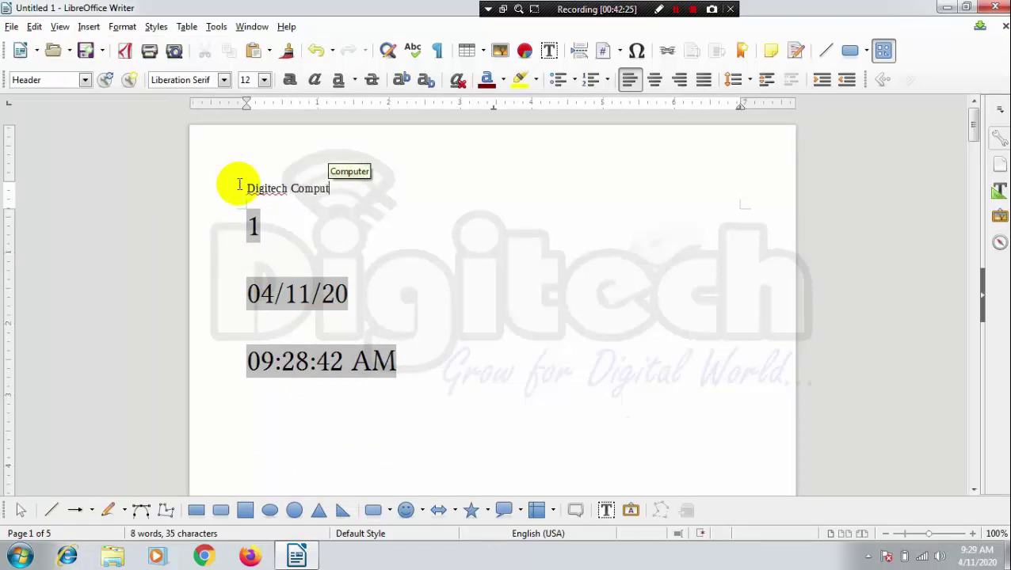
type("er Society")
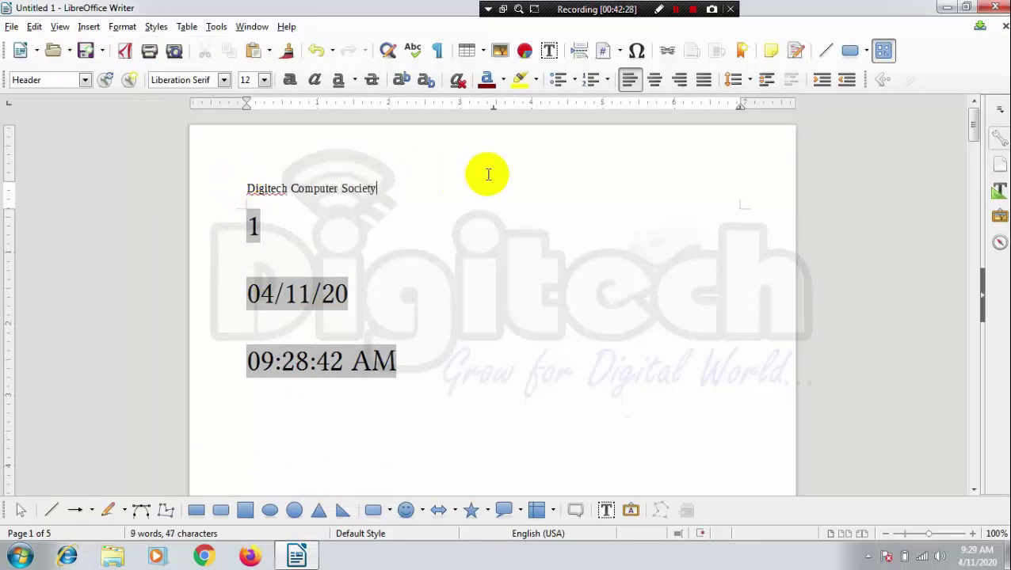
left_click(518, 200)
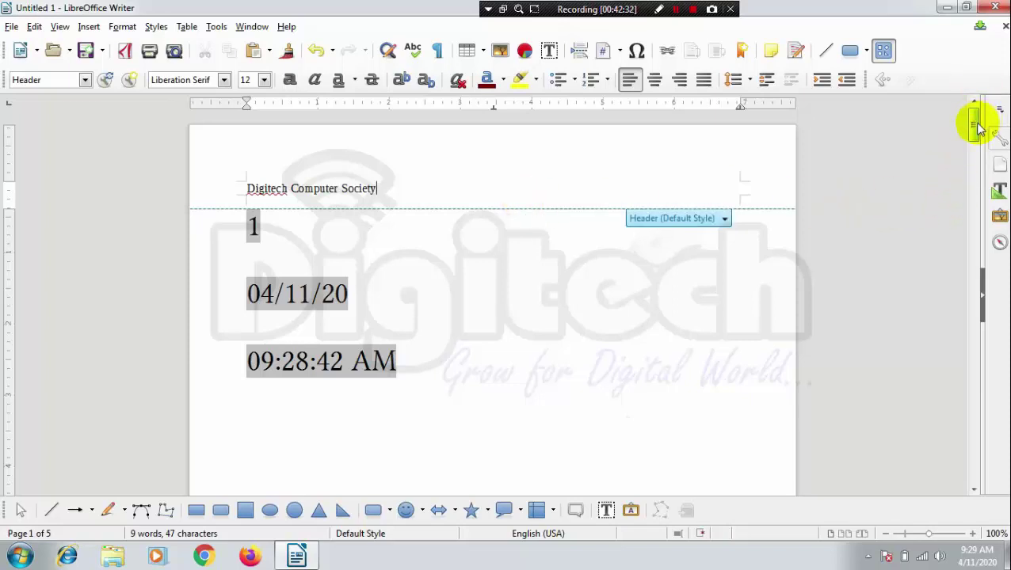
- Add a footer to all pages with Insert > Header and Footer > Footer > All
left_click_drag(974, 123, 973, 215)
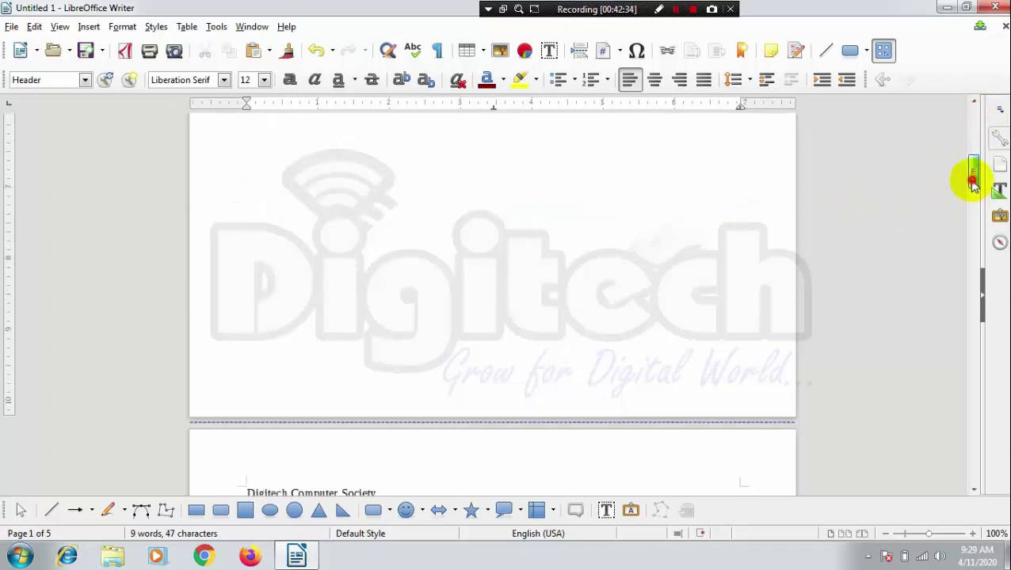
left_click_drag(974, 215, 975, 410)
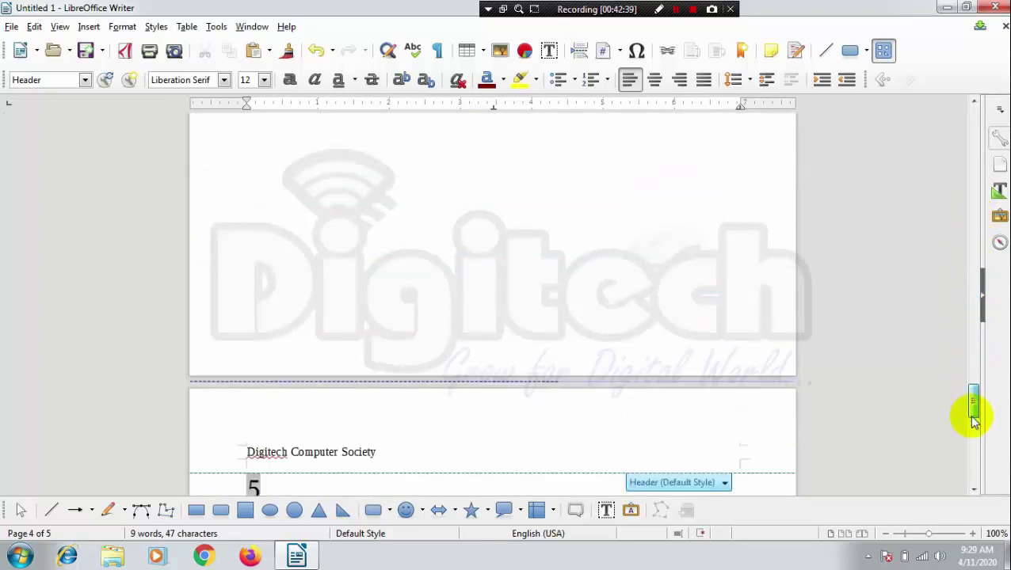
left_click_drag(966, 312, 936, 79)
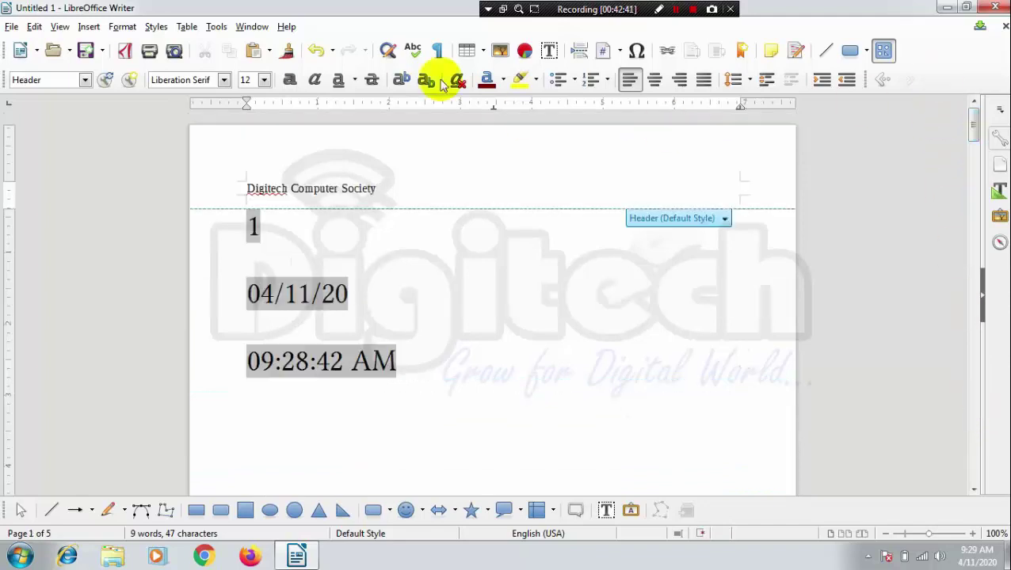
left_click(87, 29)
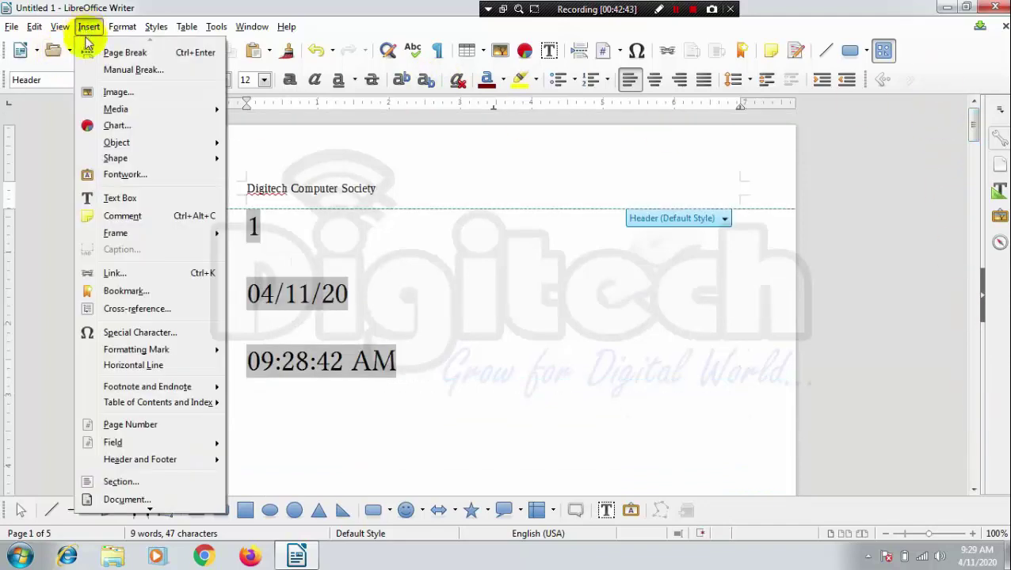
mouse_move(169, 460)
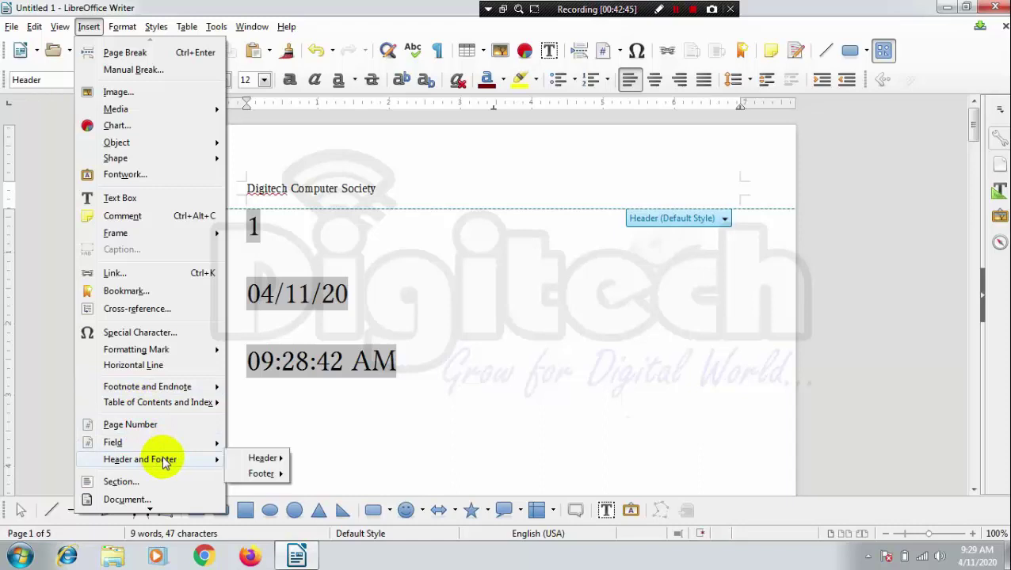
mouse_move(265, 474)
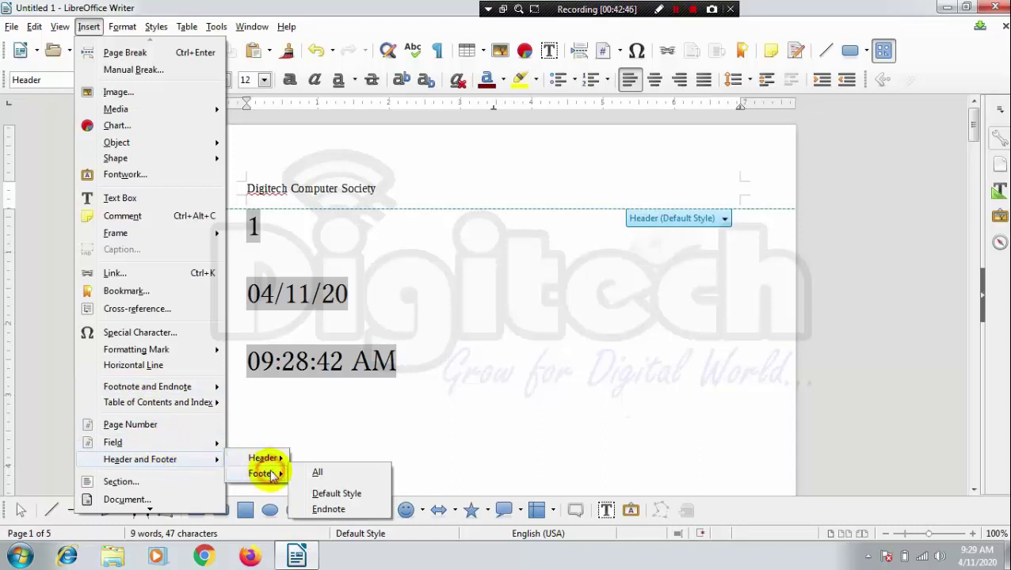
left_click(336, 475)
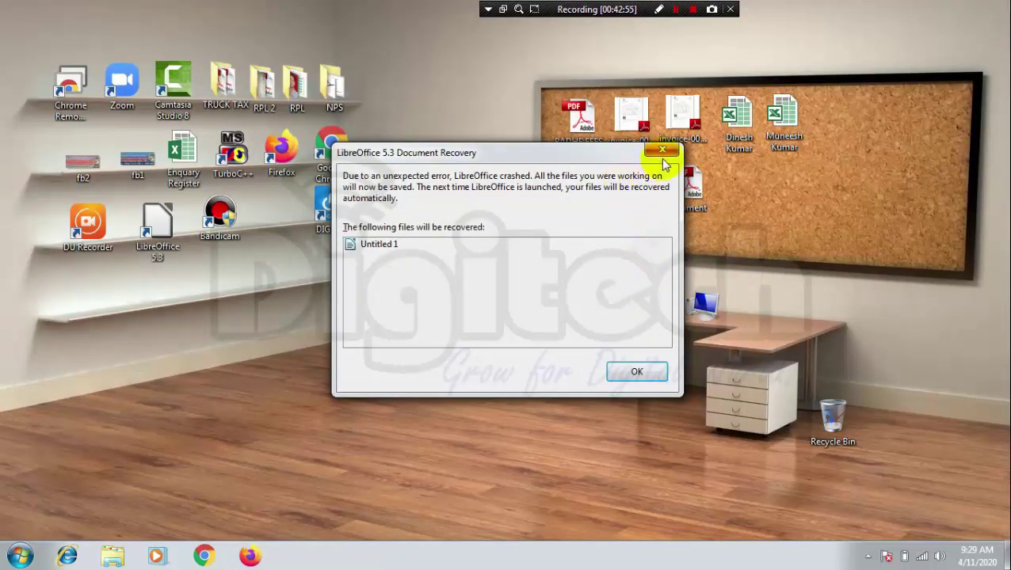
- Dismiss the crash notice, decline the crash report, and discard Untitled 1's recovery data
left_click(643, 372)
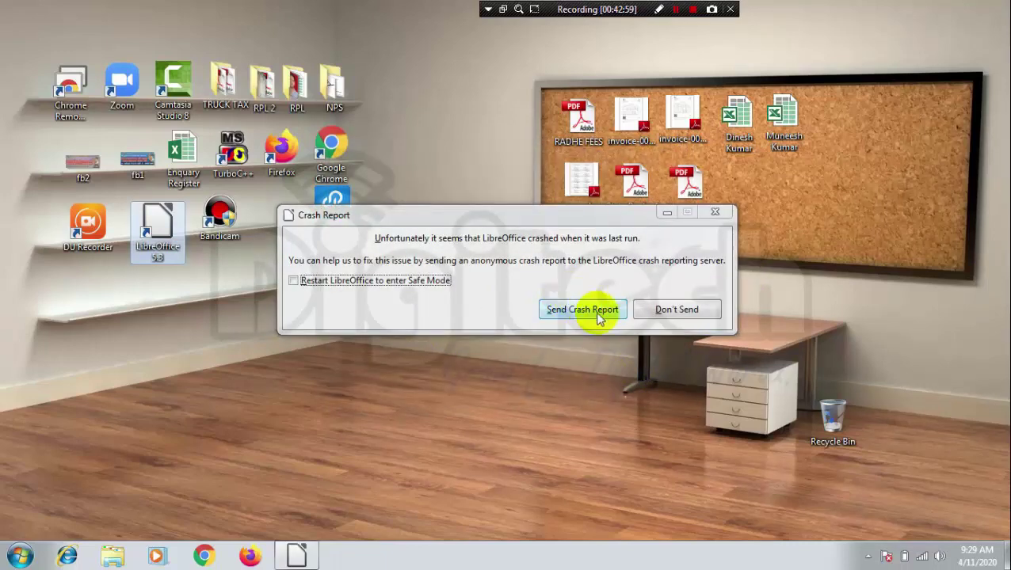
left_click(662, 310)
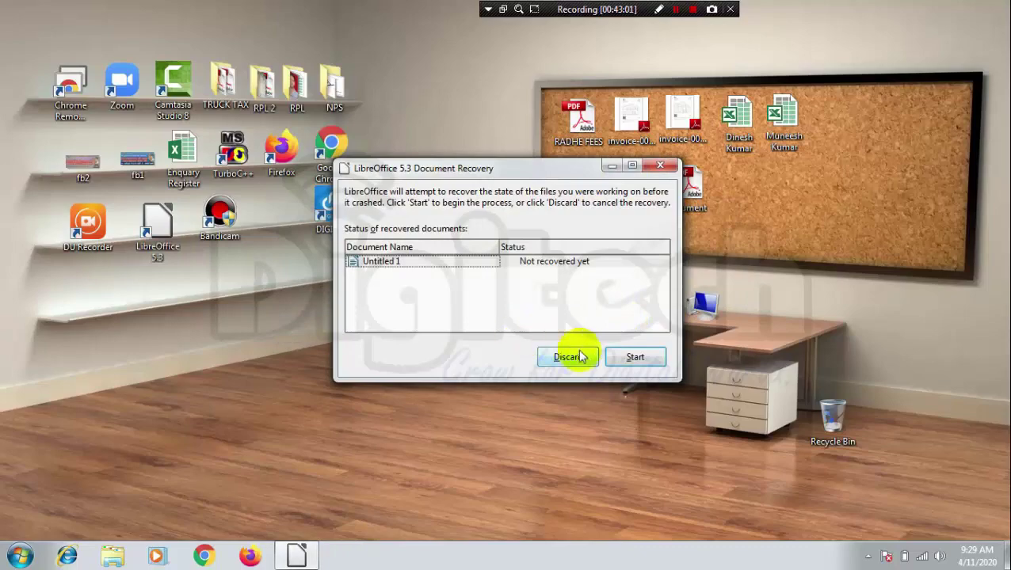
left_click(583, 359)
left_click(561, 299)
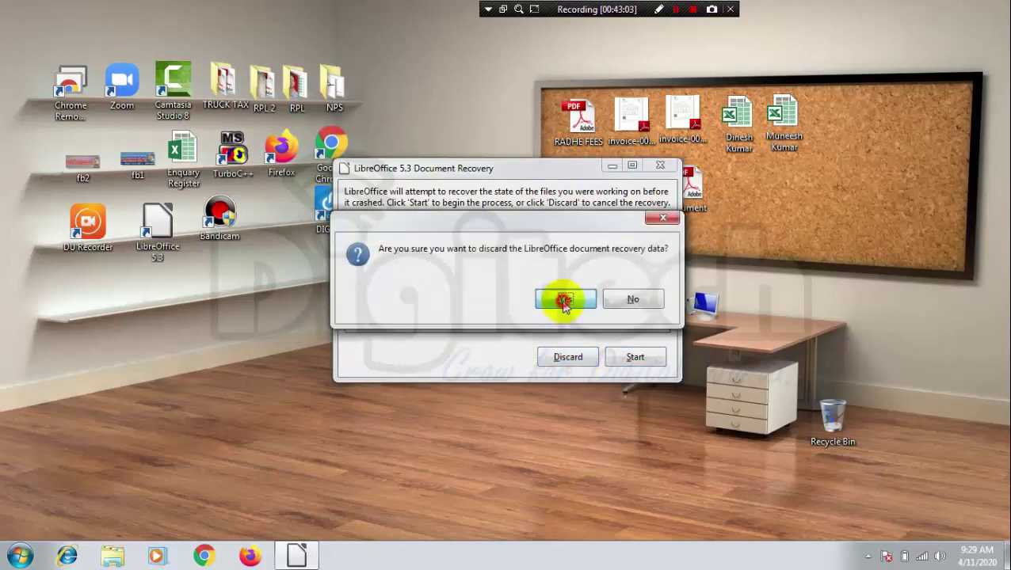
left_click(507, 382)
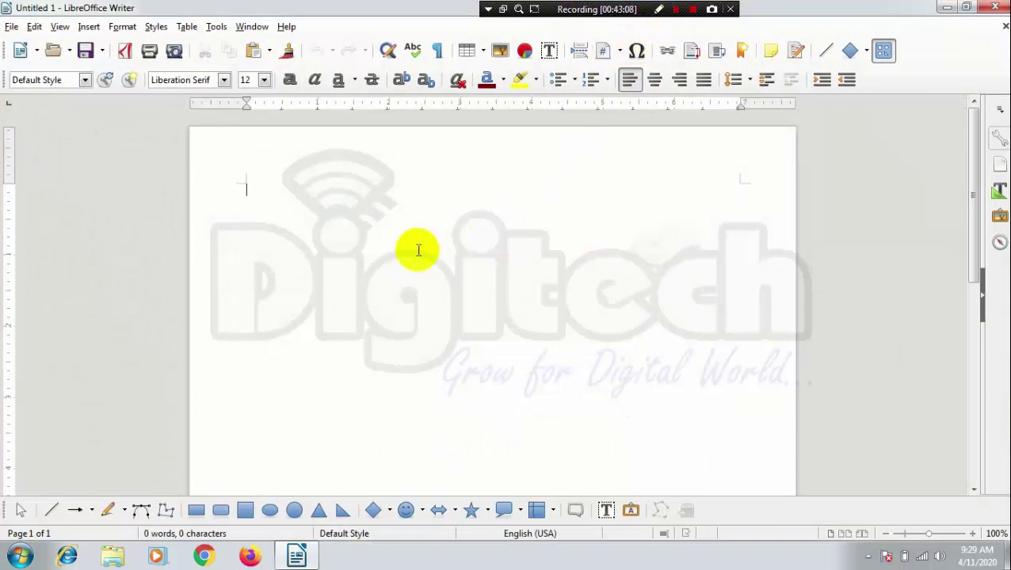
- Add two page breaks and turn on the Default Style footer
key("ctrl+Return")
key("ctrl+Return")
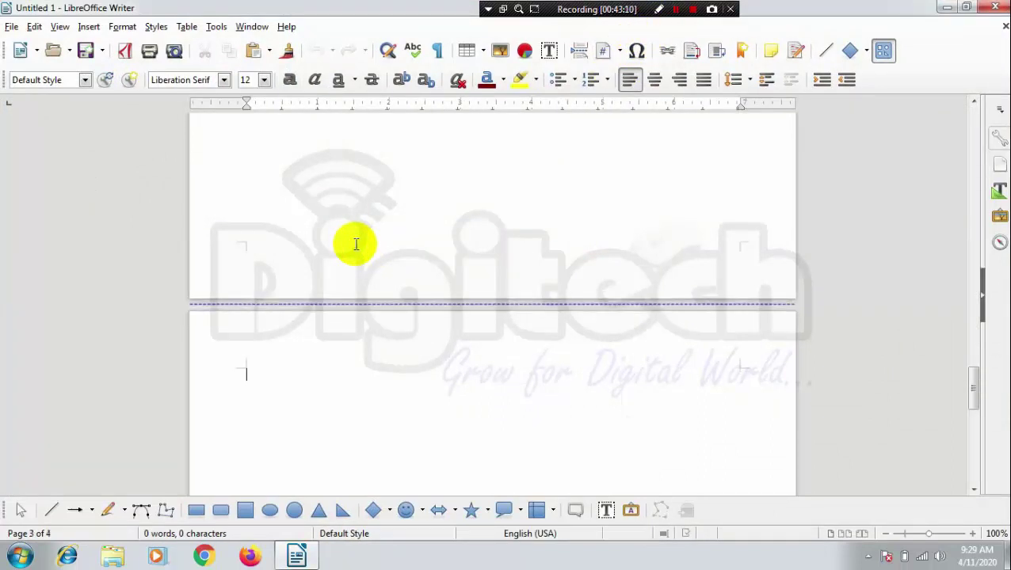
key("ctrl+Return")
key("ctrl+Return")
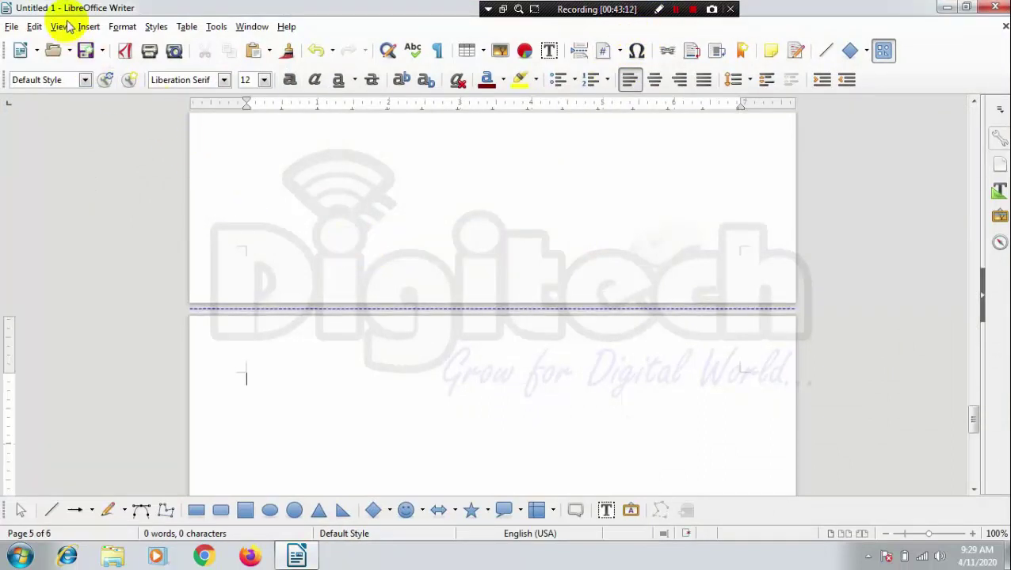
left_click(87, 27)
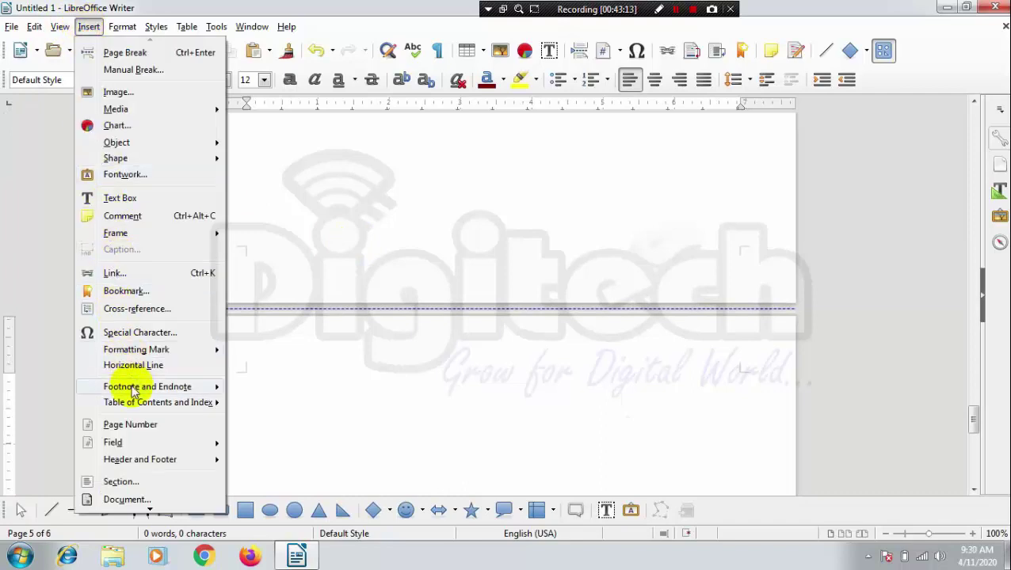
mouse_move(164, 463)
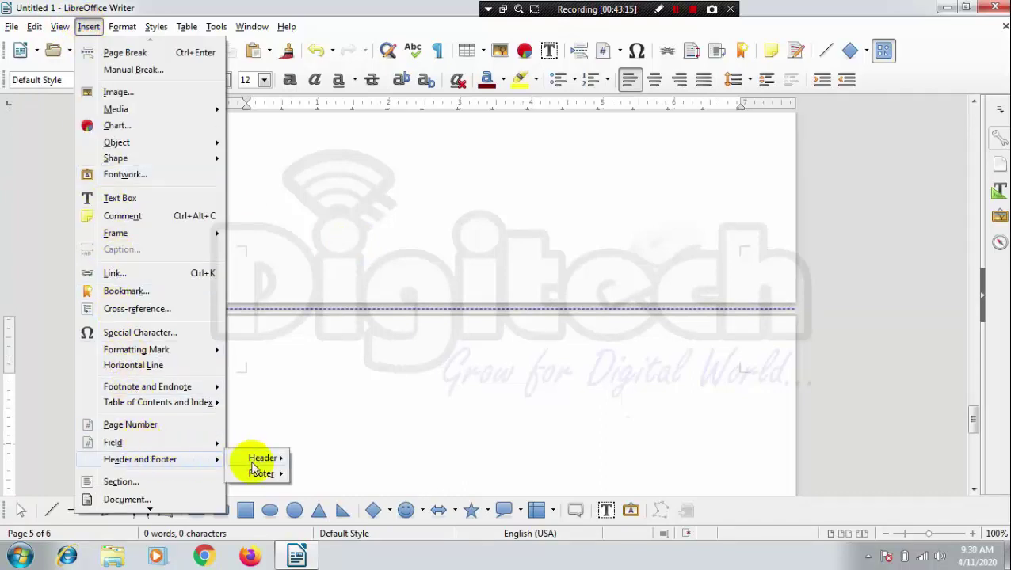
mouse_move(261, 474)
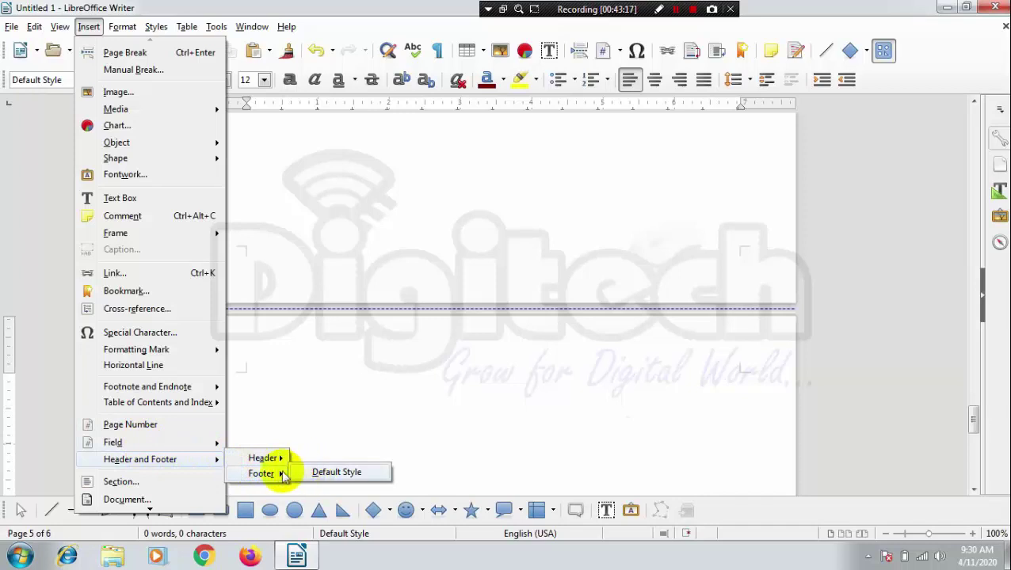
left_click(321, 473)
type("Address :")
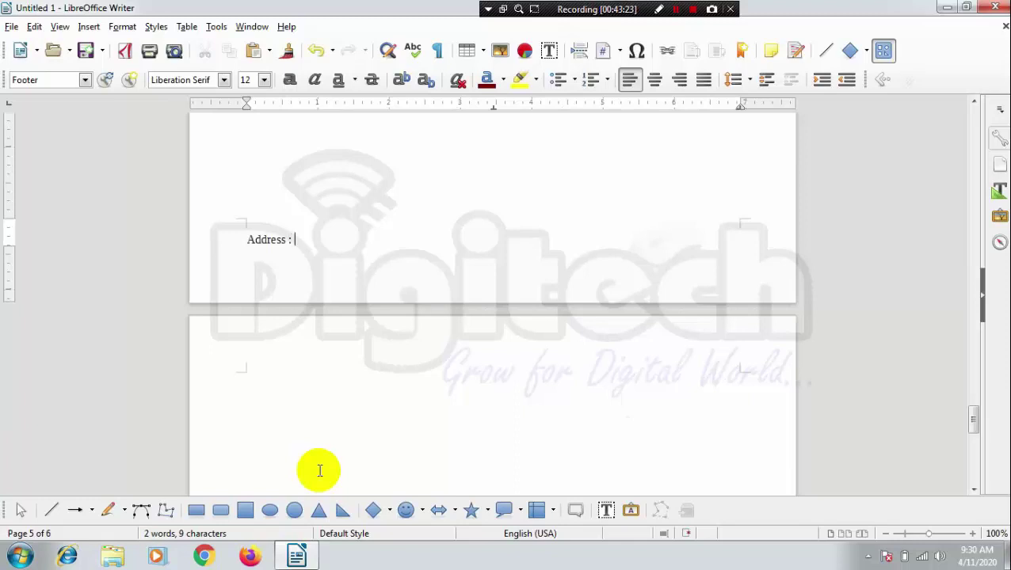
- Type the society's address line into the footer and return to the body
type("MahadevpurA")
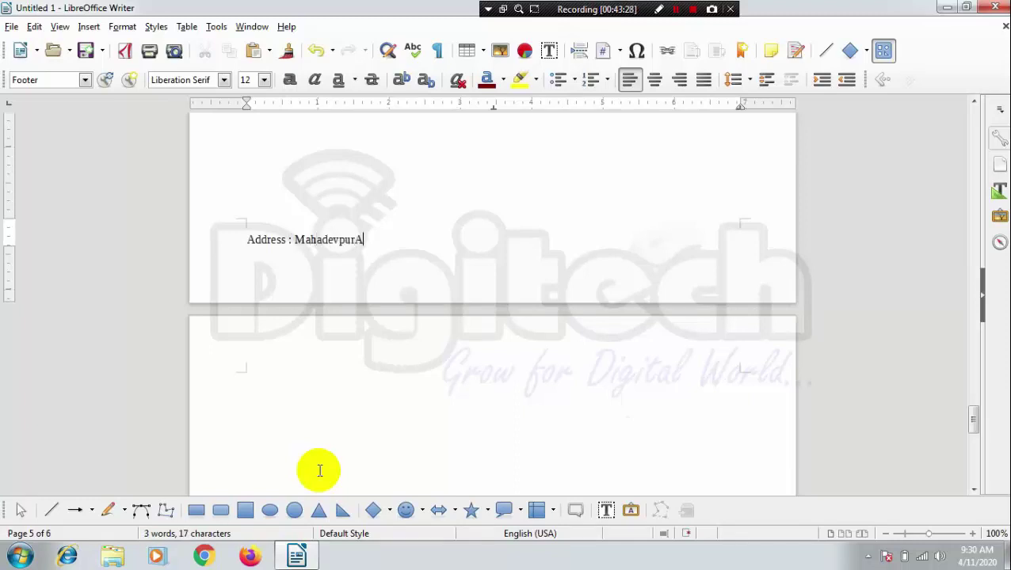
type("M ")
type(" Shergarh Road Baheri  Bareilly")
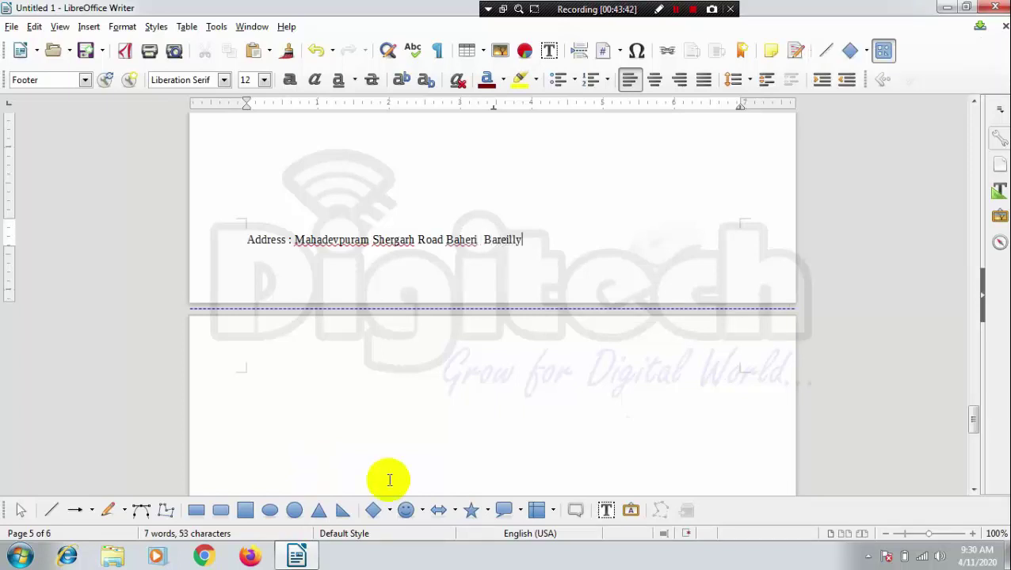
left_click(585, 422)
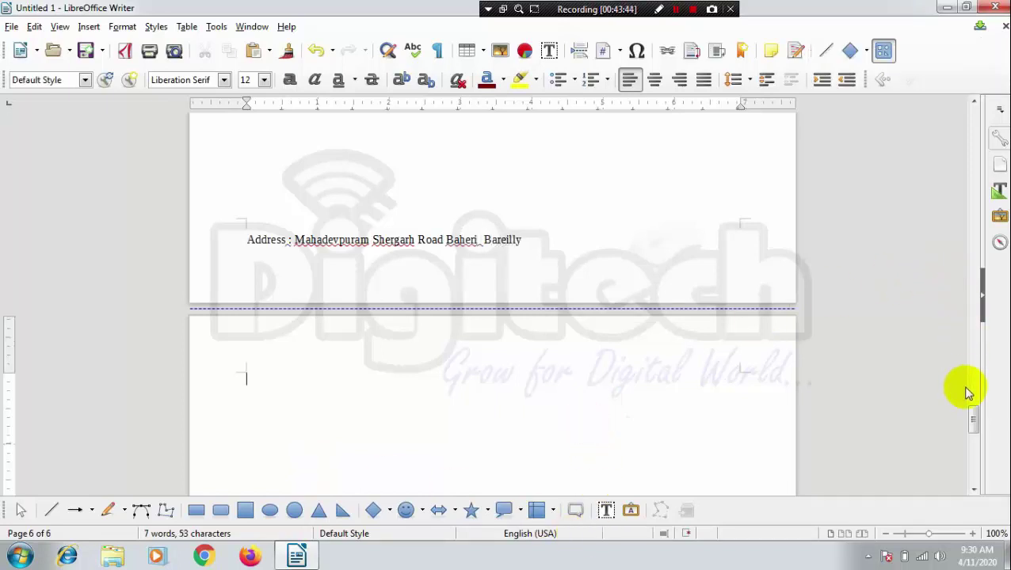
mouse_move(974, 419)
left_mouse_down()
mouse_move(975, 453)
mouse_move(936, 113)
left_mouse_up()
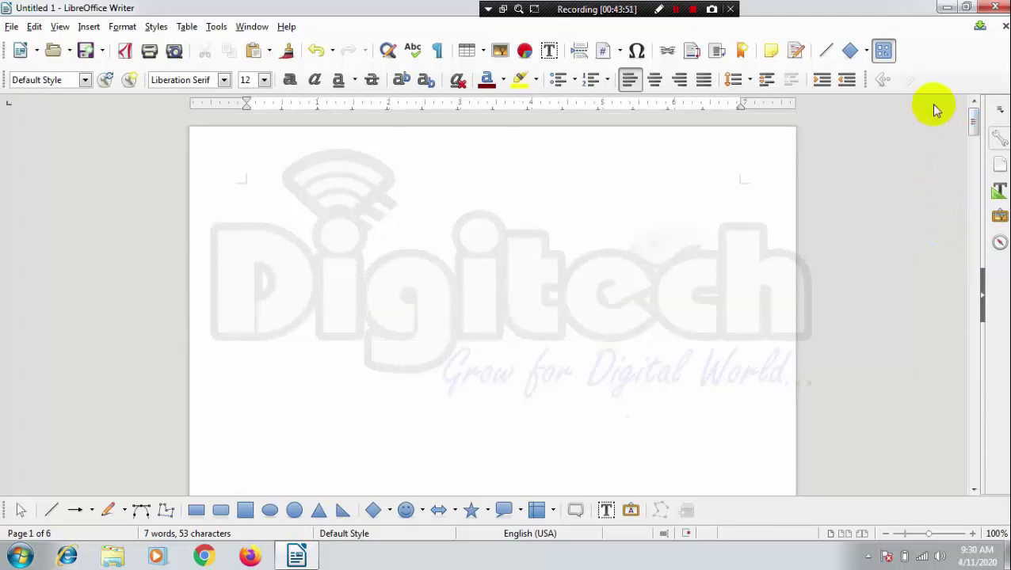
- Turn on the Default Style header on page one and enter 'Digitech Computer Society' in it
left_click(546, 146)
left_click(470, 152)
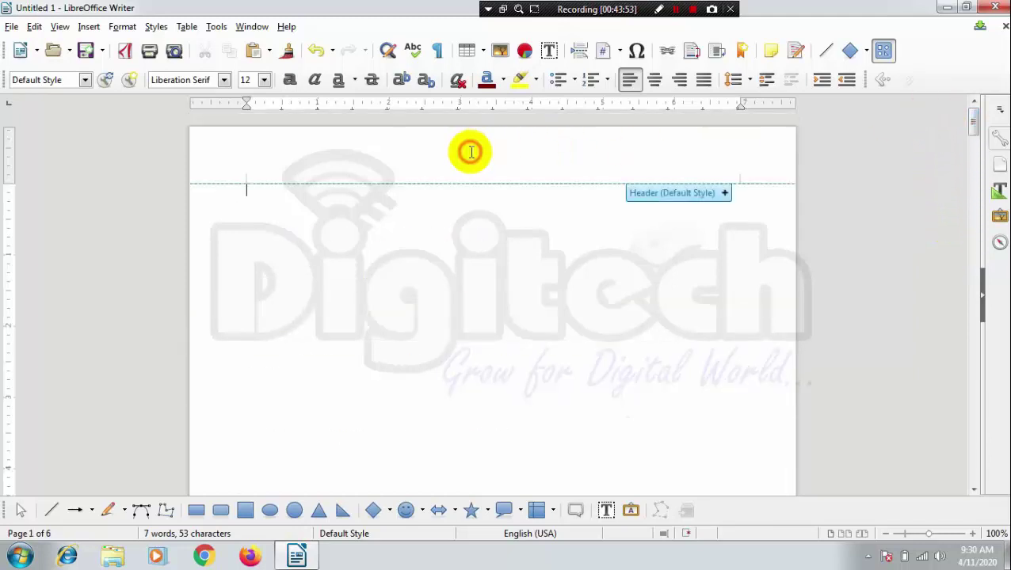
left_click(89, 28)
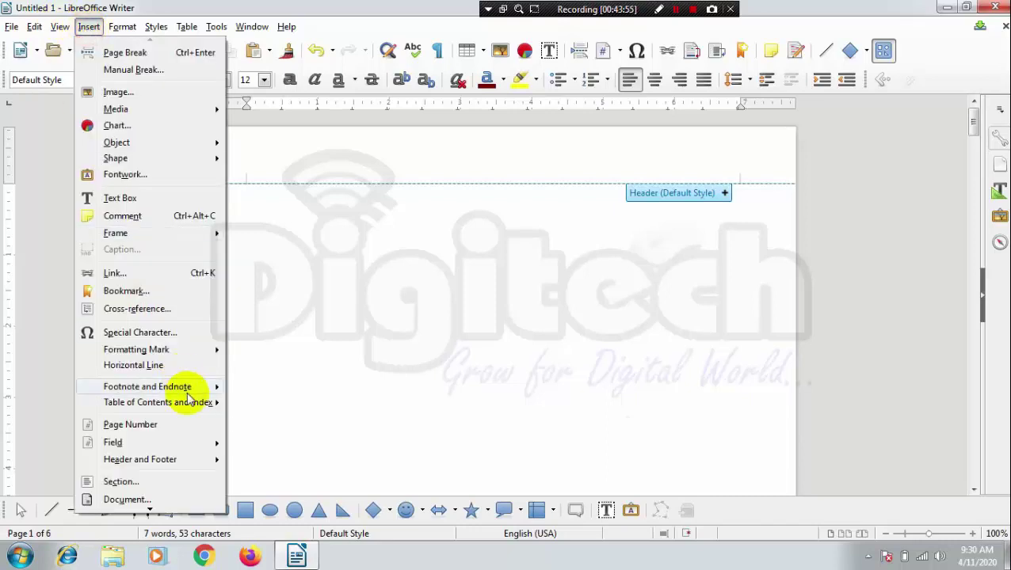
mouse_move(203, 462)
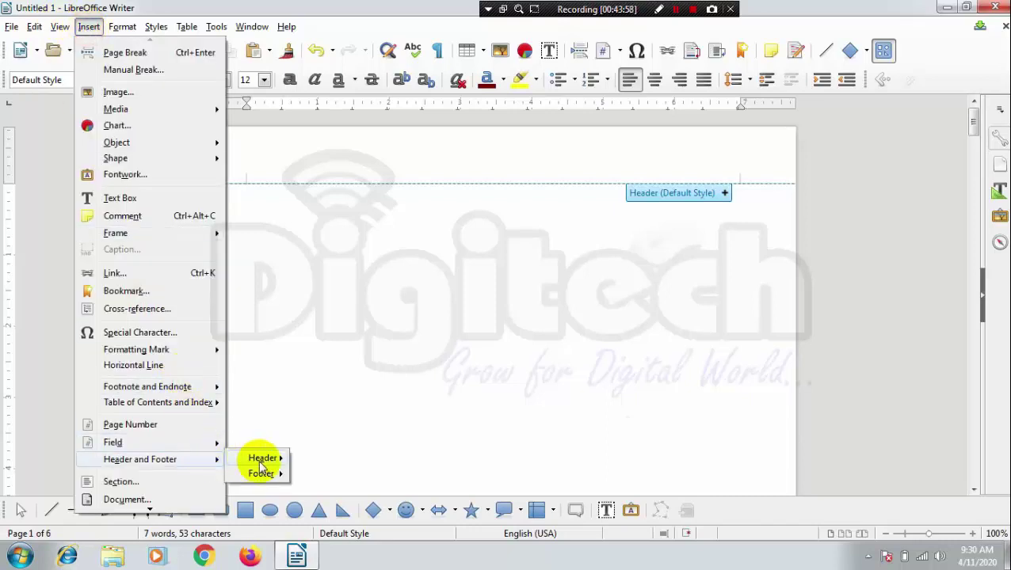
mouse_move(261, 474)
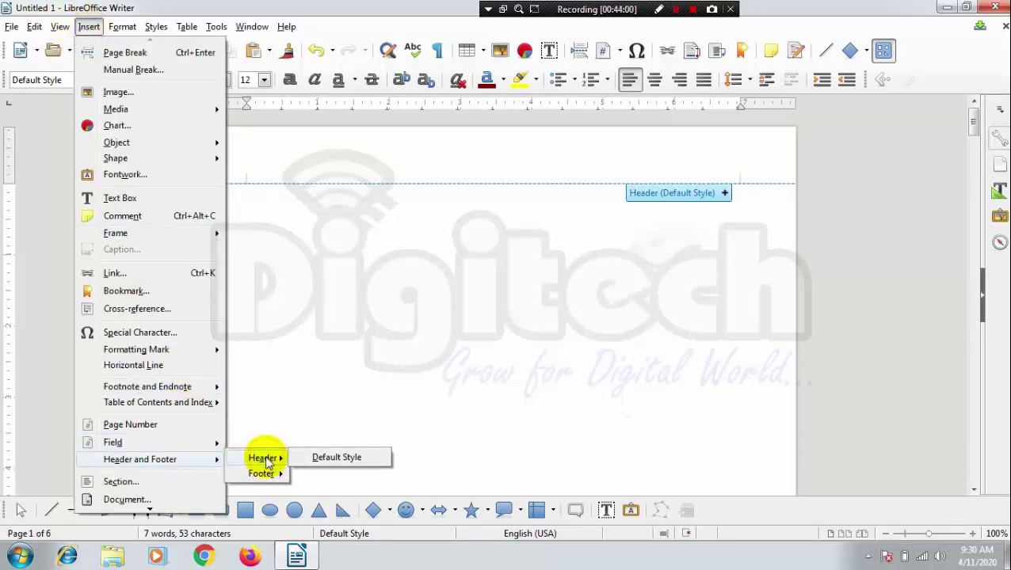
left_click(325, 458)
type("Digitech Computer")
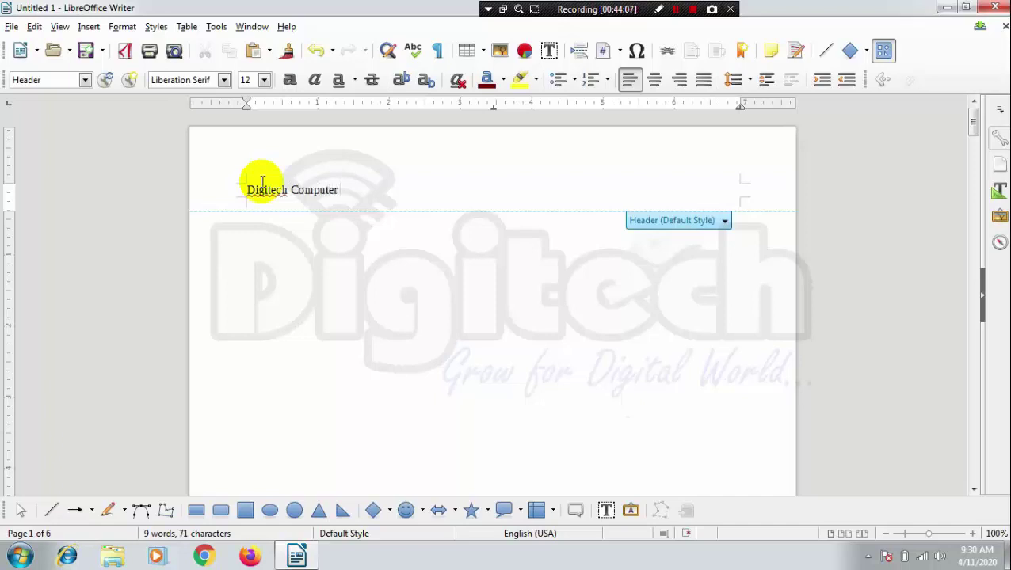
type("Society")
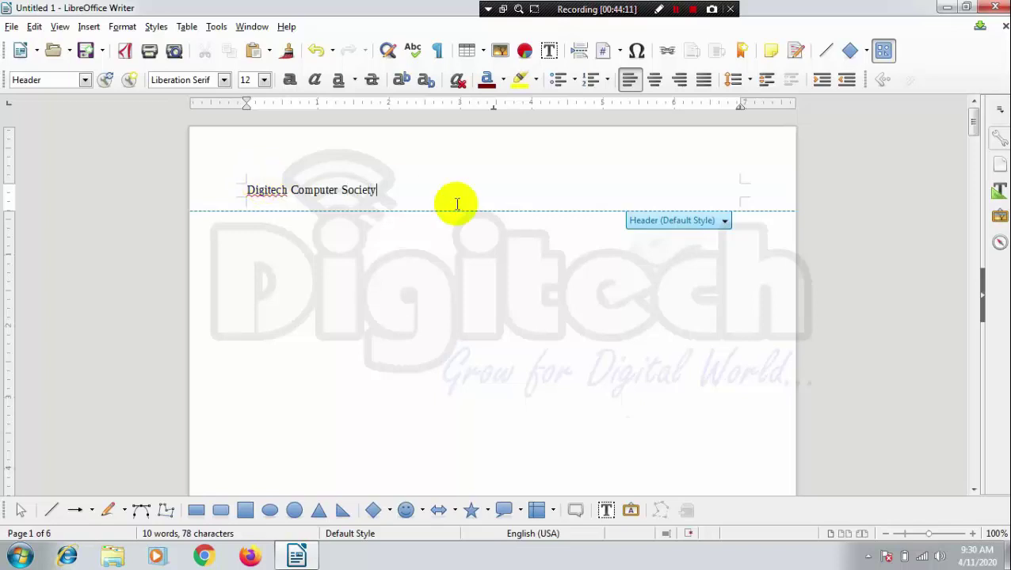
left_click(509, 260)
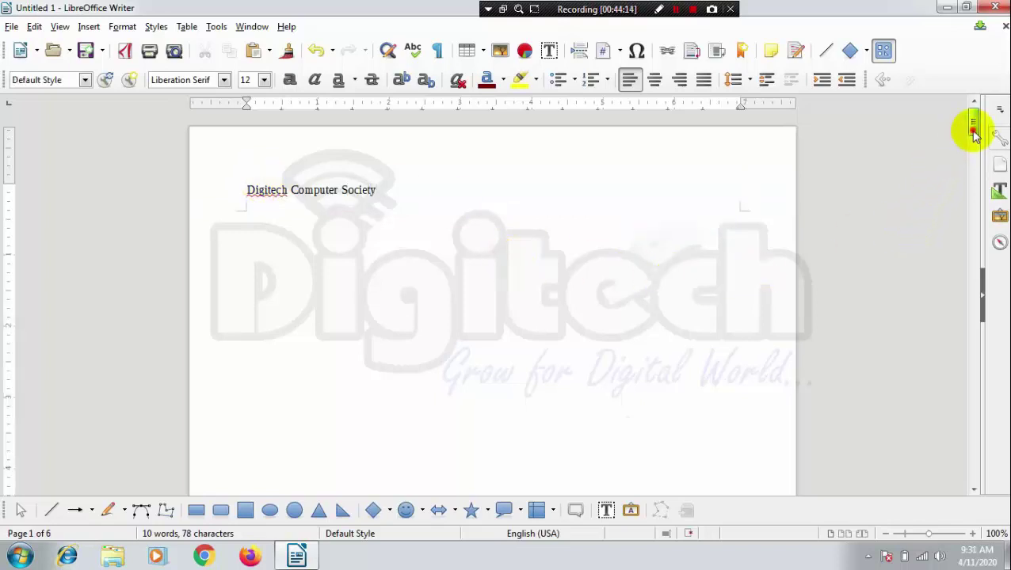
mouse_move(972, 126)
left_mouse_down()
mouse_move(984, 237)
mouse_move(980, 68)
left_mouse_up()
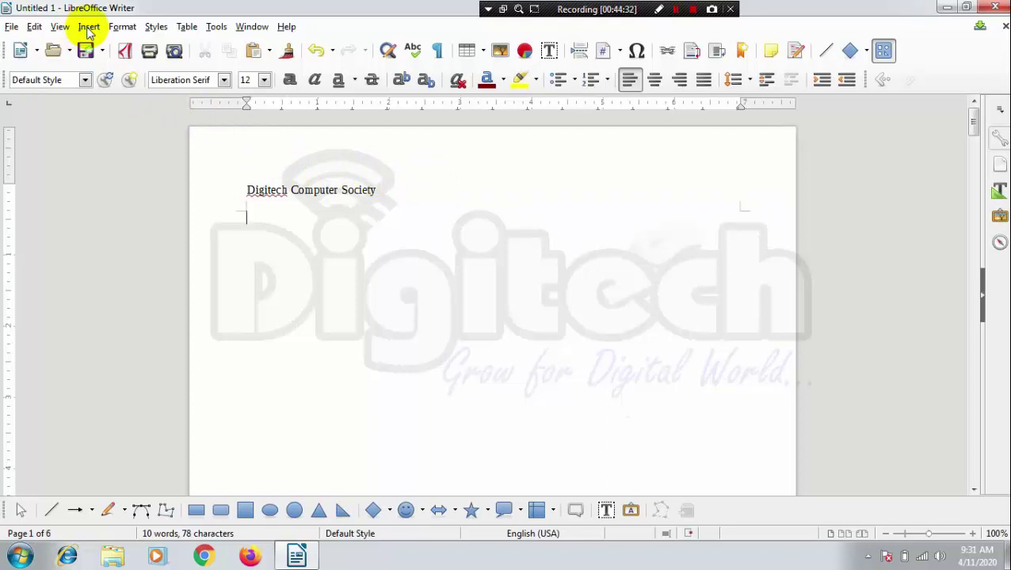
- Try Insert > Document twice, cancelling the file picker each time, then reopen the Insert menu
left_click(89, 27)
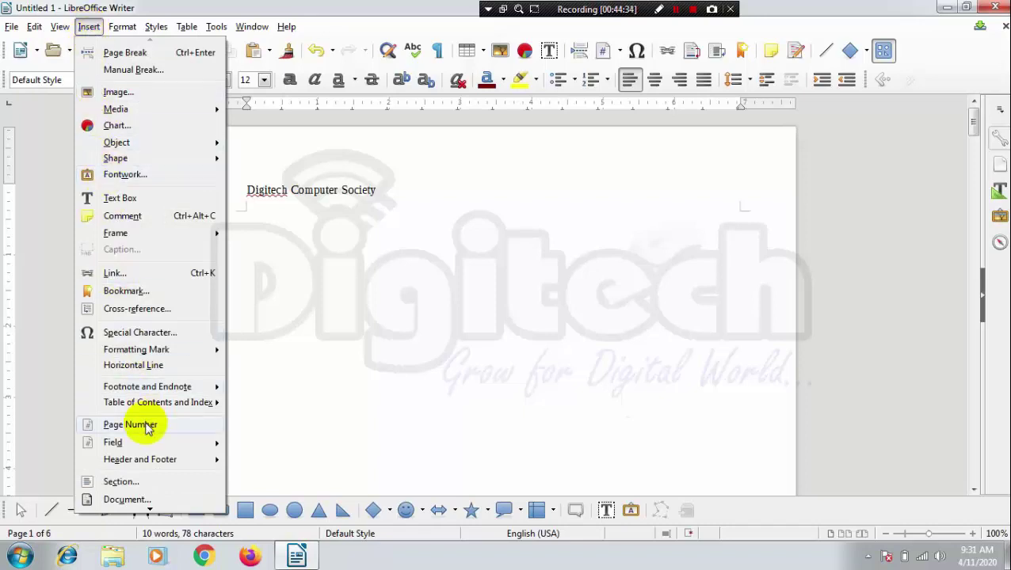
left_click(127, 500)
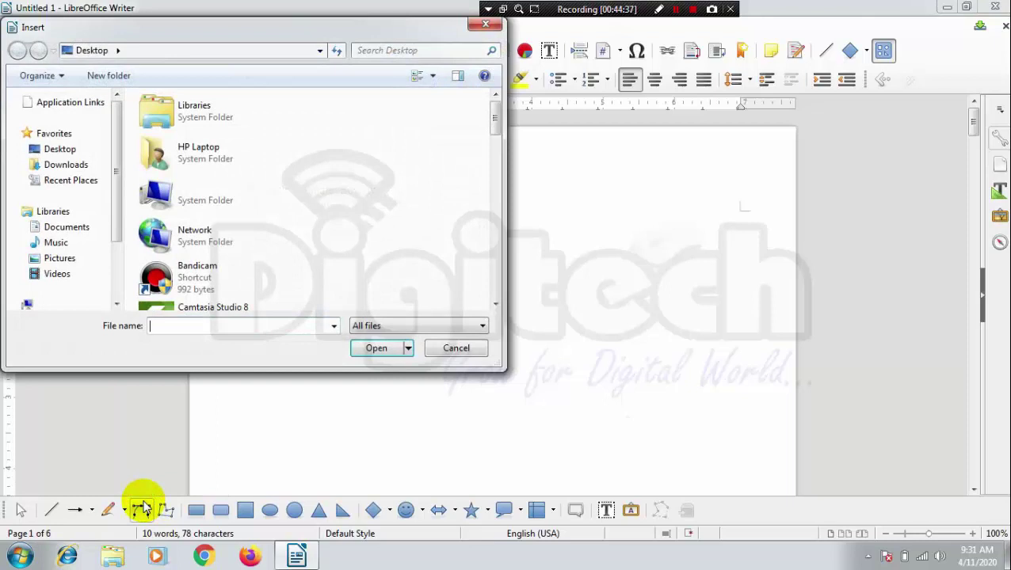
left_click(456, 348)
left_click(676, 9)
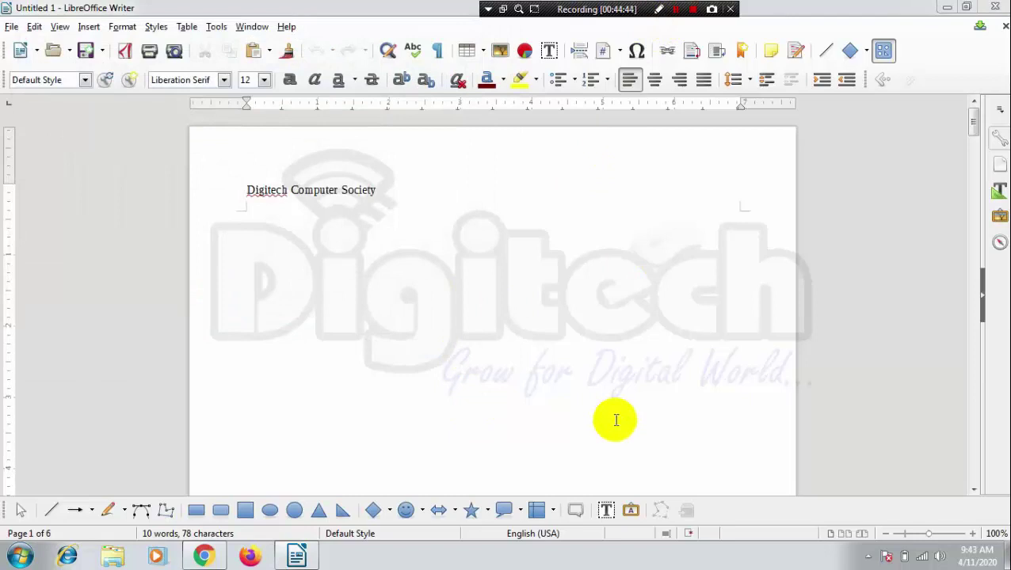
left_click(89, 27)
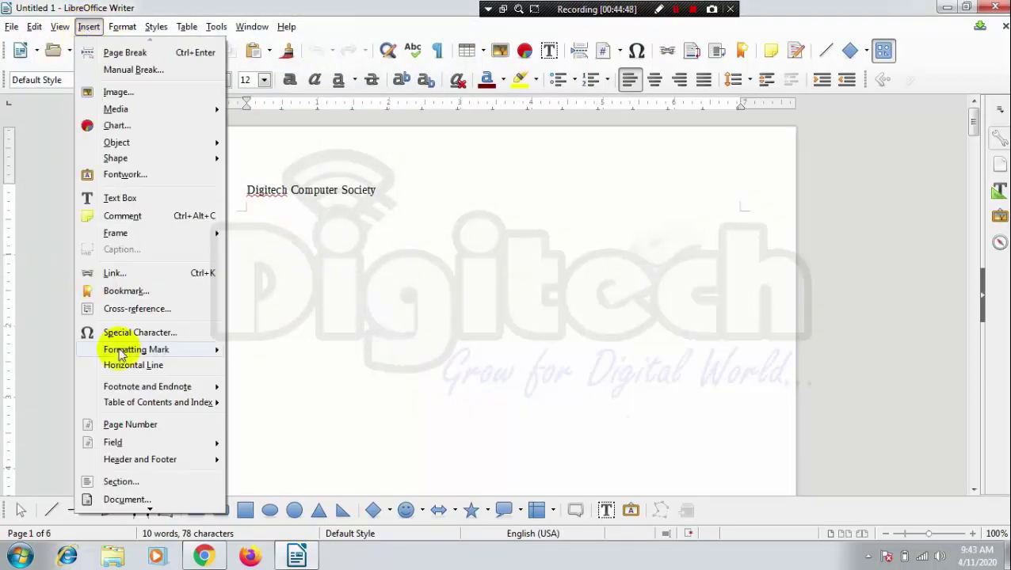
left_click(148, 511)
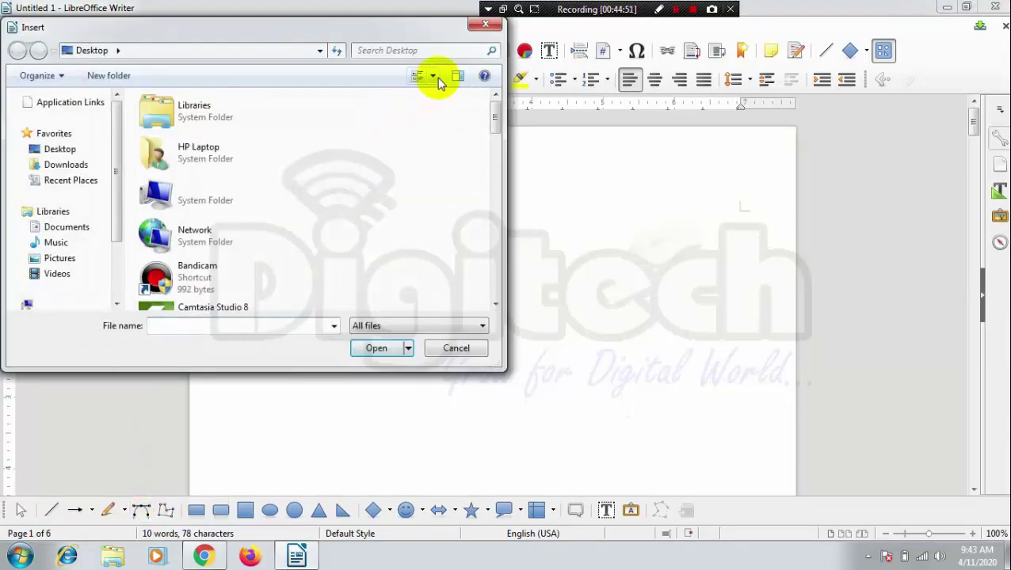
left_click(485, 24)
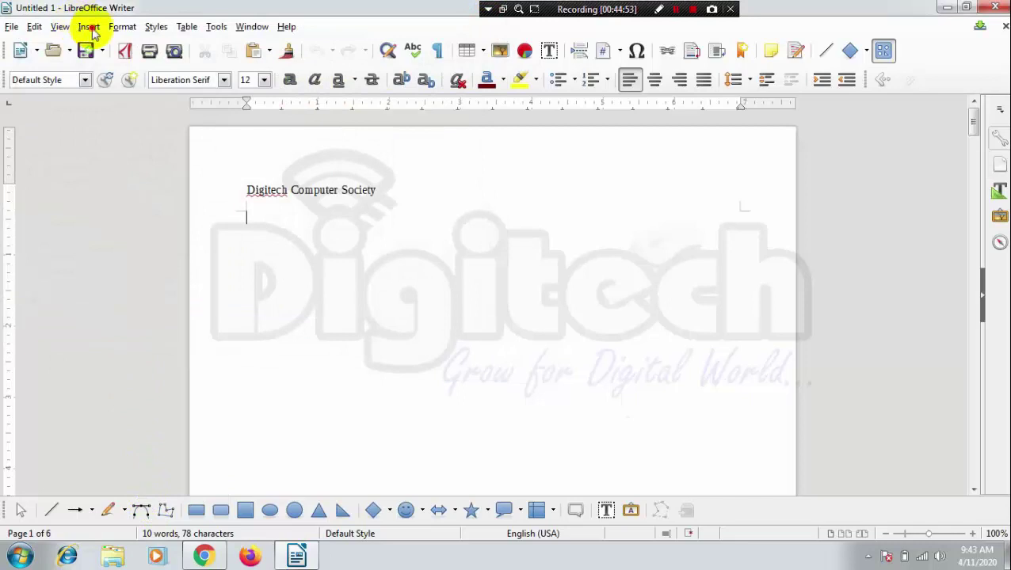
left_click(90, 27)
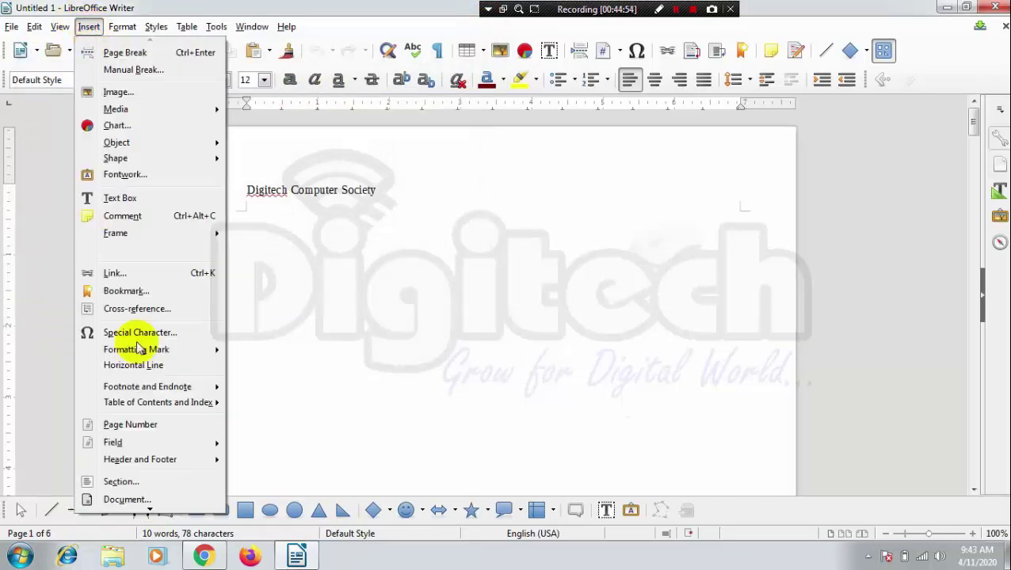
- Open the Envelope dialog, close it, and reopen it from the Insert menu
left_click(150, 508)
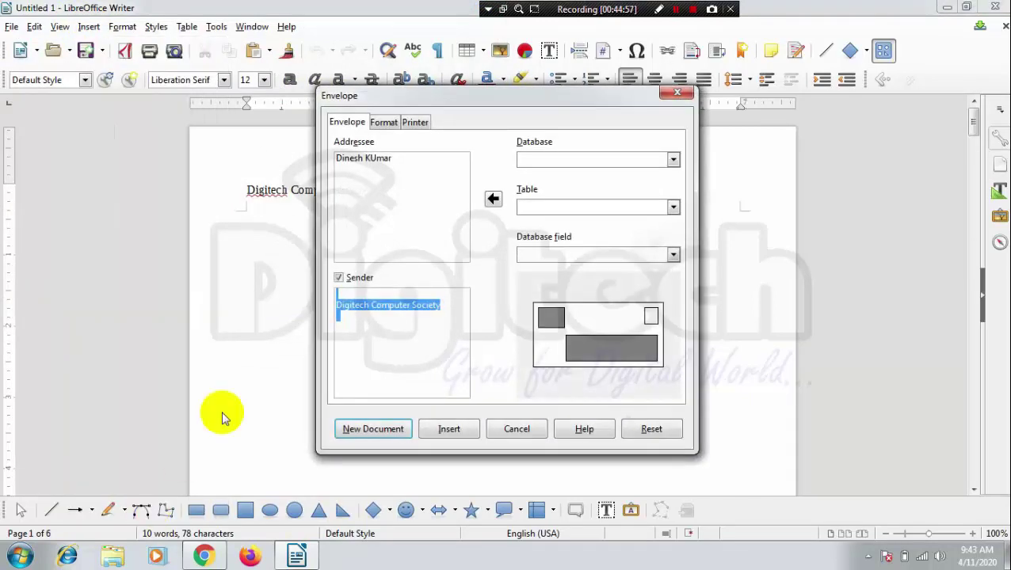
left_click(677, 93)
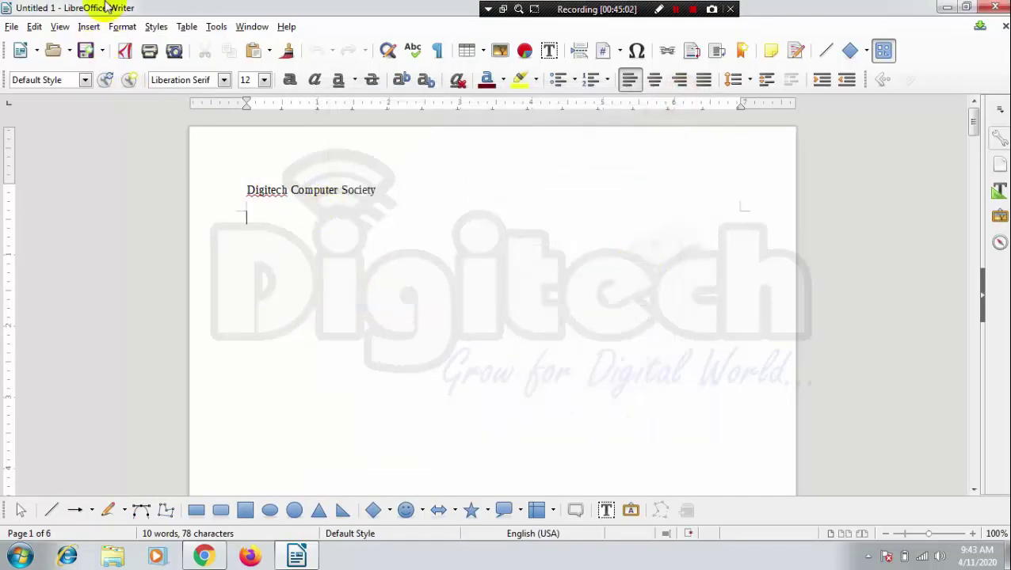
left_click(88, 27)
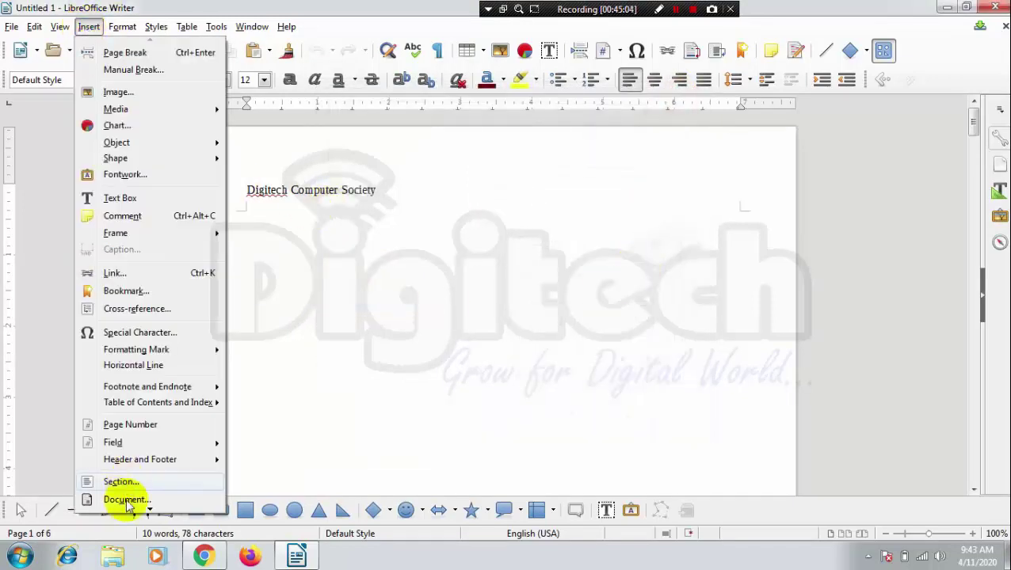
scroll(127, 507, "down", 2)
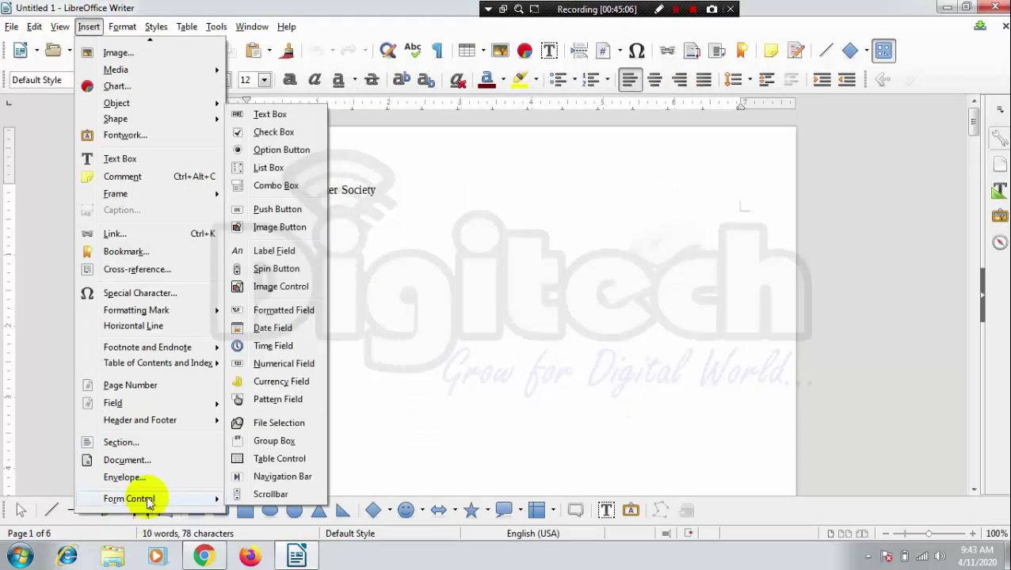
left_click(123, 478)
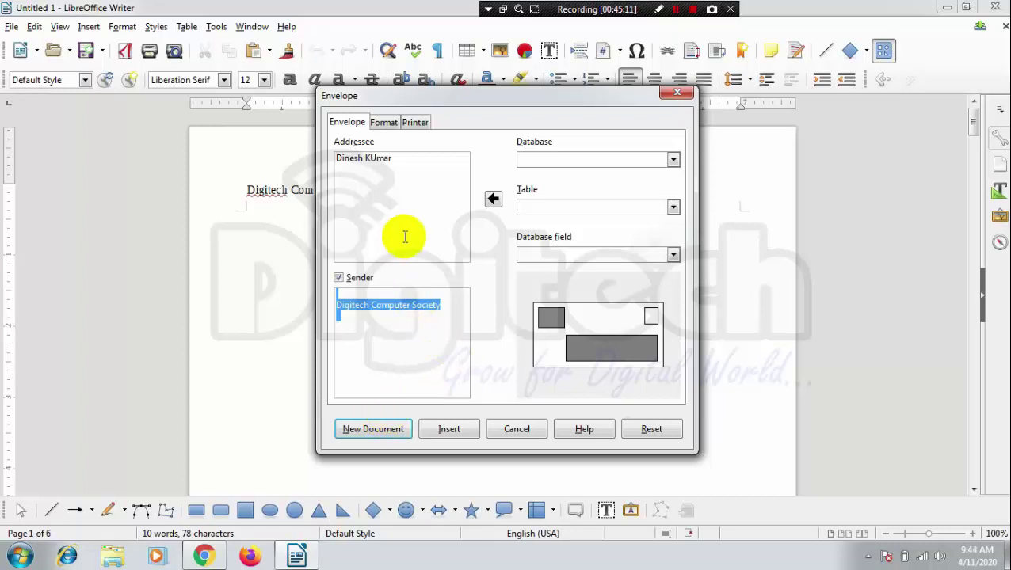
- Retype the addressee's name with correct capitals, keeping Digitech Computer Society as sender
left_click(400, 159)
key("ctrl+a")
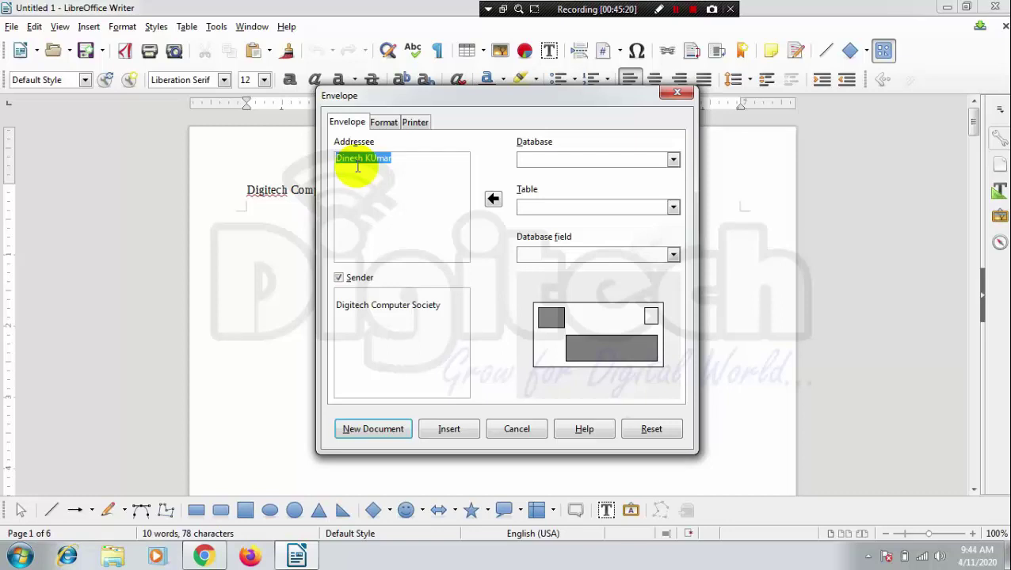
type("D")
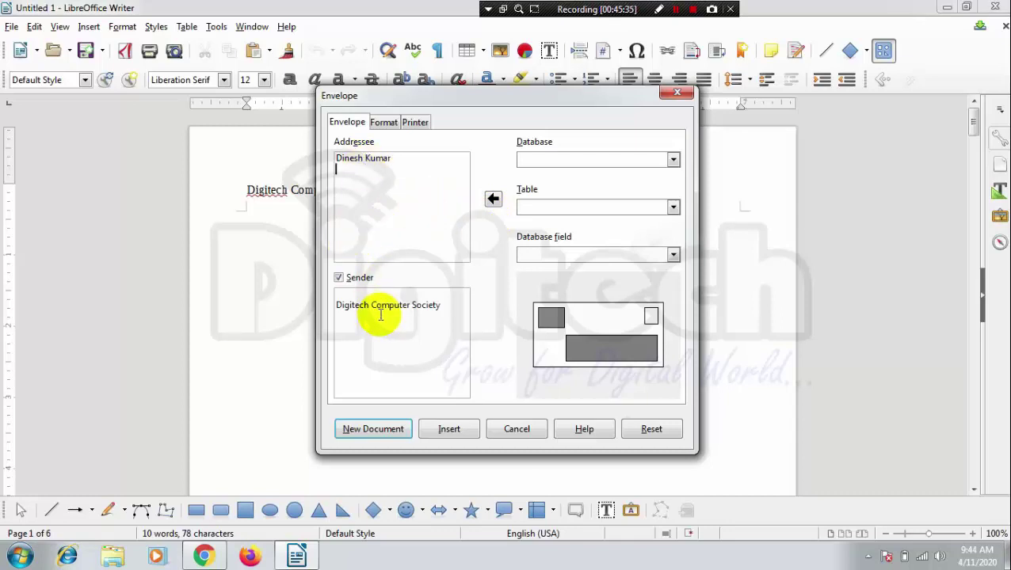
left_click(445, 311)
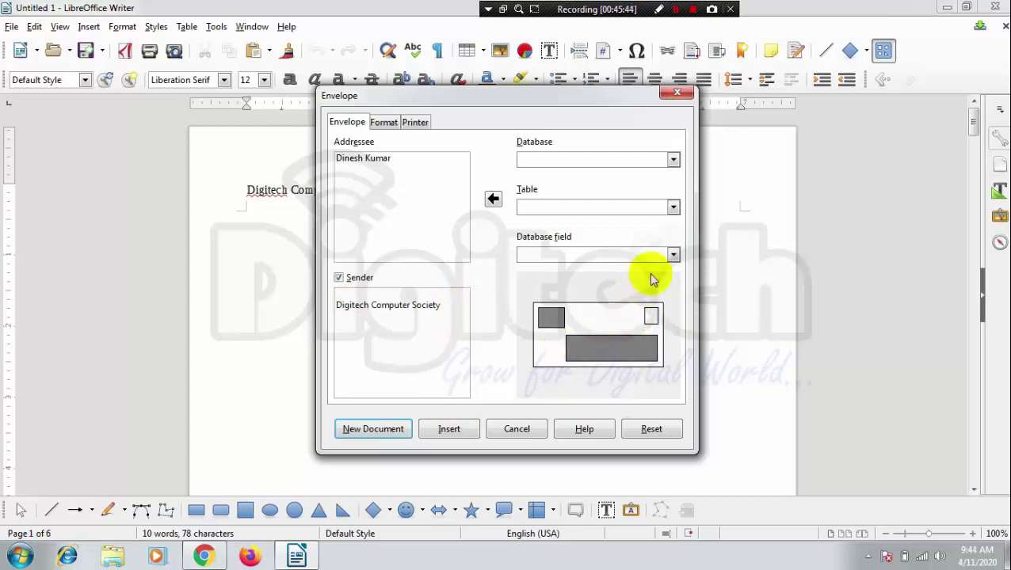
- Generate the envelope as a new document and inspect its addressee frame
left_click(363, 436)
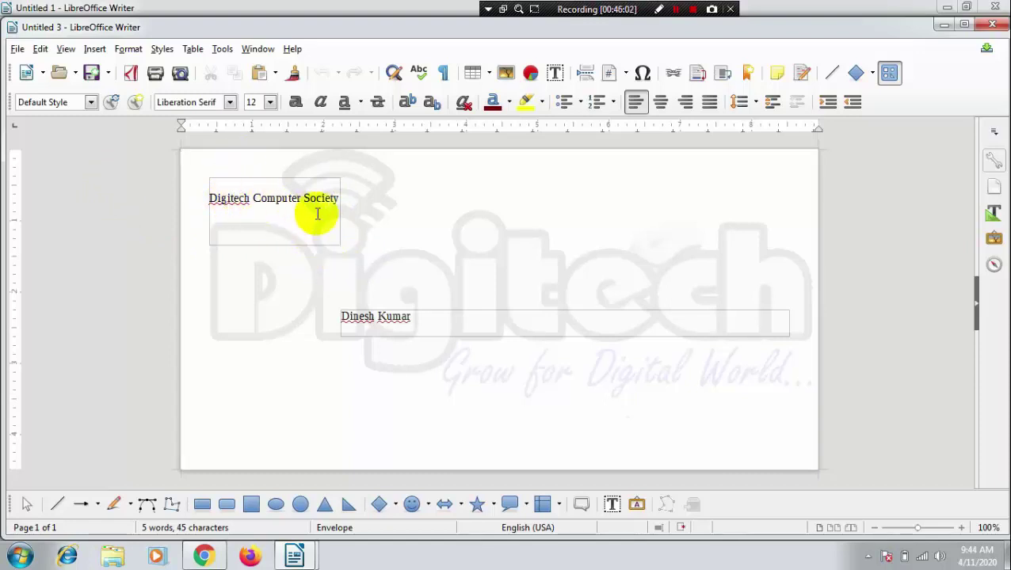
left_click(455, 325)
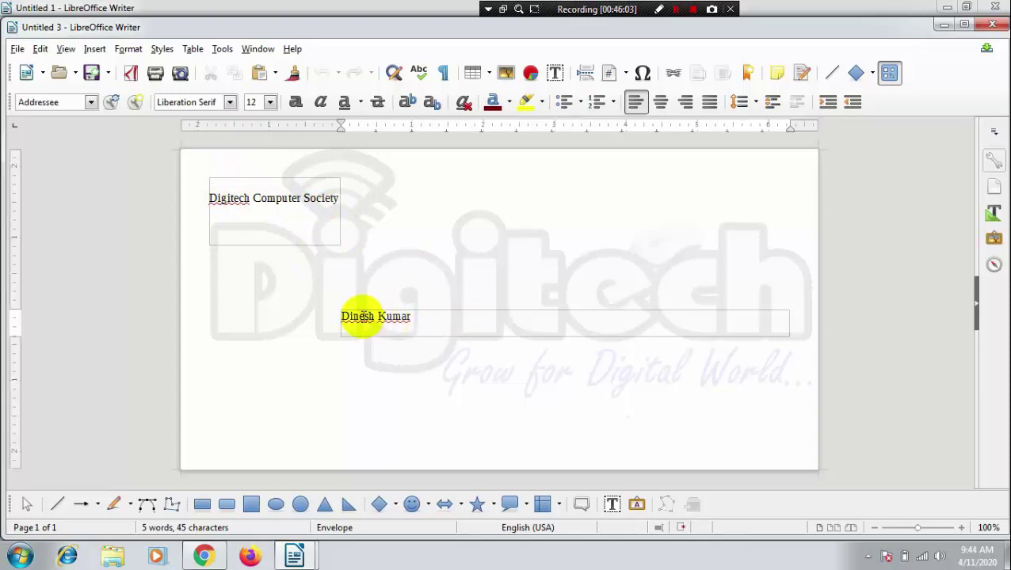
left_click(341, 317)
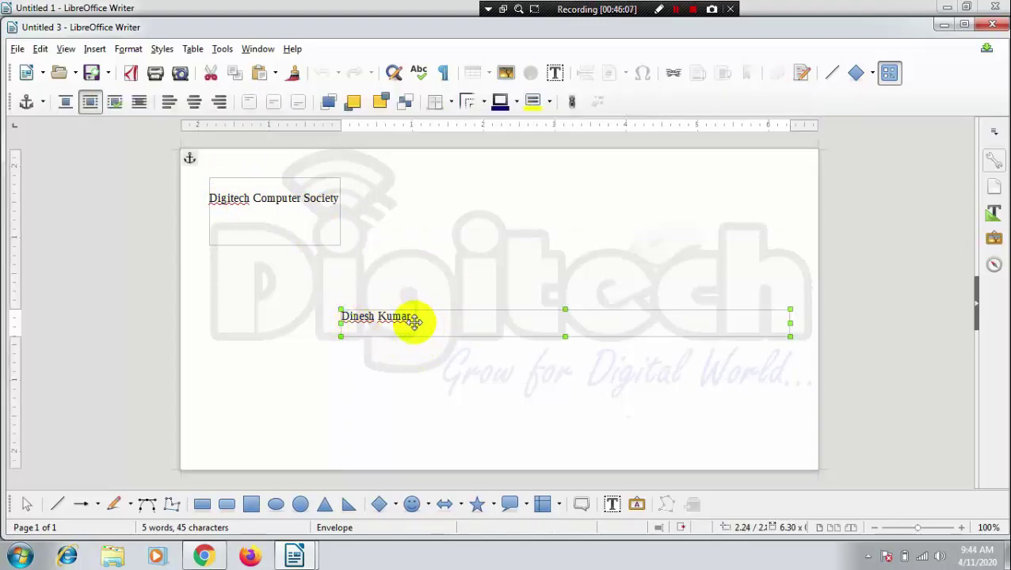
left_click(415, 271)
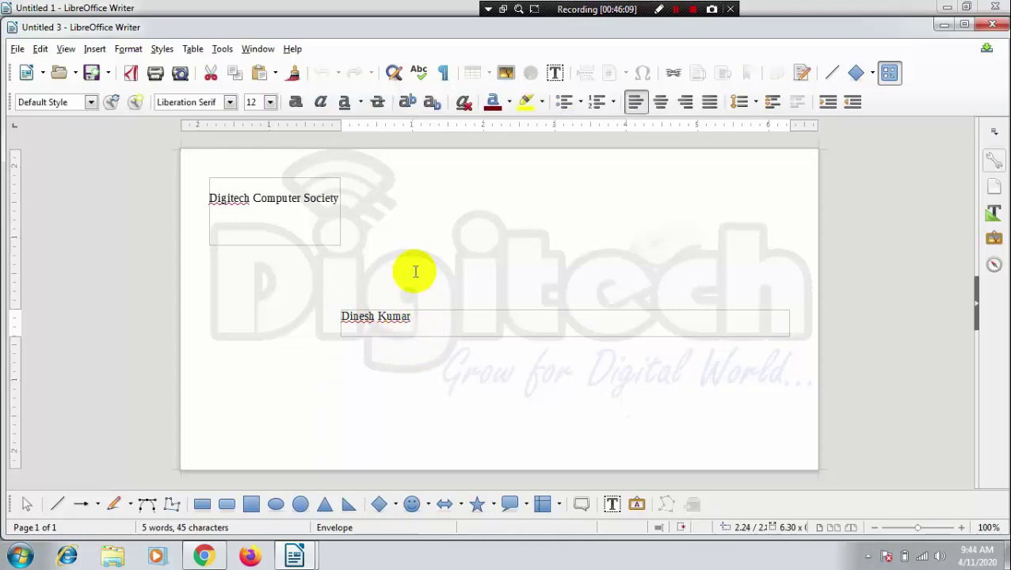
- Close the envelope document Untitled 3 without saving
left_click(94, 48)
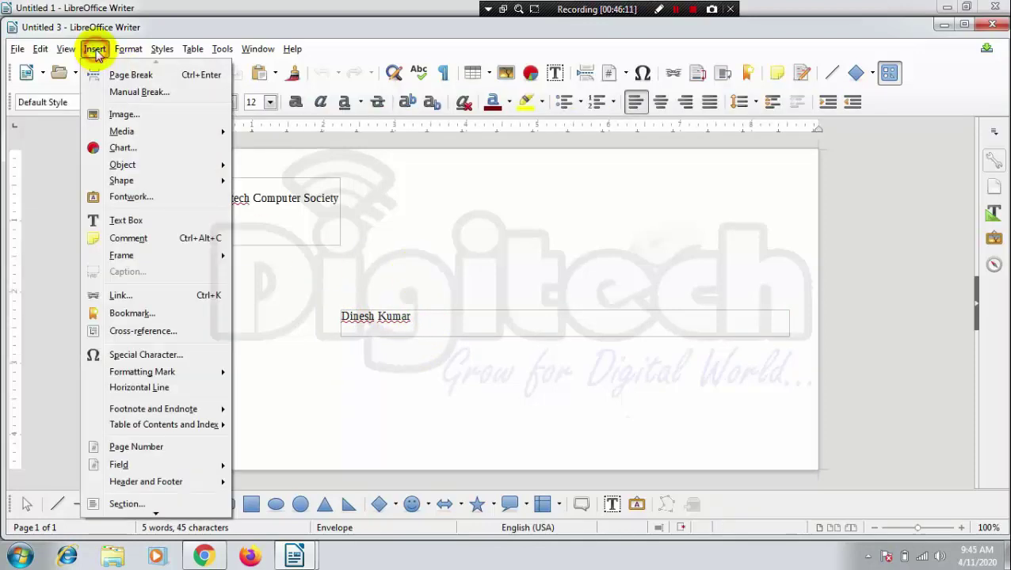
mouse_move(157, 515)
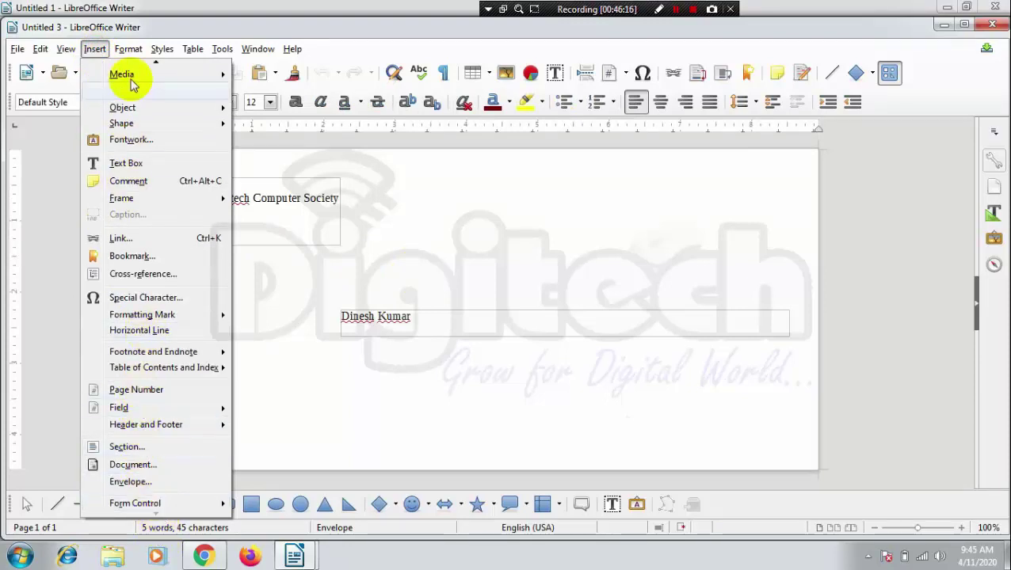
mouse_move(159, 61)
left_click(579, 223)
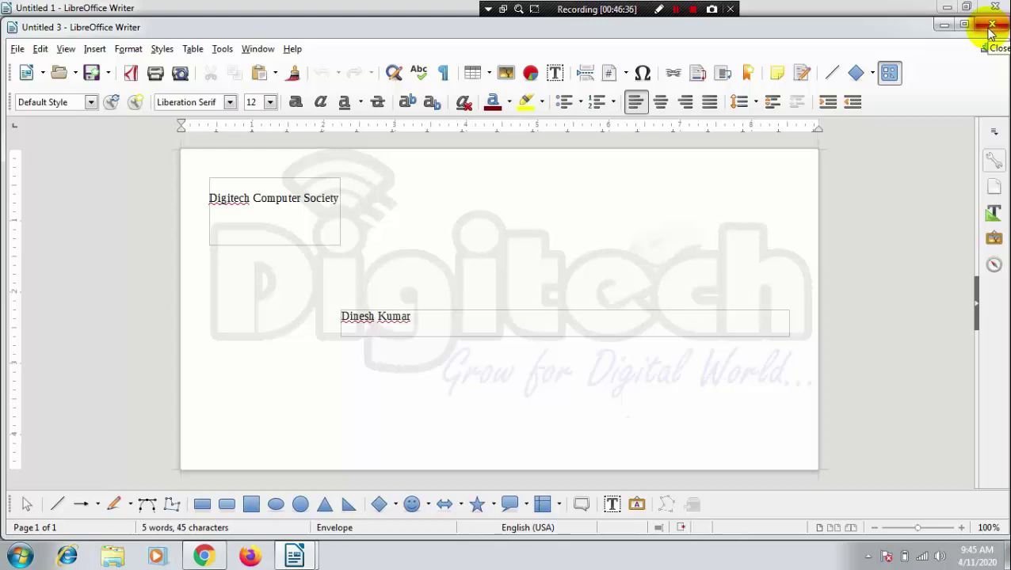
left_click(990, 26)
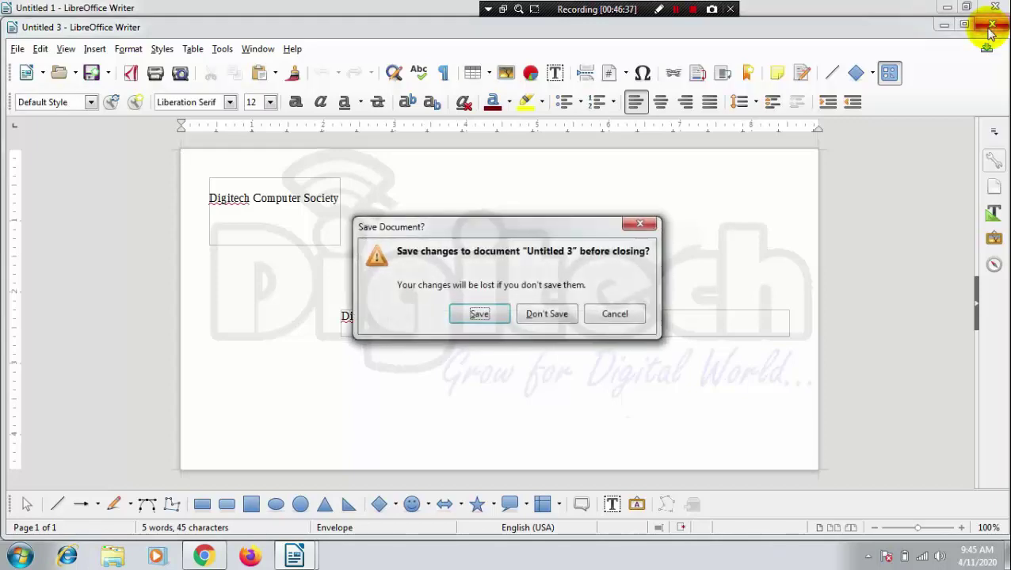
left_click(548, 314)
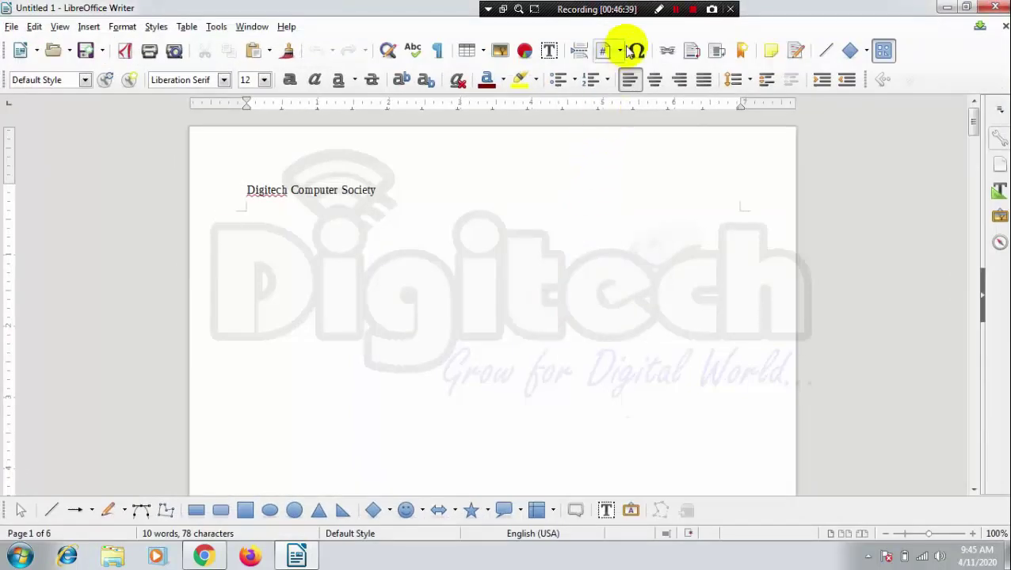